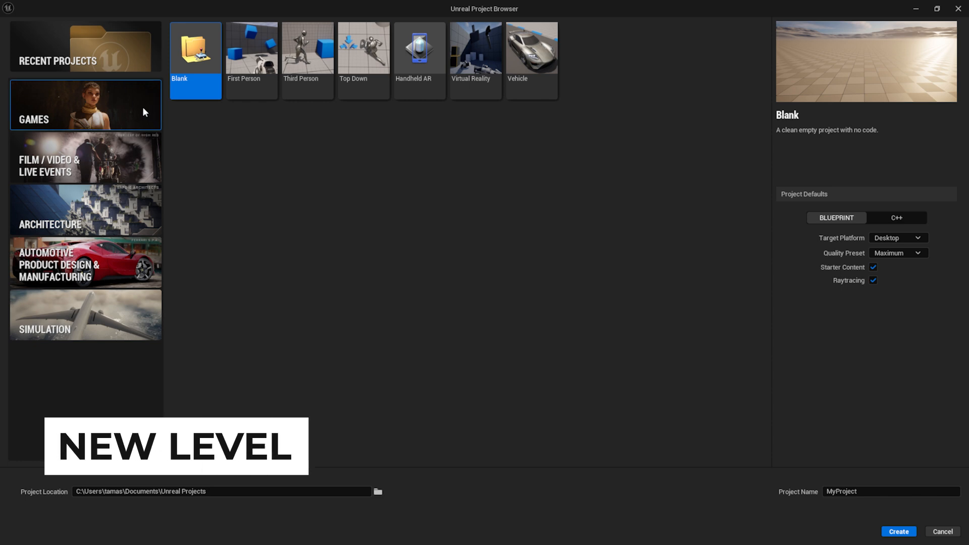
Step: Create a games project from the Third Person template and name it helldivers_2
left_click(315, 73)
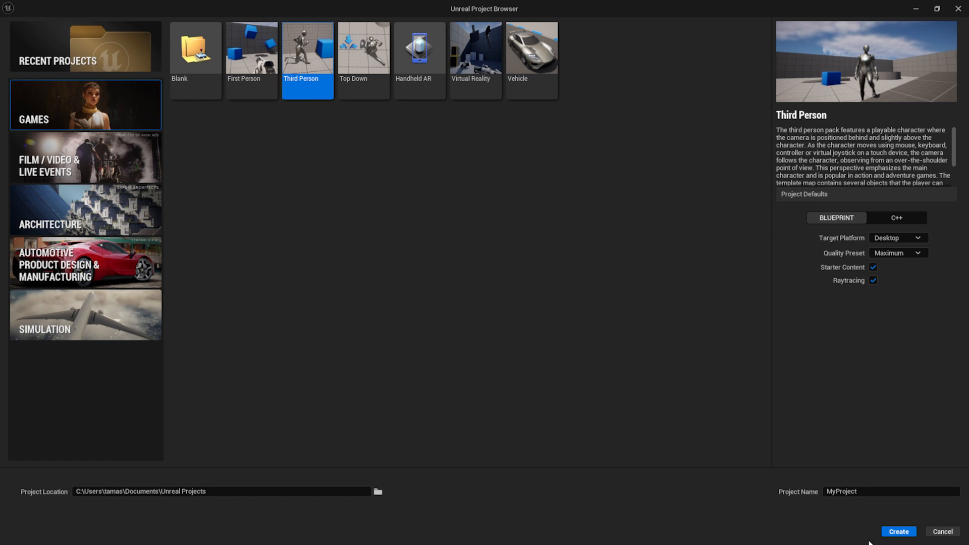
double_click(890, 490)
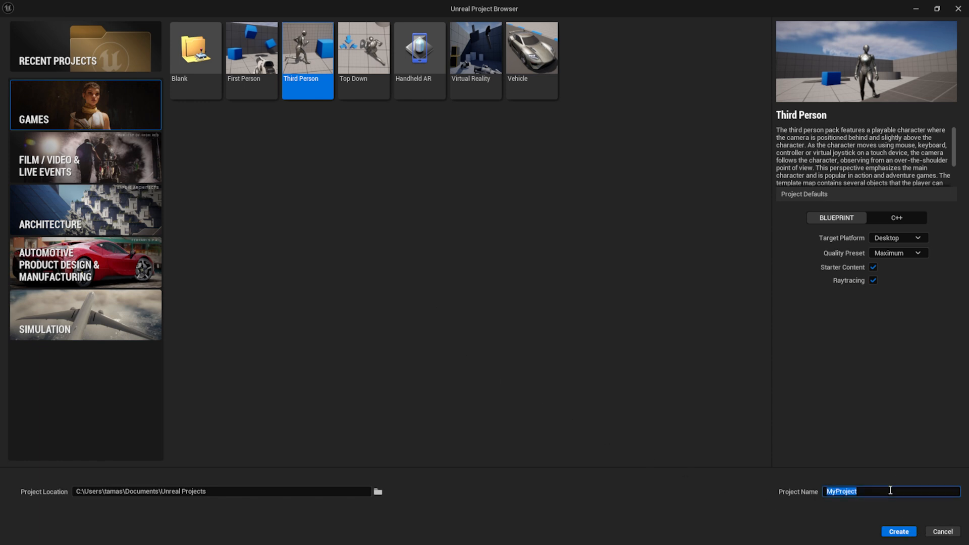
type("helldivers_2")
left_click(897, 534)
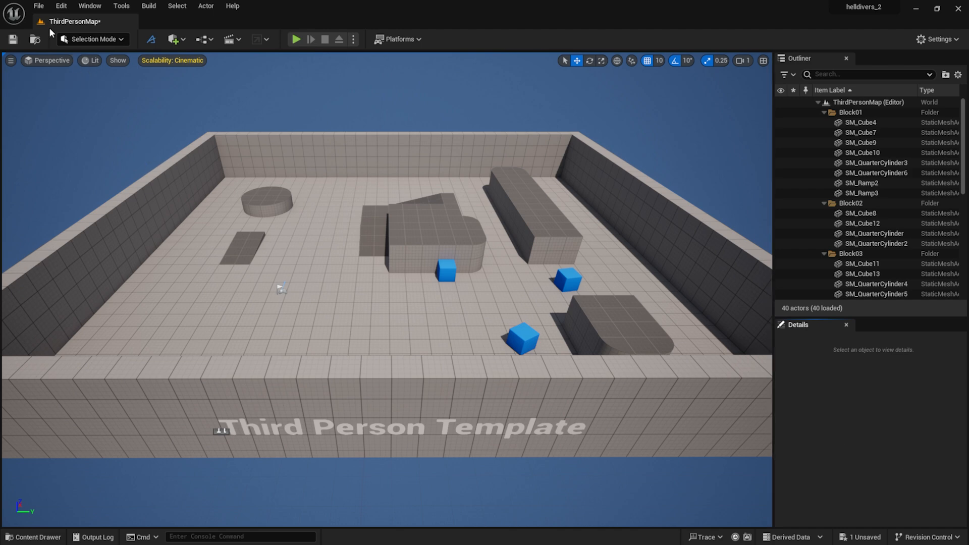
Step: Create a new level from the Empty Level template without saving the changes to ThirdPersonMap
left_click(38, 6)
left_click(68, 33)
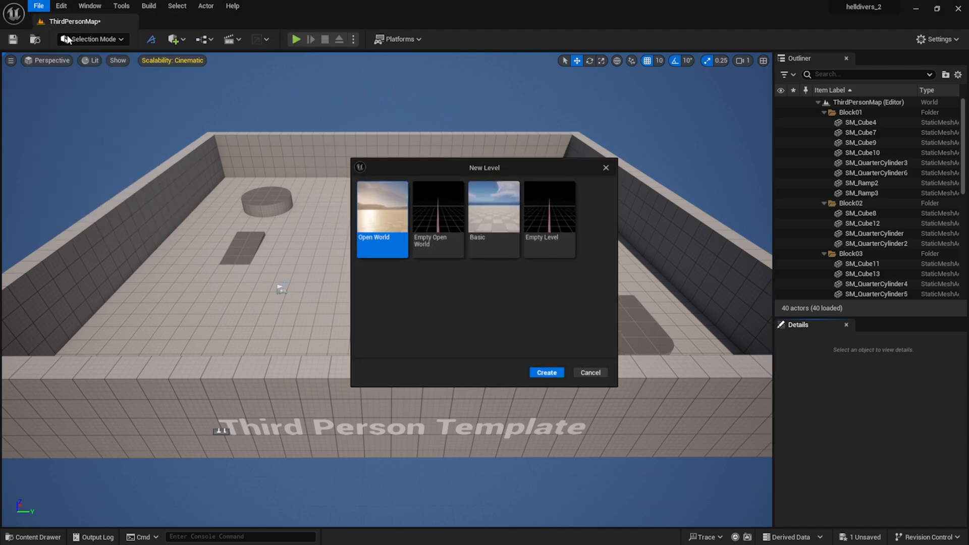
left_click(556, 213)
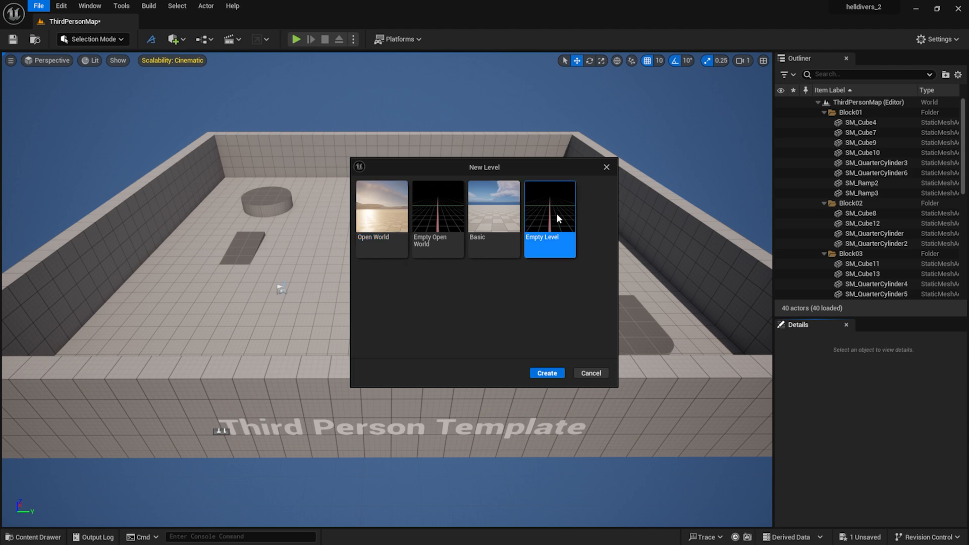
left_click(550, 374)
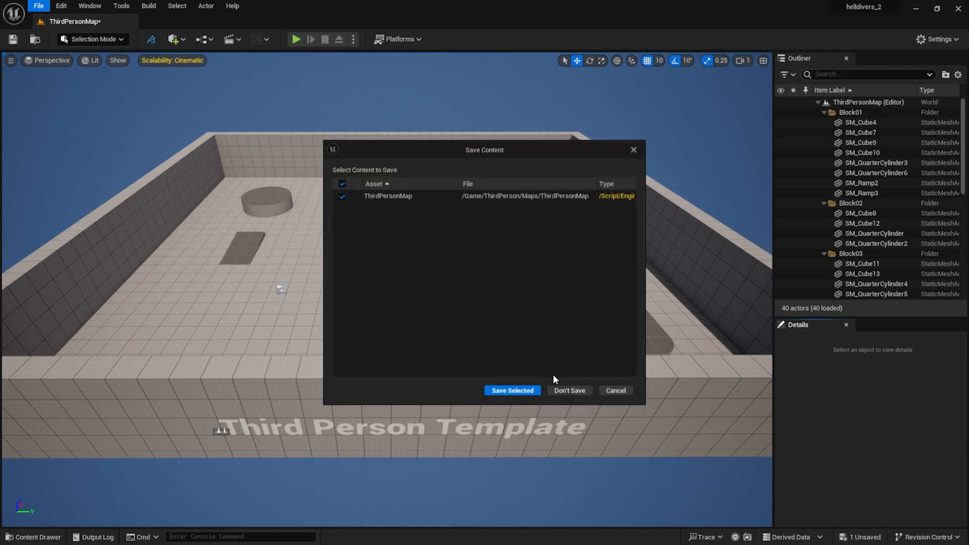
left_click(575, 392)
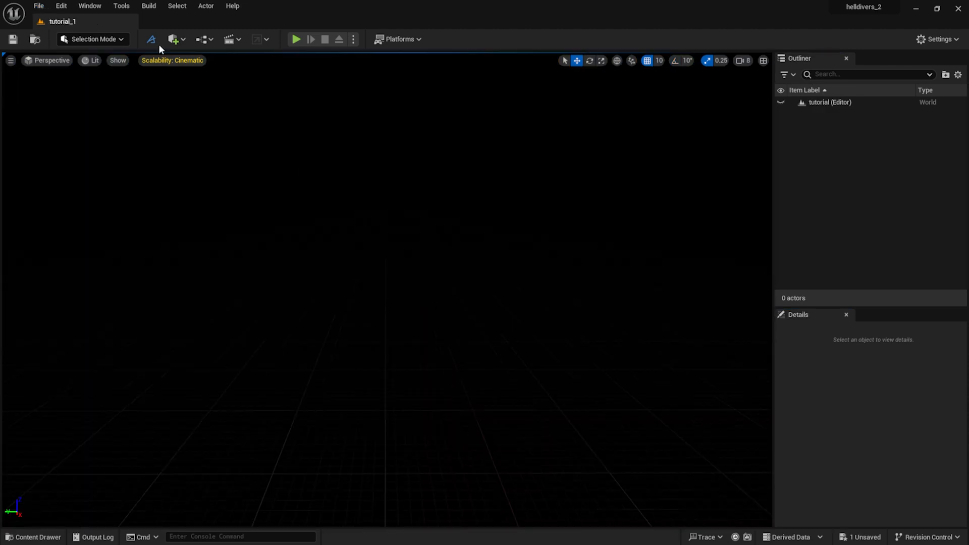
Step: Use the Env. Light Mixer to add a sky light, atmospheric light, sky atmosphere, volumetric cloud and height fog to the empty level
left_click(96, 7)
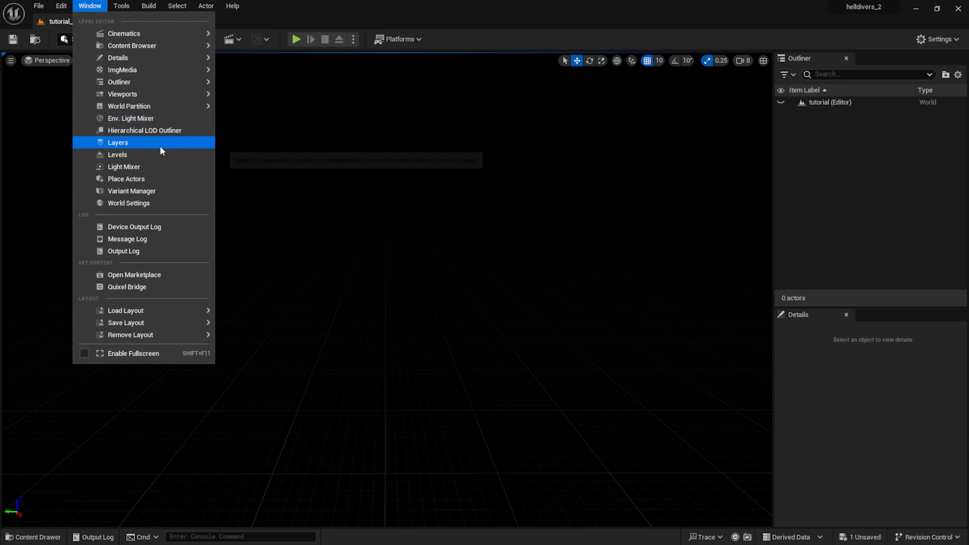
left_click(168, 119)
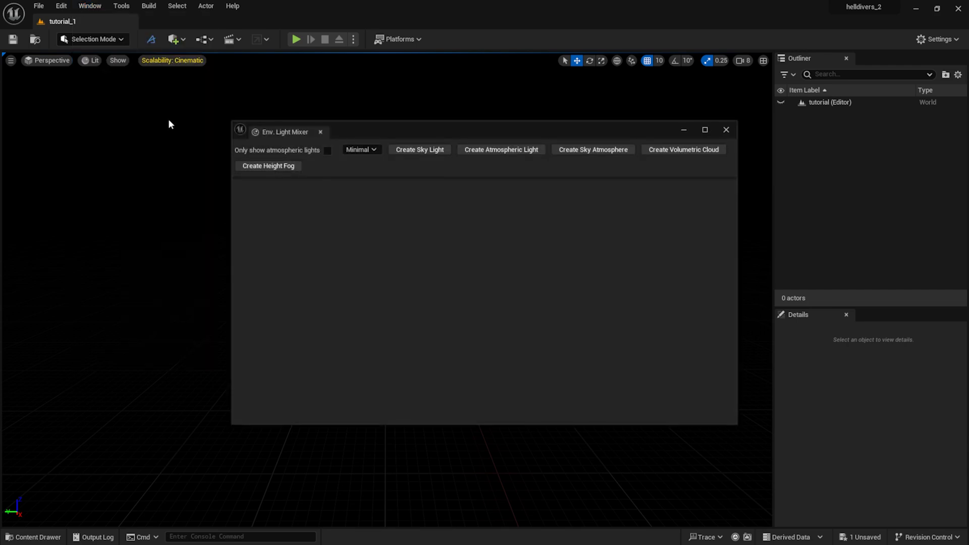
left_click(418, 151)
left_click(452, 150)
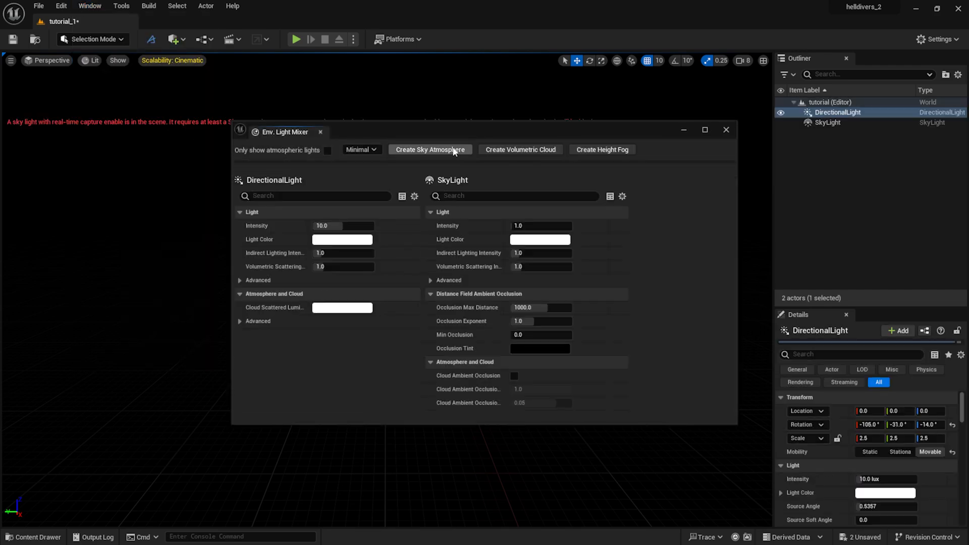
left_click(453, 150)
left_click(453, 150)
left_click(453, 150)
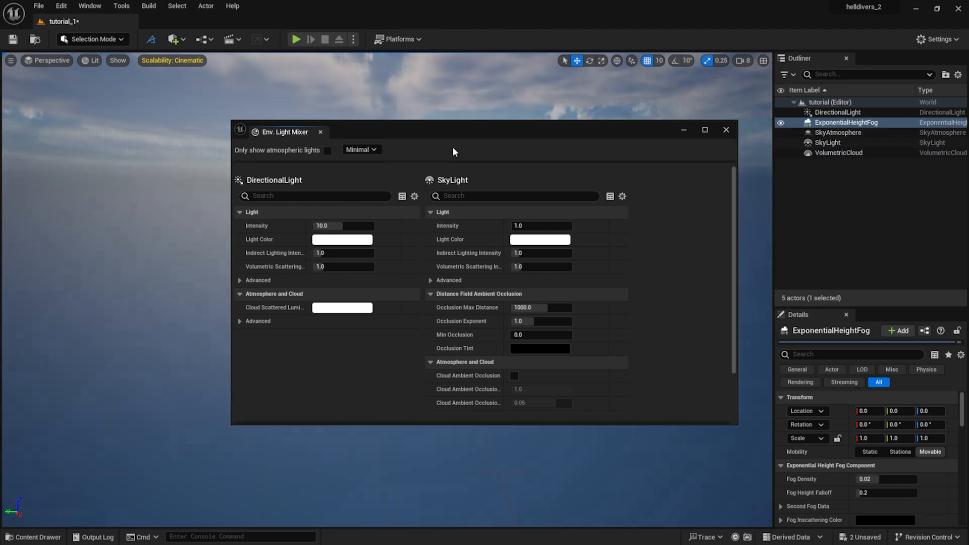
left_click(726, 130)
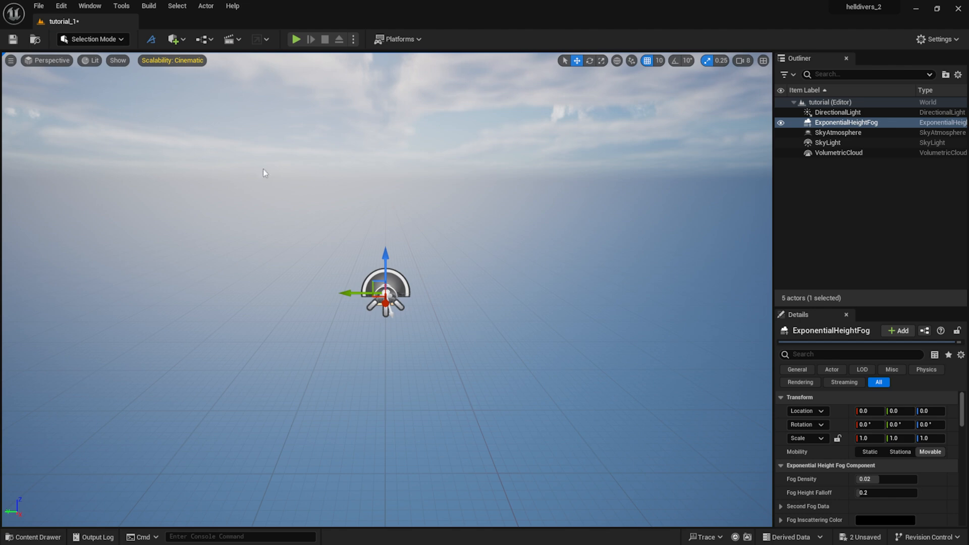
Step: Find the Create Terrain tool in Dash by searching for "terrain" and generate a ground mesh, moving its settings clear of the mesh
left_click(151, 39)
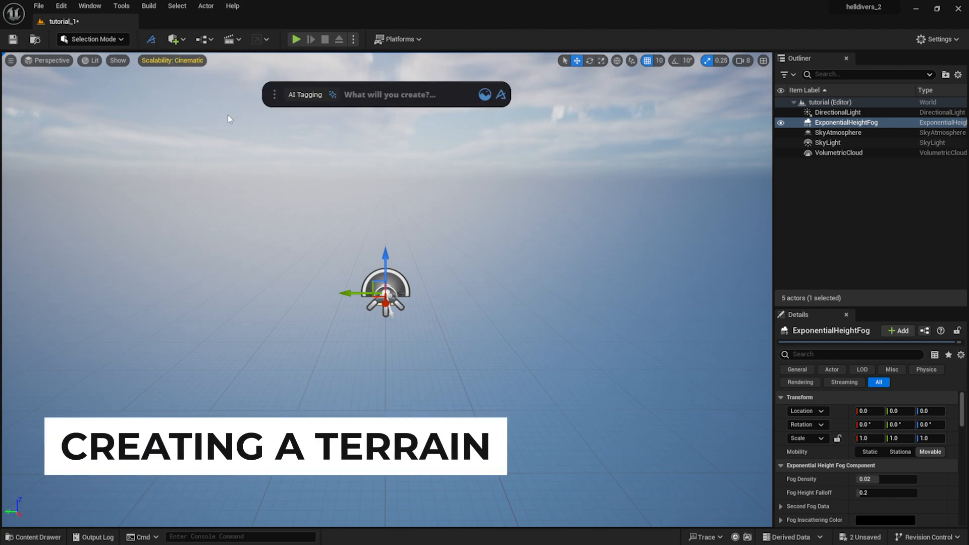
type("t")
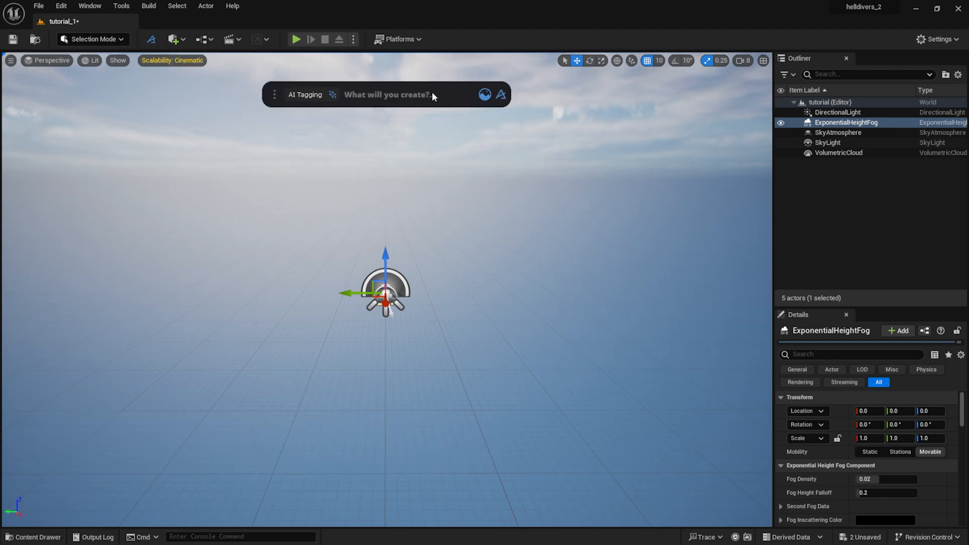
type("errain")
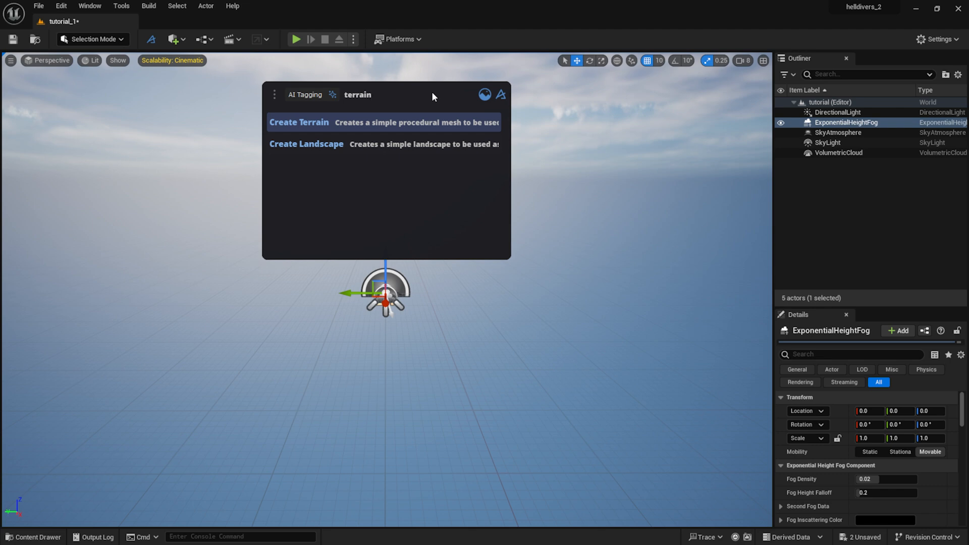
left_click(373, 125)
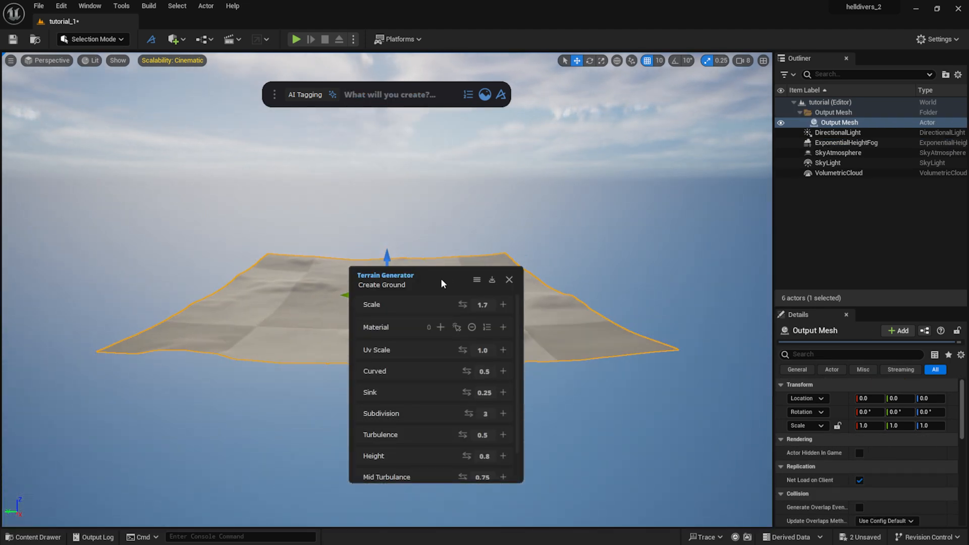
left_click_drag(442, 280, 735, 95)
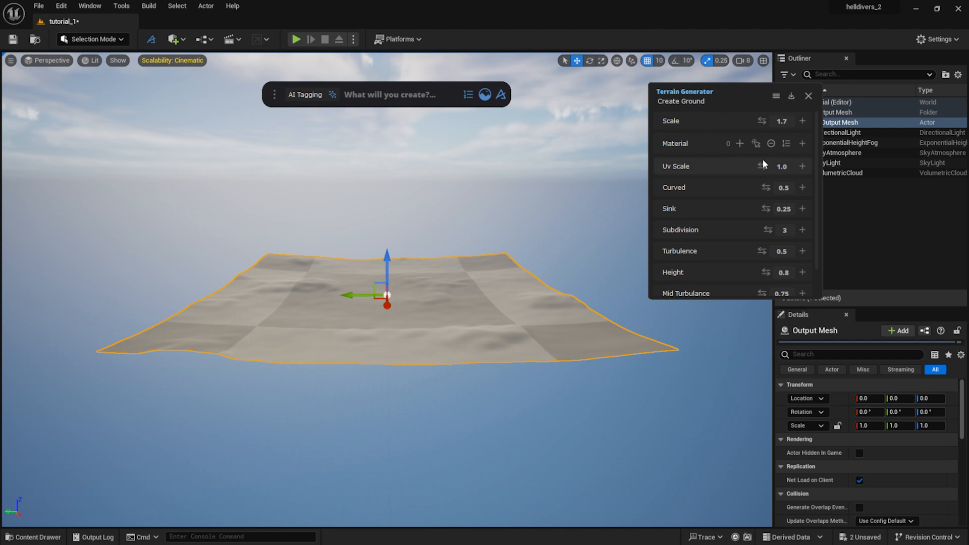
Step: Set the terrain's Scale to 3.0, Curved to 0.0, Turbulence to 0.84 and Height to 0.2
left_click(782, 121)
type("3.0")
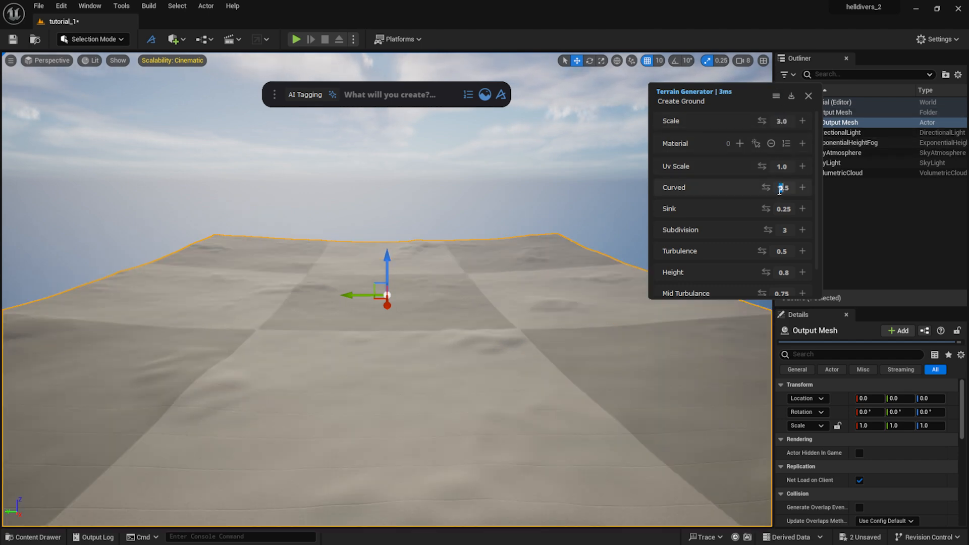
type("0.0")
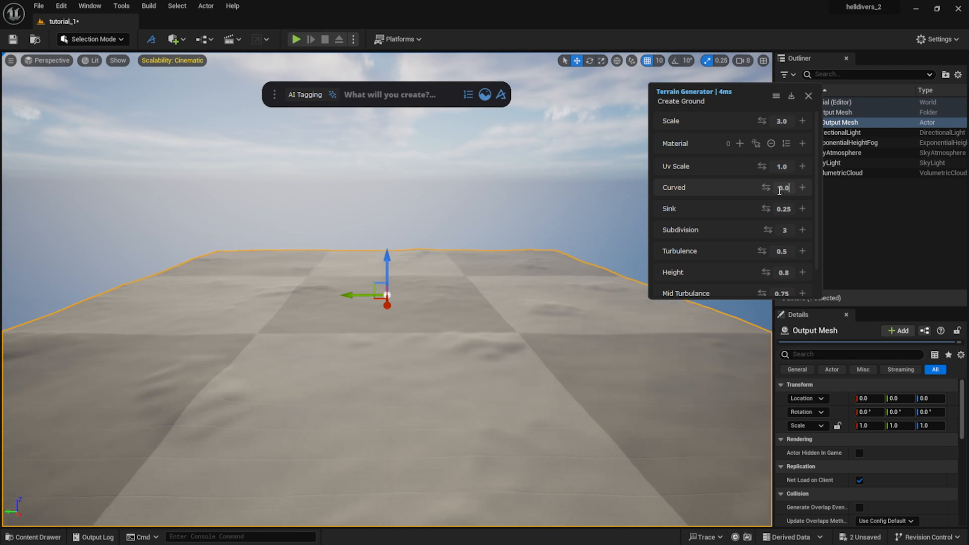
mouse_move(762, 251)
left_mouse_down()
mouse_move(789, 251)
mouse_move(743, 255)
left_mouse_up()
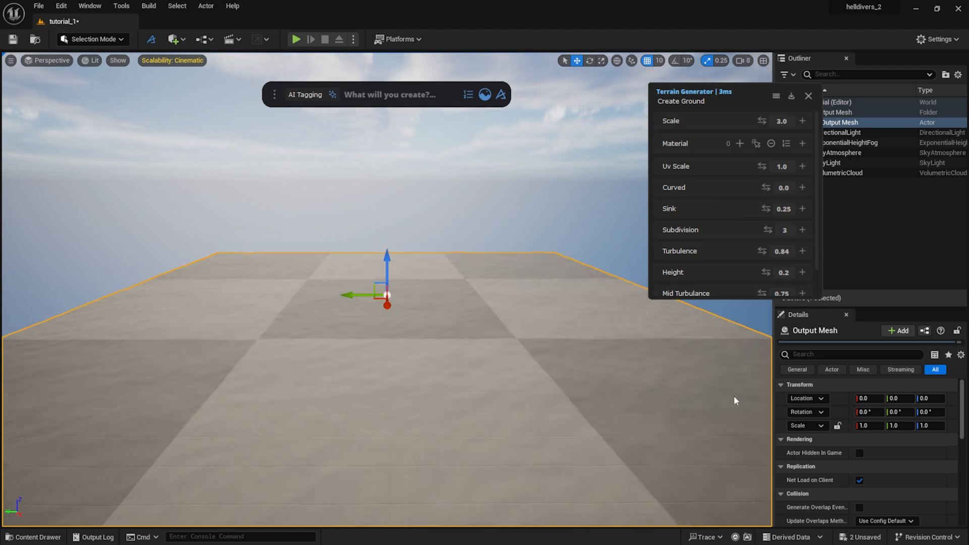
scroll(780, 218, "down", 1)
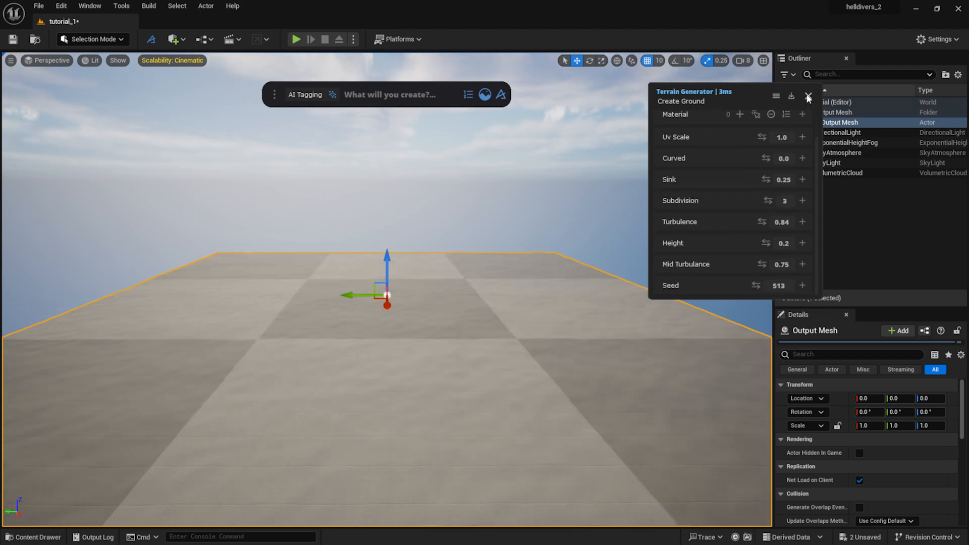
Step: Apply a dark brown rocky ground surface from the Megascans library to the terrain mesh
left_click(485, 94)
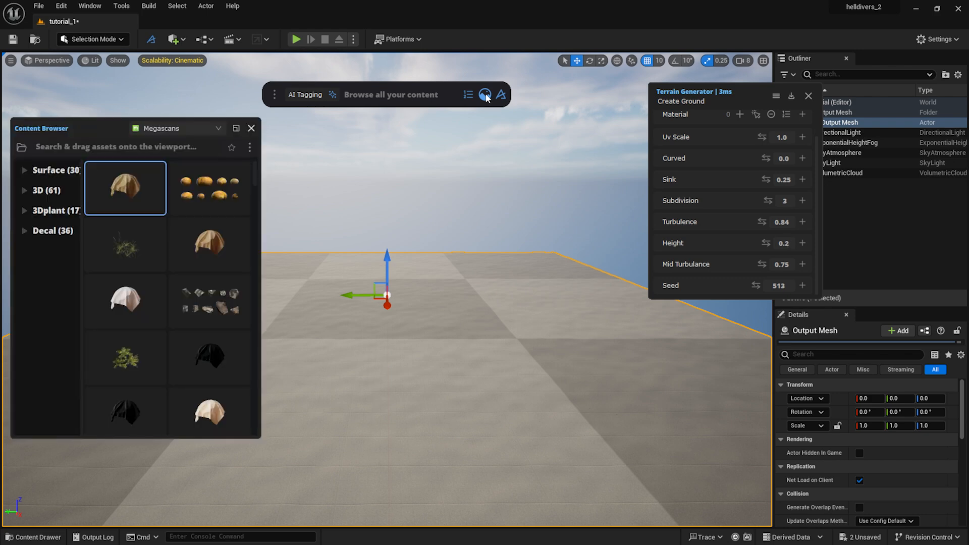
left_click(53, 175)
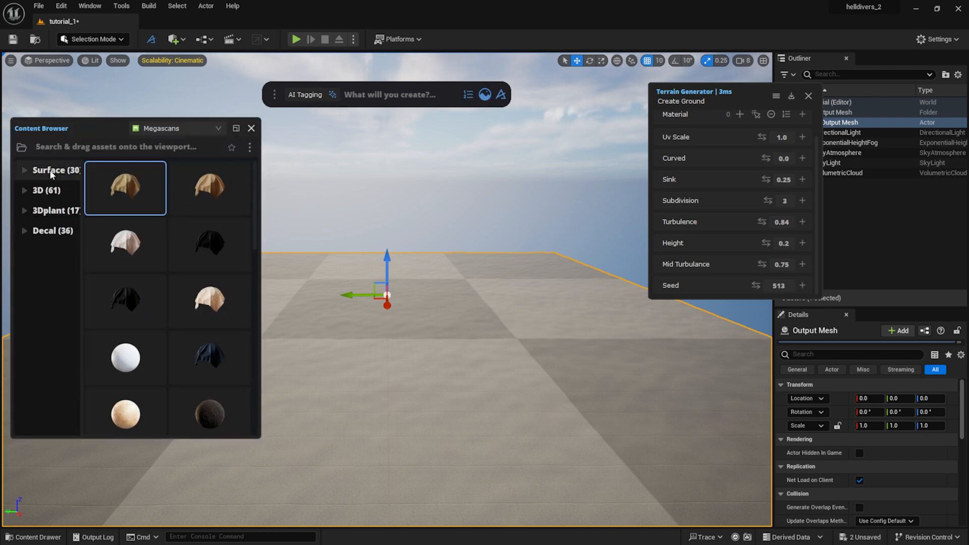
left_click_drag(255, 204, 271, 361)
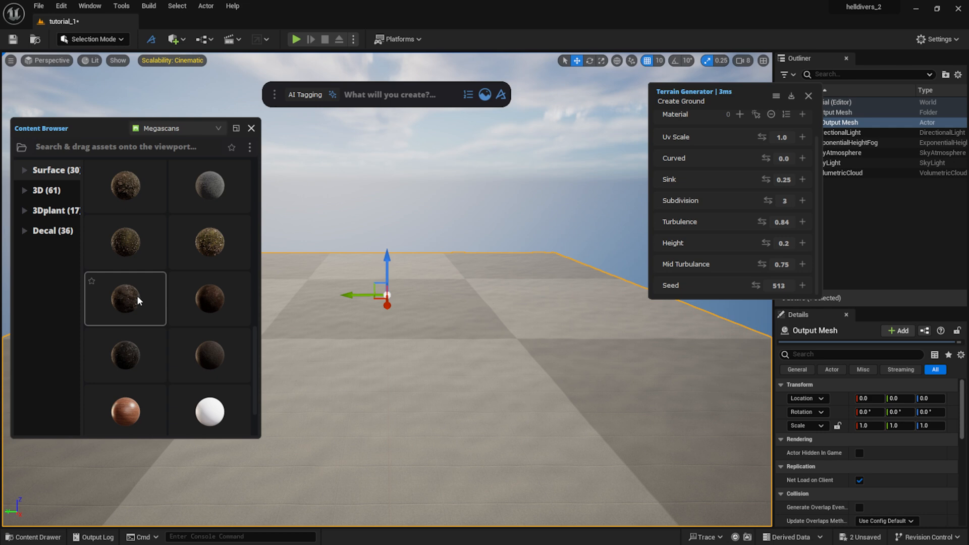
left_click_drag(137, 298, 418, 355)
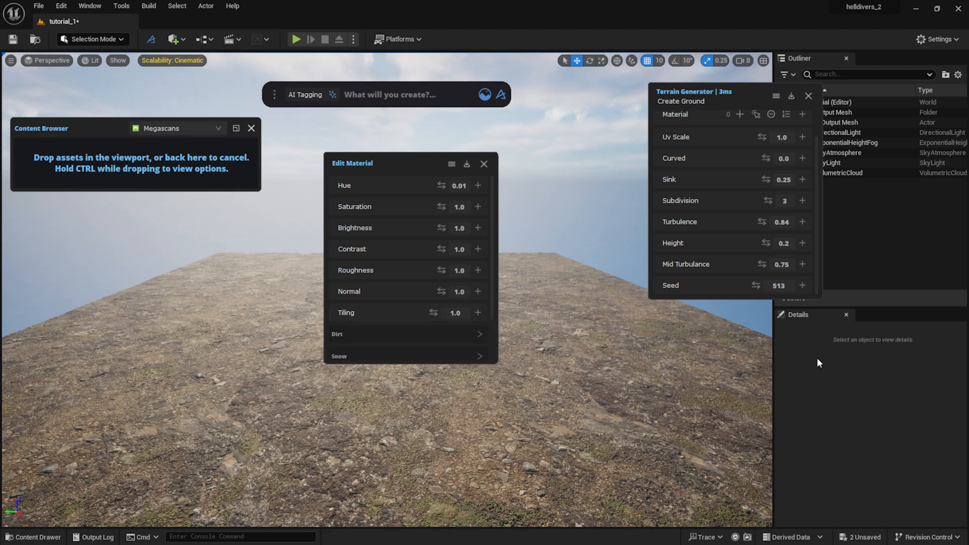
Step: Set the terrain's Uv Scale to 10.0 and close the terrain, material and asset browser windows
scroll(757, 199, "up", 2)
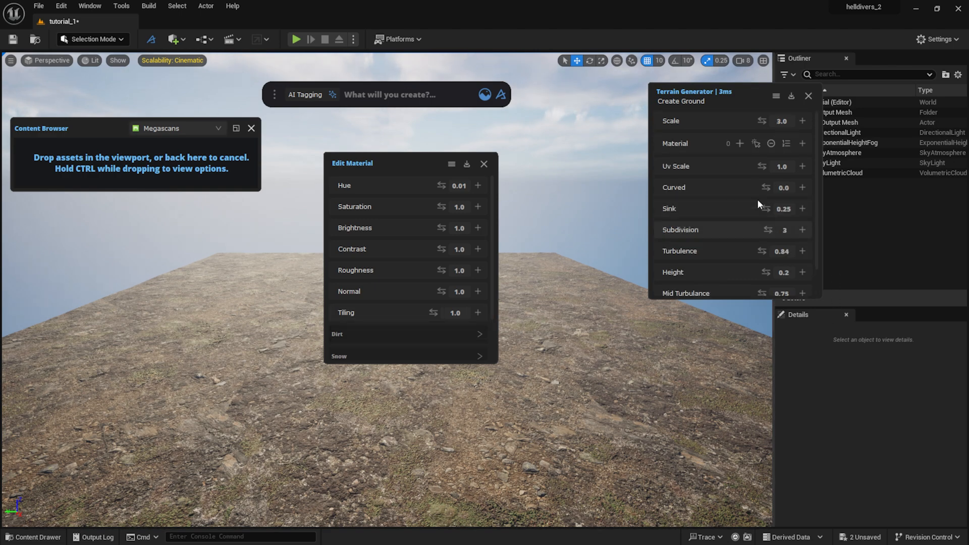
left_click(782, 167)
type("10.0")
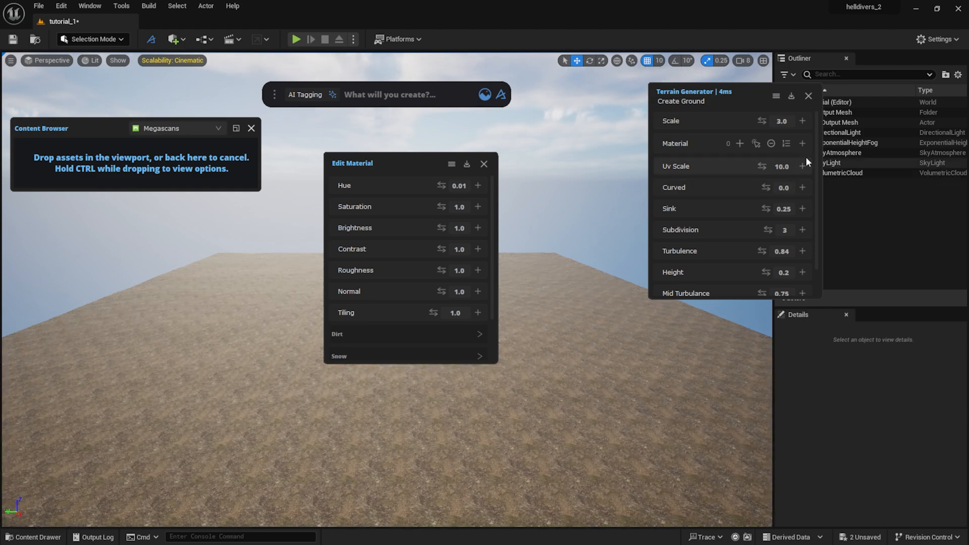
left_click(809, 96)
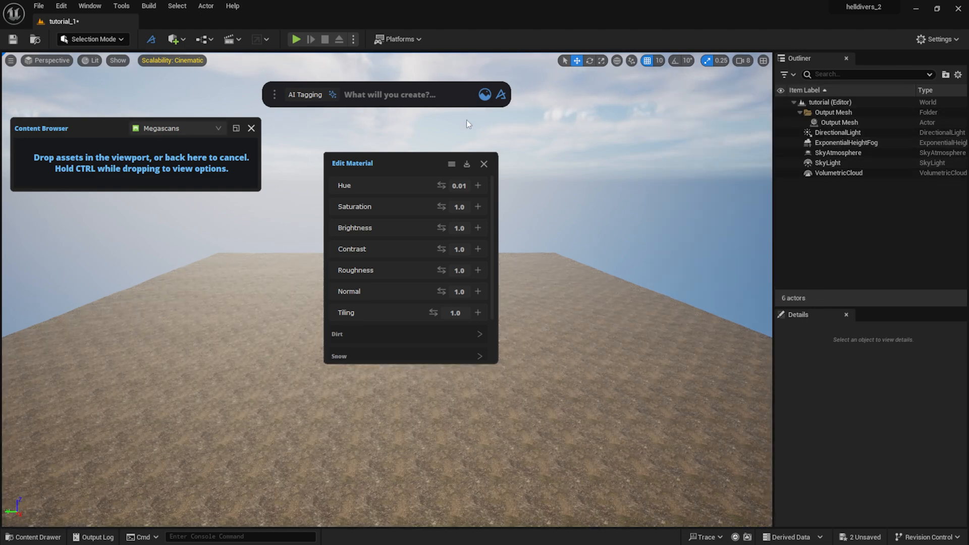
left_click(484, 164)
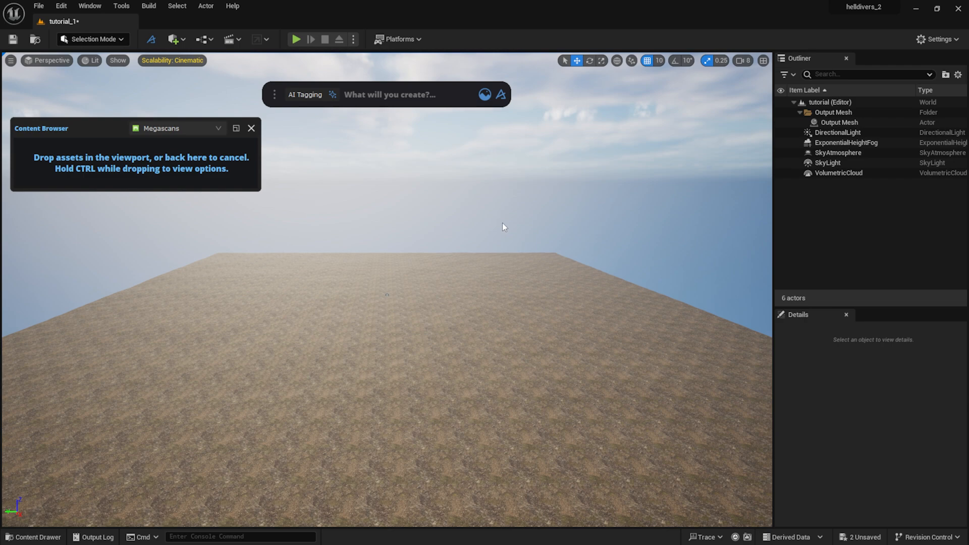
left_click(251, 128)
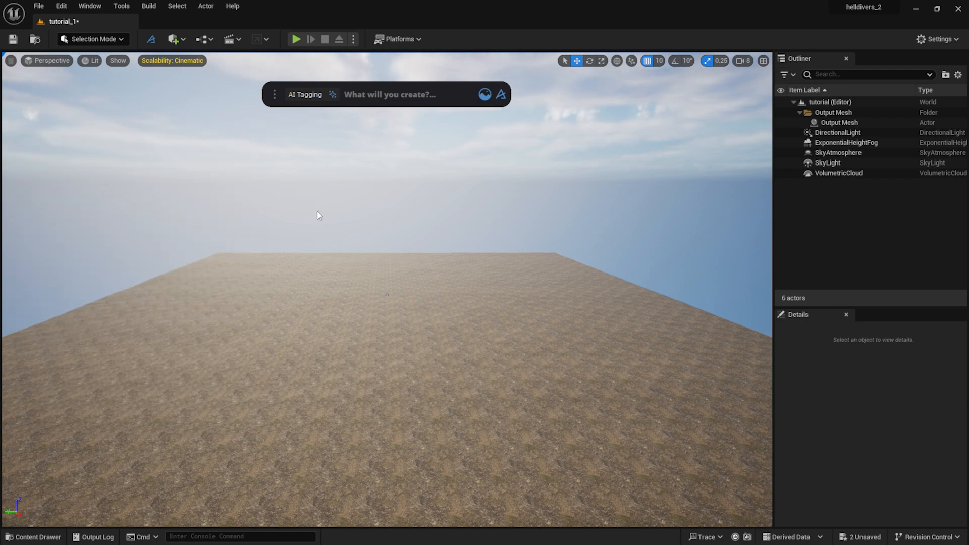
Step: Select the terrain mesh, search Dash for "curve" and open the Curve Tool, placing its enlarged settings clear of the terrain
left_click(519, 319)
right_click_drag(519, 316, 515, 224)
scroll(516, 224, "down", 4)
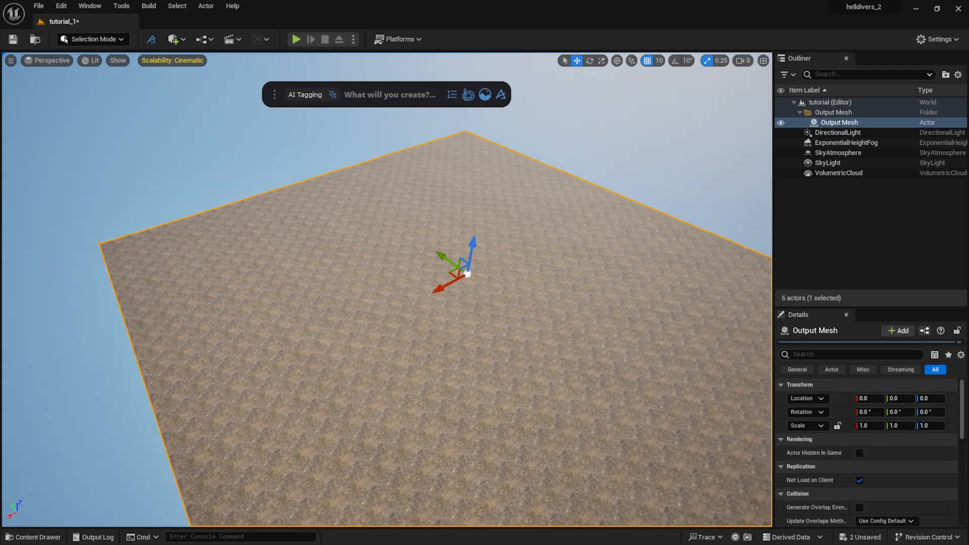
key("f")
right_click_drag(415, 348, 375, 299)
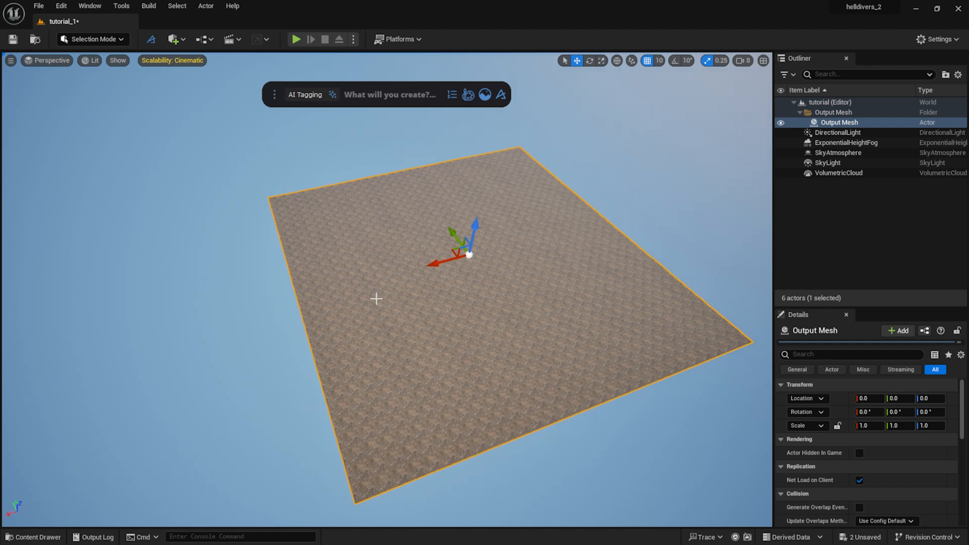
left_click(417, 93)
type("c")
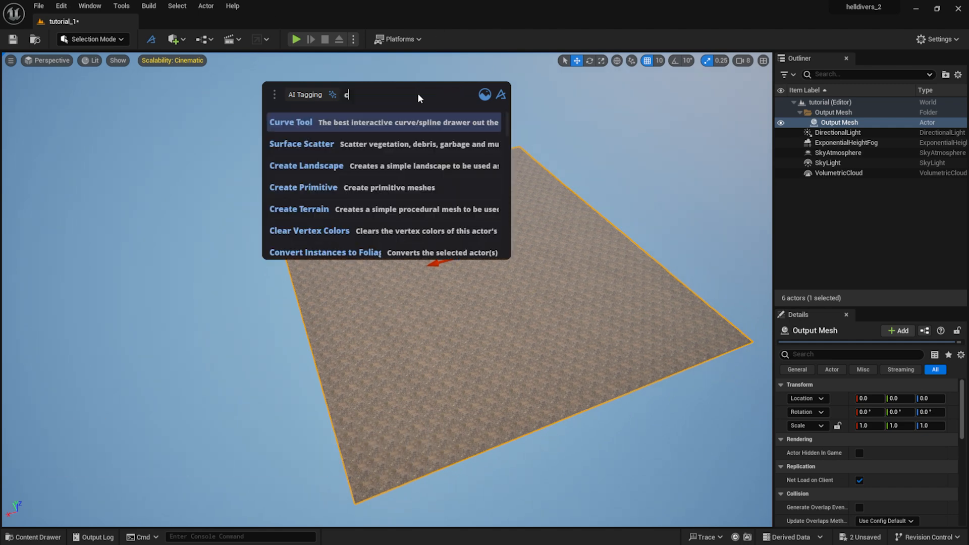
type("urve")
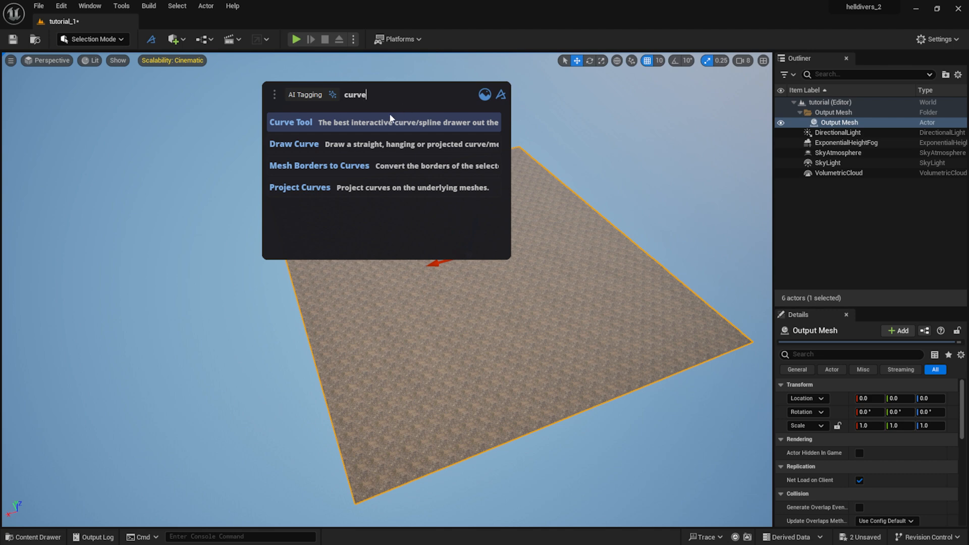
left_click(384, 126)
left_click_drag(395, 147, 126, 114)
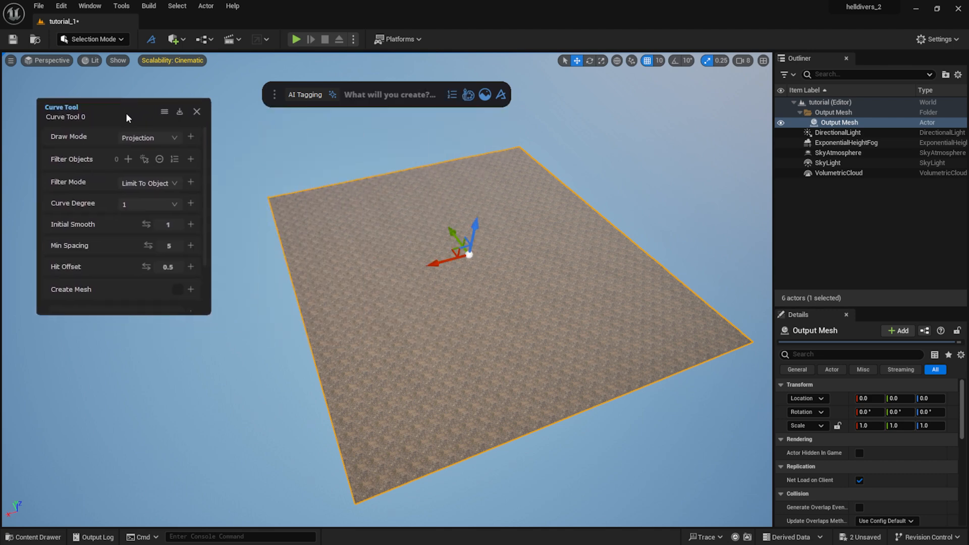
mouse_move(125, 315)
left_mouse_down()
mouse_move(133, 410)
mouse_move(141, 415)
left_mouse_up()
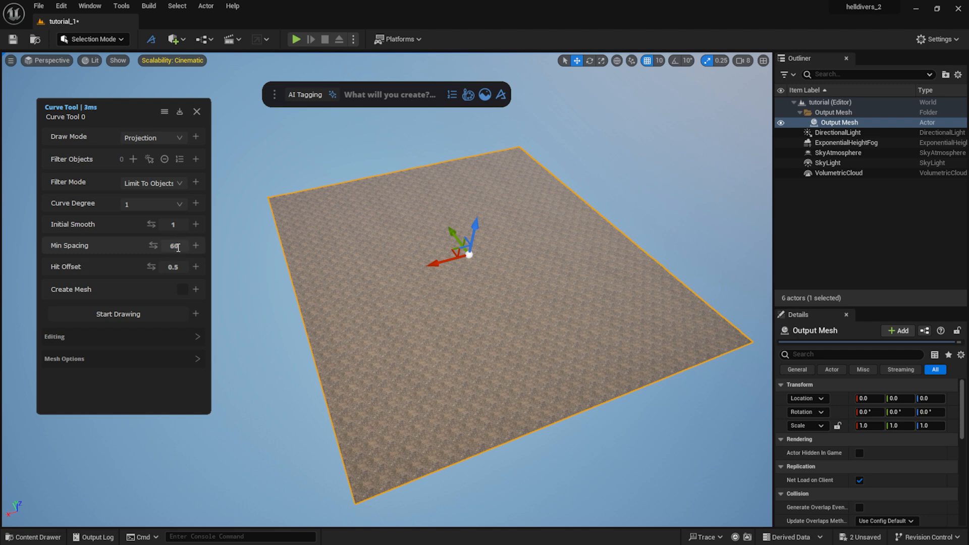
Step: Draw a U-shaped curve on the terrain with a Min Spacing of 60, its open end facing the near edge
left_click(156, 317)
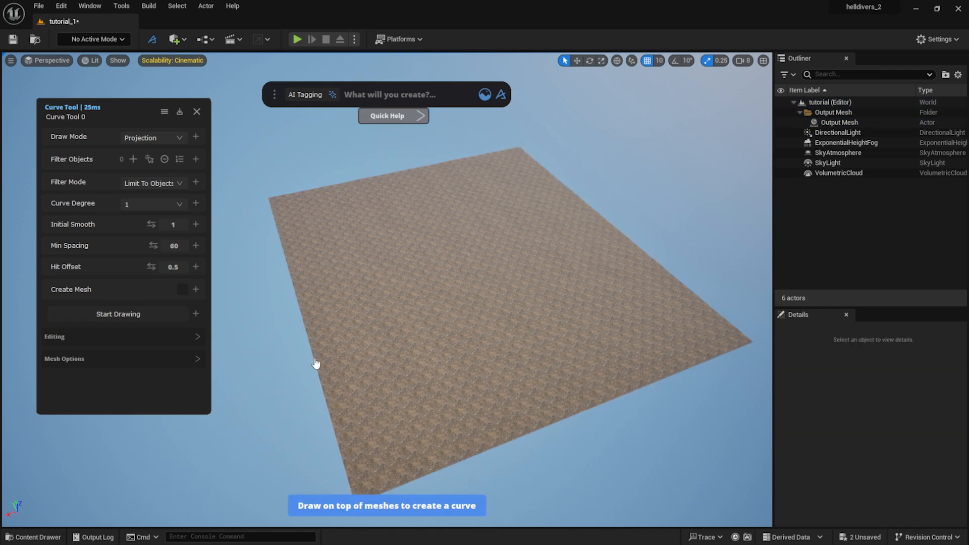
mouse_move(306, 358)
left_mouse_down()
mouse_move(463, 348)
mouse_move(622, 314)
mouse_move(550, 182)
mouse_move(425, 205)
mouse_move(283, 250)
left_mouse_up()
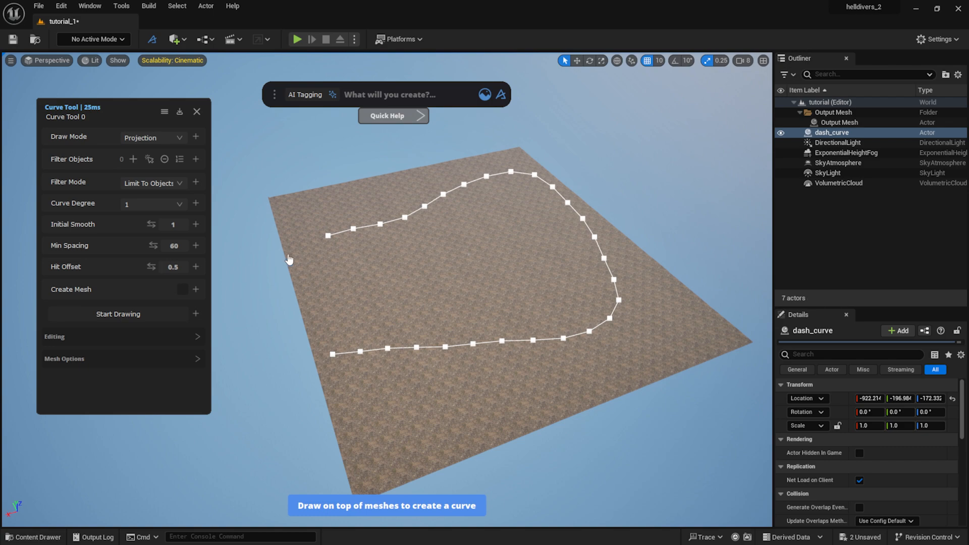
key("Escape")
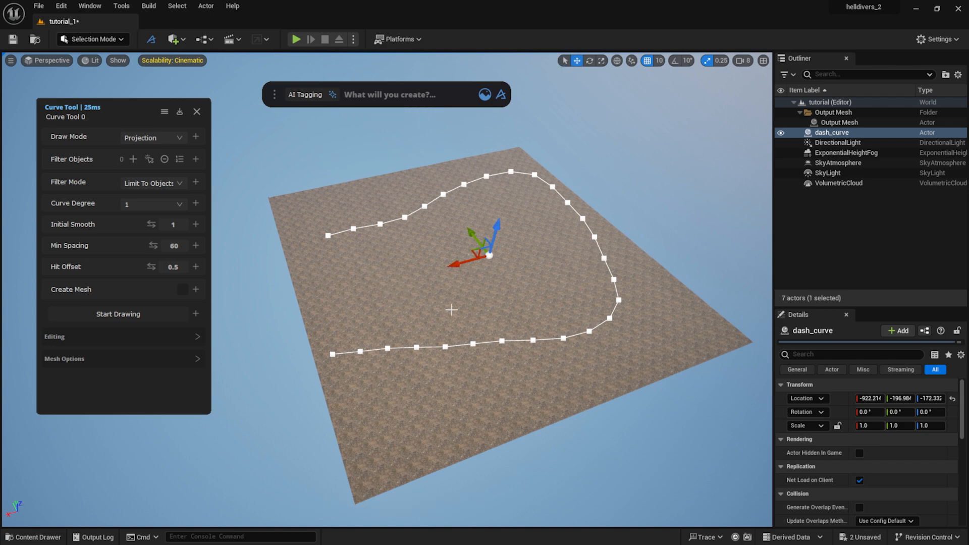
Step: Extend both ends of the curve to the terrain's edge, even out the neighbouring point and close the Curve Tool
mouse_move(497, 317)
right_mouse_down()
mouse_move(505, 325)
mouse_move(499, 317)
right_mouse_up()
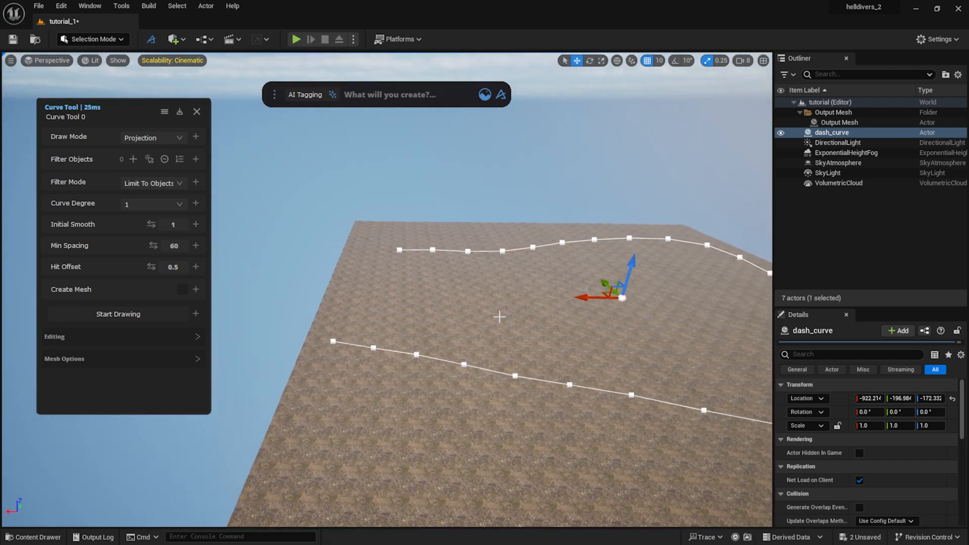
right_click_drag(447, 290, 497, 293)
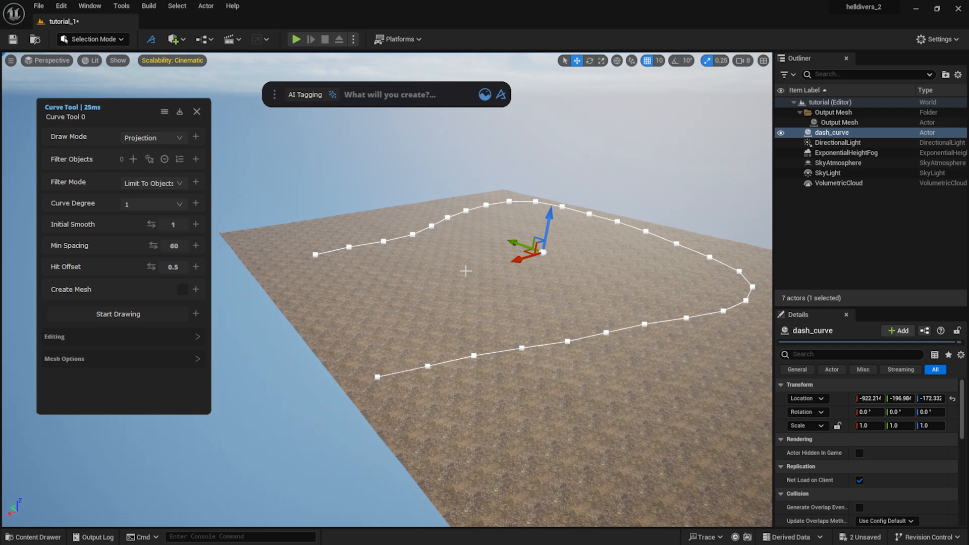
left_click(377, 377)
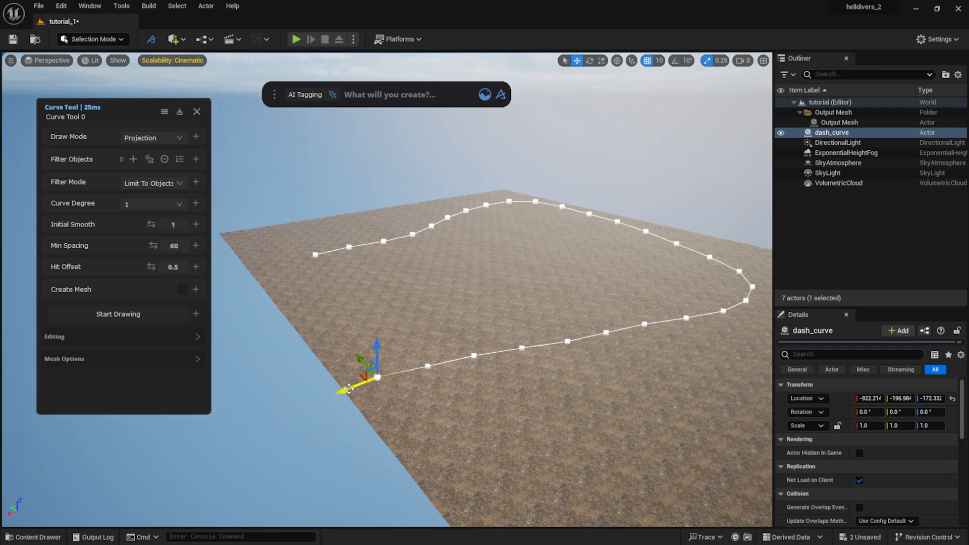
left_click_drag(349, 388, 315, 402)
left_click(314, 255)
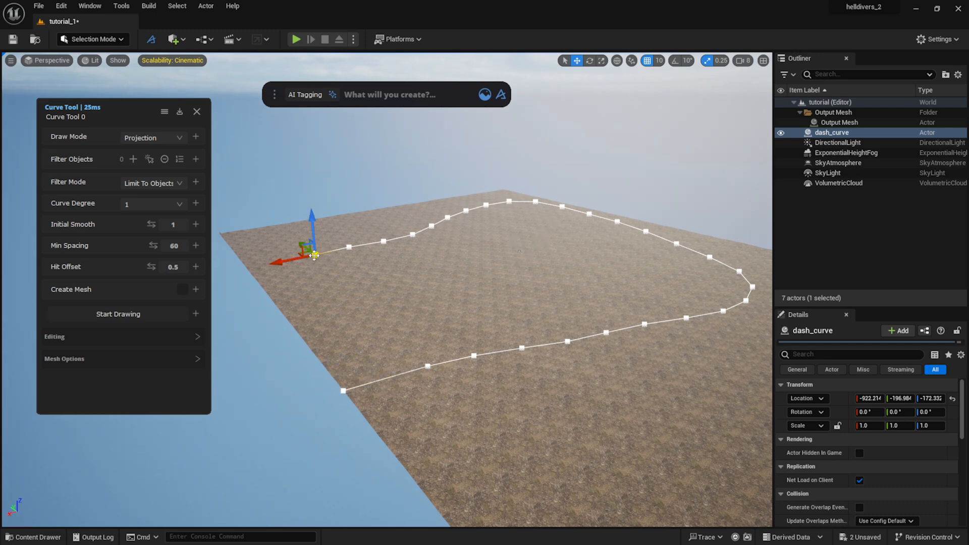
left_click_drag(314, 255, 269, 264)
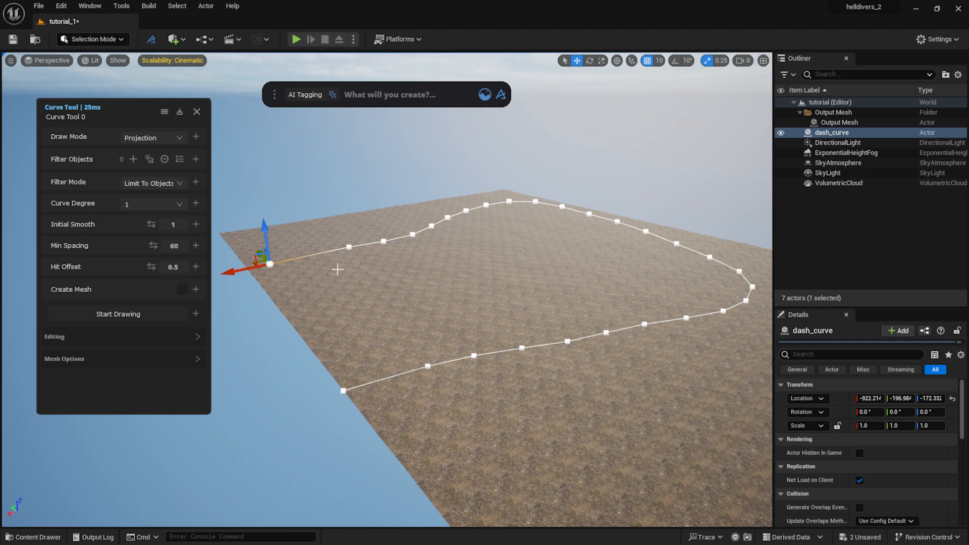
left_click(349, 246)
left_click_drag(330, 258, 310, 262)
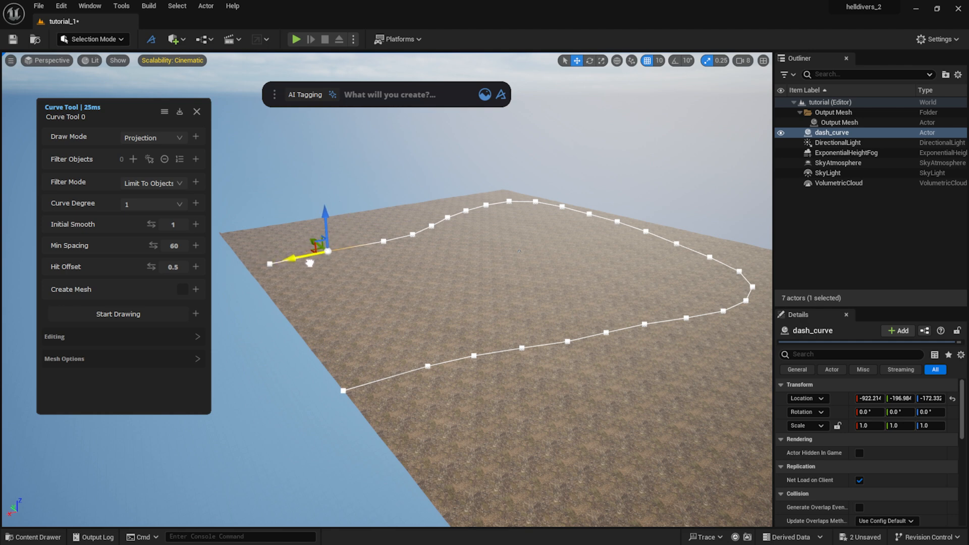
left_click(197, 112)
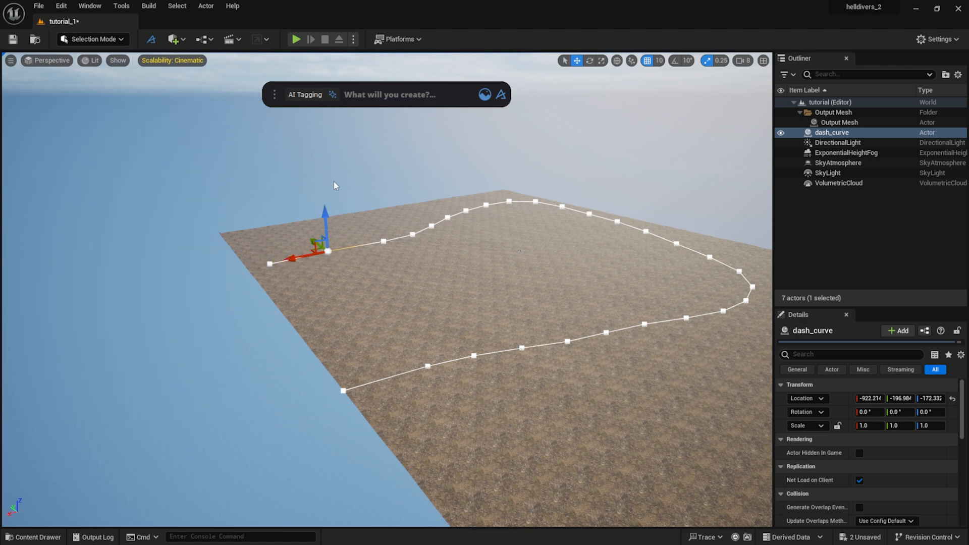
Step: Search the Megascans library for "cliff" and look through its rock assets and the Tundra collection in Quixel Bridge
left_click(486, 95)
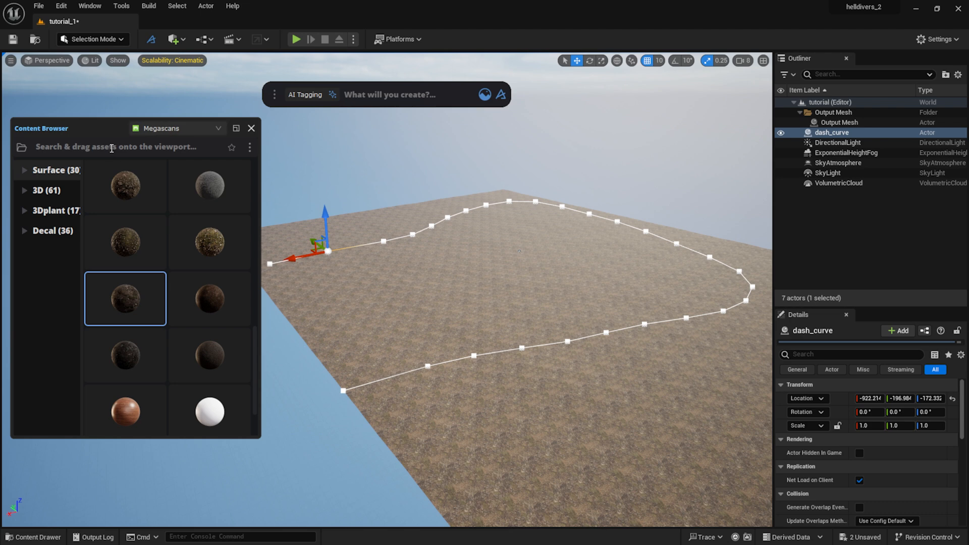
left_click(80, 147)
type("cliff")
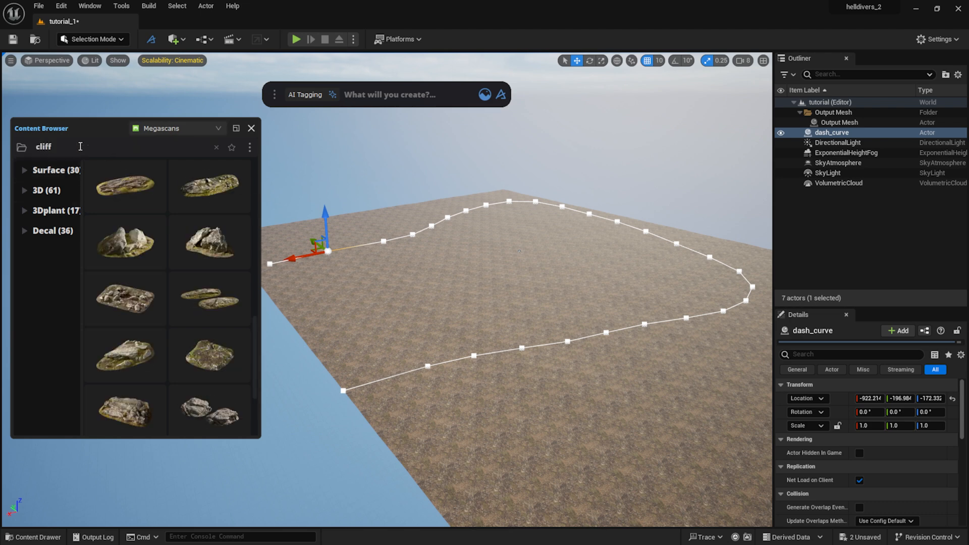
scroll(254, 350, "down", 2)
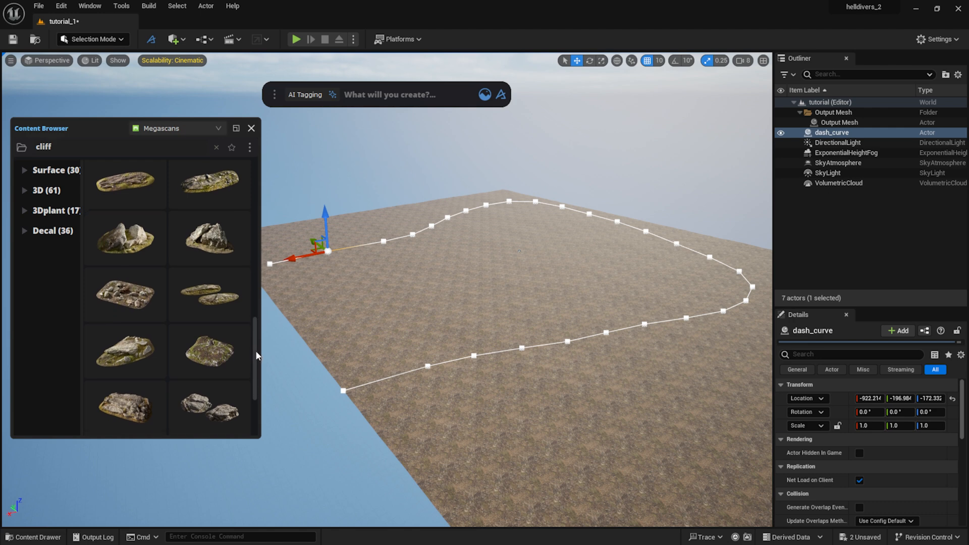
scroll(258, 371, "down", 2)
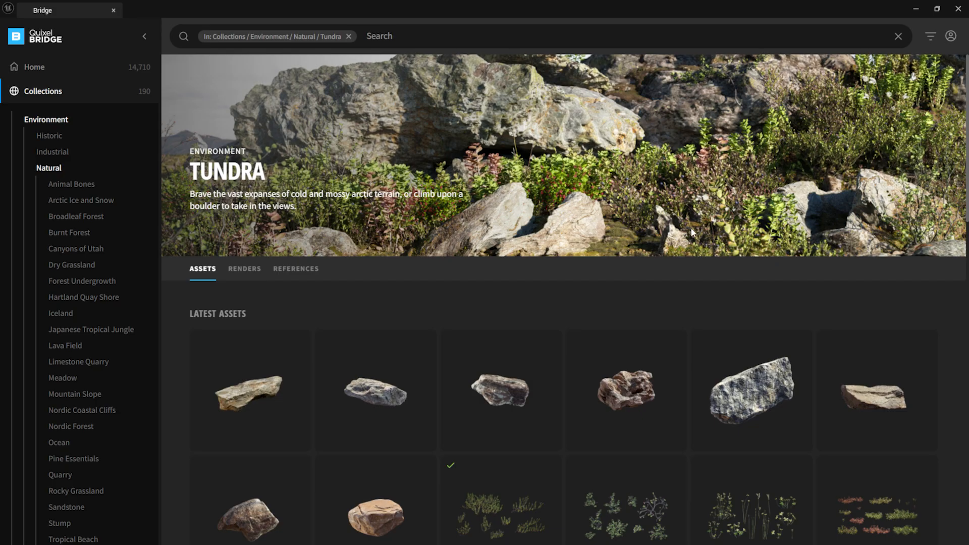
scroll(693, 232, "down", 10)
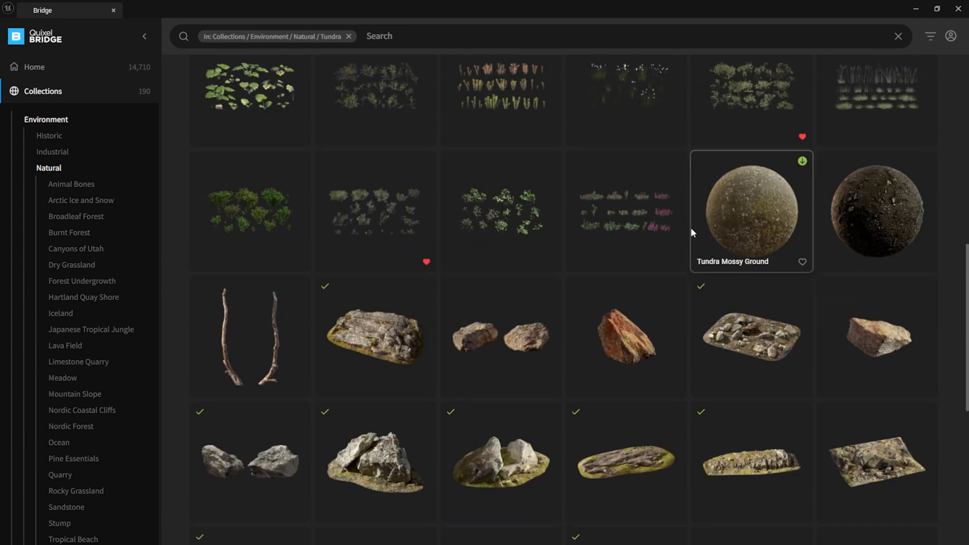
scroll(690, 227, "down", 2)
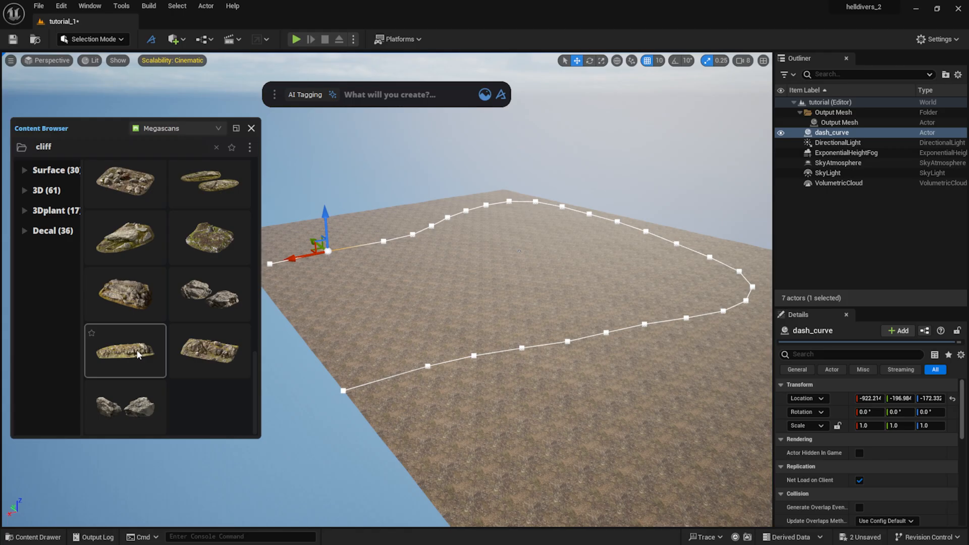
Step: Scatter the elongated Massive Tundra Rock Formation along the selected curve and move the Path Scatter settings clear of the terrain
left_click_drag(138, 355, 474, 359)
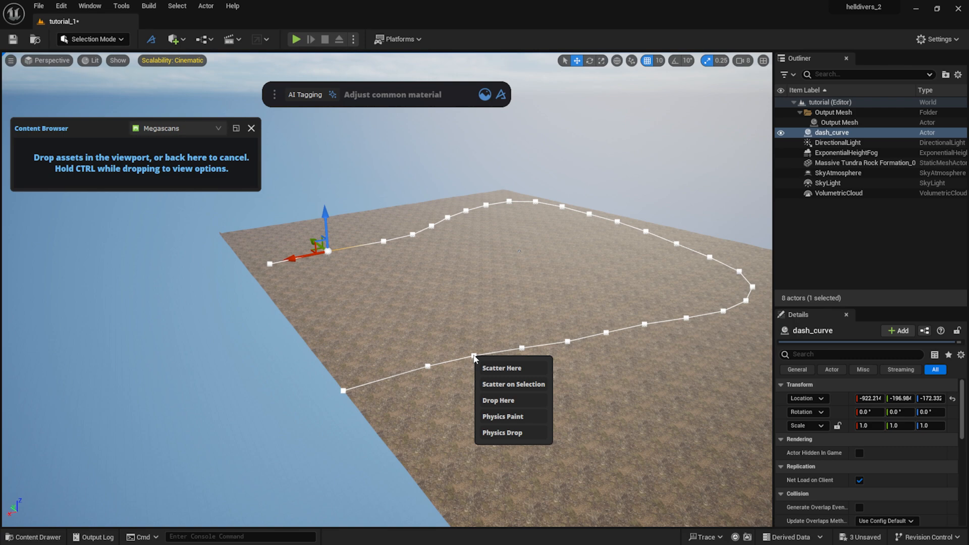
left_click(487, 382)
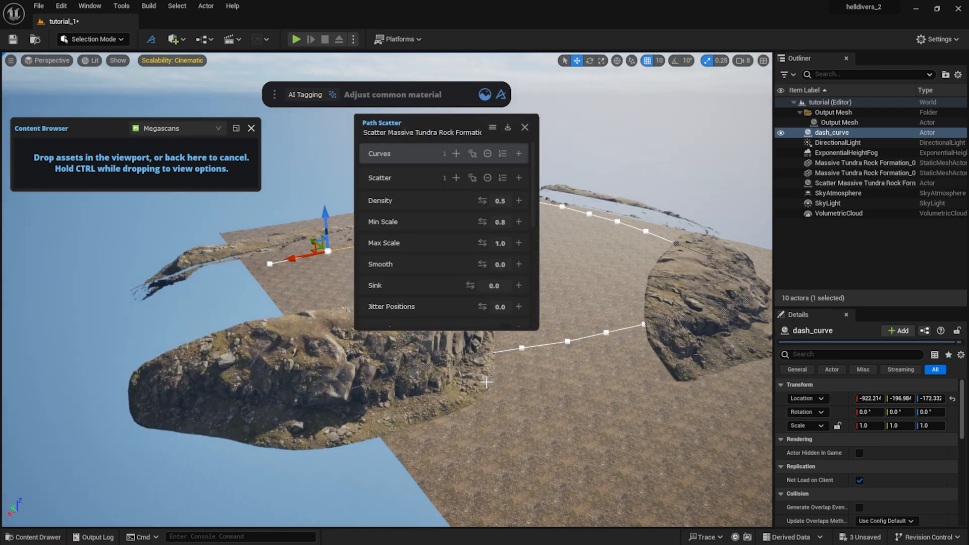
left_click_drag(431, 120, 156, 237)
mouse_move(515, 214)
right_mouse_down()
mouse_move(498, 257)
mouse_move(513, 207)
right_mouse_up()
key("s")
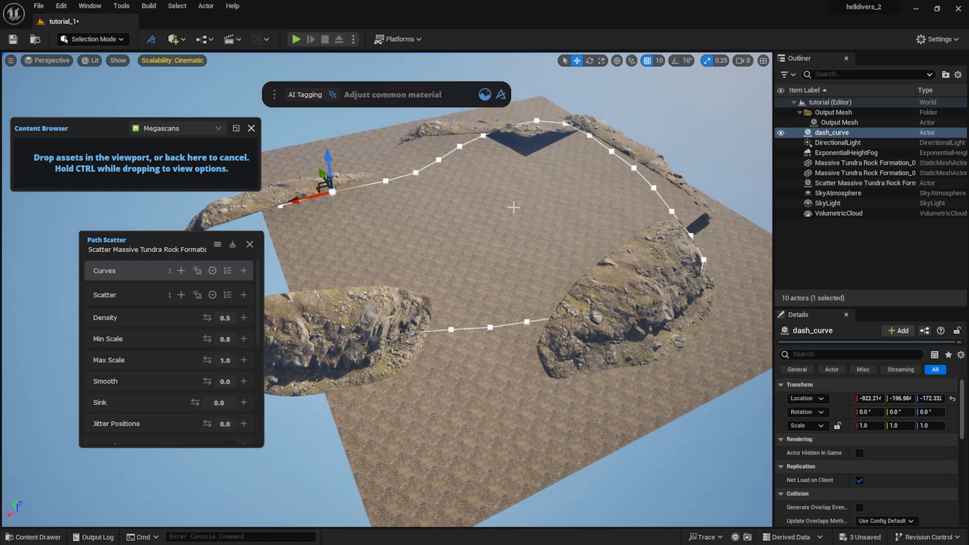
Step: Set the rock scatter's Density to 0.72 and its Z Rotation to 180 so the cliffs face inward
left_click_drag(201, 315, 223, 316)
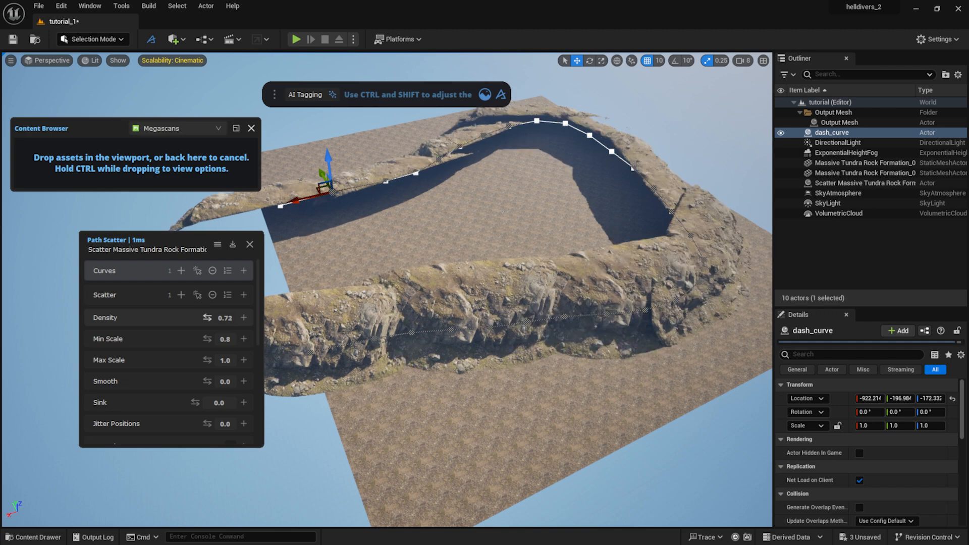
scroll(150, 386, "down", 5)
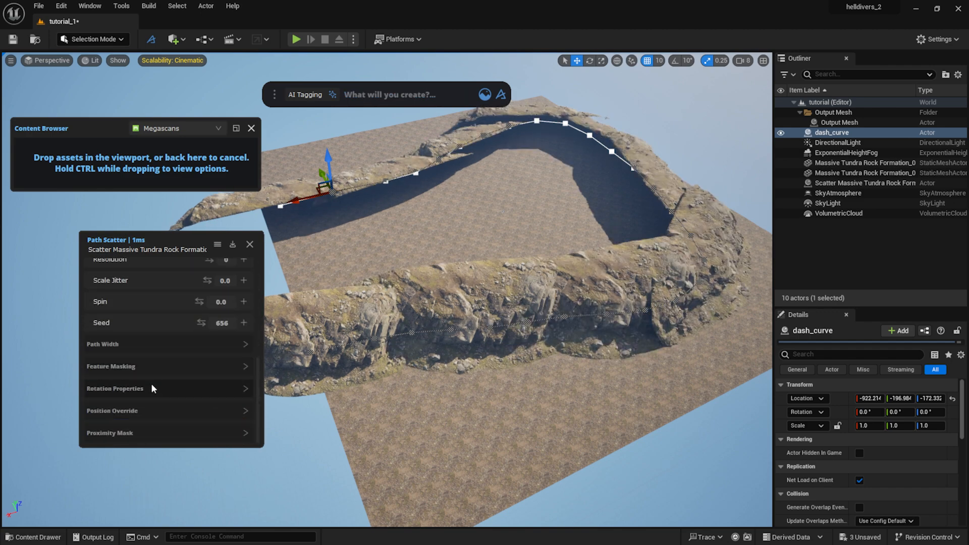
left_click(151, 384)
scroll(160, 384, "down", 5)
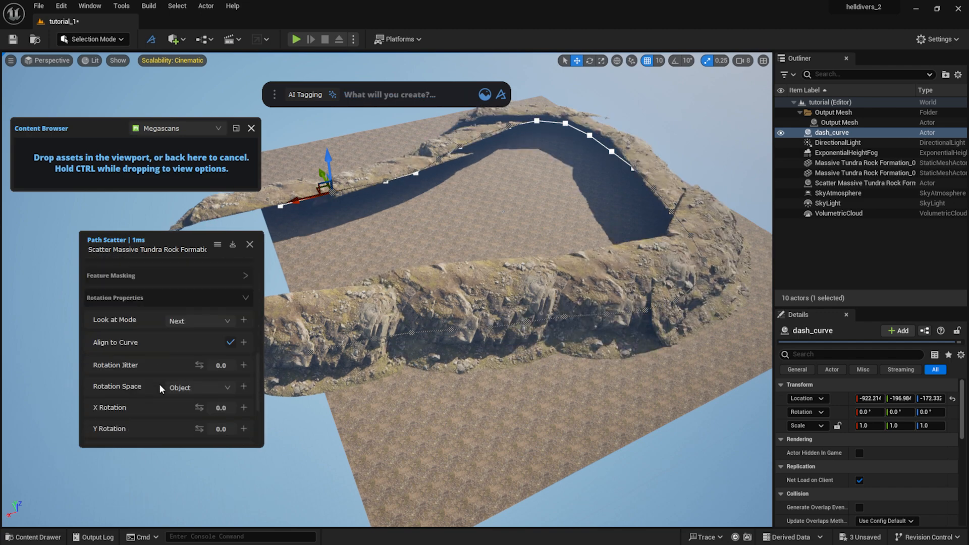
left_click(221, 389)
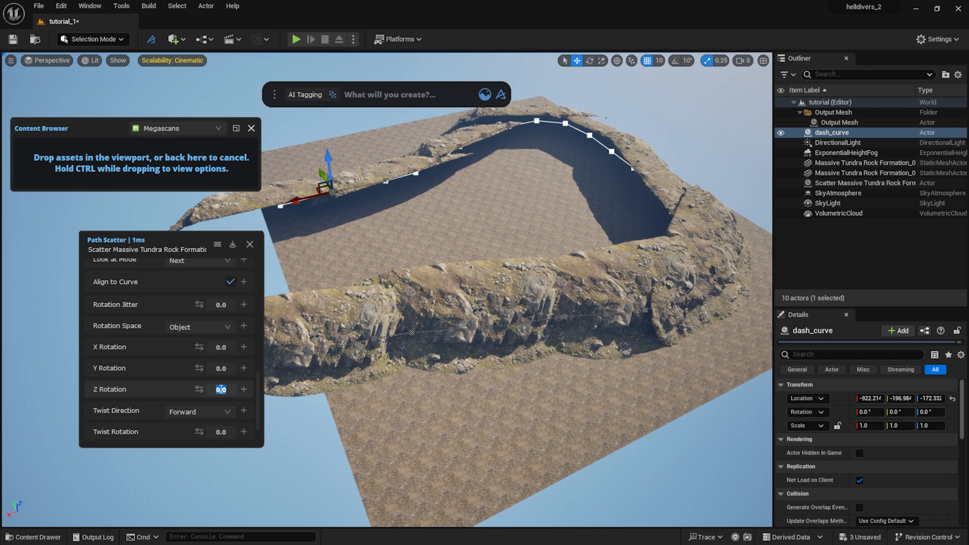
type("180")
key("Return")
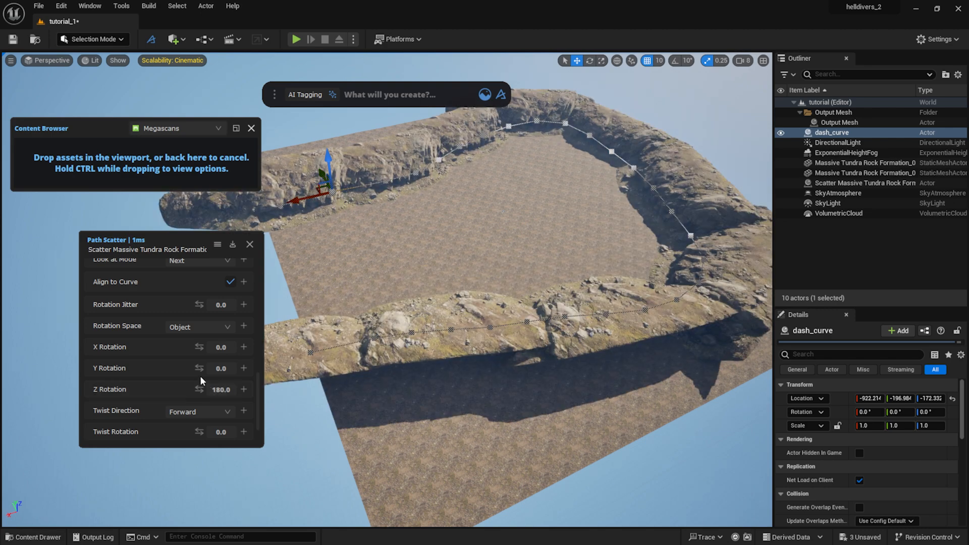
Step: Reshape the curve by moving several points along its side outward so the cliff wall bends away from the centre
right_click_drag(431, 241, 507, 240)
key("a")
left_click_drag(338, 244, 288, 209)
left_click_drag(307, 217, 298, 205)
right_click_drag(299, 207, 404, 212)
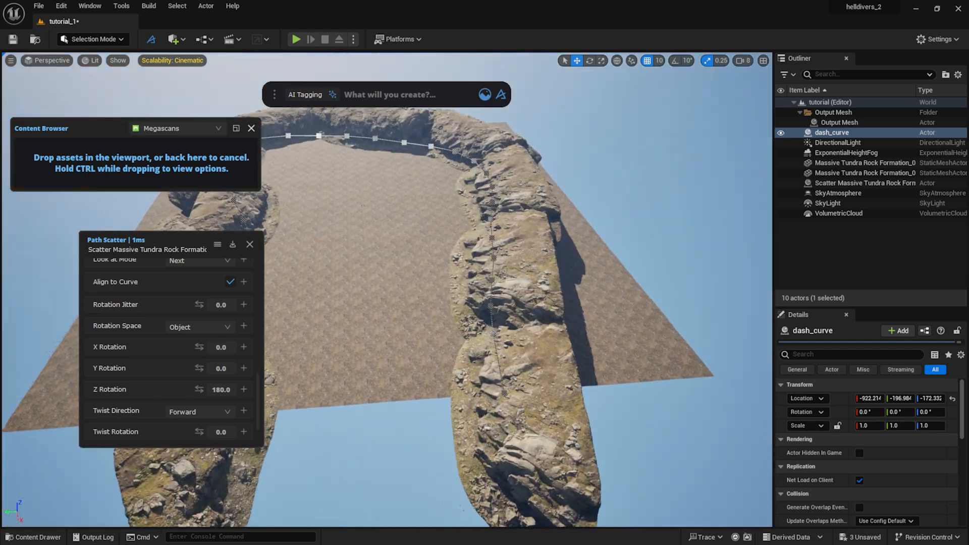
left_click(507, 282)
left_click_drag(484, 283, 570, 279)
left_click(507, 307)
left_click_drag(488, 308, 571, 304)
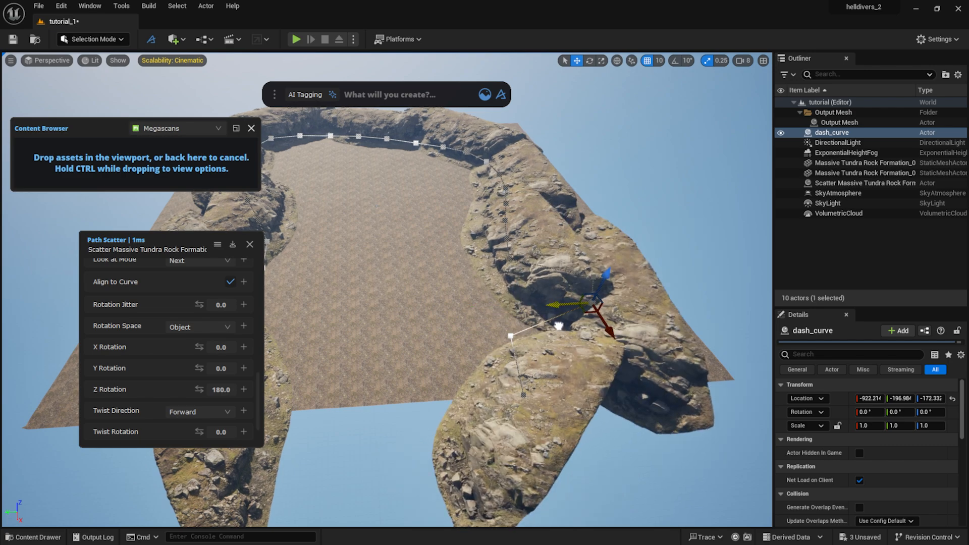
left_click(509, 259)
mouse_move(497, 256)
left_mouse_down()
mouse_move(525, 246)
mouse_move(488, 259)
mouse_move(579, 261)
mouse_move(485, 263)
mouse_move(507, 259)
left_mouse_up()
right_click_drag(495, 224, 444, 217)
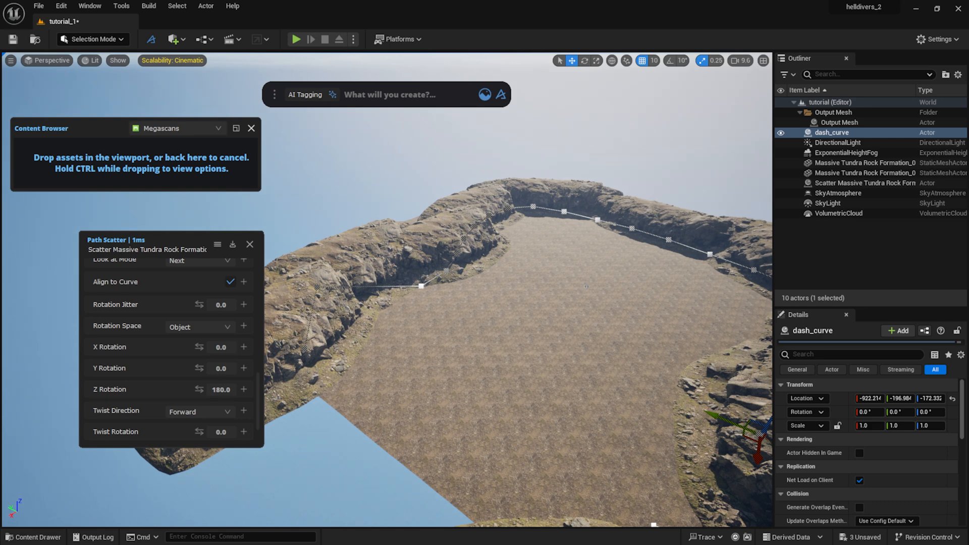
Step: Check the cliff wall around the terrain and close the Path Scatter settings
left_click_drag(233, 199, 540, 347)
right_click_drag(553, 284, 542, 279)
scroll(173, 374, "up", 10)
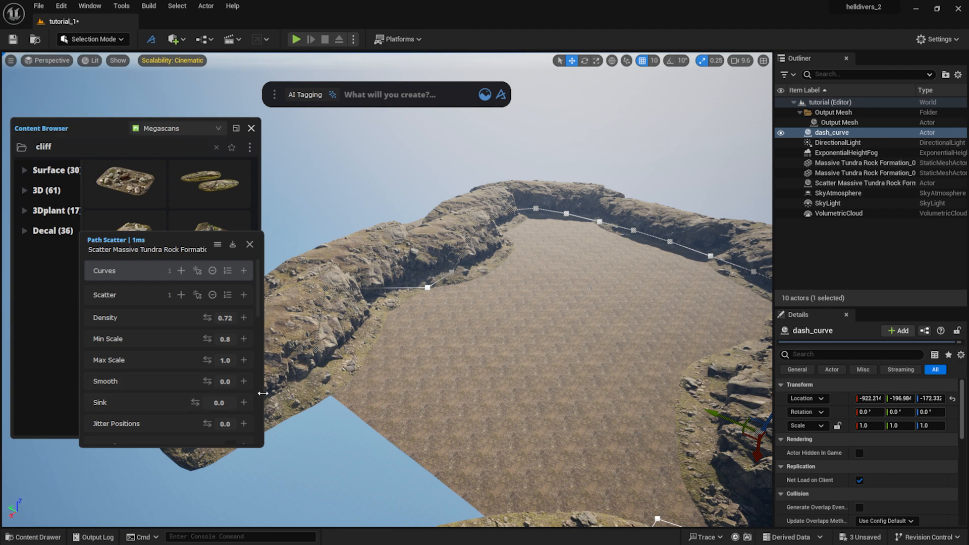
left_click(249, 245)
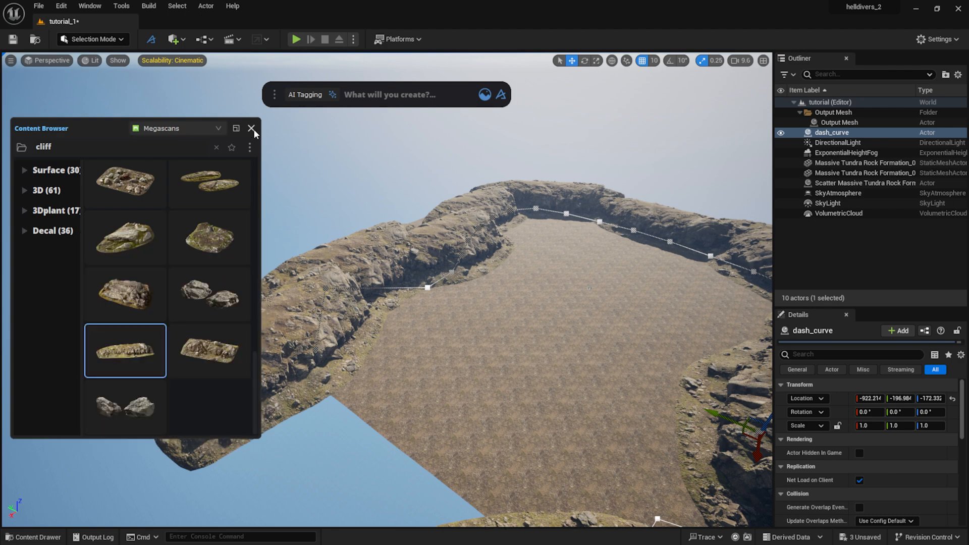
Step: Draw a second curve with the Curve Tool on the terrain along the inner foot of the cliff wall, with Min Spacing 60
left_click(425, 96)
right_click_drag(642, 227, 655, 247)
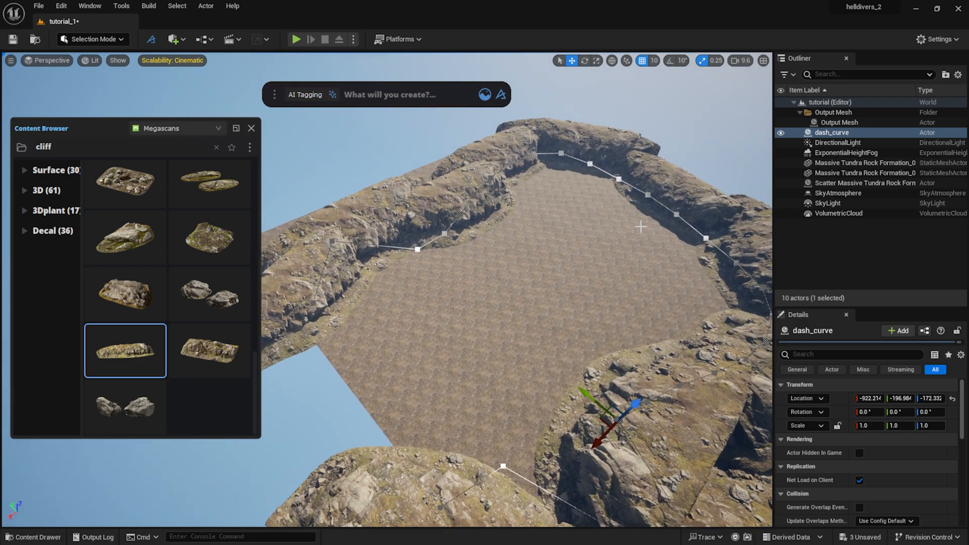
left_click(411, 95)
type("curve")
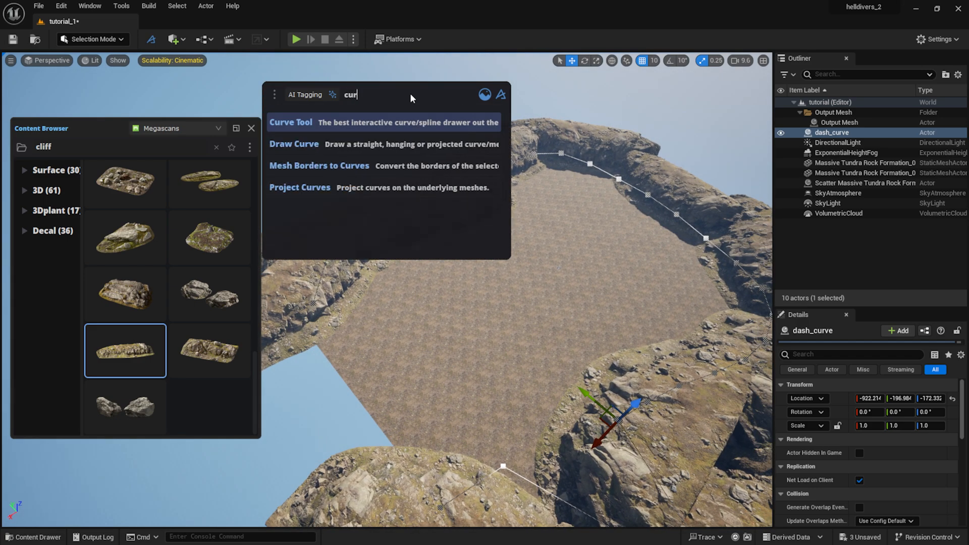
left_click(337, 124)
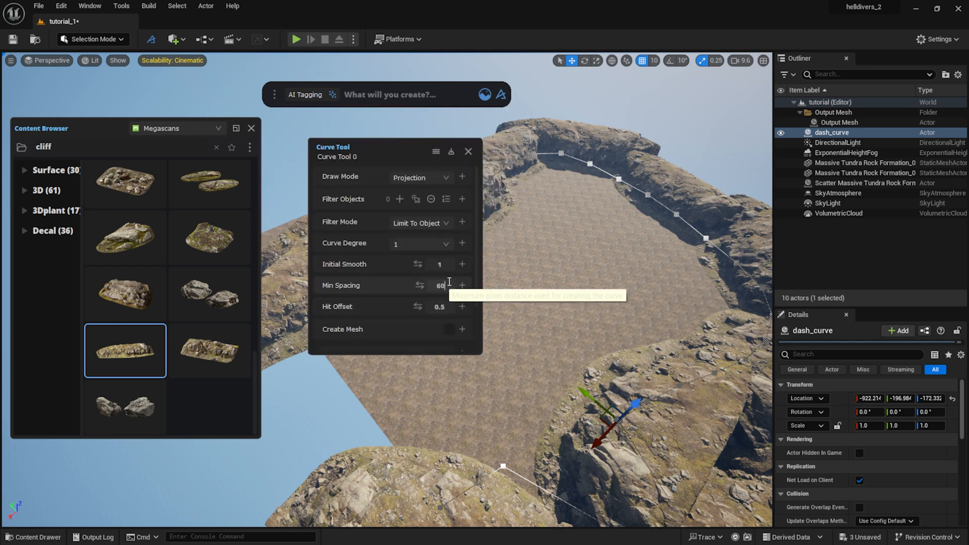
scroll(449, 281, "down", 3)
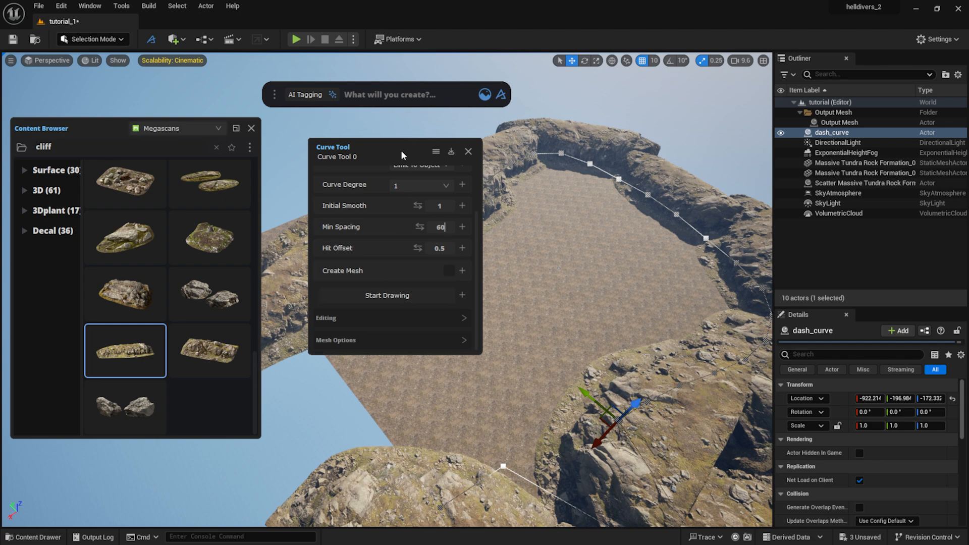
mouse_move(403, 151)
left_mouse_down()
mouse_move(935, 159)
mouse_move(828, 115)
left_mouse_up()
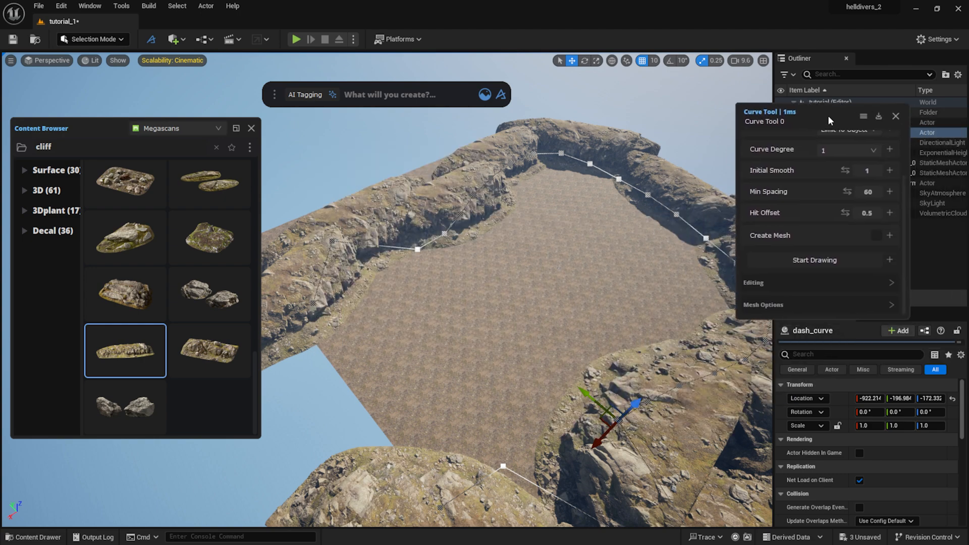
left_click(833, 256)
mouse_move(317, 345)
left_mouse_down()
mouse_move(369, 288)
mouse_move(545, 167)
mouse_move(713, 291)
mouse_move(510, 454)
mouse_move(414, 451)
left_mouse_up()
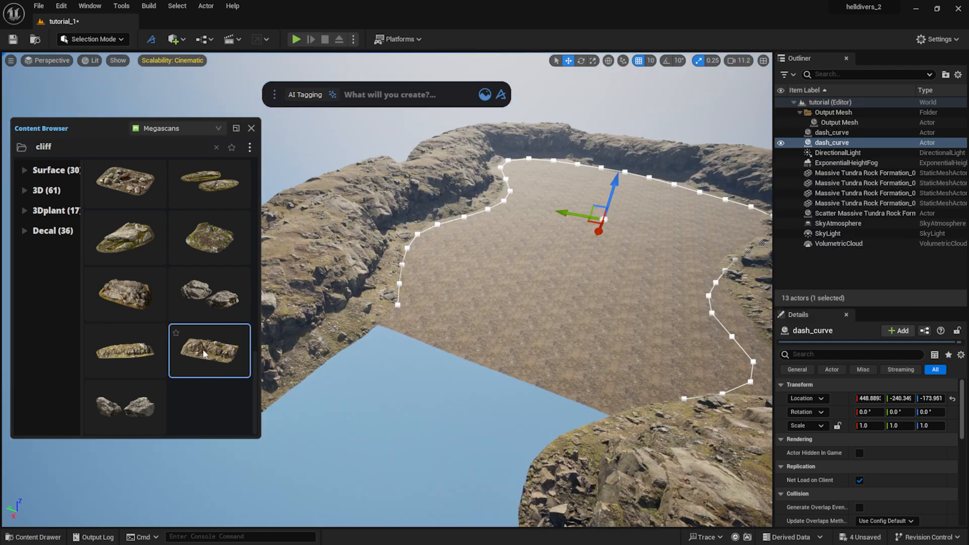
Step: Scatter another Massive Tundra Rock Formation on the selected inner curve and move the Path Scatter settings clear of the terrain
left_click_drag(125, 350, 401, 285)
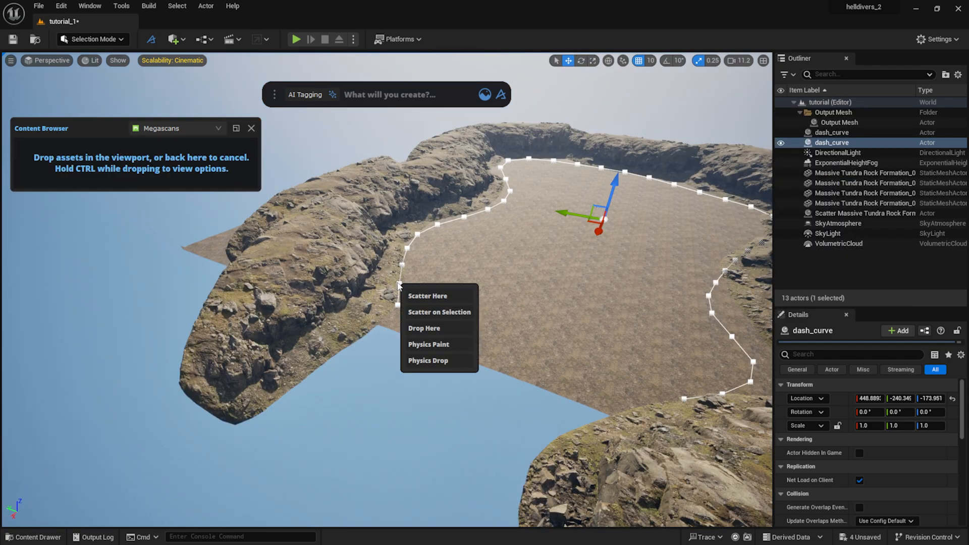
left_click(422, 314)
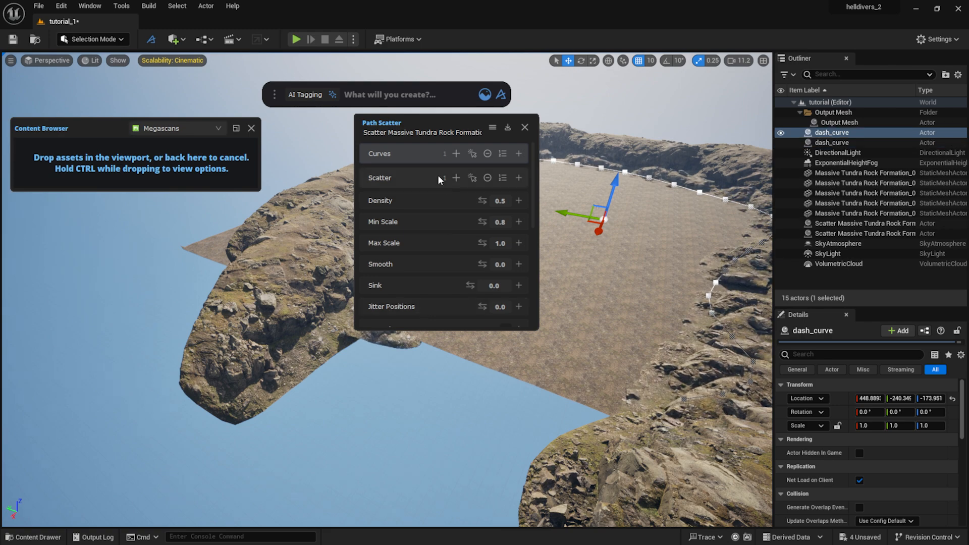
left_click_drag(437, 124, 149, 243)
right_click_drag(428, 234, 371, 222)
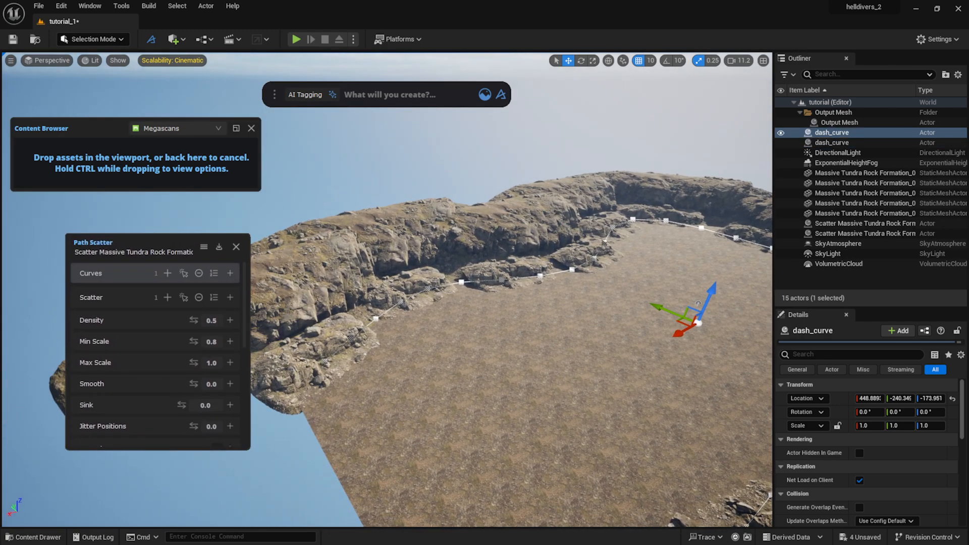
Step: Set the inner rock scatter's Max Scale to 1.73 and its Min Scale to 1.0
mouse_move(211, 367)
left_mouse_down()
mouse_move(237, 367)
mouse_move(227, 367)
left_mouse_up()
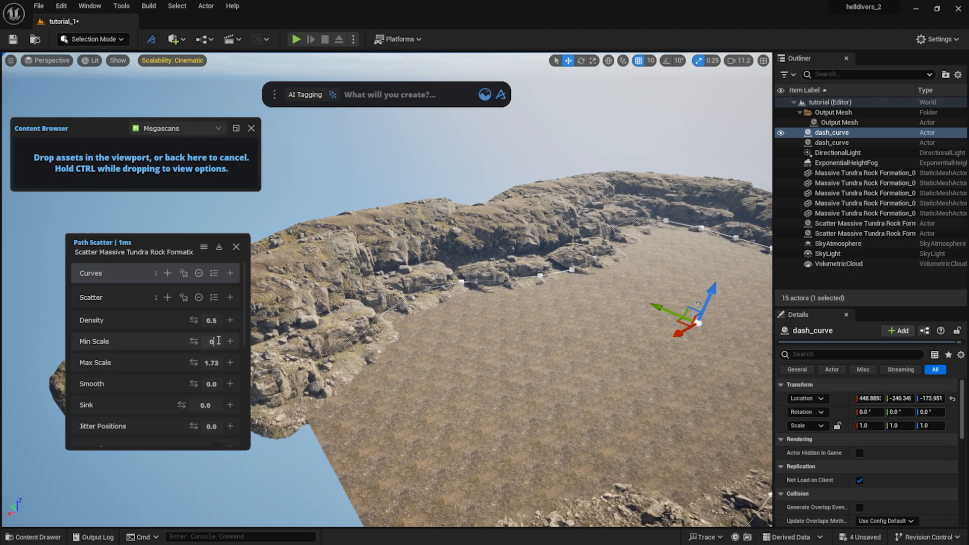
key("BackSpace")
type("1")
key("Return")
mouse_move(477, 371)
right_mouse_down()
mouse_move(545, 373)
mouse_move(535, 382)
mouse_move(455, 363)
mouse_move(483, 367)
right_mouse_up()
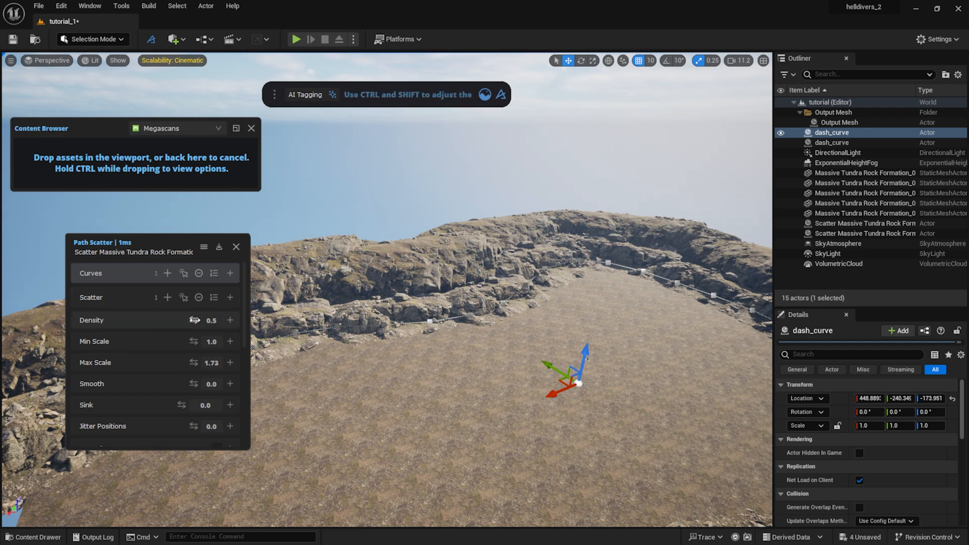
Step: Set the inner rock scatter's Density to 0.49 and its Sink to 0.01
left_click_drag(195, 320, 192, 320)
mouse_move(504, 336)
right_mouse_down()
mouse_move(581, 348)
mouse_move(505, 354)
mouse_move(606, 330)
mouse_move(502, 333)
right_mouse_up()
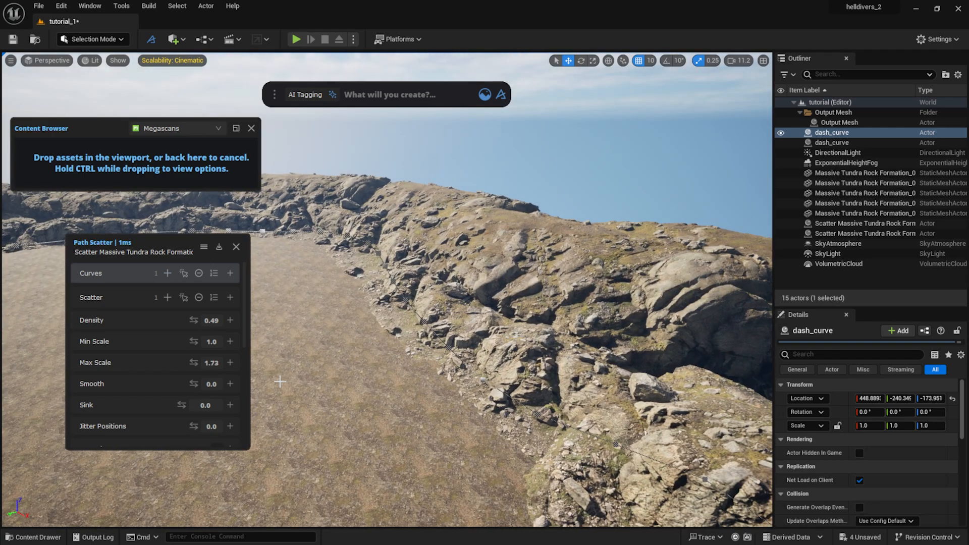
left_click_drag(182, 405, 181, 405)
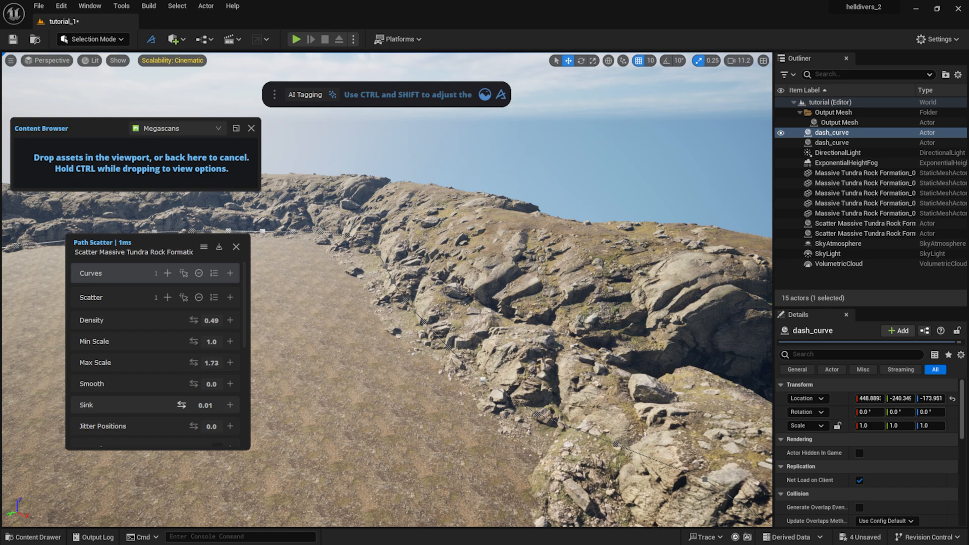
right_click_drag(458, 385, 295, 379)
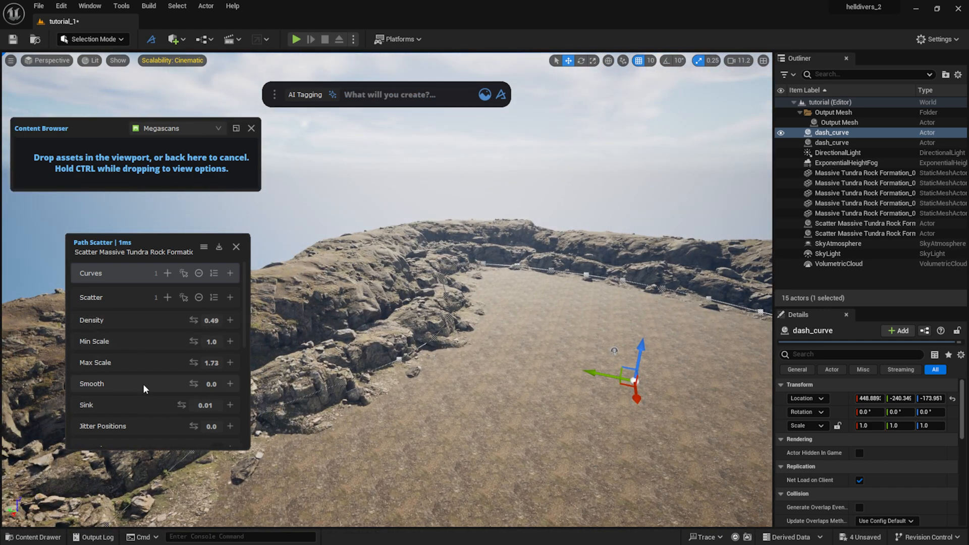
Step: Set the inner rock scatter's Jitter Positions to 0.06 and Scale Jitter to 0.01, and change its Seed to vary the layout
scroll(153, 375, "down", 2)
scroll(152, 374, "down", 1)
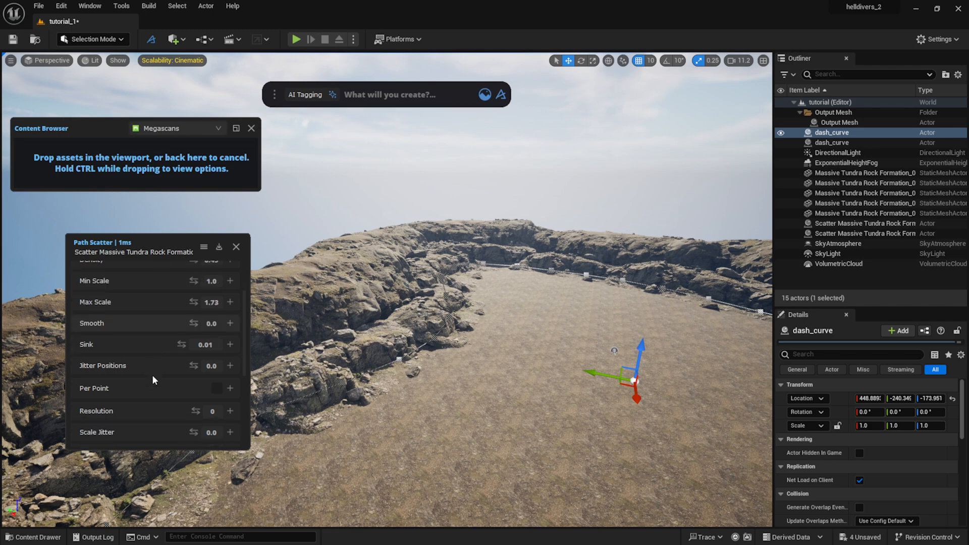
left_click_drag(193, 365, 195, 366)
scroll(197, 369, "down", 3)
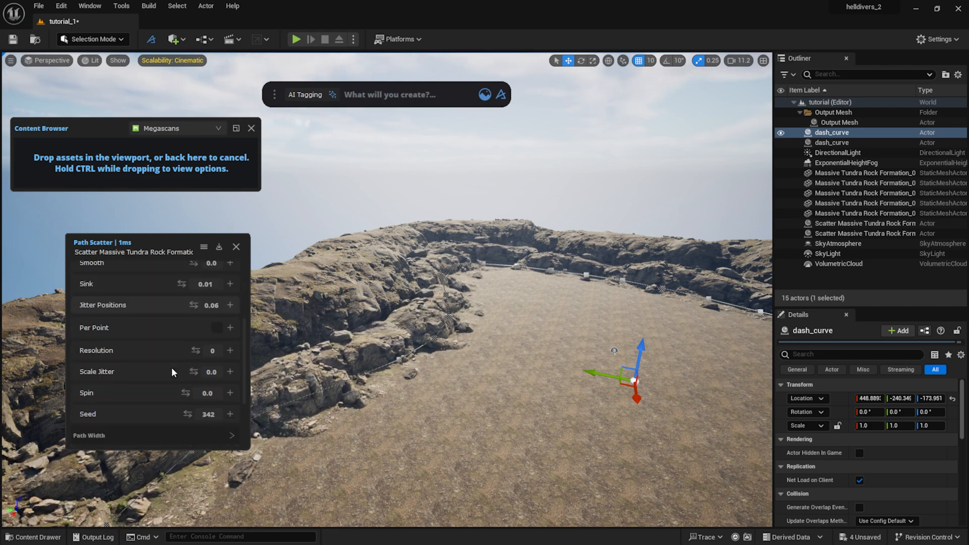
left_click_drag(195, 372, 194, 371)
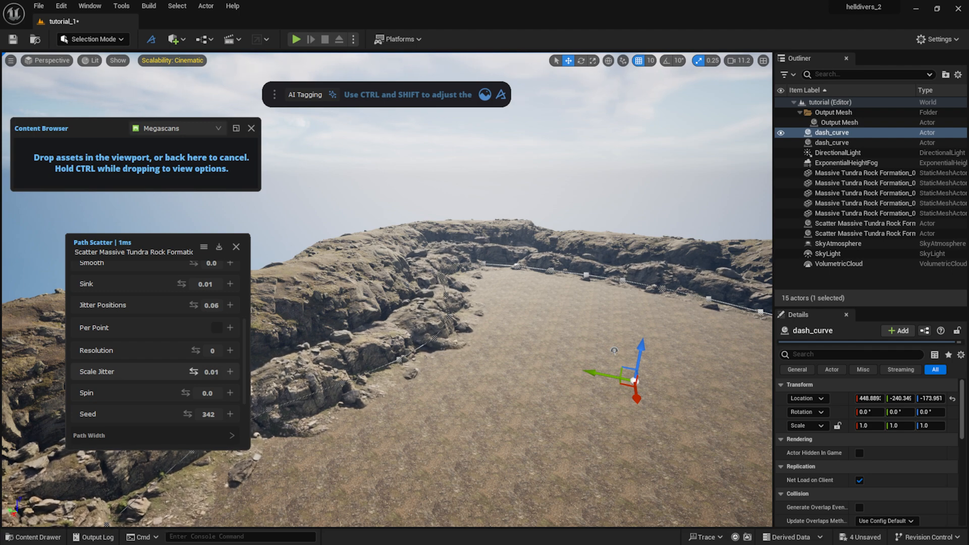
left_click_drag(187, 414, 195, 414)
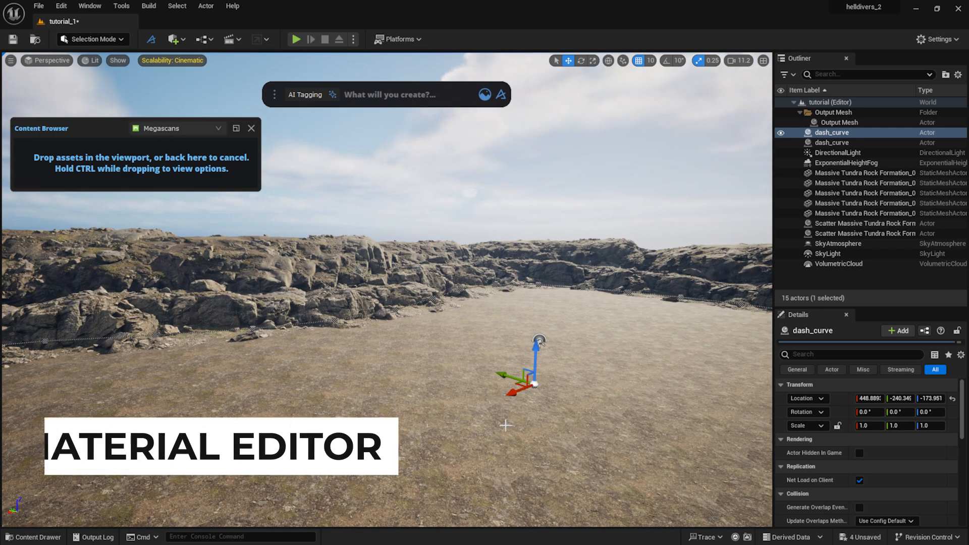
Step: Edit the material of the rear cliff scatter, setting Hue to 0.11, Saturation to 0.5 and Brightness to 0.5
left_click(343, 270)
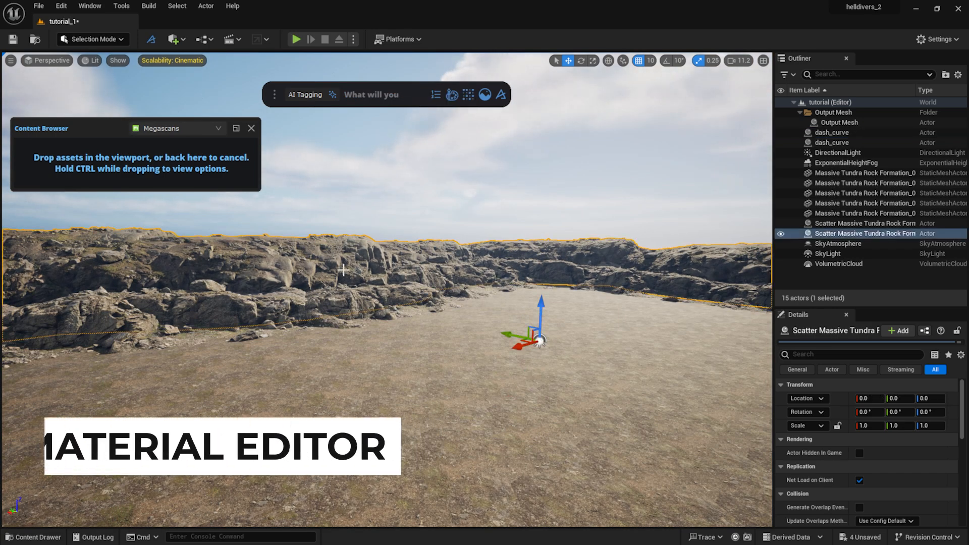
left_click(452, 96)
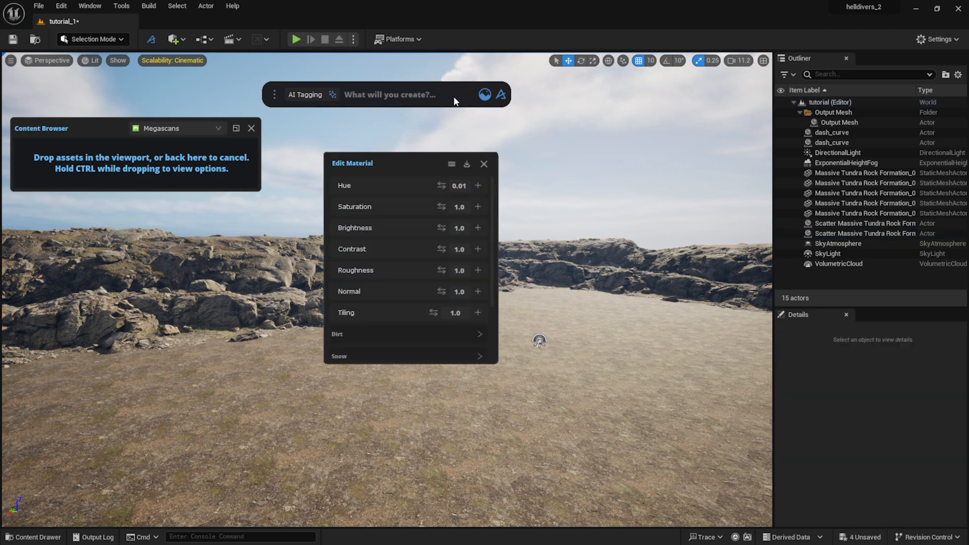
left_click_drag(399, 161, 528, 218)
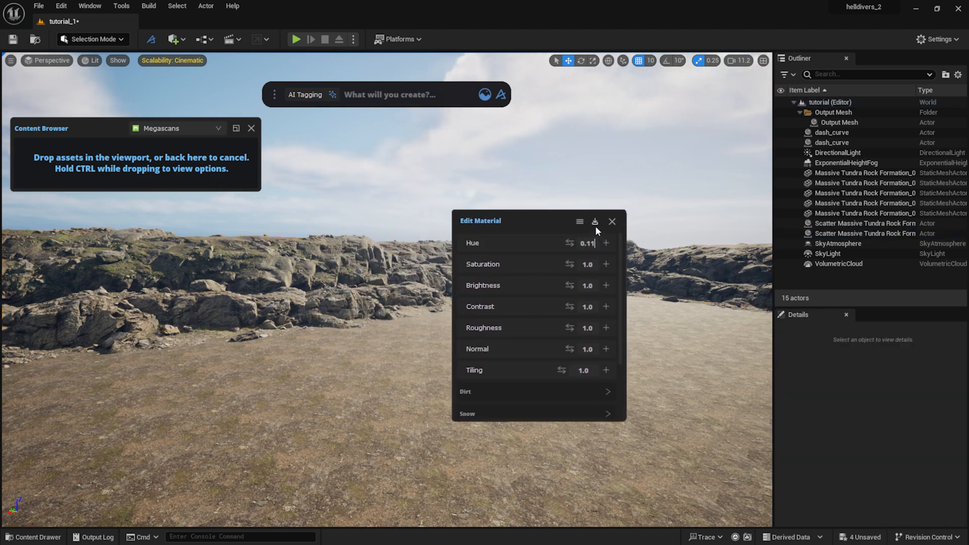
left_click(593, 266)
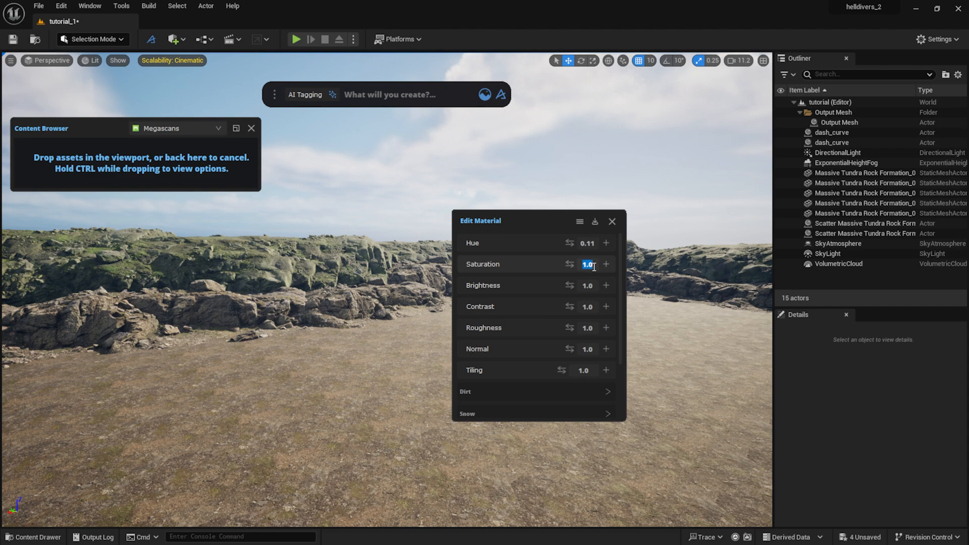
type("0.5")
left_click(596, 285)
type("0.")
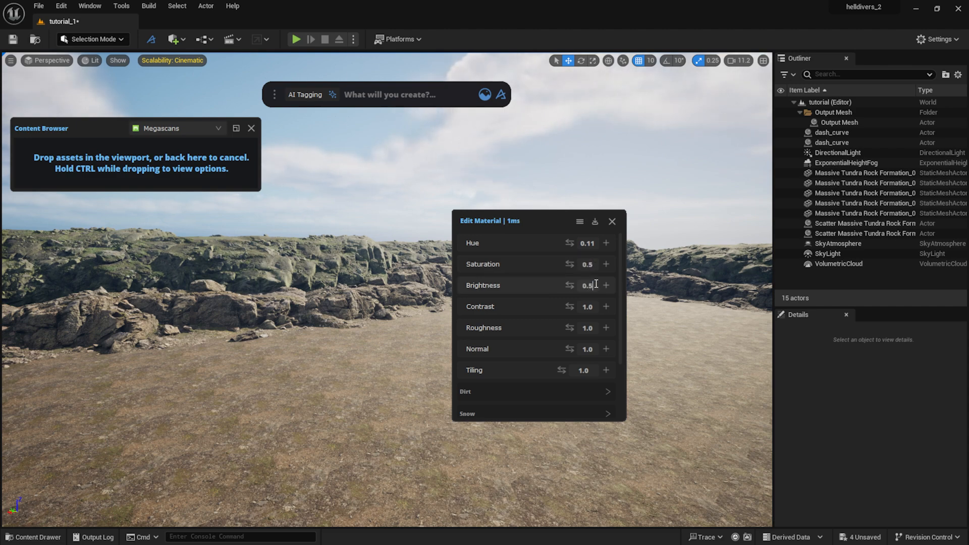
key("Return")
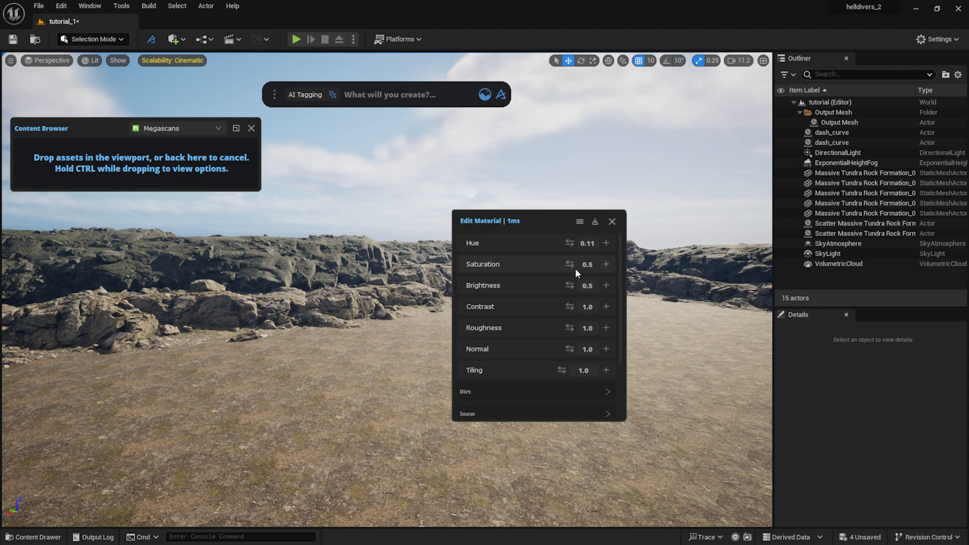
Step: Set the rear cliff material's Roughness to 0.5 and close the material settings
left_click(591, 328)
type("0.5")
key("Return")
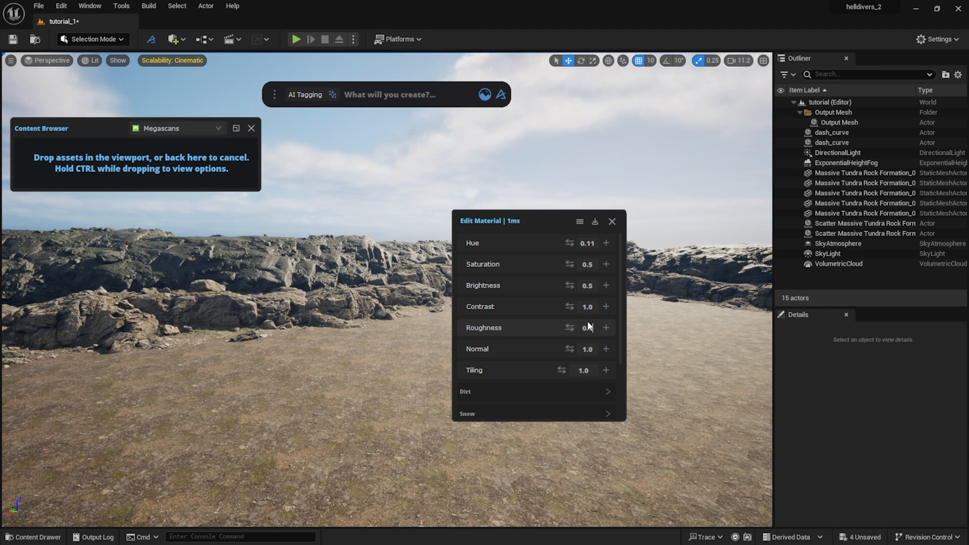
left_click(612, 222)
Step: Edit the material of the front rock scatter, setting Hue to 0.11, Saturation to 0.5 and Brightness to 0.5
left_click(337, 302)
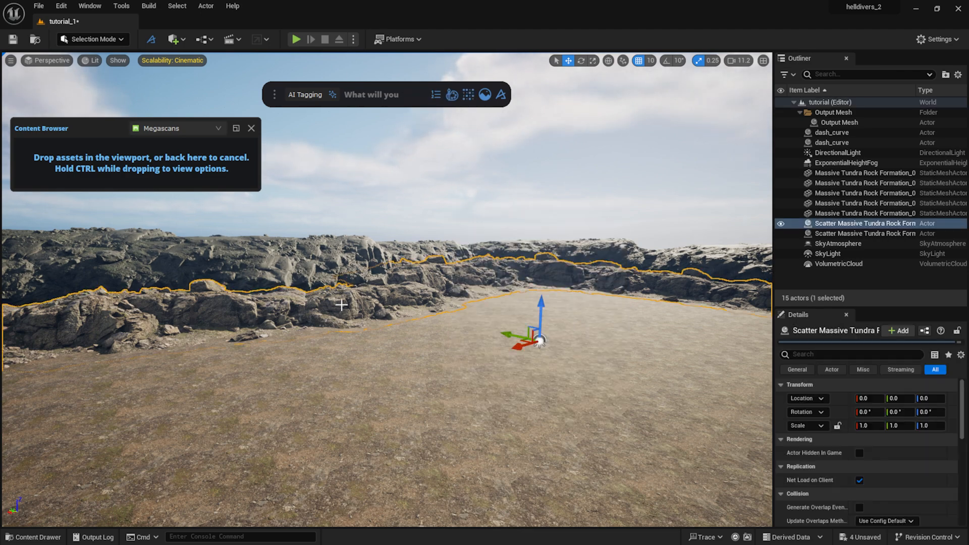
left_click(453, 98)
double_click(464, 185)
type("0.11")
double_click(467, 208)
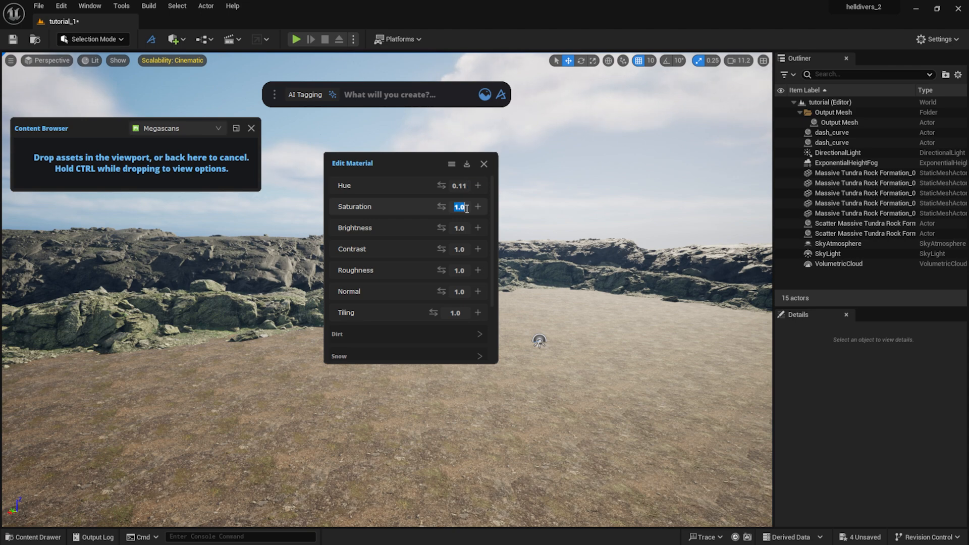
type("0.5")
double_click(464, 227)
type("0.5")
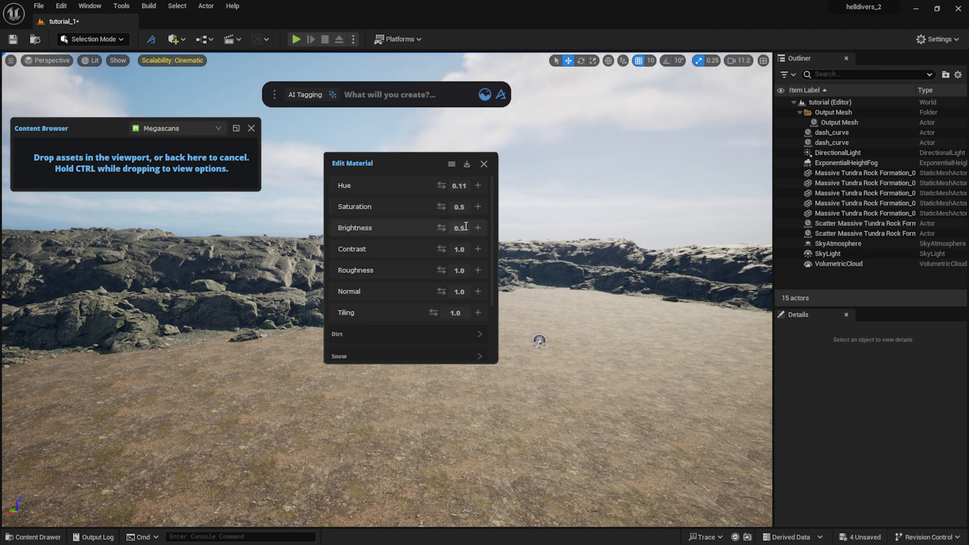
Step: Set the front rock material's Roughness to 0.4, keep Saturation at 0.5 and close the material settings
double_click(463, 270)
type("0.4")
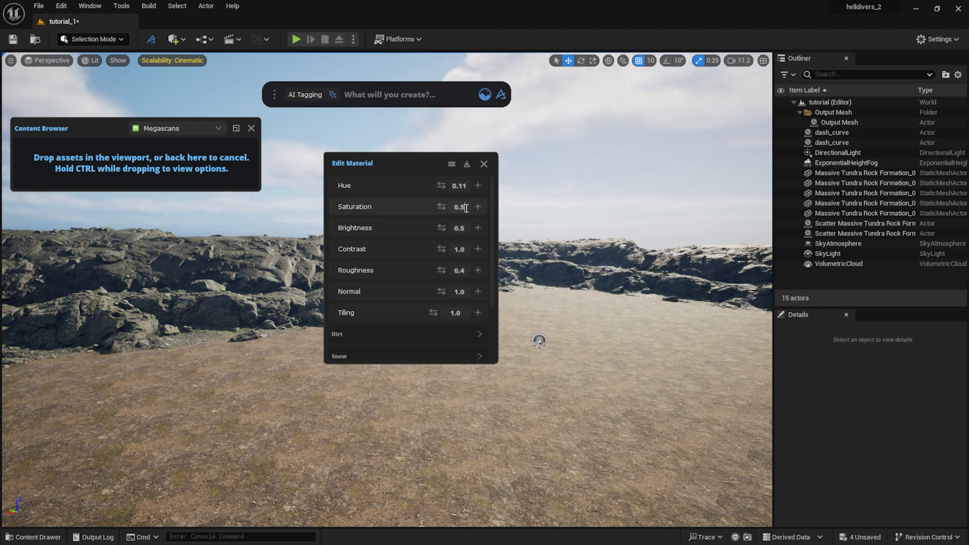
double_click(466, 208)
type("0.8")
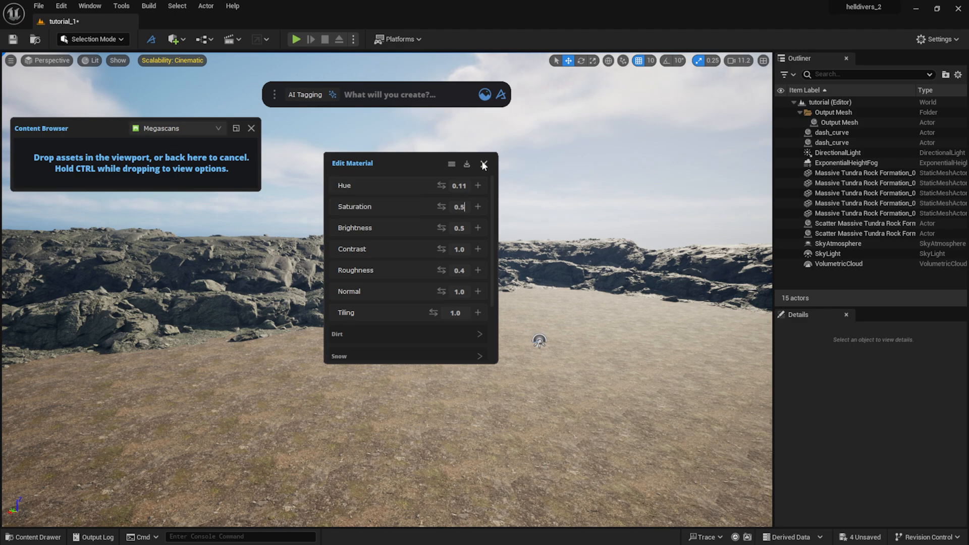
left_click(484, 164)
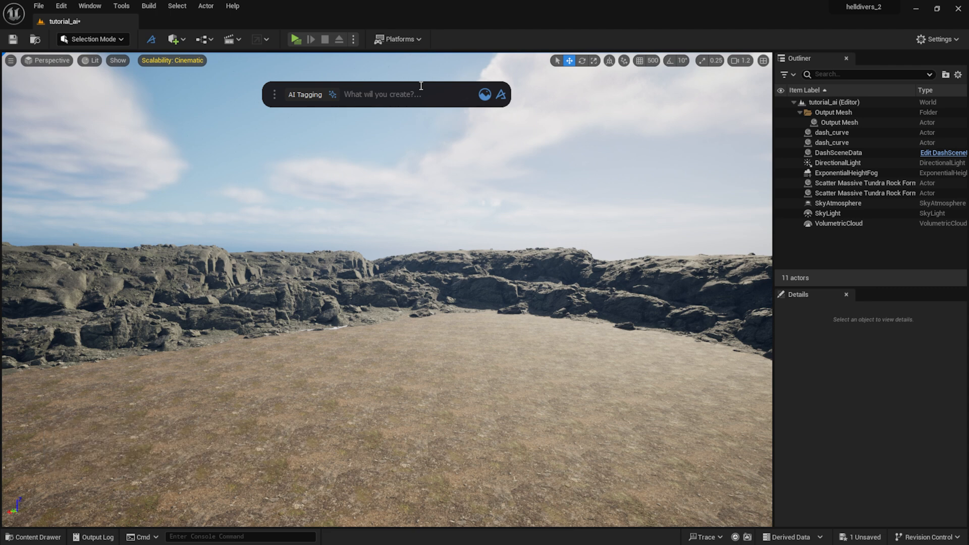
Step: Bring a Brushify distance mesh from the arctic_scene library into the scene and switch the asset browser back to Current Project
left_click(301, 98)
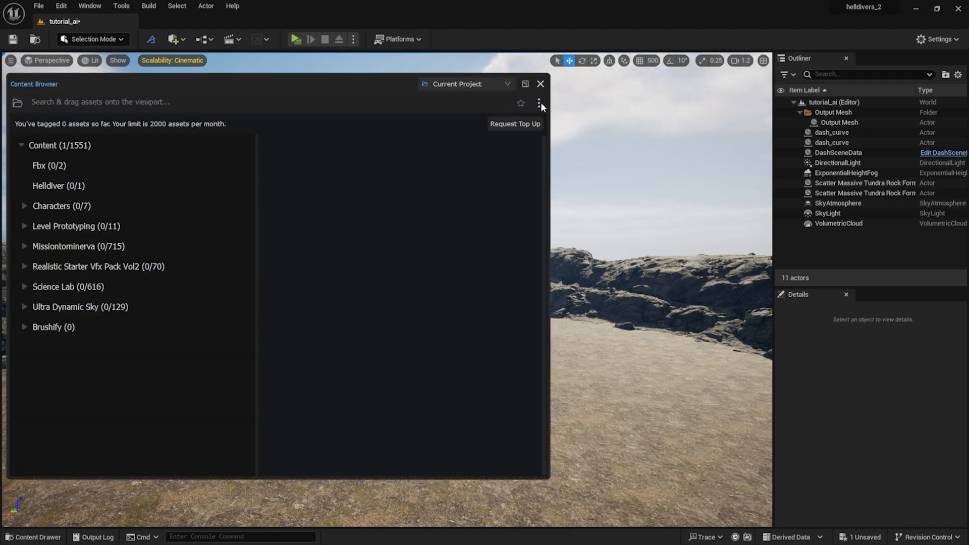
left_click(488, 84)
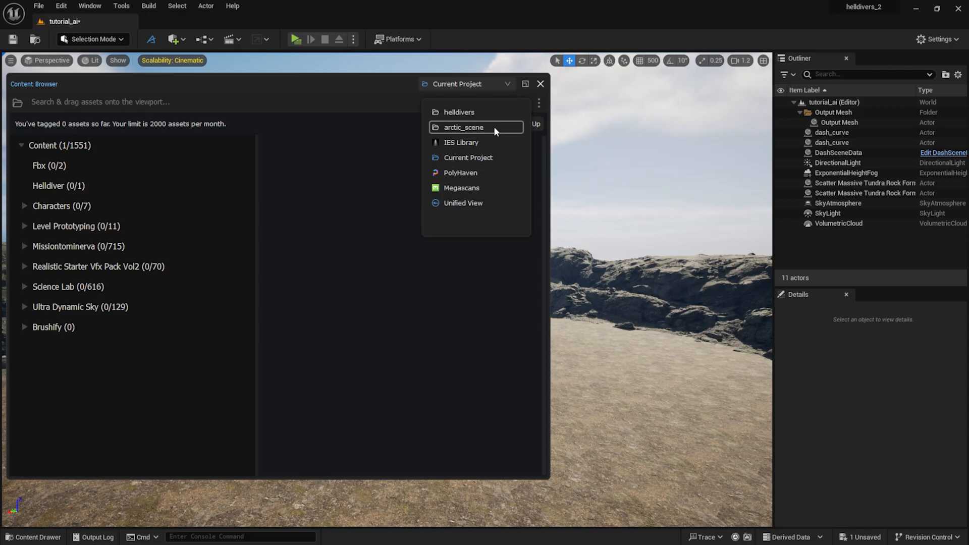
left_click(494, 130)
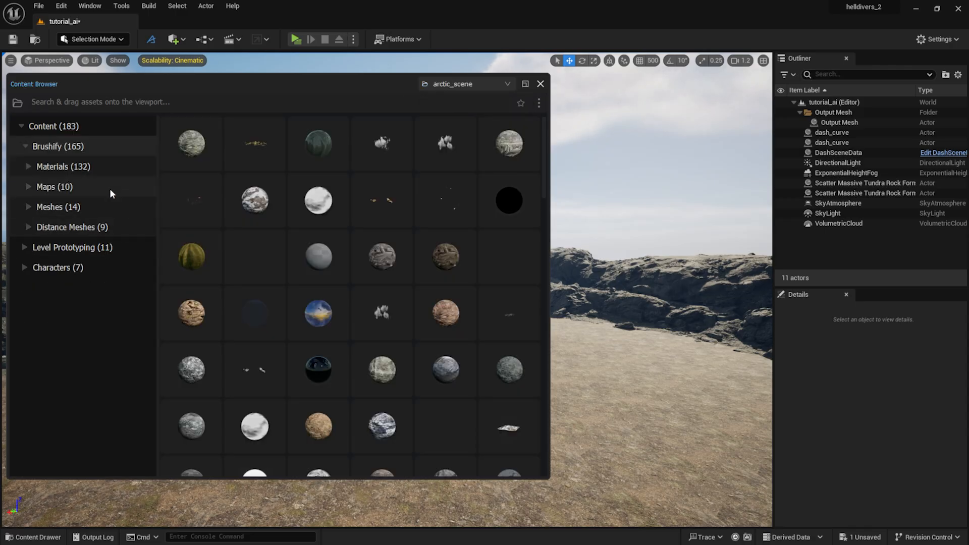
left_click(82, 228)
left_click_drag(272, 144, 422, 98)
left_click(434, 84)
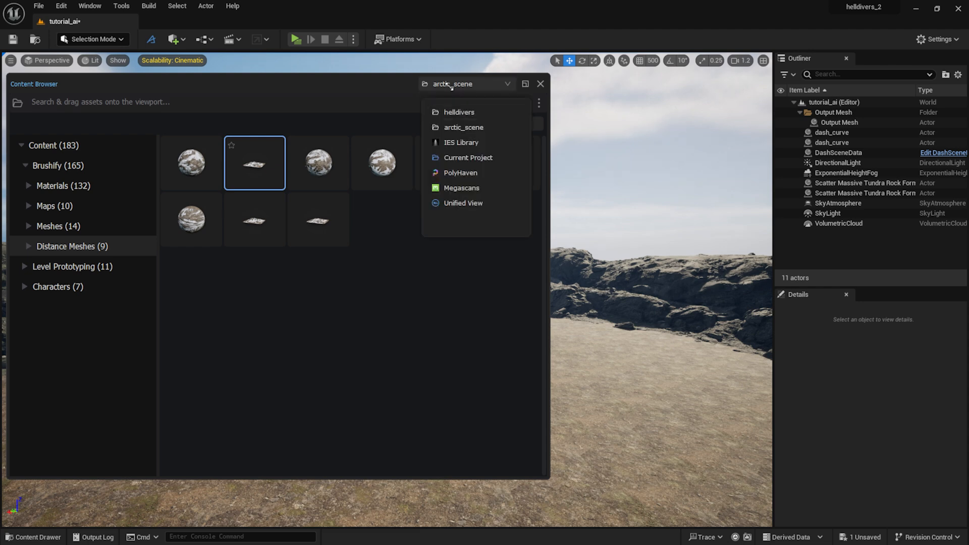
left_click(486, 157)
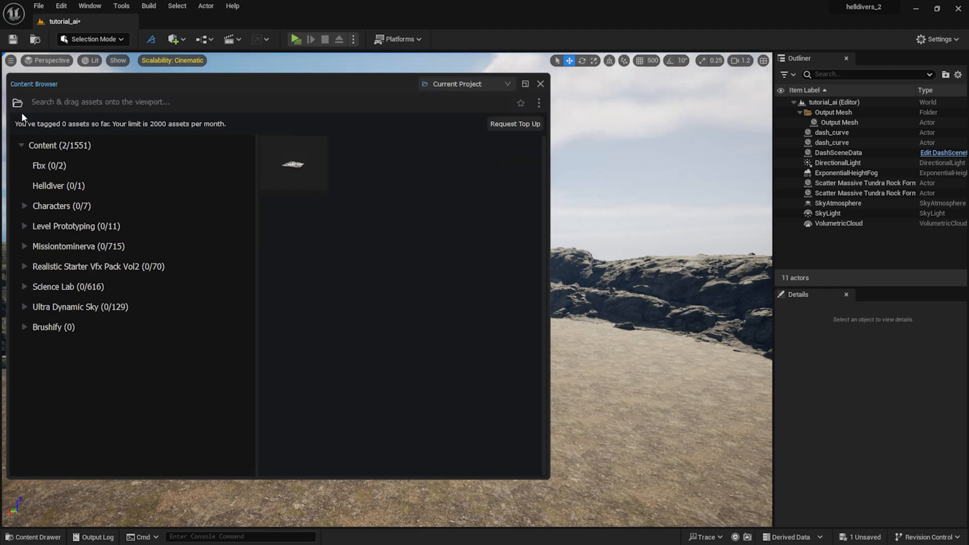
Step: Expand the Missiontominerva folder of the current project and open its Geometries subfolder
left_click(51, 247)
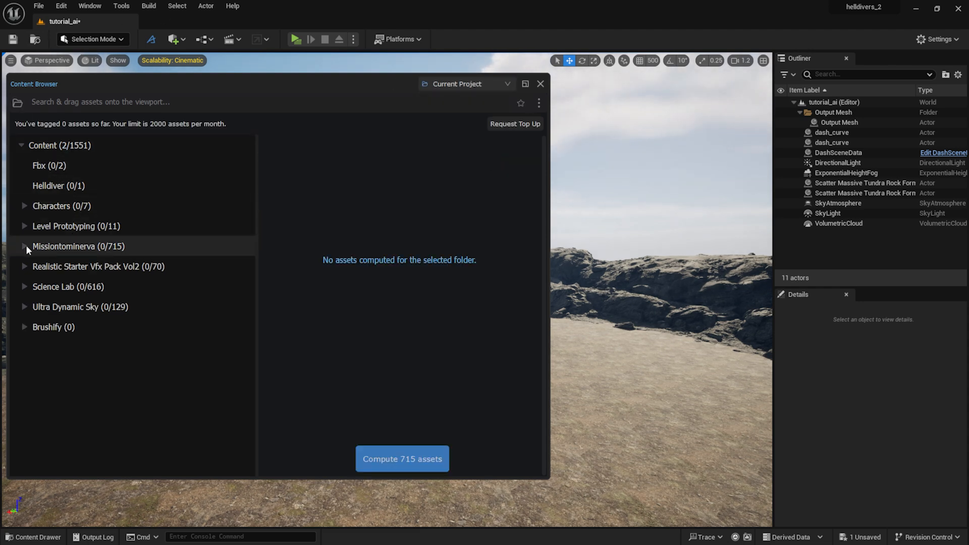
left_click(24, 246)
left_click(73, 268)
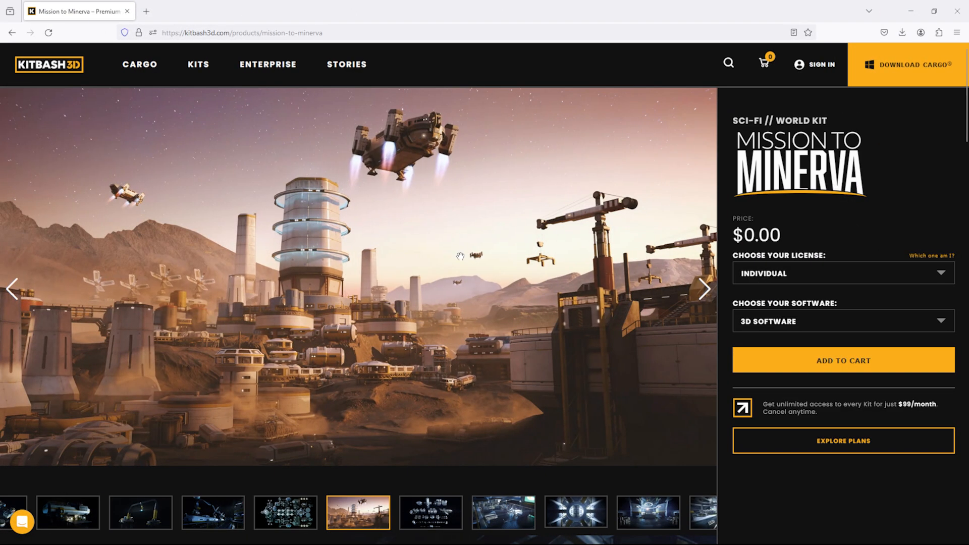
Step: Examine the preview images of the Mission to Minerva kit on KitBash3D and the Science Laboratory pack in the Epic Games Launcher
left_click(703, 291)
left_click(703, 291)
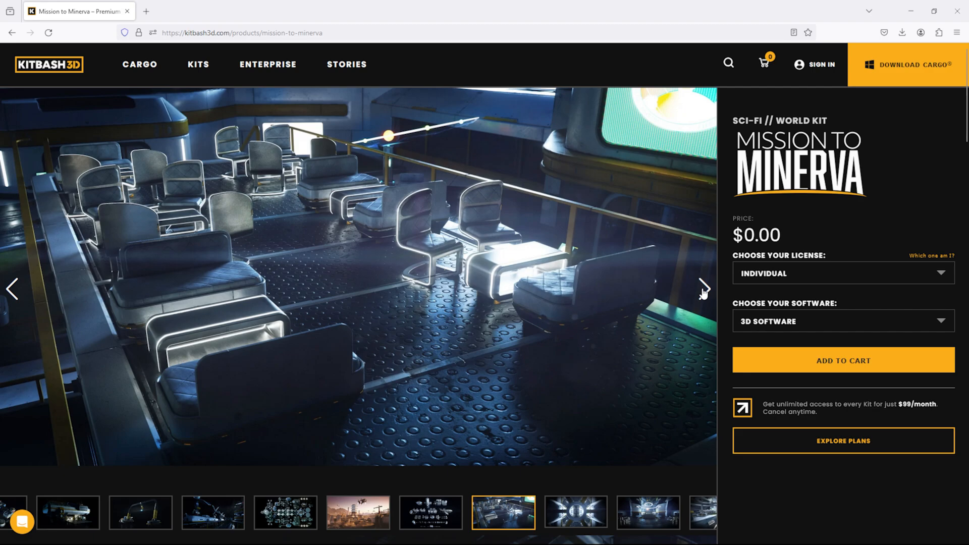
left_click(703, 291)
left_click(703, 290)
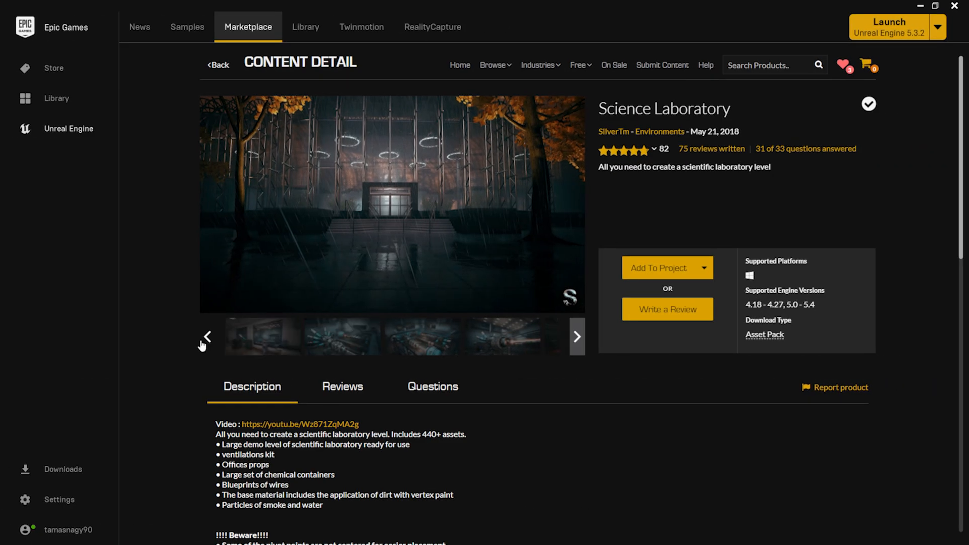
left_click(203, 345)
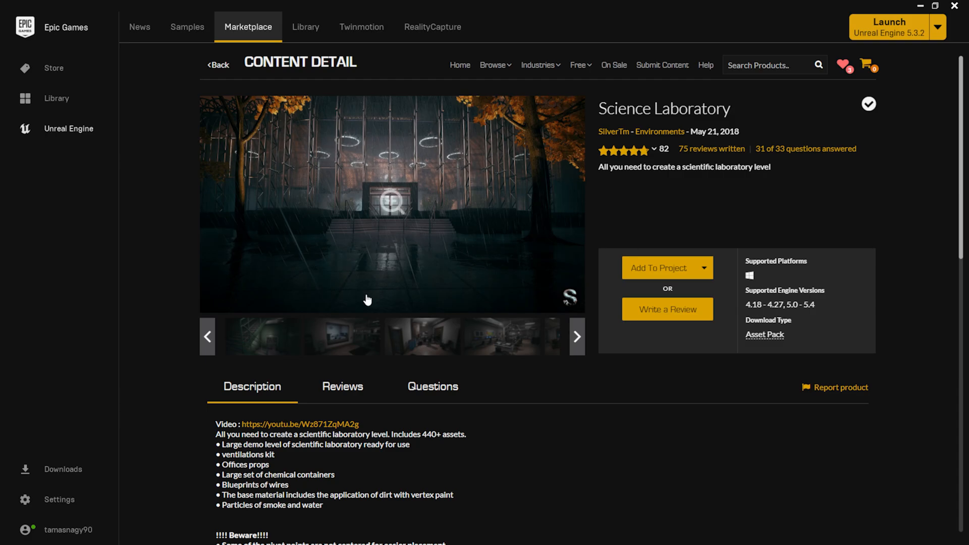
left_click(354, 333)
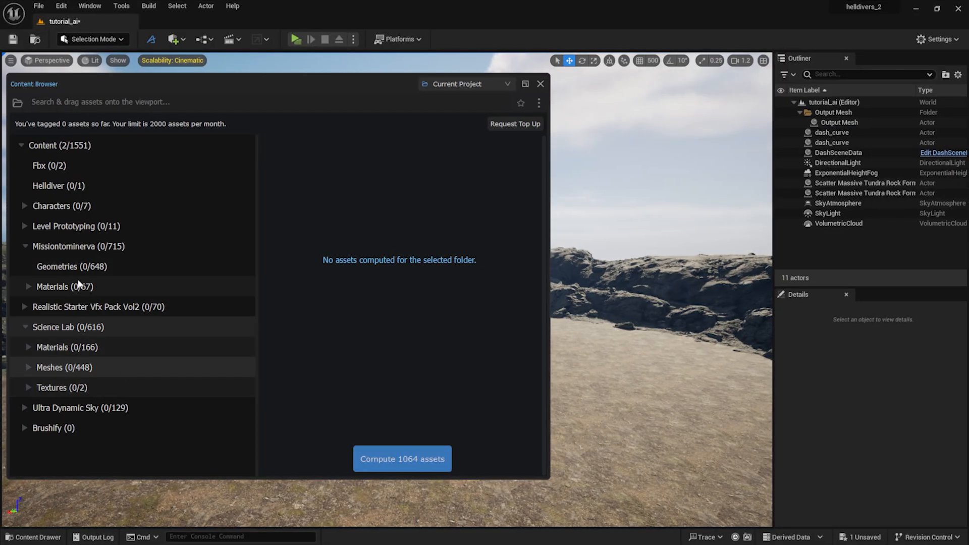
Step: Add Missiontominerva's Geometries to the folder selection with Science Lab's Meshes and start the AI tag computation for them
left_click(69, 264, "ctrl")
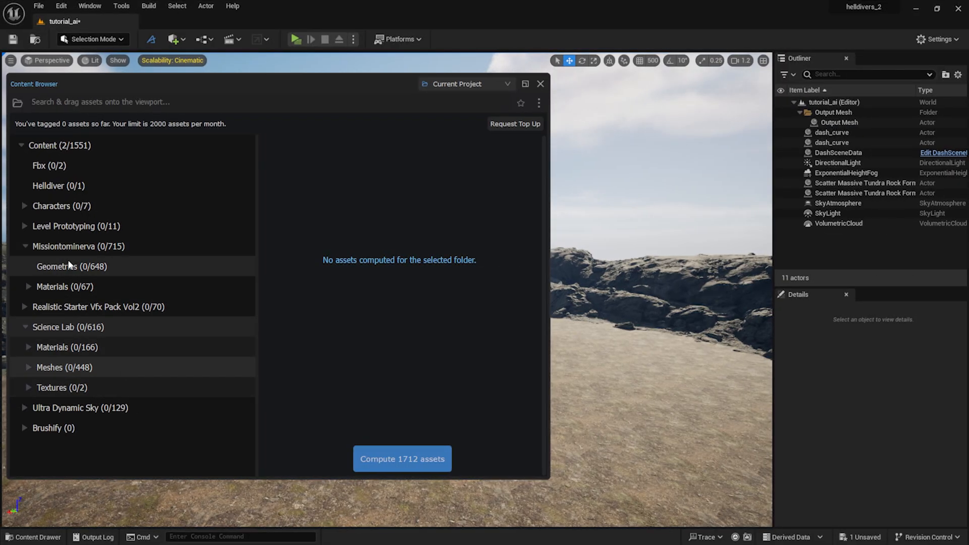
left_click(412, 466)
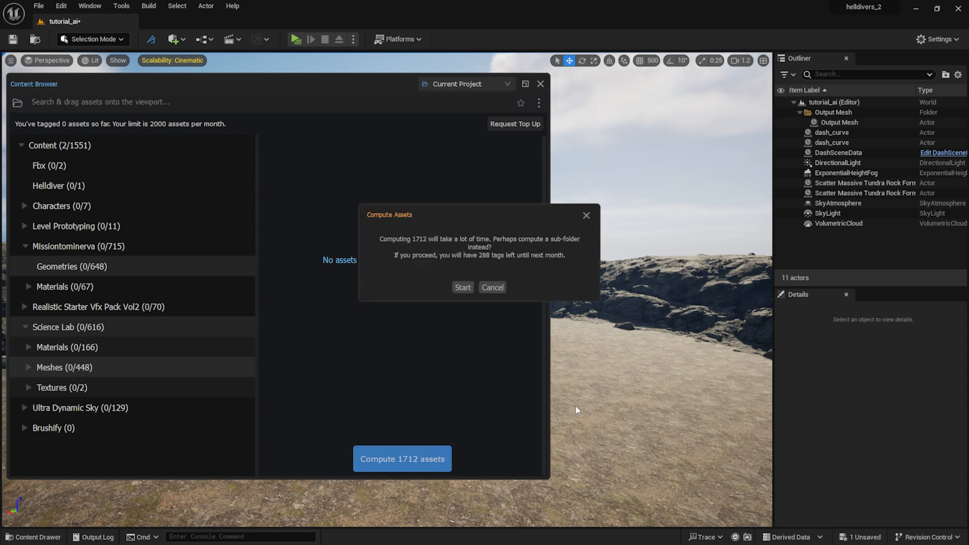
left_click(463, 288)
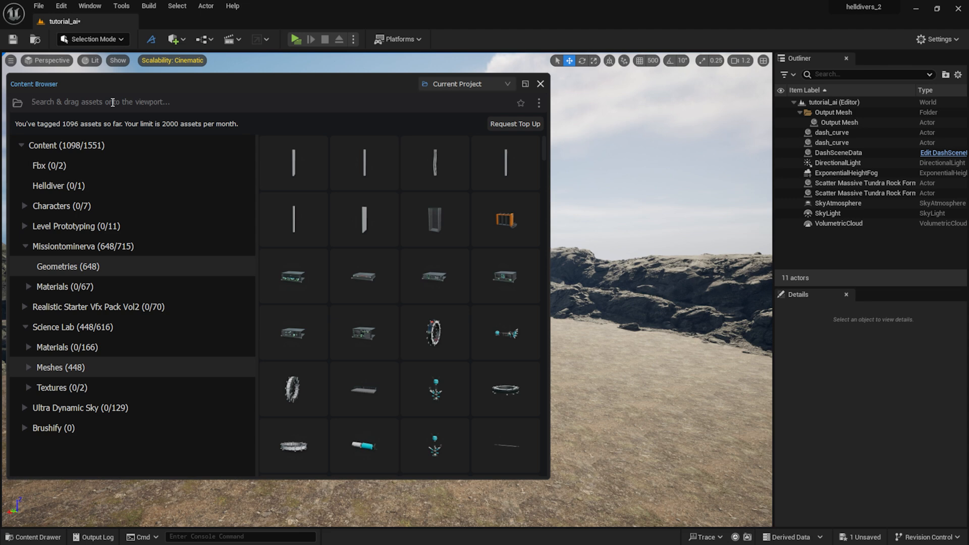
Step: Search the assets for "storage", add the tag "tutorial" to the white fuel tank in its frame and save its details
type("storage")
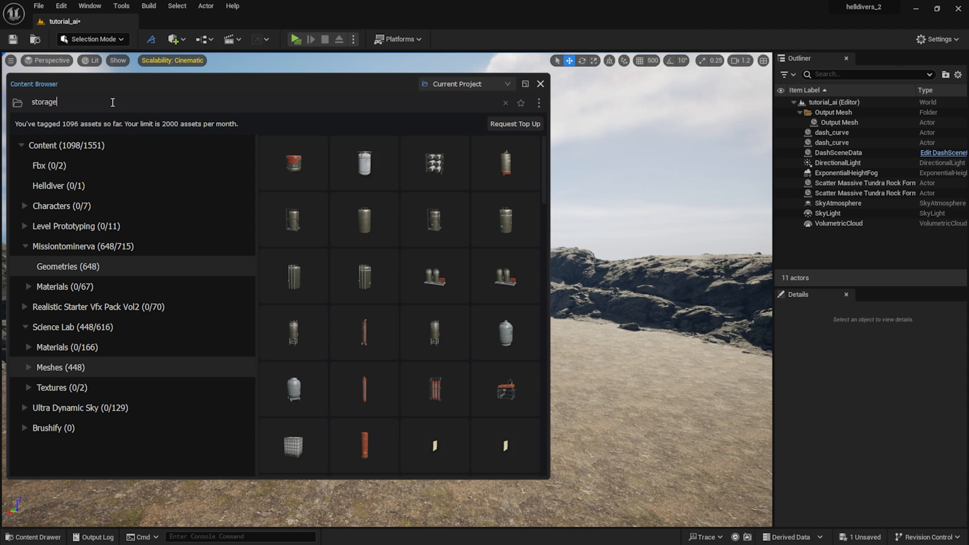
scroll(501, 313, "down", 10)
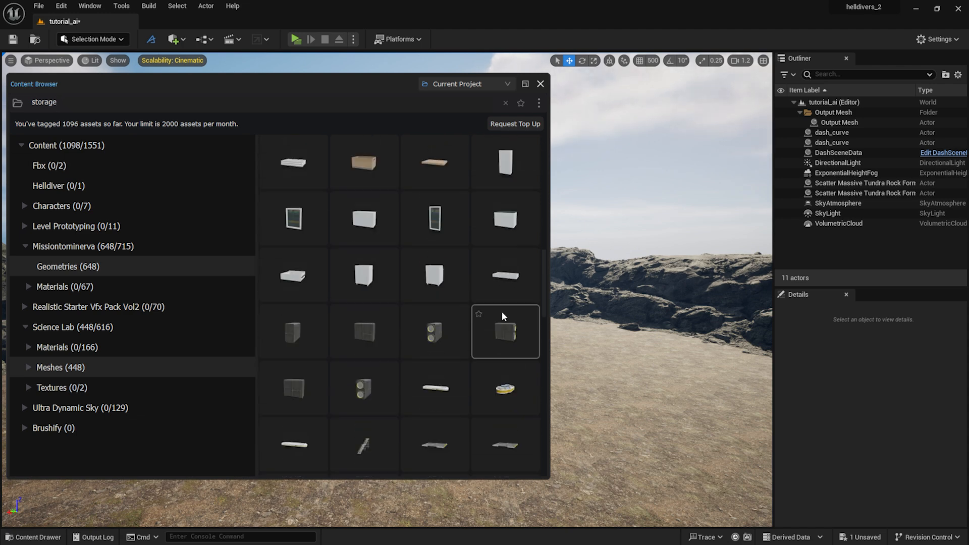
scroll(502, 312, "down", 5)
scroll(502, 311, "up", 3)
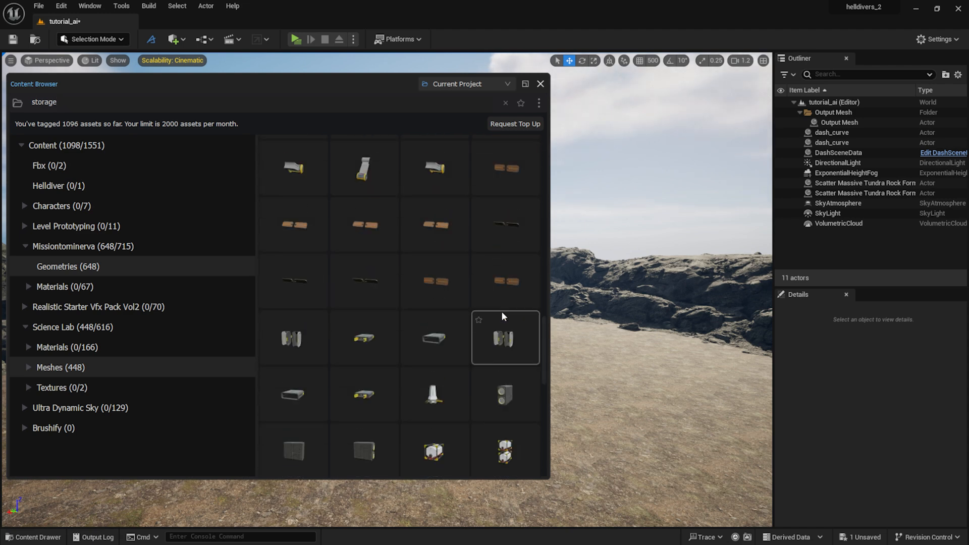
right_click(448, 453)
left_click(471, 462)
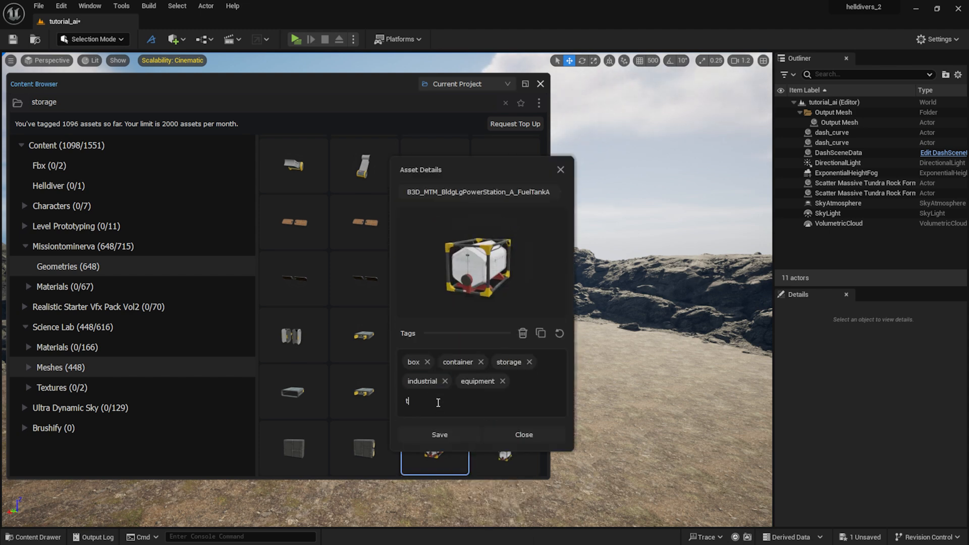
left_click(447, 429)
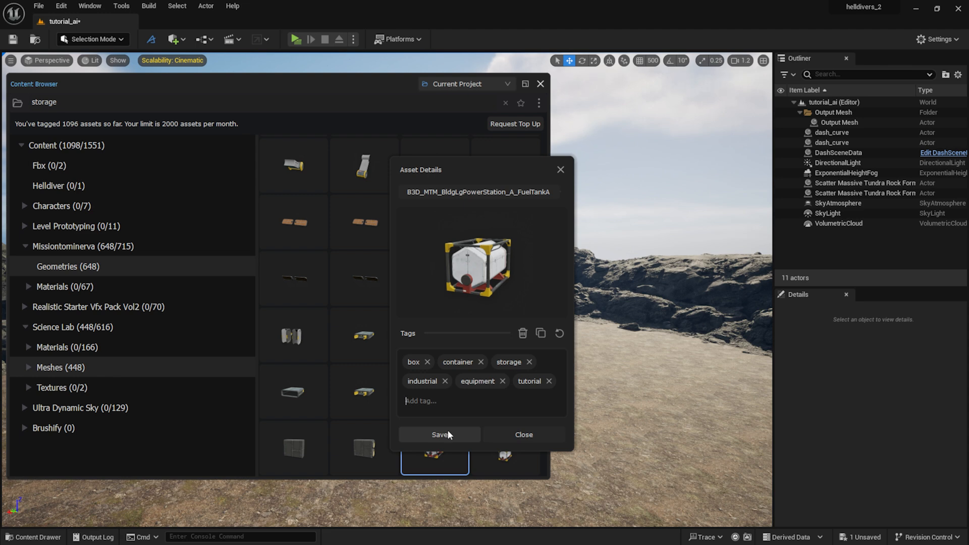
left_click(561, 170)
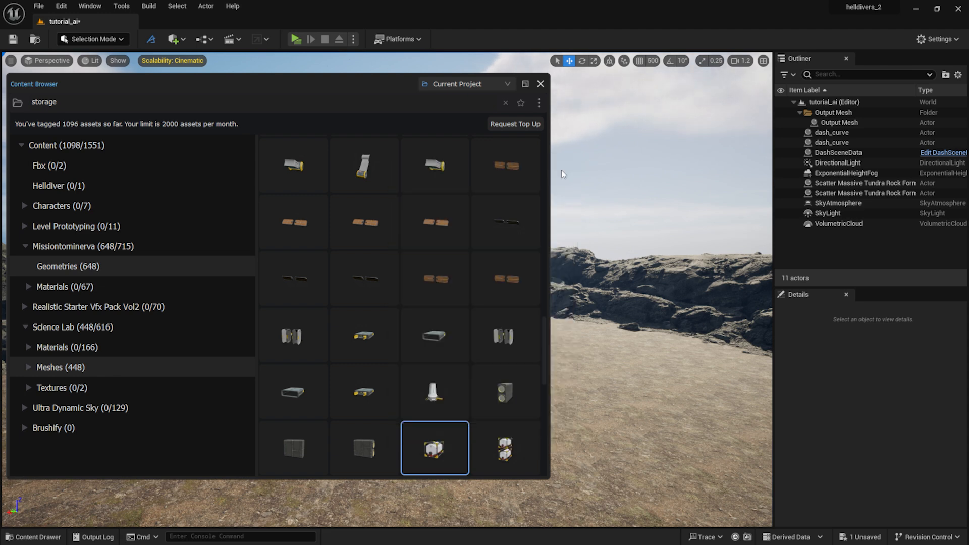
Step: Search the project's assets for the tag "tutorial" and clear the search
left_click(125, 106)
type("tuto")
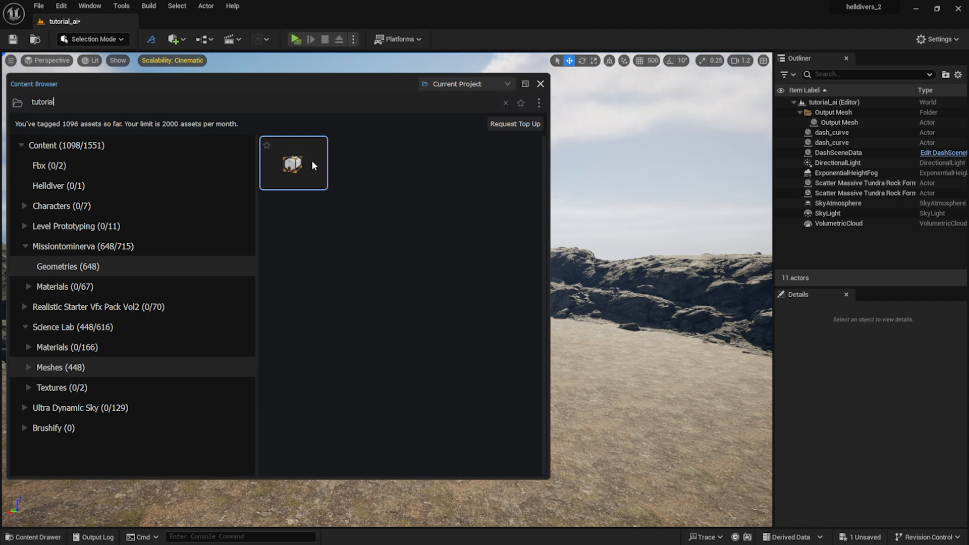
key("Escape")
Step: Search the assets for "blue fence" and inspect the details and tags of the wide open railing
type("blue")
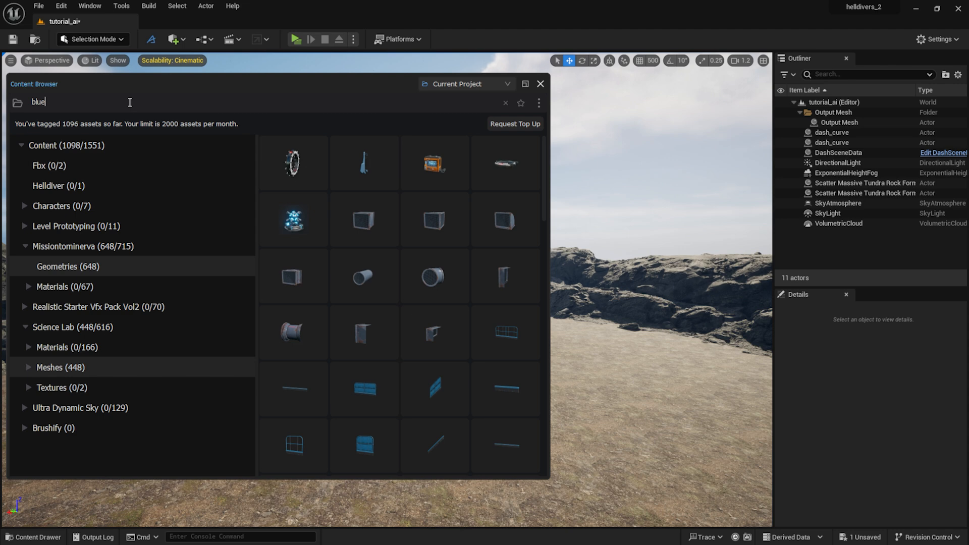
type(" fence")
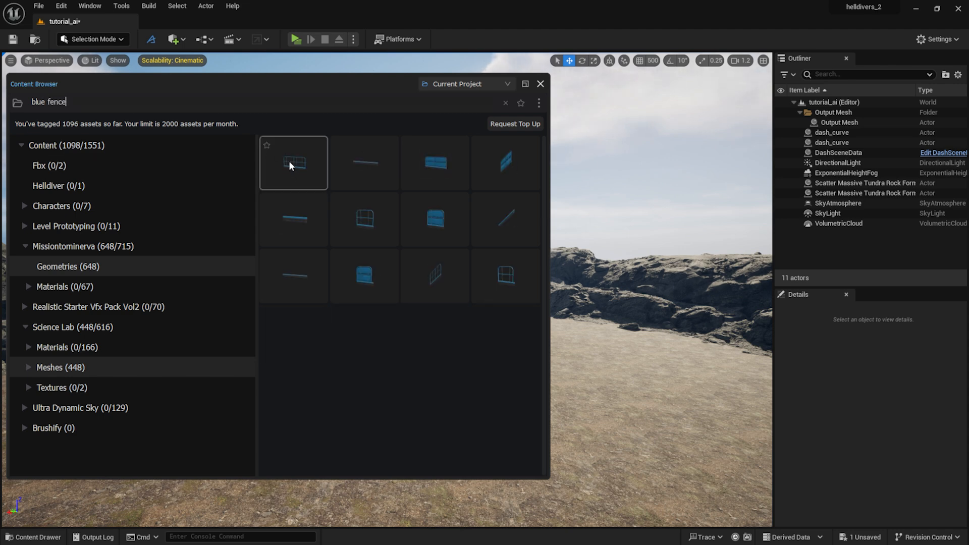
right_click(290, 162)
left_click(308, 180)
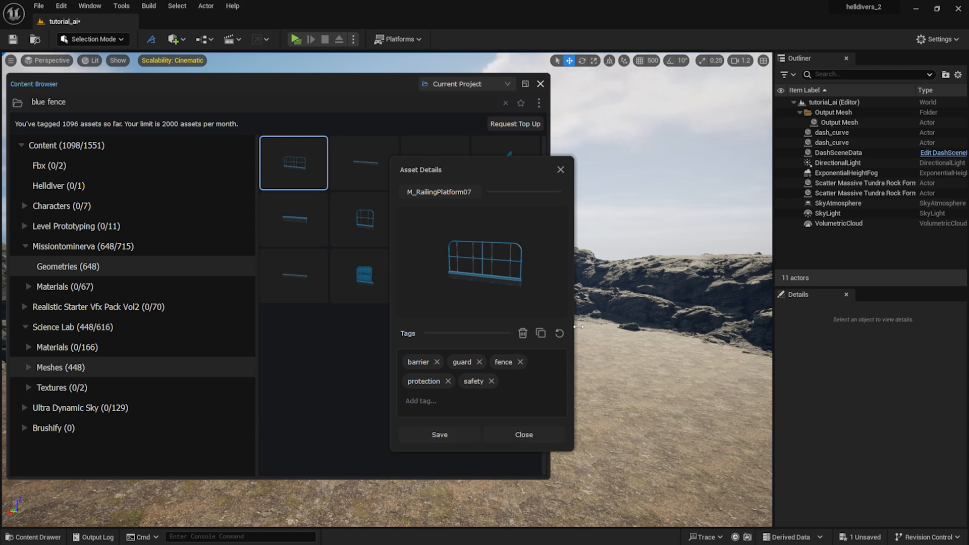
left_click(561, 172)
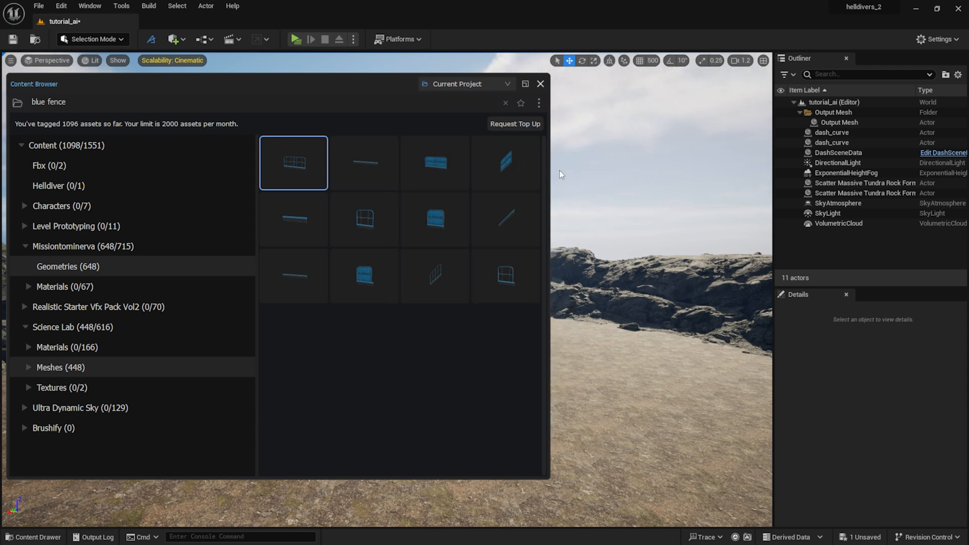
Step: Batch-add the tag "tutorial" to the four open blue railing assets, save, and search for "tutorial"
left_click(369, 212, "ctrl")
left_click(513, 277, "ctrl")
left_click(453, 278, "ctrl")
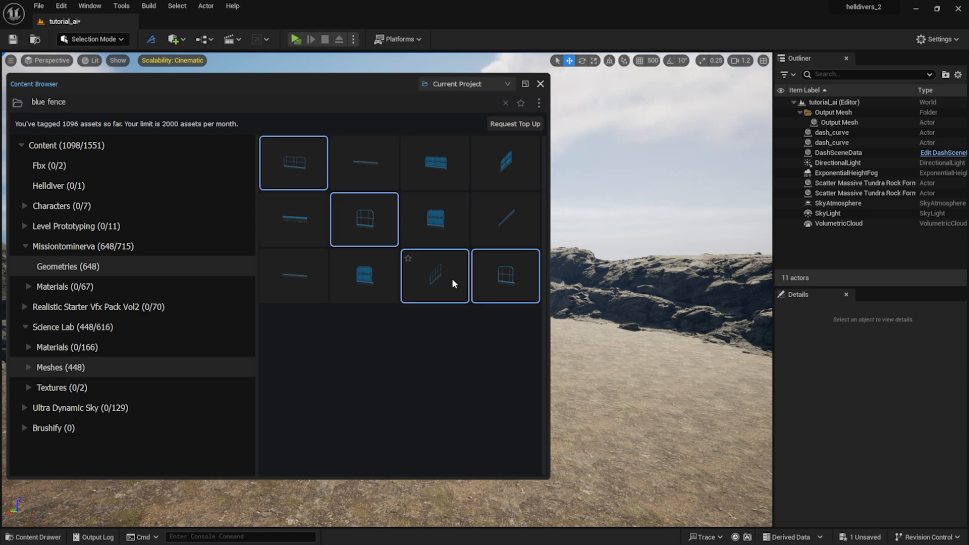
right_click(452, 277)
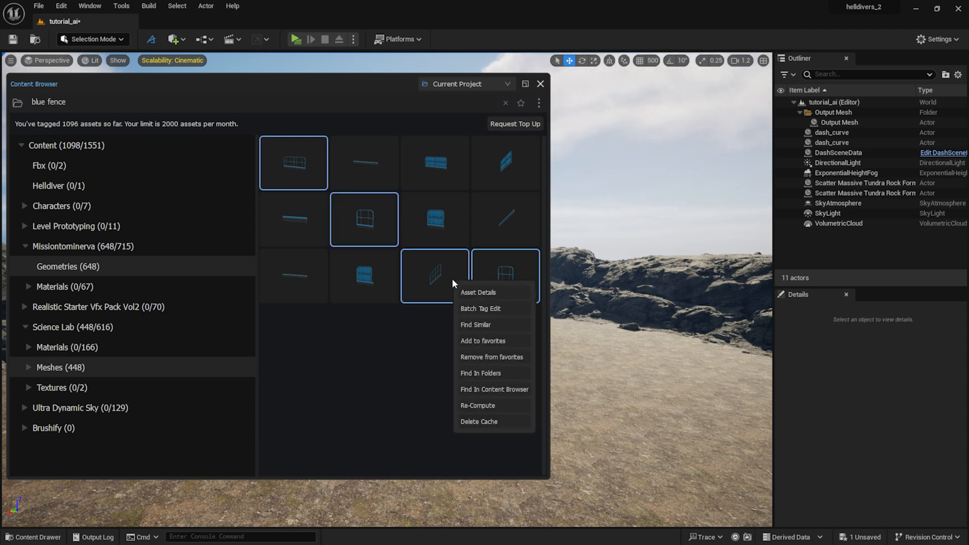
left_click(470, 307)
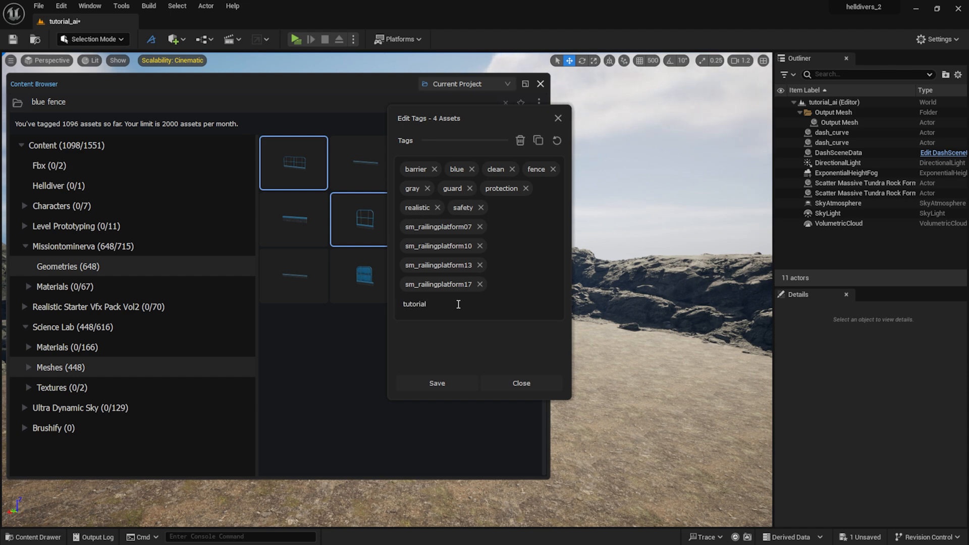
key("Return")
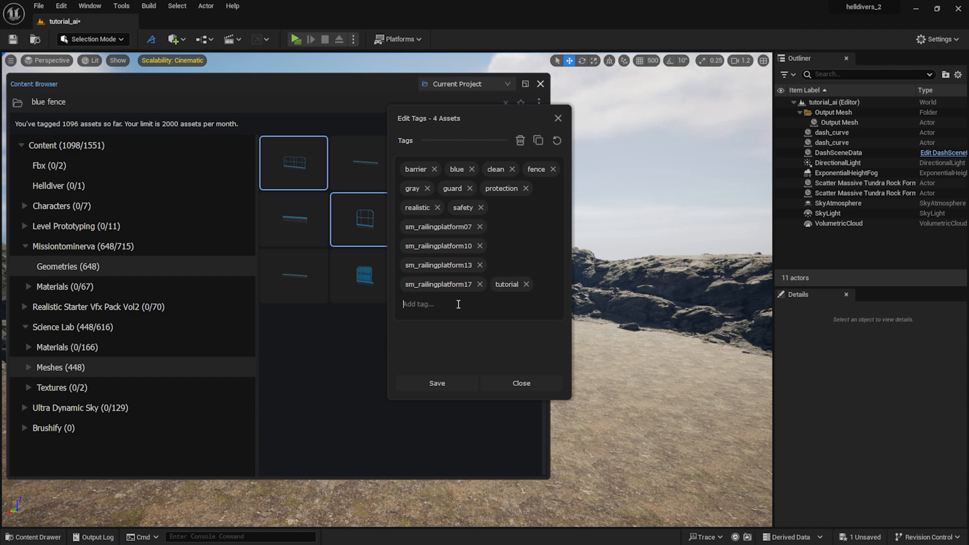
left_click(437, 383)
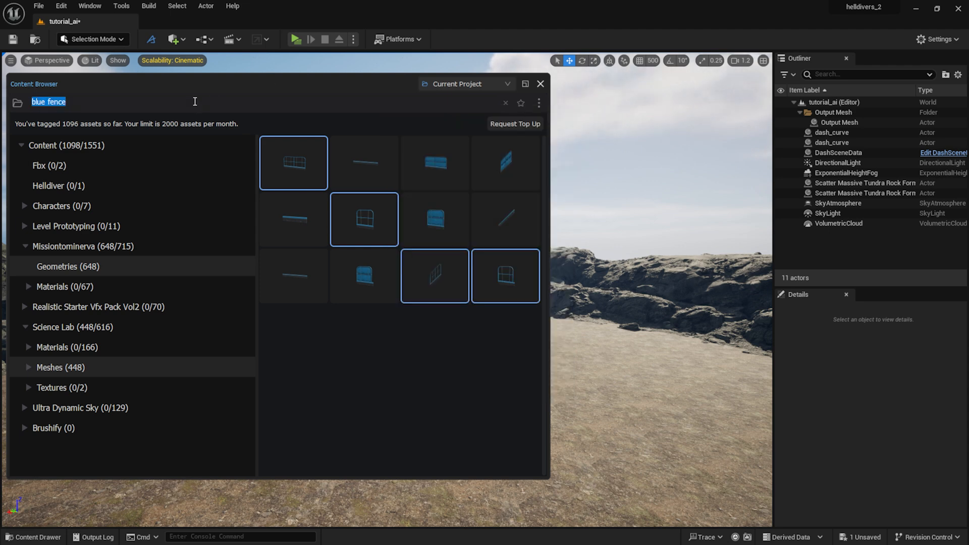
type("tutorial")
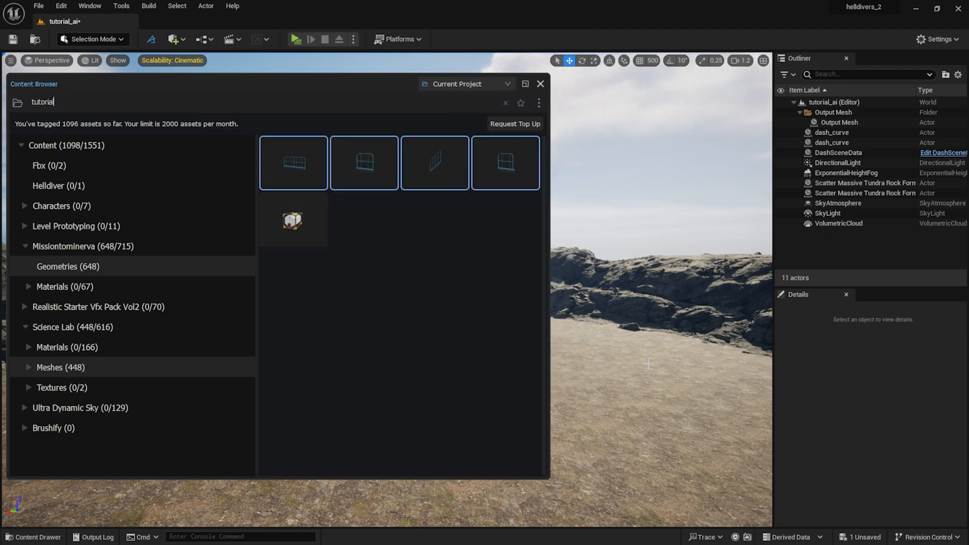
left_click(387, 251)
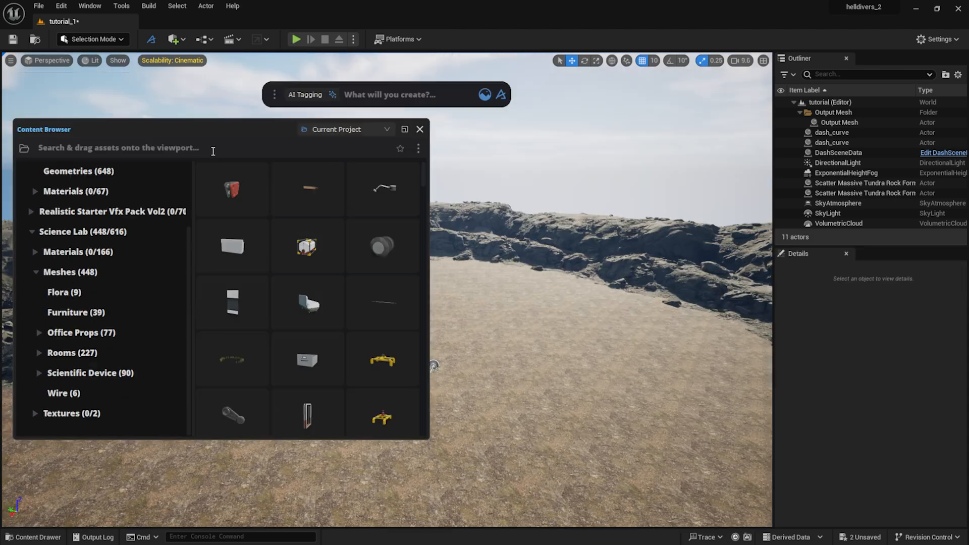
Step: Search the assets for "module", place the white raised main module on the ground in front of the cliffs and close the asset browser
left_click(212, 150)
type("mo")
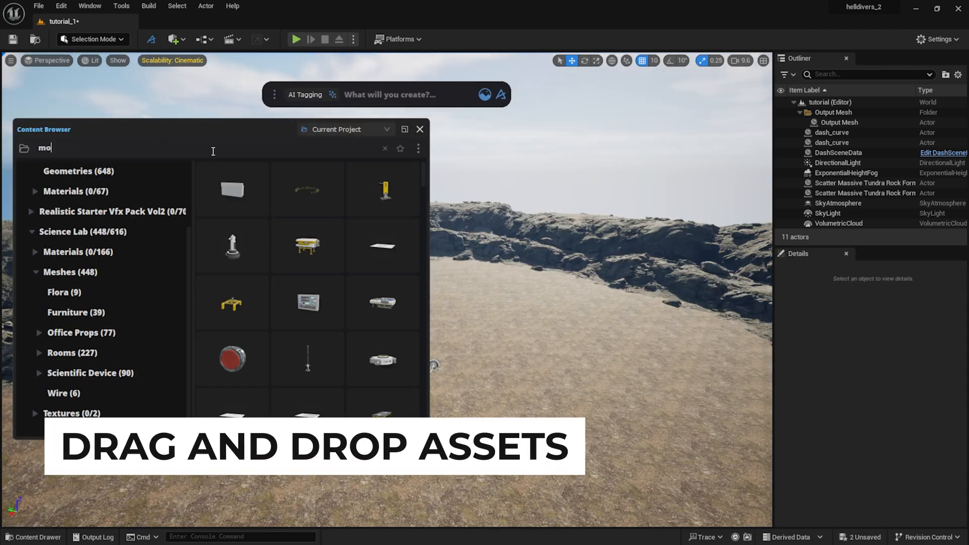
type("dule")
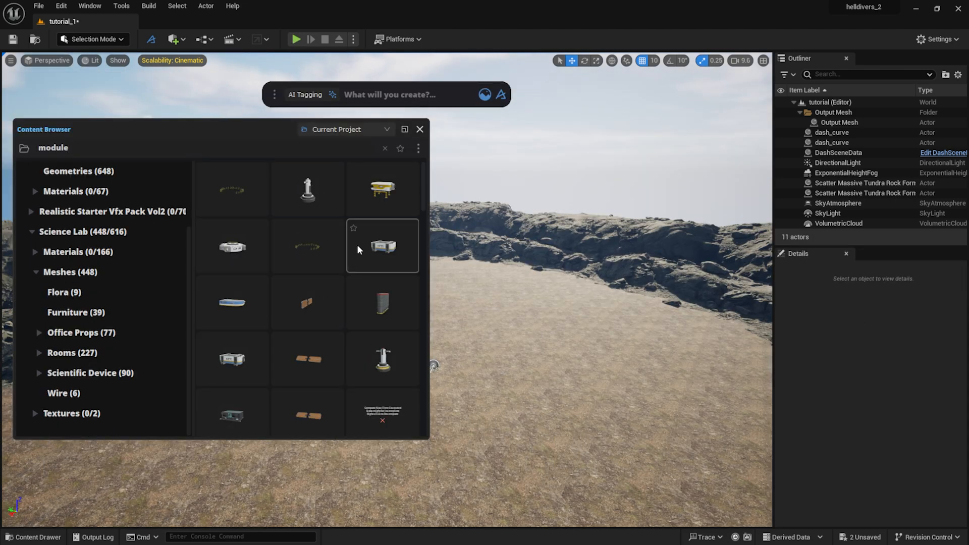
left_click_drag(357, 245, 546, 346)
left_click(419, 131)
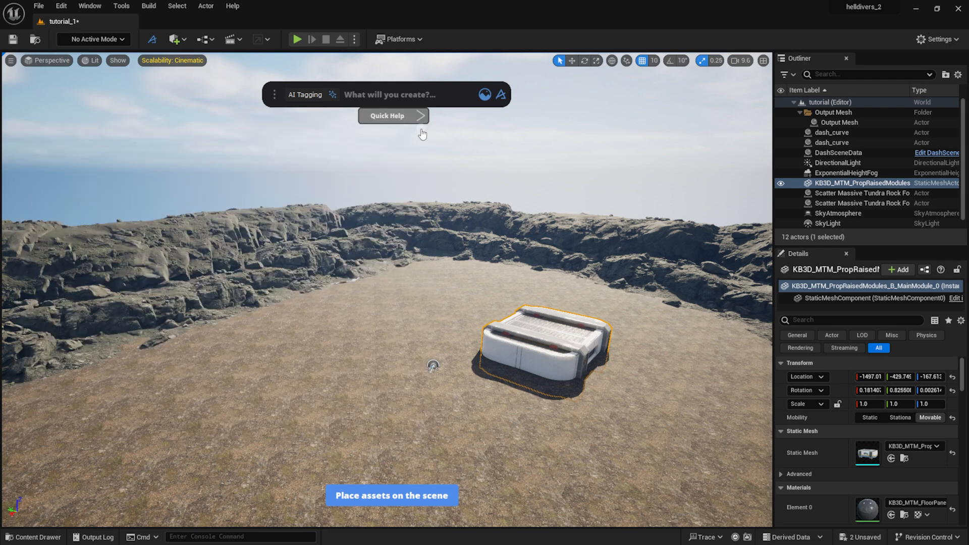
Step: Show the placement help, turn the white module -90° and scale it to about 1.06, and finish placing it
left_click(421, 117)
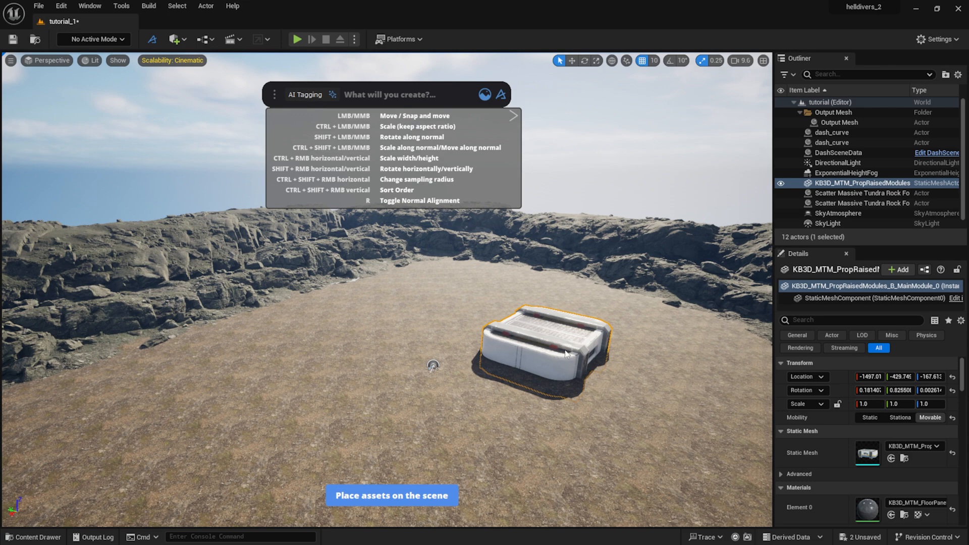
left_click_drag(566, 353, 608, 362, "ctrl")
key("Escape")
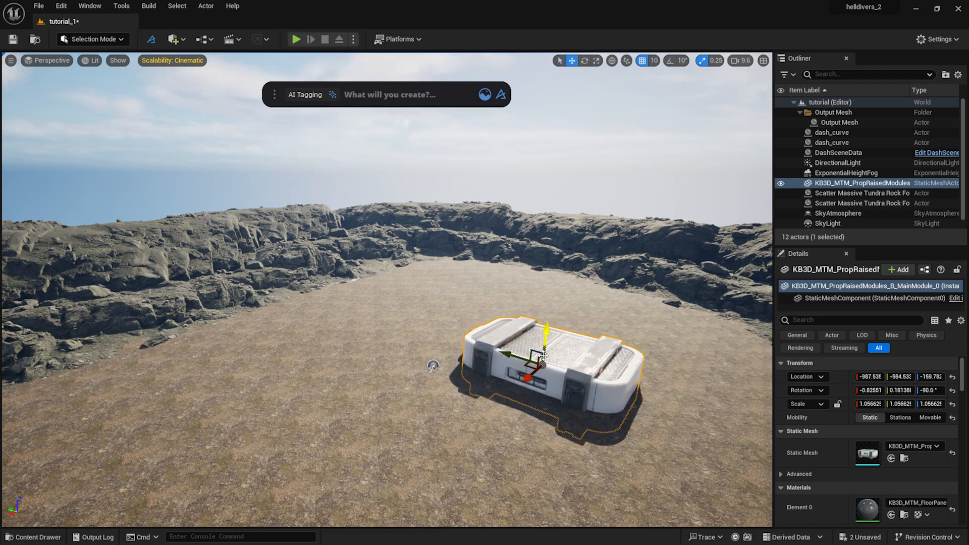
Step: Raise the white module until its blue base clears the ground and shift it farther back and sideways in the clearing
left_click_drag(547, 334, 549, 318)
left_click_drag(534, 364, 567, 336)
left_click_drag(580, 296, 580, 296)
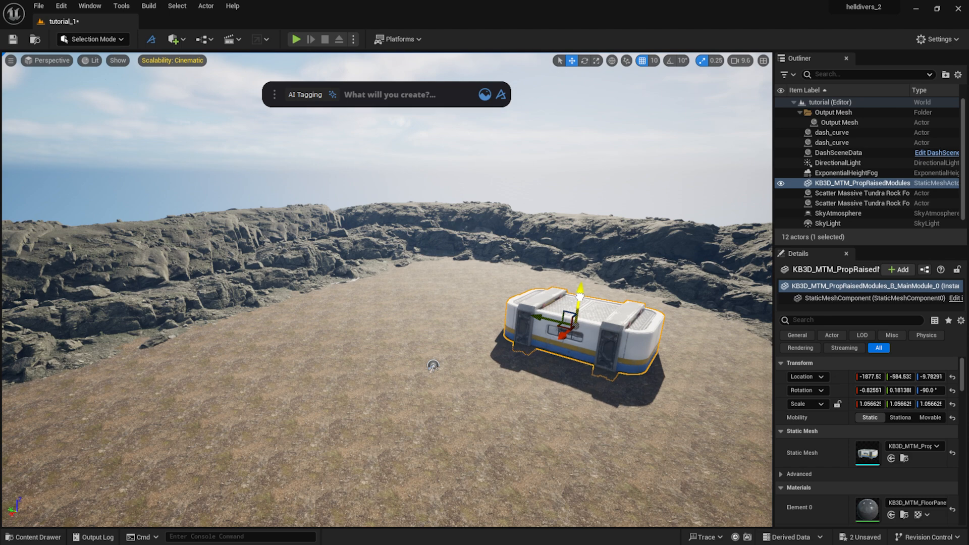
left_click_drag(538, 320, 562, 327)
left_click(606, 171)
right_click_drag(606, 170, 586, 349)
left_click(587, 349)
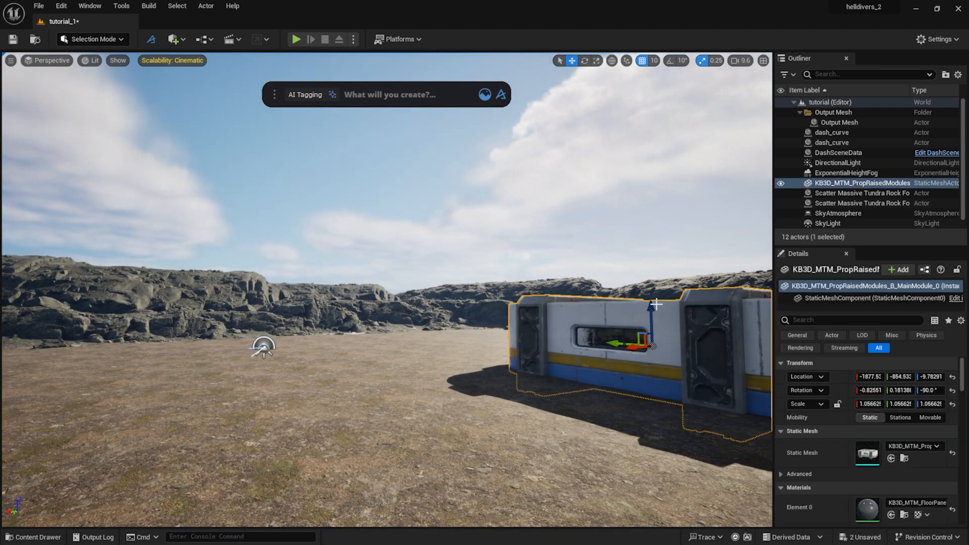
left_click_drag(649, 312, 649, 307)
left_click(623, 257)
right_click_drag(623, 258, 556, 248)
right_click_drag(548, 307, 528, 304)
Step: Search the assets for "platform" and place two rectangular greenhouse platforms side by side on the ground near the cliffs
key("ctrl+space")
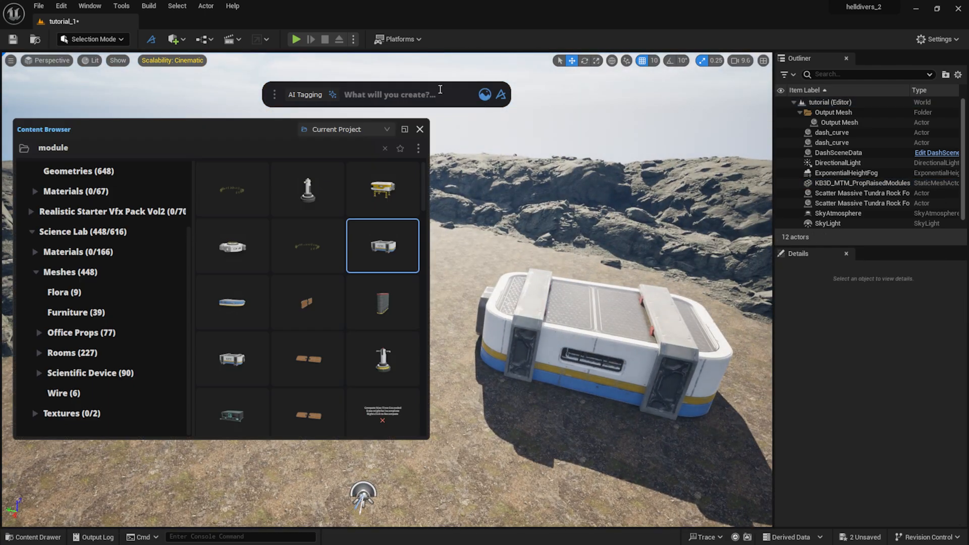
left_click(127, 147)
key("BackSpace")
type("platform")
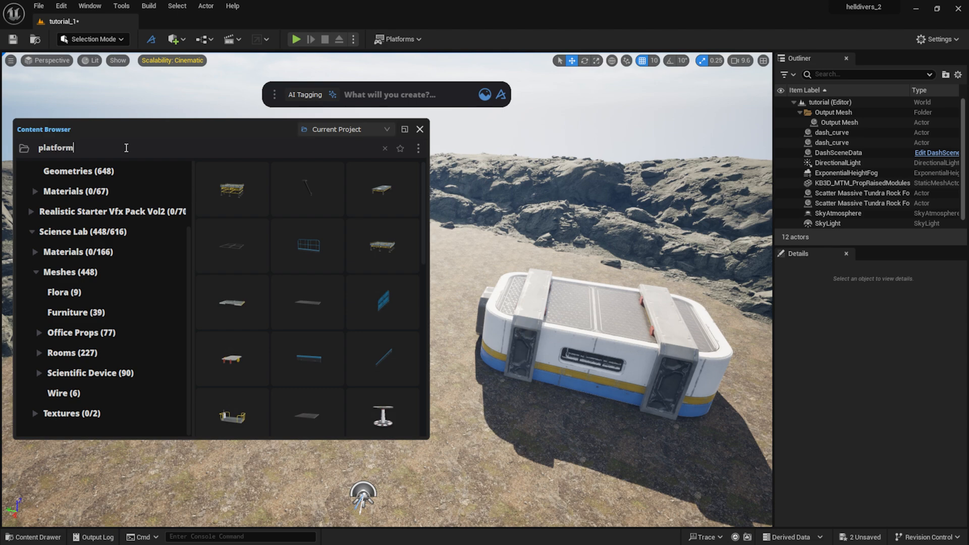
left_click_drag(384, 189, 298, 277)
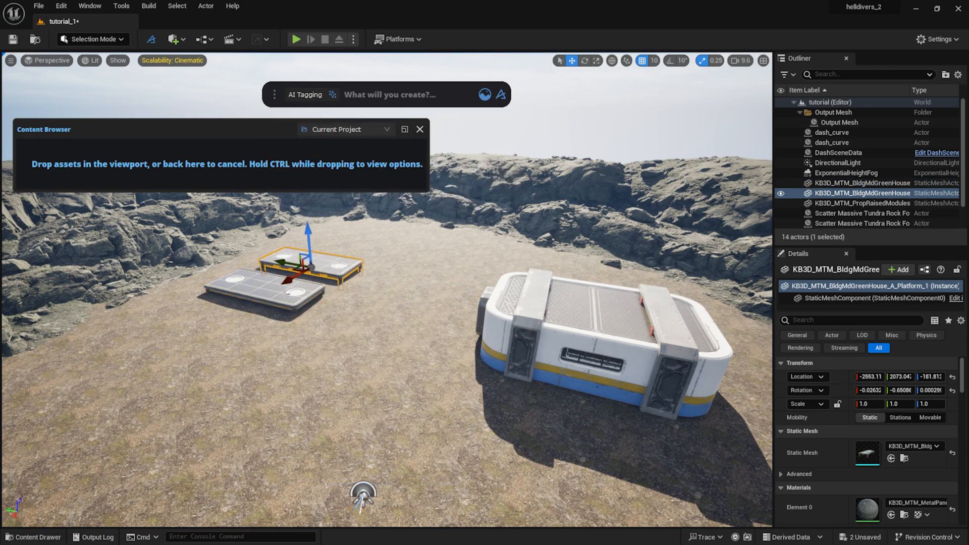
left_click(243, 292, "ctrl")
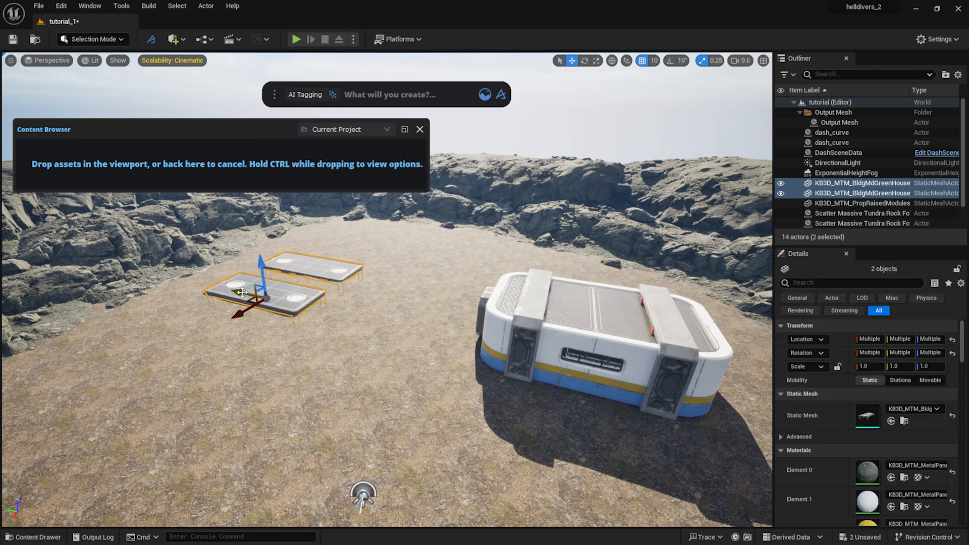
left_click_drag(242, 293, 220, 287)
Step: Place the round power station sorting platform between the rectangular platforms and the white module, with only its top above ground
mouse_move(330, 196)
scroll(297, 225, "down", 2)
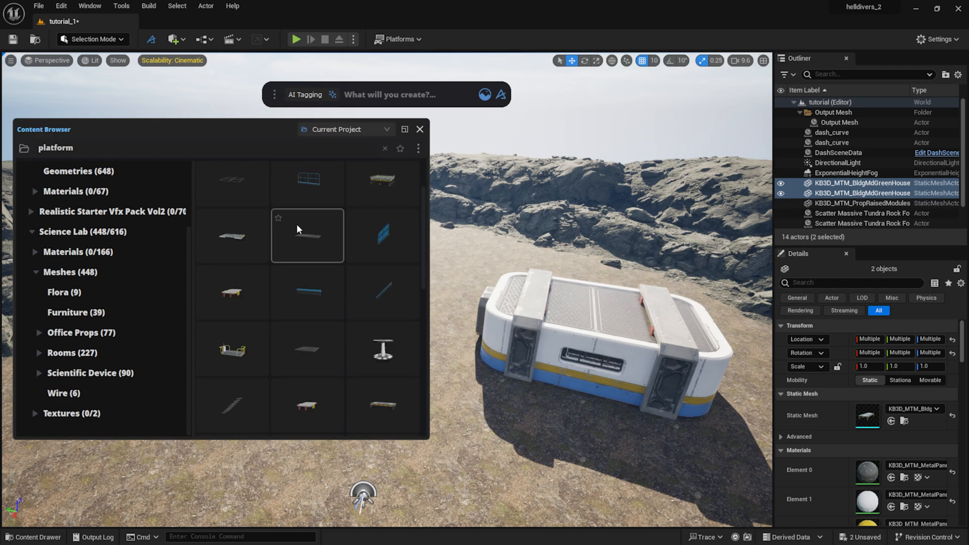
left_click_drag(383, 349, 390, 379)
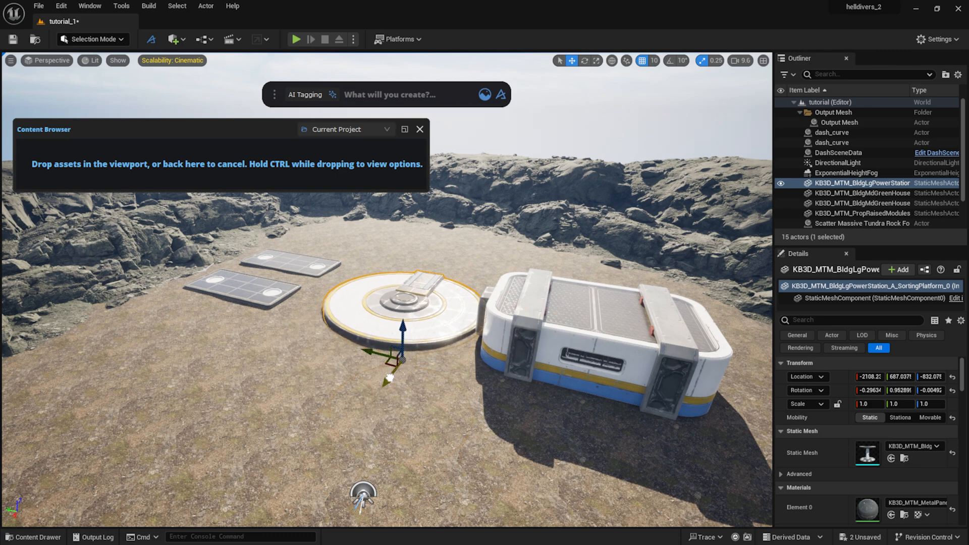
Step: Adjust the spacing of the placed platforms and move the white module farther away from the round platform
right_click_drag(390, 378, 439, 375)
left_click(430, 323)
left_click_drag(403, 309, 480, 310)
right_click_drag(480, 310, 452, 361)
left_click(331, 371)
left_click_drag(313, 354, 324, 358)
left_click(498, 417)
left_click_drag(503, 440, 510, 420)
right_click_drag(510, 420, 504, 339)
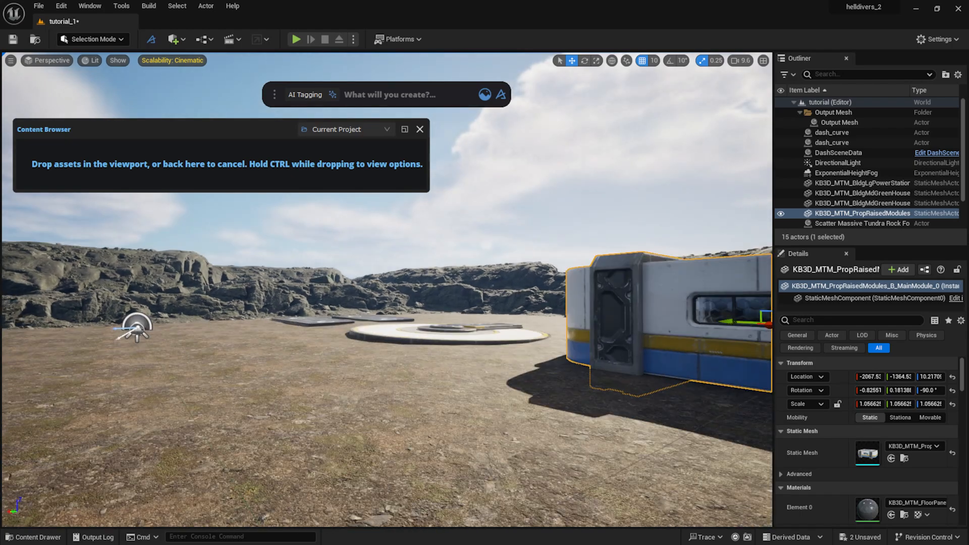
Step: Search the assets for "container", place the white framed fuel tank on the nearer rectangular platform at about 1.21 scale and fine-tune its position
right_click_drag(469, 401, 450, 403)
double_click(129, 147)
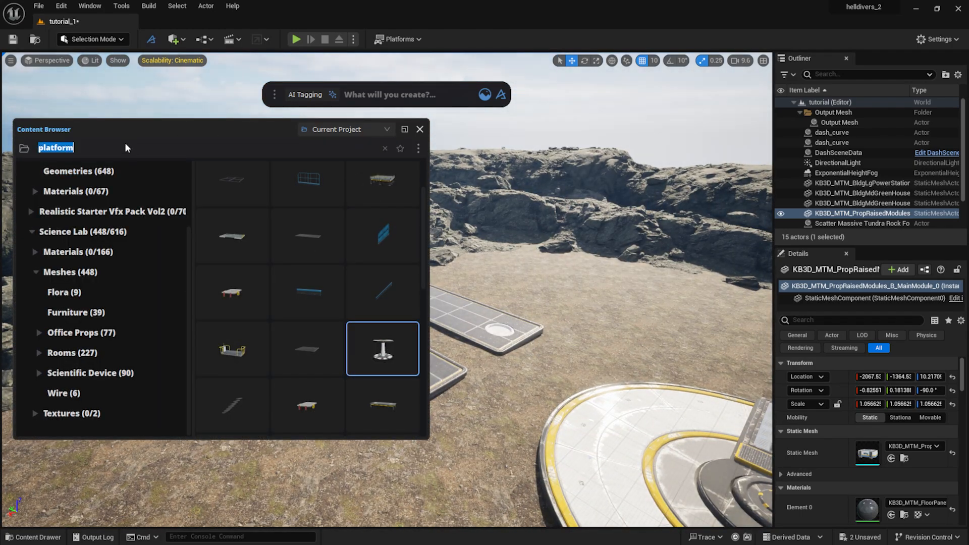
type("container")
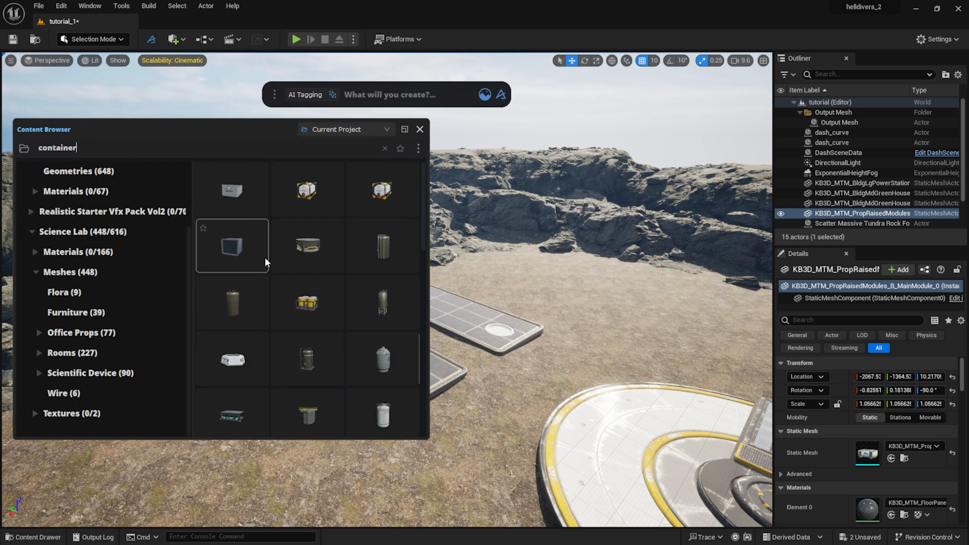
left_click_drag(235, 124, 739, 119)
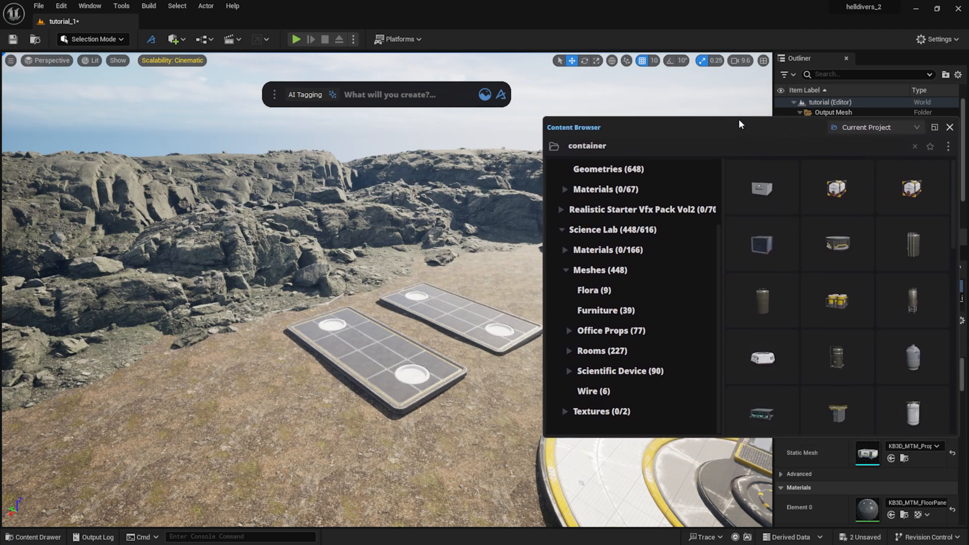
left_click_drag(854, 184, 382, 298)
right_click_drag(398, 327, 329, 303)
scroll(409, 350, "up", 5)
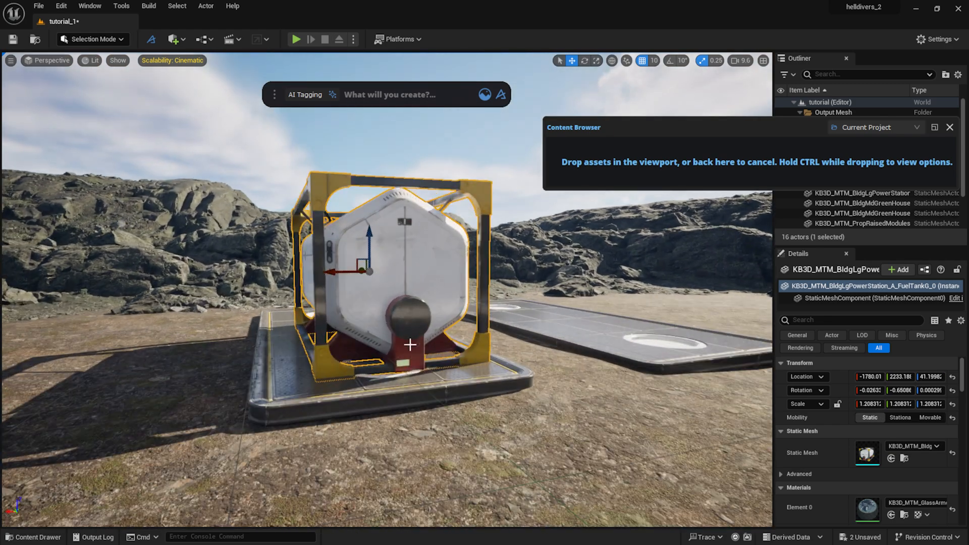
left_click_drag(337, 274, 356, 241)
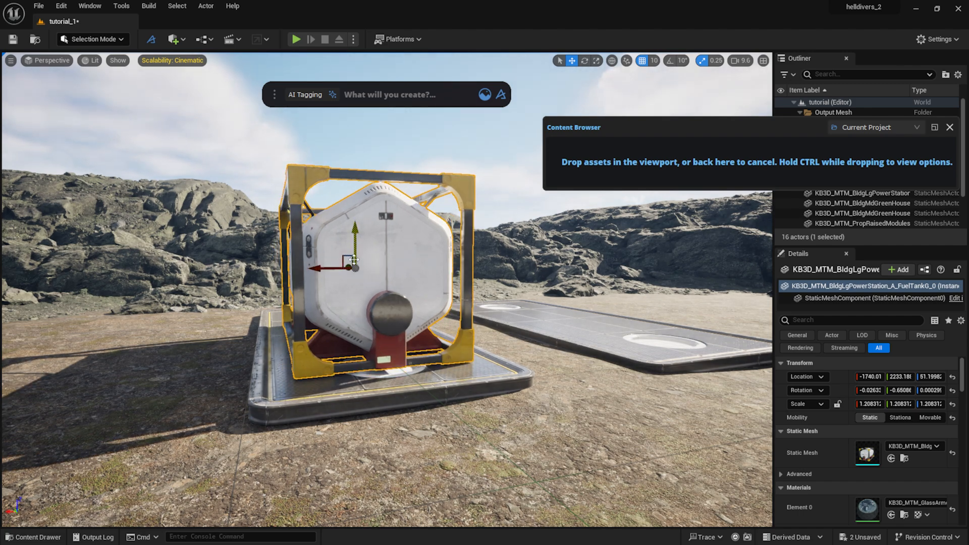
mouse_move(354, 260)
right_mouse_down()
mouse_move(376, 273)
mouse_move(353, 268)
right_mouse_up()
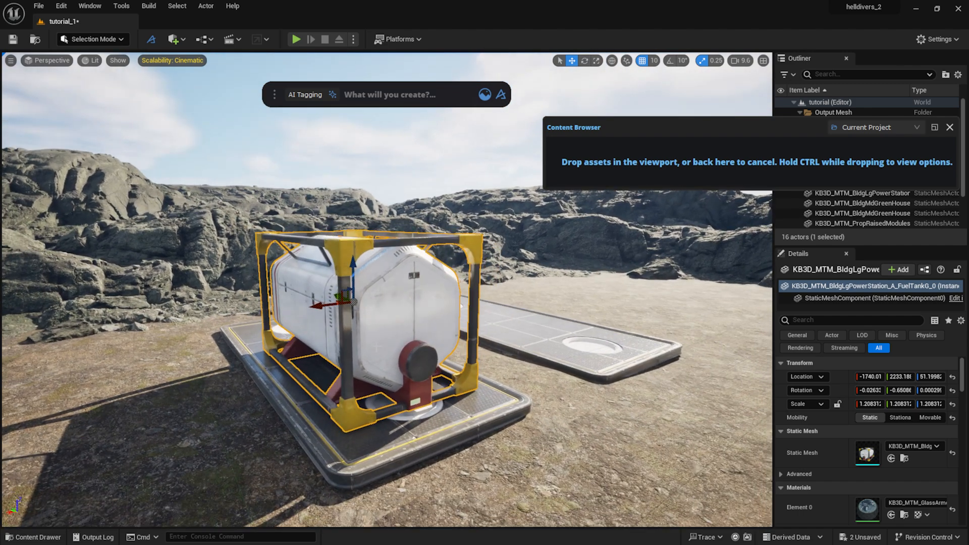
Step: Duplicate the framed fuel tank upward twice, 400 units apart, to make a stack of three
scroll(348, 283, "down", 4)
left_click_drag(363, 279, 359, 182, "alt")
right_click_drag(359, 182, 355, 157)
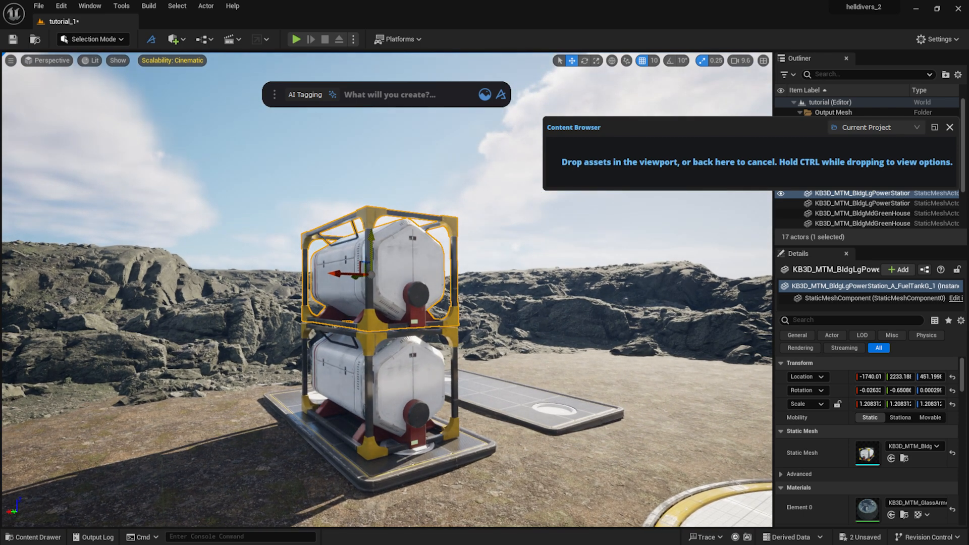
left_click_drag(371, 247, 372, 147, "alt")
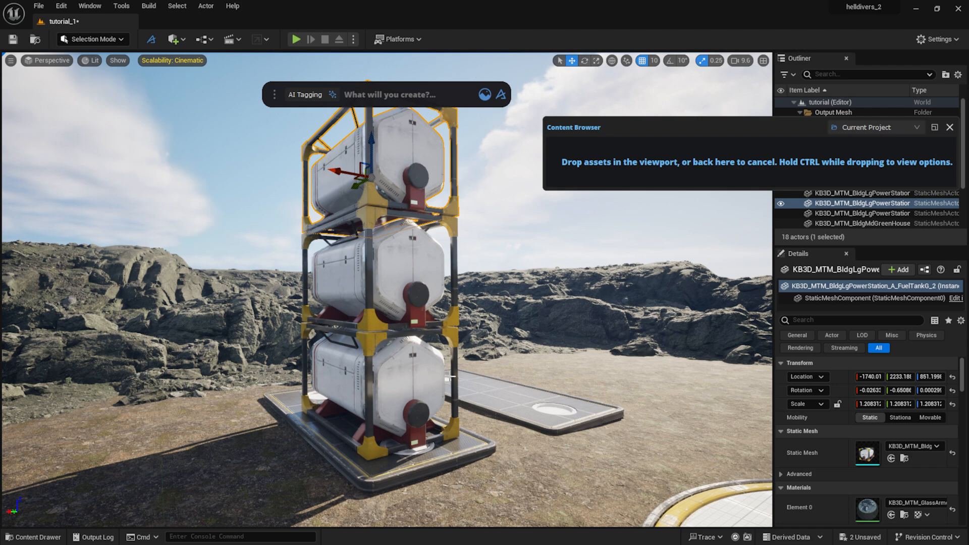
Step: Search the assets for "storage" and place the yellow-framed rover garage tank on the empty rectangular platform
right_click_drag(423, 404, 442, 409)
key("d")
scroll(423, 405, "up", 2)
key("w")
mouse_move(648, 174)
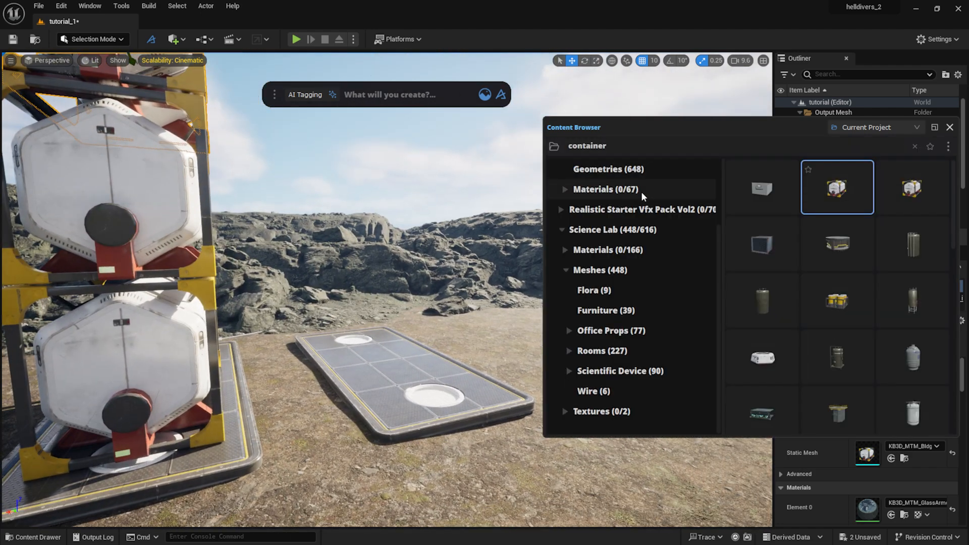
left_click_drag(817, 120, 759, 128)
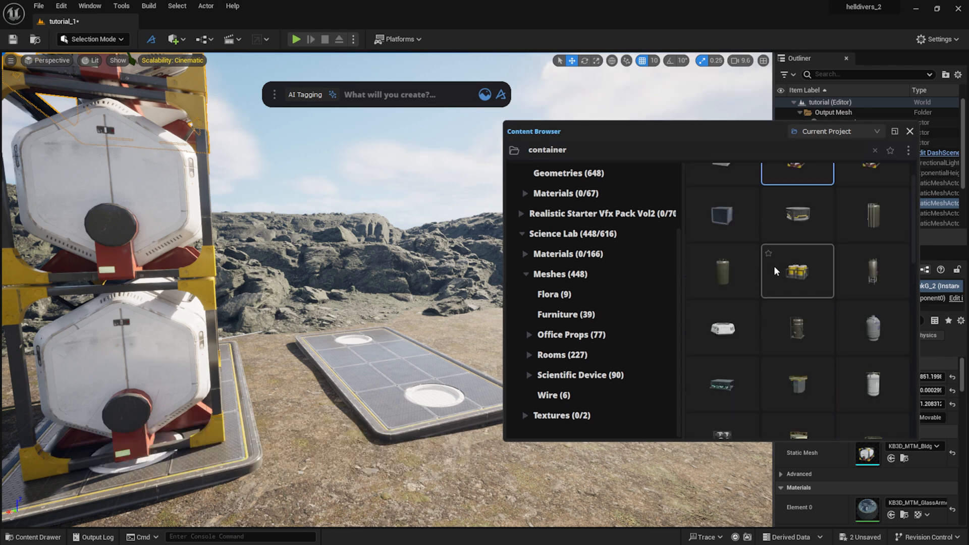
left_click(605, 152)
type("storage")
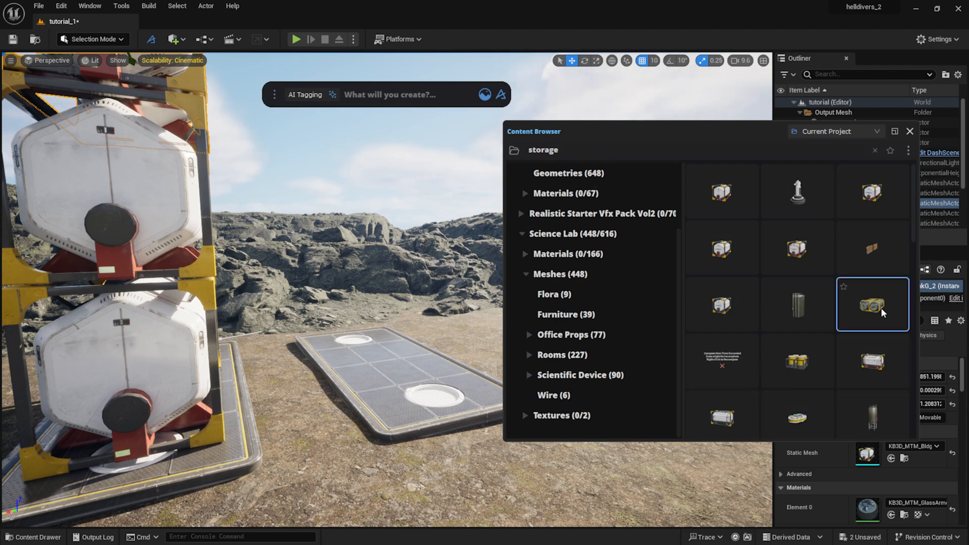
left_click_drag(878, 307, 386, 323)
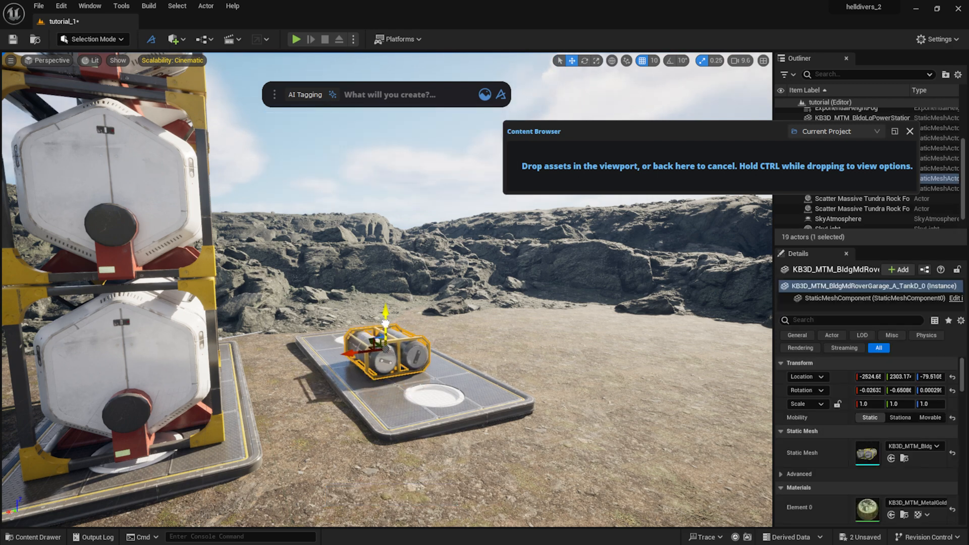
Step: Close the asset browser and create a Grid Scatter using the yellow-framed tank as both grid origin and instance mesh
left_click(911, 131)
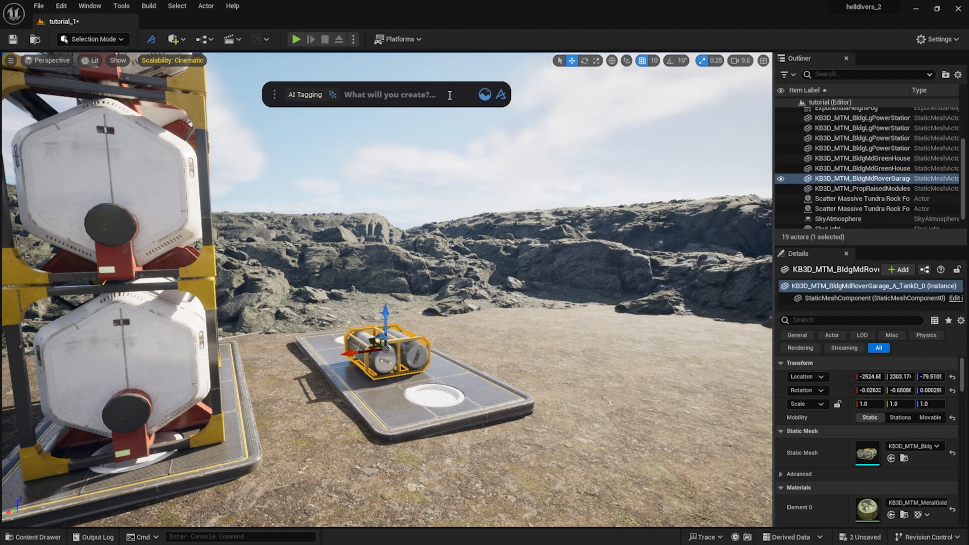
type("gri")
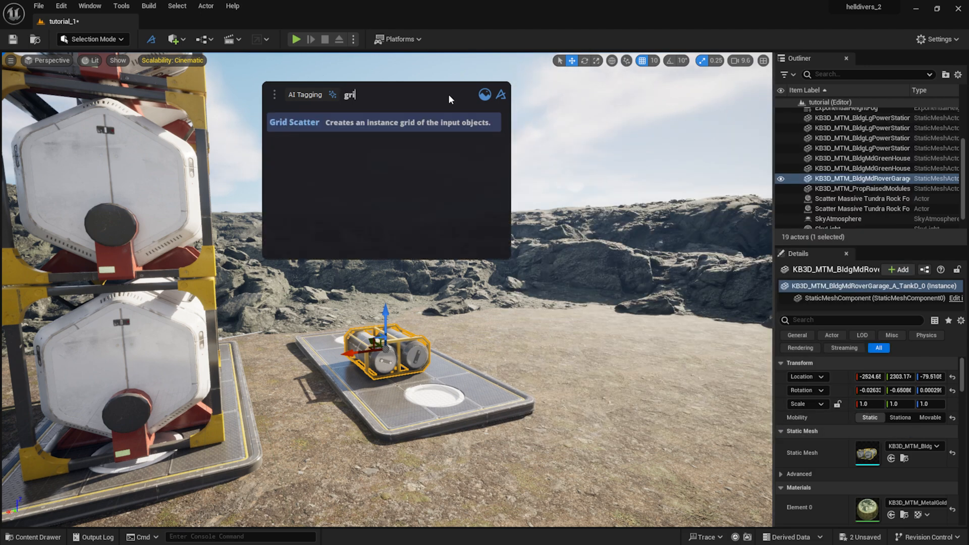
type("d")
left_click(330, 123)
left_click_drag(377, 133, 731, 154)
left_click(741, 190)
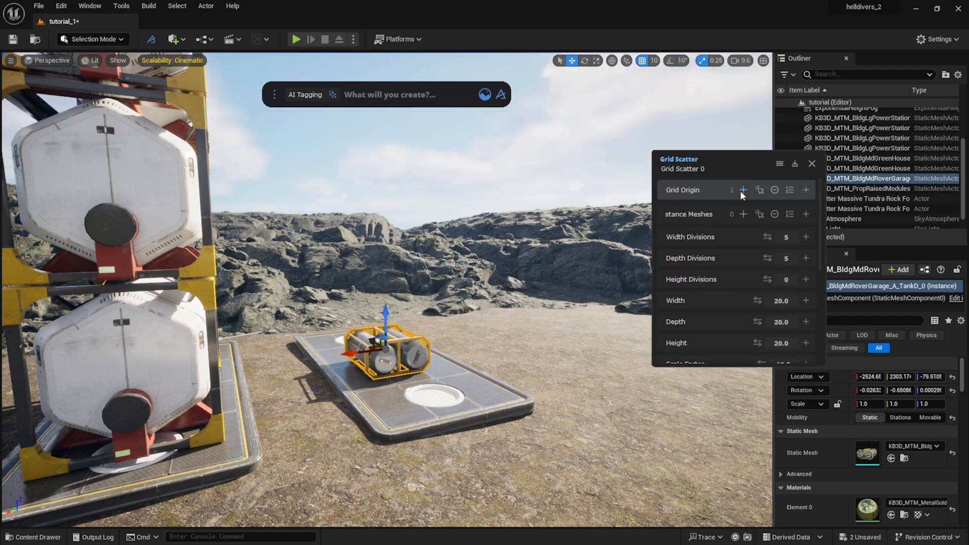
left_click(743, 214)
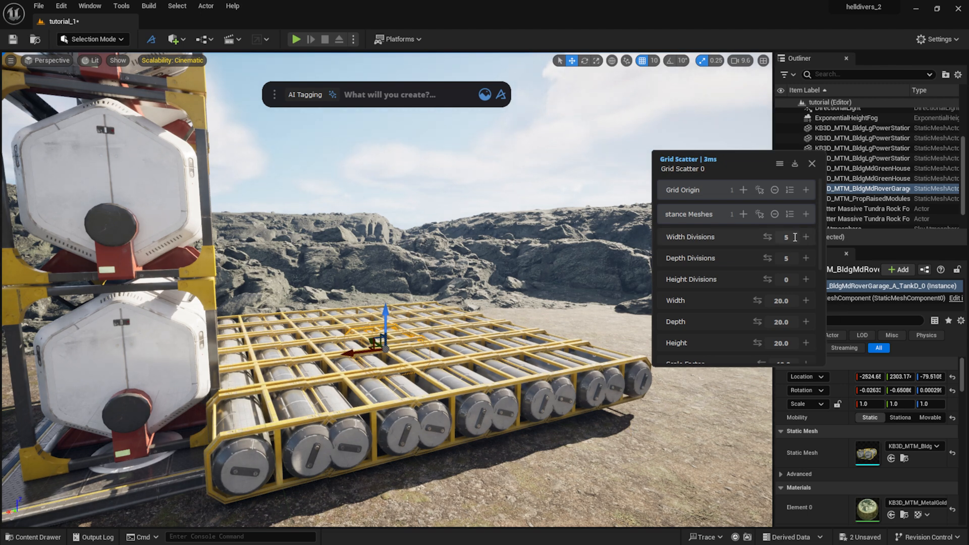
Step: Set the tank grid's width divisions to 1 and depth divisions to 3
left_click(792, 257)
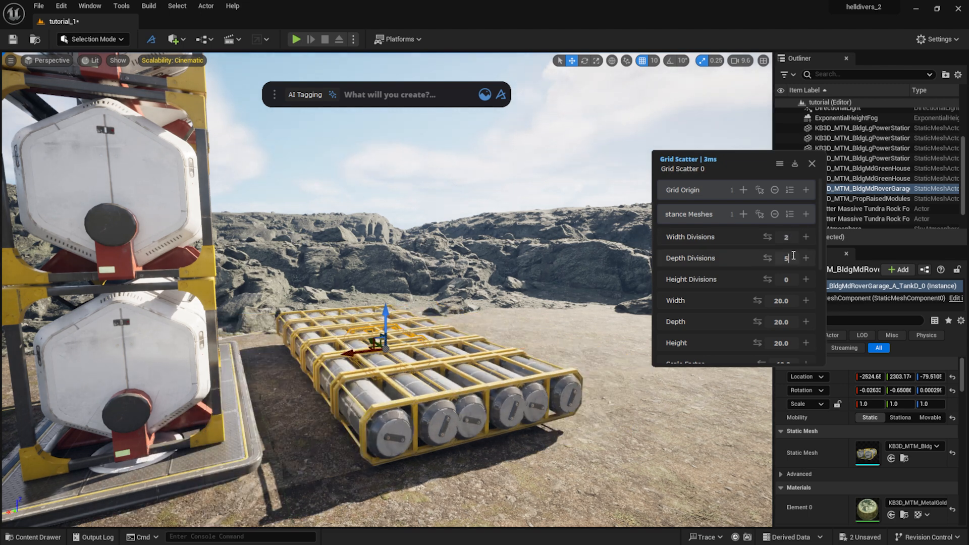
type("2")
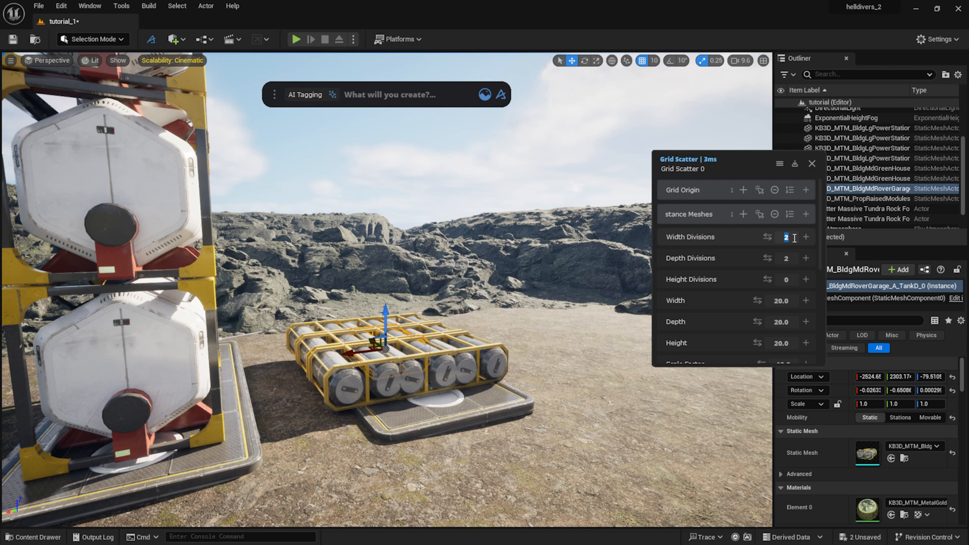
type("3")
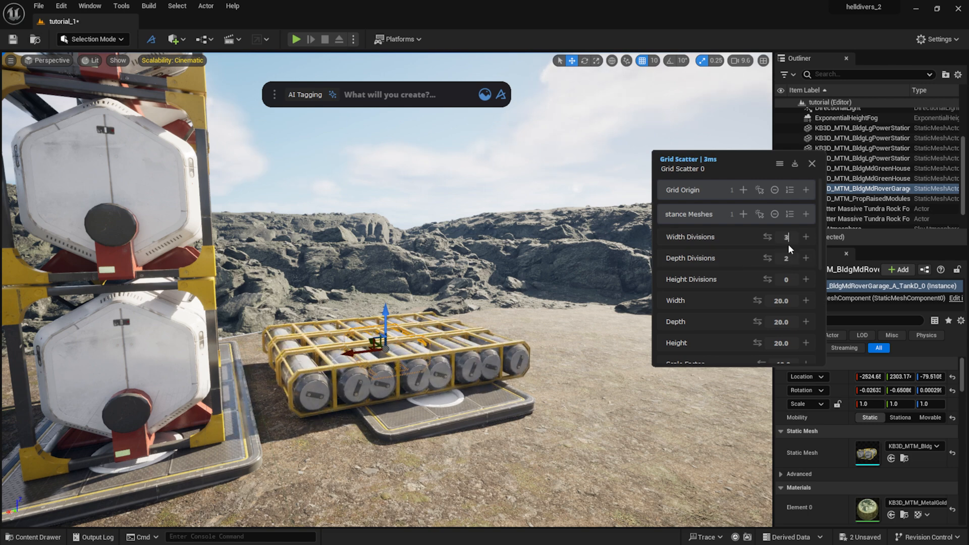
type("1")
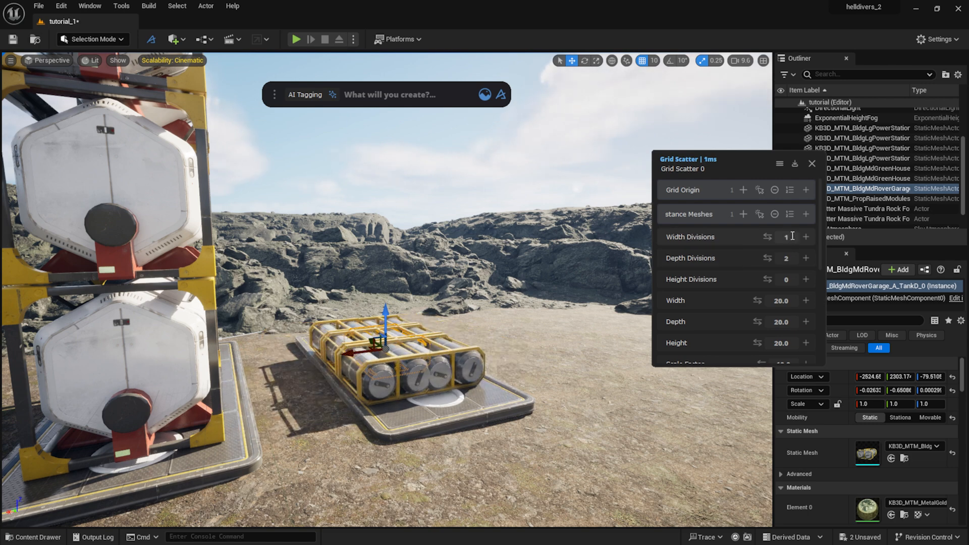
type("3")
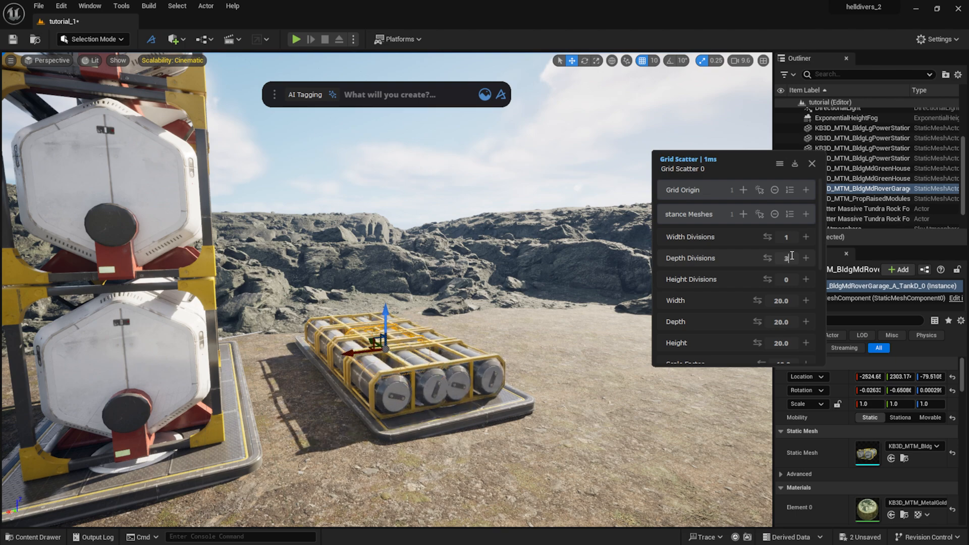
Step: Spread the tank grid to a width of 27 and a depth of 28
left_click_drag(757, 300, 798, 300)
left_click_drag(798, 301, 801, 300)
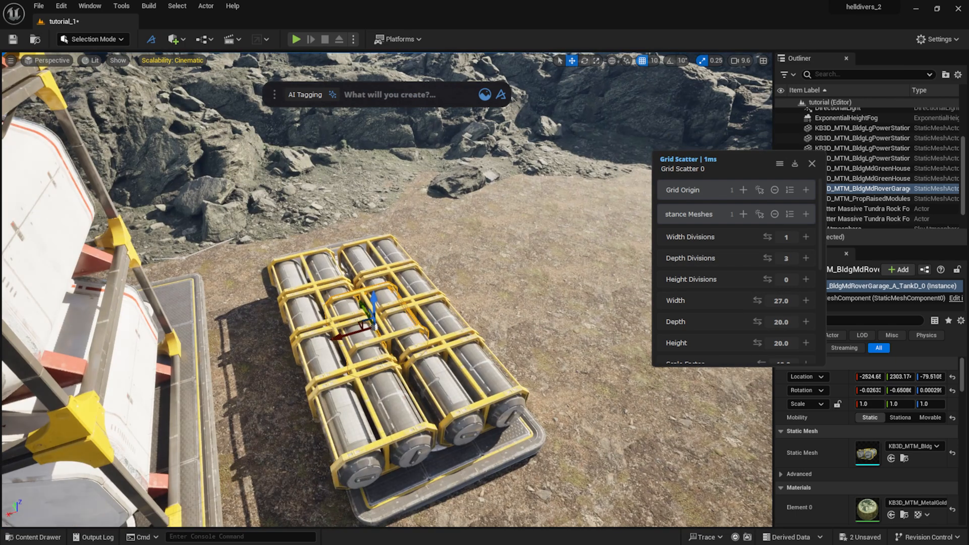
left_click_drag(757, 322, 775, 322)
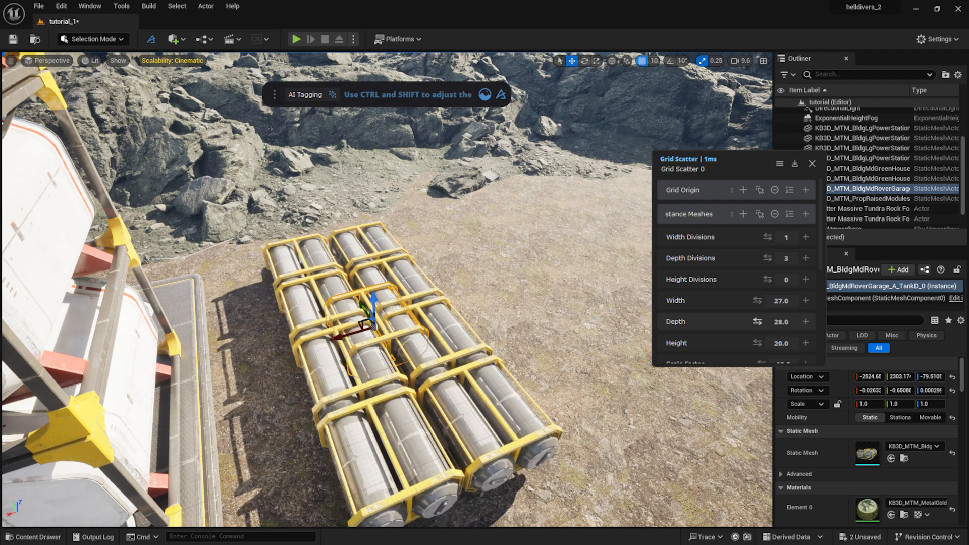
right_click_drag(454, 303, 424, 207)
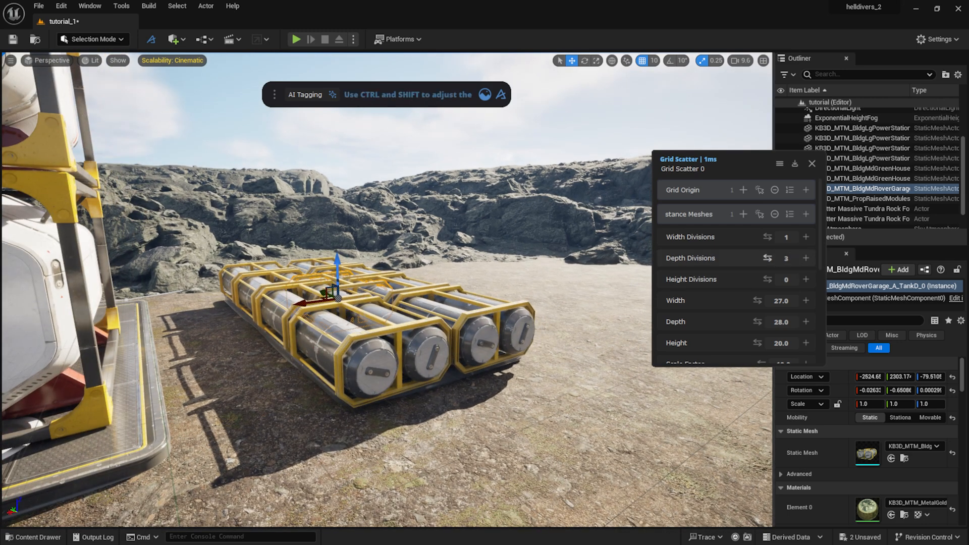
Step: Set the tank grid to 2 depth divisions, 2 height divisions and a height of 13.5, then raise the origin tank to fit the platform
left_click_drag(767, 258, 760, 258)
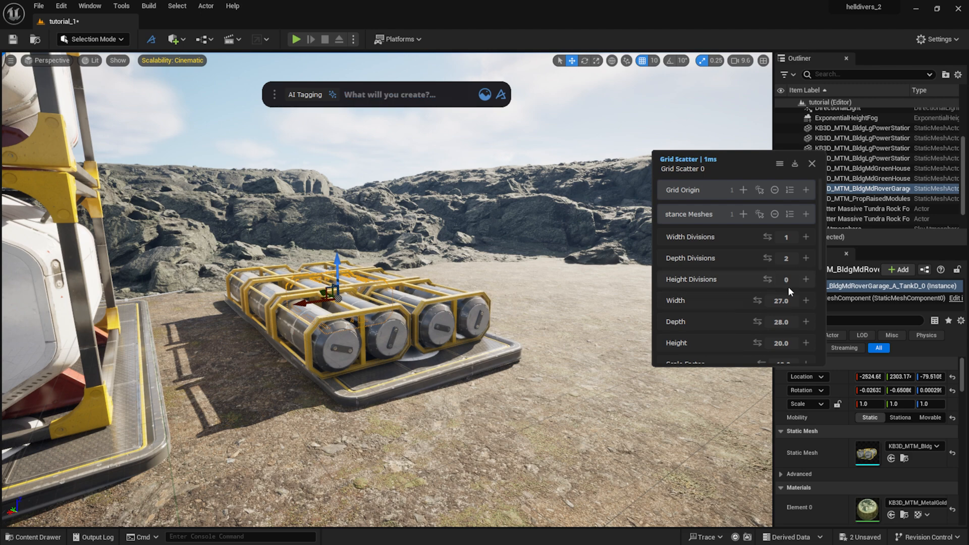
type("2")
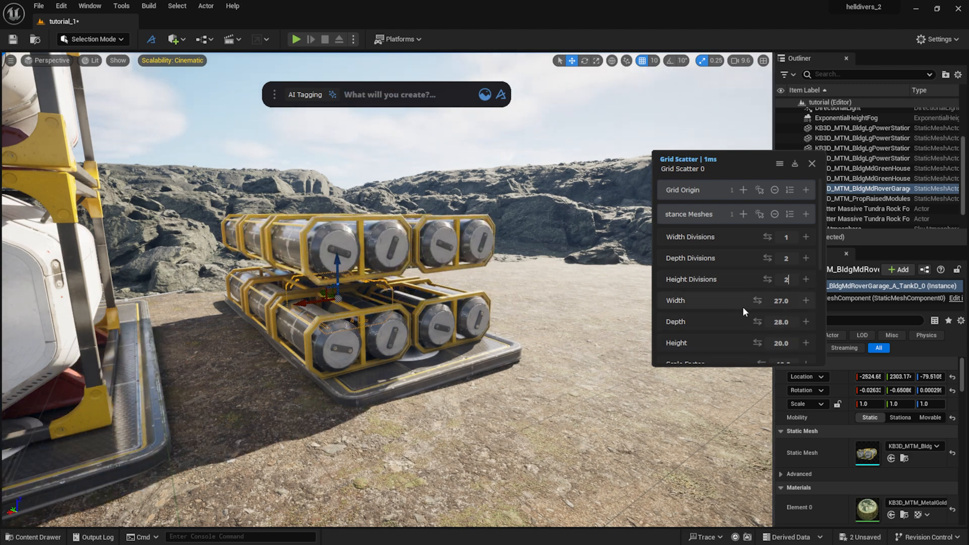
left_click_drag(757, 342, 746, 343)
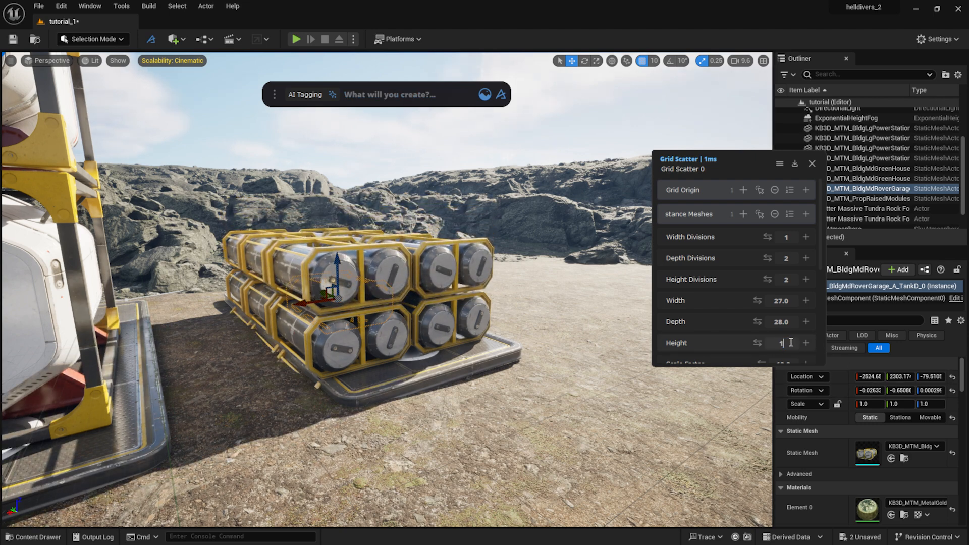
type("3.5")
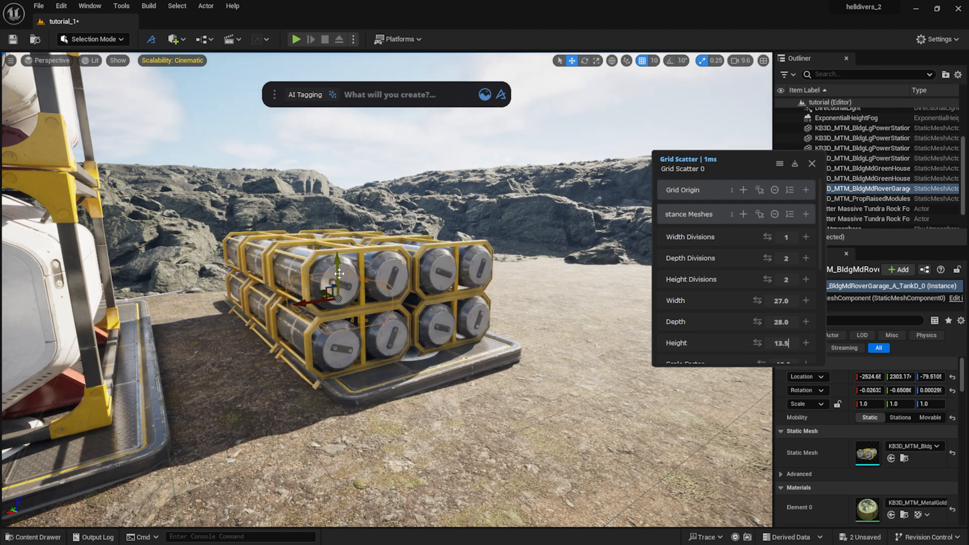
left_click_drag(339, 273, 343, 229)
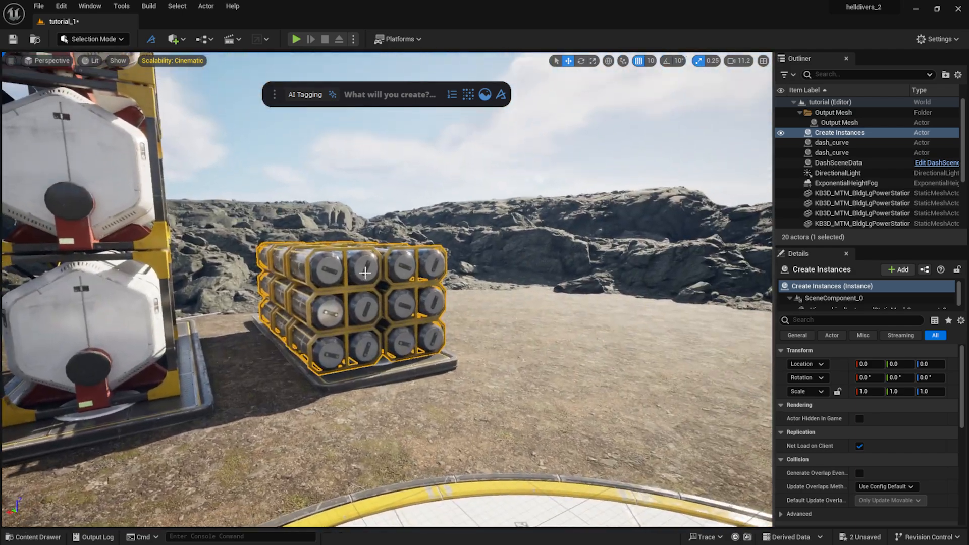
Step: Center the pivot of the selected tank grid instances
middle_click_drag(365, 272, 313, 271)
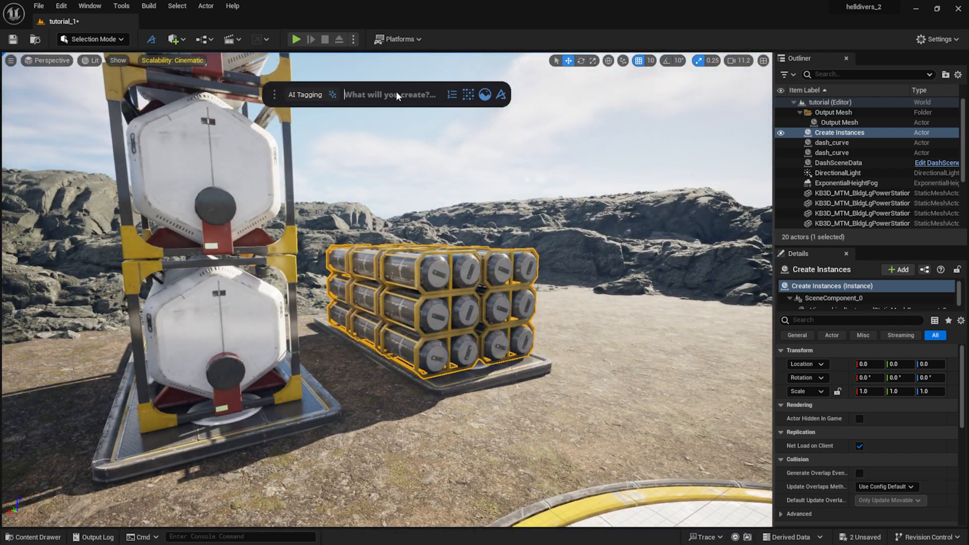
type("p")
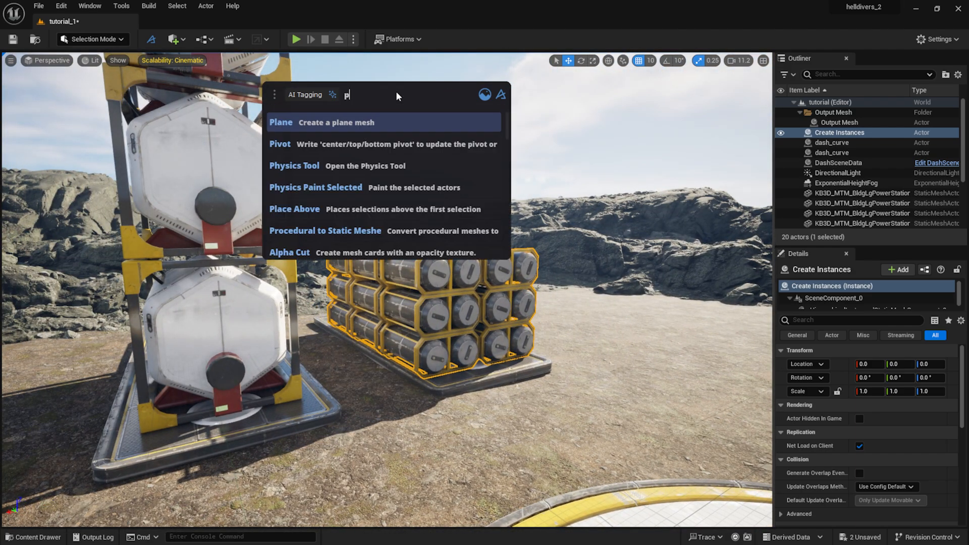
type("ivot ")
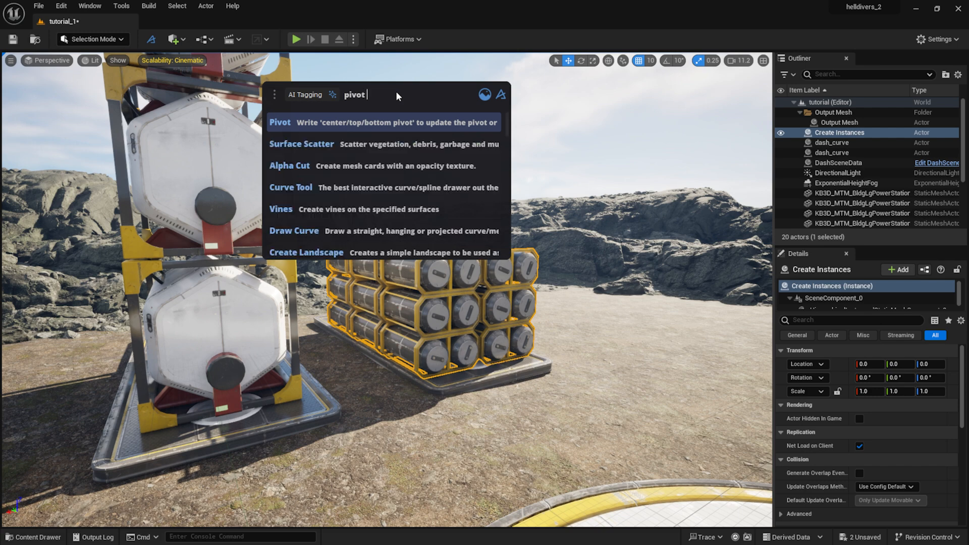
type("cen")
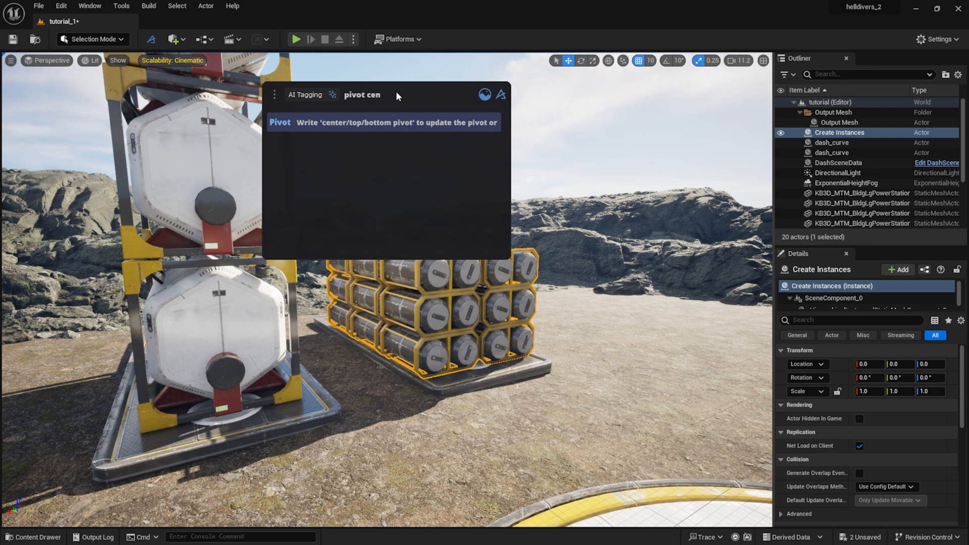
type("ter")
key("Return")
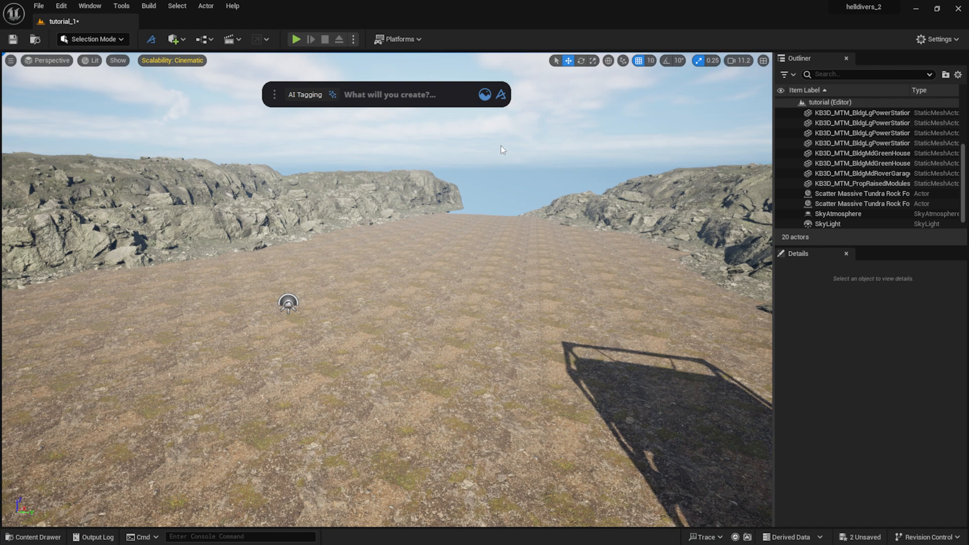
Step: Search the Megascans library for "rock" and place the Icelandic Rock Formation on the open ground, scaled to about 1.53
left_click(485, 95)
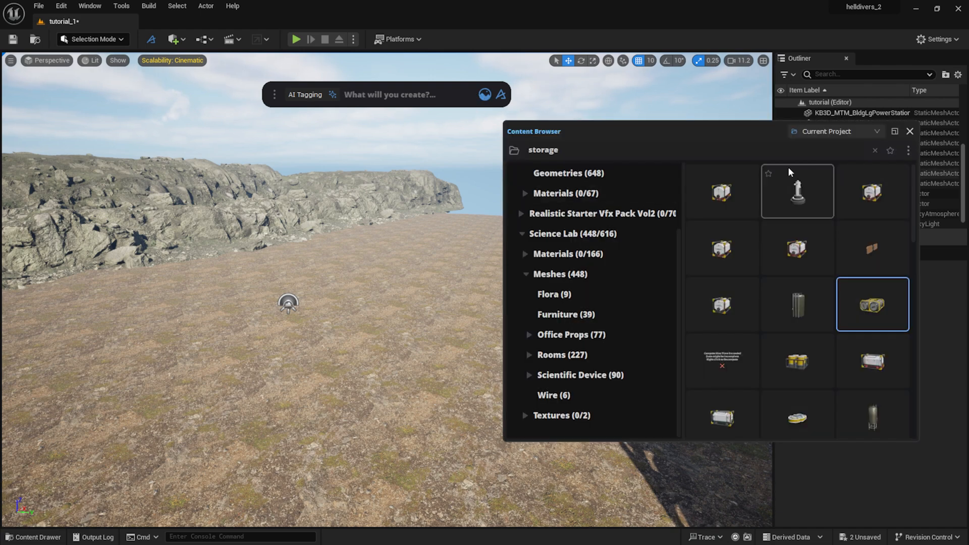
left_click(875, 150)
left_click(876, 131)
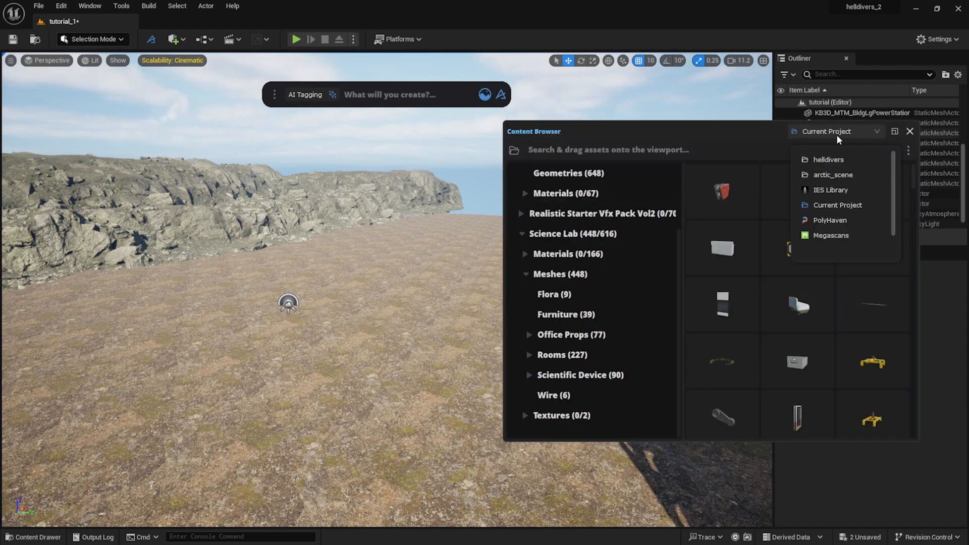
left_click(831, 236)
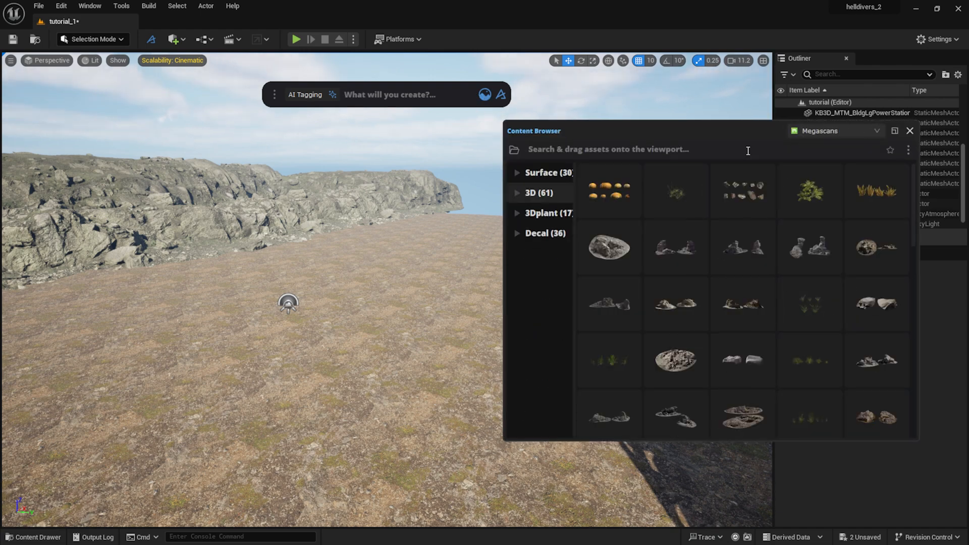
left_click(659, 148)
type("rock")
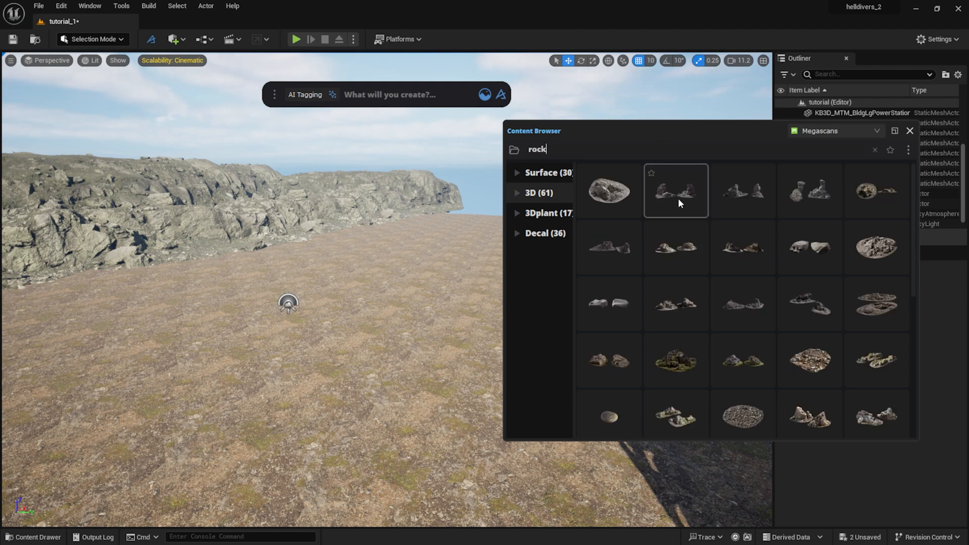
left_click_drag(677, 198, 206, 316)
Step: Place a second Icelandic Rock Formation on the ground opposite the first, scaled to about 1.56
mouse_move(669, 190)
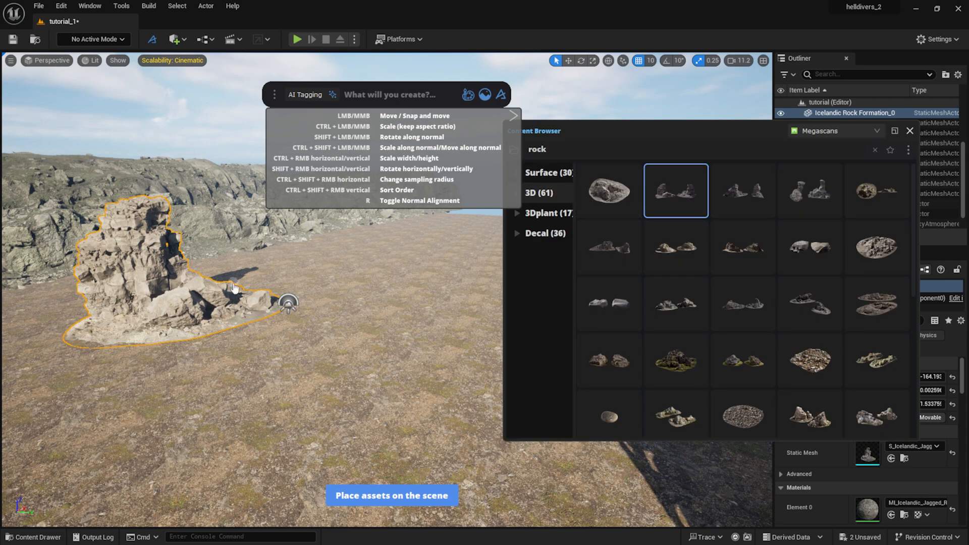
left_click_drag(680, 196, 525, 365)
scroll(525, 403, "down", 3)
scroll(525, 366, "up", 1)
key("Escape")
key("e")
mouse_move(456, 359)
right_mouse_down()
mouse_move(424, 333)
mouse_move(457, 374)
right_mouse_up()
Step: Duplicate the second rock formation, rotate the copy and move it far back between the cliffs
left_click_drag(491, 367, 331, 256, "alt")
key("e")
right_click_drag(368, 259, 393, 262)
key("q")
key("w")
key("w")
key("s")
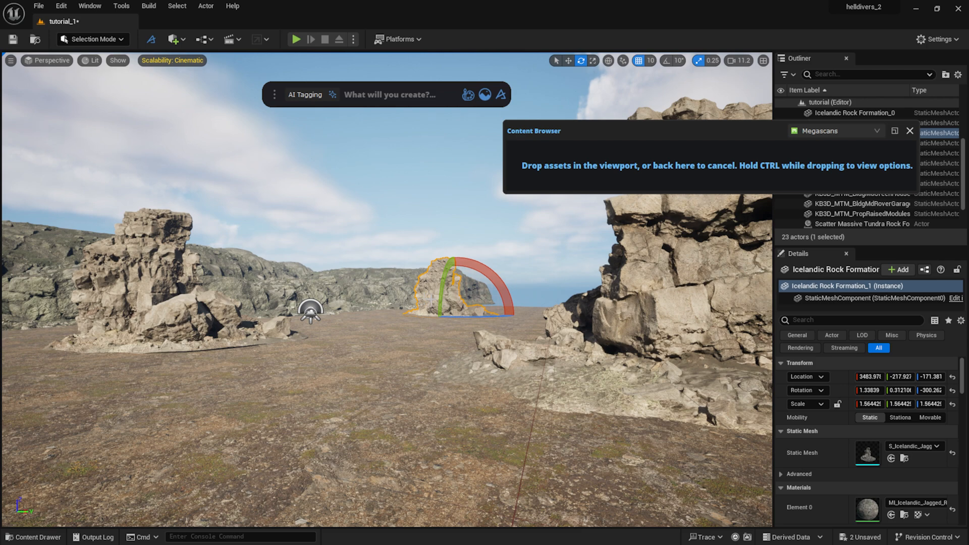
key("w")
left_click_drag(461, 312, 495, 305)
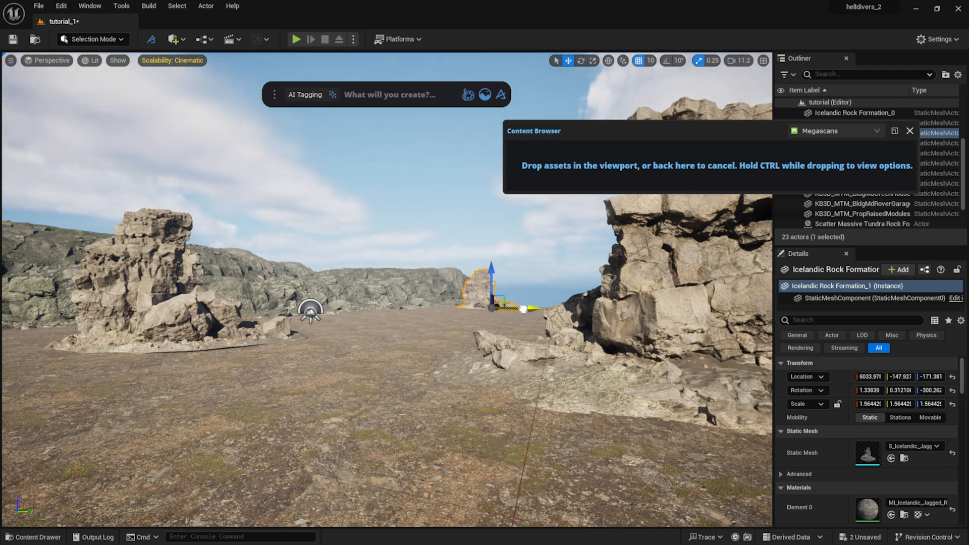
Step: Move the first rock formation farther back and bring the distant copy somewhat closer
key("Escape")
left_click(202, 308)
left_click_drag(214, 332, 260, 304)
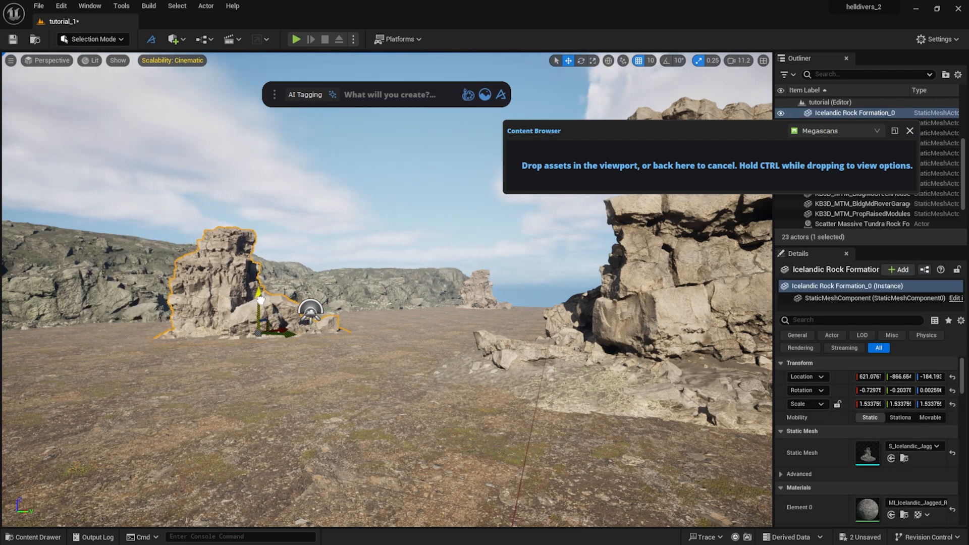
left_click(626, 303)
left_click(478, 307)
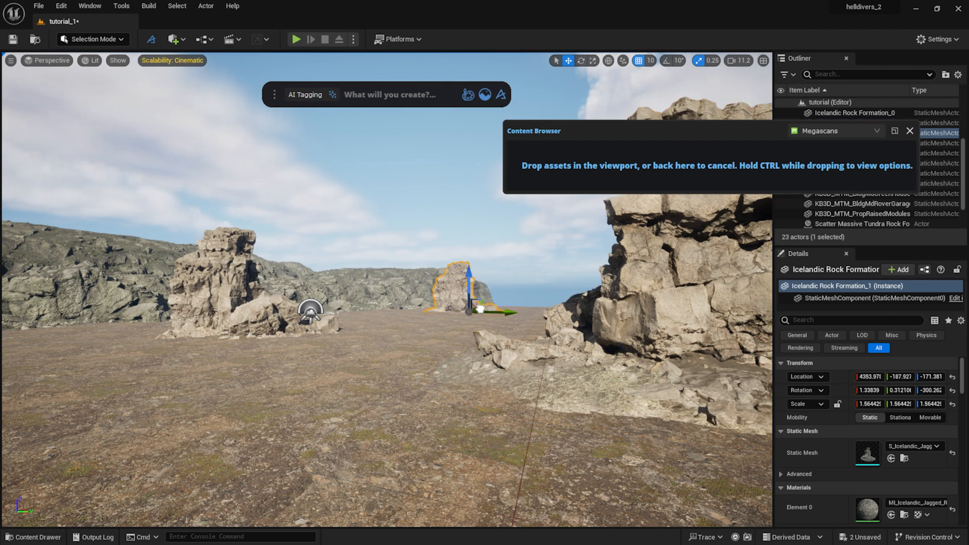
key("Escape")
Step: Place the Nordic Beach Rock Formation from the Megascans library in front of the first rock formation, scaled to about 1.34
key("a")
key("e")
right_click_drag(436, 374, 475, 369)
middle_click_drag(436, 375, 469, 394)
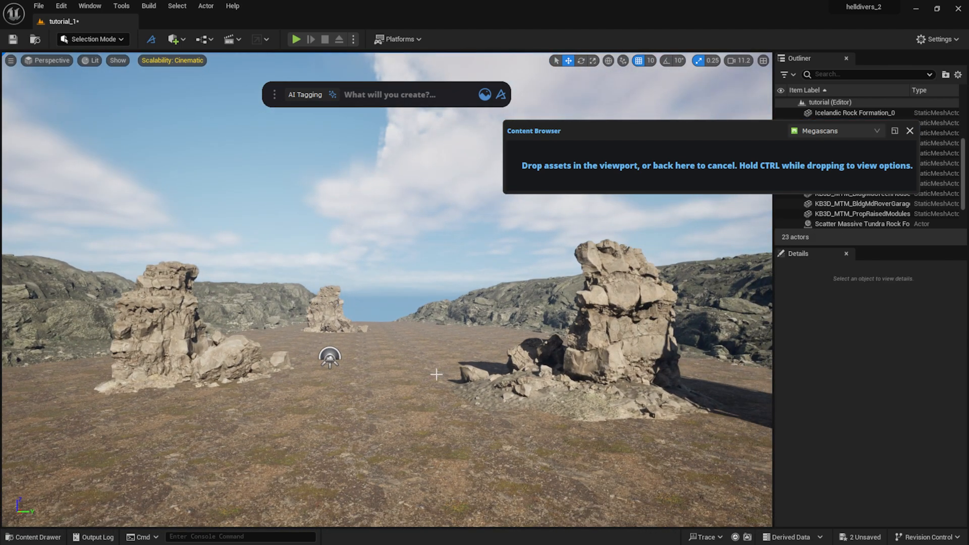
right_click_drag(437, 374, 420, 394)
key("s")
key("w")
key("e")
left_click_drag(910, 131, 754, 158)
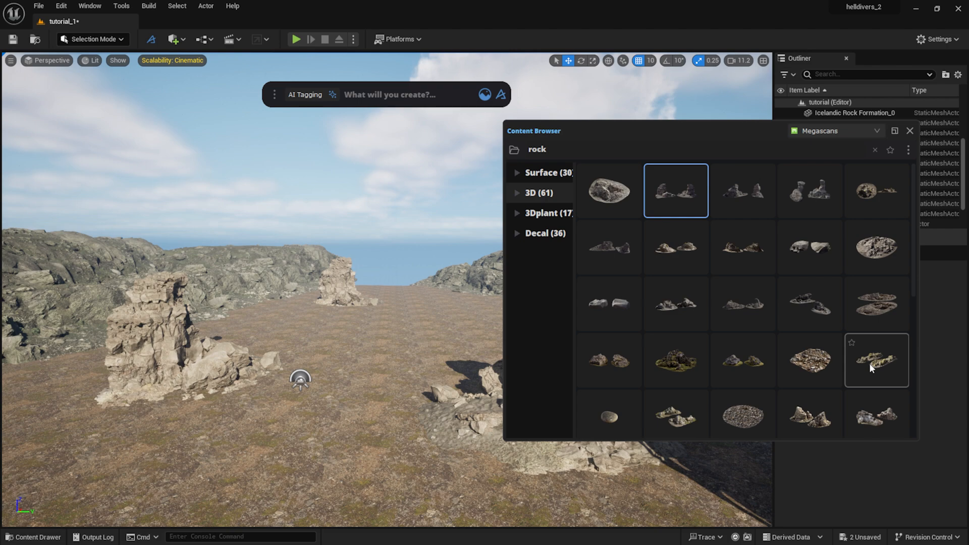
left_click_drag(870, 362, 183, 406)
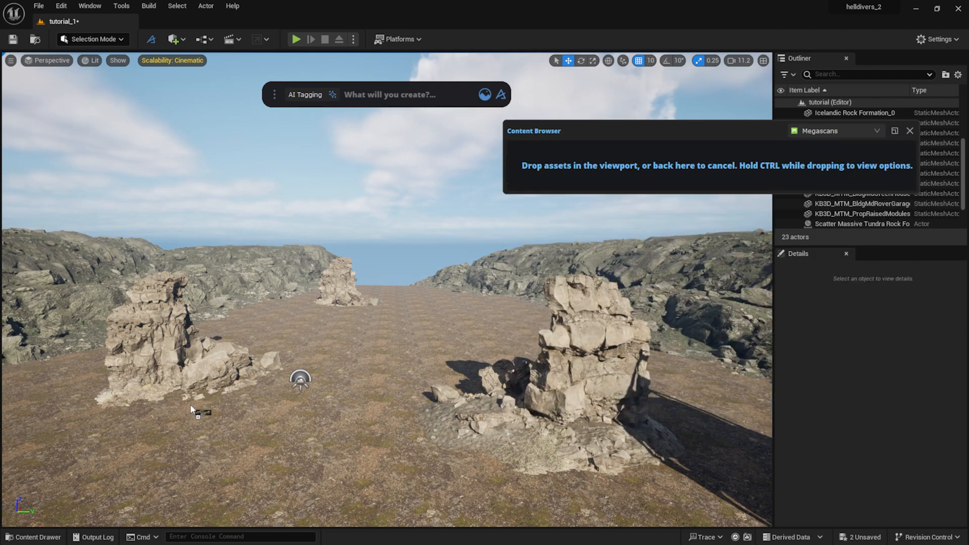
left_click_drag(192, 410, 191, 410)
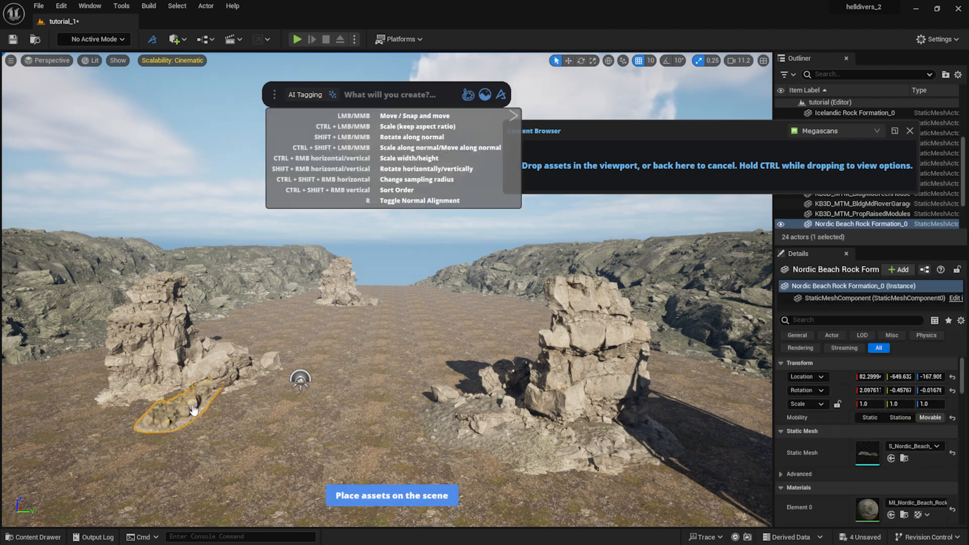
left_click_drag(192, 408, 228, 420)
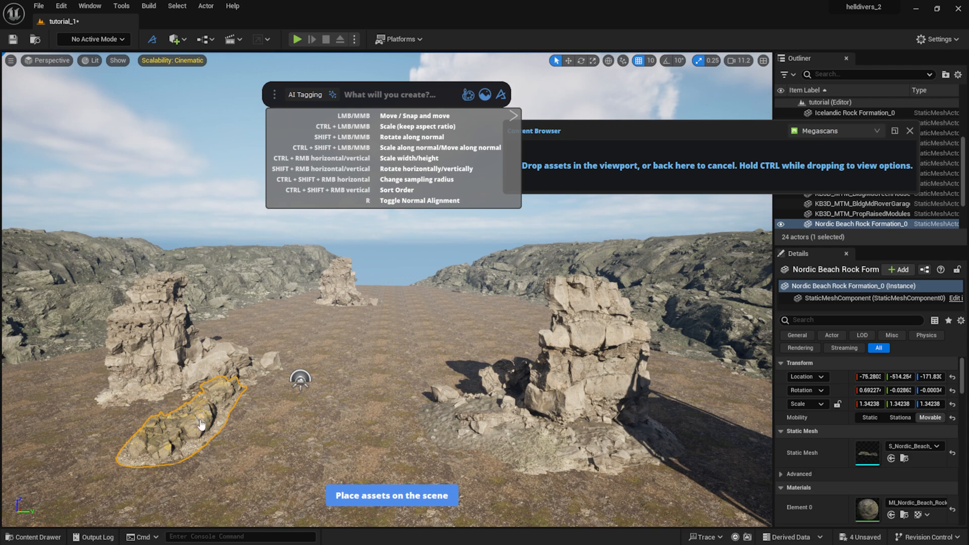
key("Escape")
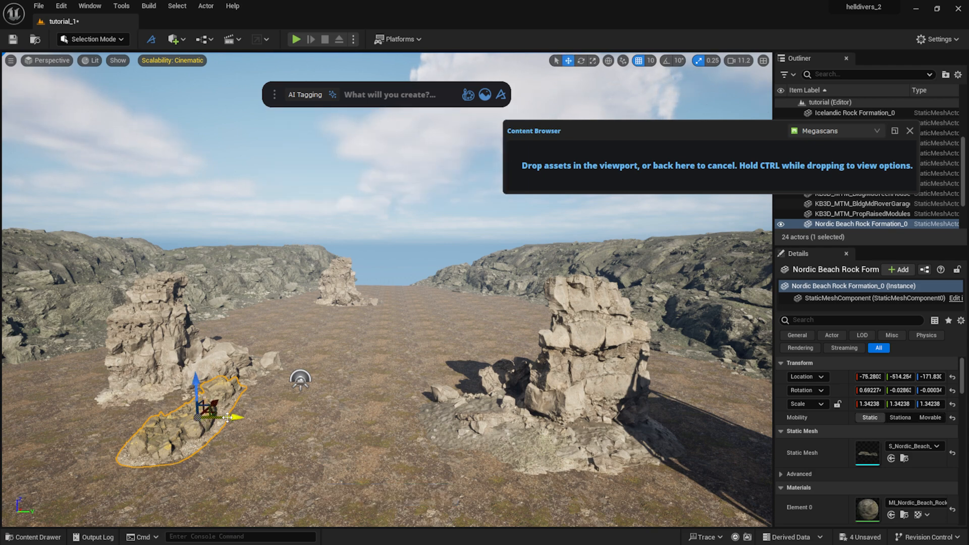
key("y")
key("Escape")
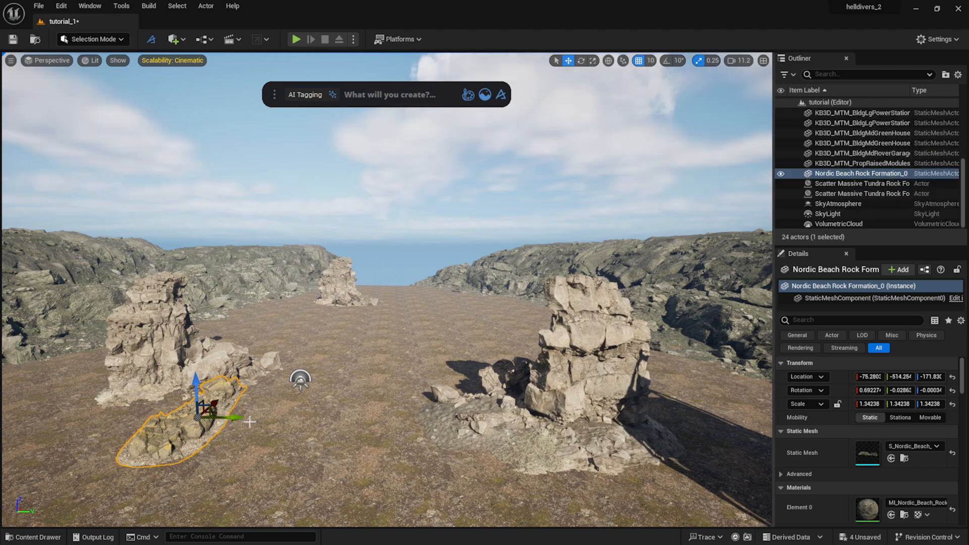
Step: Move the beach rock formation to the base of the second tall rock, rotate it to fit and scale it to 1.5
left_click_drag(228, 417, 477, 477)
left_click_drag(445, 405, 447, 425)
right_click_drag(448, 425, 531, 438)
left_click_drag(365, 346, 374, 350)
key("e")
left_click_drag(406, 391, 431, 322)
key("w")
right_click_drag(408, 348, 506, 356)
left_click_drag(398, 335, 405, 365)
key("r")
key("w")
right_click_drag(412, 364, 396, 275)
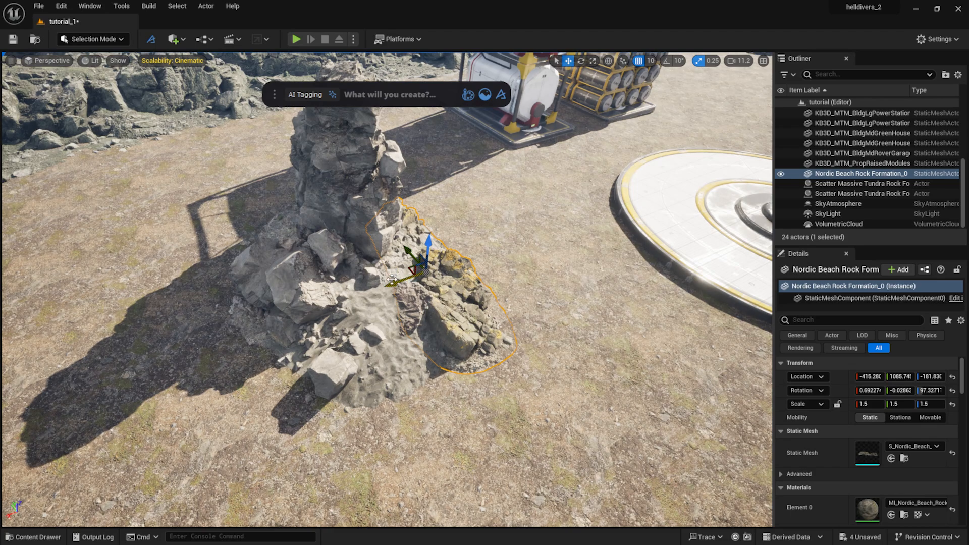
Step: Duplicate the beach rock formation and rotate and move the copy against another side of the tall rock's base
left_click_drag(392, 279, 244, 337, "alt")
key("e")
key("w")
right_click_drag(244, 337, 343, 353)
left_click_drag(350, 368, 386, 389)
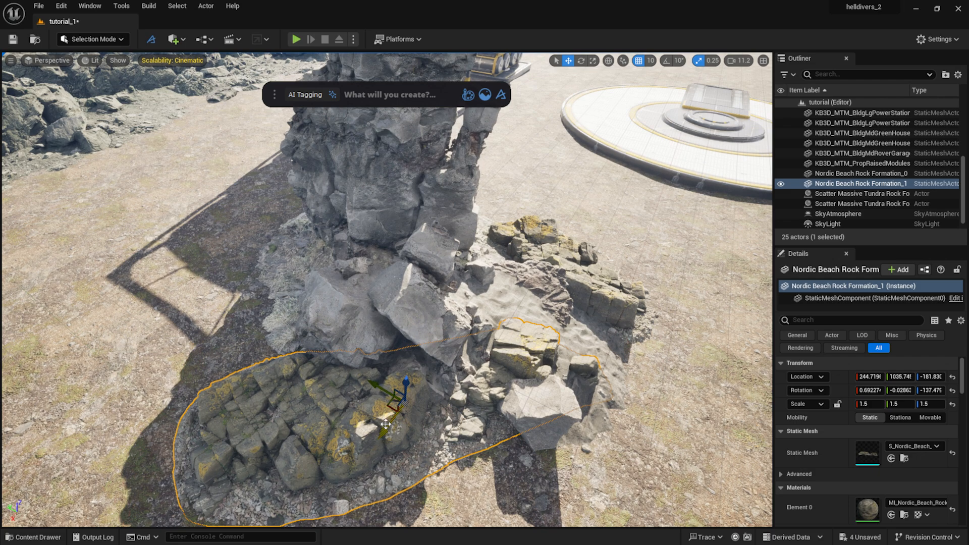
left_click_drag(386, 424, 422, 379)
key("e")
left_click_drag(410, 413, 373, 372)
key("w")
mouse_move(373, 372)
right_mouse_down()
mouse_move(303, 368)
mouse_move(374, 371)
right_mouse_up()
left_click_drag(359, 309, 298, 268)
left_click_drag(281, 306, 243, 313)
Step: Duplicate a beach rock formation to the base of the first tall rock across the open ground
left_click(529, 290)
right_click_drag(528, 290, 278, 272)
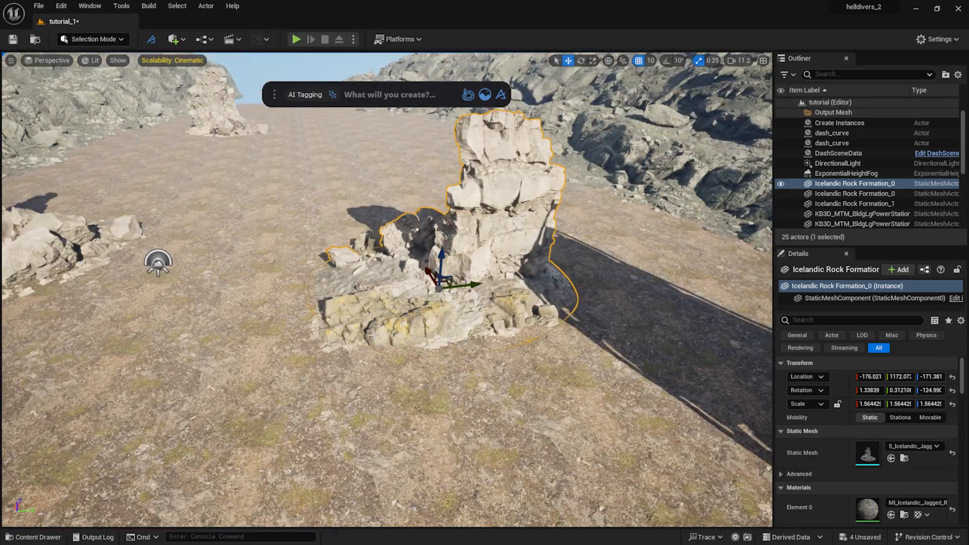
left_click(374, 335)
right_click_drag(374, 335, 298, 339)
left_click_drag(721, 380, 165, 323, "alt")
key("e")
left_click(355, 398)
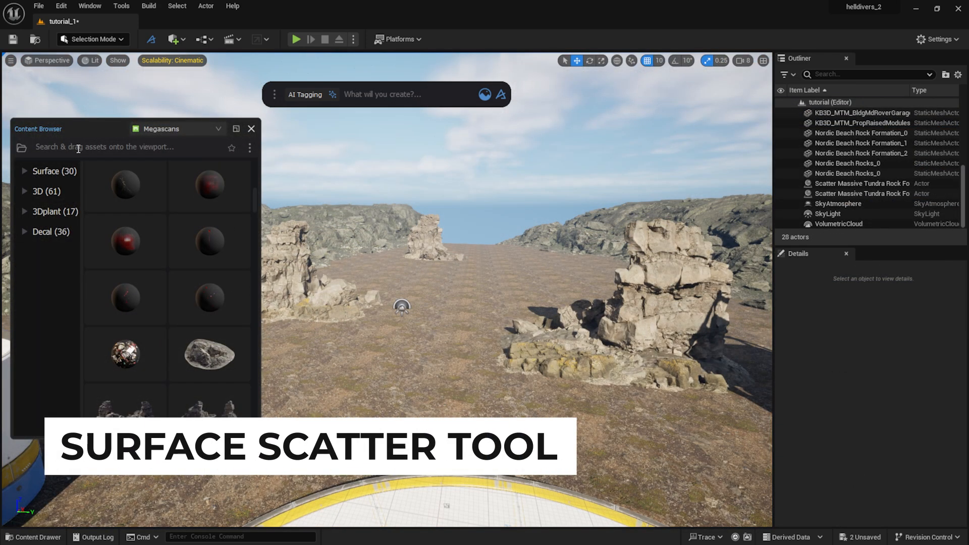
Step: Search the Megascans library for "beach rock" and scatter the Nordic Beach Rocks over the ground mesh
left_click(77, 148)
type("be")
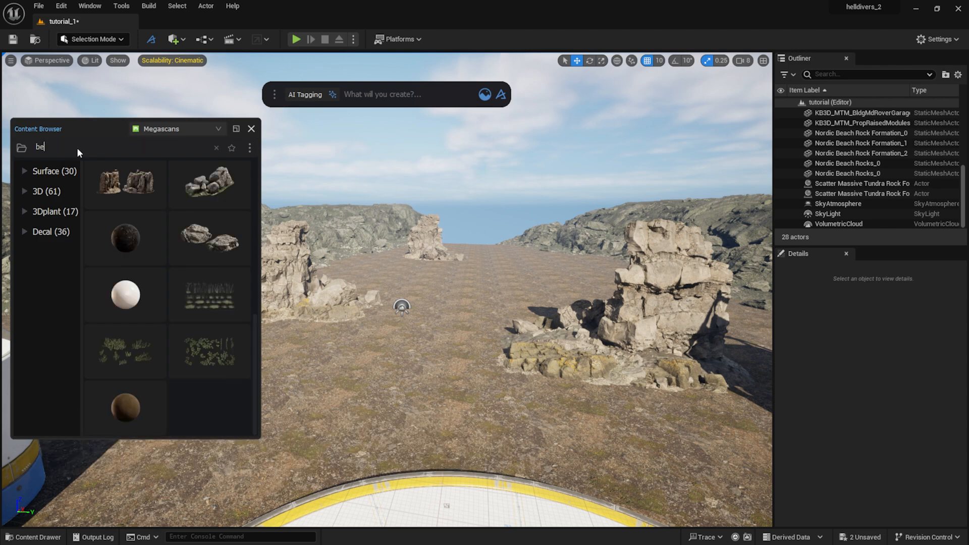
type("ach rock")
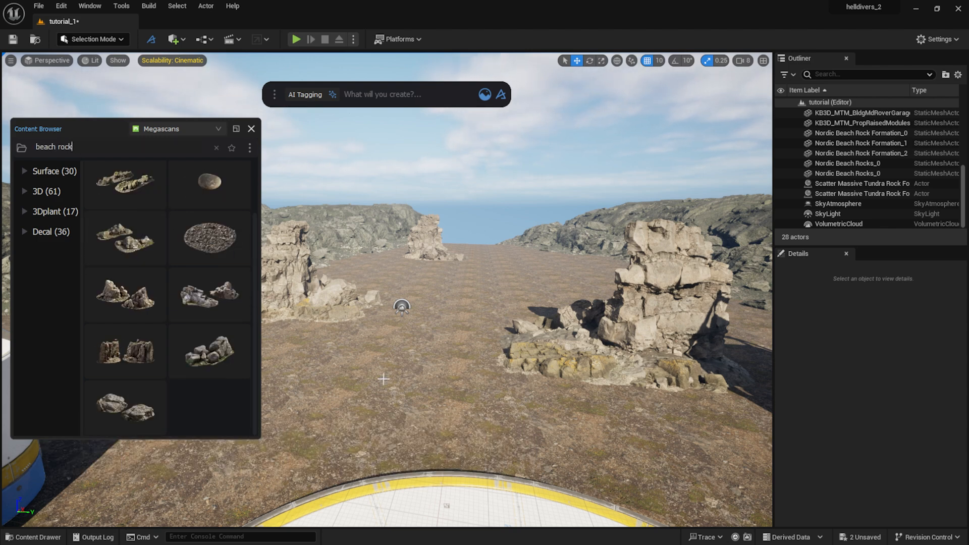
left_click(401, 307)
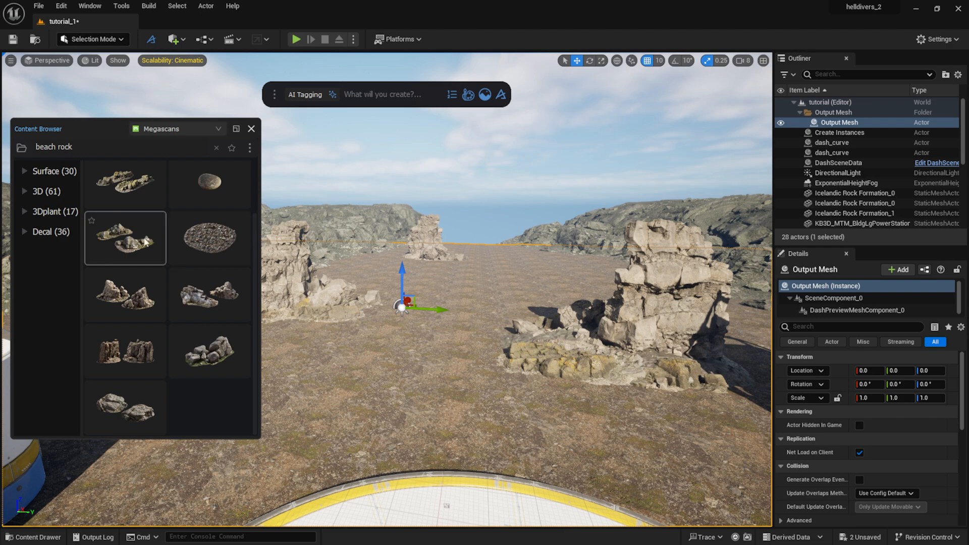
left_click_drag(125, 240, 422, 370)
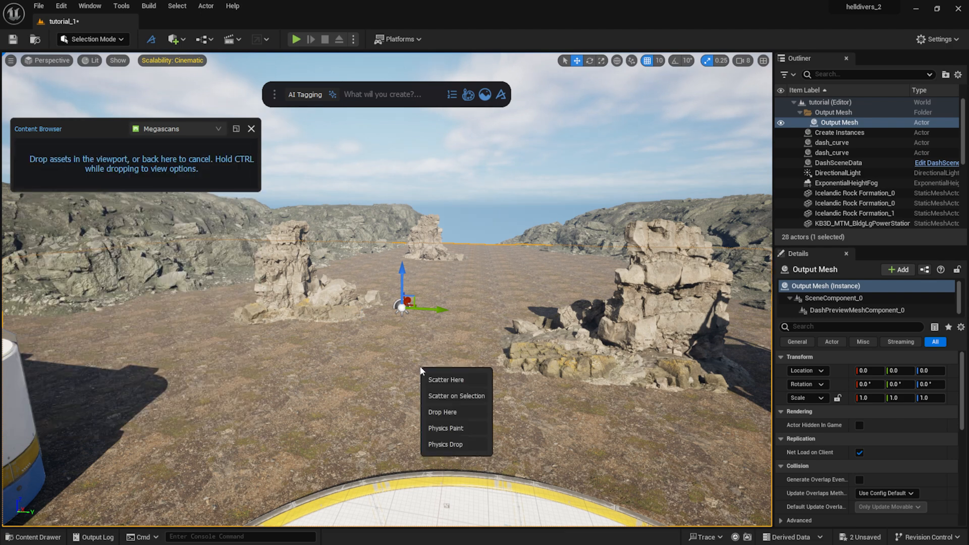
left_click(447, 395)
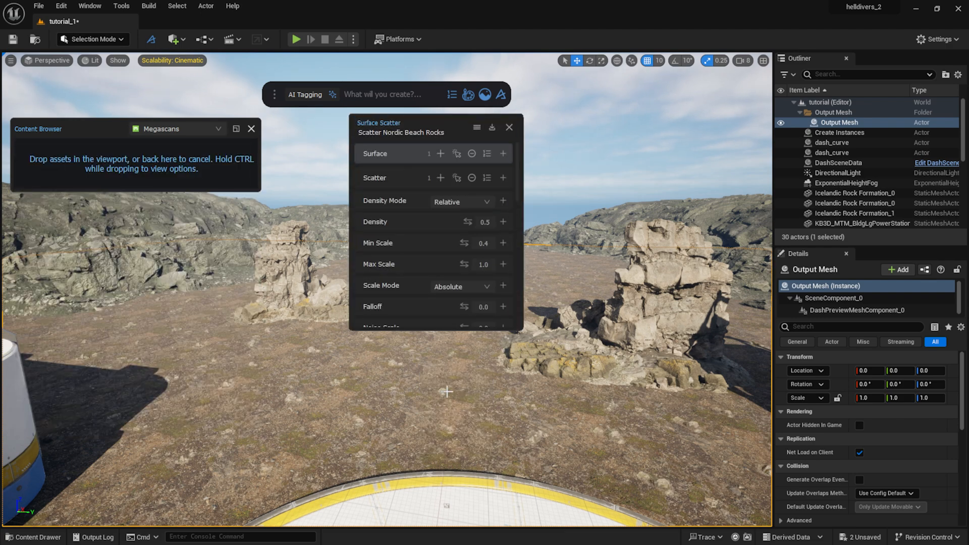
Step: Set the Nordic Beach Rocks scatter's minimum scale to 5, maximum scale to 6 and density to 0.01
scroll(433, 238, "down", 3)
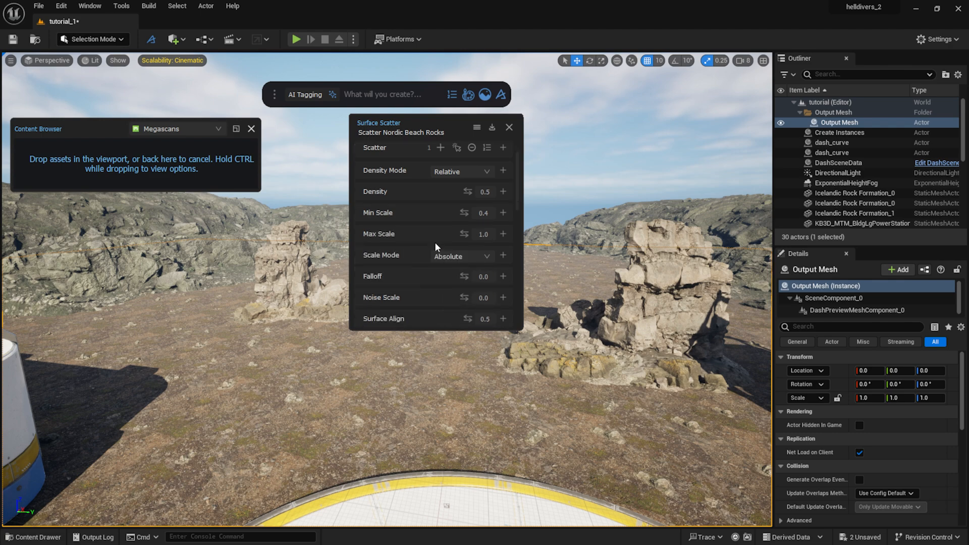
scroll(432, 238, "up", 3)
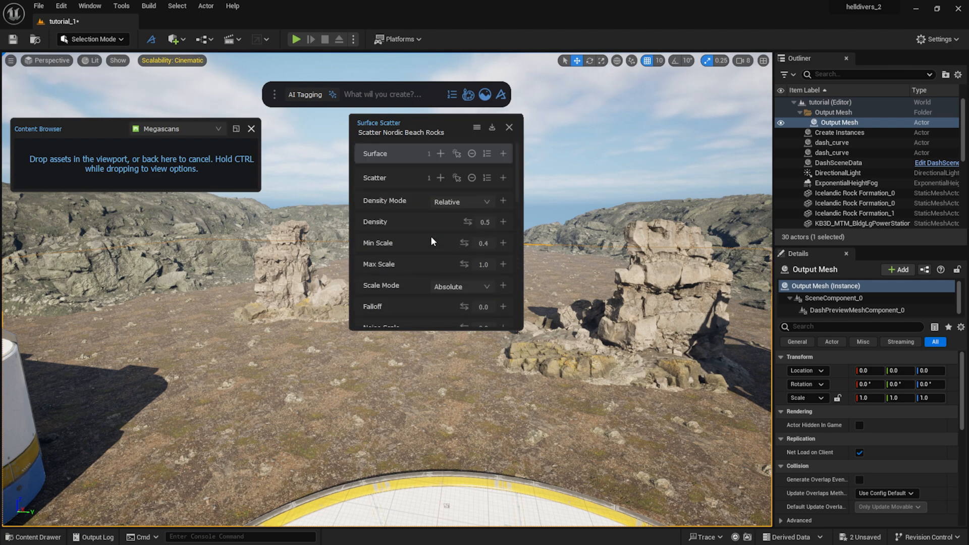
left_click(486, 244)
type("5")
key("Return")
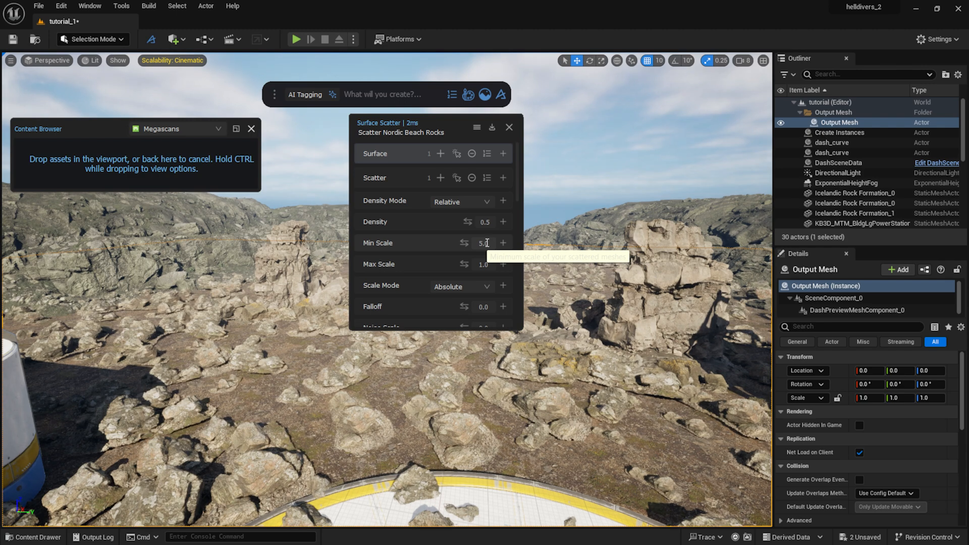
left_click(487, 265)
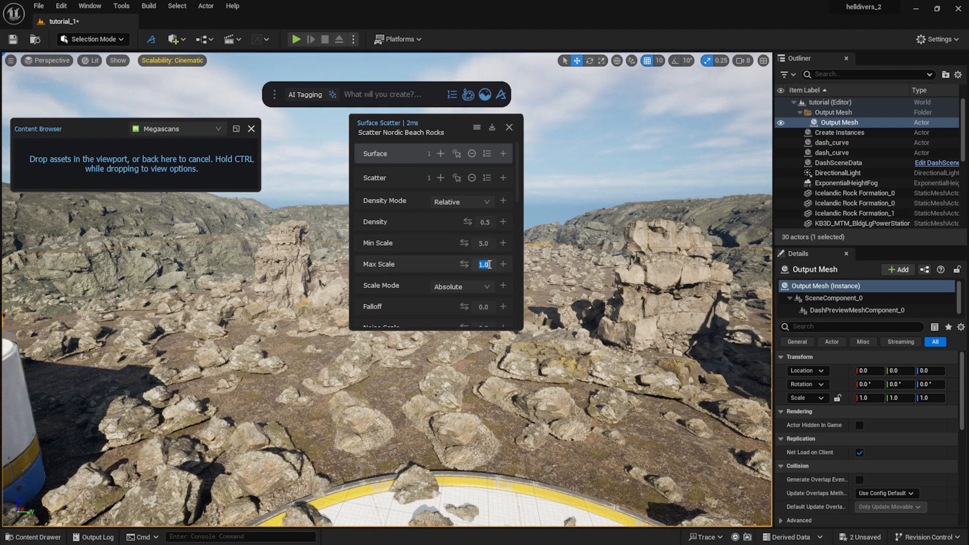
key("Return")
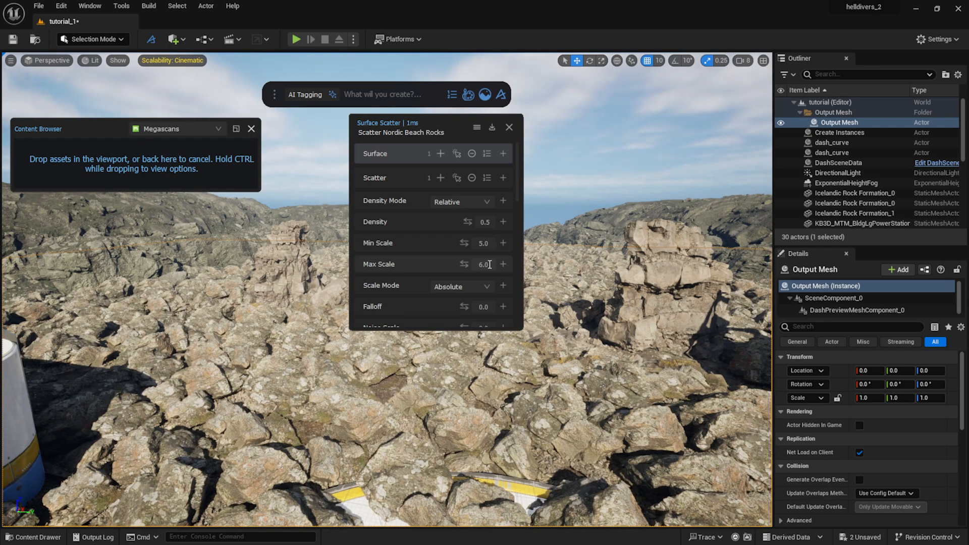
left_click_drag(468, 222, 447, 222)
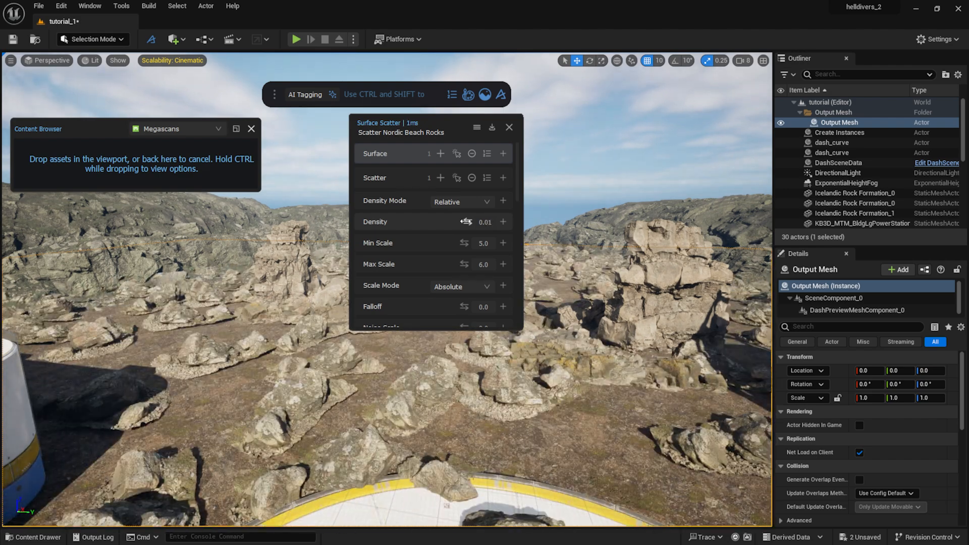
Step: Align the scattered beach rocks fully to the surface with a Surface Align of 1.0 and set their Sink to 0.13
scroll(434, 273, "down", 5)
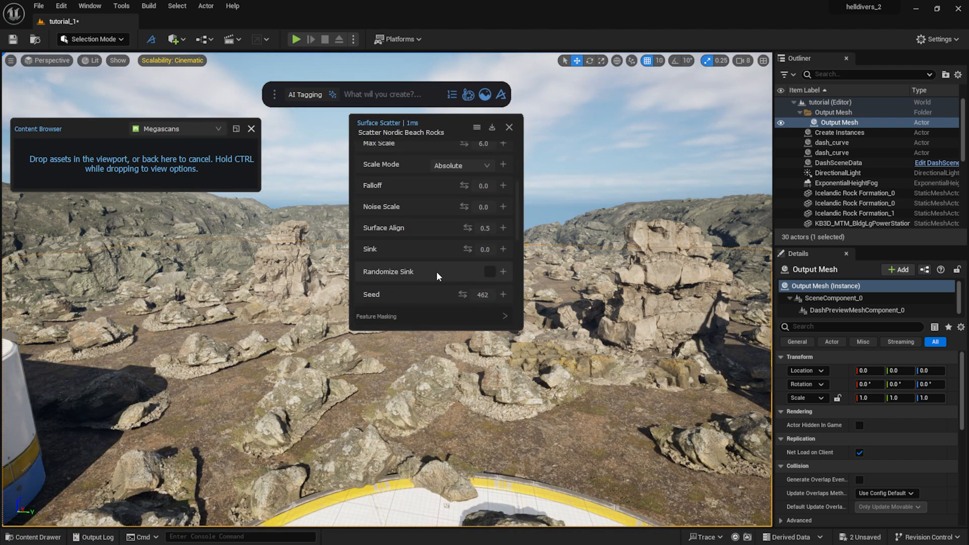
mouse_move(474, 244)
left_mouse_down()
mouse_move(486, 244)
mouse_move(457, 249)
mouse_move(474, 228)
left_mouse_up()
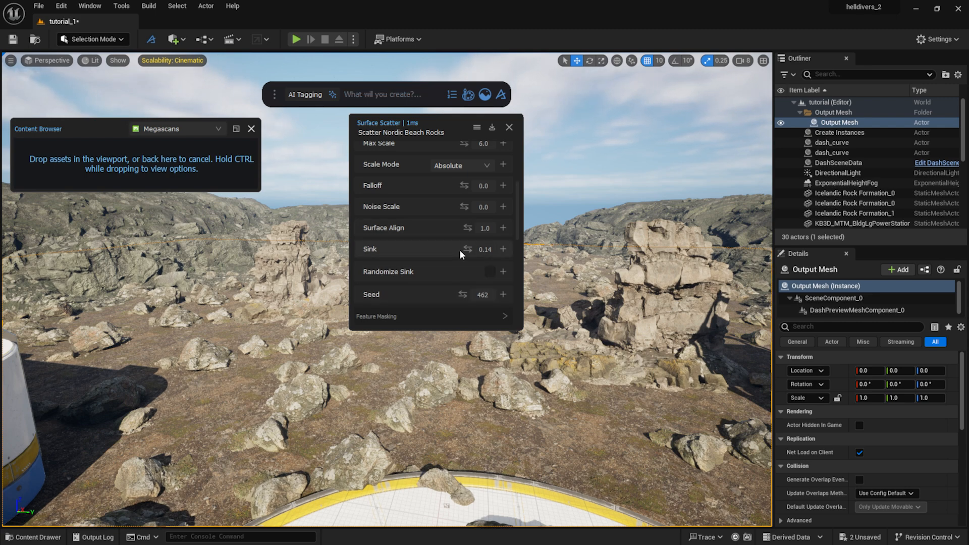
mouse_move(455, 270)
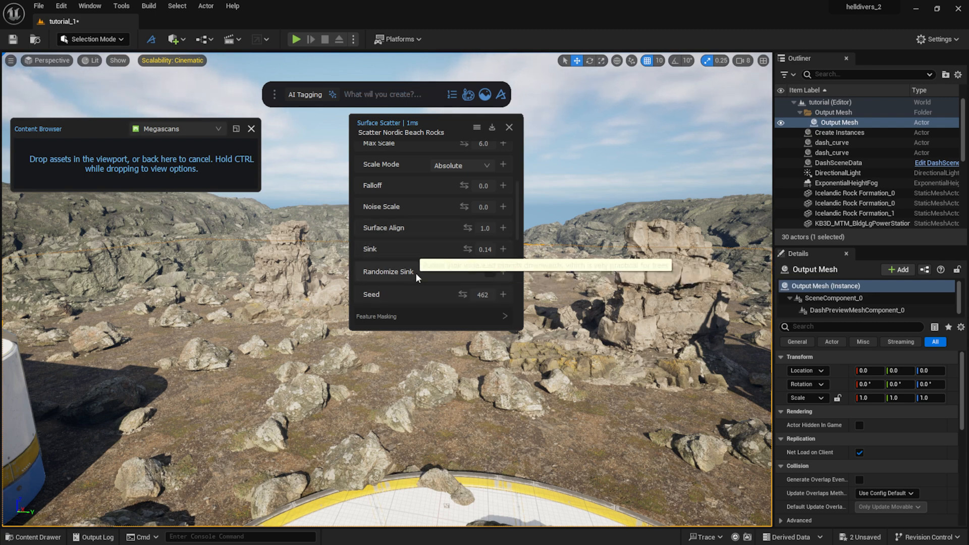
mouse_move(467, 248)
left_mouse_down()
mouse_move(444, 249)
mouse_move(466, 249)
left_mouse_up()
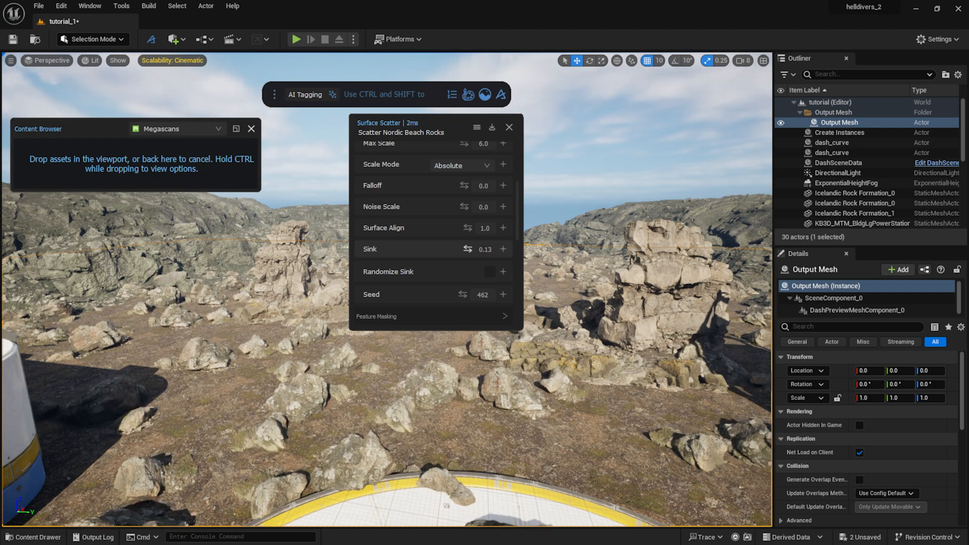
Step: Change the beach rock scatter's seed to 448 and close its settings
left_click_drag(440, 127, 682, 201)
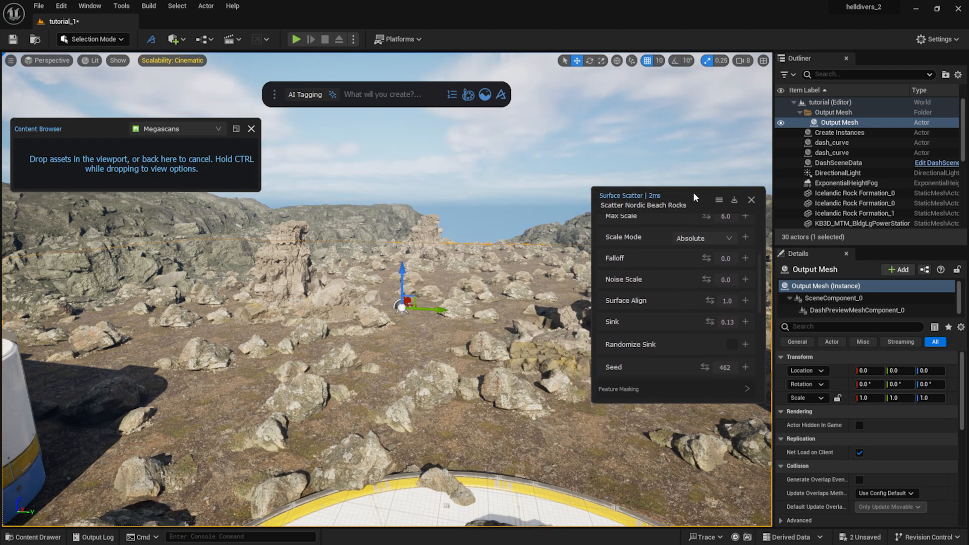
key("f")
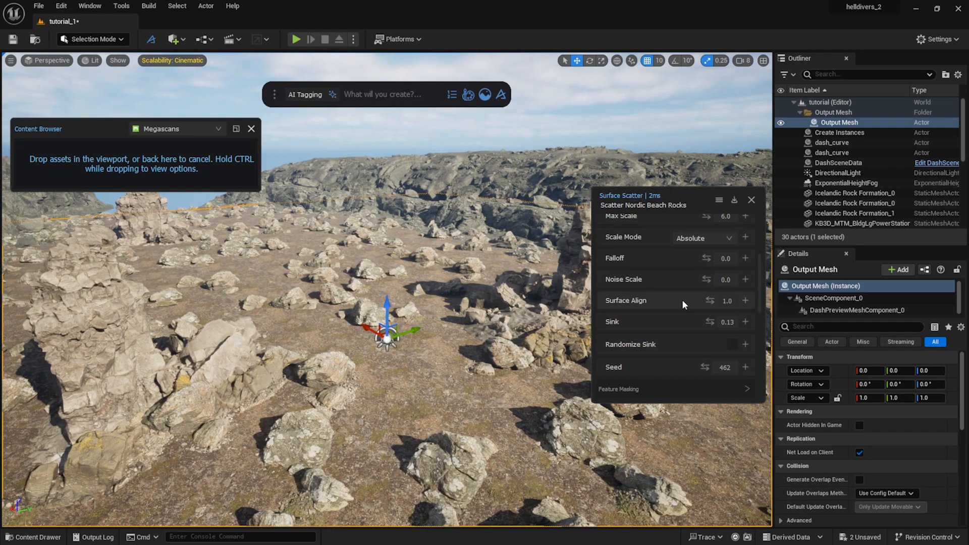
scroll(718, 343, "down", 2)
left_click_drag(706, 337, 685, 337)
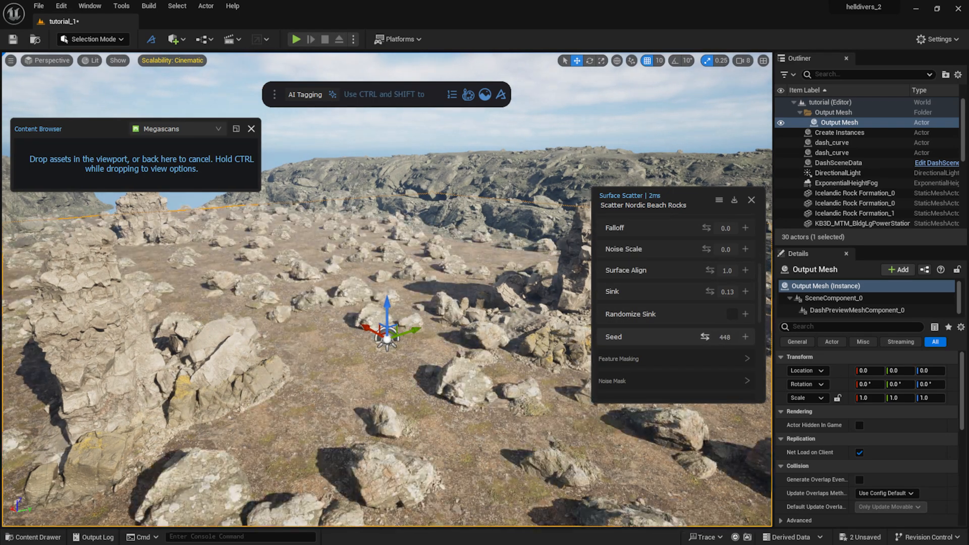
left_click(751, 200)
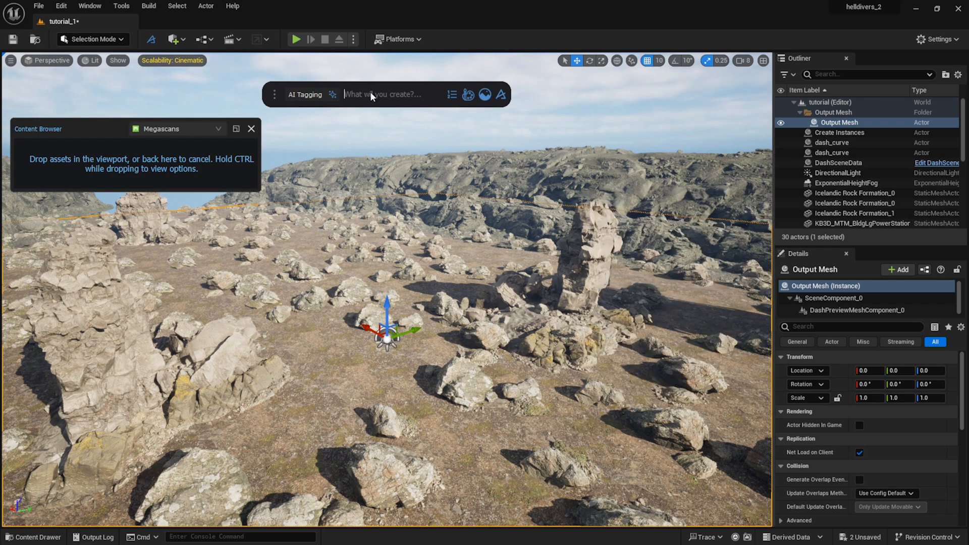
Step: Start the Dash Curve Tool and set its minimum spacing to 50
type("curve")
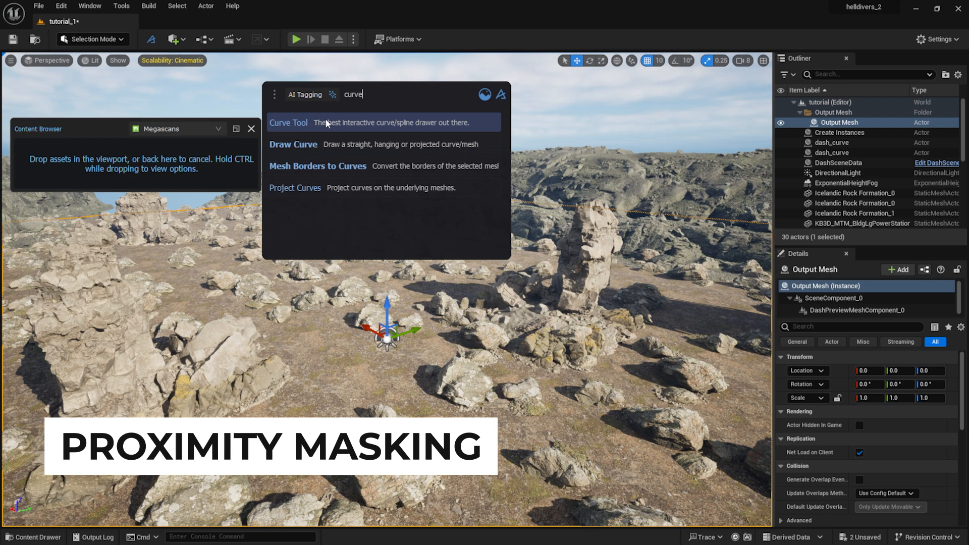
left_click(324, 123)
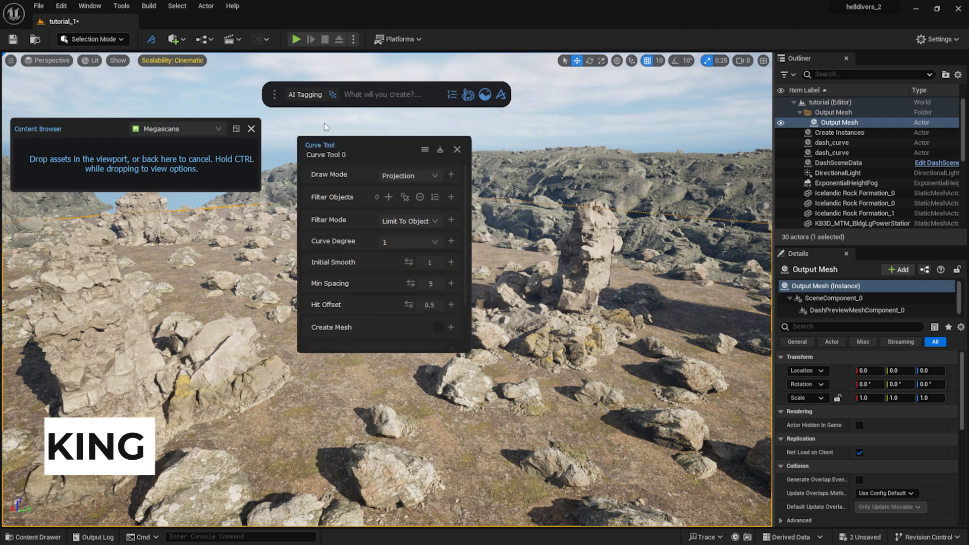
left_click(434, 283)
type("5")
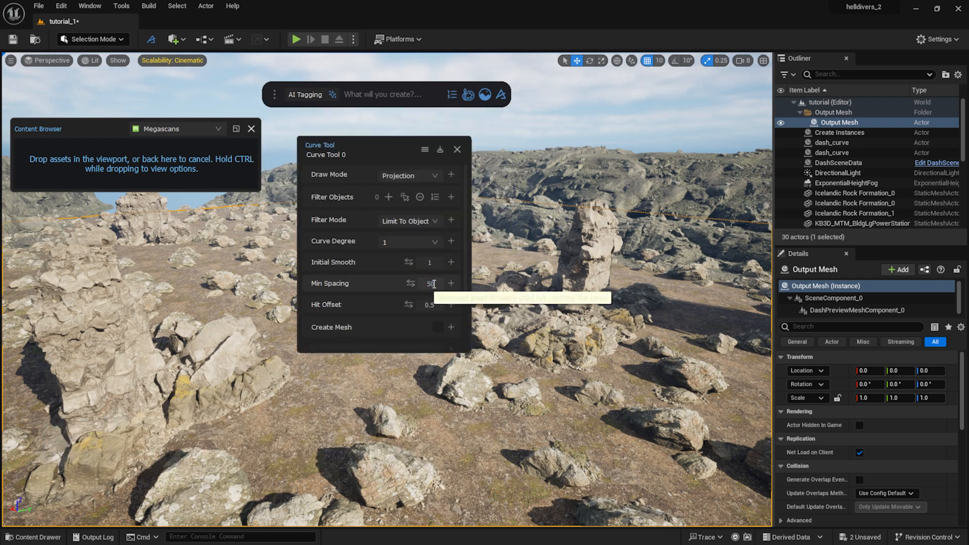
scroll(426, 288, "down", 3)
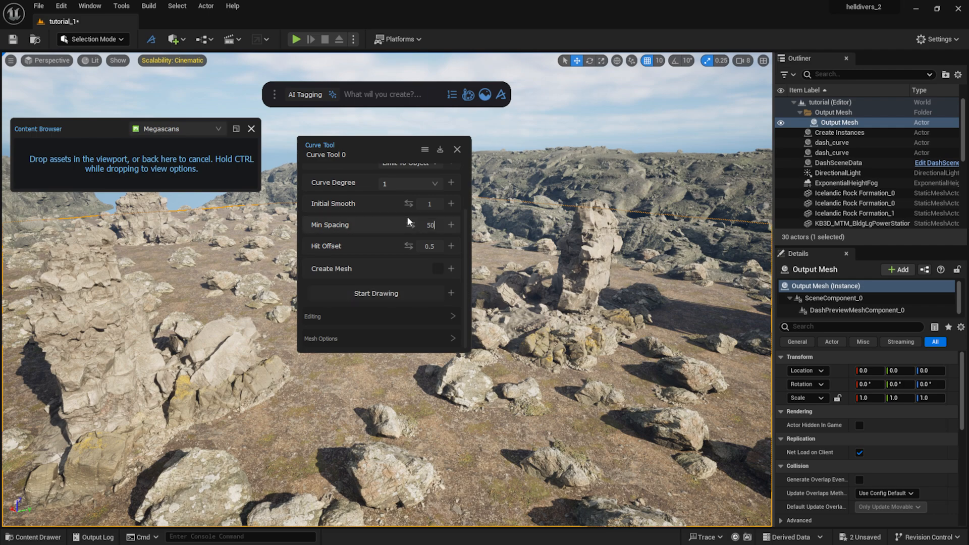
left_click_drag(387, 147, 773, 138)
mouse_move(516, 213)
right_mouse_down()
mouse_move(514, 252)
mouse_move(516, 217)
right_mouse_up()
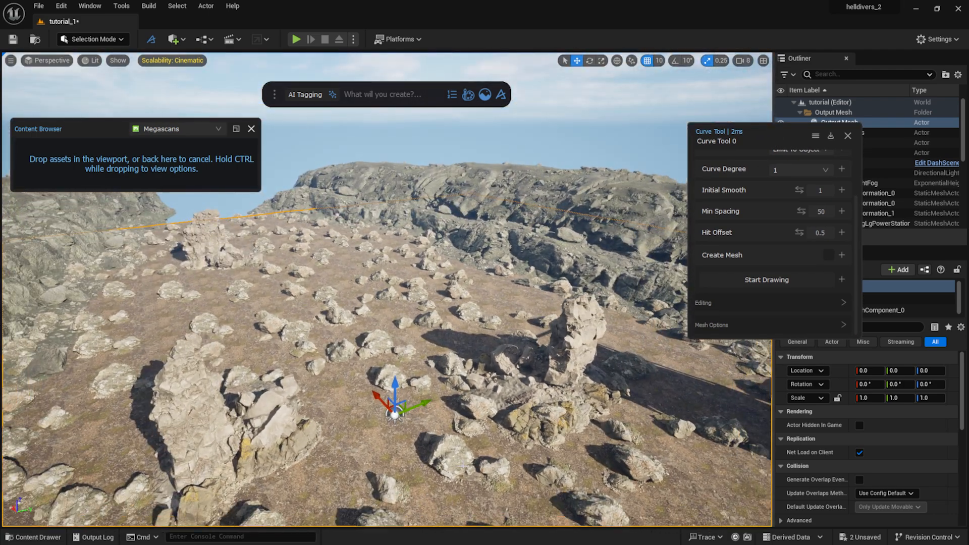
Step: Draw a bent curve across the rocky ground between the tall rock formations and close the Curve Tool
left_click(767, 281)
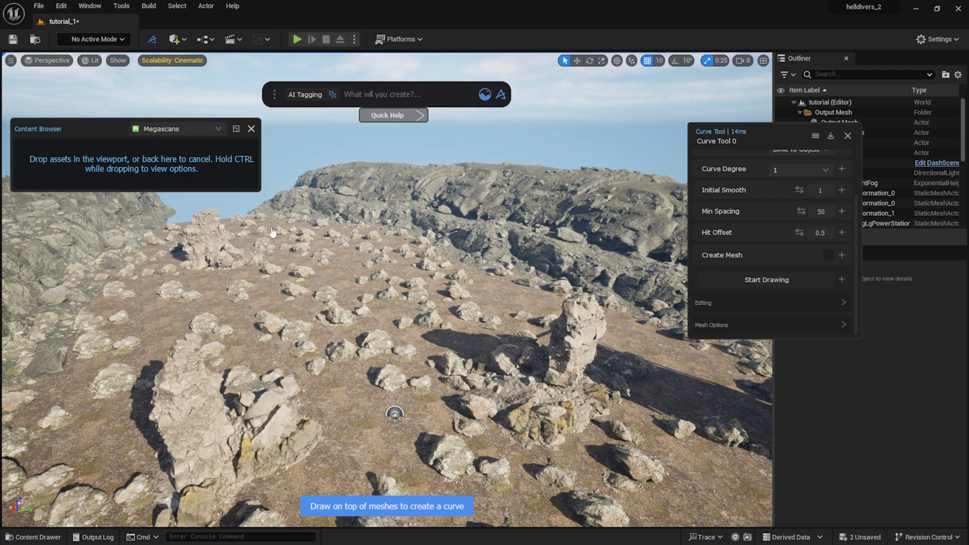
mouse_move(259, 217)
left_mouse_down()
mouse_move(281, 295)
mouse_move(379, 427)
mouse_move(541, 491)
mouse_move(655, 486)
left_mouse_up()
left_click_drag(711, 496, 710, 498)
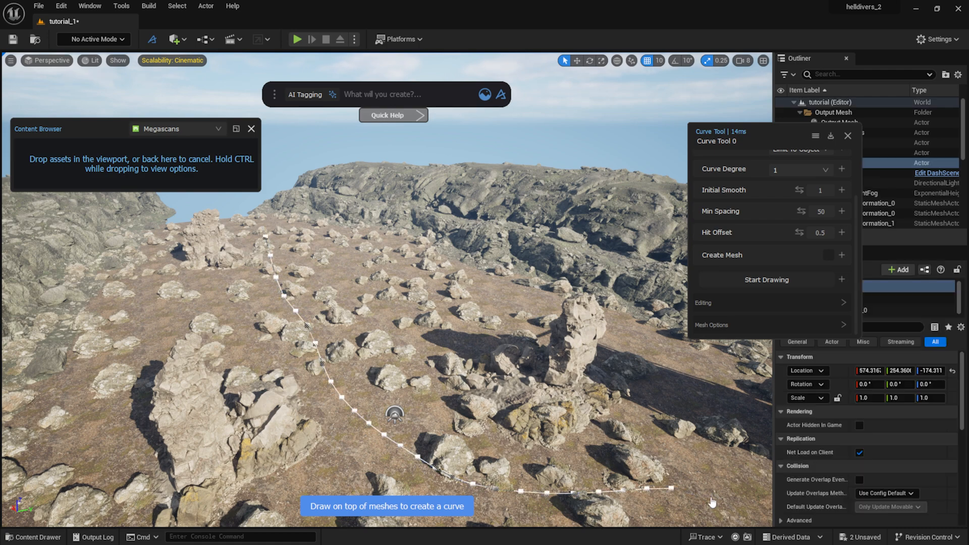
key("w")
mouse_move(669, 469)
right_mouse_down()
mouse_move(669, 394)
mouse_move(669, 404)
mouse_move(603, 404)
mouse_move(623, 404)
right_mouse_up()
key("d")
key("e")
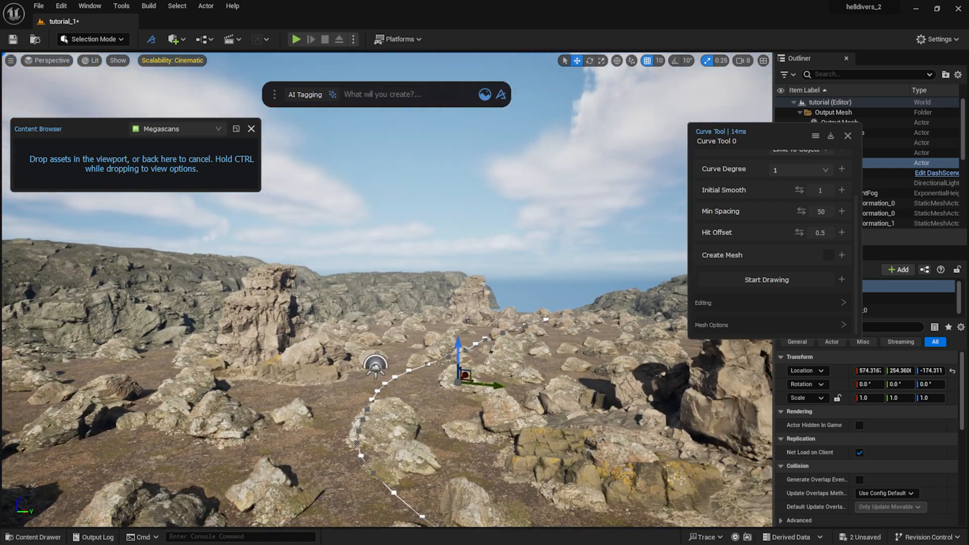
left_click(848, 135)
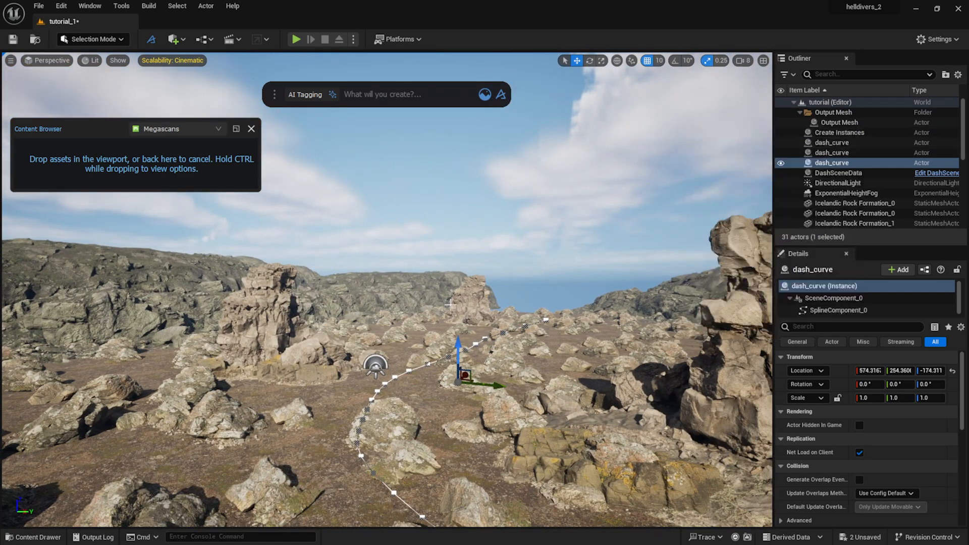
Step: Add the new curve to the Nordic Beach Rocks scatter's proximity mask and invert the mask so rocks stay only near the curve
left_click(508, 359)
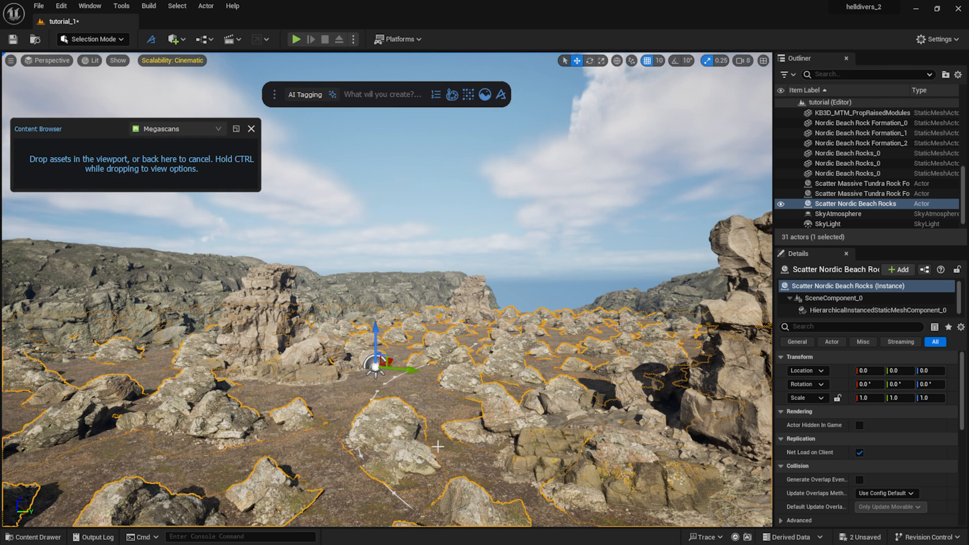
left_click(437, 93)
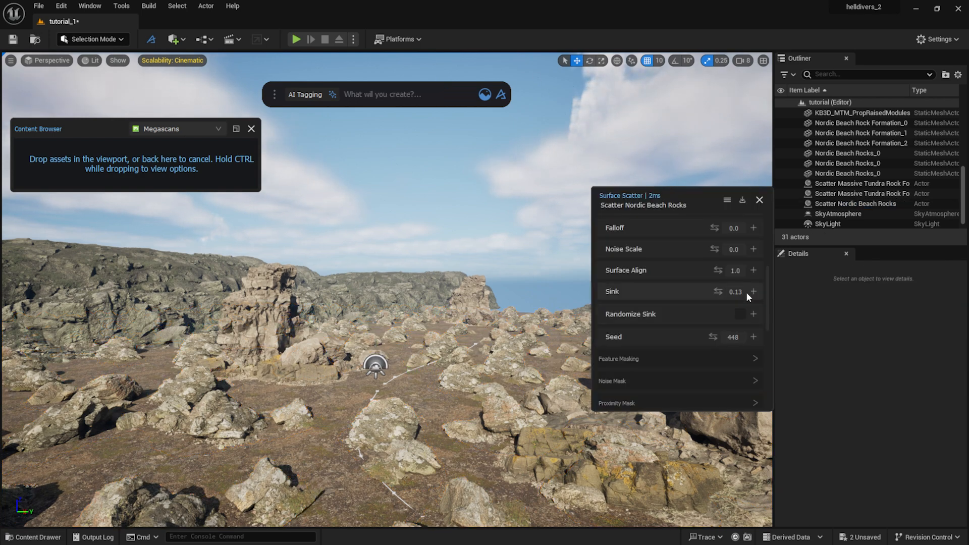
scroll(721, 304, "down", 4)
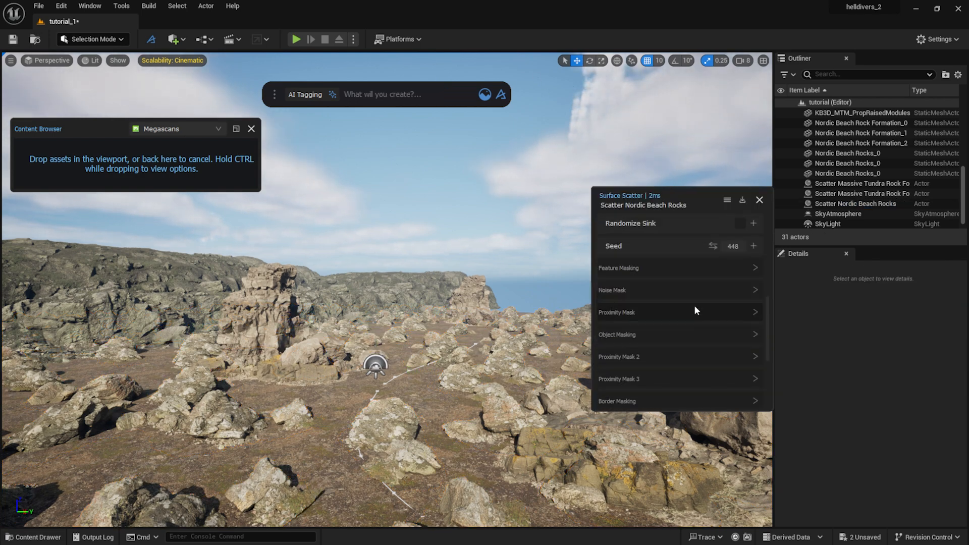
left_click(678, 313)
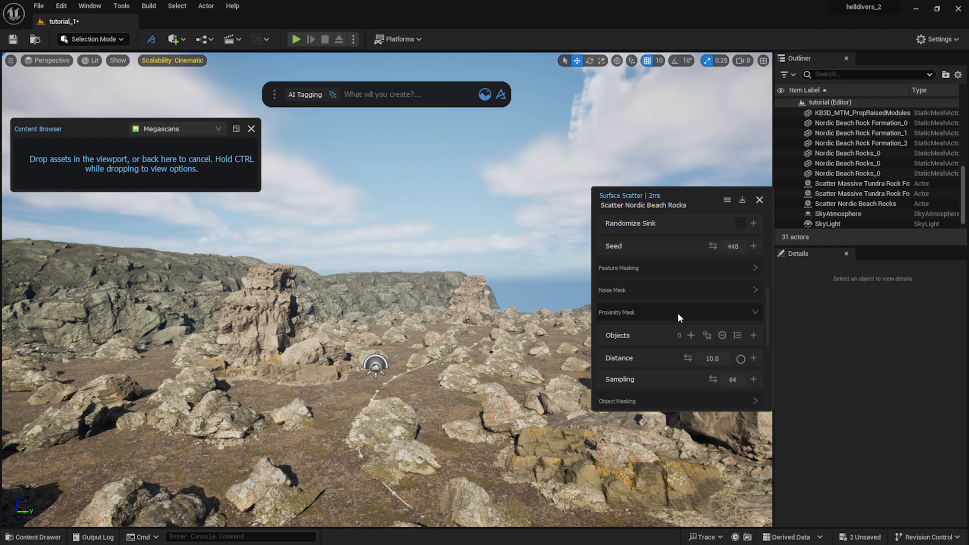
left_click(393, 379)
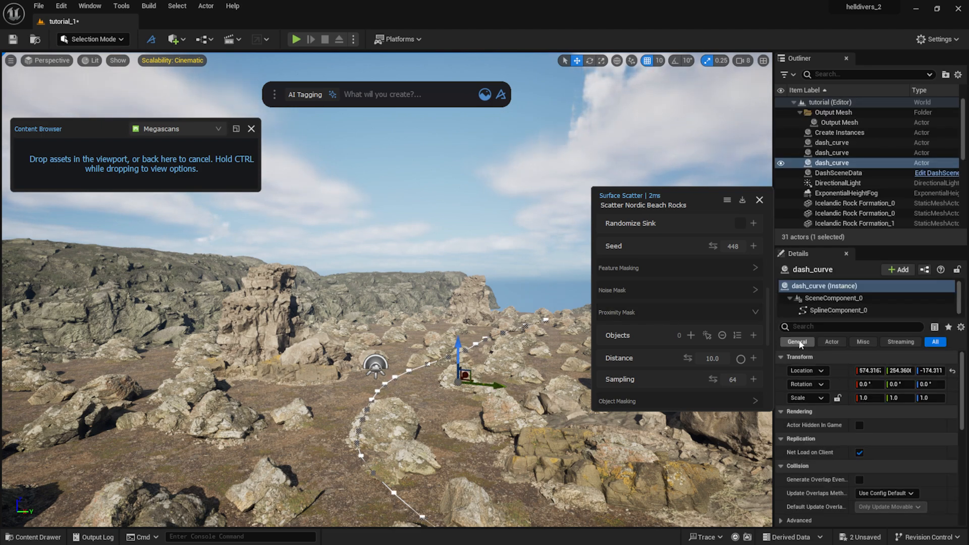
left_click(690, 335)
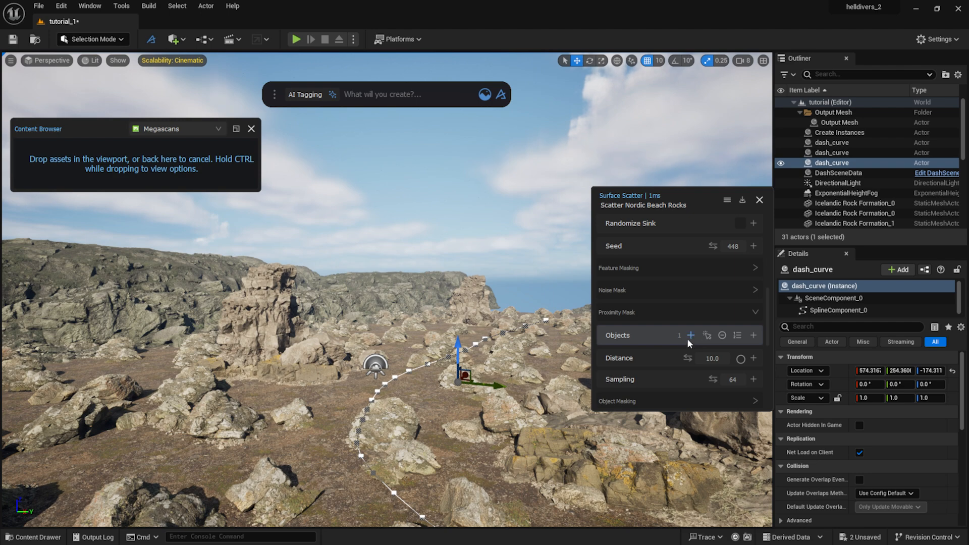
left_click(741, 359)
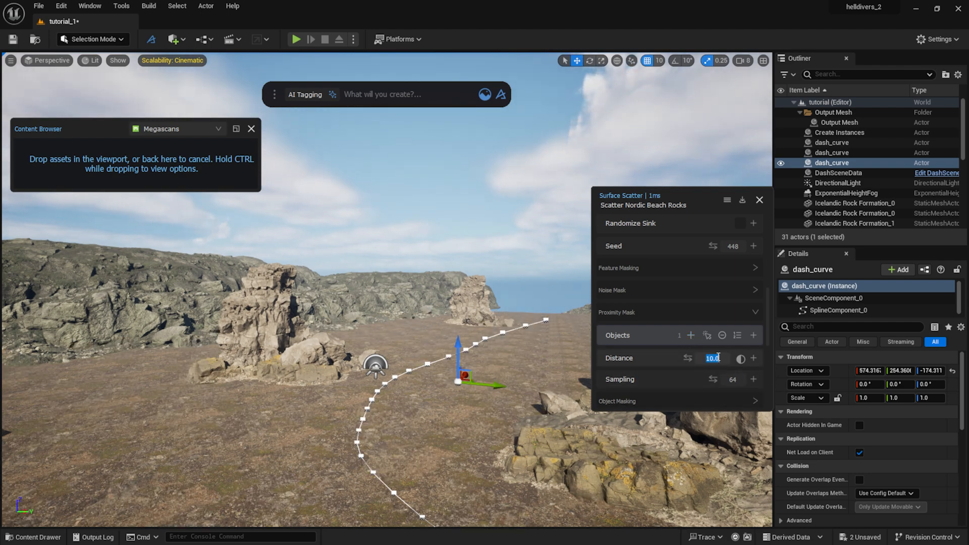
Step: Try proximity mask distances of 300 and 3000 and check the rock spread around the base modules
type("3")
key("Return")
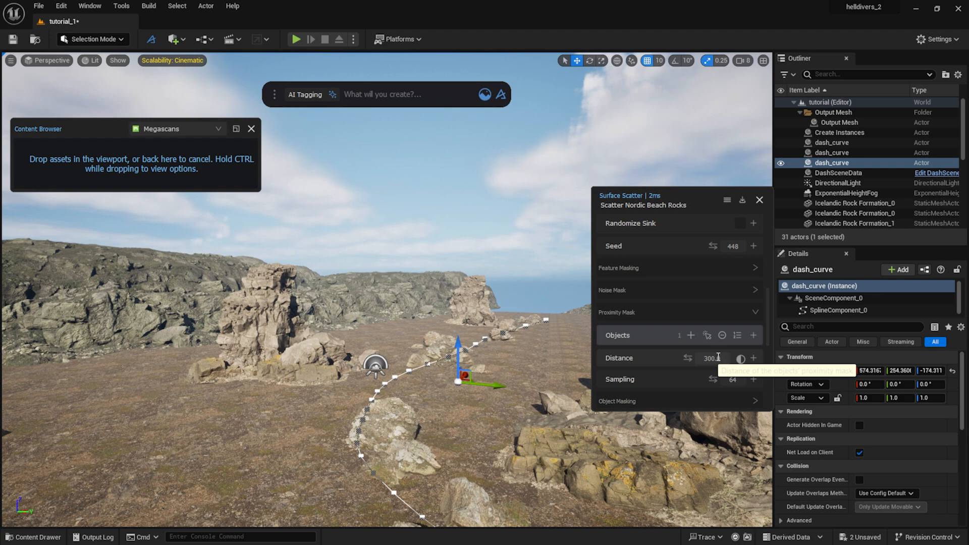
left_click(717, 358)
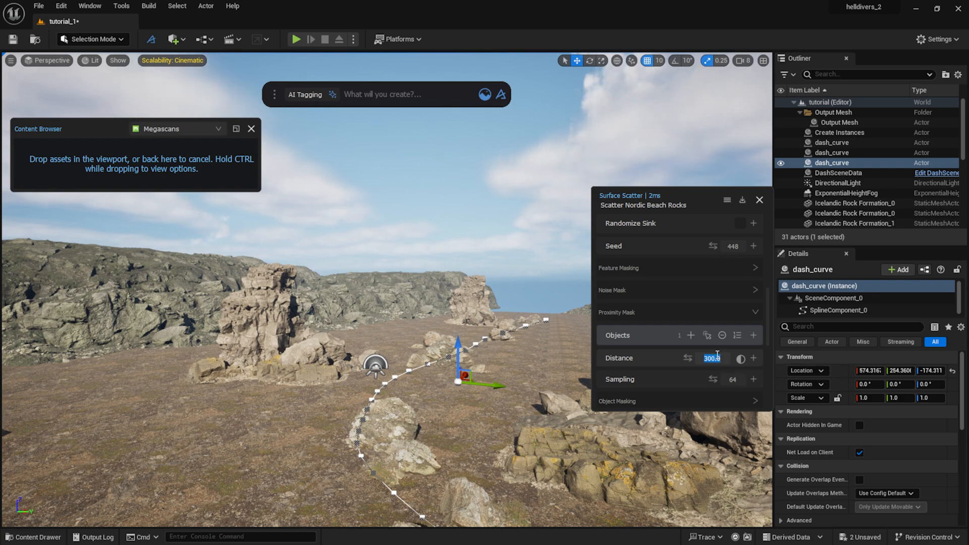
type("300")
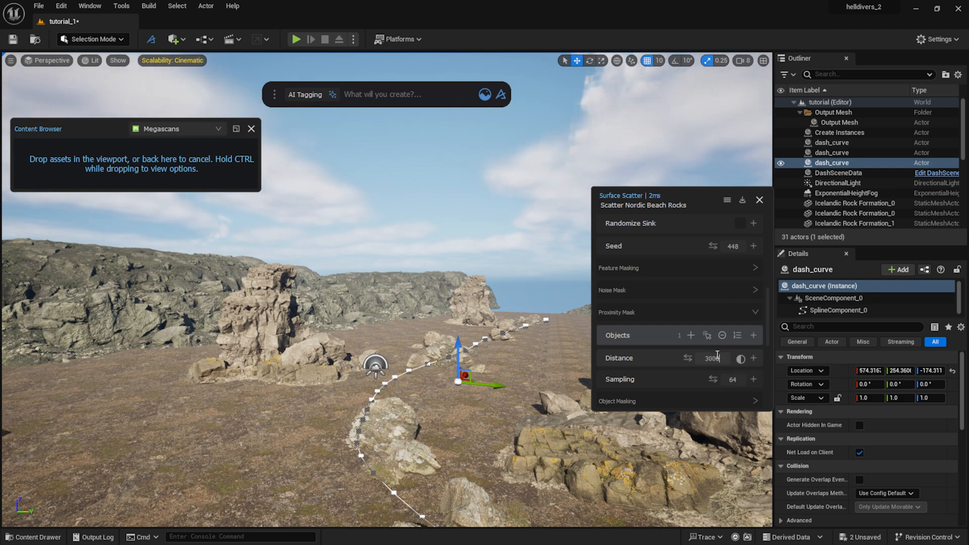
type("0")
key("s")
right_click_drag(491, 364, 462, 335)
Step: Set the beach rock scatter's proximity mask distance to 2000
left_click(712, 357)
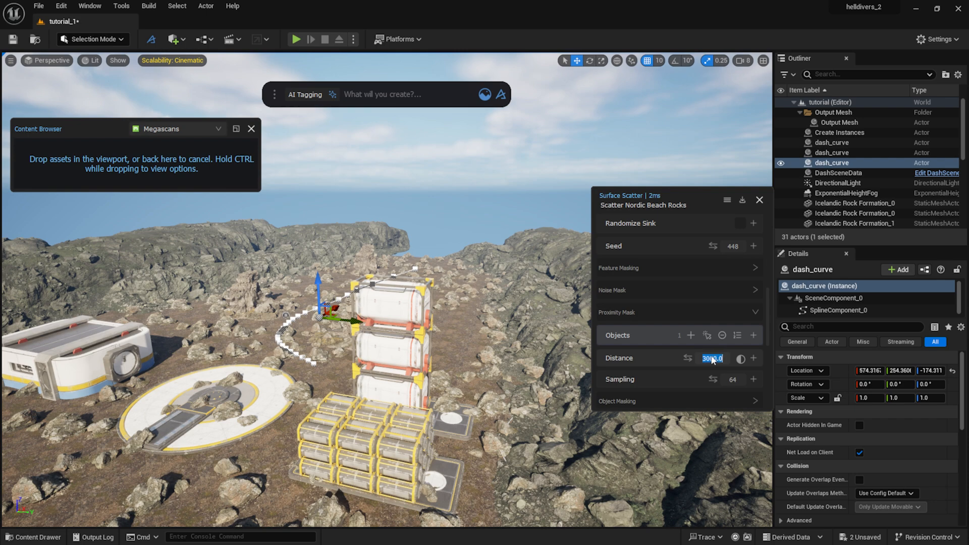
key("BackSpace")
type("2000")
key("Return")
left_click(712, 359)
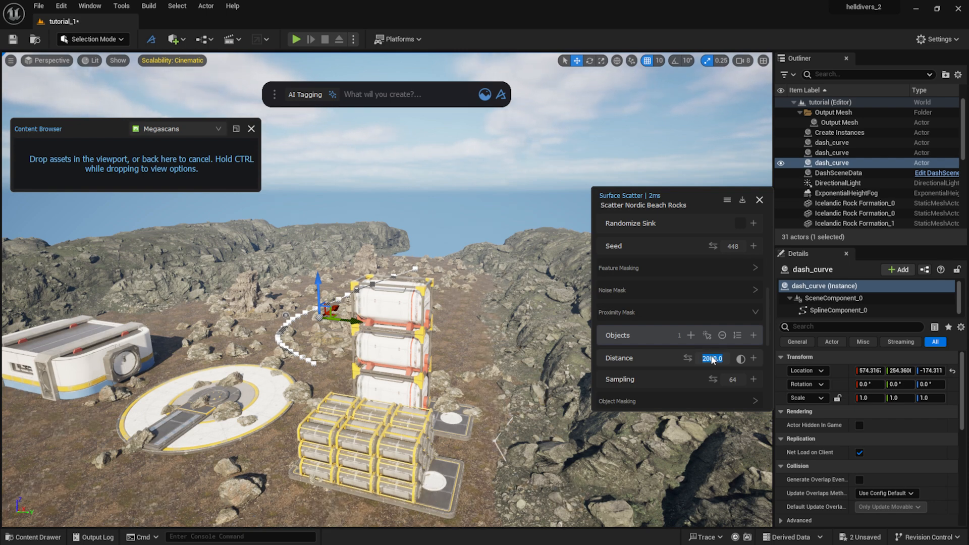
Step: Set the beach rock scatter's first proximity mask distance to 2500 and check the rocks along the curve
type("2500")
key("Return")
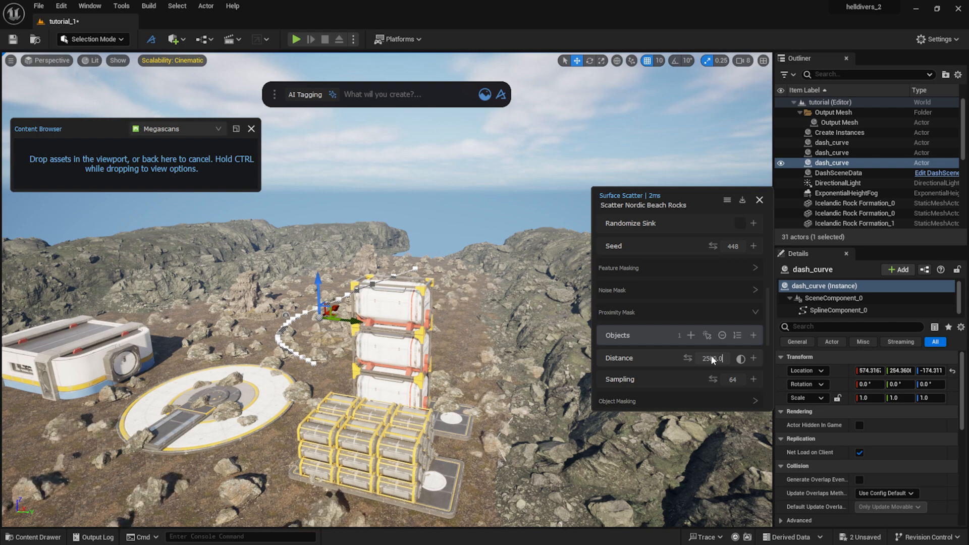
mouse_move(371, 257)
right_mouse_down()
mouse_move(370, 269)
mouse_move(369, 255)
right_mouse_up()
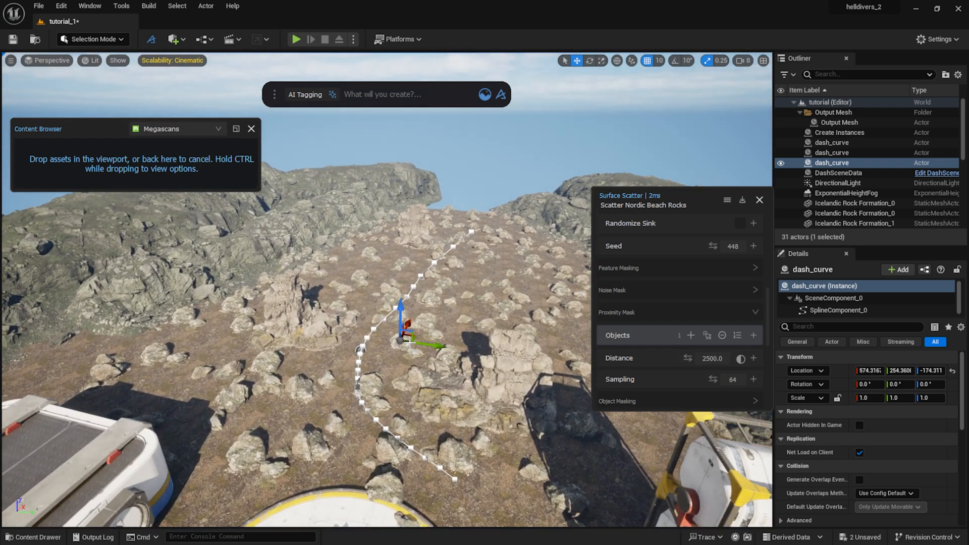
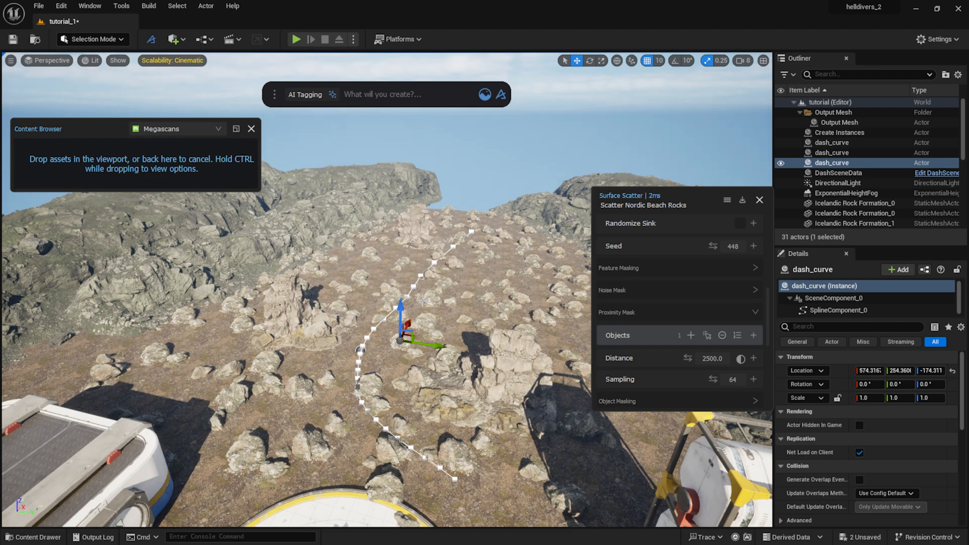
Step: Add the curve running between the rock formations to Proximity Mask 2 of the Nordic Beach Rocks scatter
left_click(392, 291)
mouse_move(393, 291)
right_mouse_down()
mouse_move(348, 294)
mouse_move(432, 297)
mouse_move(393, 302)
right_mouse_up()
key("w")
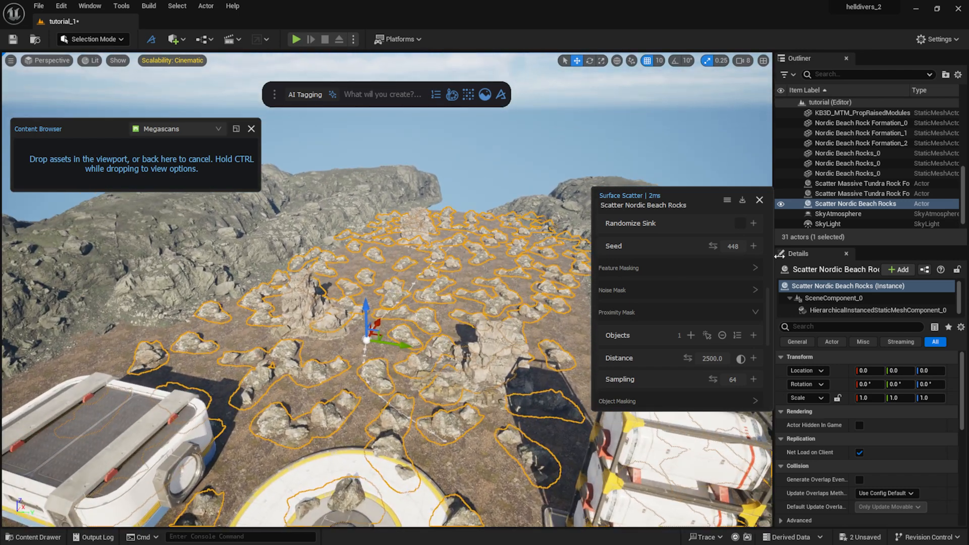
scroll(629, 282, "down", 5)
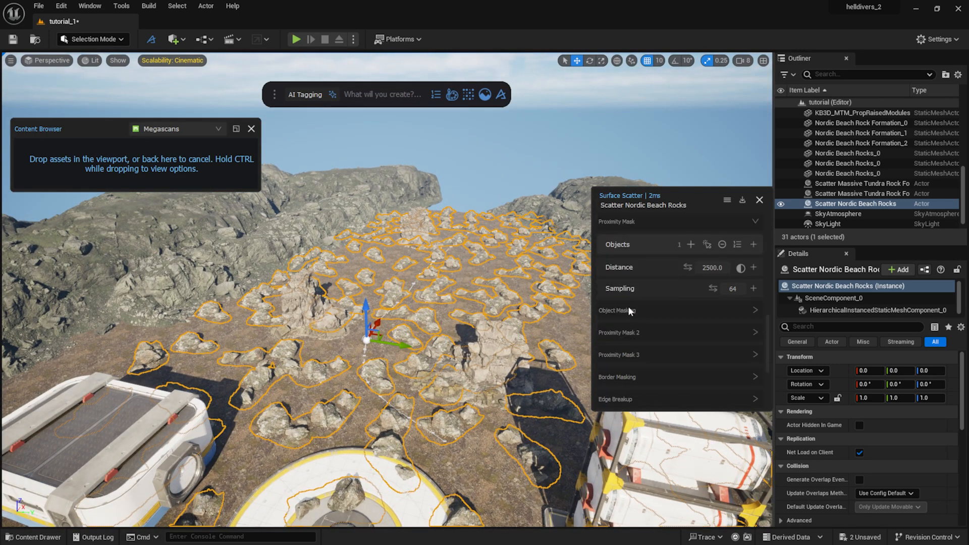
left_click(643, 276)
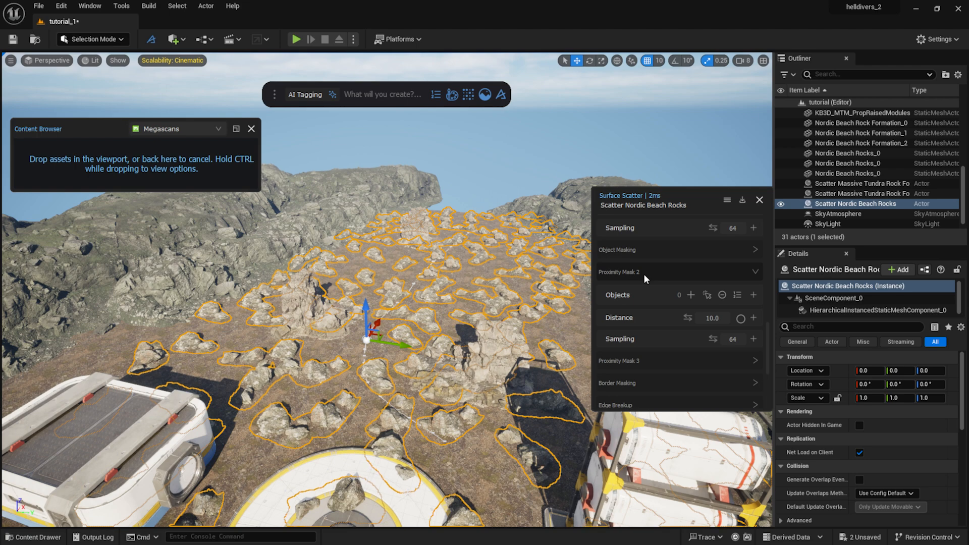
left_click(364, 357)
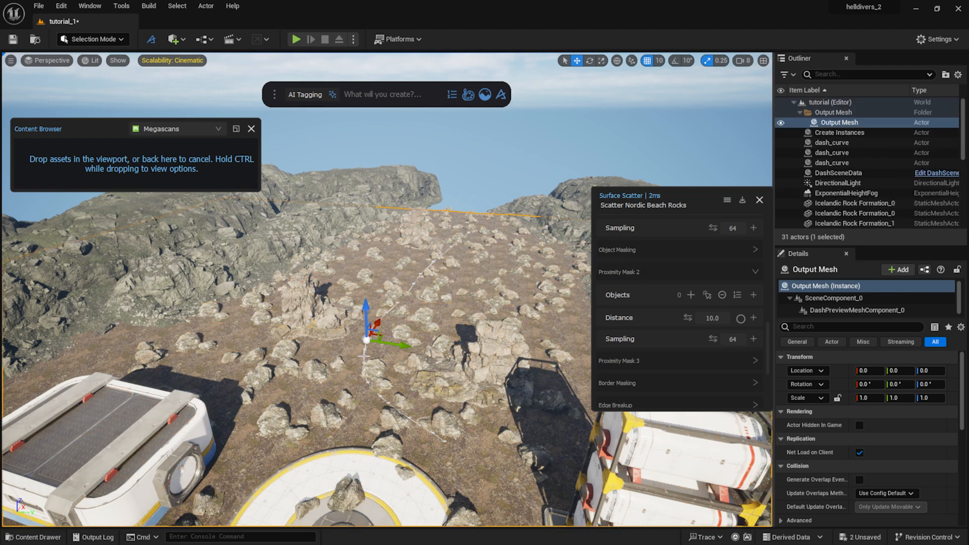
left_click(364, 357)
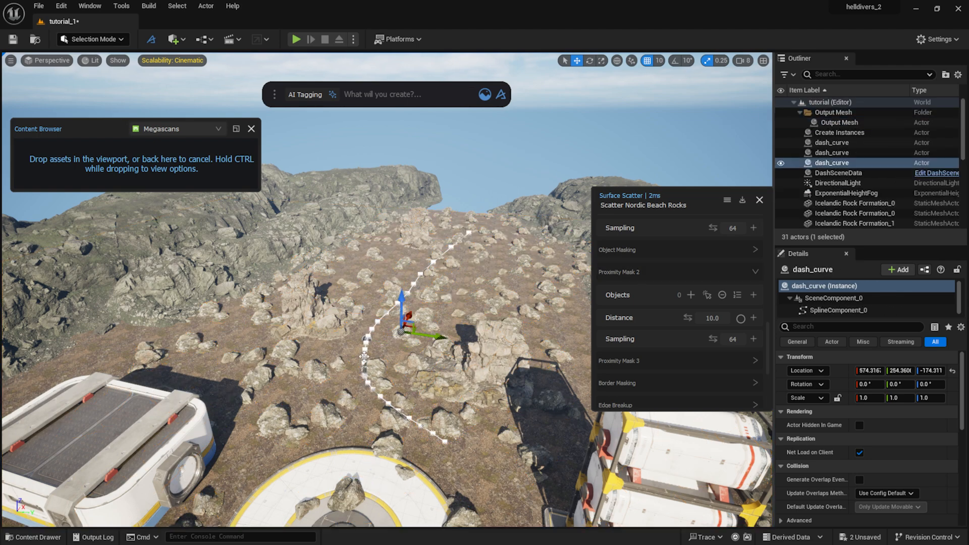
left_click(692, 296)
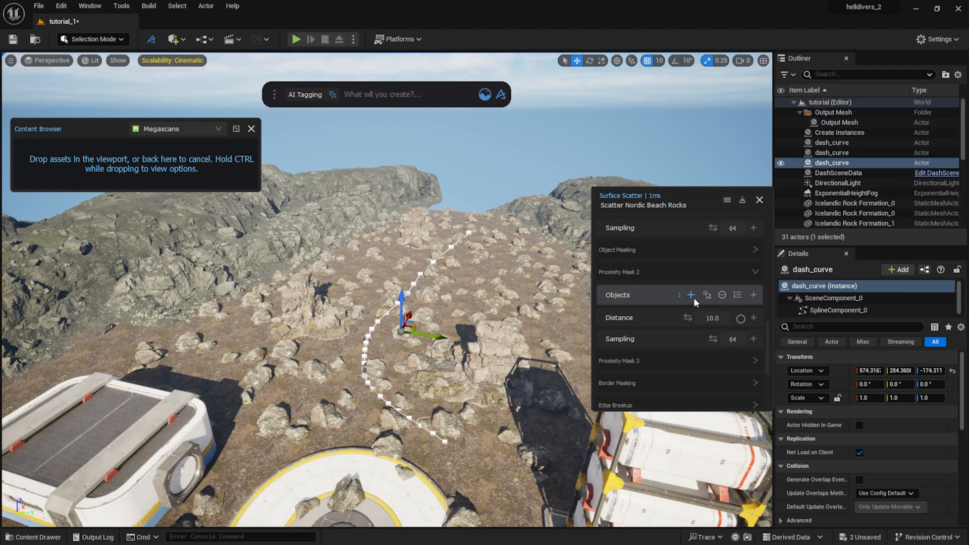
Step: Try a Proximity Mask 2 distance of 500, then settle on 400 to clear a narrower path along the curve
left_click(725, 320)
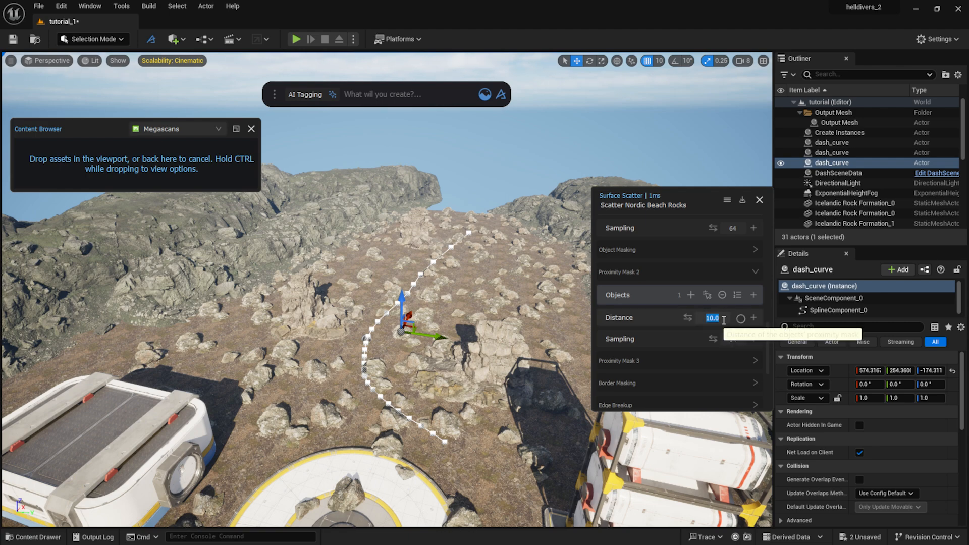
type("500")
key("Return")
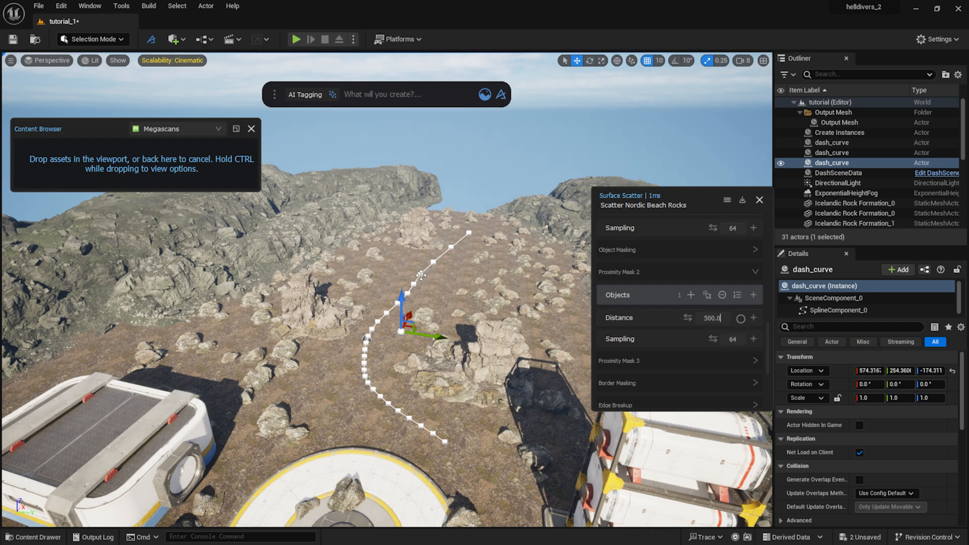
left_click(720, 317)
key("Return")
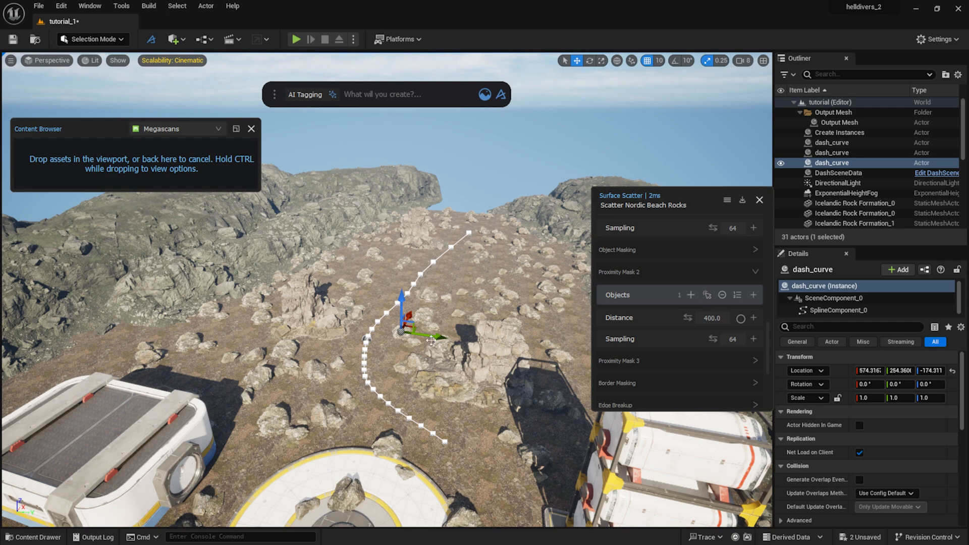
Step: Pull a middle point of the curve sideways toward the tall rock formation and extend the curve's far end toward the sea
left_click(364, 363)
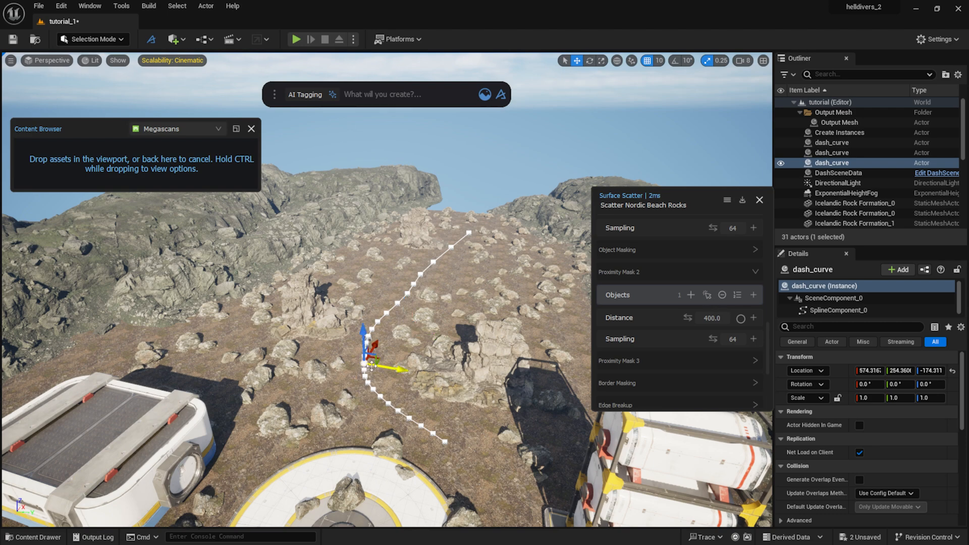
left_click_drag(382, 366, 331, 358)
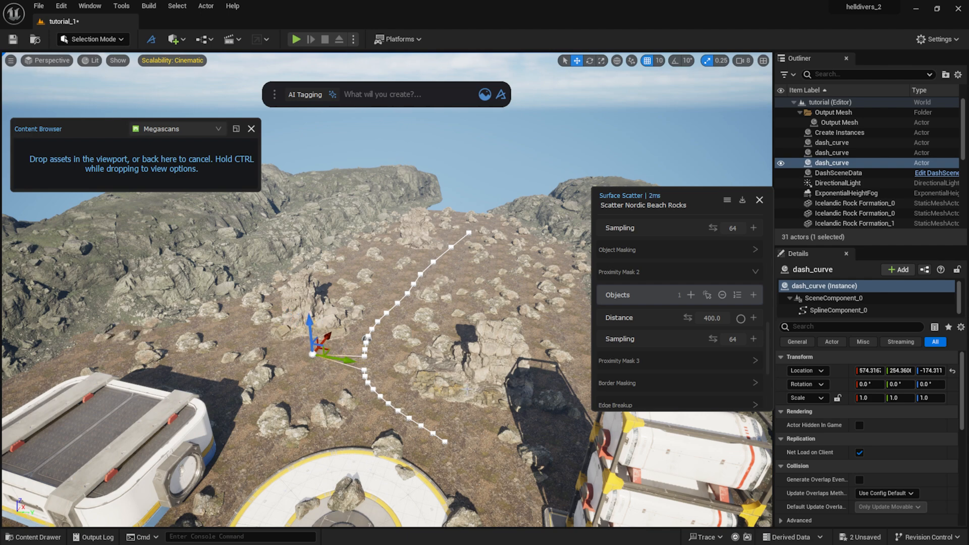
left_click(470, 232)
right_click_drag(470, 232, 454, 275)
key("d")
scroll(680, 313, "up", 1)
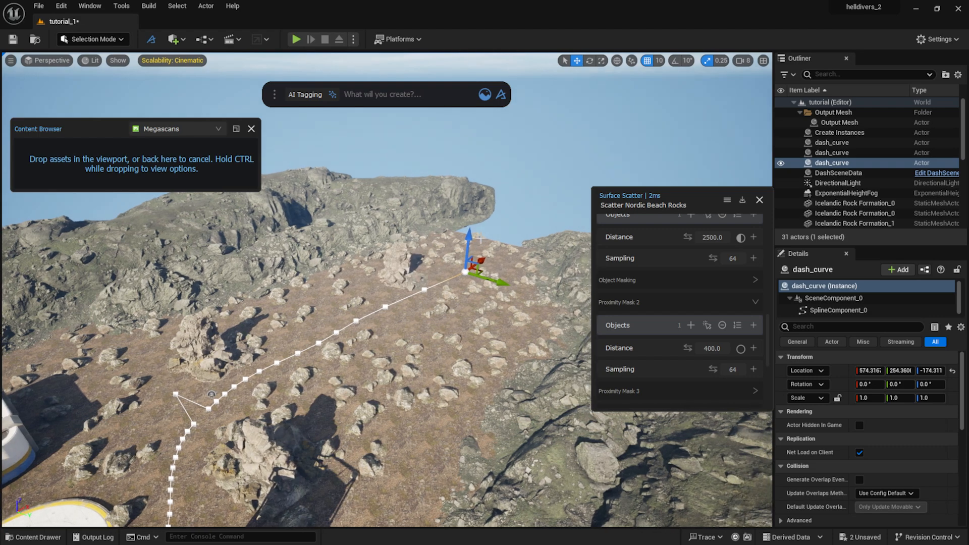
left_click_drag(482, 261, 514, 245)
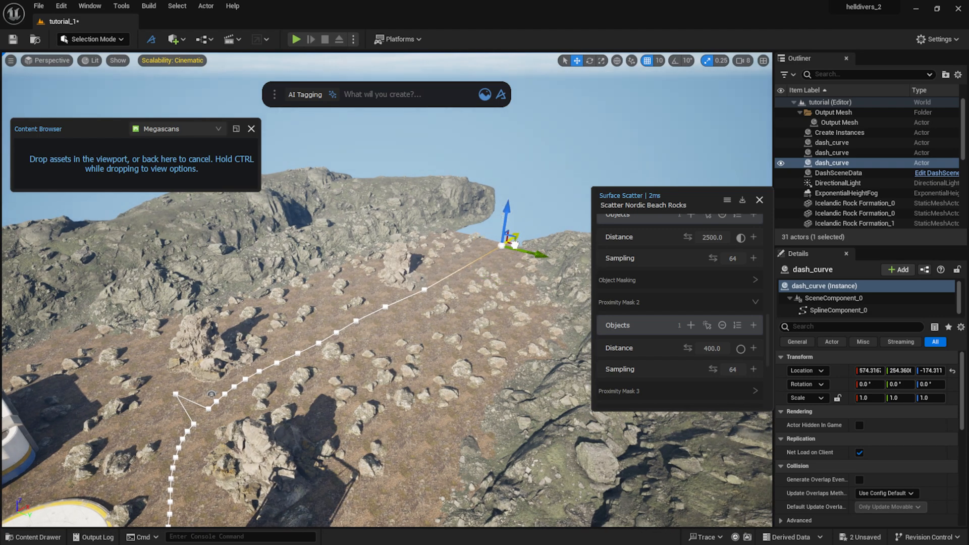
Step: Move two points near the curve's far end to opposite sides to make the path zigzag, and inspect the cleared ground
left_click(386, 306)
left_click_drag(407, 317, 460, 343)
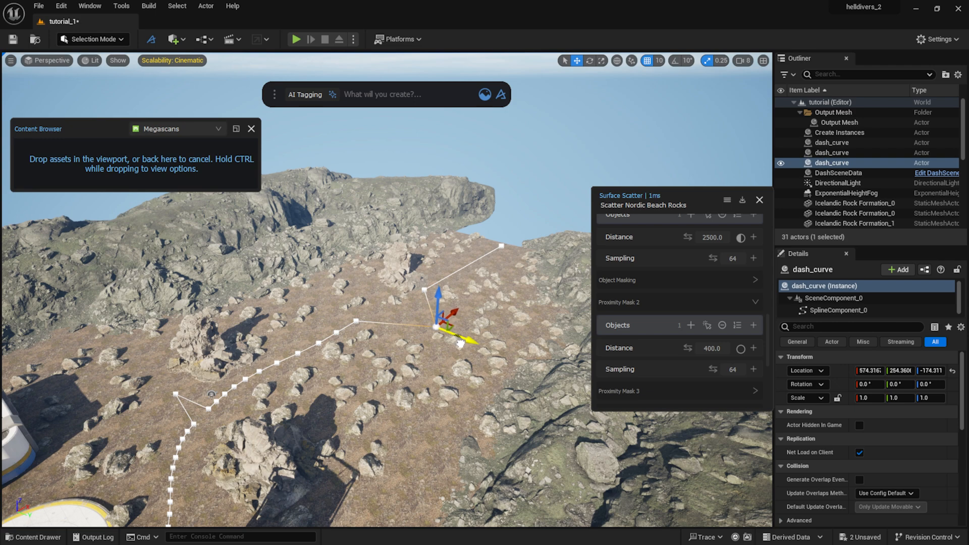
left_click(356, 321)
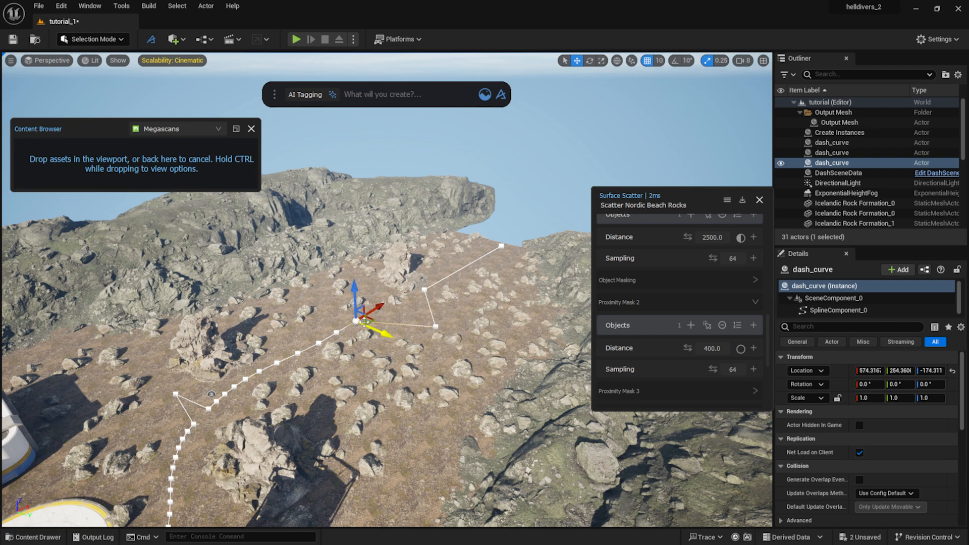
left_click_drag(378, 328, 340, 334)
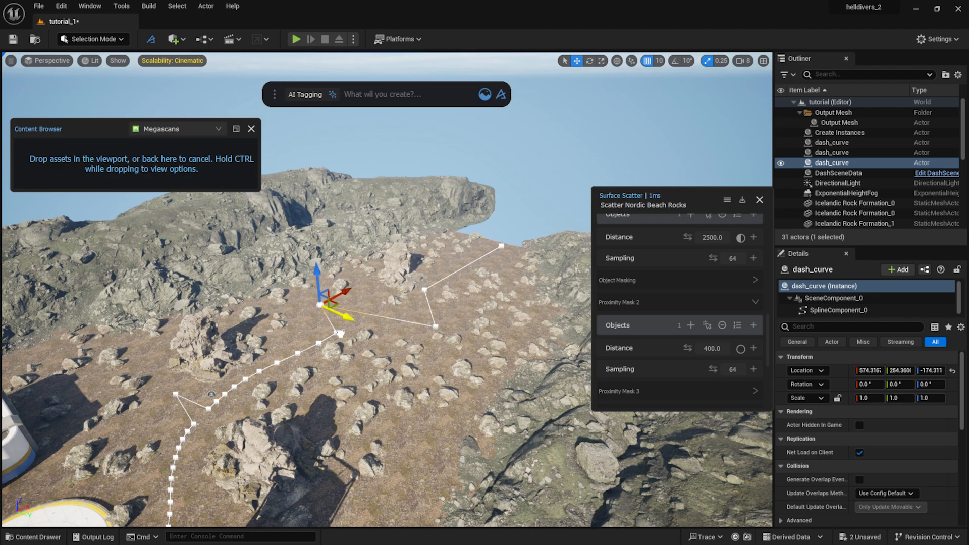
key("s")
right_click_drag(341, 334, 318, 323)
right_click_drag(401, 323, 460, 324)
key("w")
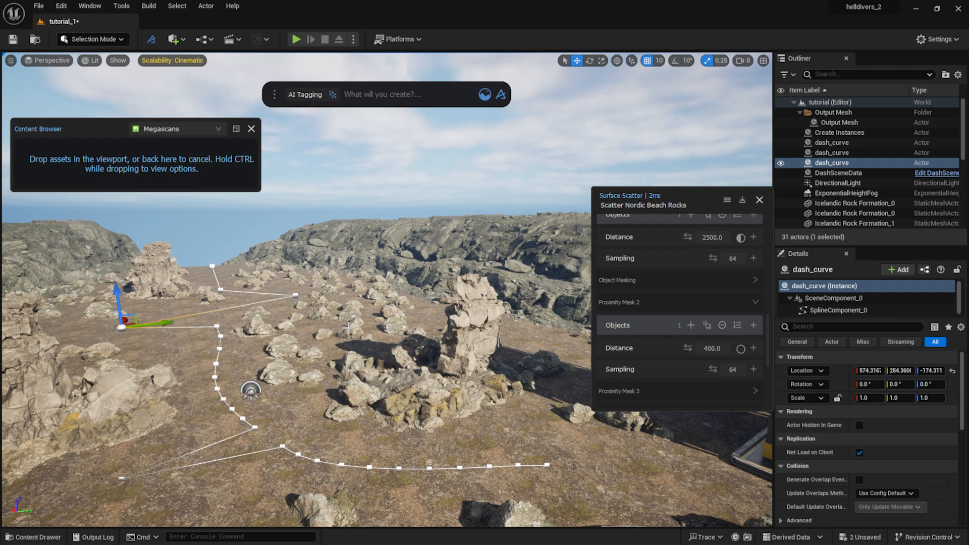
Step: Add the landing pad, the white building and the platforms under the stacked modules and tanks to Proximity Mask 3
key("s")
right_click_drag(348, 326, 402, 345)
left_click(208, 268)
left_click(317, 314, "shift")
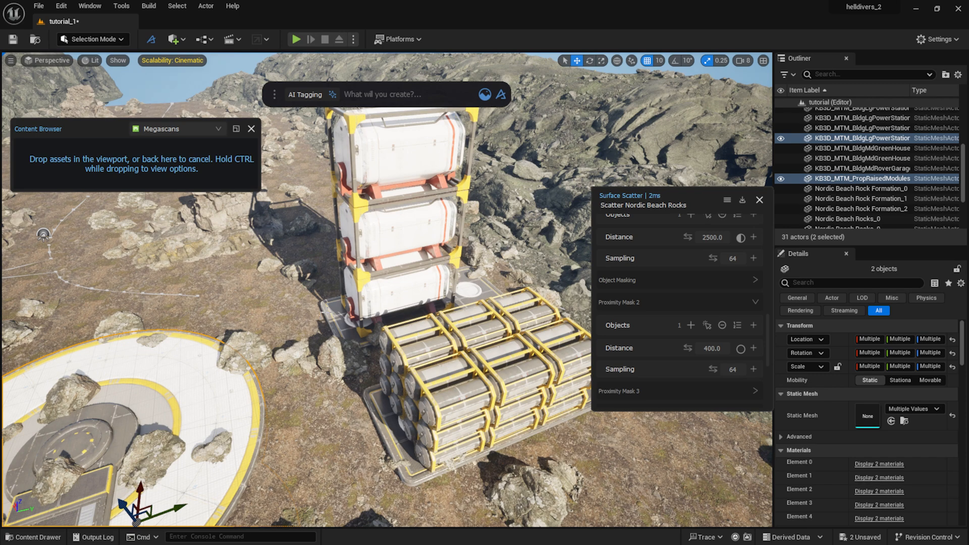
left_click(366, 400, "shift")
left_click(372, 404, "shift")
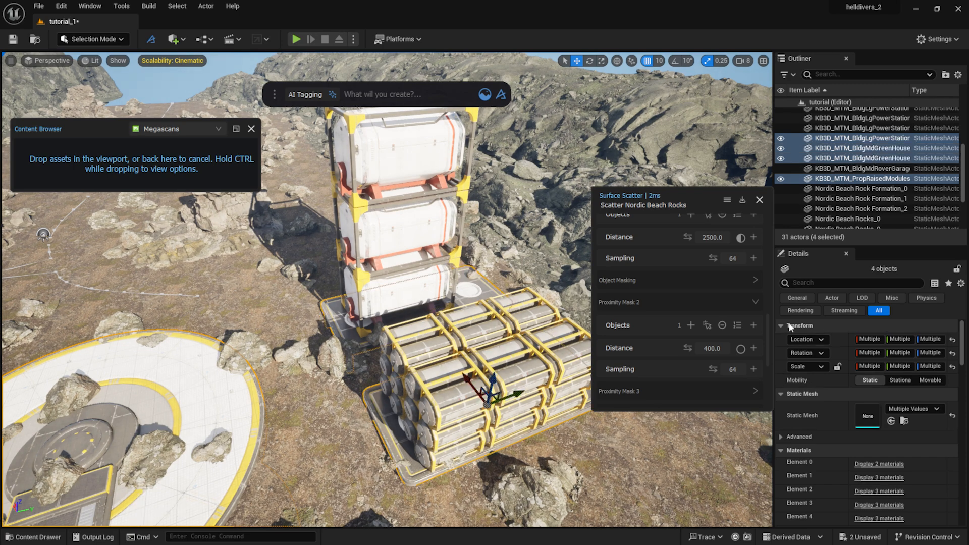
scroll(714, 330, "down", 3)
left_click(713, 334)
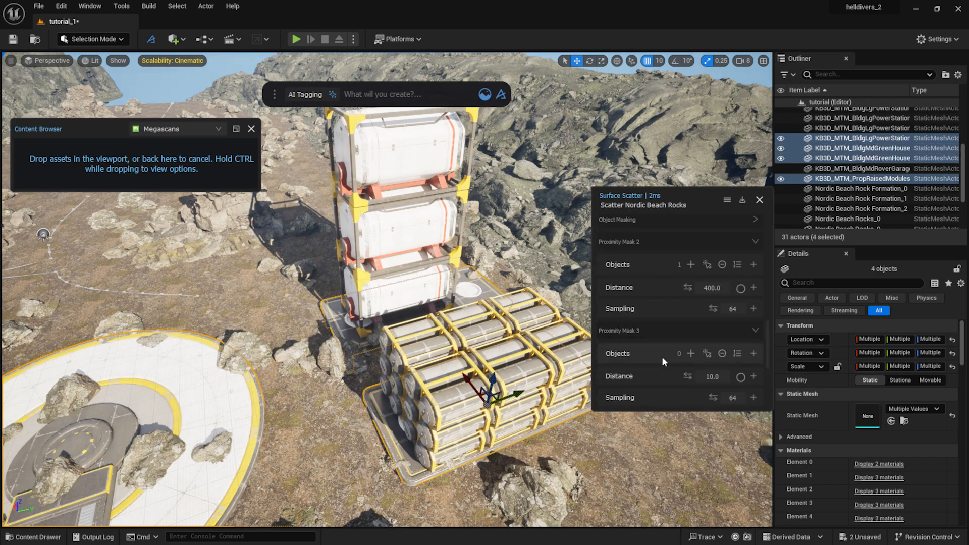
left_click(690, 354)
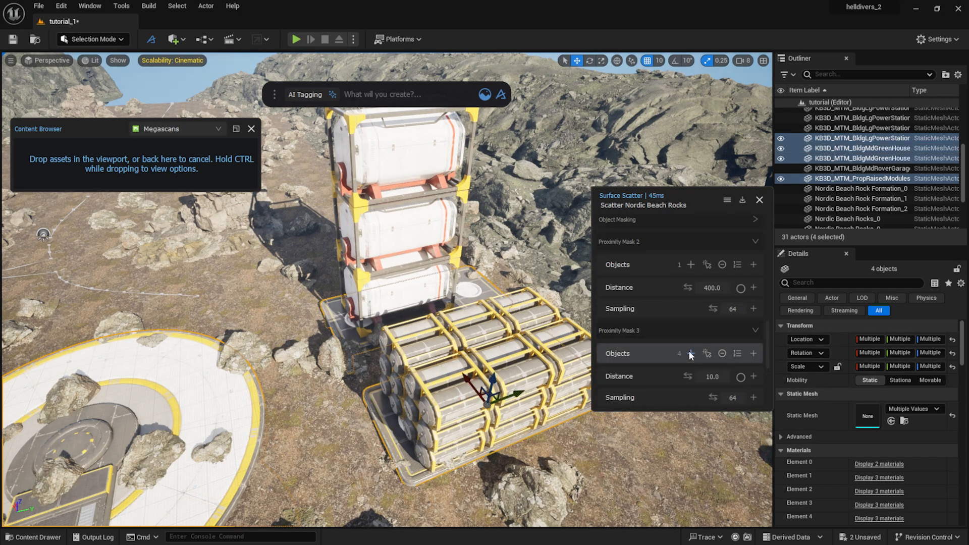
Step: Try a Proximity Mask 3 distance of 600, then increase it to 800 to keep rocks away from the base
left_click(724, 376)
type("600")
key("Return")
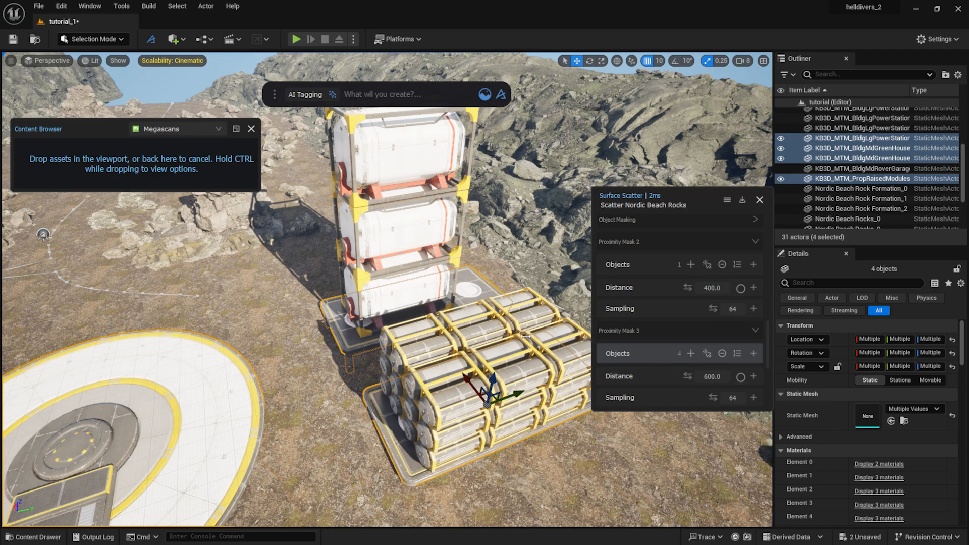
mouse_move(336, 318)
right_mouse_down()
mouse_move(242, 298)
mouse_move(308, 303)
mouse_move(336, 317)
right_mouse_up()
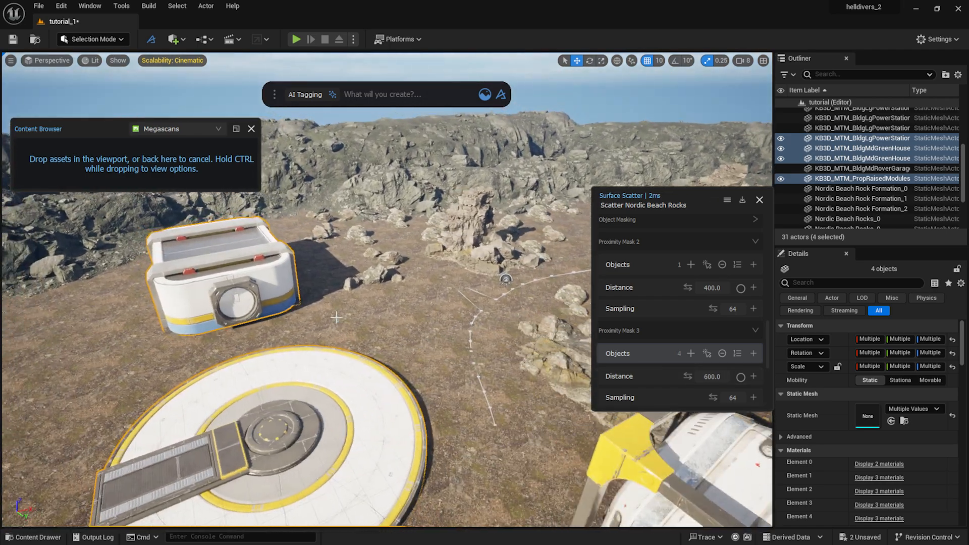
left_click_drag(687, 376, 775, 376)
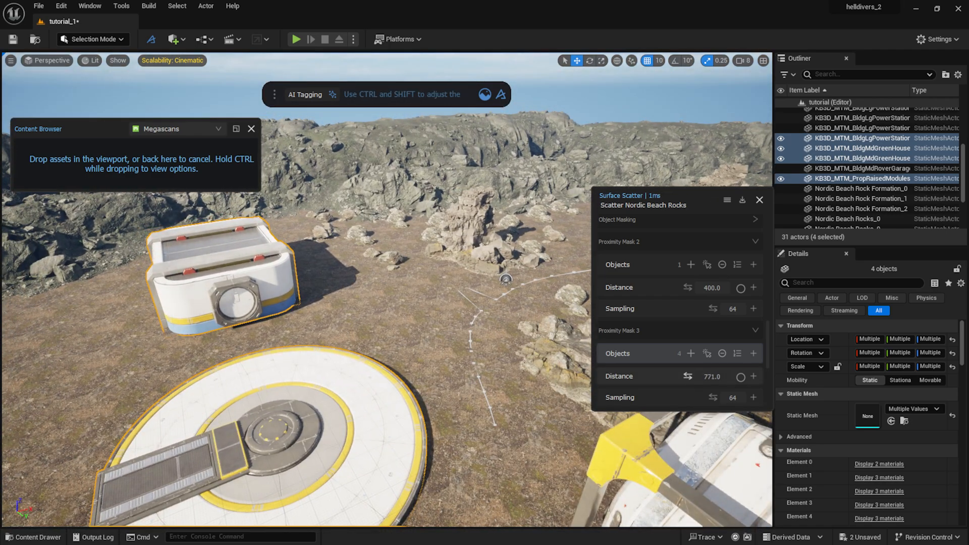
left_click(719, 378)
type("800")
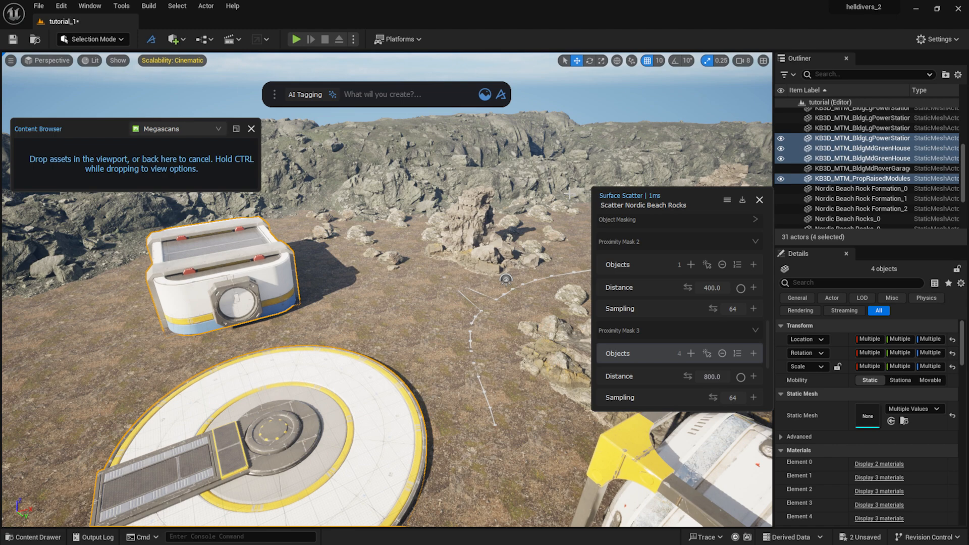
Step: Close the Content Browser and examine the rock distribution around the base structures and along the curve path
right_click_drag(571, 193, 409, 316)
left_click(251, 130)
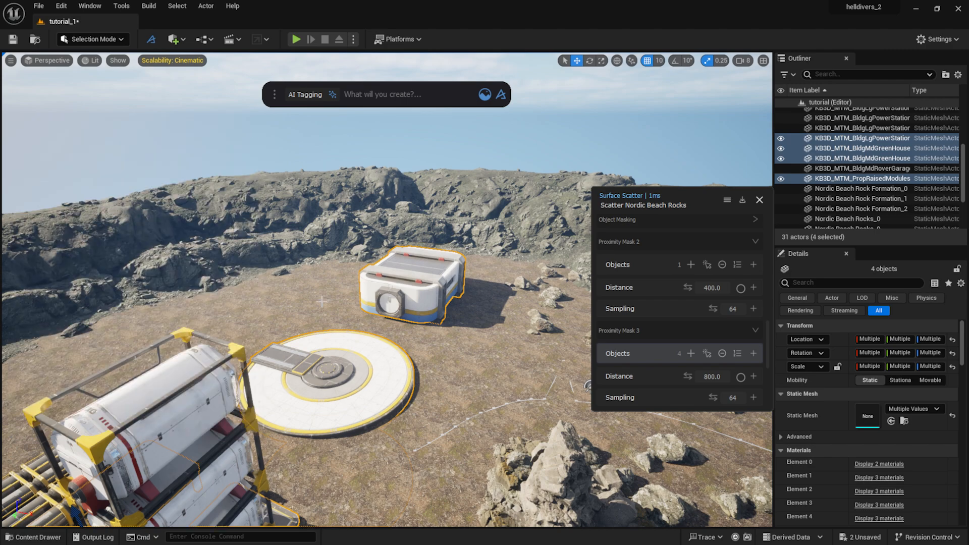
right_click_drag(514, 334, 549, 309)
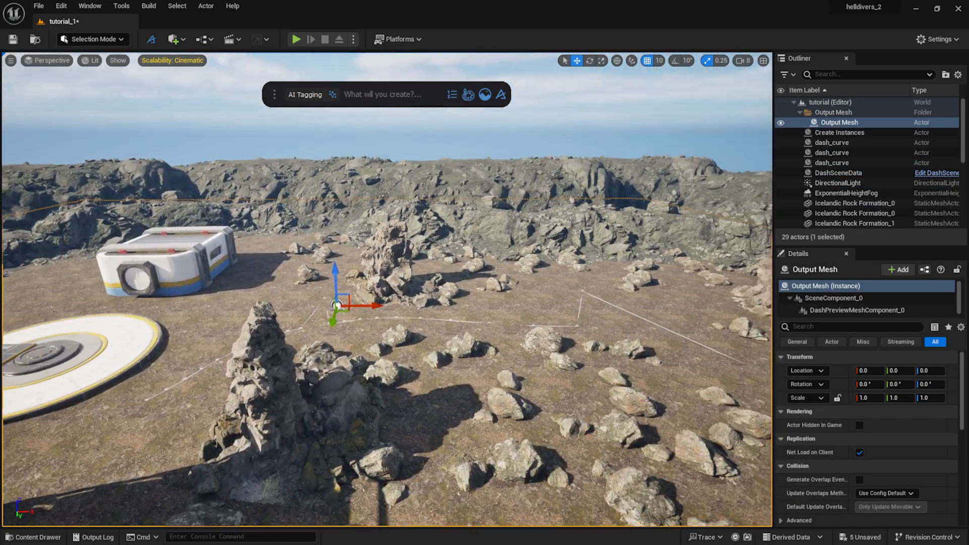
right_click_drag(387, 289, 439, 296)
mouse_move(576, 382)
right_mouse_down()
mouse_move(525, 378)
mouse_move(576, 382)
right_mouse_up()
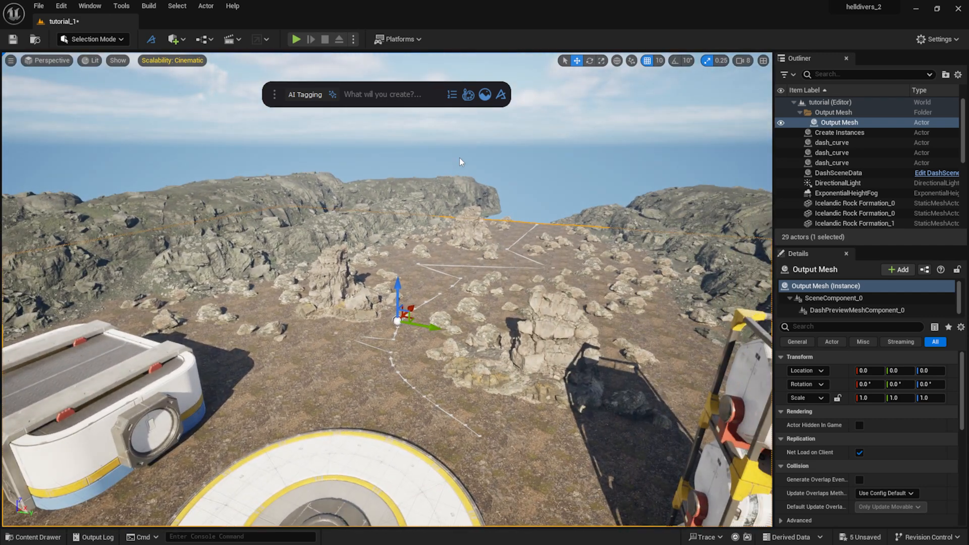
Step: Surface-scatter the Nordic Beach Rock Formation asset from the Megascans beach rock results across the ground with a max scale of 4
left_click(485, 96)
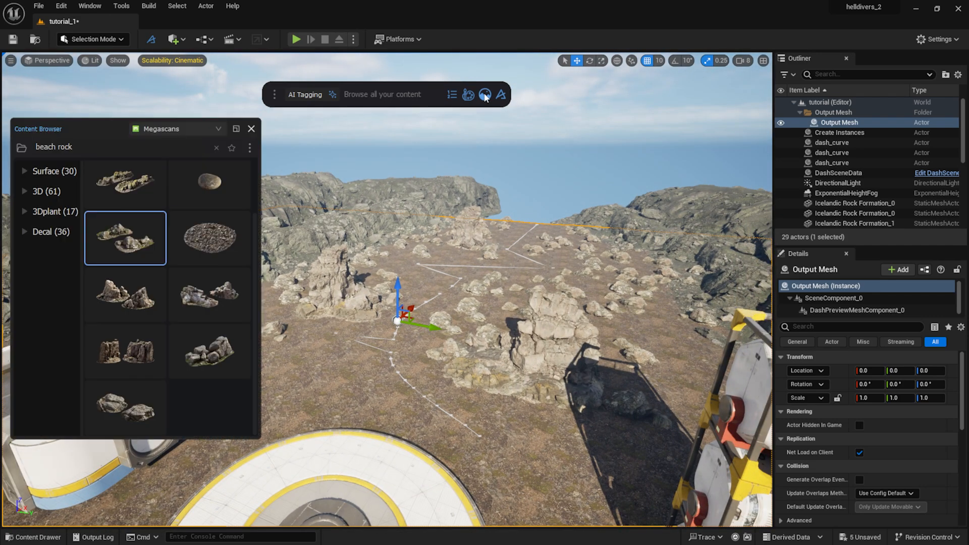
left_click(143, 197)
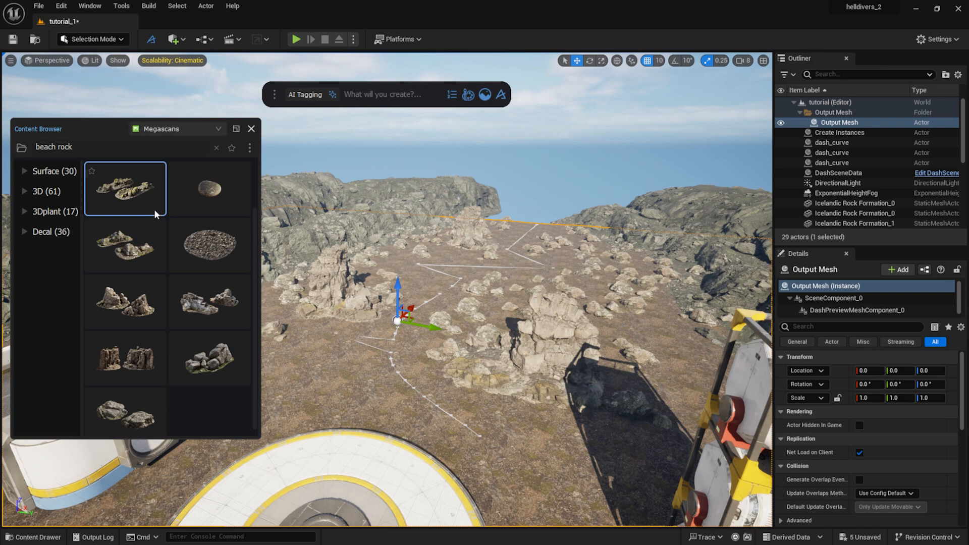
mouse_move(139, 188)
left_mouse_down()
mouse_move(353, 334)
mouse_move(318, 392)
mouse_move(349, 384)
left_mouse_up()
left_click(377, 410)
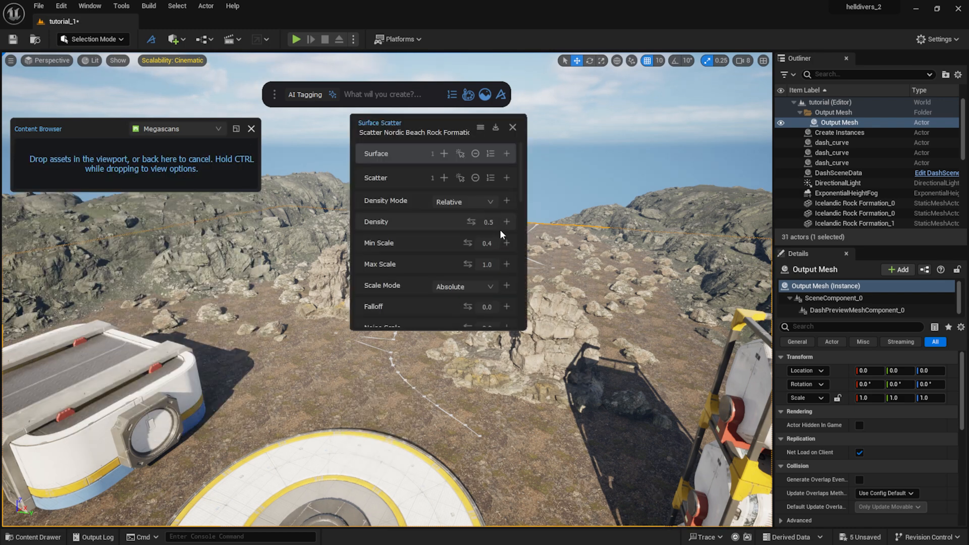
type("4")
key("Return")
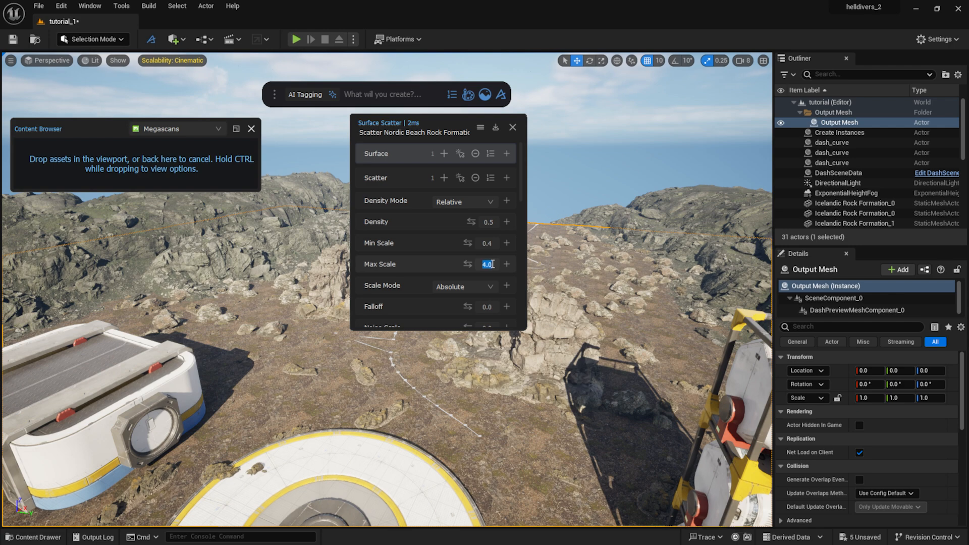
Step: Try a max scale of 5, then 6, together with a min scale of 2 on the Nordic Beach Rock Formation scatter
type("5")
key("Return")
left_click(492, 264)
type("6")
key("Return")
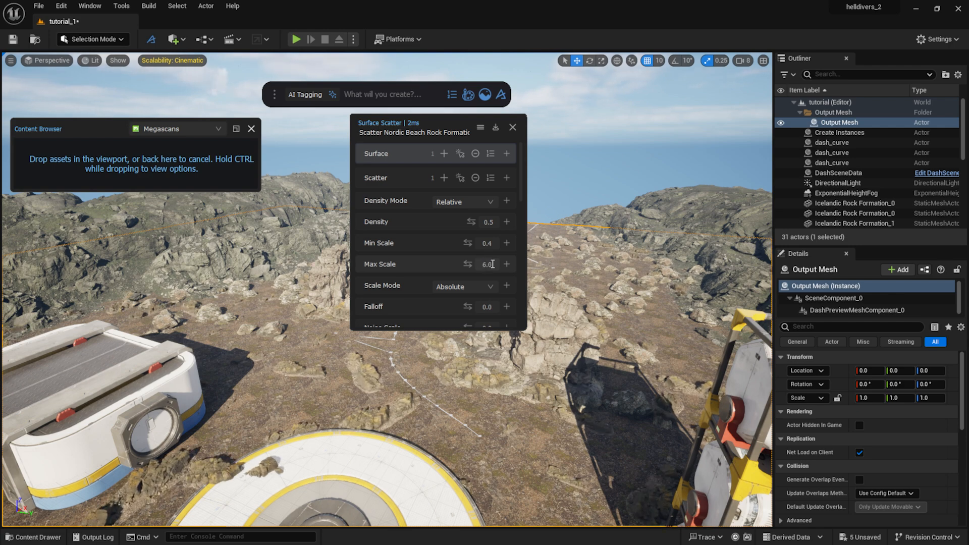
left_click(490, 243)
type("2")
key("Return")
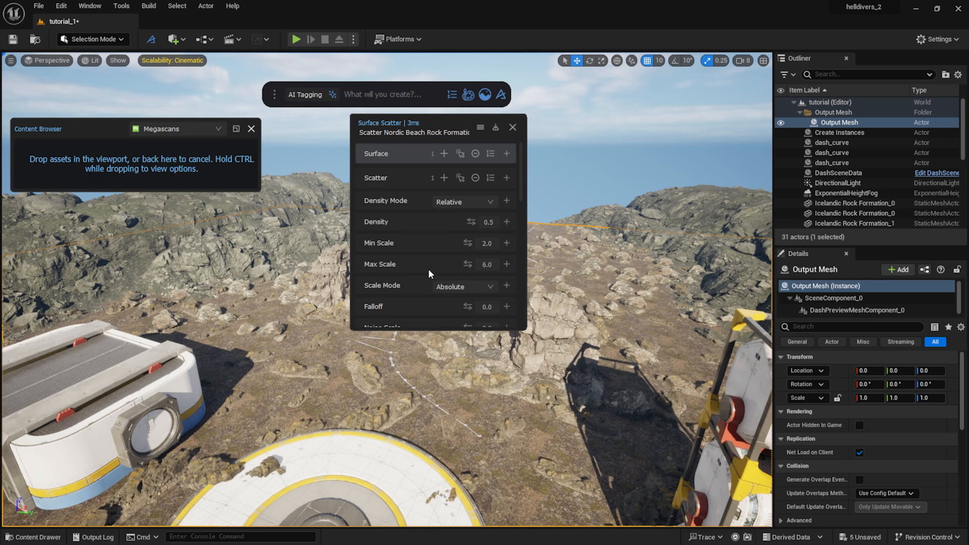
Step: Break up the beach rock scatter with the Noise Mask, setting Breakup to 0.45 and Breakup Scale to 0.86
scroll(441, 266, "down", 5)
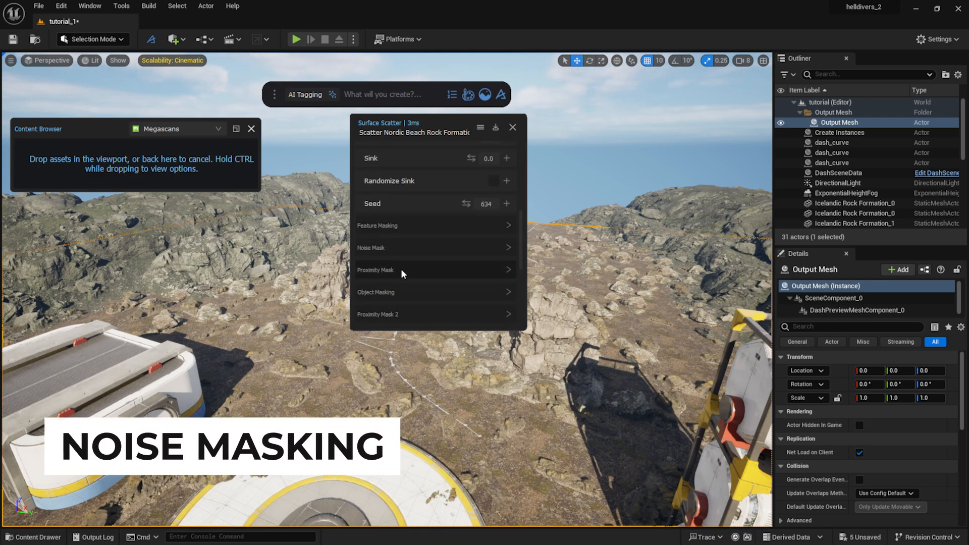
left_click(402, 248)
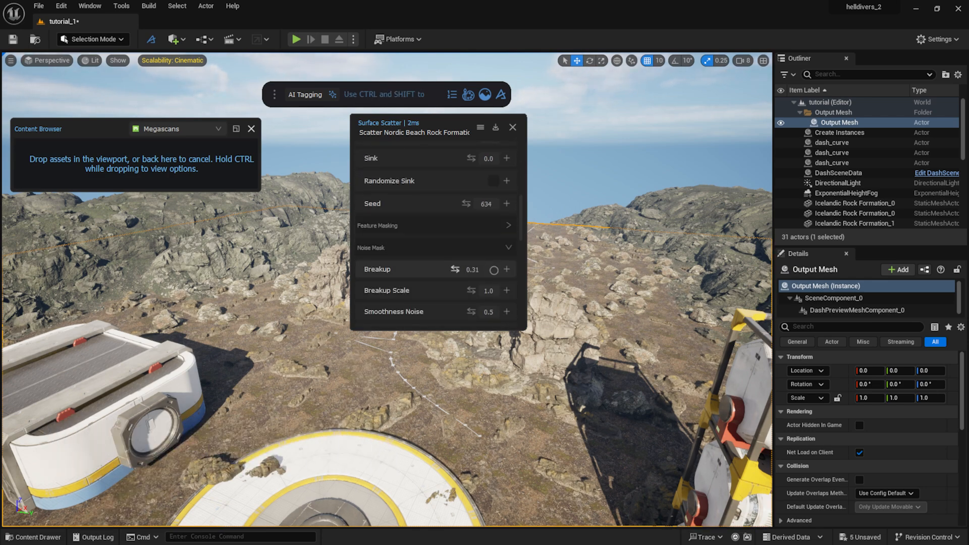
left_click_drag(455, 270, 468, 290)
scroll(441, 252, "down", 3)
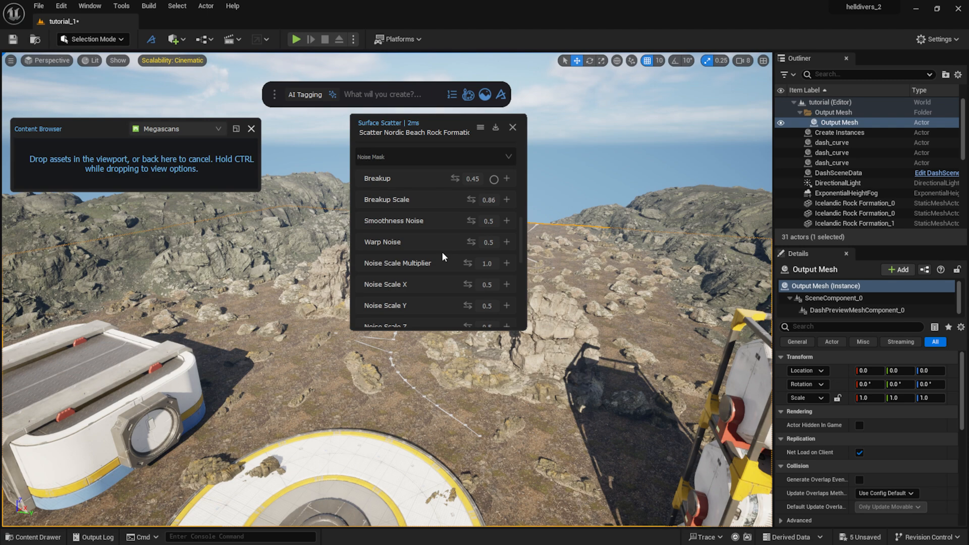
Step: Set the beach rock scatter's min scale to 4 and max scale to 8, and its noise mask Breakup to 0.57
scroll(441, 251, "up", 3)
left_click(492, 243)
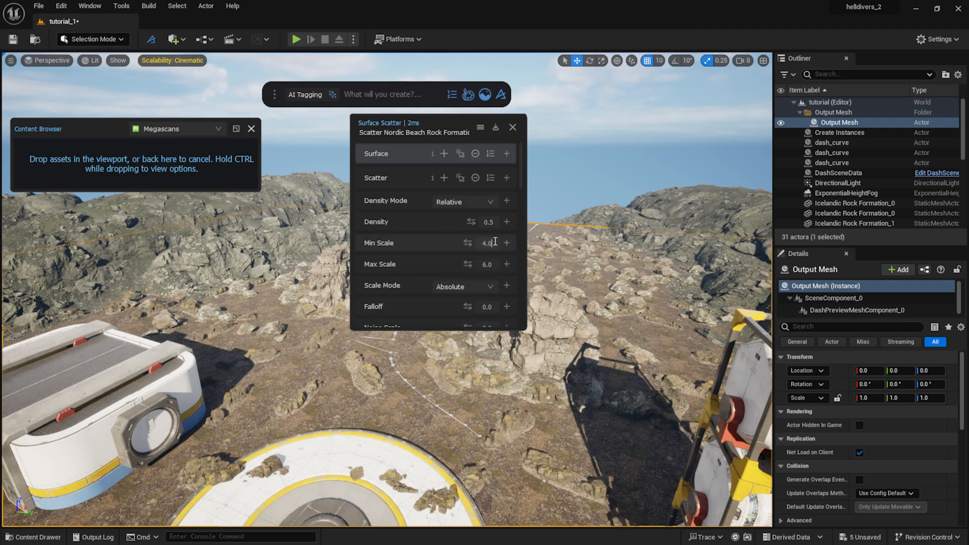
left_click(492, 265)
type("8.0")
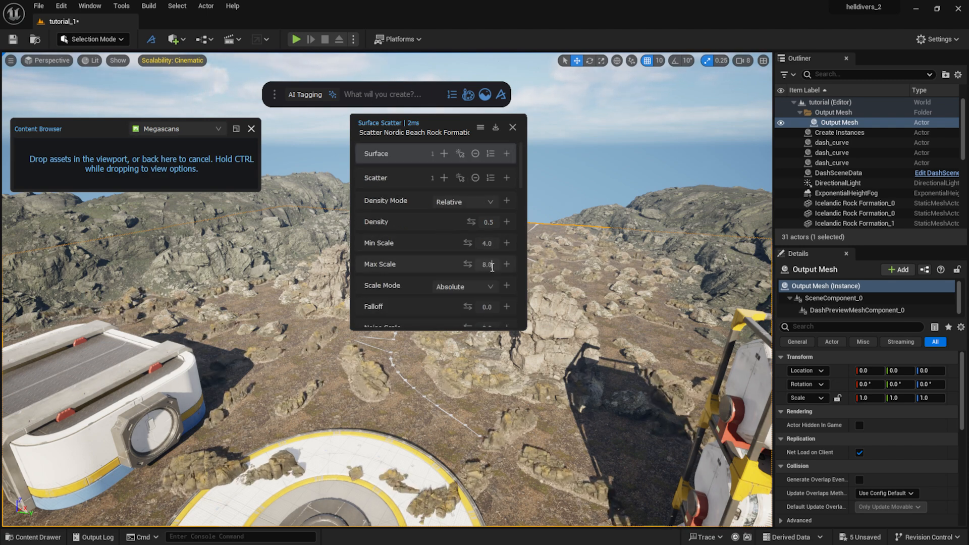
scroll(430, 283, "down", 7)
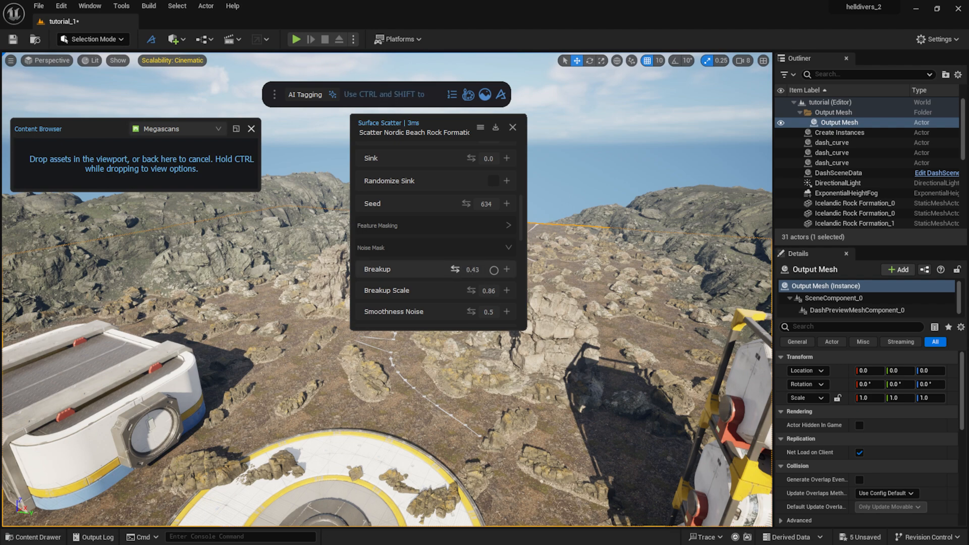
left_click_drag(455, 269, 462, 269)
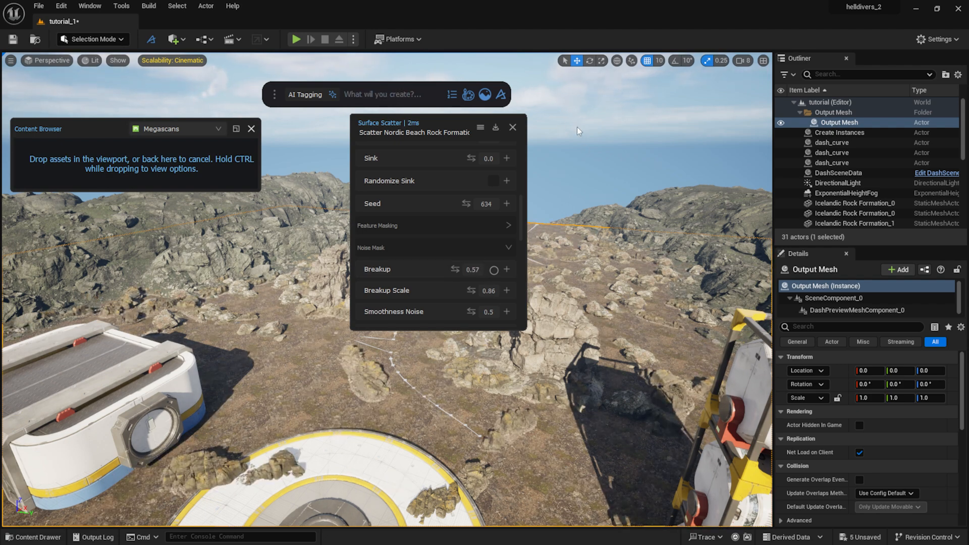
Step: Add the path curve to the beach rock scatter's Proximity Mask, invert the mask and set its distance to 3000
left_click(412, 386)
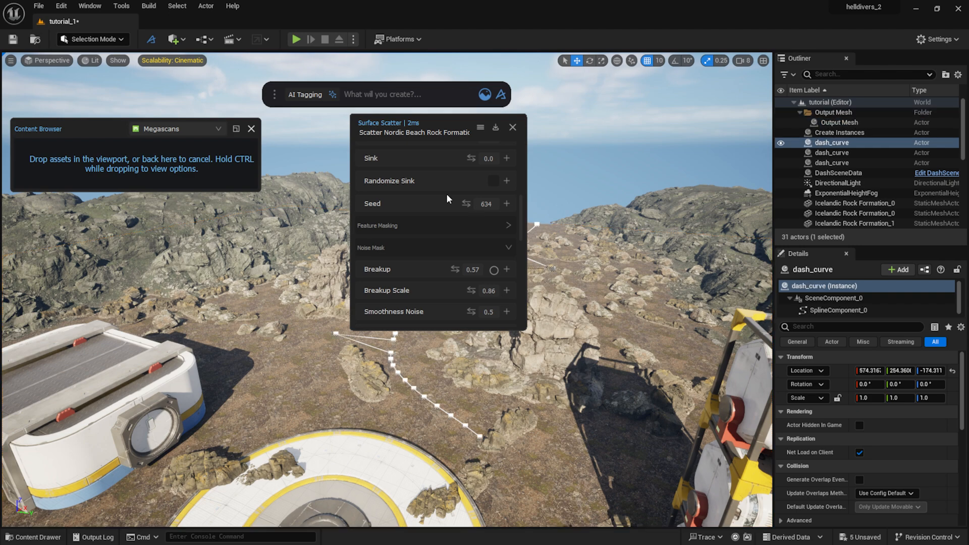
scroll(444, 199, "down", 5)
left_click(438, 228)
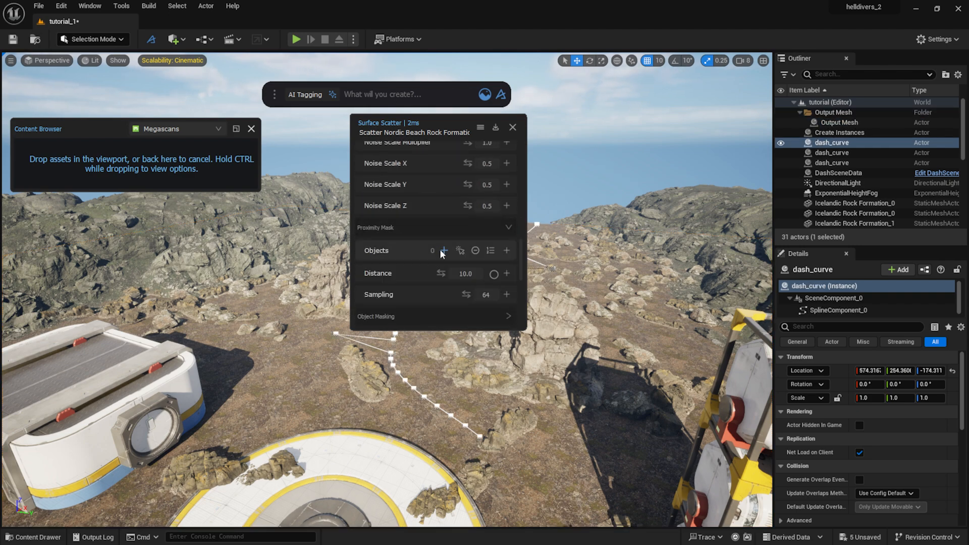
left_click(443, 251)
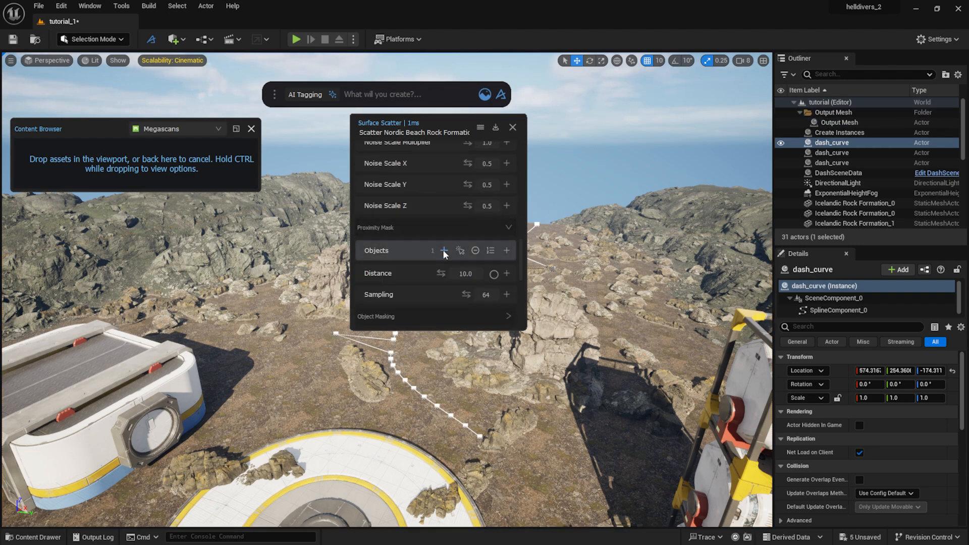
left_click(494, 274)
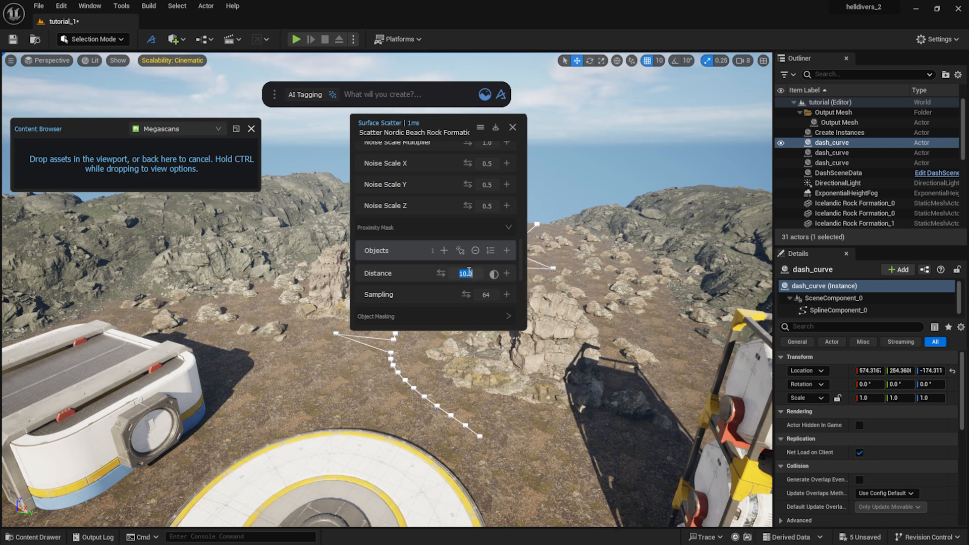
left_click(469, 273)
type("3000")
key("Return")
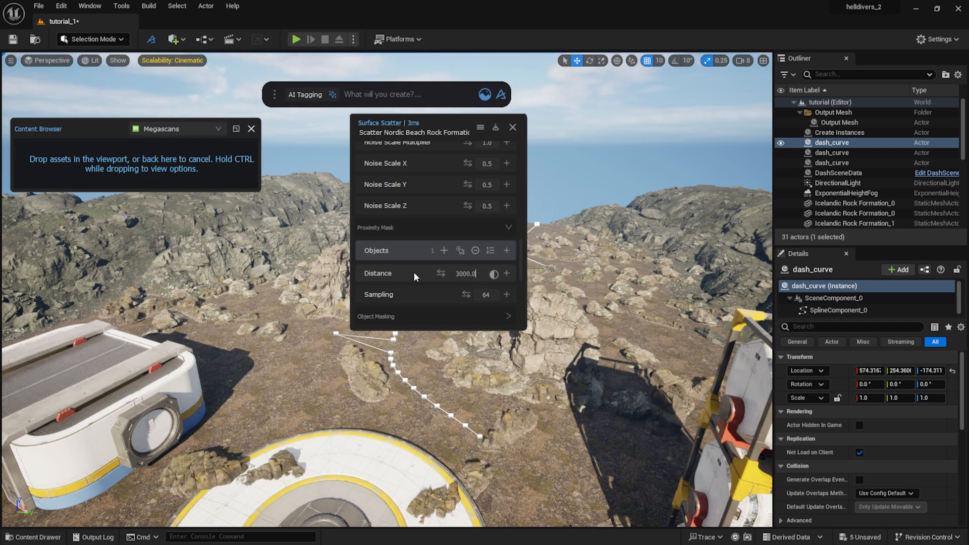
Step: Add the same path curve to Proximity Mask 2 with a distance of 400 to clear rocks off the path
scroll(421, 265, "down", 3)
left_click(413, 390)
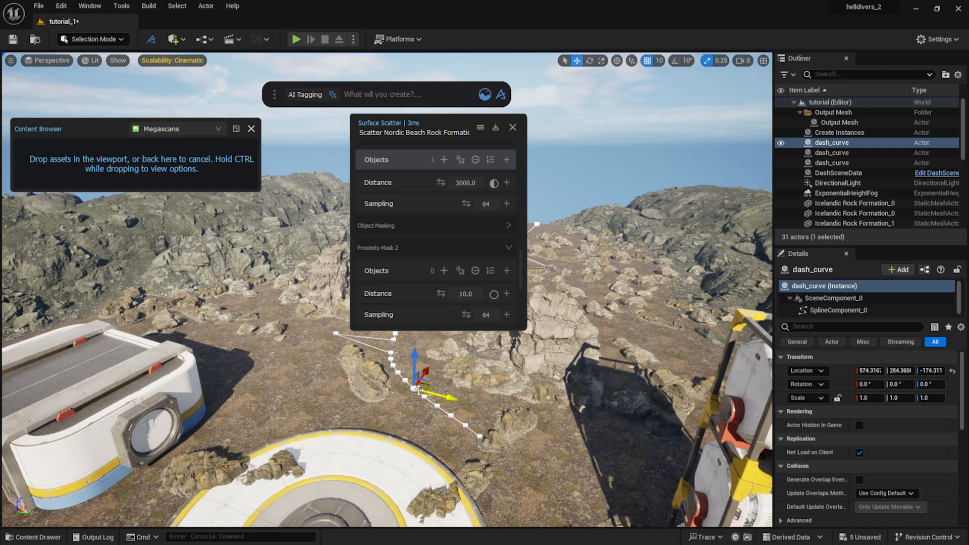
left_click(444, 270)
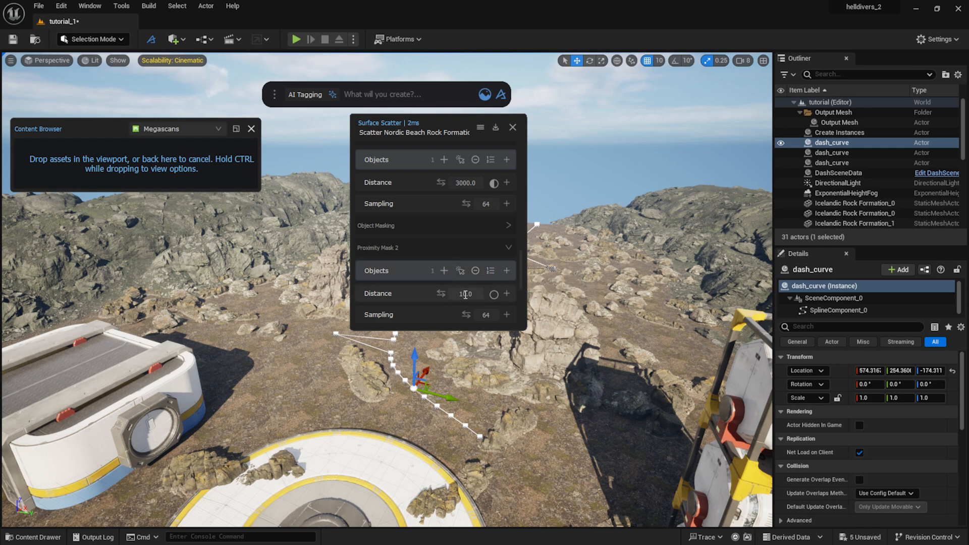
key("Return")
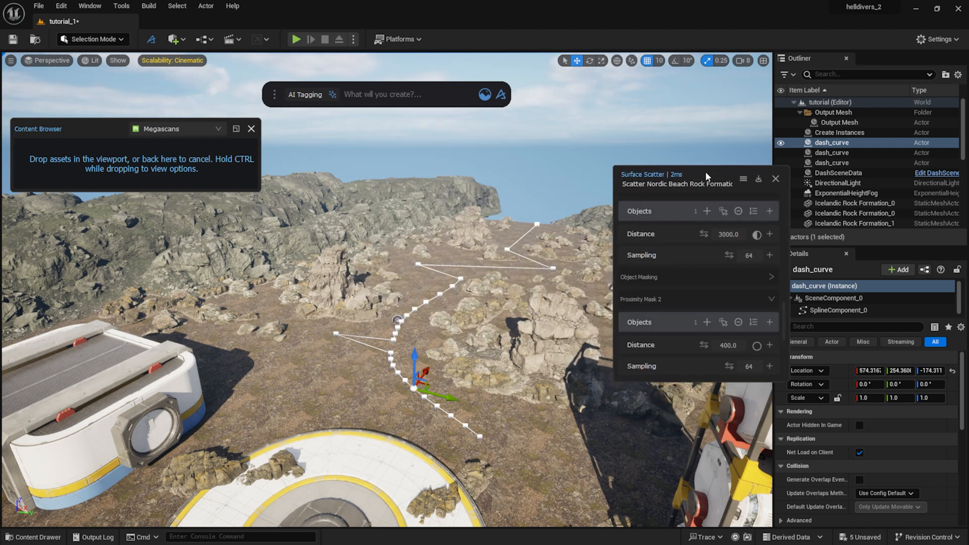
Step: Add the white building, landing pad, module and tank platforms and three Icelandic rock formations to Proximity Mask 3 with a distance of 200
left_click_drag(444, 125, 691, 175)
scroll(718, 342, "down", 3)
left_click(162, 389)
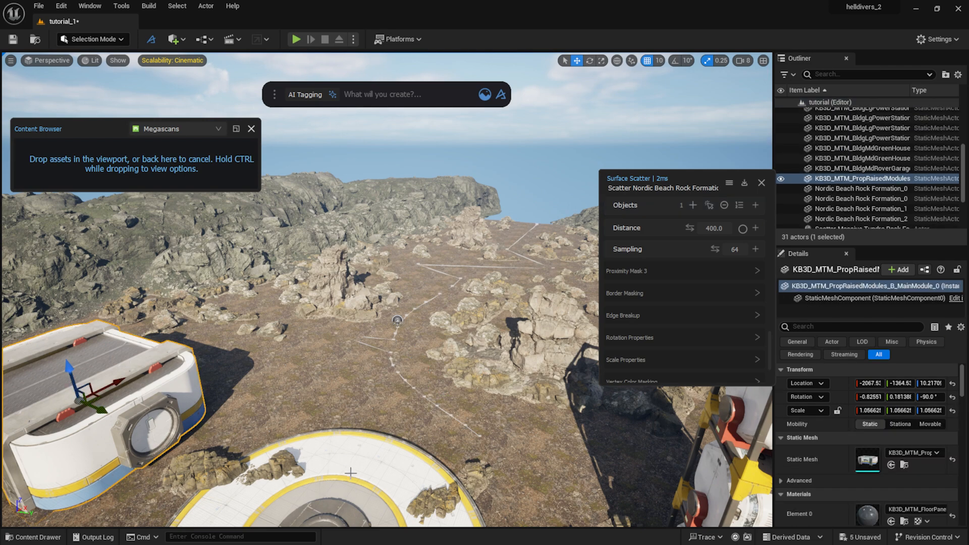
left_click(349, 467, "shift")
right_click_drag(349, 454, 350, 442)
left_click(338, 417, "shift")
left_click(345, 474, "shift")
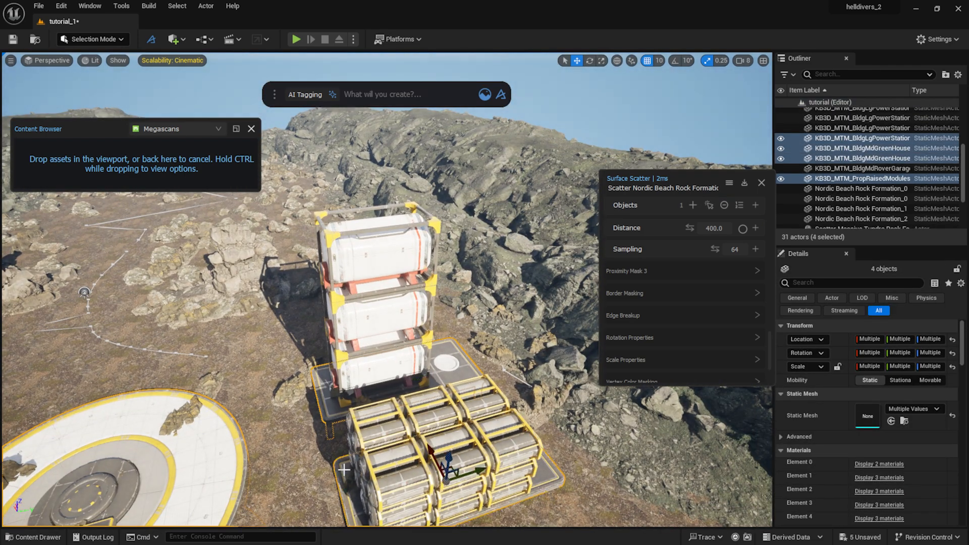
right_click_drag(345, 475, 160, 344)
left_click(190, 329, "shift")
left_click(327, 265, "shift")
left_click(404, 366, "shift")
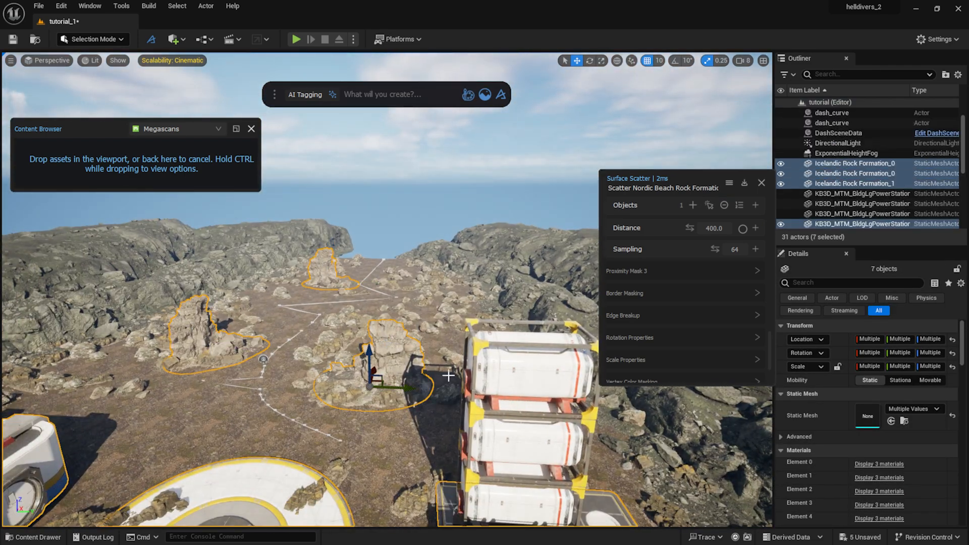
left_click(681, 280)
left_click(709, 317)
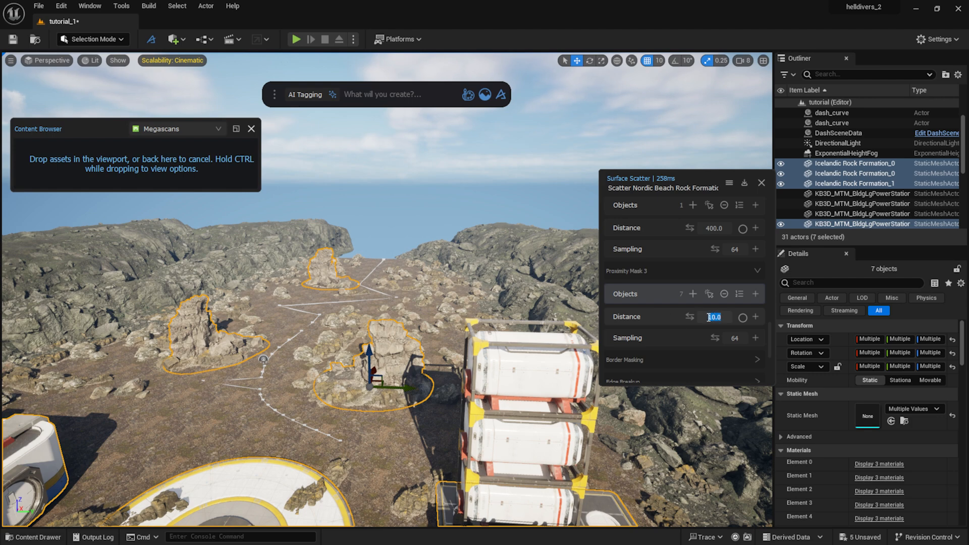
type("200")
key("Return")
Step: Set the beach rock scatter's Sink to 0.11, check the rocks around the formations and close the scatter settings
right_click_drag(357, 326, 230, 309)
key("w")
scroll(689, 292, "down", 6)
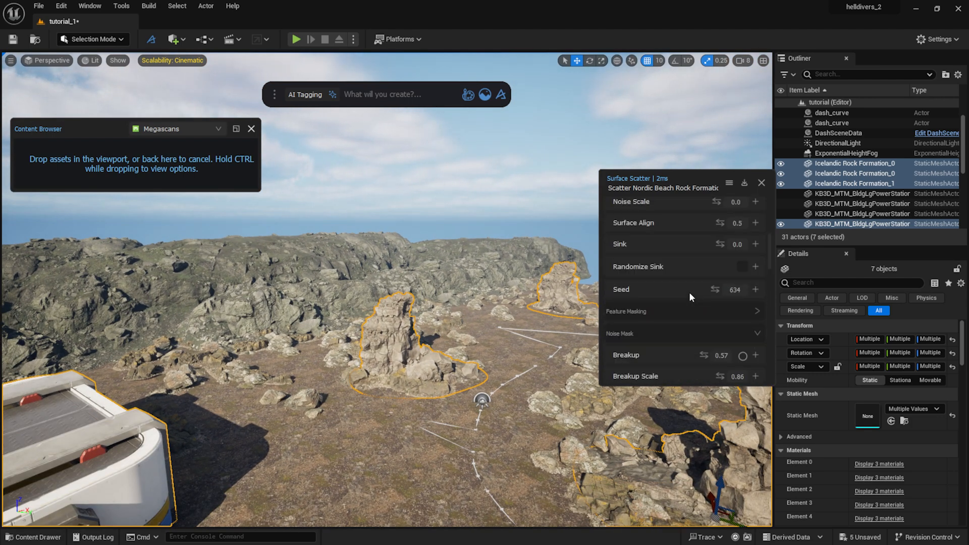
left_click_drag(720, 274, 727, 274)
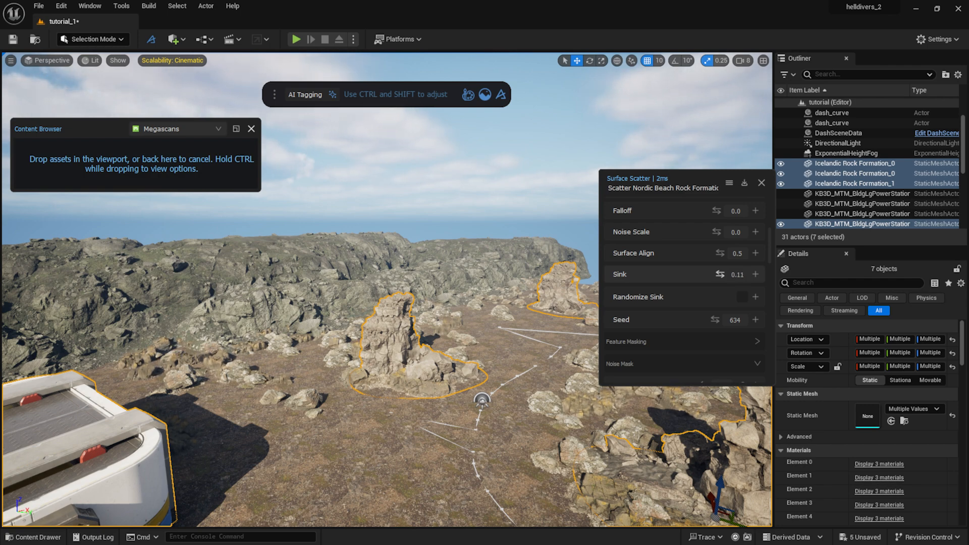
right_click_drag(525, 303, 598, 296)
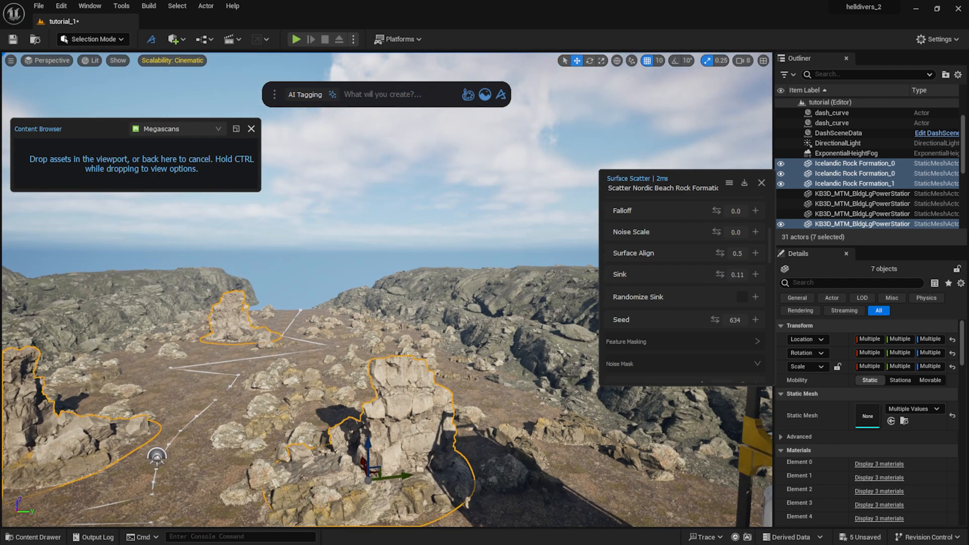
middle_click_drag(507, 276, 451, 336)
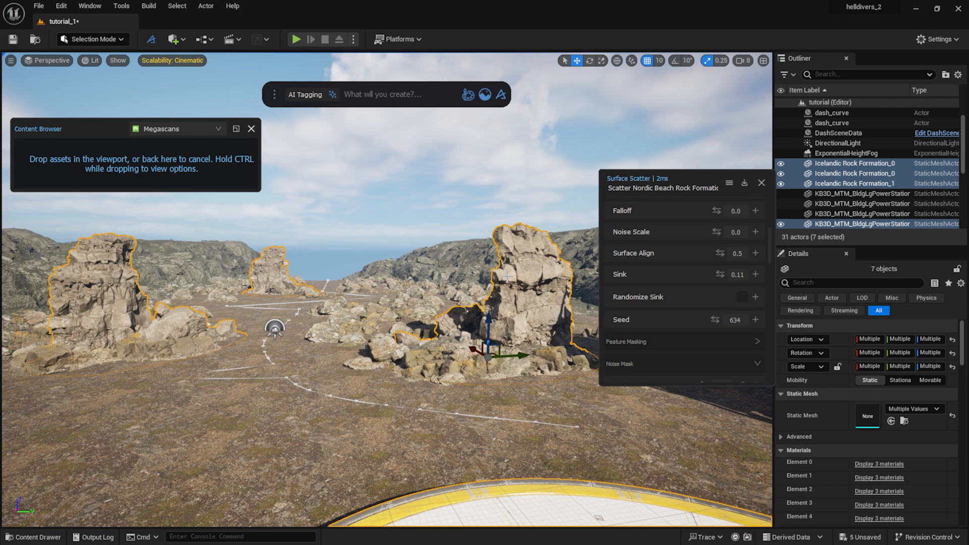
right_click_drag(508, 277, 435, 270)
left_click(456, 208)
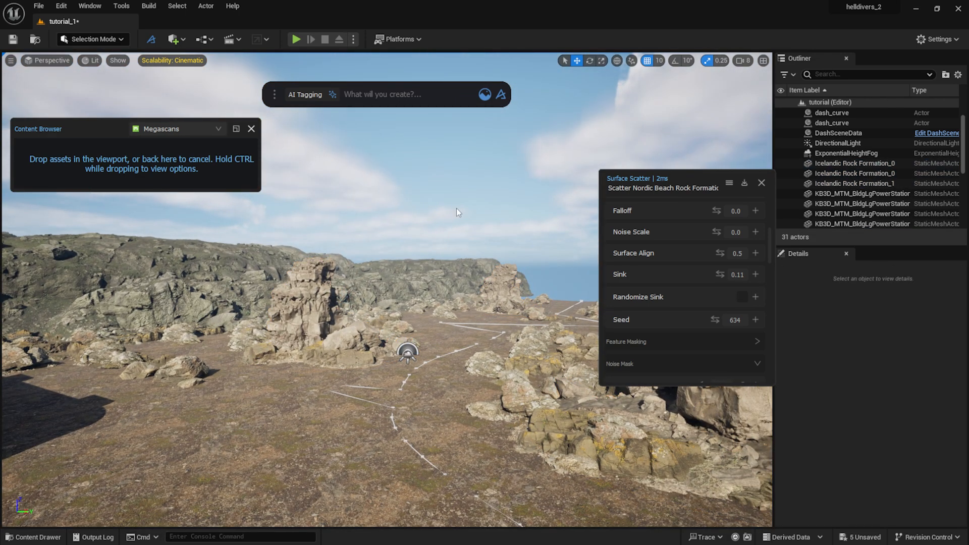
left_click(761, 182)
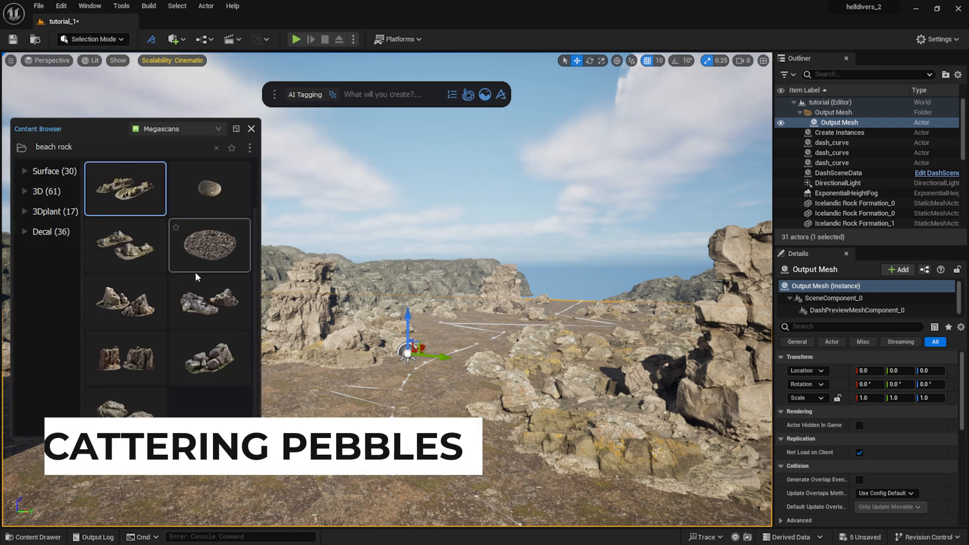
Step: Surface-scatter the Nordic Beach Rocky Ground asset from Megascans across the ground with a max scale of 2 and a min scale of 1
left_click_drag(203, 238, 274, 457, "ctrl")
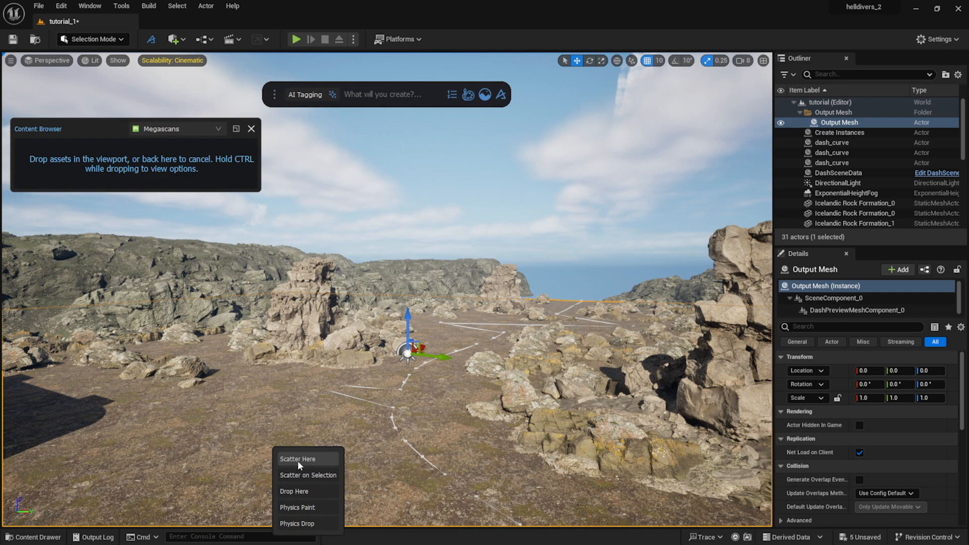
left_click(298, 459)
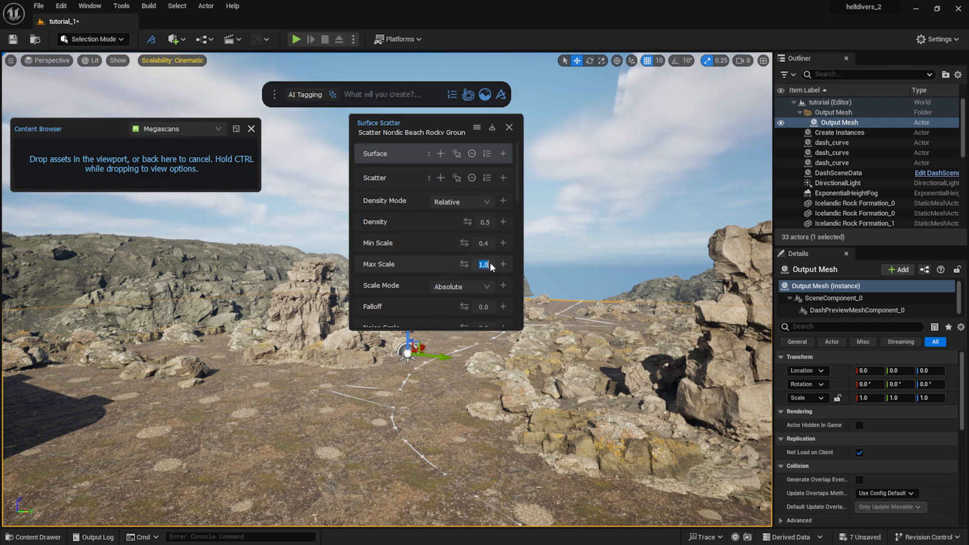
type("2")
key("Return")
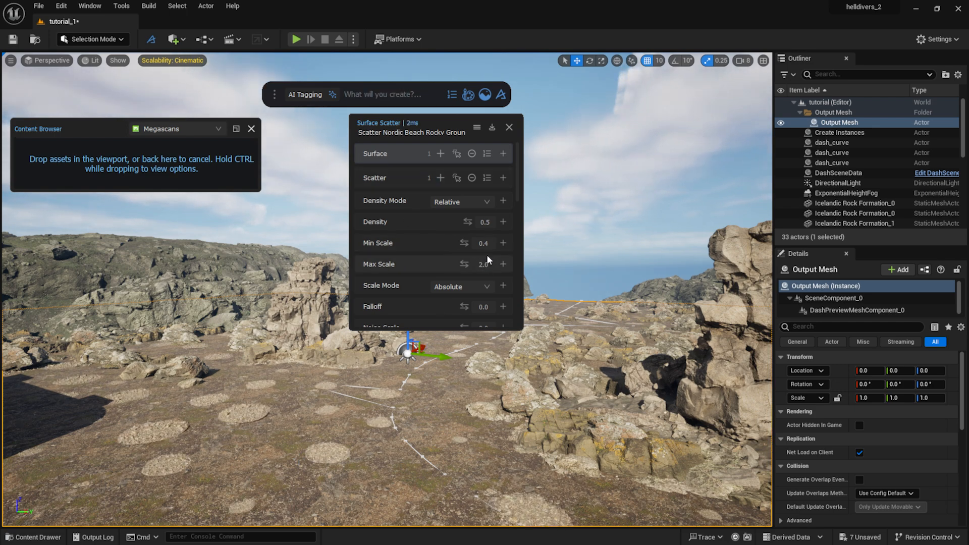
left_click(487, 245)
type("1")
key("Return")
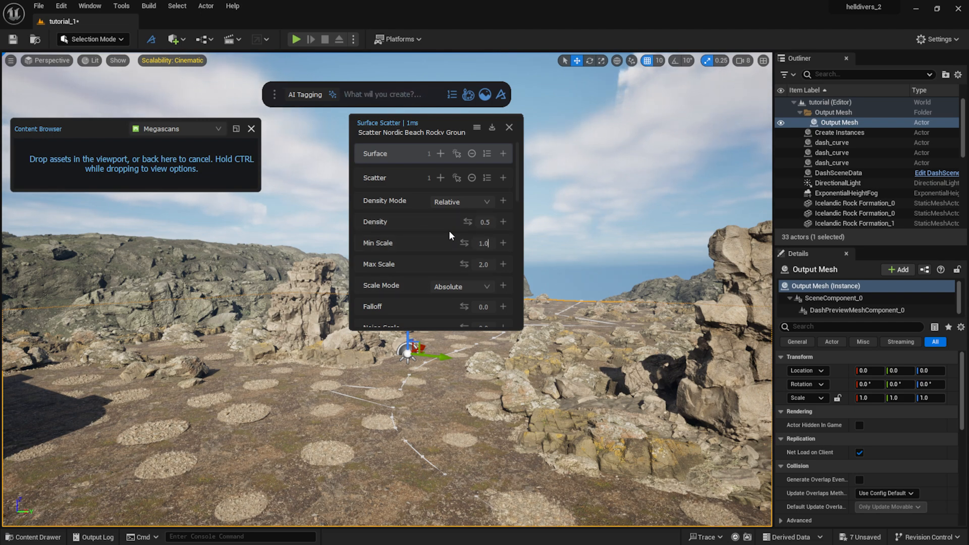
Step: Set the pebble ground scatter's density to 0.83 and check its coverage of the ground
left_click_drag(468, 222, 492, 222)
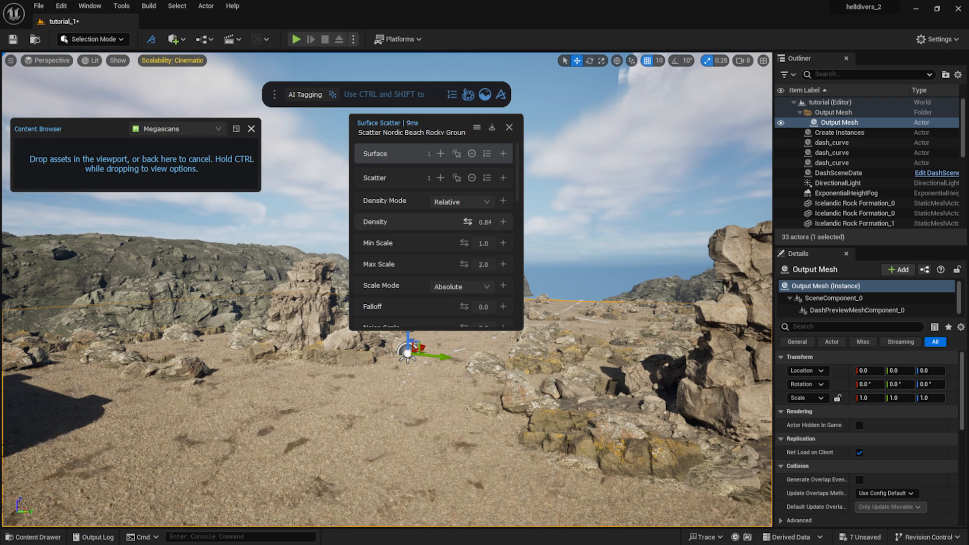
left_click_drag(467, 222, 466, 221)
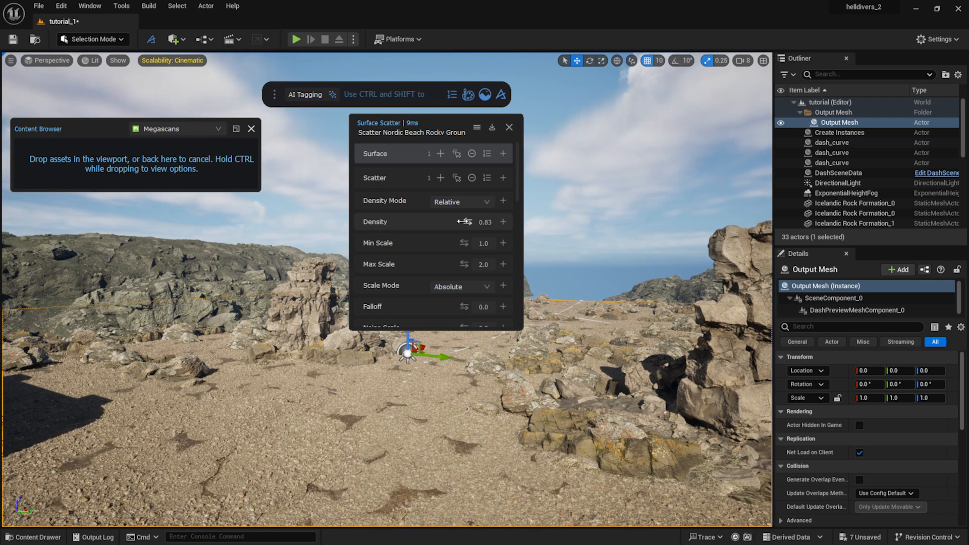
right_click_drag(320, 376, 375, 376)
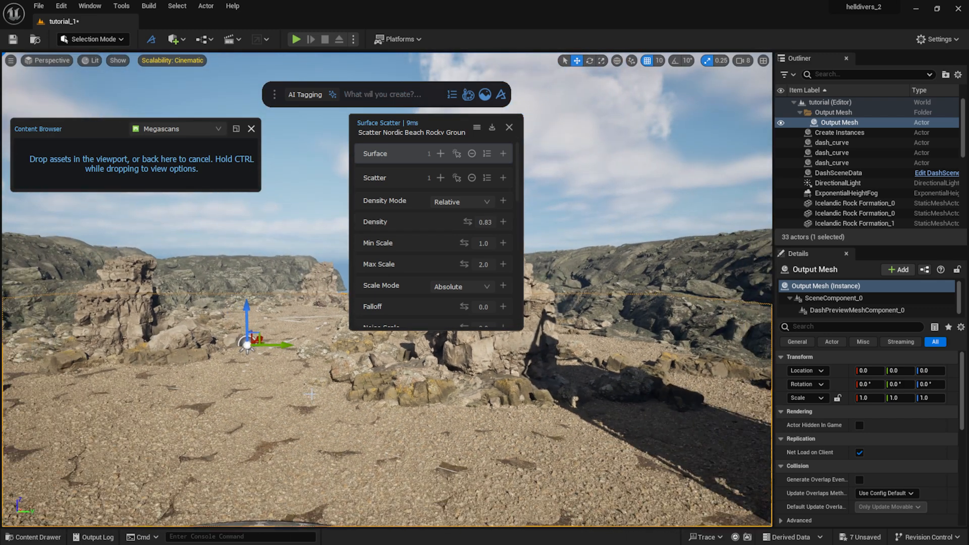
Step: Select the three Icelandic rock formations, the round landing pad, the stacked tank platform and the caged canister platform together
left_click(161, 334)
right_click_drag(161, 333, 158, 473)
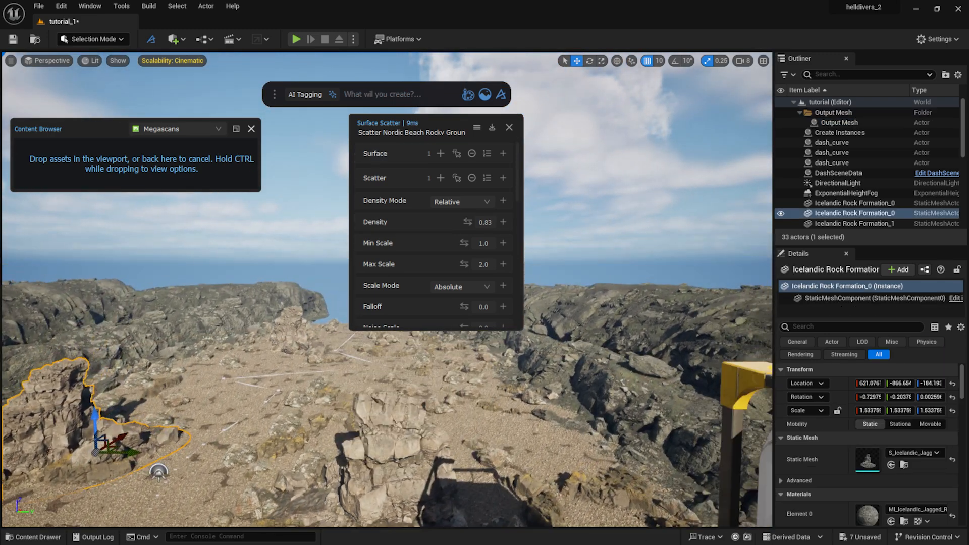
left_click(293, 329, "shift")
right_click_drag(293, 329, 234, 421)
left_click(319, 402, "shift")
left_click(284, 409, "shift")
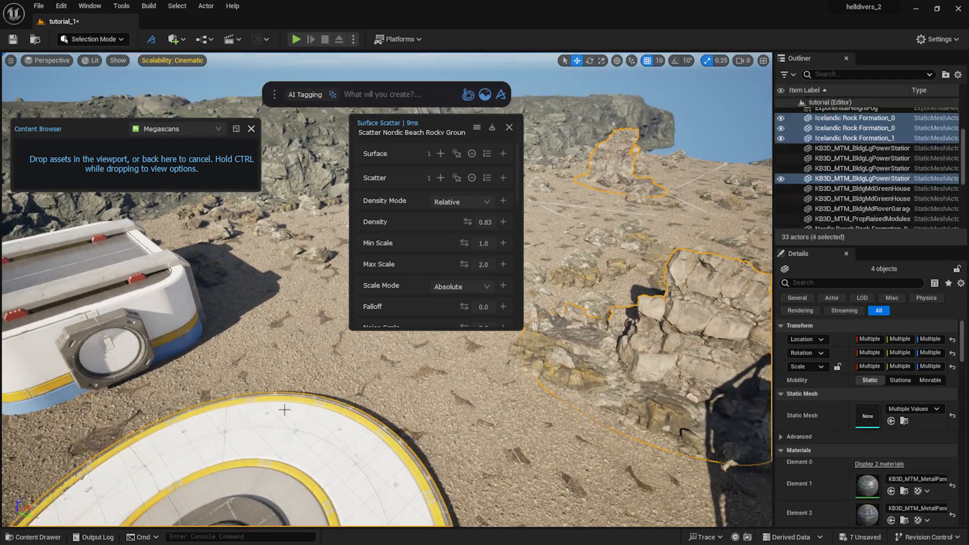
right_click_drag(281, 346, 364, 432)
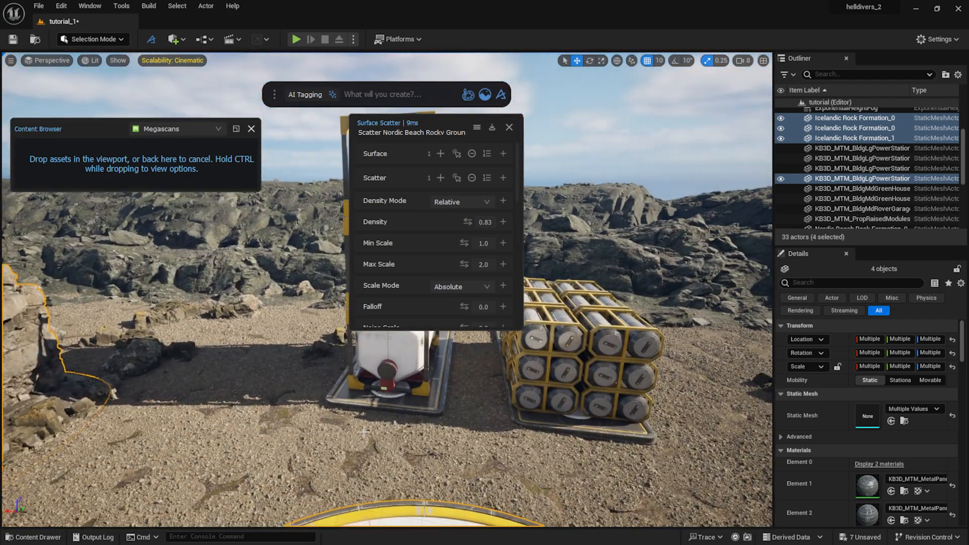
left_click(423, 410, "shift")
left_click(634, 433, "shift")
right_click_drag(634, 434, 580, 401)
Step: Add the selected rocks and structures to the pebble scatter's first Proximity Mask and invert it to keep pebbles only near them
scroll(427, 234, "down", 6)
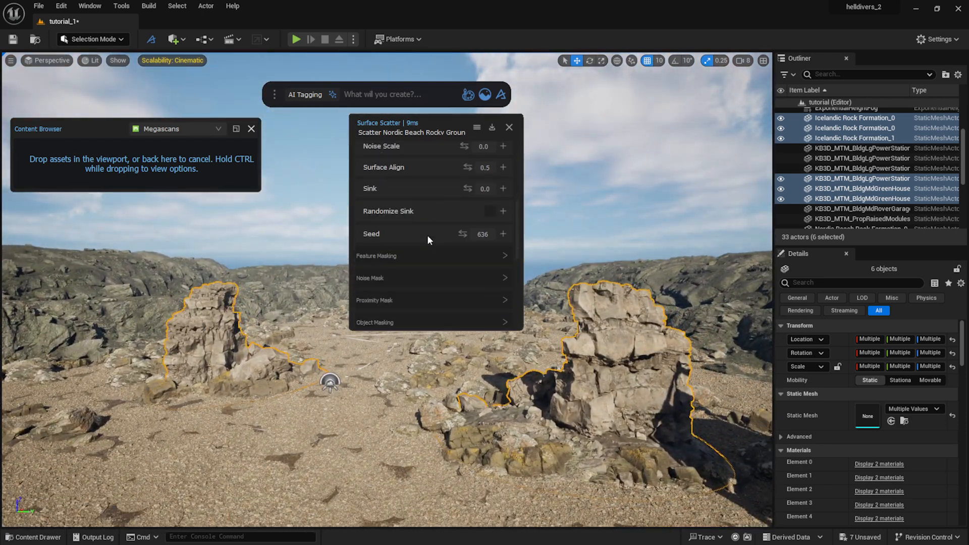
scroll(417, 275, "down", 1)
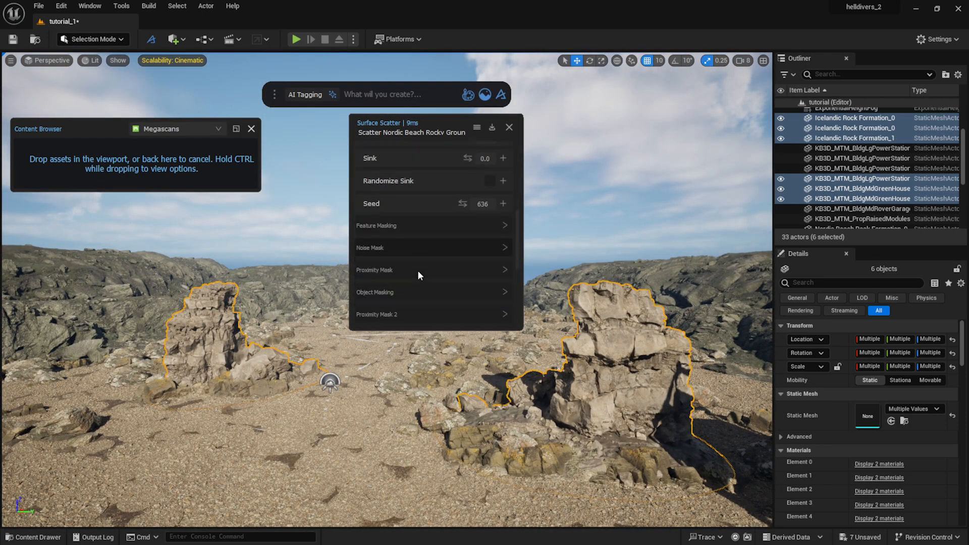
left_click(417, 270)
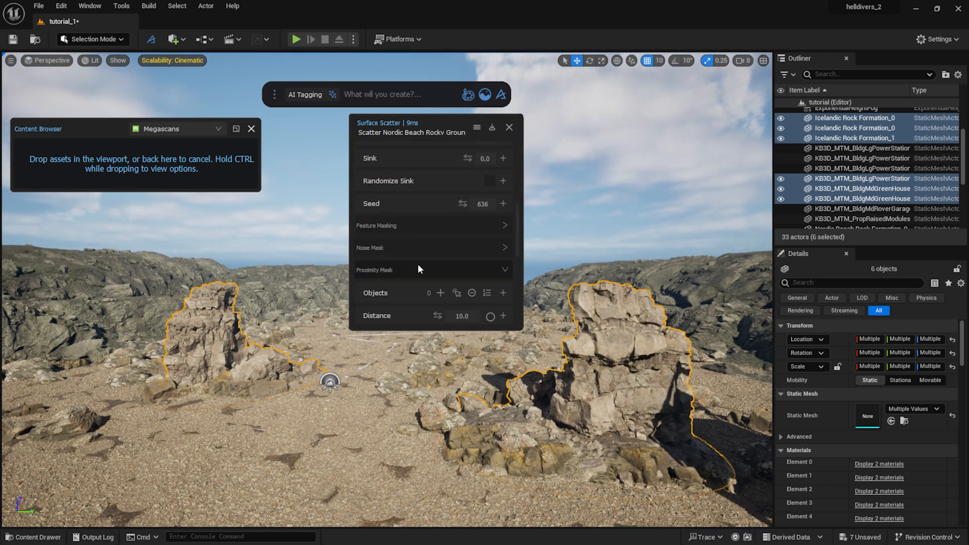
left_click(440, 293)
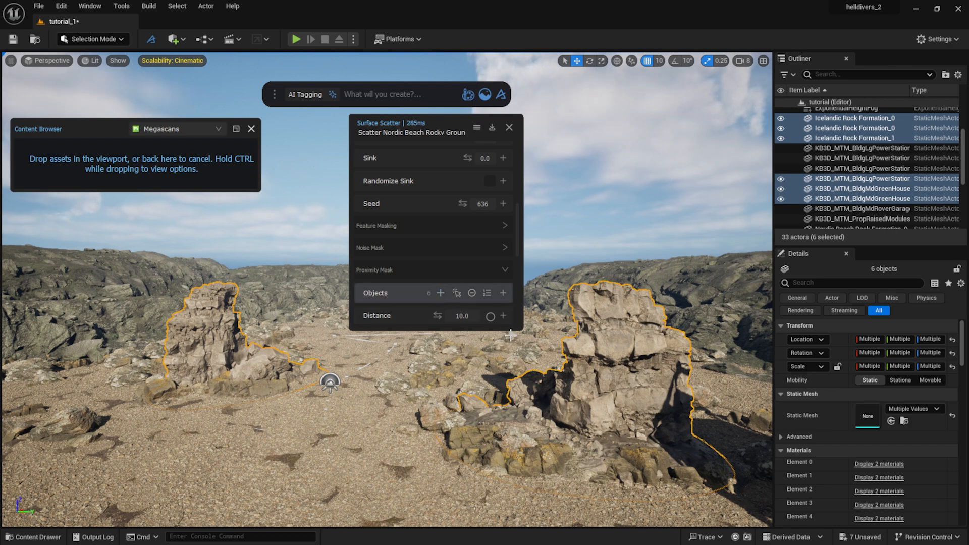
left_click(490, 316)
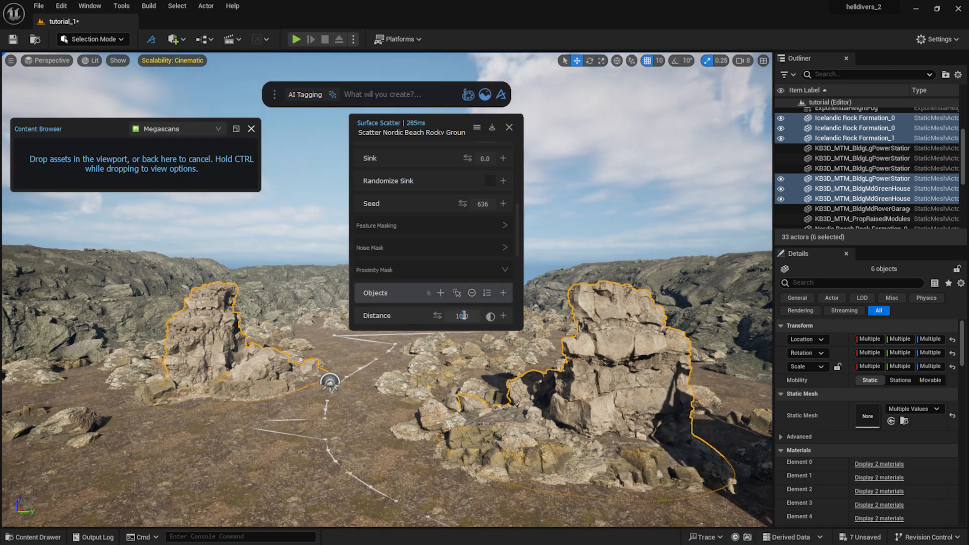
Step: Try larger Proximity Mask distances for the pebble scatter, including 863, and settle on a distance of 400
type("00")
key("Return")
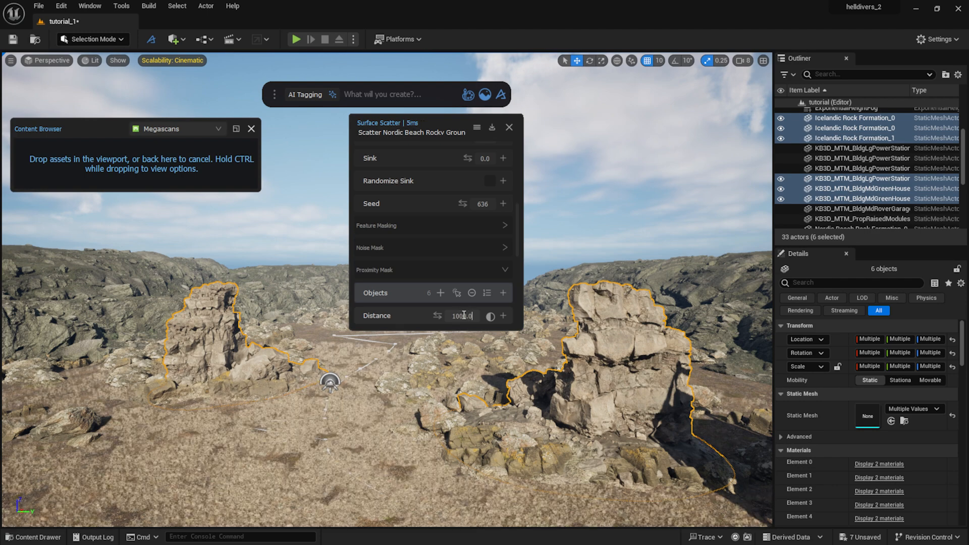
mouse_move(446, 313)
left_mouse_down()
mouse_move(433, 314)
mouse_move(454, 330)
left_mouse_up()
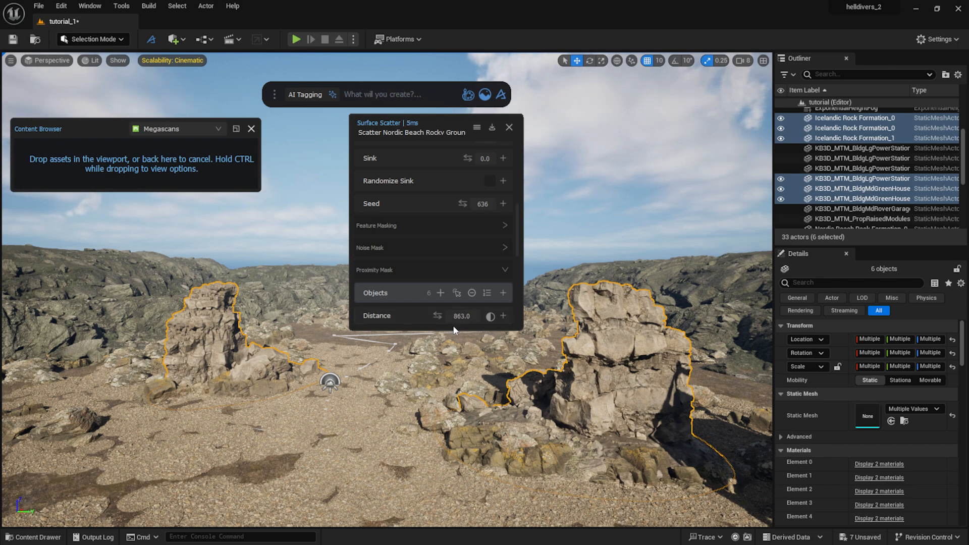
type("400")
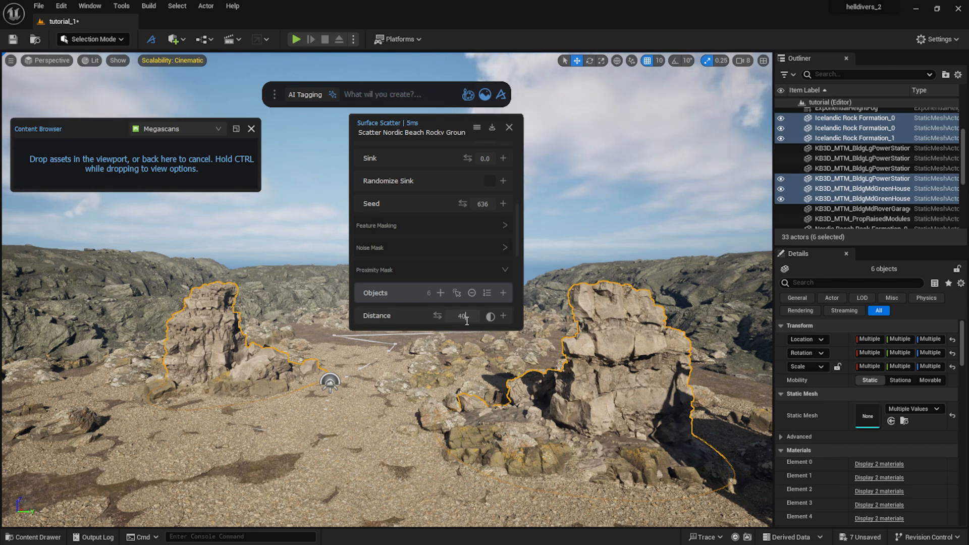
key("Return")
Step: Set the pebble scatter's Density to 0.9, Falloff to 0.19 and Sink to 0.32, and check the coverage around the landing pad
scroll(457, 301, "up", 5)
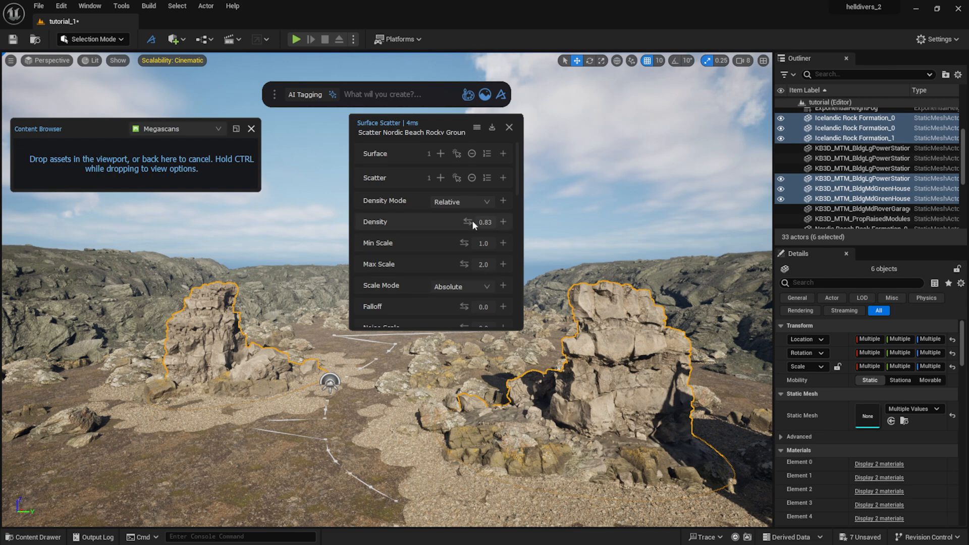
left_click_drag(474, 224, 485, 224)
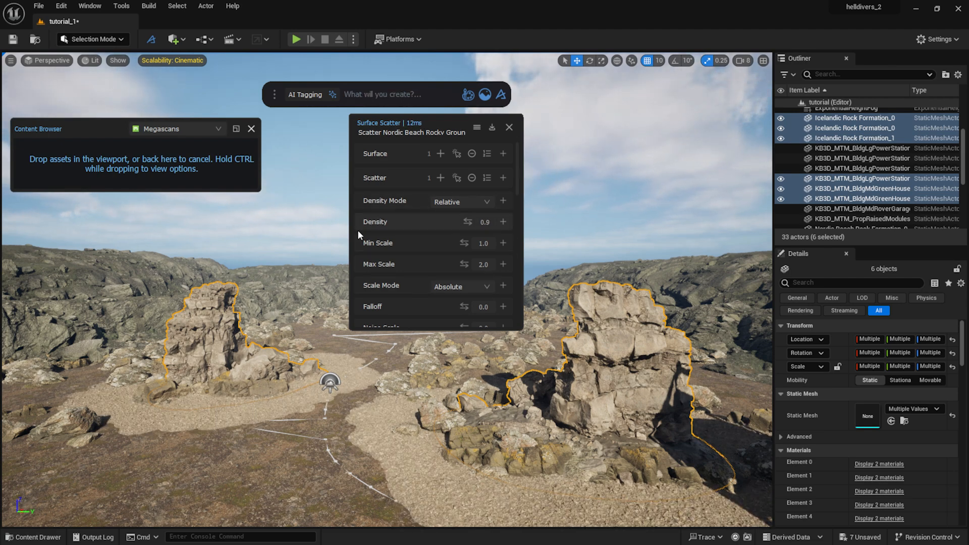
scroll(423, 263, "down", 3)
left_click_drag(464, 245, 472, 246)
left_click_drag(468, 309, 470, 310)
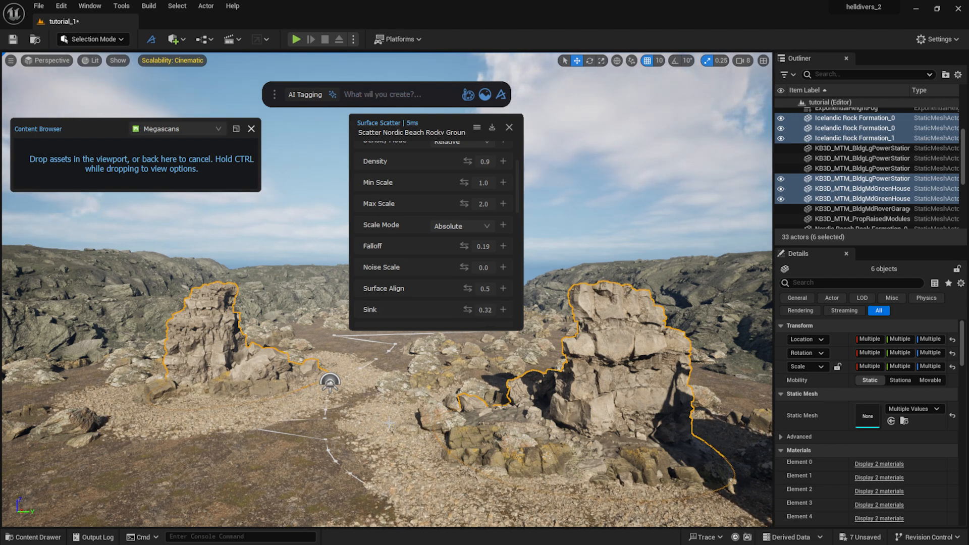
right_click_drag(330, 382, 478, 352)
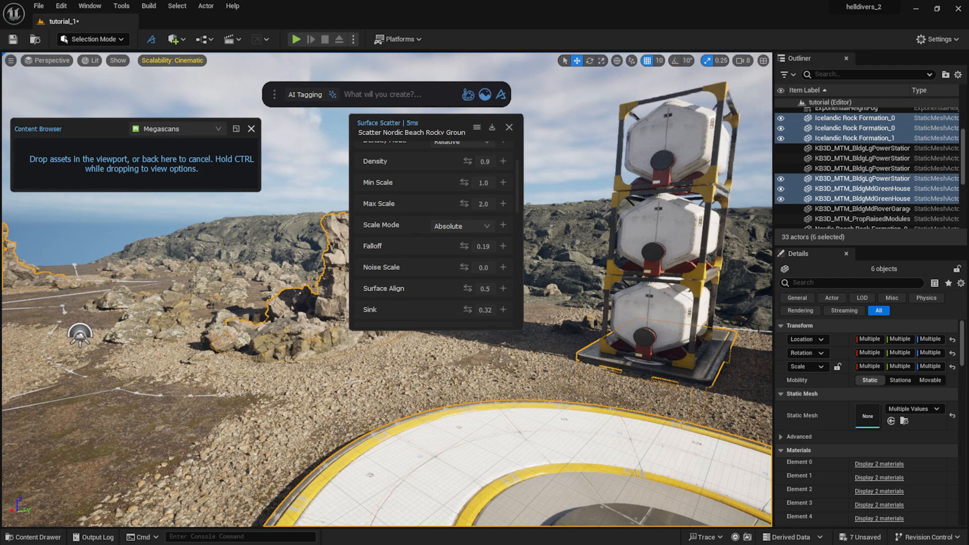
right_click_drag(435, 384, 525, 359)
scroll(441, 288, "down", 5)
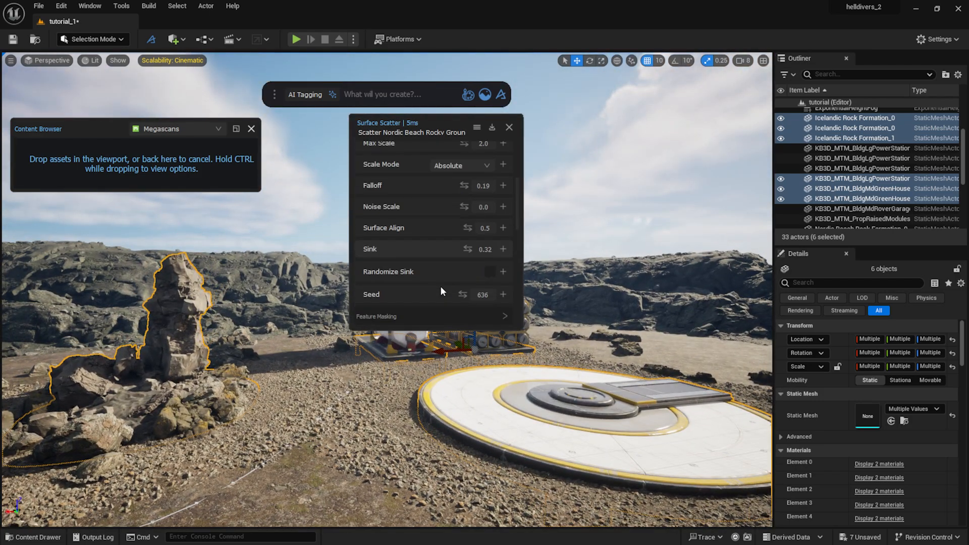
Step: Change the Nordic Beach Rocky Ground scatter's Seed to 642 and set its noise mask to Breakup 0.28 and Breakup Scale 1.04
left_click_drag(463, 234, 476, 233)
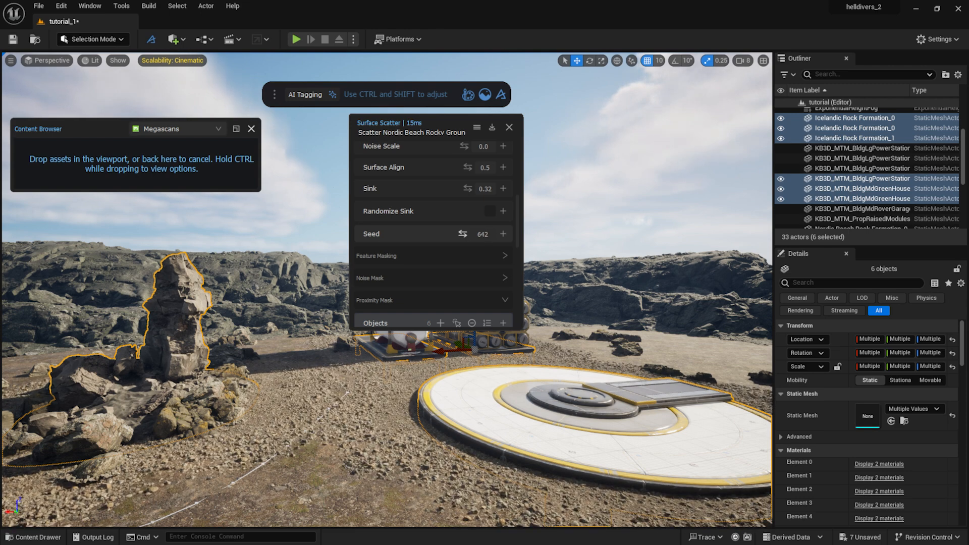
left_click(455, 273)
scroll(459, 271, "down", 1)
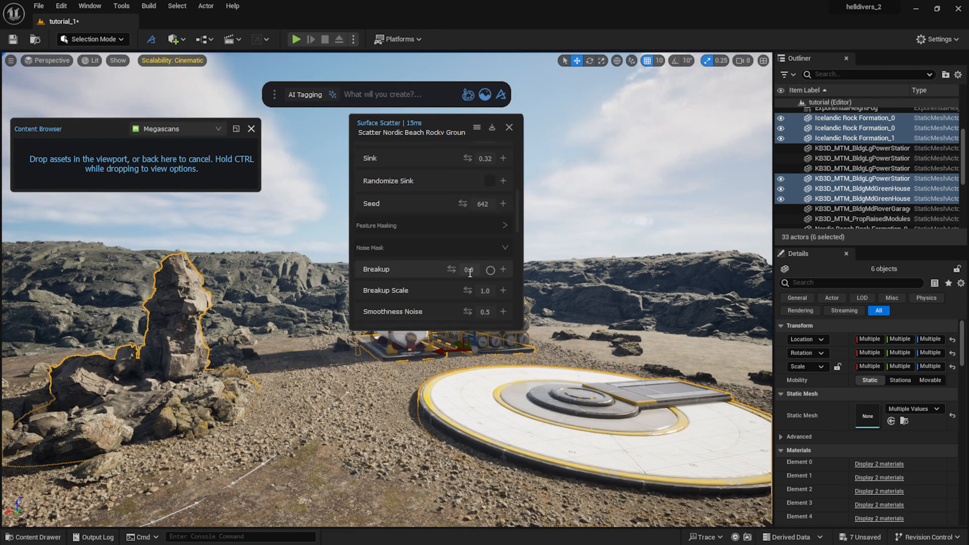
left_click_drag(468, 291, 451, 269)
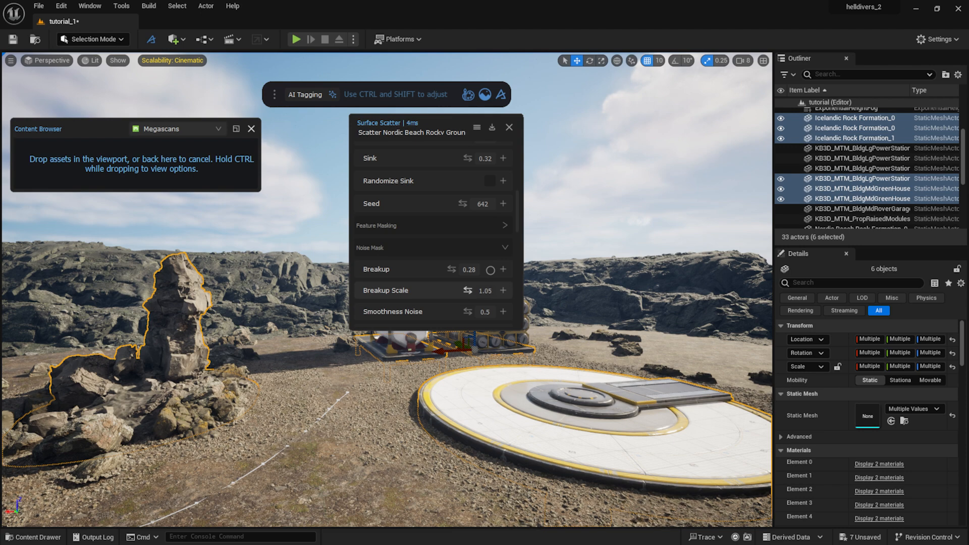
scroll(432, 283, "up", 5)
scroll(432, 283, "down", 5)
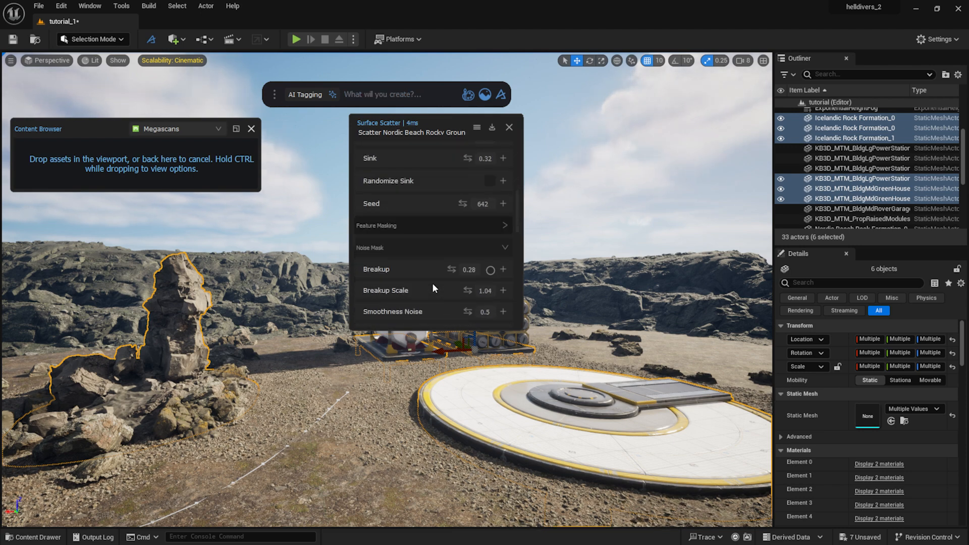
scroll(474, 273, "up", 3)
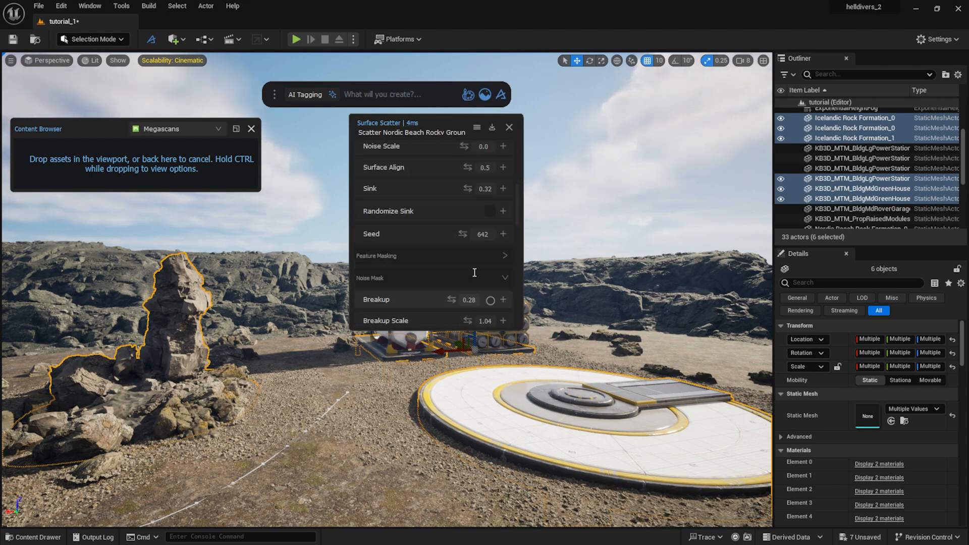
Step: Set the proximity mask Distance of the Nordic Beach Rocky Ground scatter to 497 and inspect the ground around the rock formations
scroll(474, 273, "down", 6)
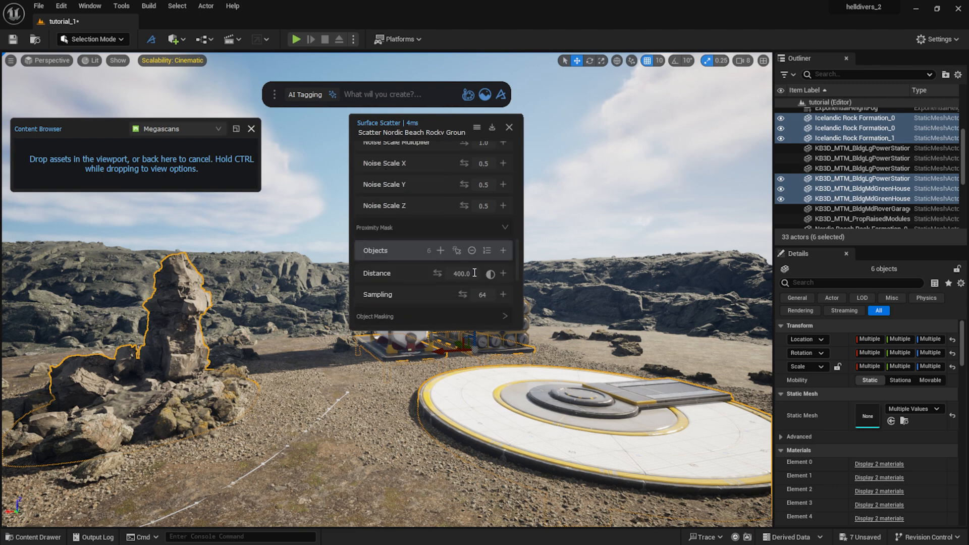
left_click_drag(467, 276, 507, 276)
key("w")
right_click_drag(312, 348, 222, 348)
key("q")
right_click_drag(424, 430, 366, 412)
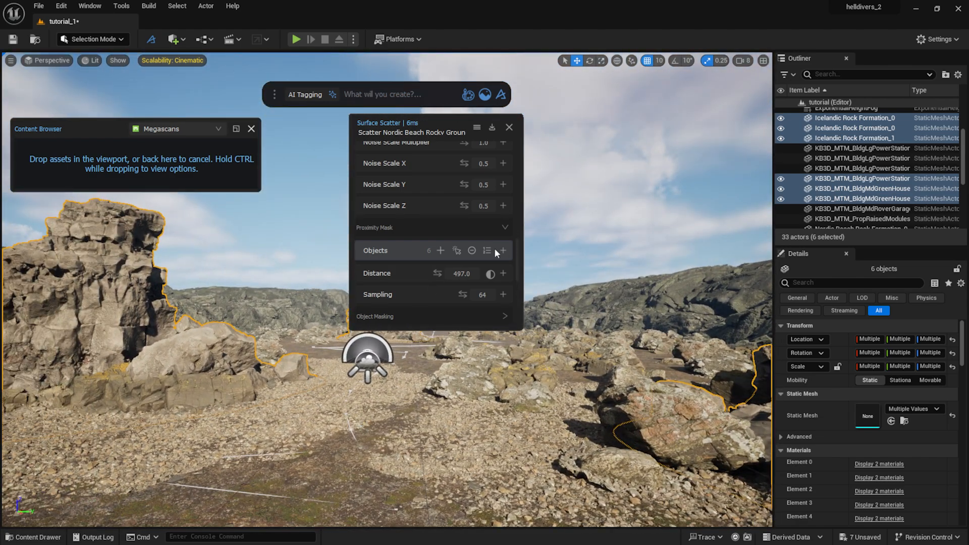
Step: Set the Nordic Beach Rocky Ground scatter's Seed to 647 and close the asset browser
scroll(439, 233, "up", 3)
left_click_drag(463, 173, 209, 265)
scroll(500, 464, "down", 3)
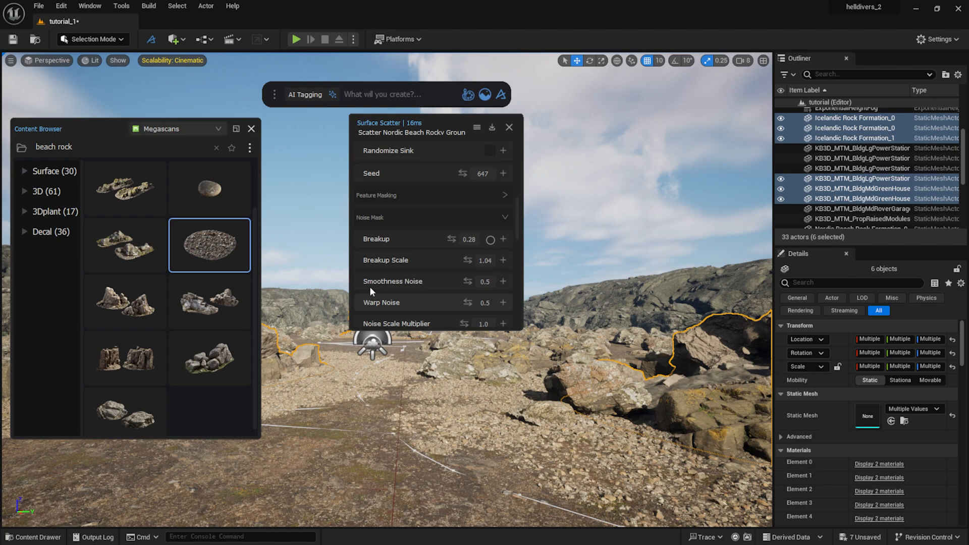
left_click(252, 129)
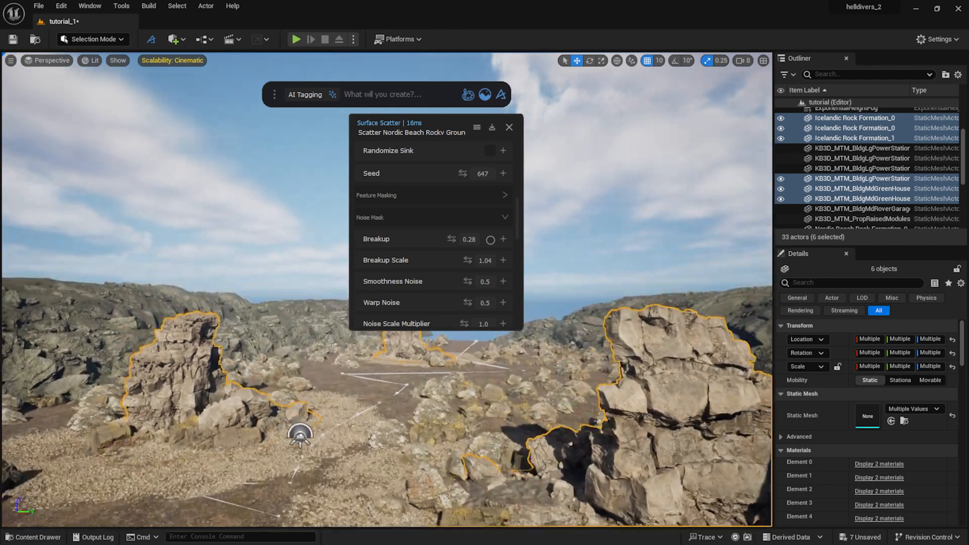
Step: Select the Output Mesh ground terrain and close the current surface scatter's settings
mouse_move(368, 407)
middle_mouse_down()
mouse_move(378, 412)
mouse_move(353, 398)
middle_mouse_up()
right_click_drag(367, 407, 368, 439)
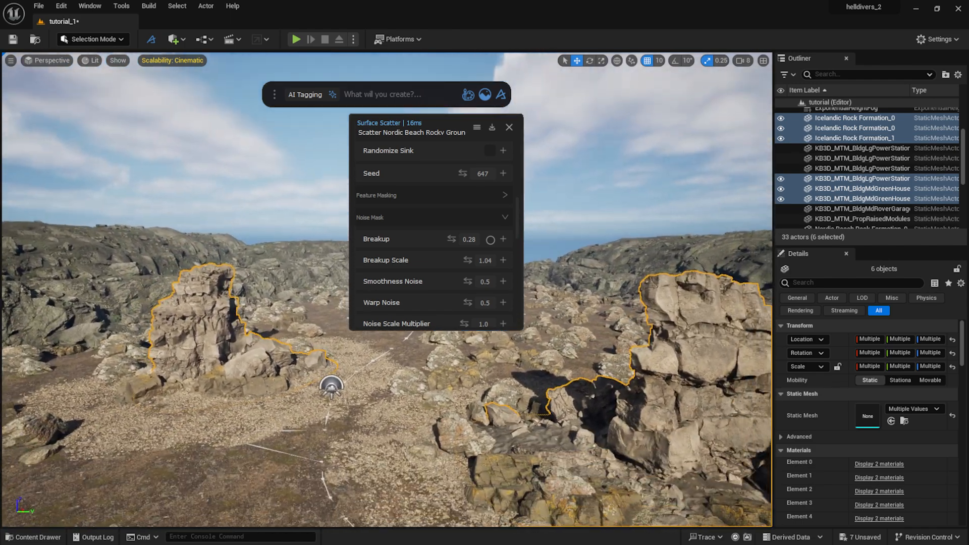
scroll(367, 407, "down", 3)
scroll(367, 406, "down", 2)
scroll(263, 425, "up", 3)
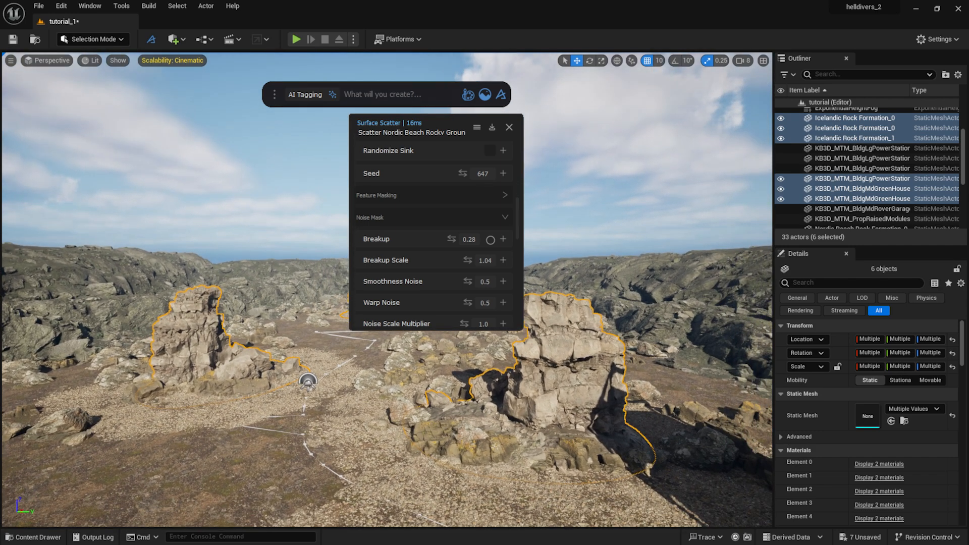
left_click(225, 459)
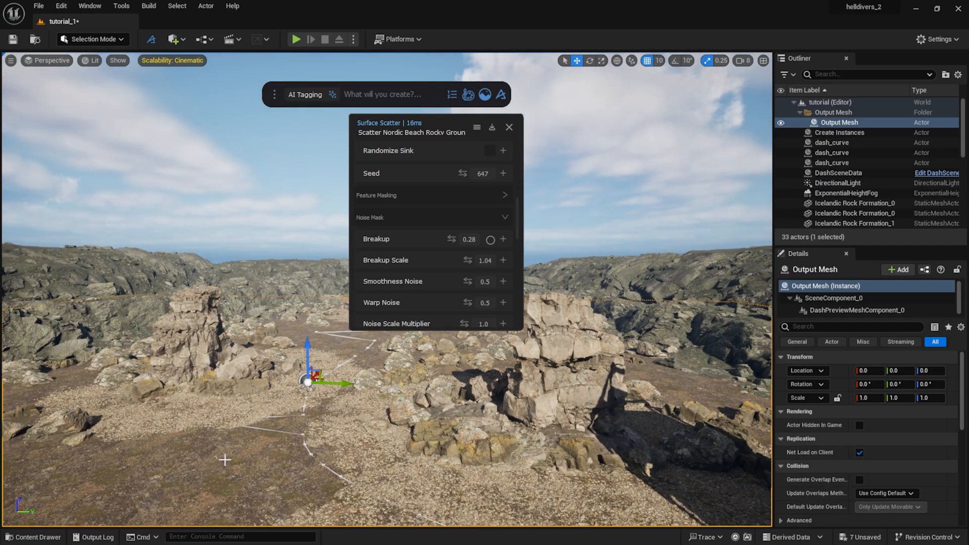
left_click(508, 128)
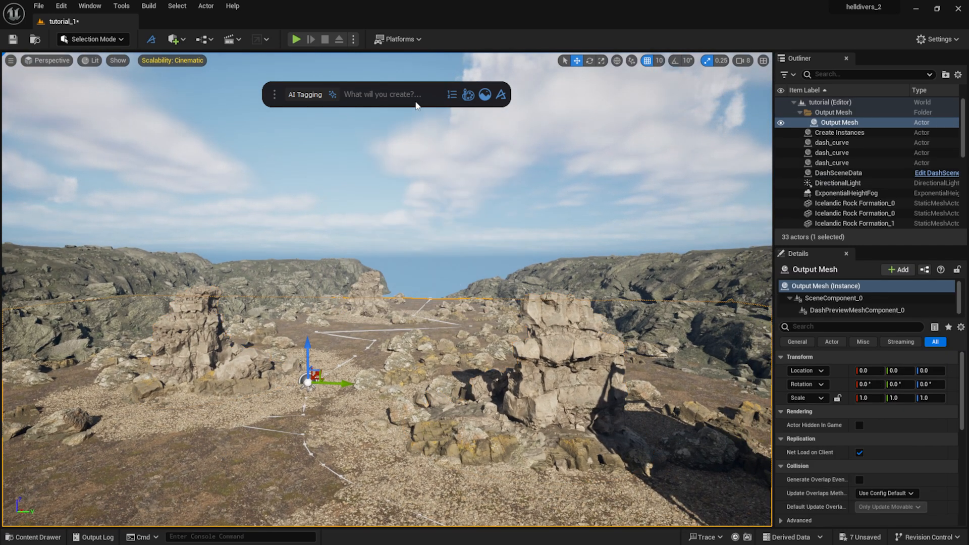
Step: Add another Nordic Beach Rocky Ground scatter on the selected ground mesh
left_click(483, 95)
left_click_drag(227, 255, 227, 472)
left_click(244, 500)
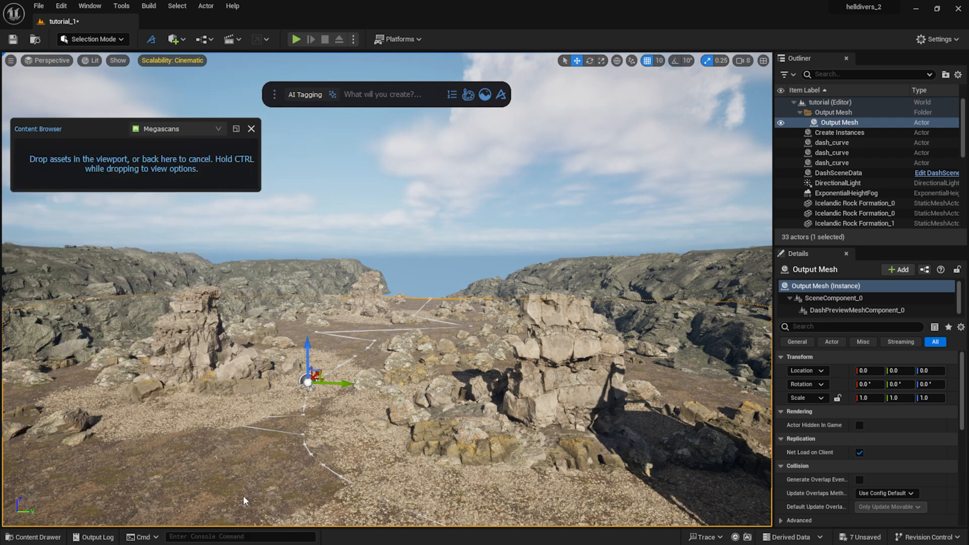
Step: Set the new Nordic Beach Rocky Ground scatter's Density to 0.92 and Sink to 0.27
right_click_drag(343, 380, 341, 413)
mouse_move(484, 222)
left_mouse_down()
mouse_move(503, 222)
mouse_move(473, 222)
left_mouse_up()
scroll(424, 202, "down", 10)
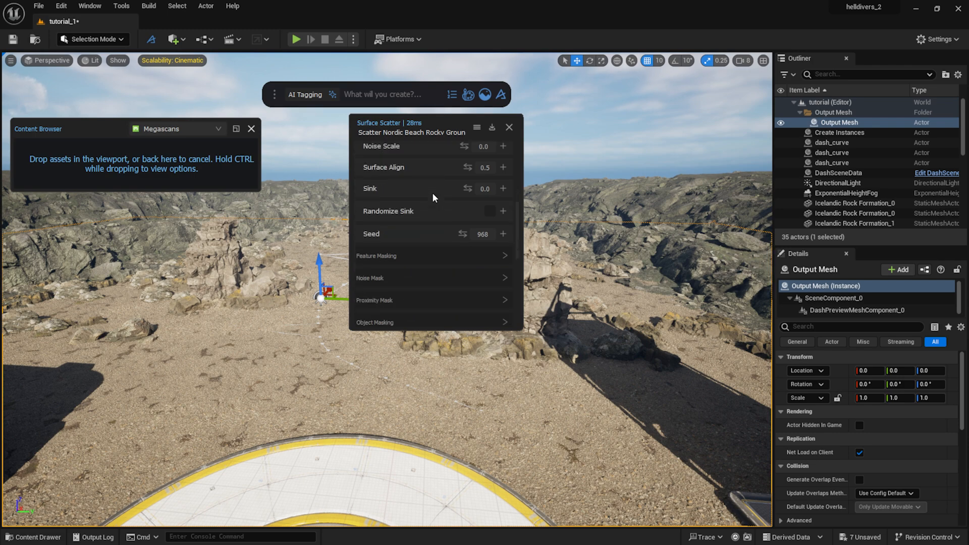
mouse_move(454, 269)
left_mouse_down()
mouse_move(465, 269)
mouse_move(465, 291)
mouse_move(429, 291)
mouse_move(458, 268)
left_mouse_up()
Step: Set the new Nordic Beach Rocky Ground scatter's Max Scale to 1.5
scroll(443, 237, "up", 10)
left_click(487, 264)
type("1")
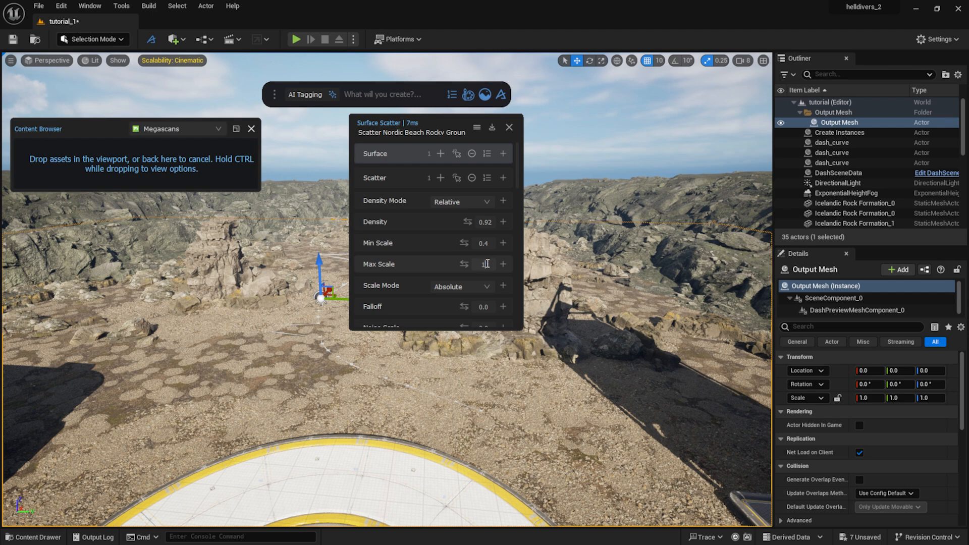
type(".5")
scroll(464, 261, "down", 3)
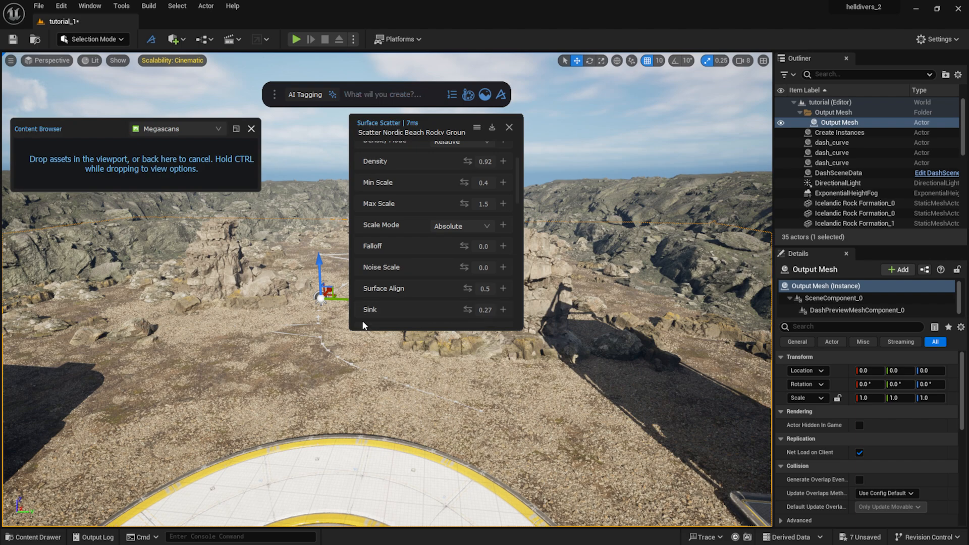
Step: Filter the Megascans library to 3D assets and search it for "rock"
right_click_drag(286, 343, 287, 342)
key("w")
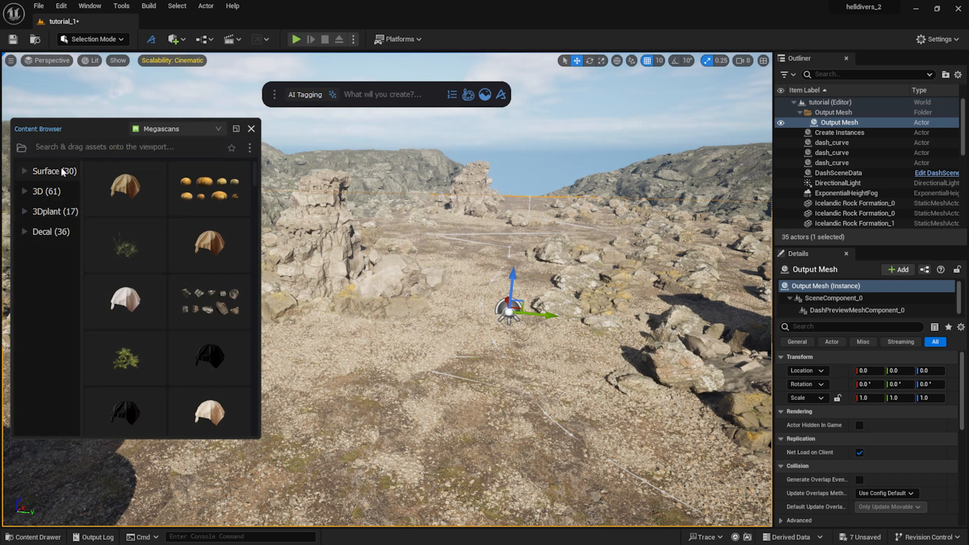
left_click(48, 191)
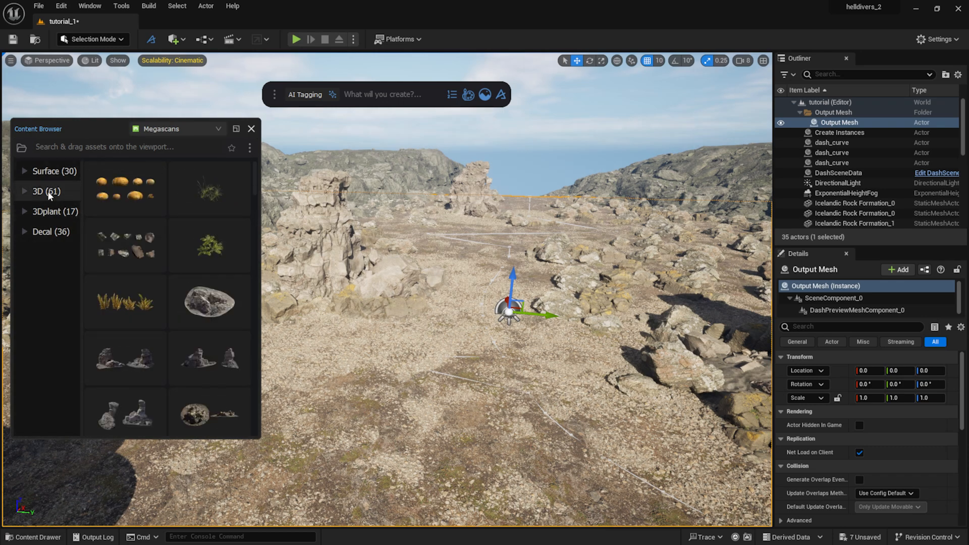
left_click(144, 151)
type("rock")
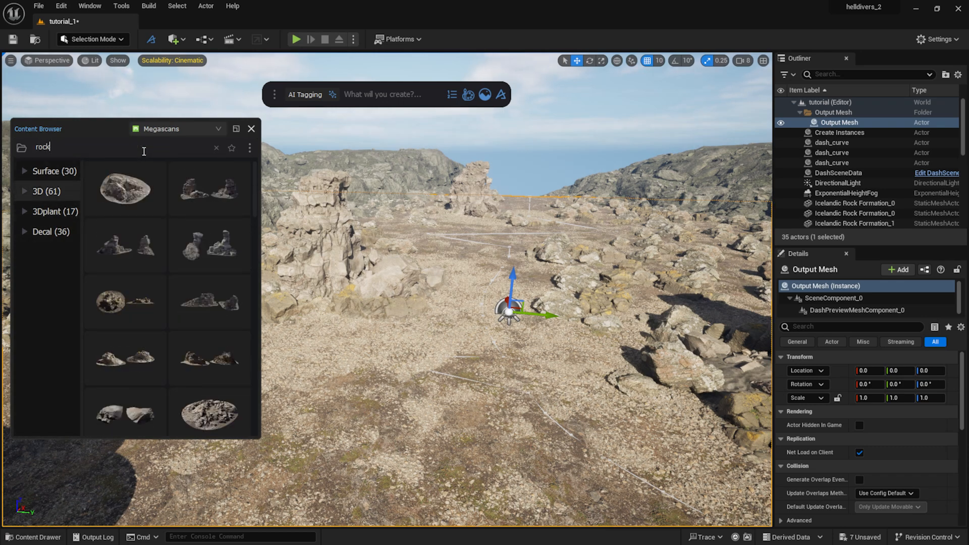
Step: Find the Tundra Rocky Ground asset among the rocks and scatter it on the selected ground mesh
scroll(204, 323, "down", 5)
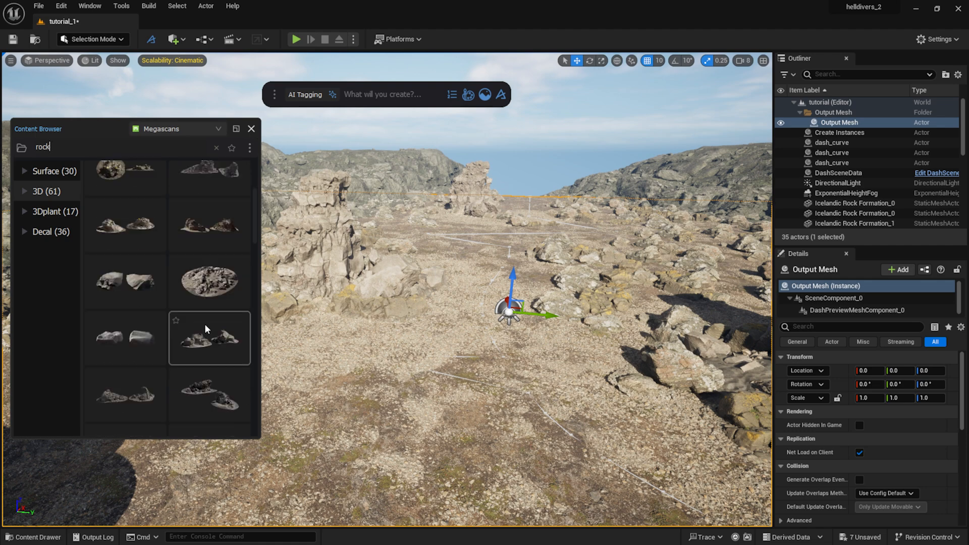
scroll(204, 329, "down", 4)
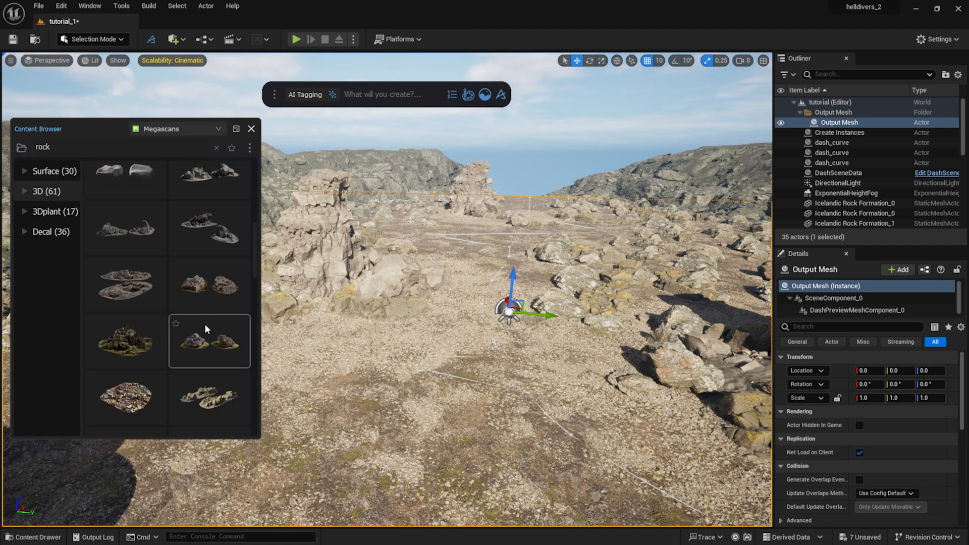
scroll(205, 328, "down", 5)
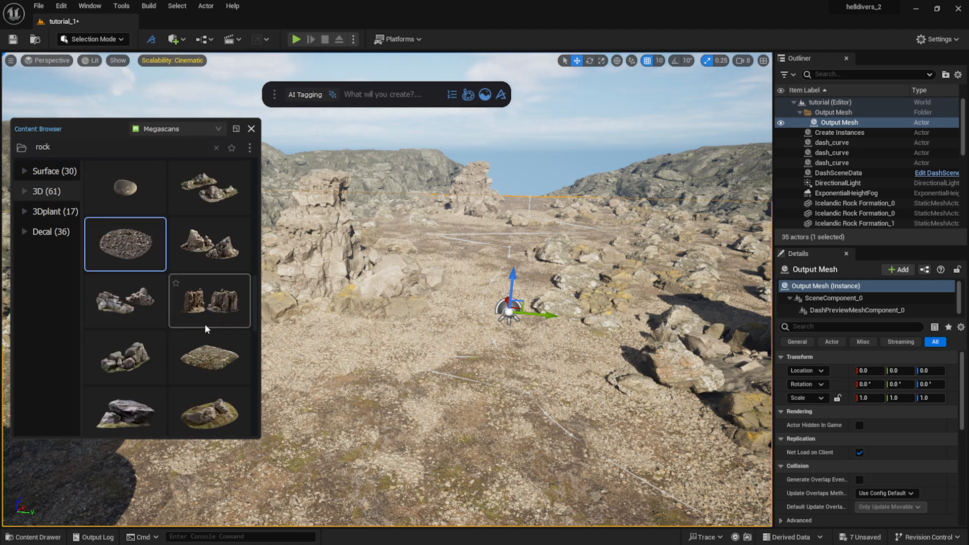
scroll(205, 329, "down", 3)
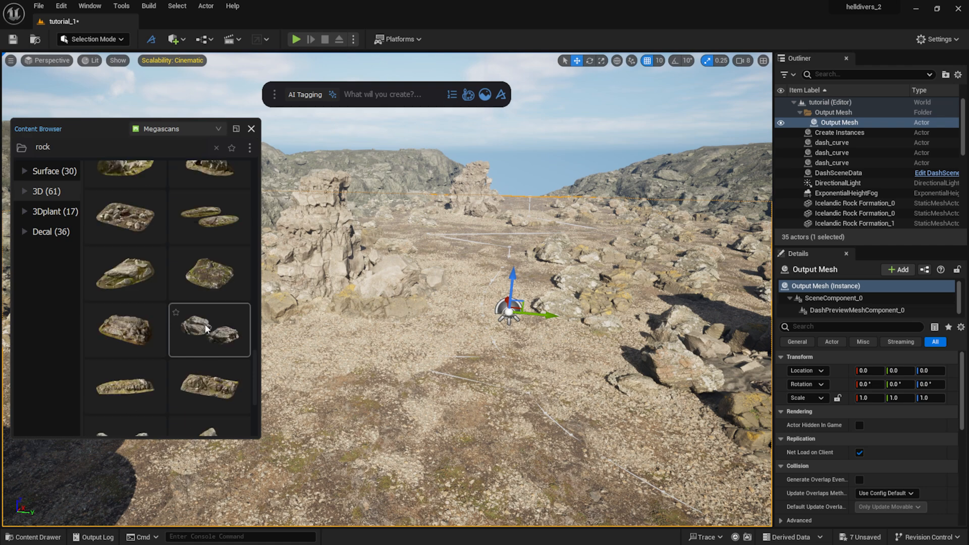
scroll(205, 329, "up", 4)
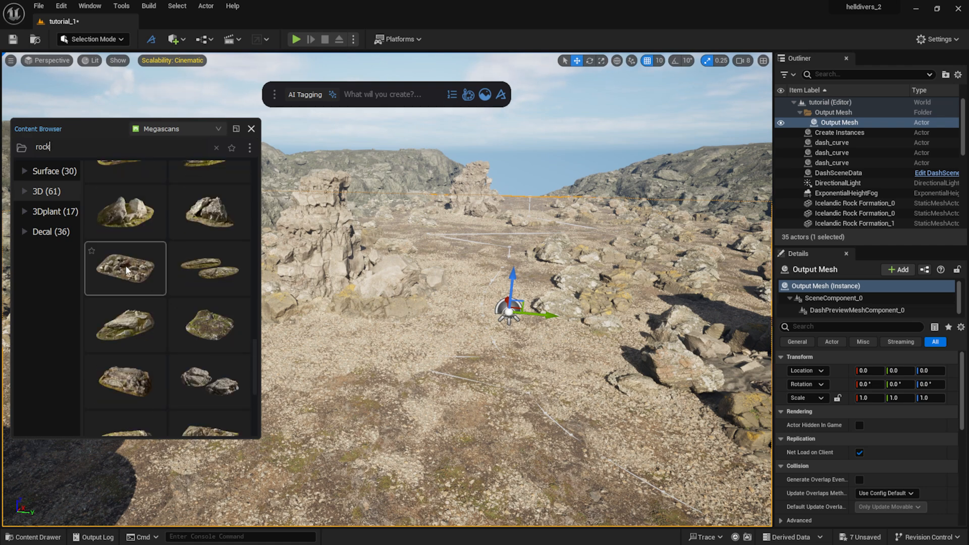
left_click_drag(126, 269, 374, 405)
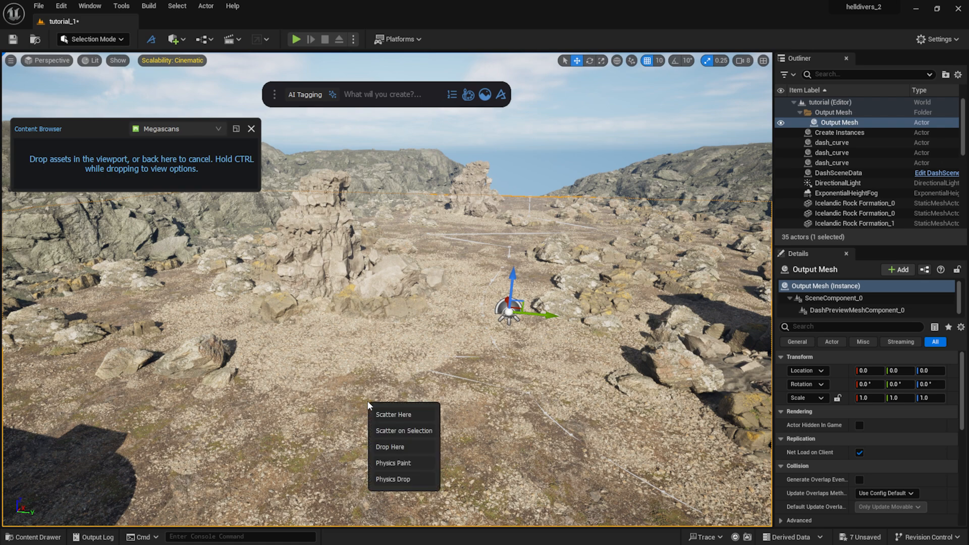
left_click(396, 430)
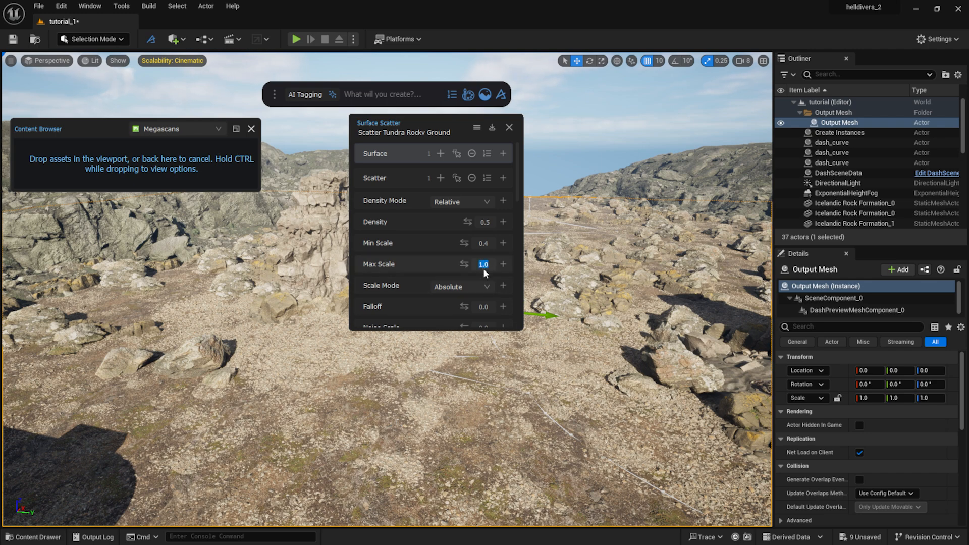
Step: Set the Tundra Rocky Ground scatter's Max Scale to 3.0, Density to 0.6 and Sink to 0.05
type("3.0")
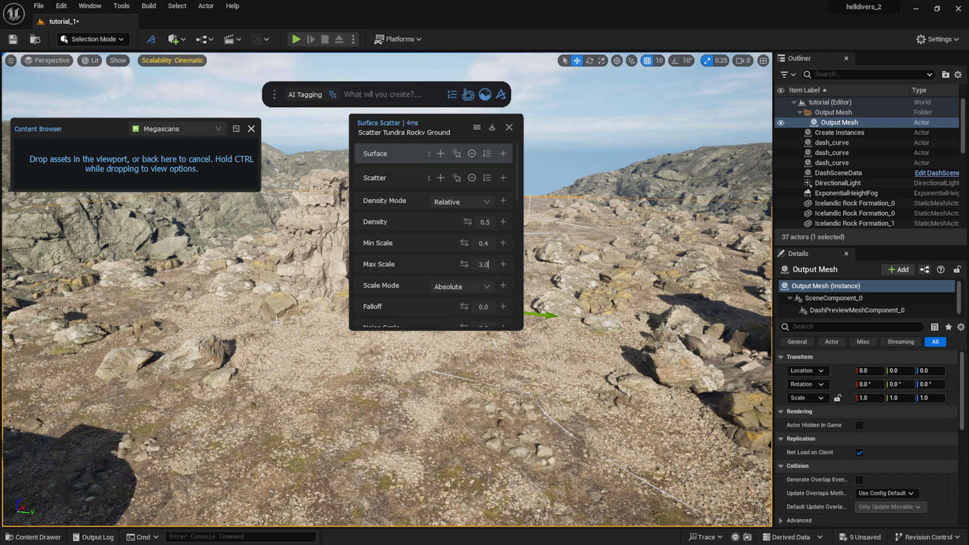
right_click_drag(276, 321, 291, 291)
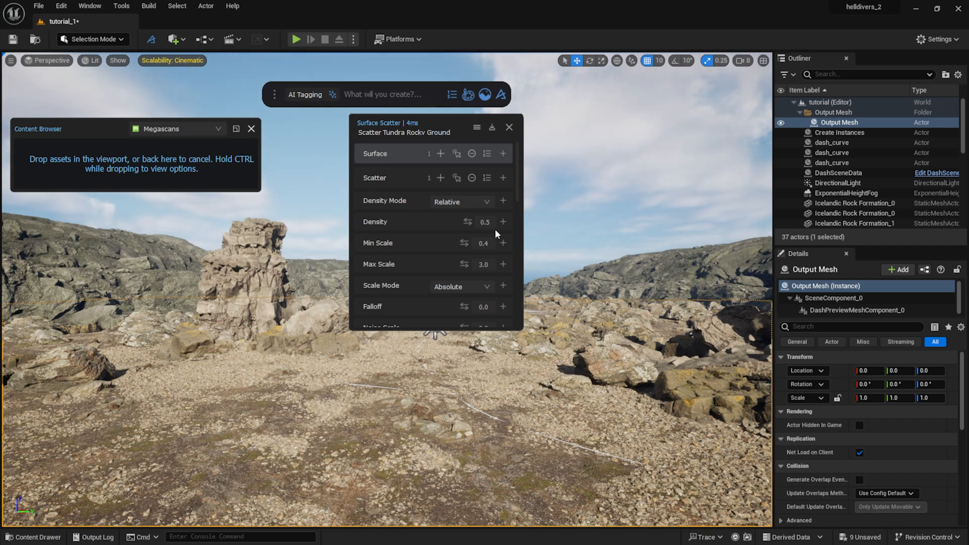
left_click_drag(467, 221, 470, 222)
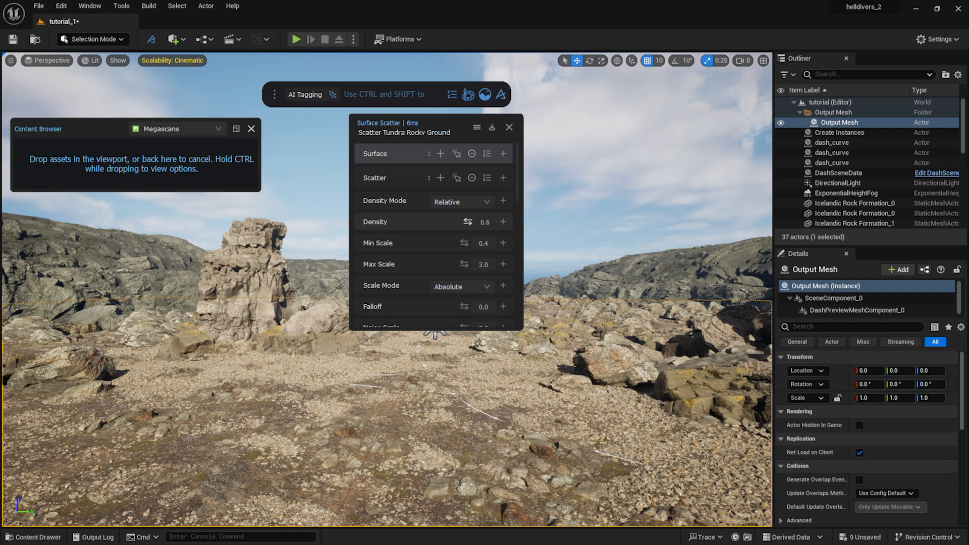
scroll(454, 311, "down", 3)
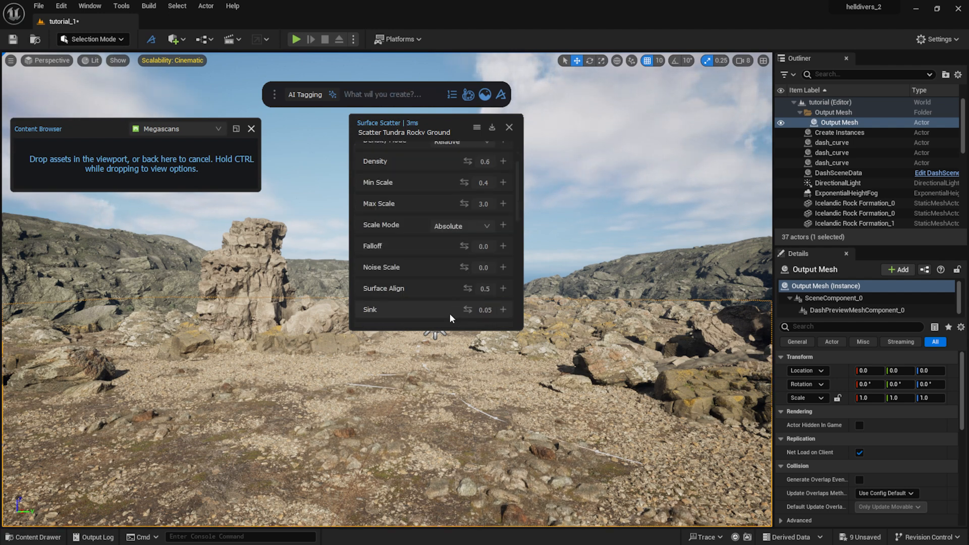
Step: Check the scattered rocks around the landing pad and raise the Tundra Rocky Ground scatter's Density to 0.81
right_click_drag(449, 361, 396, 404)
key("w")
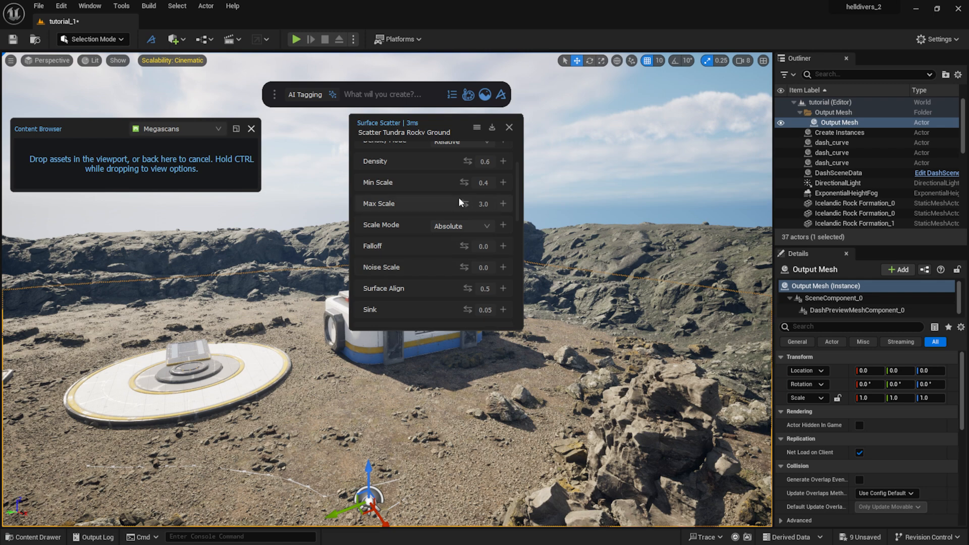
scroll(464, 245, "up", 2)
mouse_move(469, 222)
left_mouse_down()
mouse_move(485, 222)
mouse_move(468, 222)
left_mouse_up()
Step: Break up the Tundra Rocky Ground scatter by adjusting the Breakup and Breakup Scale of its noise mask
scroll(374, 252, "down", 5)
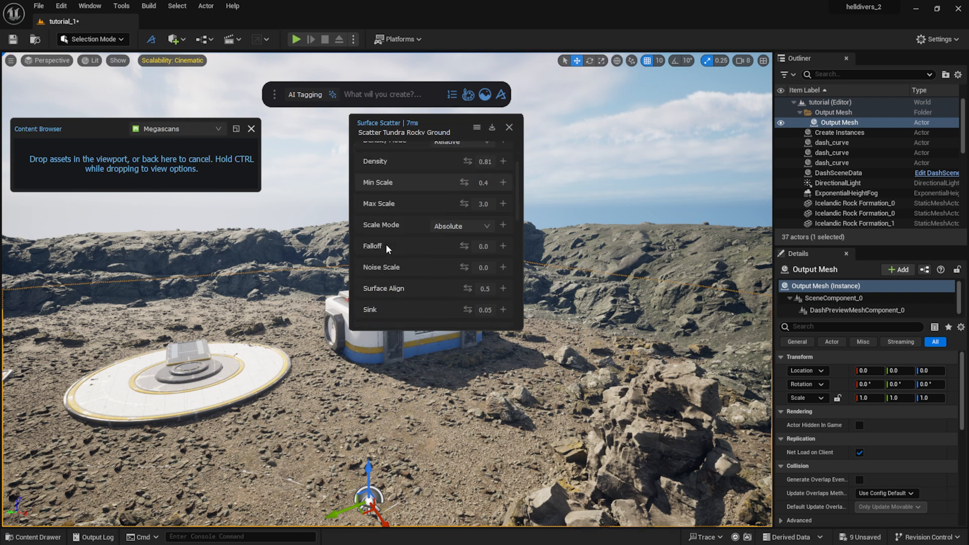
left_click(455, 250)
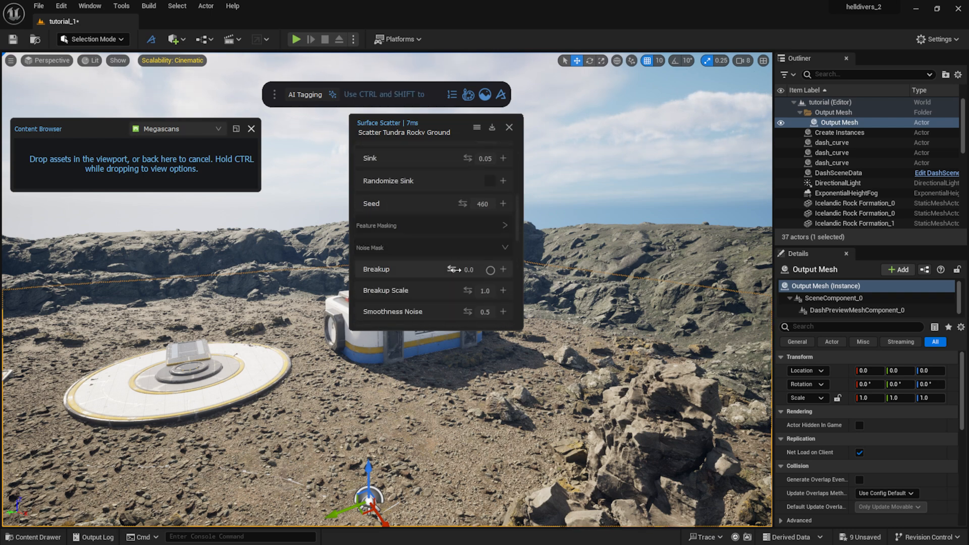
left_click_drag(452, 269, 462, 290)
scroll(500, 277, "up", 5)
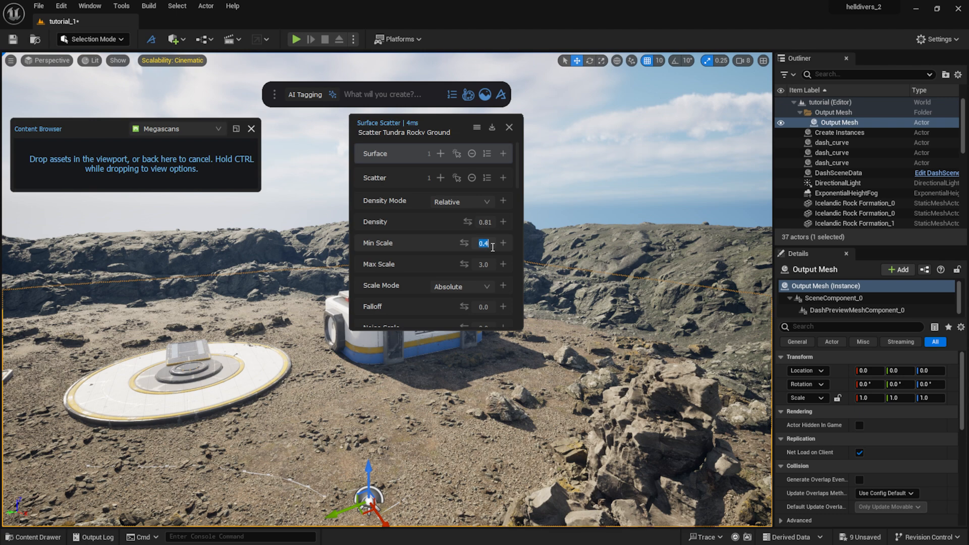
Step: Set the Tundra Rocky Ground scatter's Min Scale to 1.0, Max Scale to 3.5 and Sink to 0.15
type("1.0")
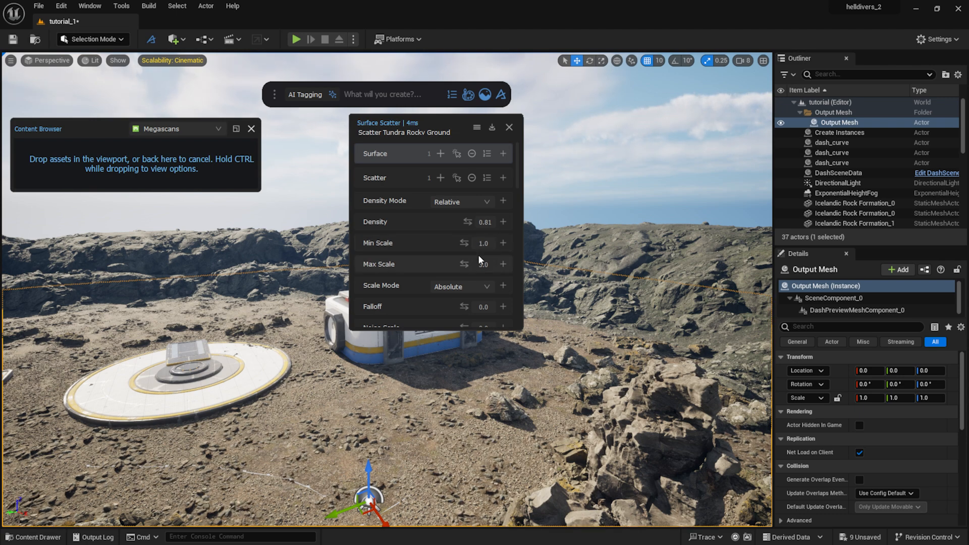
left_click(482, 264)
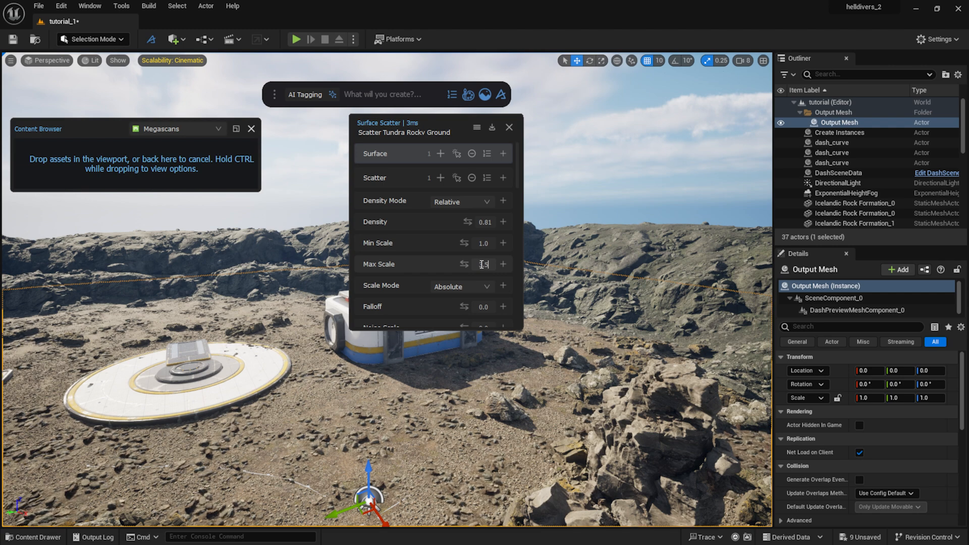
scroll(449, 246, "down", 2)
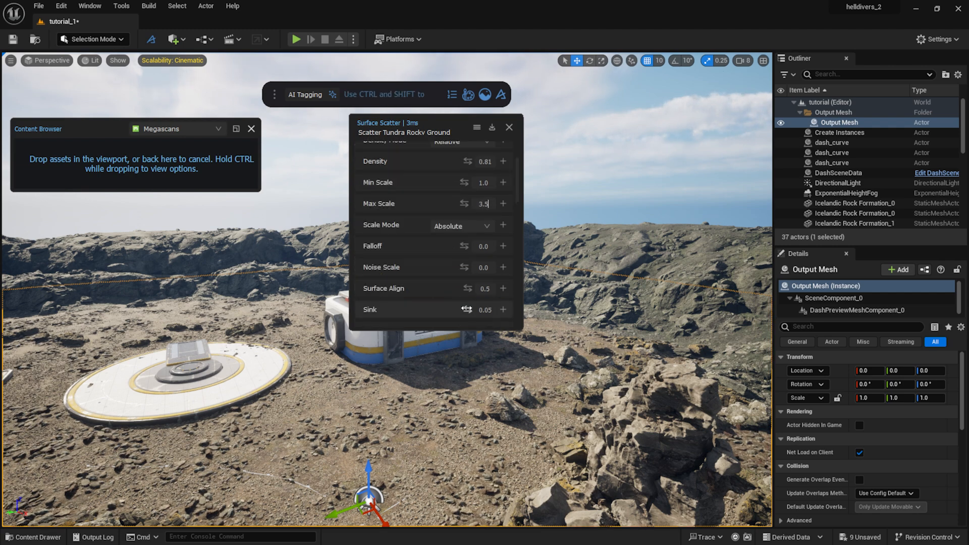
left_click_drag(467, 310, 481, 309)
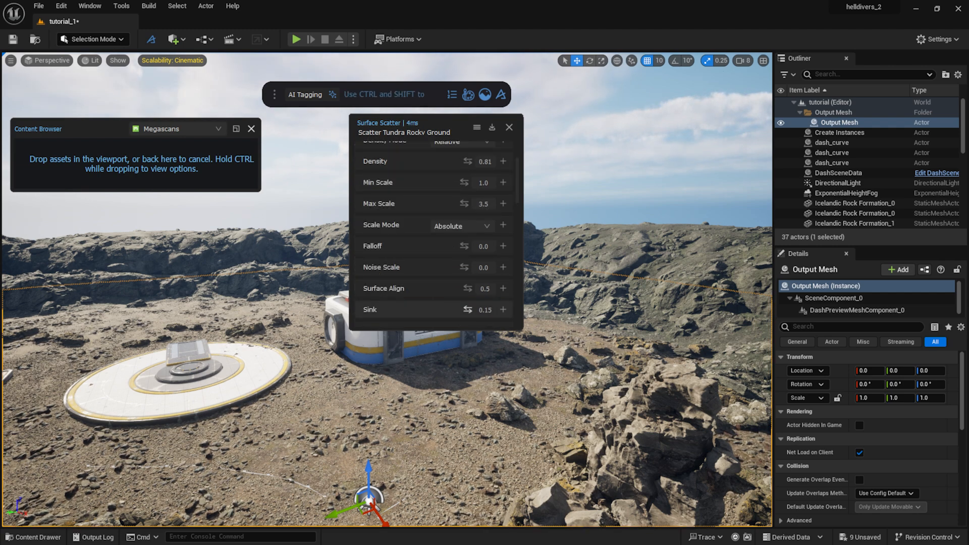
right_click_drag(385, 432, 590, 429)
key("s")
key("a")
key("s")
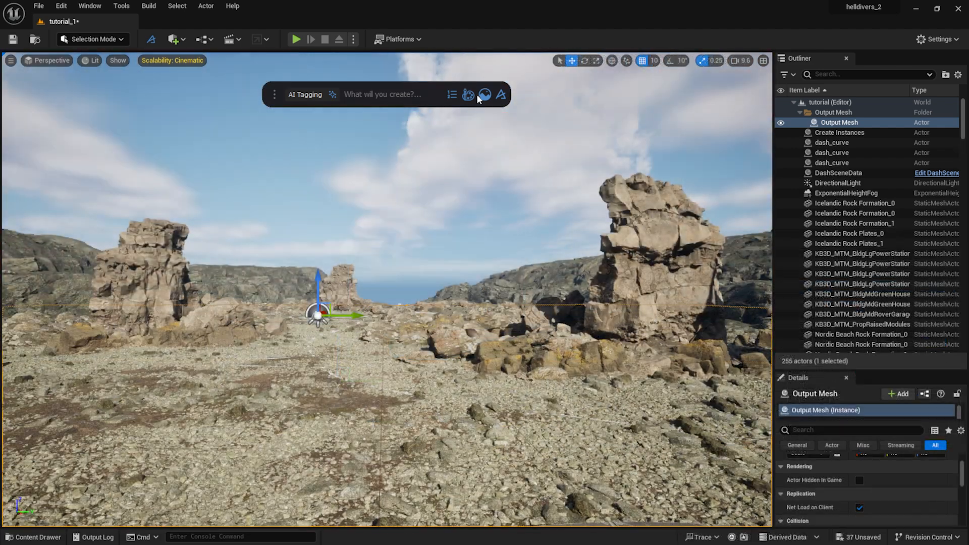
Step: Find the Tundra Grass asset in the Megascans library and scatter it on the selected ground mesh
left_click(483, 95)
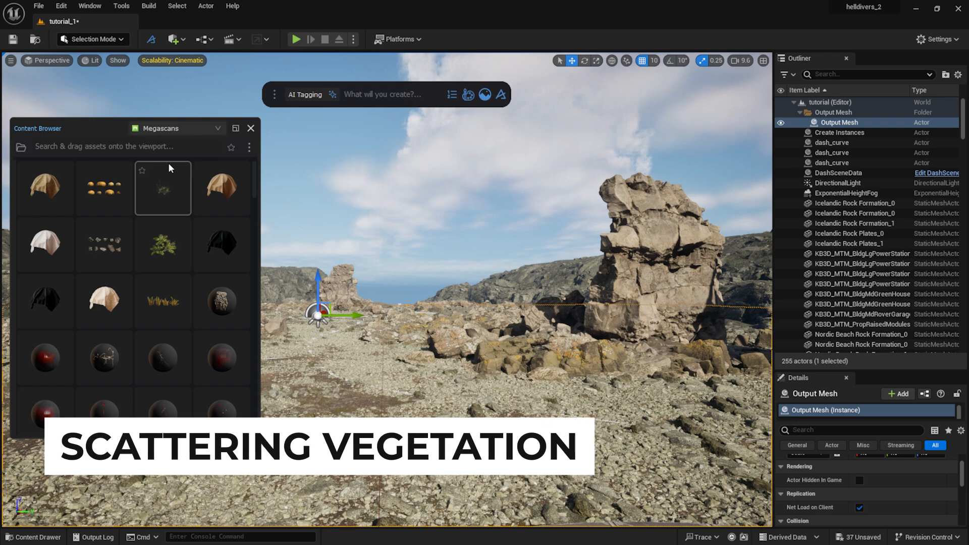
type("tun")
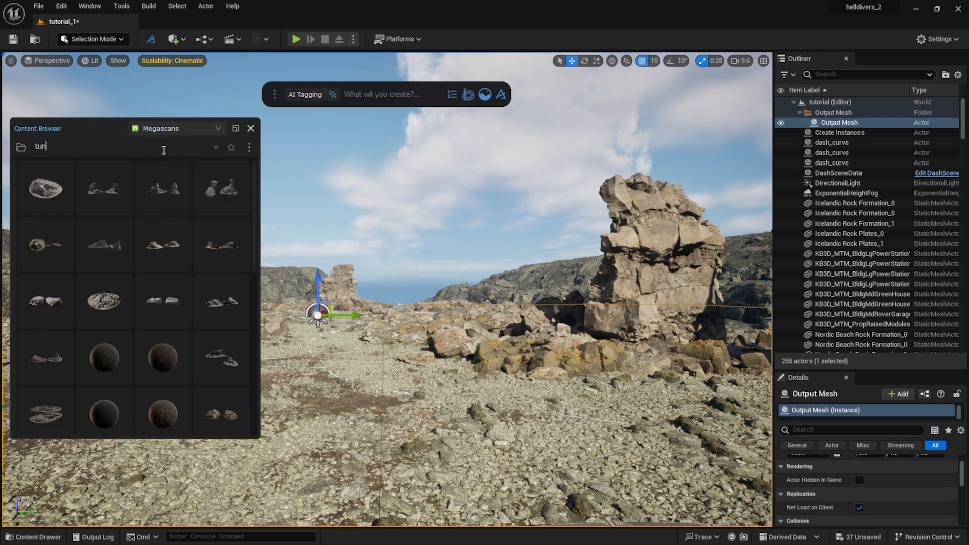
type("dra grass")
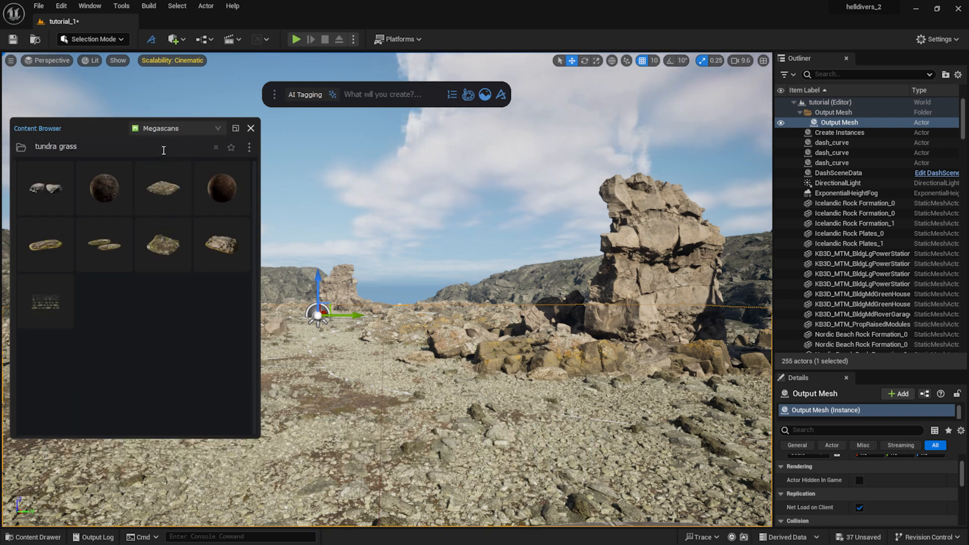
left_click_drag(46, 305, 362, 399)
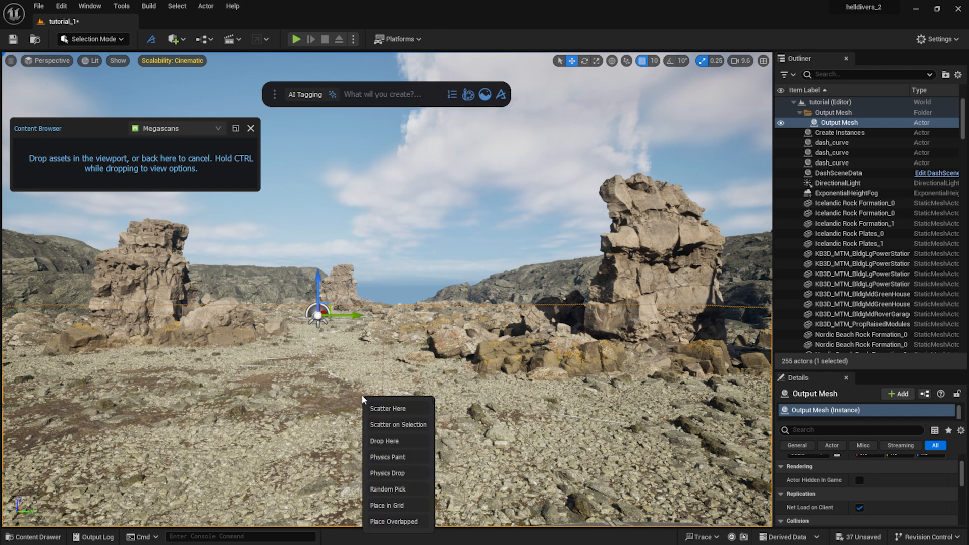
left_click(394, 425)
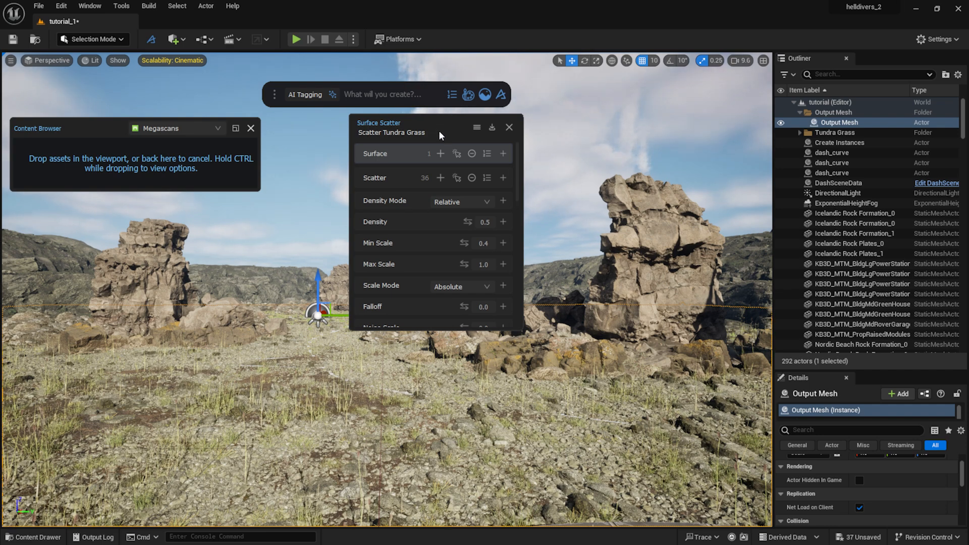
Step: Add the three tall Icelandic rock formations to the Tundra Grass scatter's proximity mask with a Distance of 700
left_click_drag(440, 134, 746, 156)
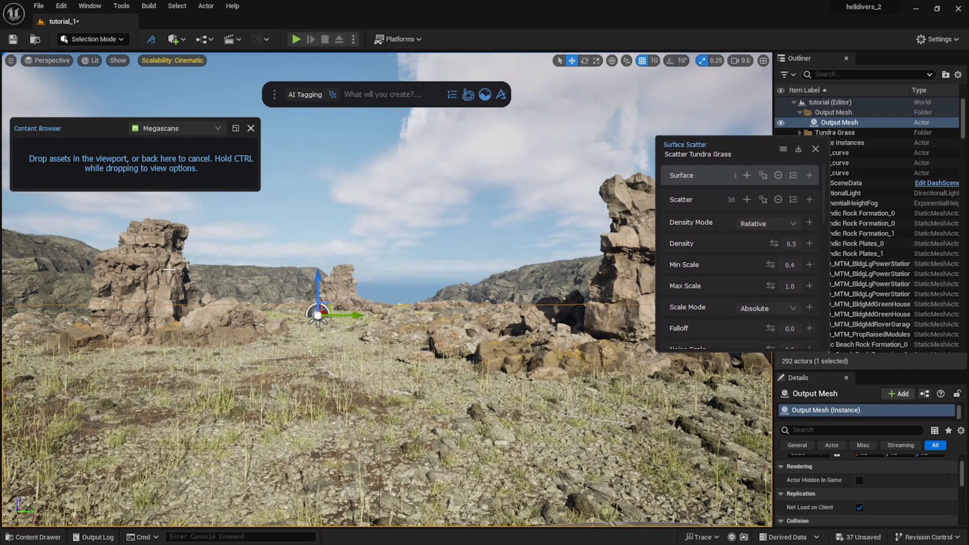
left_click(169, 270)
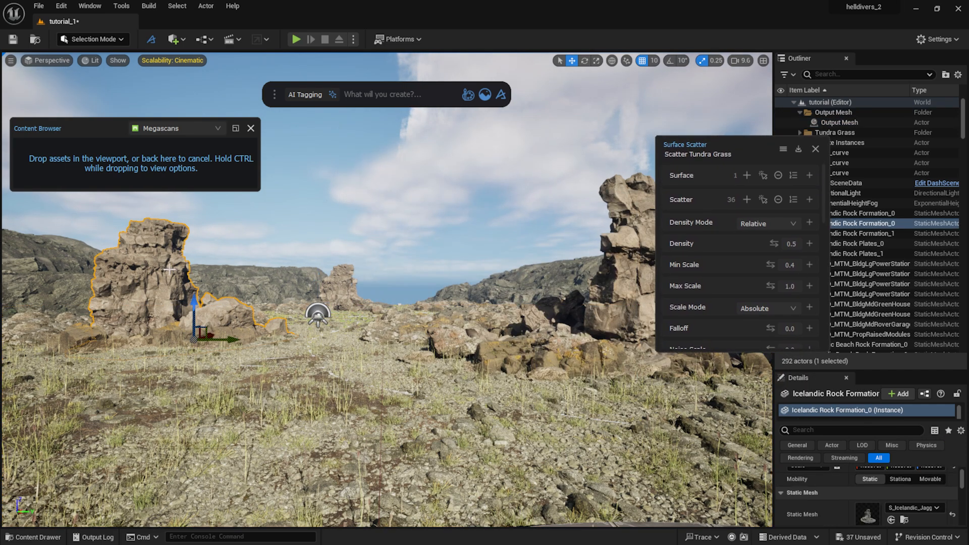
left_click(339, 286, "ctrl")
left_click(627, 284, "ctrl")
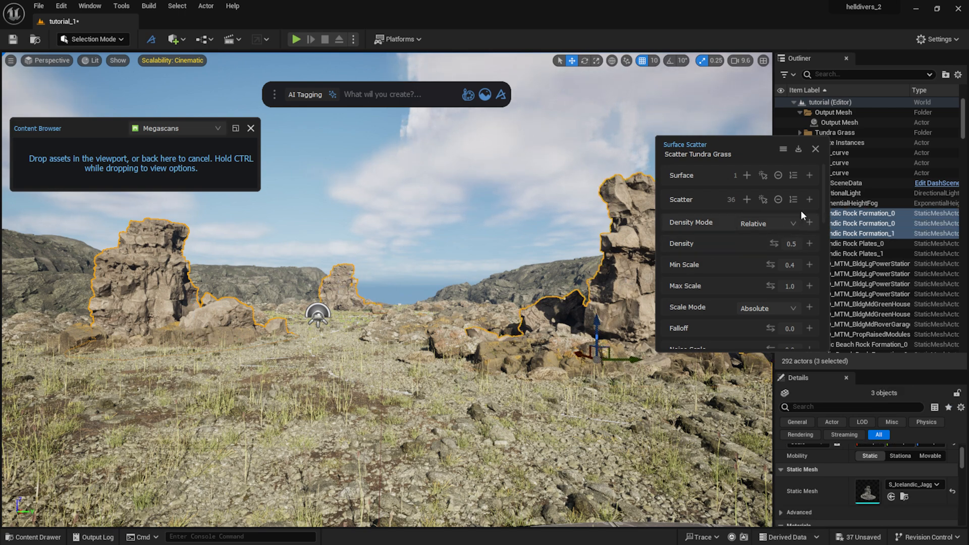
left_click_drag(822, 188, 817, 263)
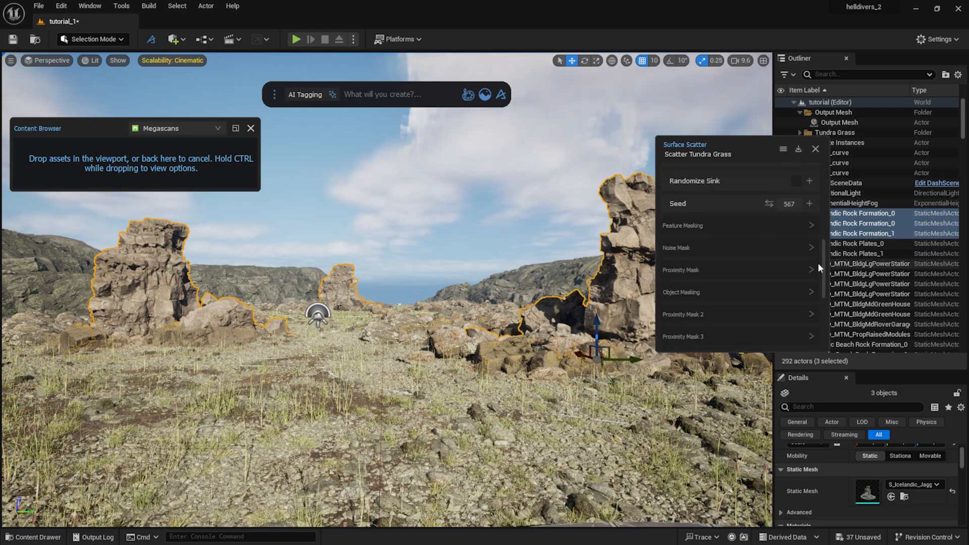
left_click(799, 269)
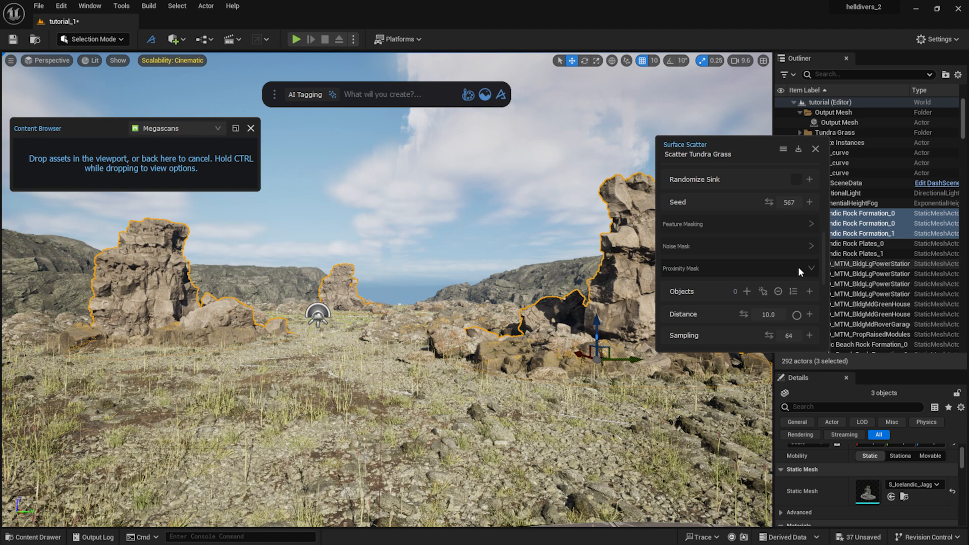
left_click(747, 293)
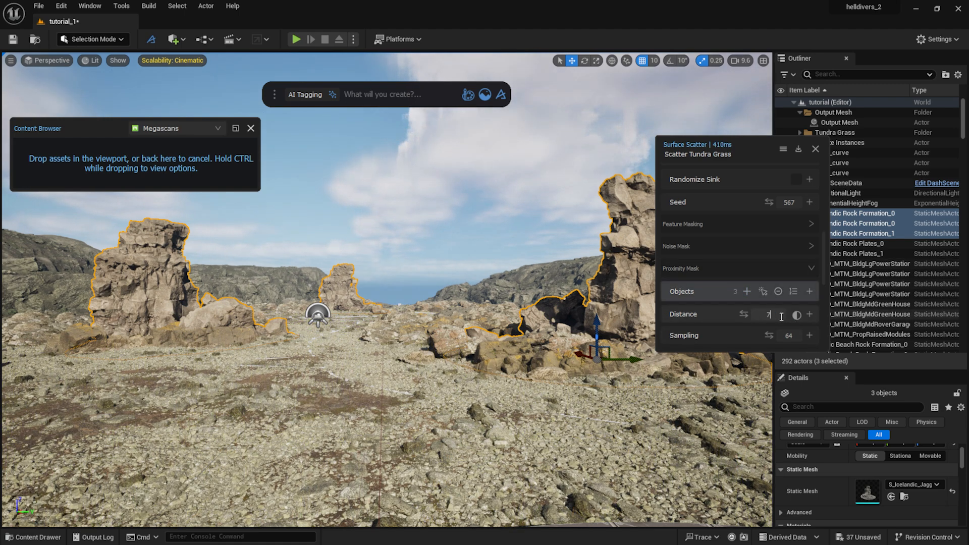
key("Return")
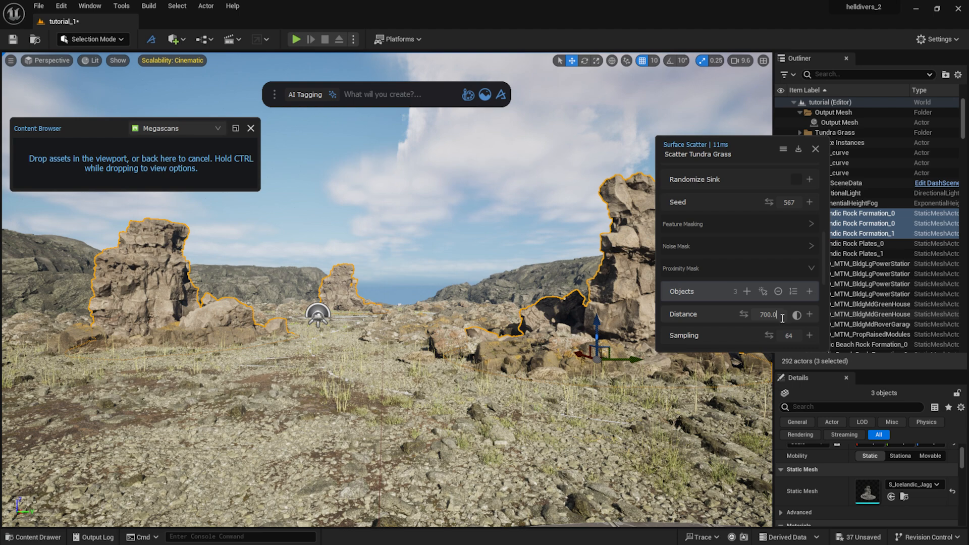
Step: Set the Tundra Grass scatter's Density to 0.8
left_click_drag(822, 265, 804, 206)
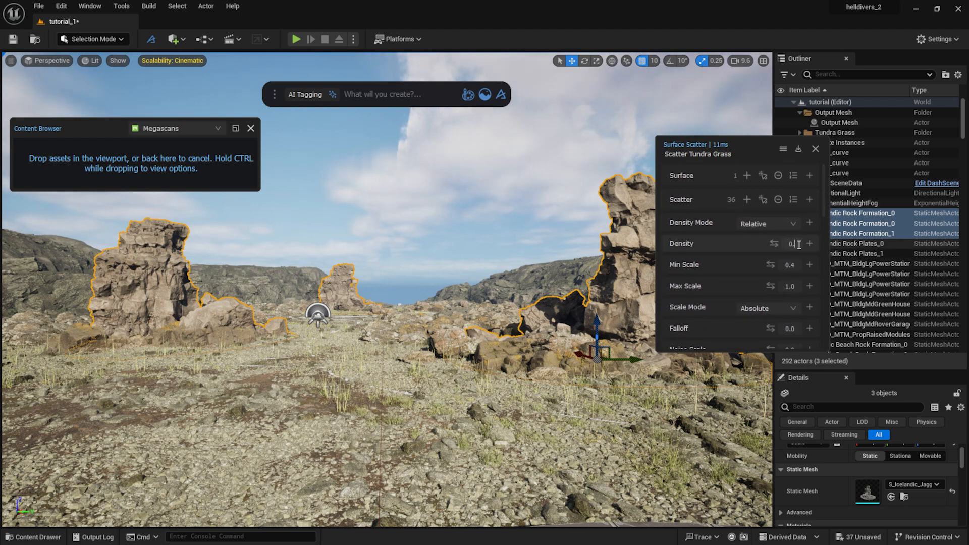
key("Return")
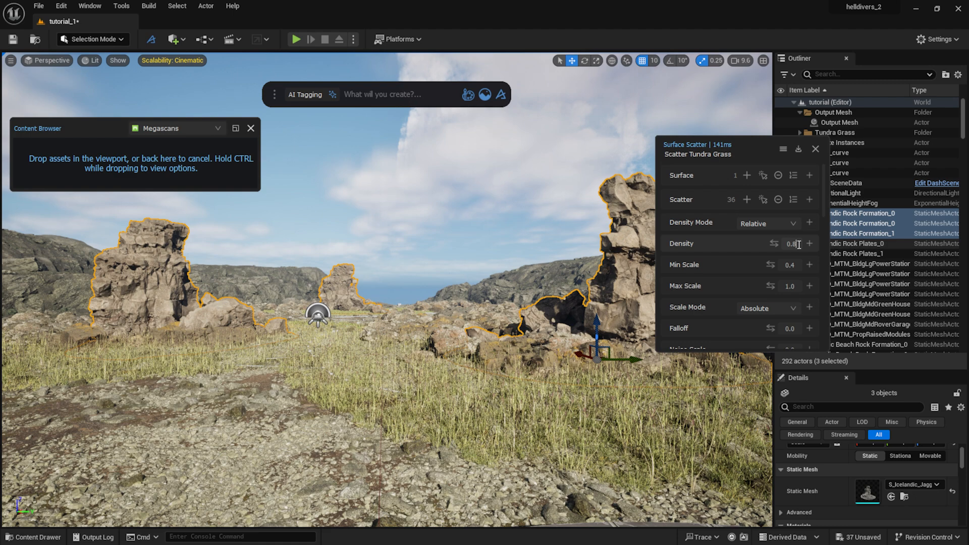
left_click(799, 245)
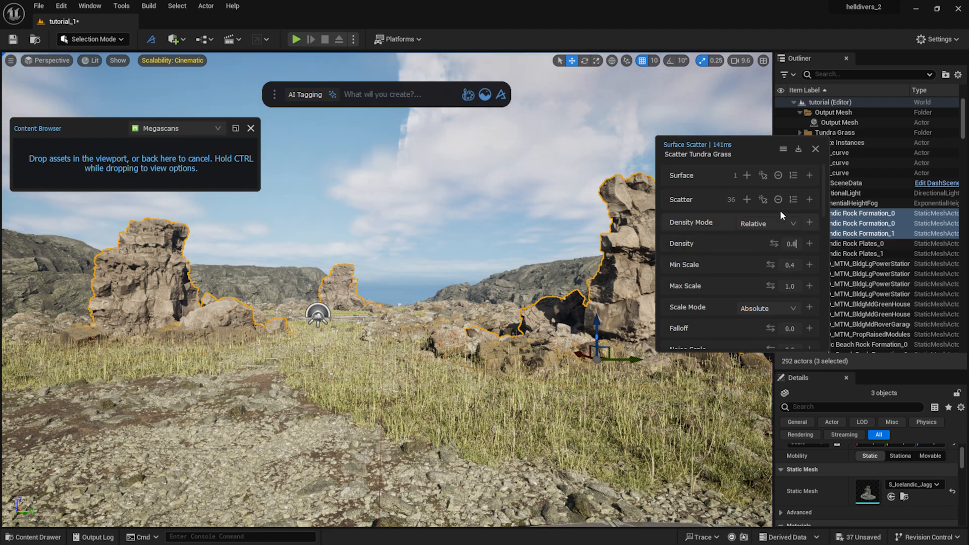
Step: Remove Tundra Grass variants 0 to 4 and 13 to 35 from the scattered objects, keeping only variants 5 to 12
left_click(793, 200)
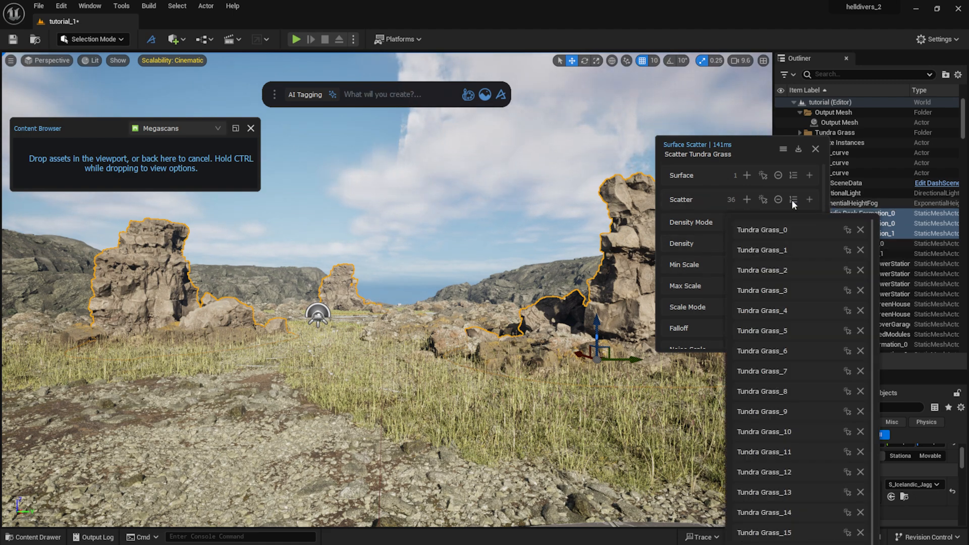
left_click(860, 230)
left_click(861, 230)
left_click(861, 229)
left_click(861, 229)
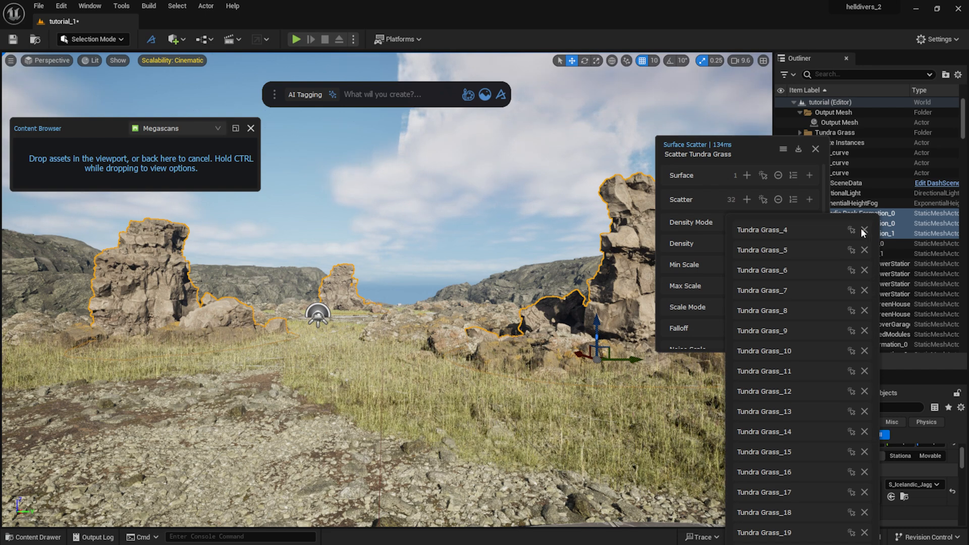
left_click(861, 230)
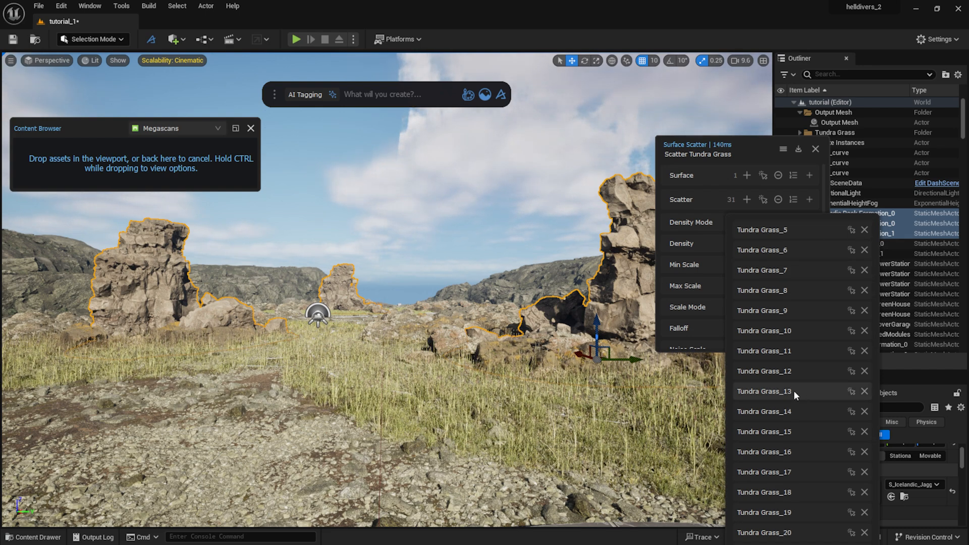
left_click(865, 410)
left_click(866, 410)
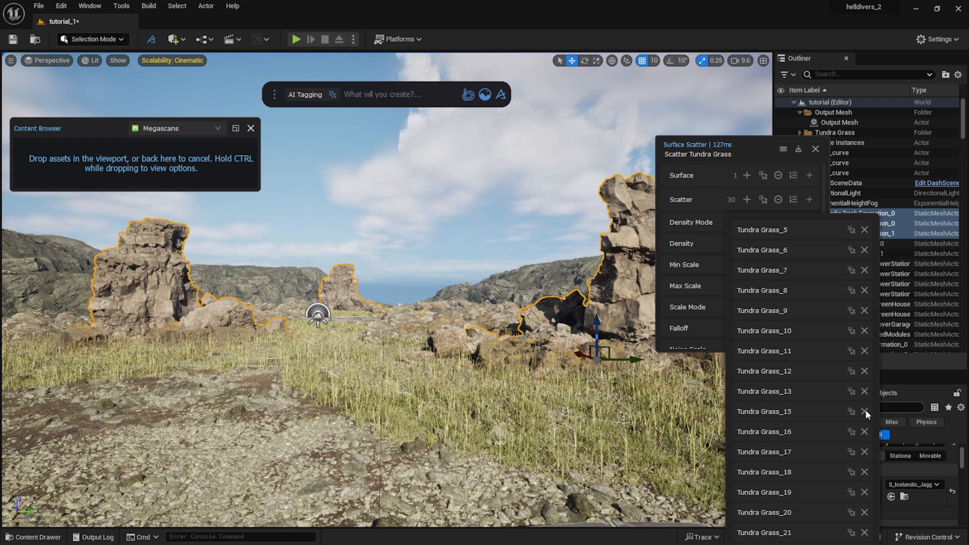
left_click(866, 410)
left_click(865, 410)
left_click(865, 410)
left_click(865, 410)
left_click(865, 412)
left_click(865, 411)
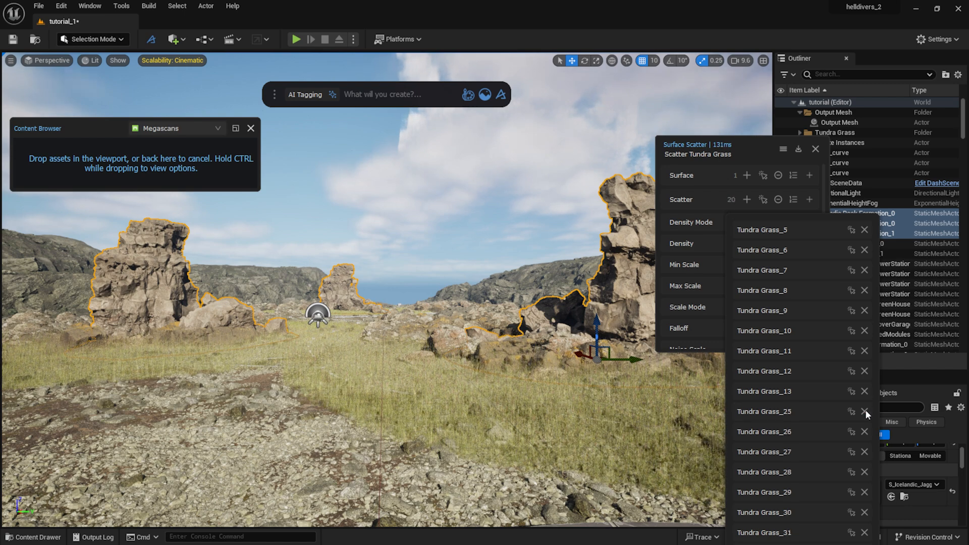
left_click(865, 412)
left_click(865, 411)
left_click(865, 411)
left_click(865, 412)
left_click(865, 412)
left_click(865, 411)
left_click(865, 412)
left_click(865, 412)
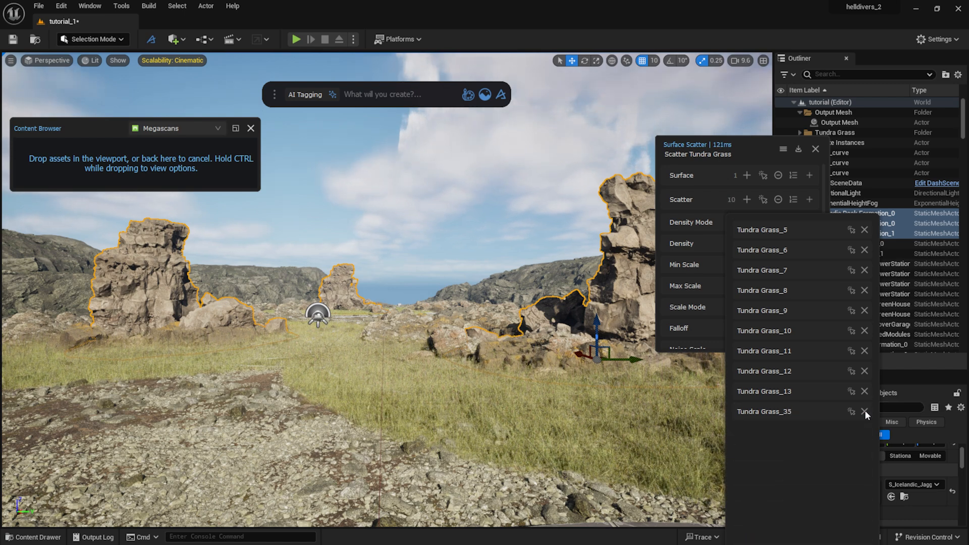
left_click(865, 412)
left_click(864, 392)
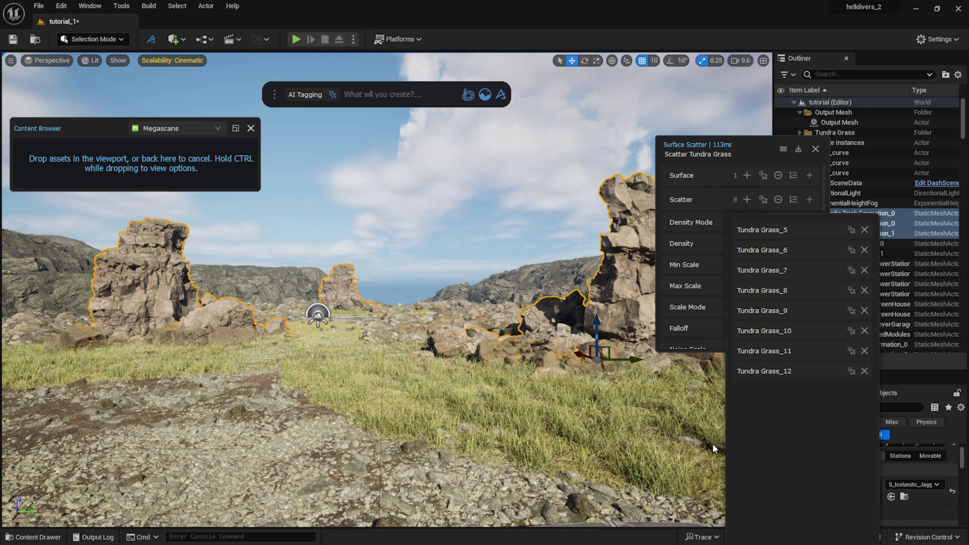
left_click(753, 156)
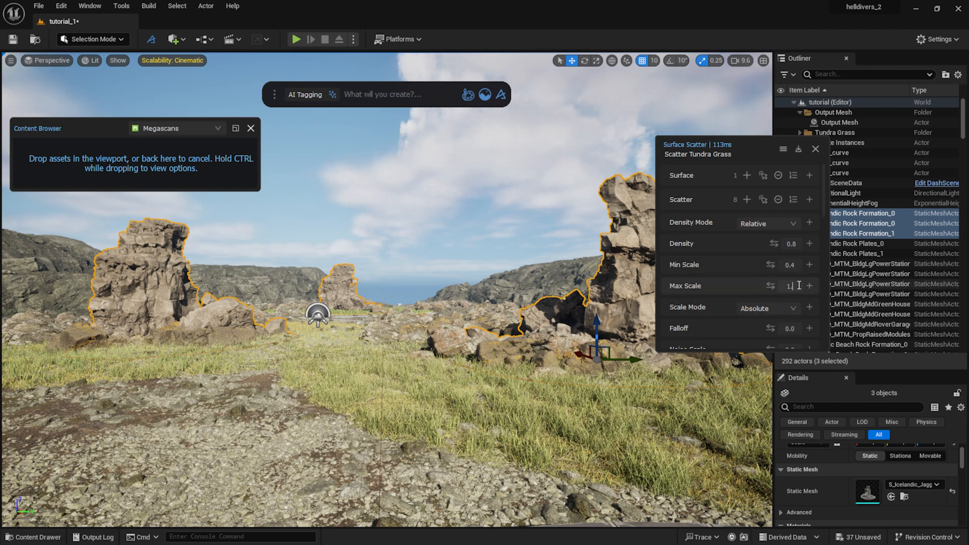
Step: Set the Tundra Grass scatter's Max Scale to 1.6, Min Scale to 0.6 and Falloff to 1.24
key("Return")
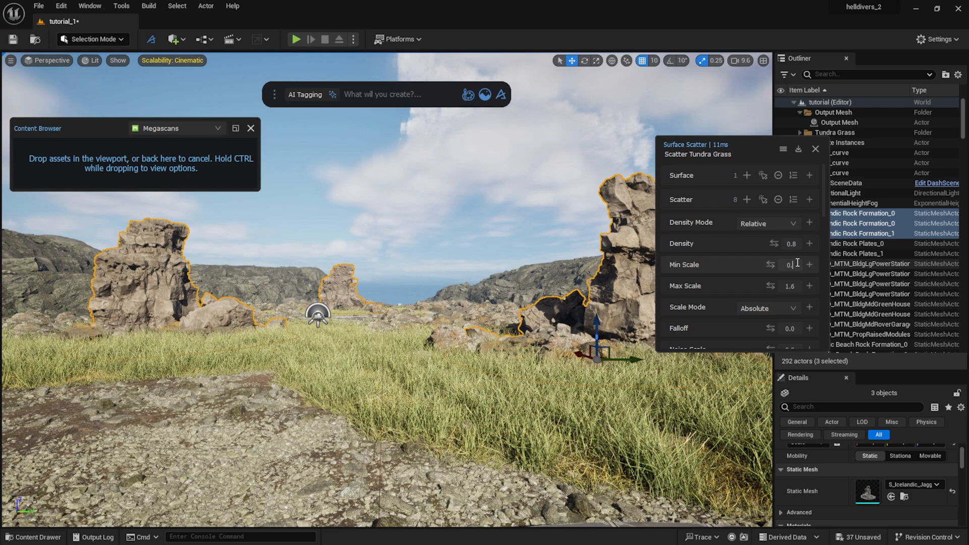
type("6")
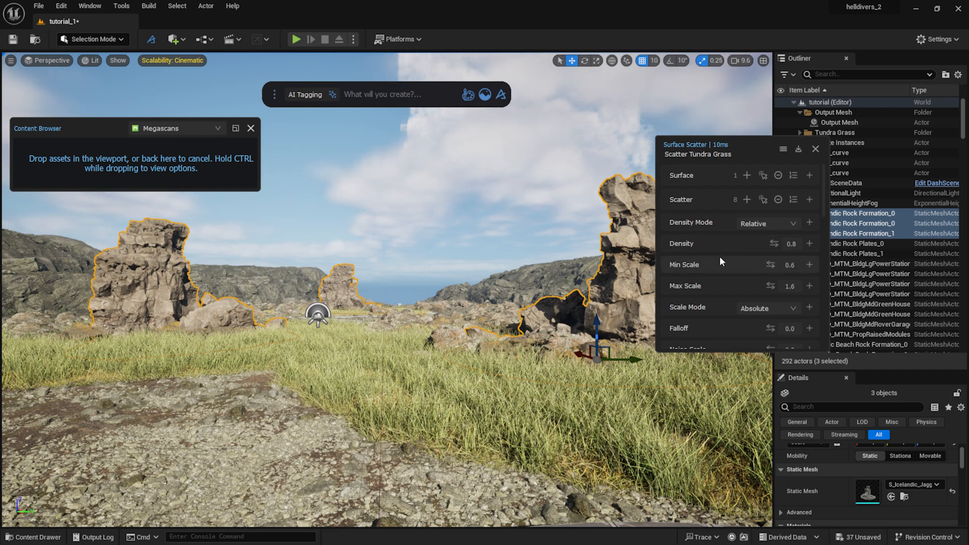
scroll(711, 297, "down", 1)
left_click_drag(770, 298, 832, 299)
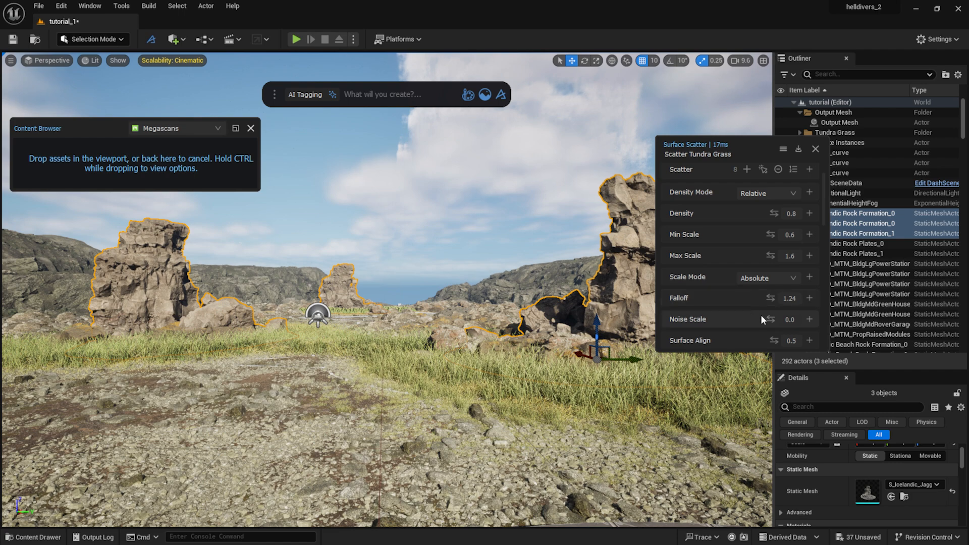
Step: Change the Tundra Grass scatter's Seed to 570
scroll(724, 325, "down", 1)
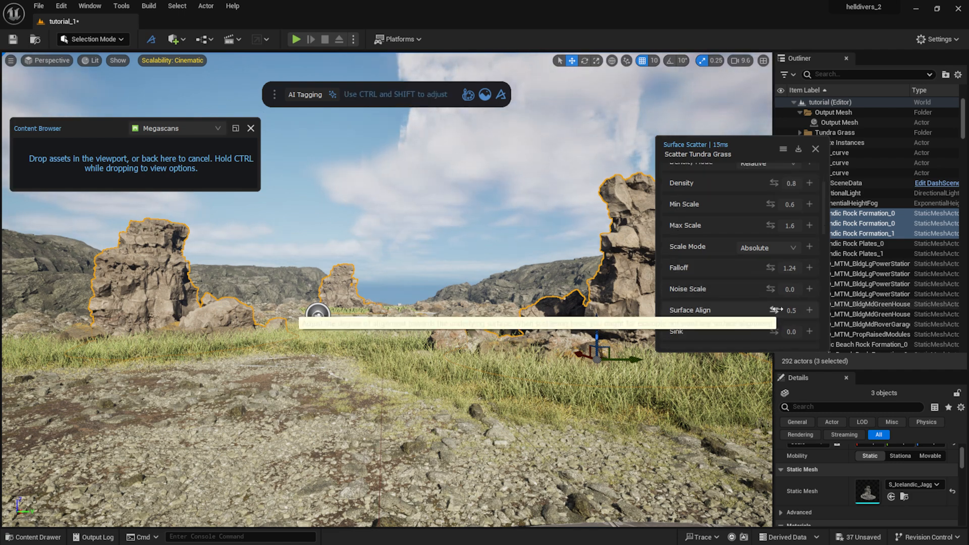
scroll(716, 309, "down", 2)
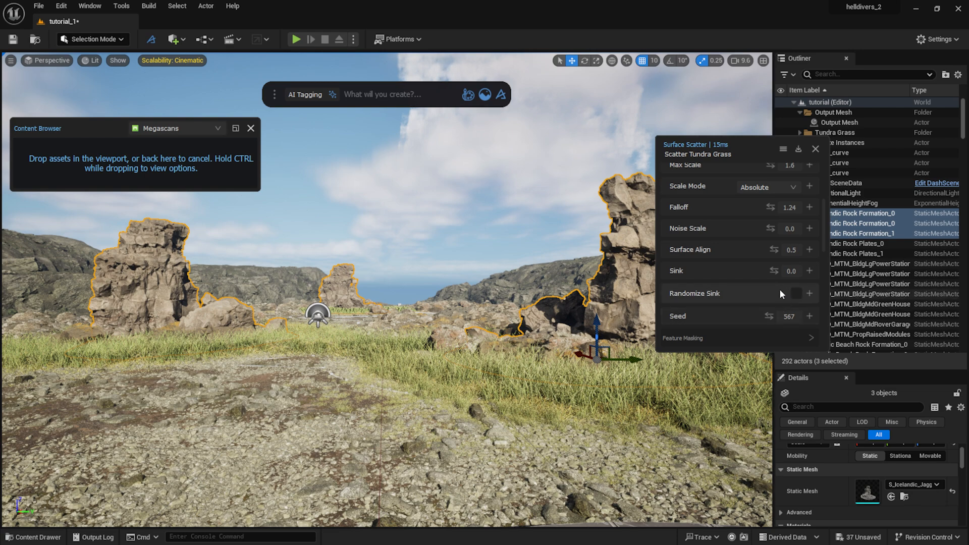
left_click_drag(763, 316, 768, 316)
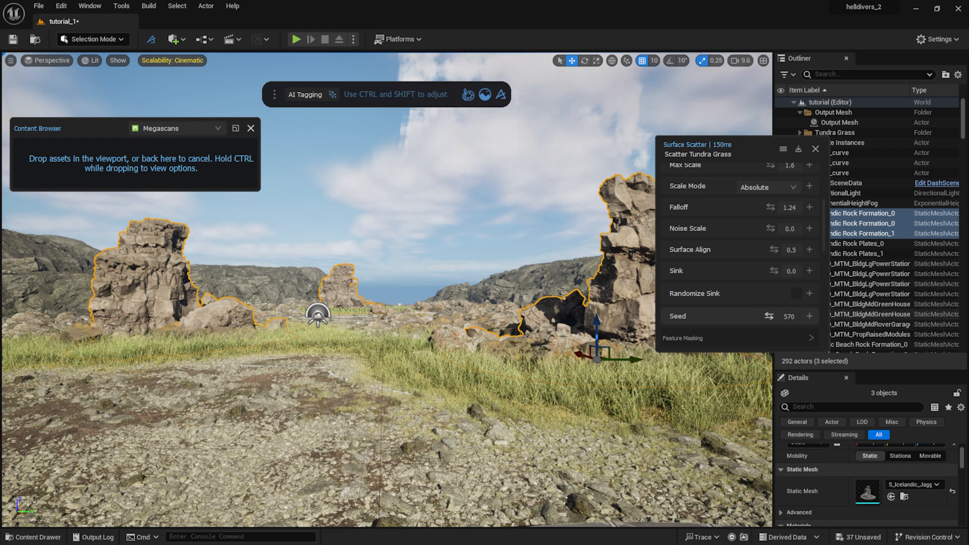
scroll(725, 228, "down", 3)
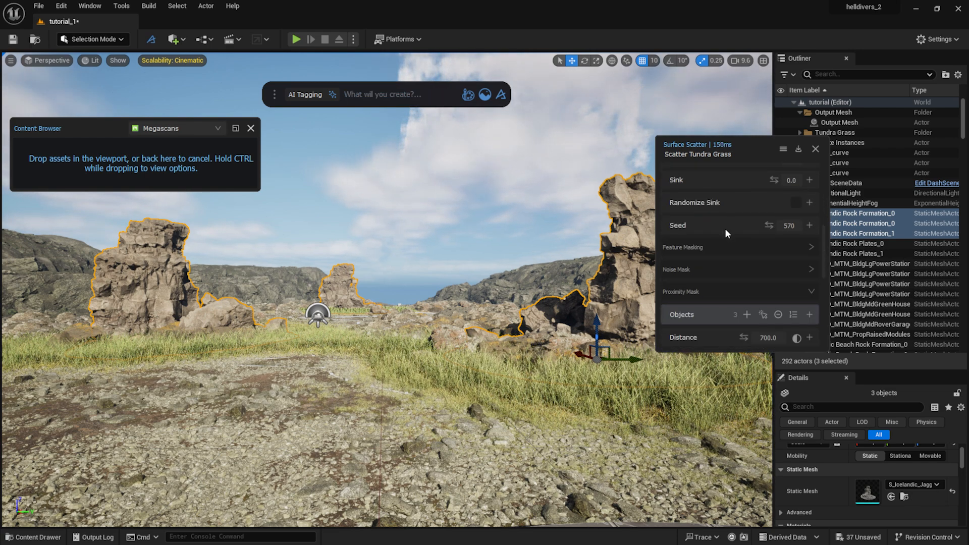
Step: Set the Tundra Grass scatter's Noise Mask Breakup to 0.16
left_click(731, 270)
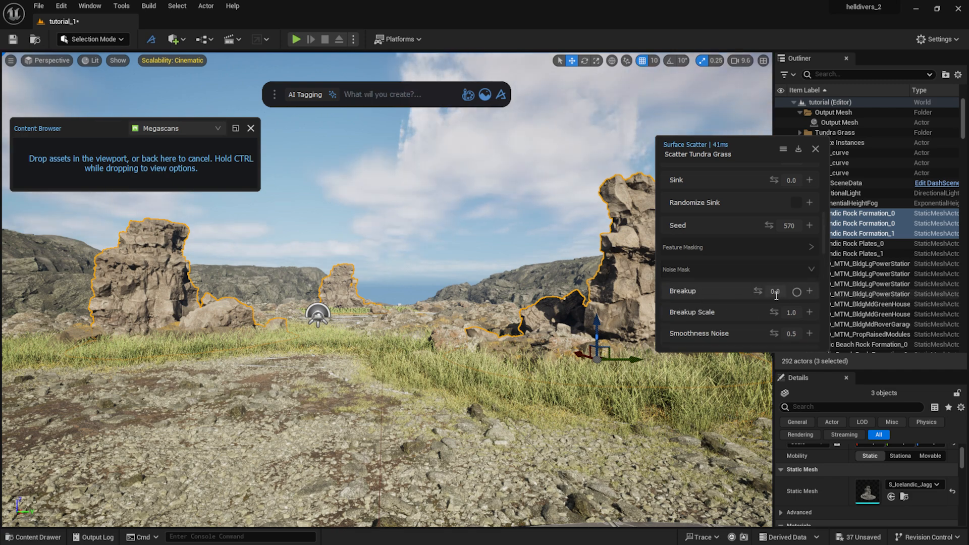
left_click_drag(757, 291, 775, 291)
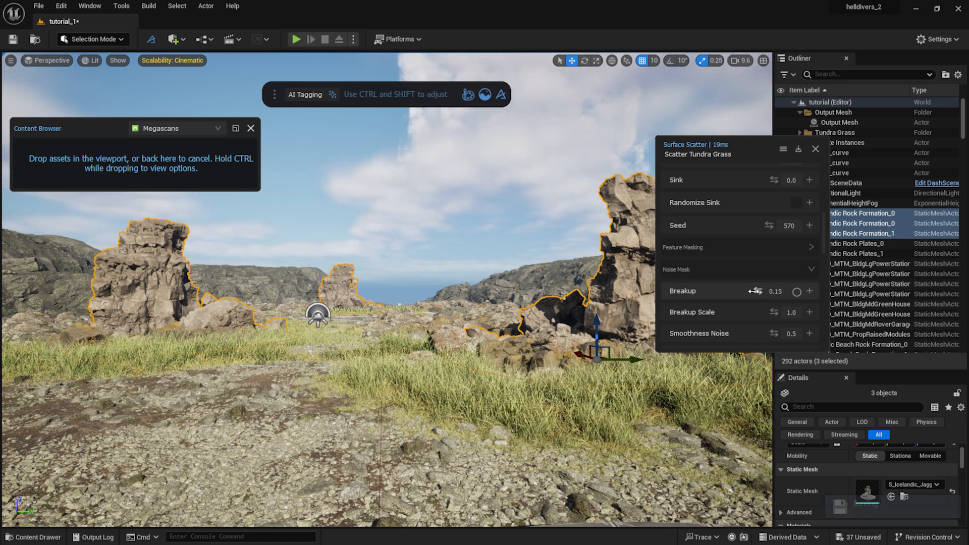
left_click_drag(757, 290, 758, 291)
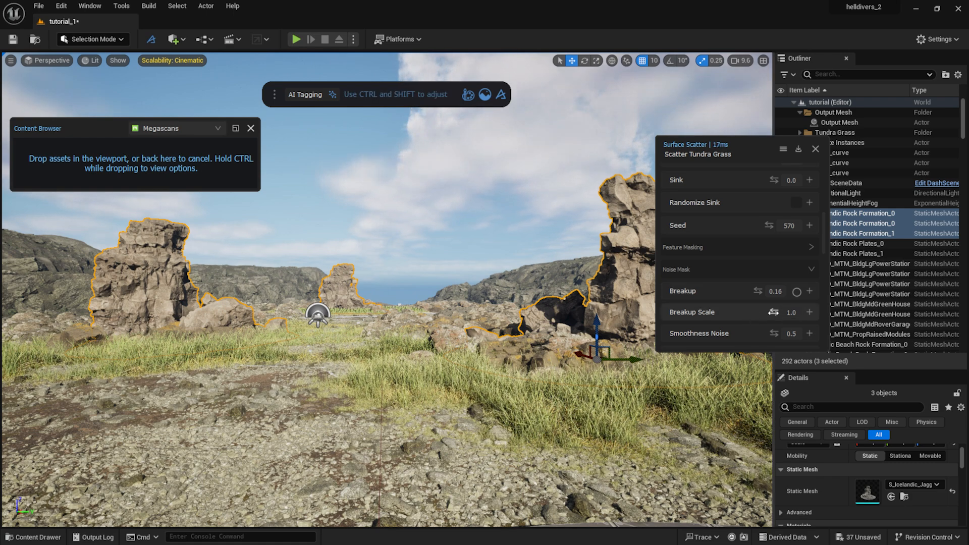
left_click_drag(773, 312, 775, 312)
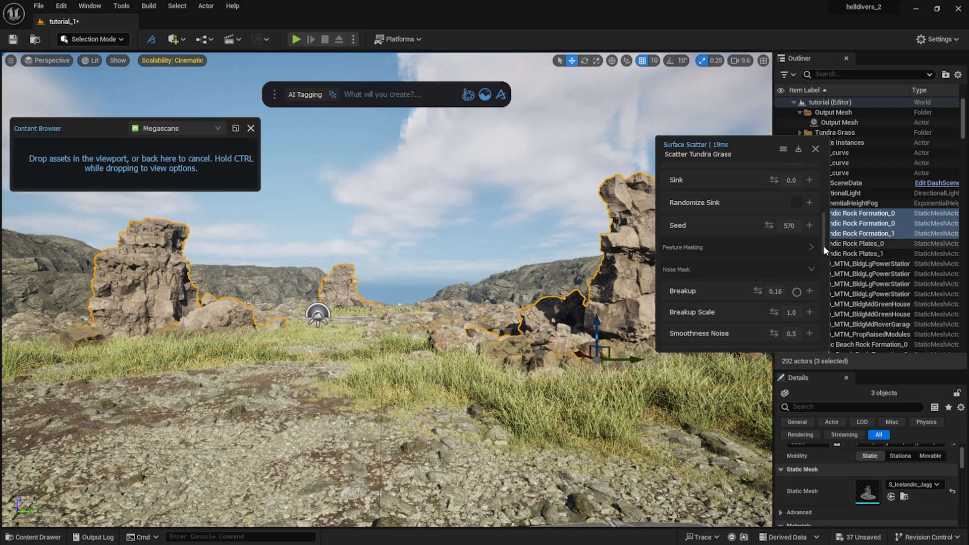
Step: Set the Distance of the Tundra Grass scatter's first Proximity Mask to 800
left_click_drag(823, 246, 822, 297)
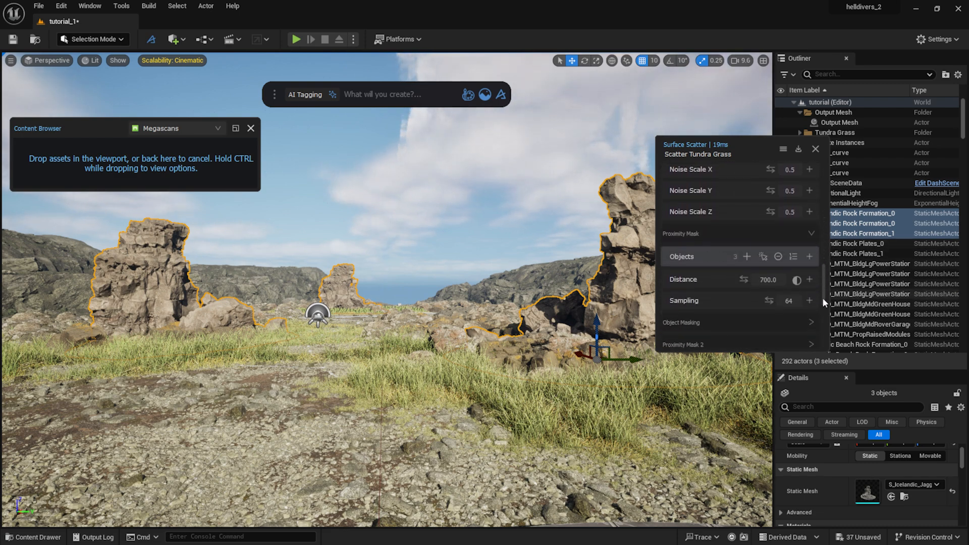
left_click(775, 280)
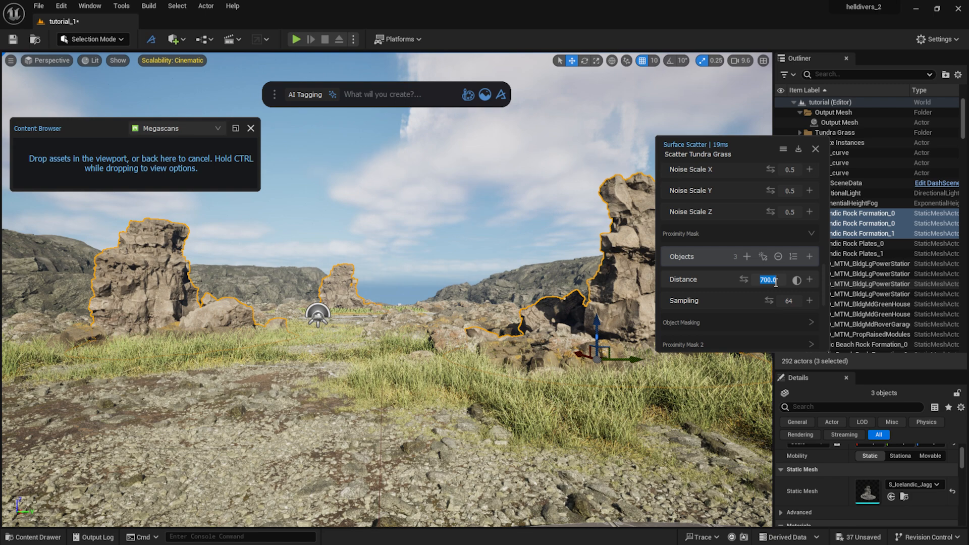
type("800.0")
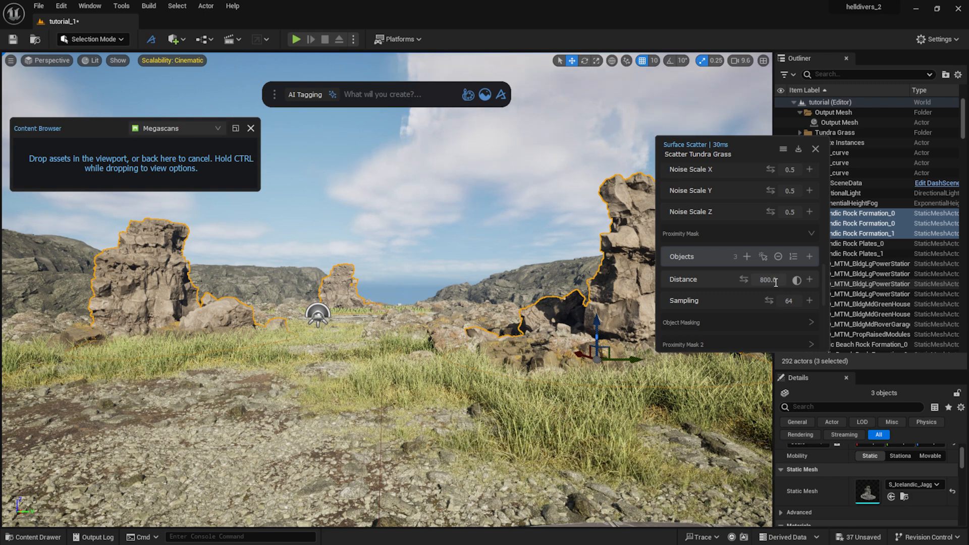
key("Return")
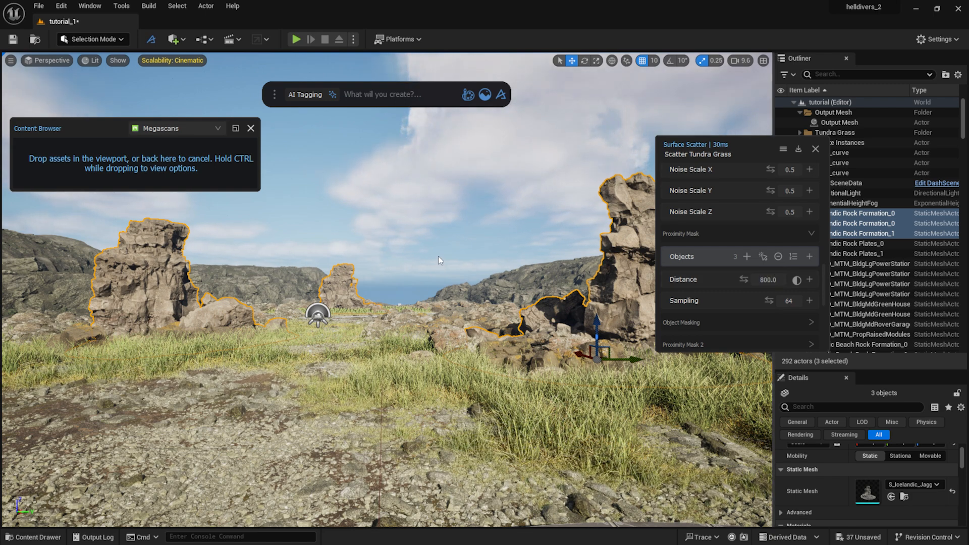
left_click_drag(744, 142, 798, 159)
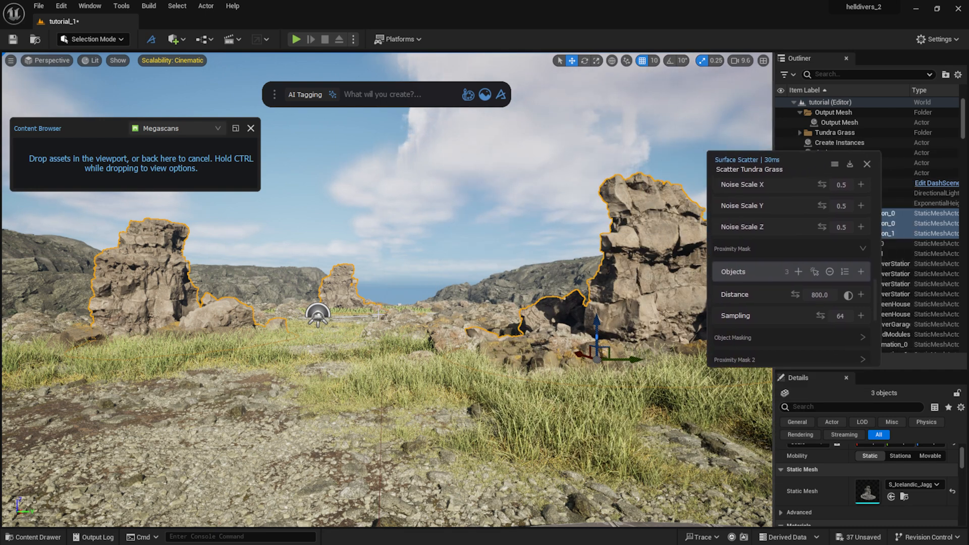
scroll(367, 318, "up", 3)
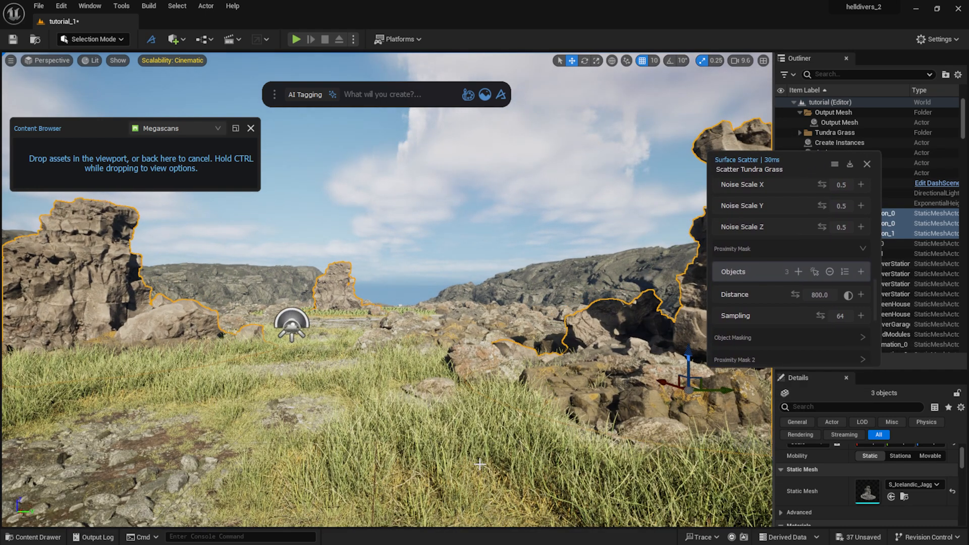
Step: Play-test the level, running the character through the grass around the rocks and outpost, and end the session
left_click(296, 40)
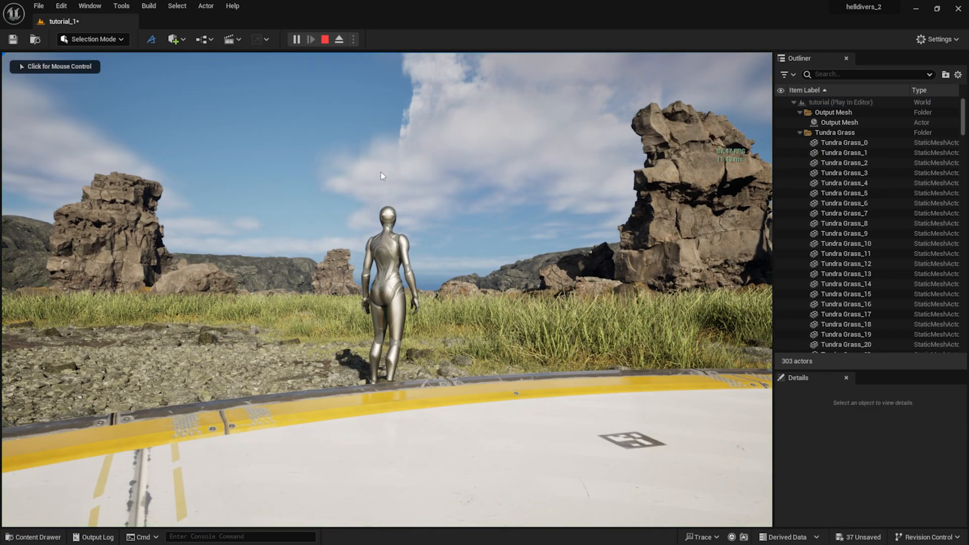
left_click(380, 172)
key("w")
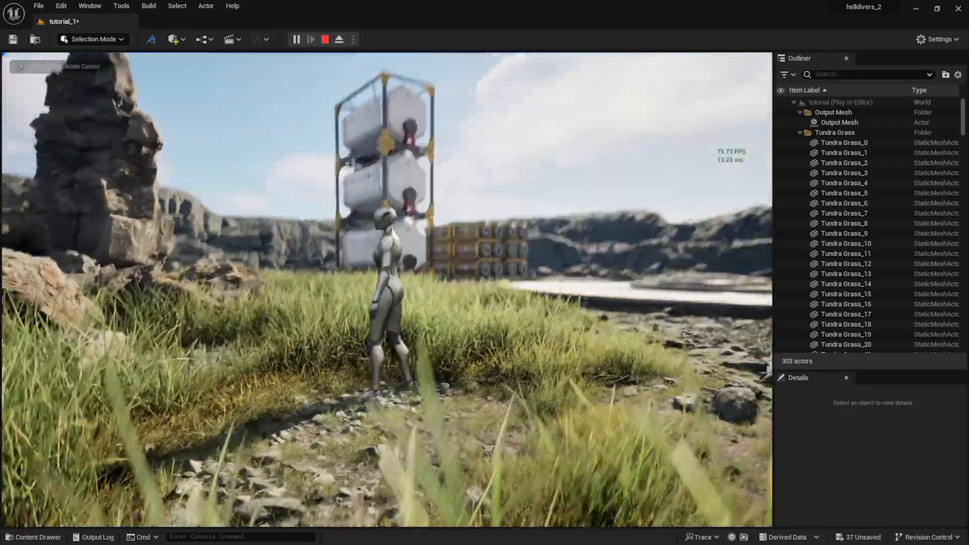
key("a")
key("a")
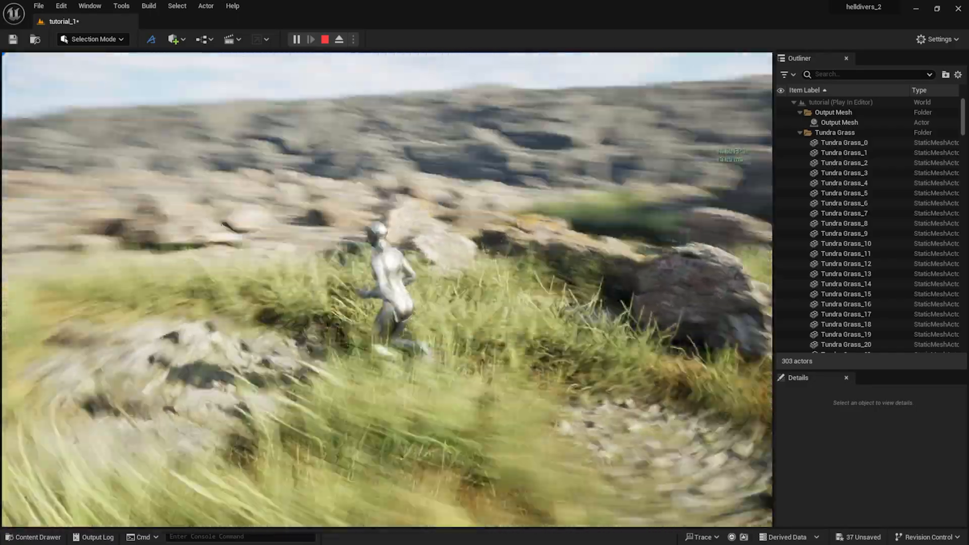
key("w")
key("w")
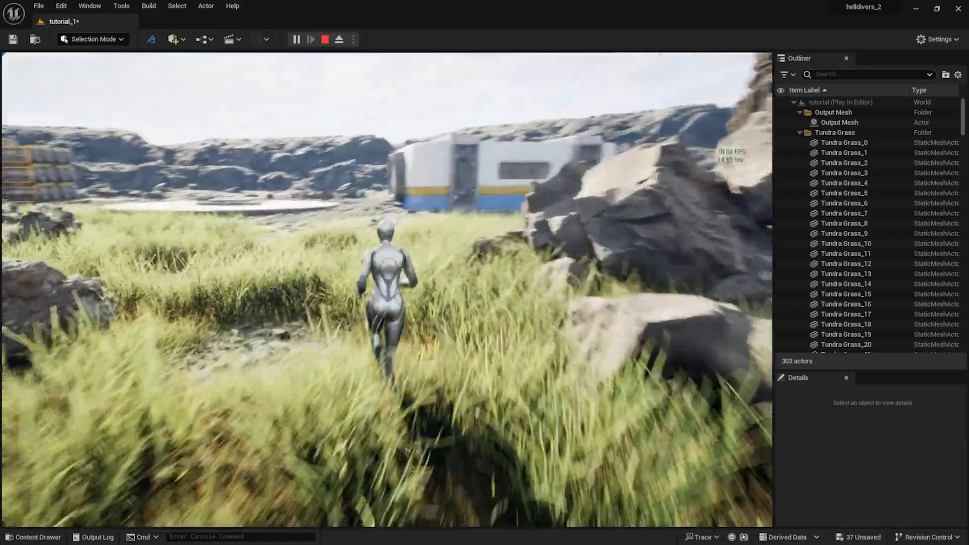
key("w")
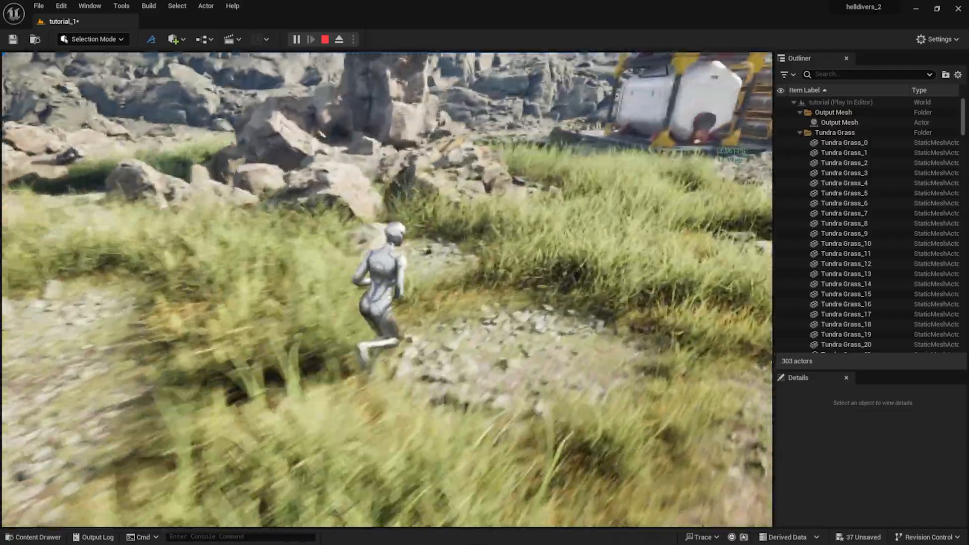
key("d")
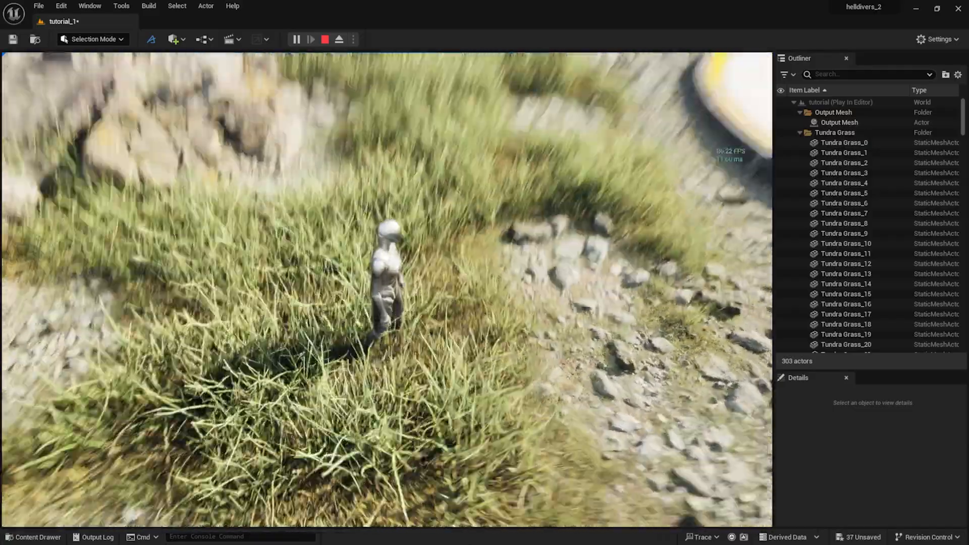
key("d")
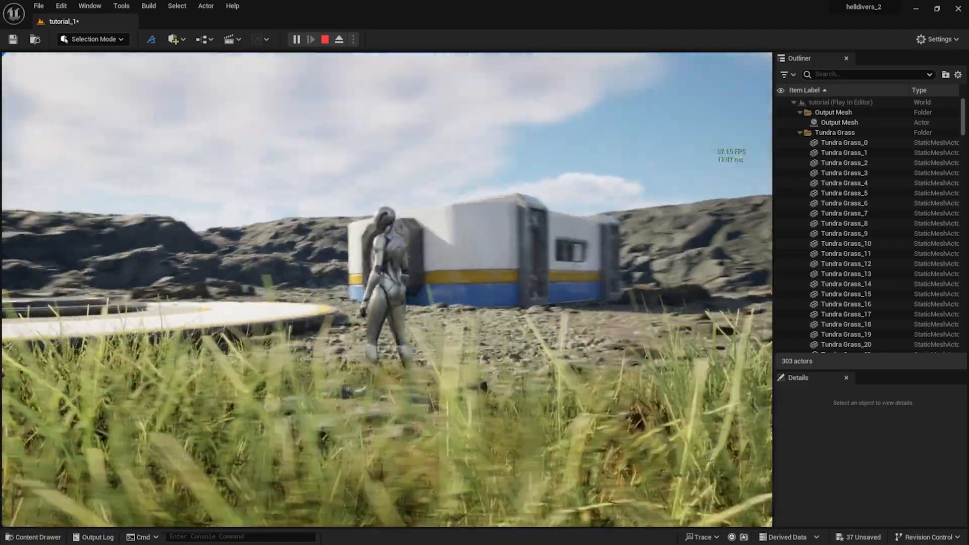
key("d")
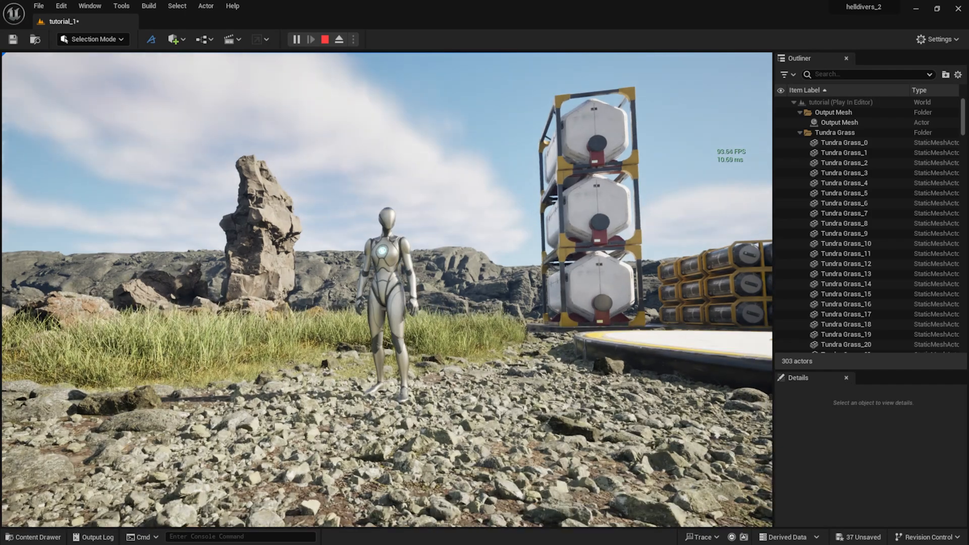
key("Escape")
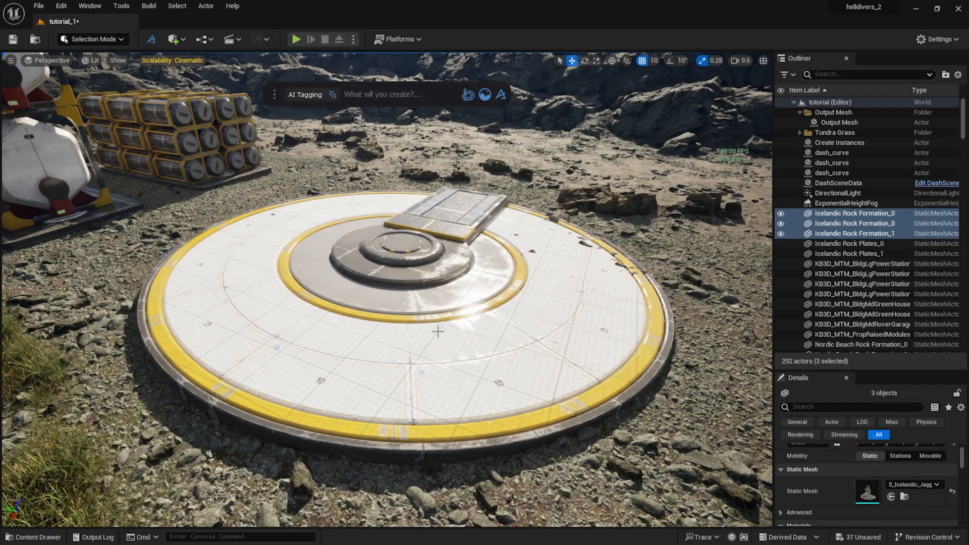
Step: Add the round landing platform to the Tundra Grass scatter's Proximity Mask 2 objects and invert that mask's distance
scroll(403, 338, "down", 2)
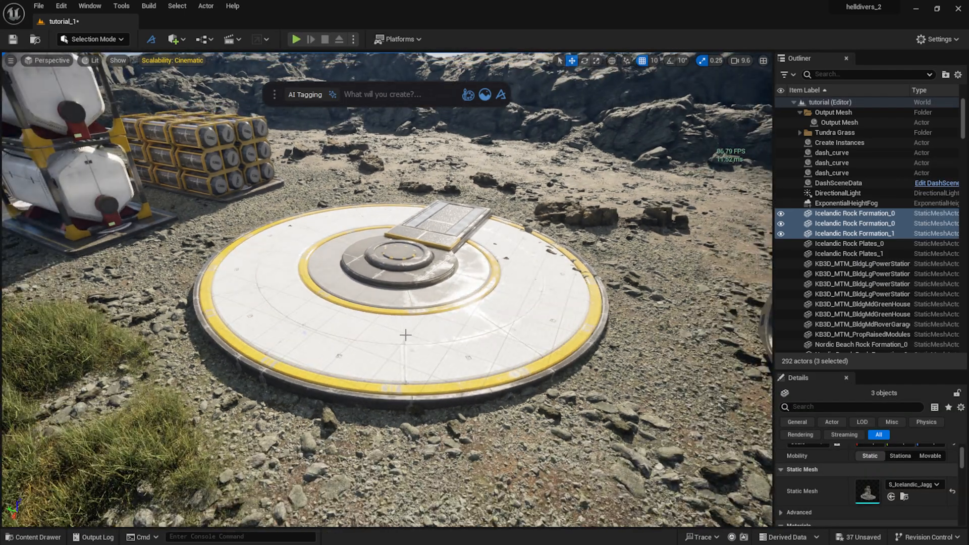
left_click(148, 411)
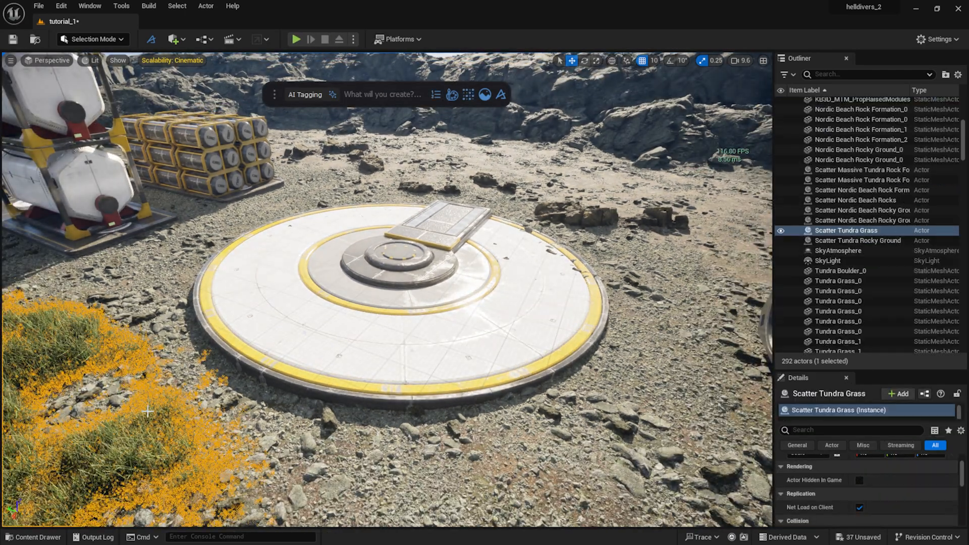
left_click(437, 94)
left_click_drag(800, 161, 811, 111)
scroll(823, 286, "down", 2)
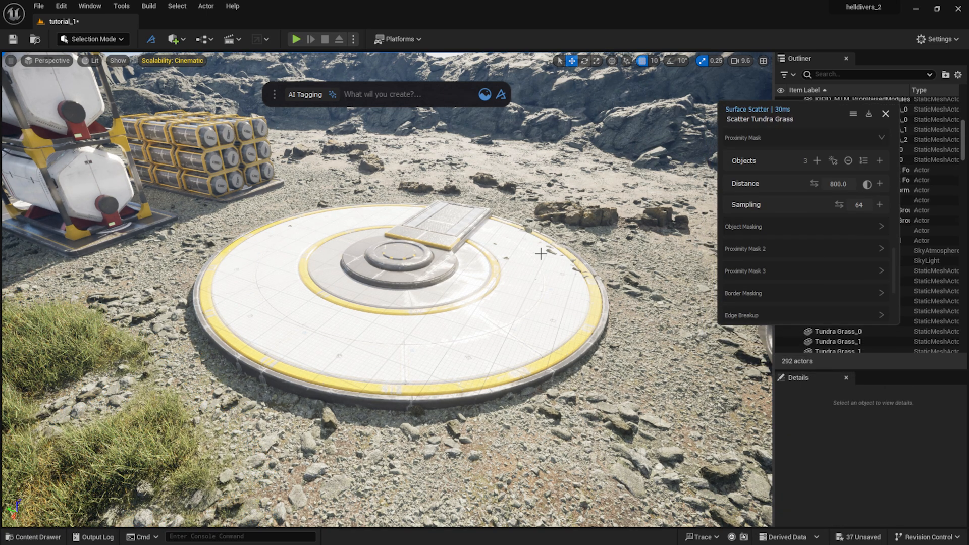
left_click(496, 306)
left_click(839, 250)
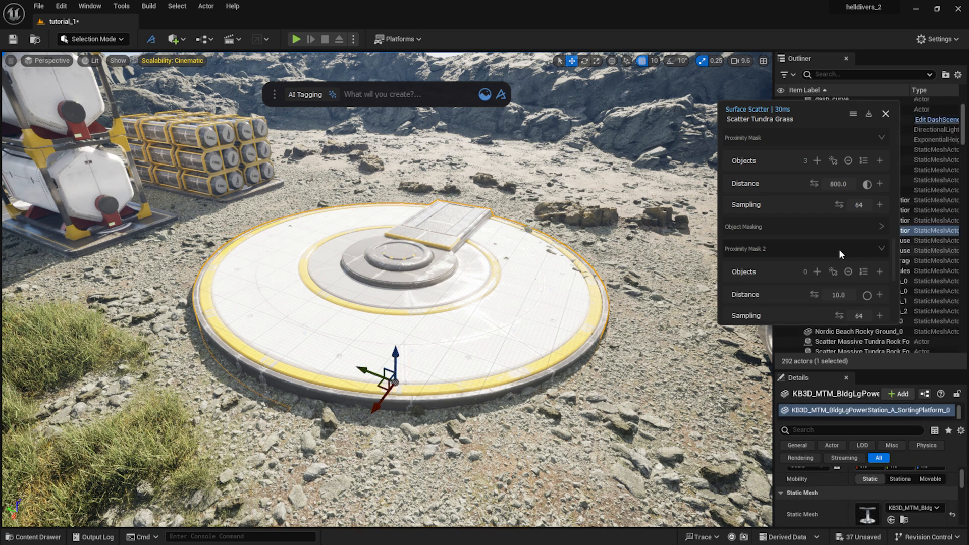
left_click(818, 271)
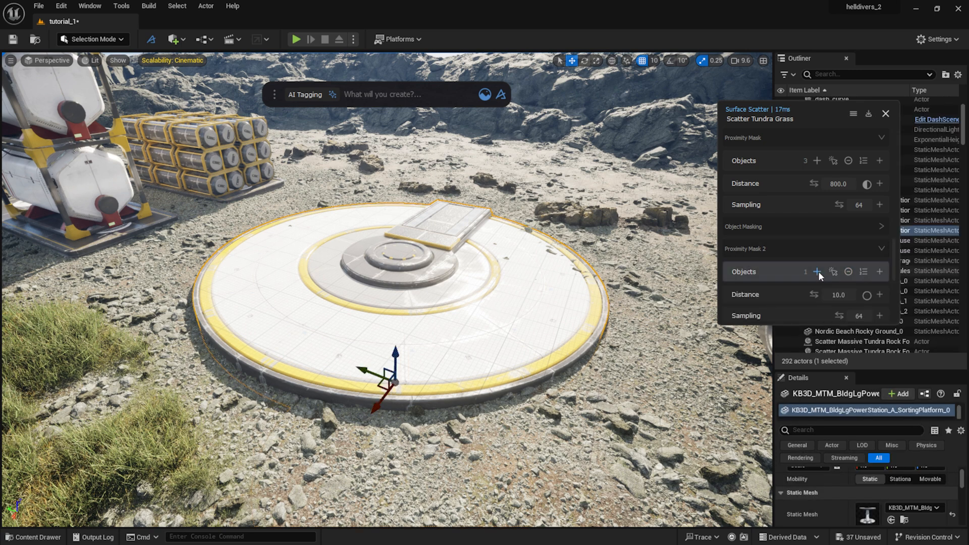
left_click(866, 295)
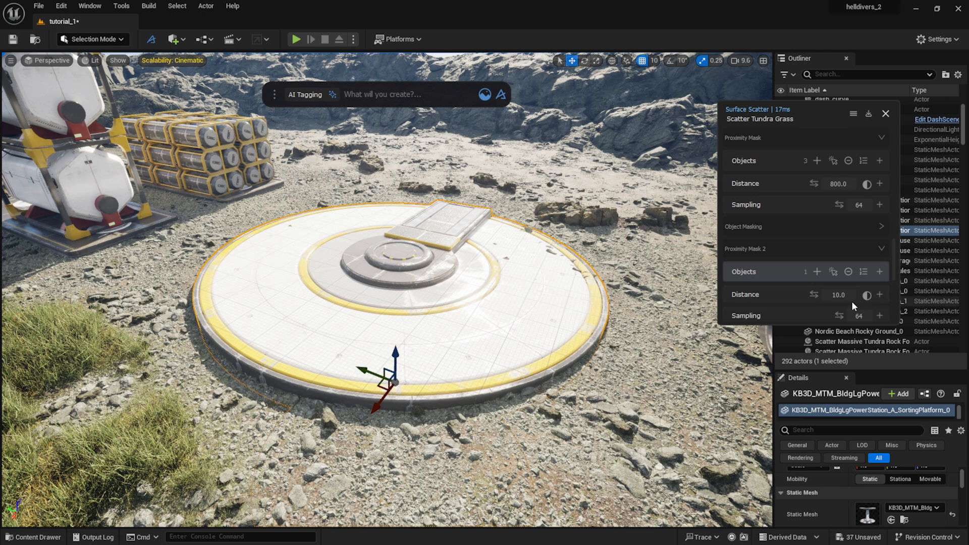
Step: Set Proximity Mask 2's Distance to 300 for the grass around the round platform
double_click(850, 297)
type("300")
key("Return")
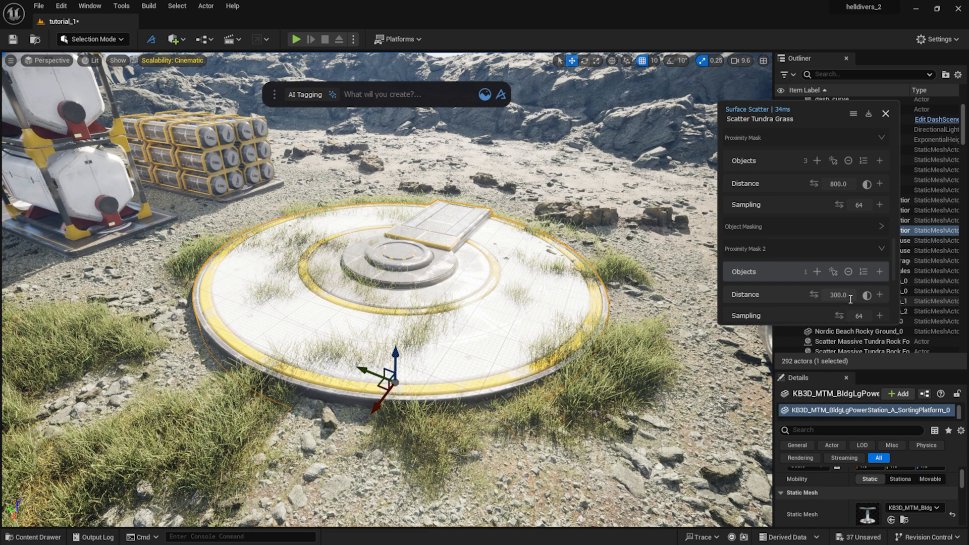
left_click(850, 297)
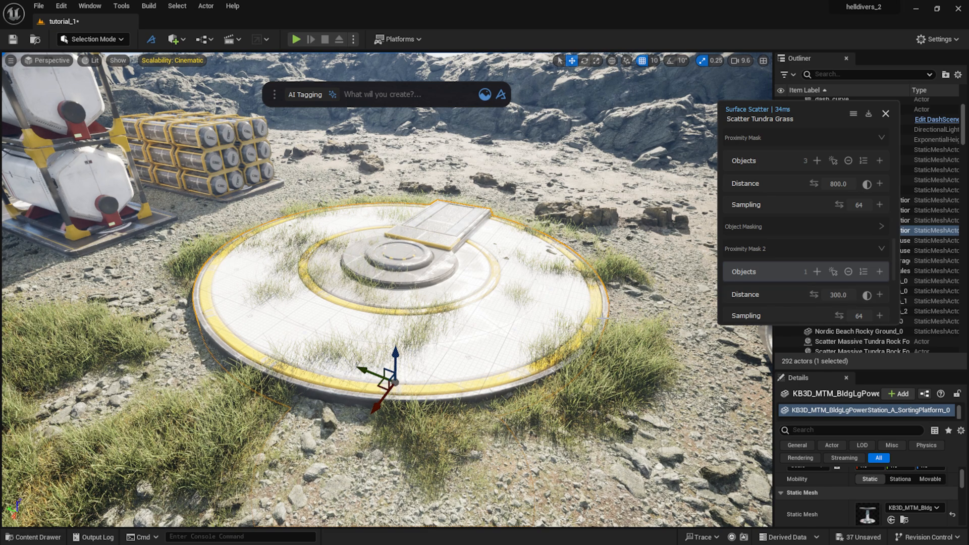
Step: Set the Tundra Grass scatter's Proximity Mask 2 Distance to 400
right_click_drag(603, 318, 558, 298)
double_click(848, 299)
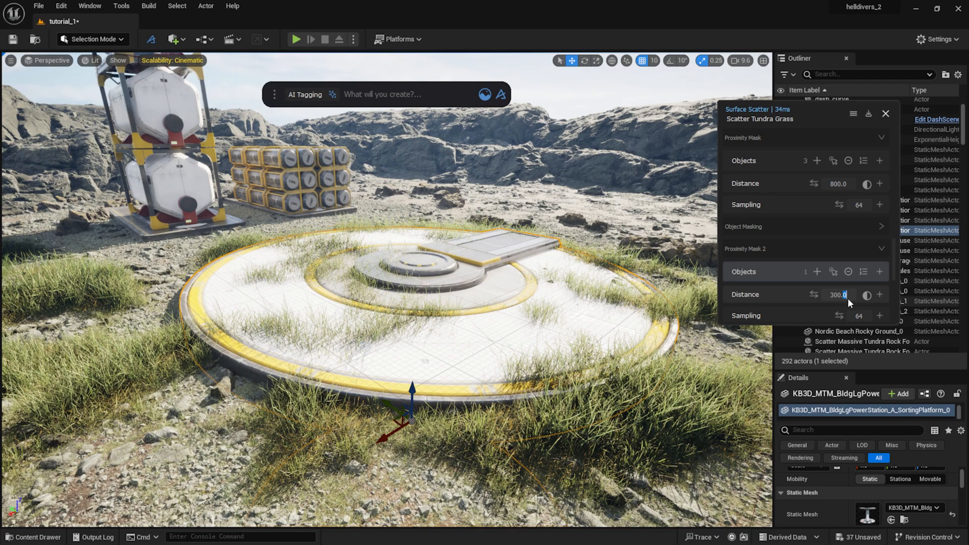
type("400.0")
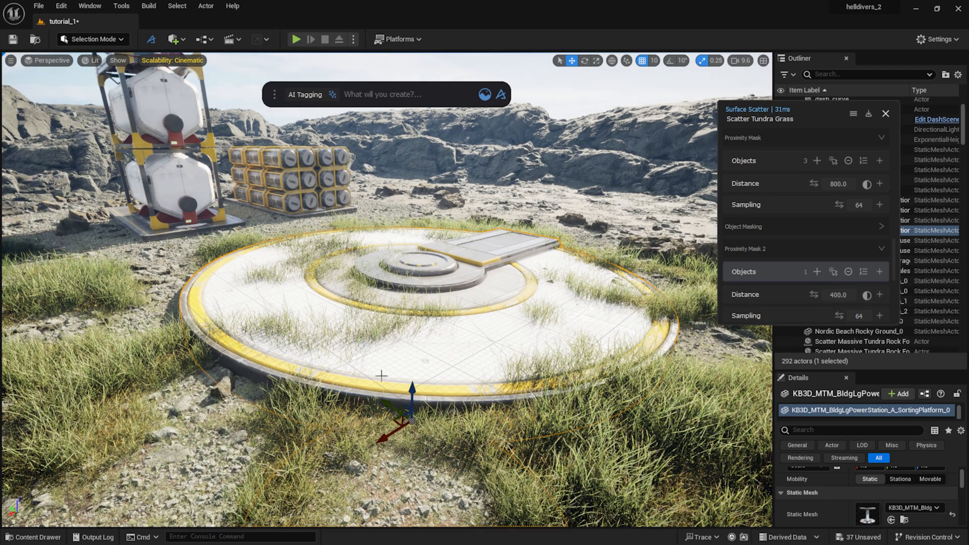
Step: Add the platforms beneath the stacked tanks and the barrel rack to Proximity Mask 2's objects
right_click_drag(333, 328, 392, 318)
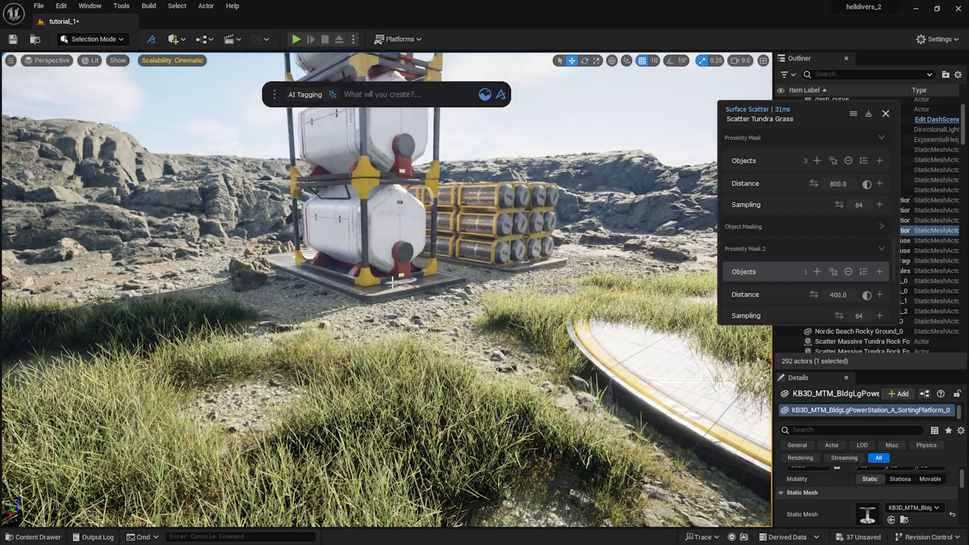
left_click(386, 297)
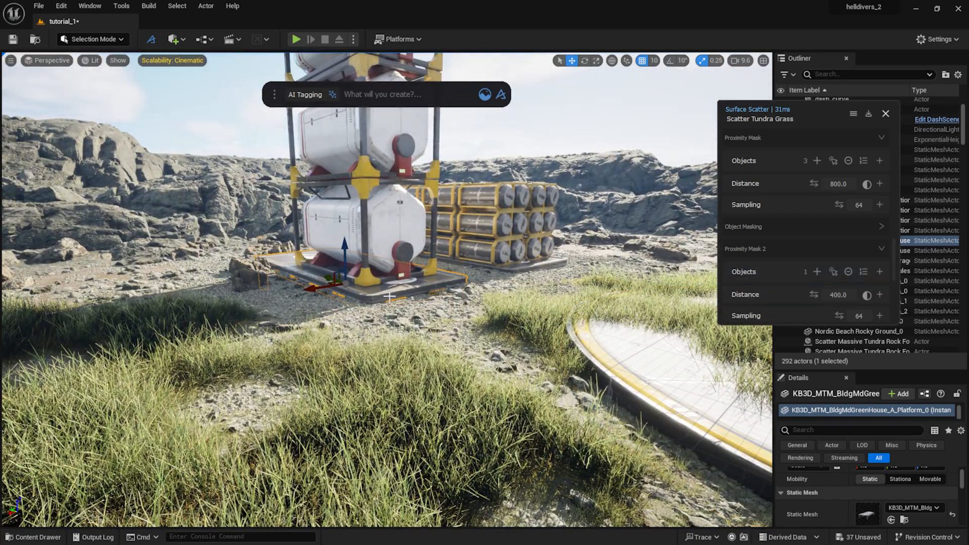
left_click(525, 268, "ctrl")
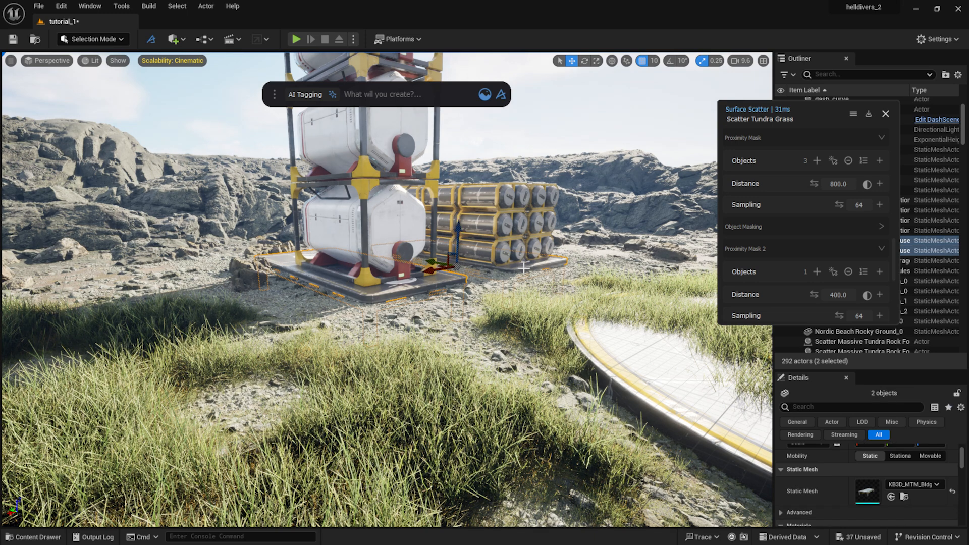
left_click(817, 273)
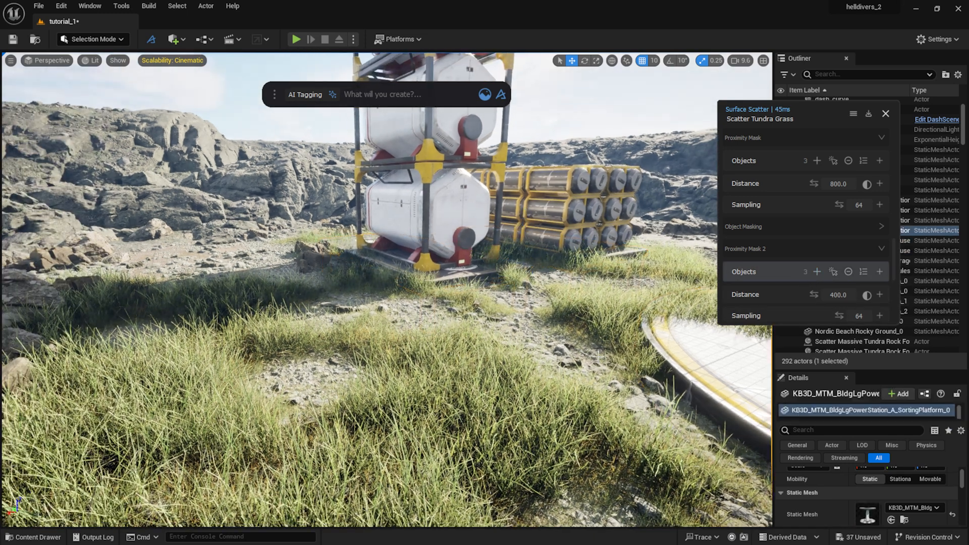
scroll(572, 355, "down", 3)
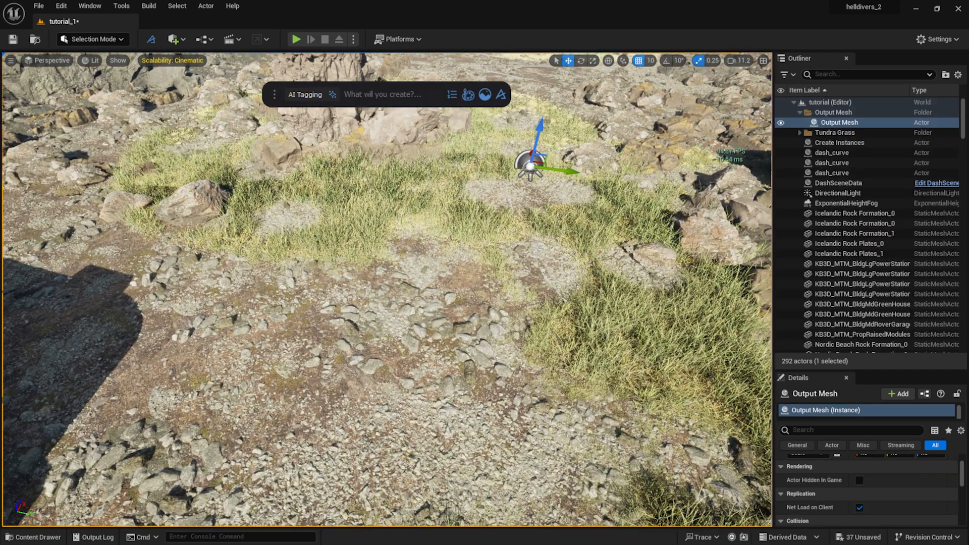
Step: Scatter the Megascans Tundra Grass on the selected Output Mesh terrain as a new surface scatter
left_click(484, 95)
left_click_drag(48, 314, 303, 323, "ctrl")
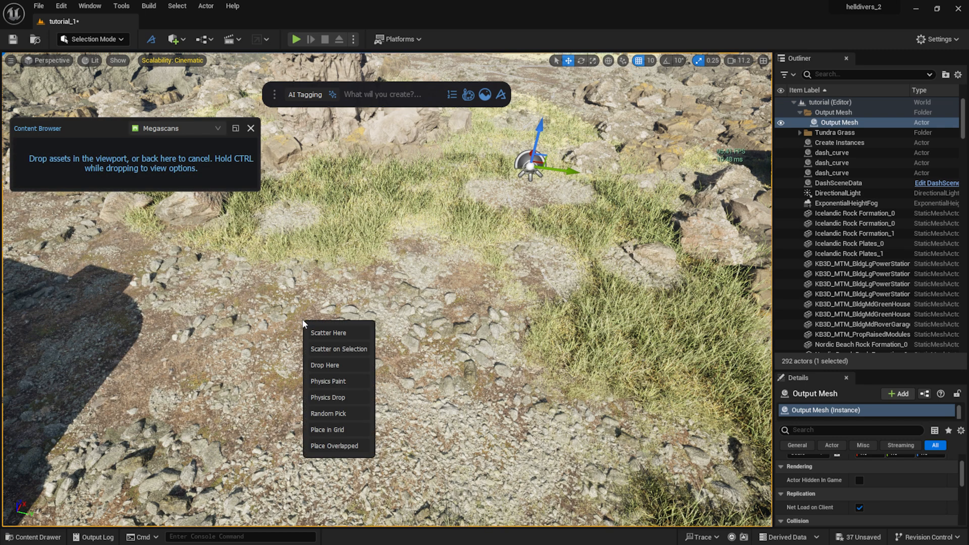
left_click(323, 348)
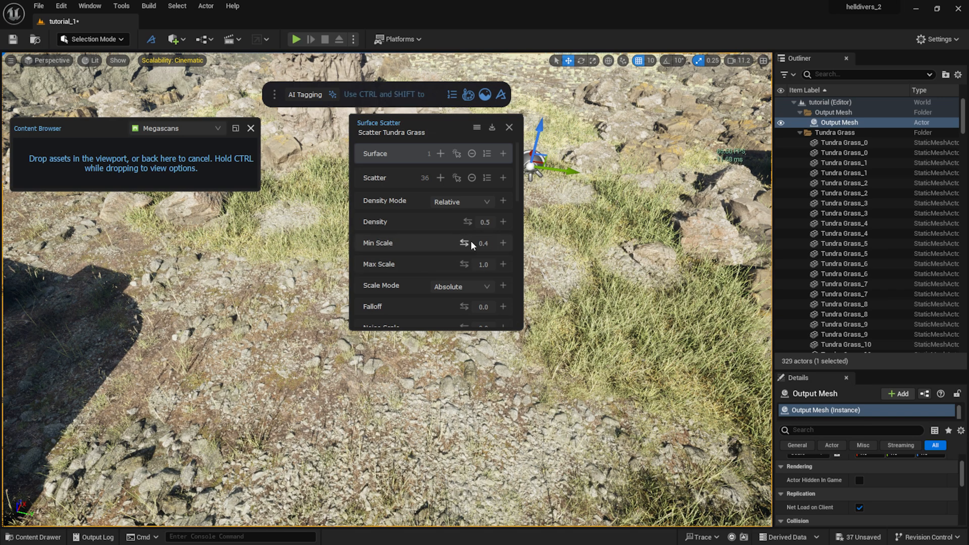
Step: Remove every mesh from the new scatter's list except Tundra Grass_5, Tundra Grass_6, Tundra Grass_7 and Tundra Grass_8
left_click(487, 178)
triple_click(558, 208)
left_click(558, 209)
left_click(559, 208)
triple_click(560, 291)
triple_click(559, 291)
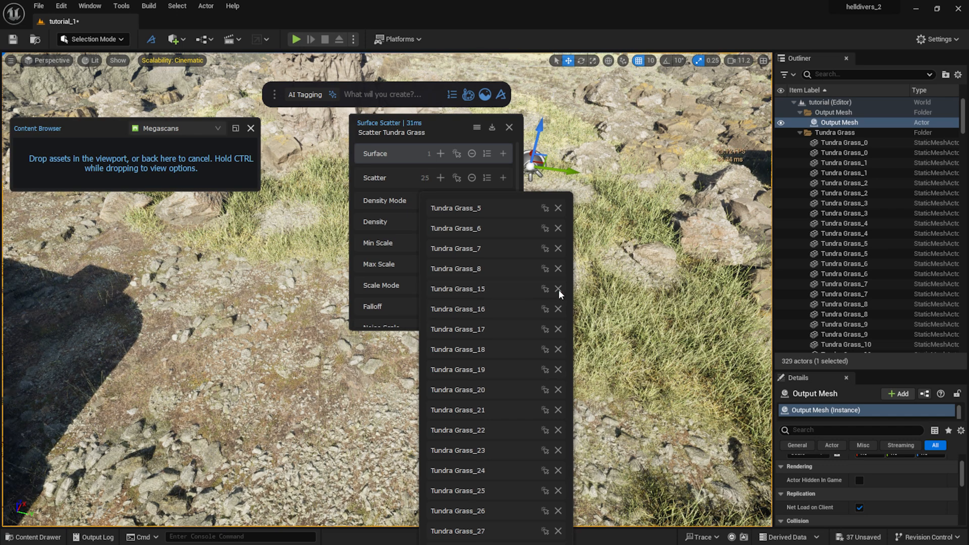
triple_click(559, 289)
triple_click(558, 289)
left_click(558, 289)
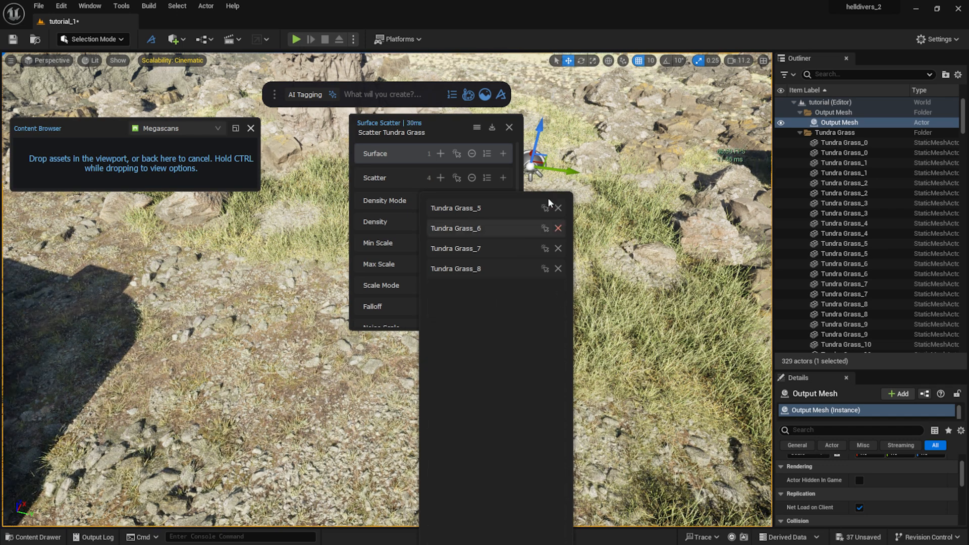
left_click(447, 131)
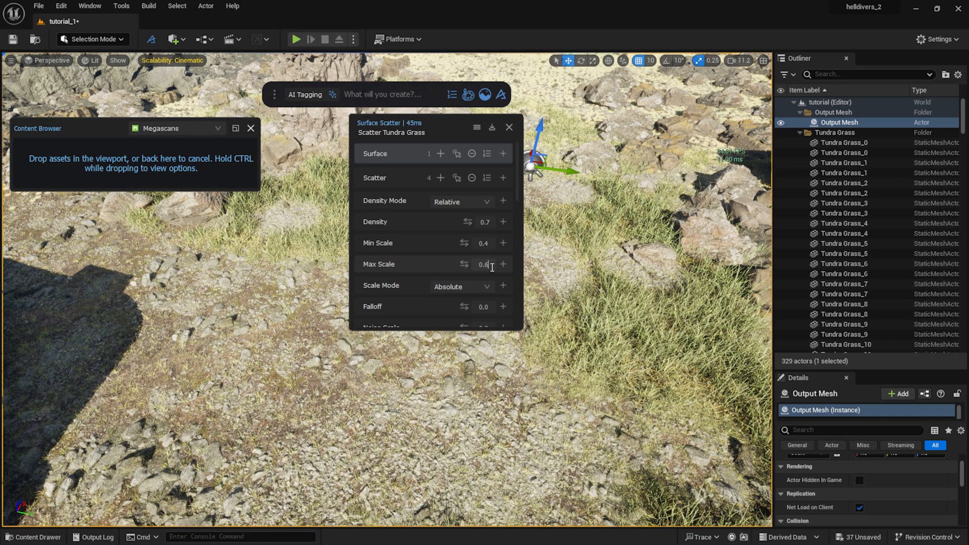
Step: Set the new grass scatter's Density to 0.9, Min Scale to 0.3, Max Scale to 0.6 and Noise Mask Breakup to 0.6
left_click(496, 248)
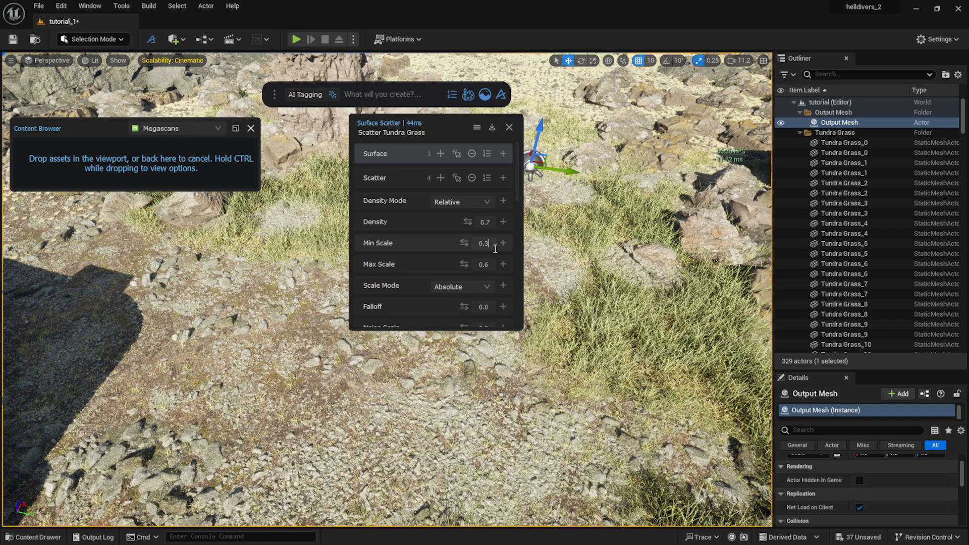
scroll(419, 292, "down", 5)
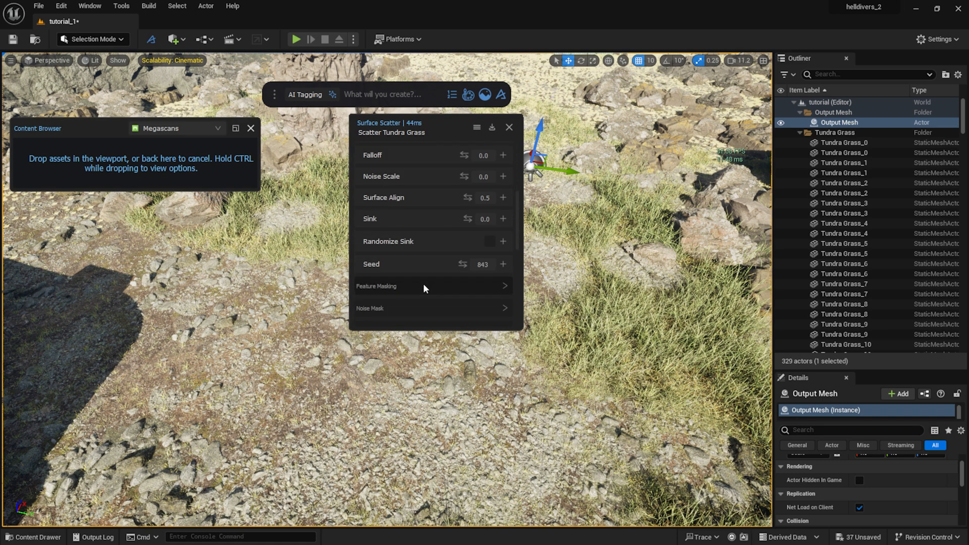
left_click(420, 305)
scroll(426, 294, "down", 4)
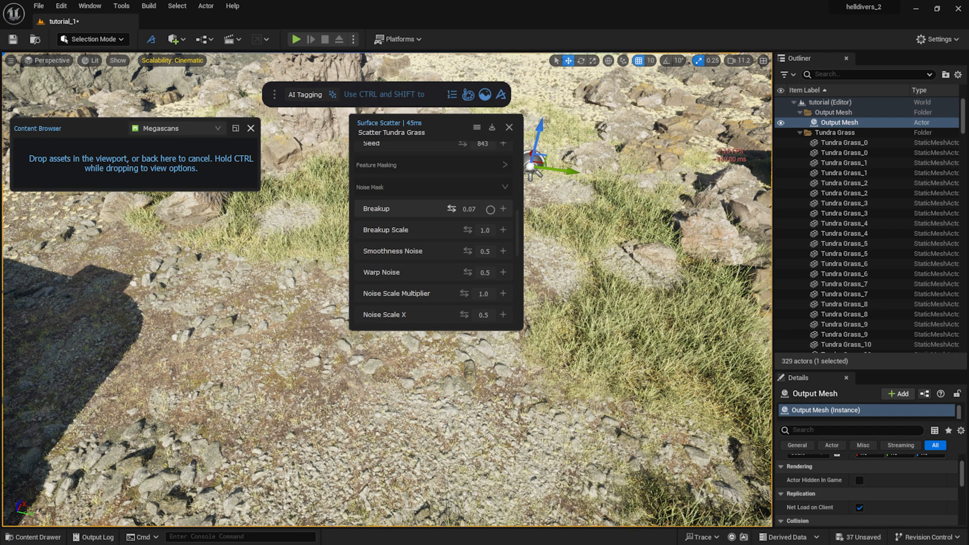
left_click_drag(451, 208, 453, 208)
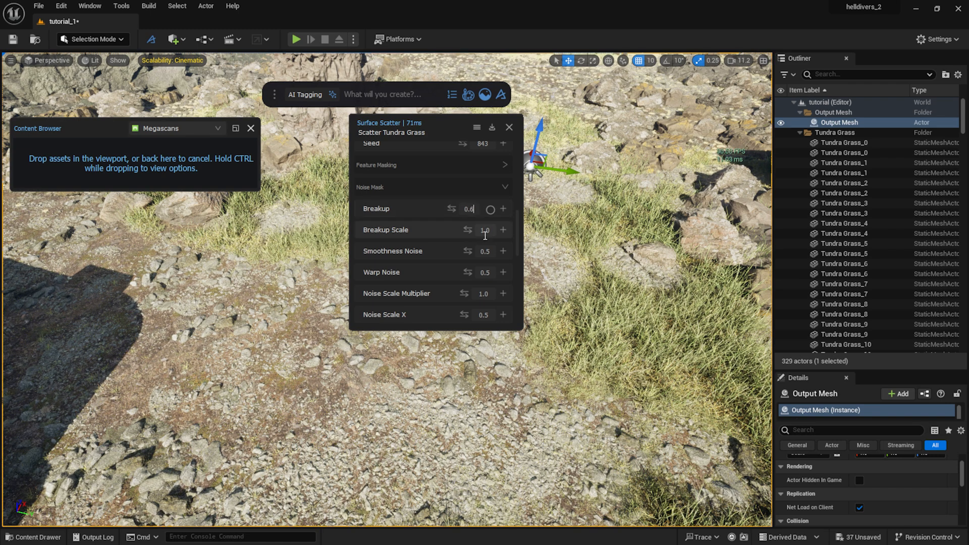
left_click_drag(518, 242, 532, 176)
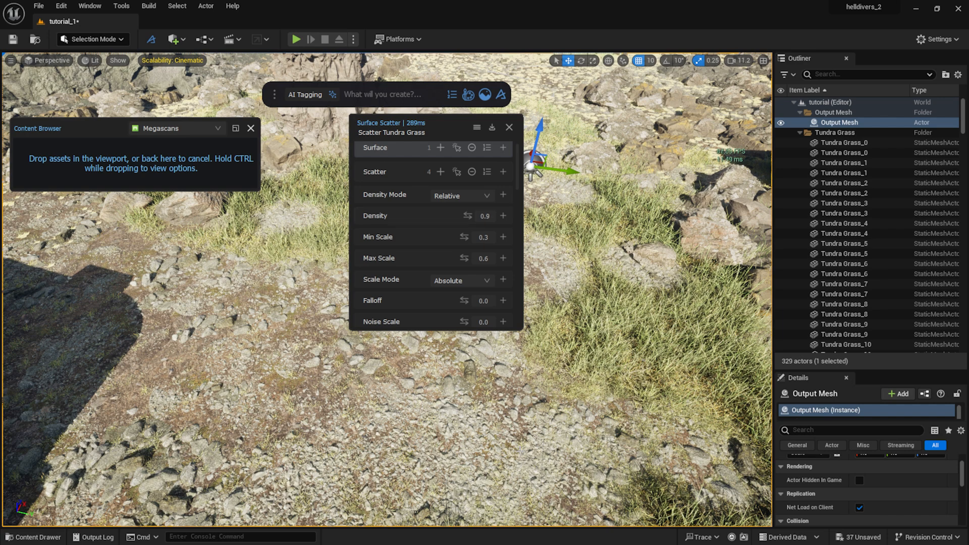
Step: Highlight the new grass scatter in the viewport and try a Breakup Scale of about 0.89 with Breakup at 0.4
left_click(487, 387)
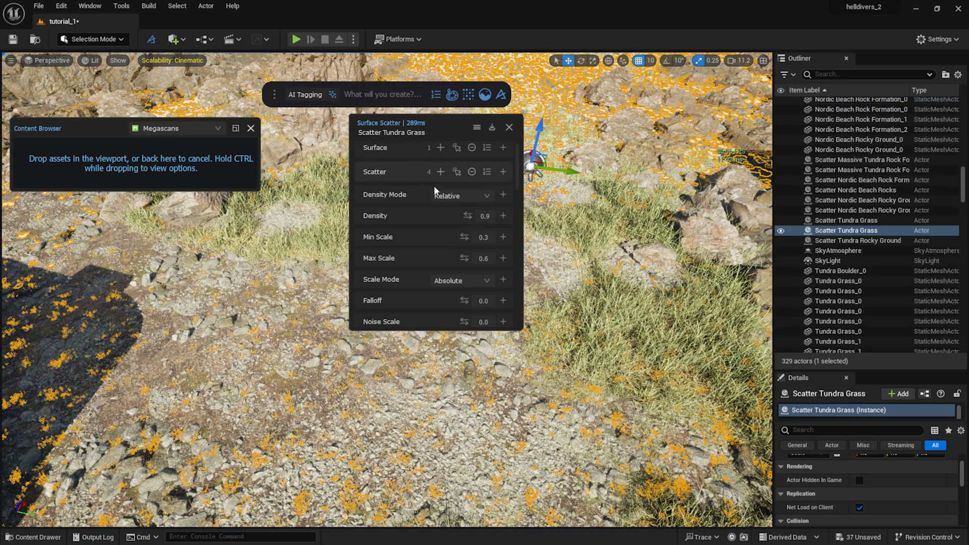
scroll(449, 233, "down", 8)
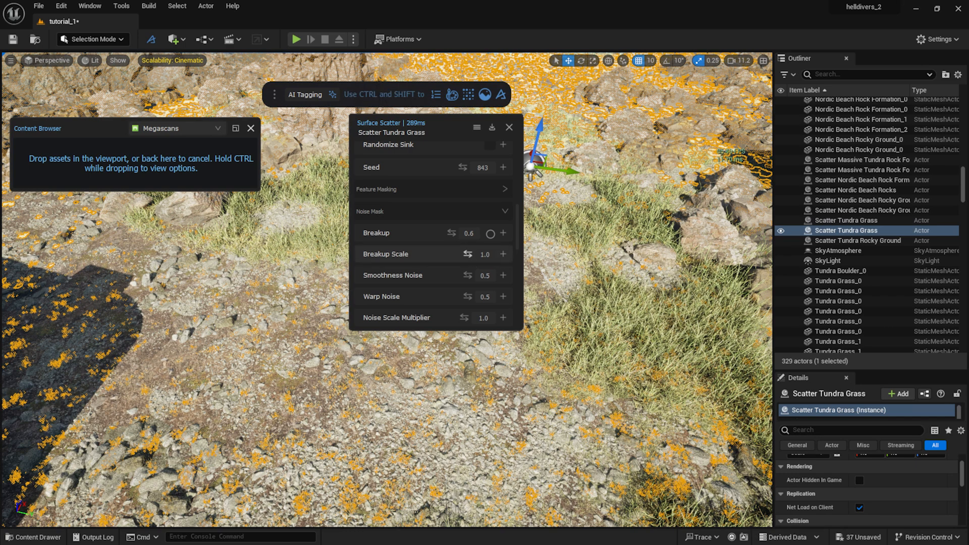
left_click_drag(473, 259, 468, 259)
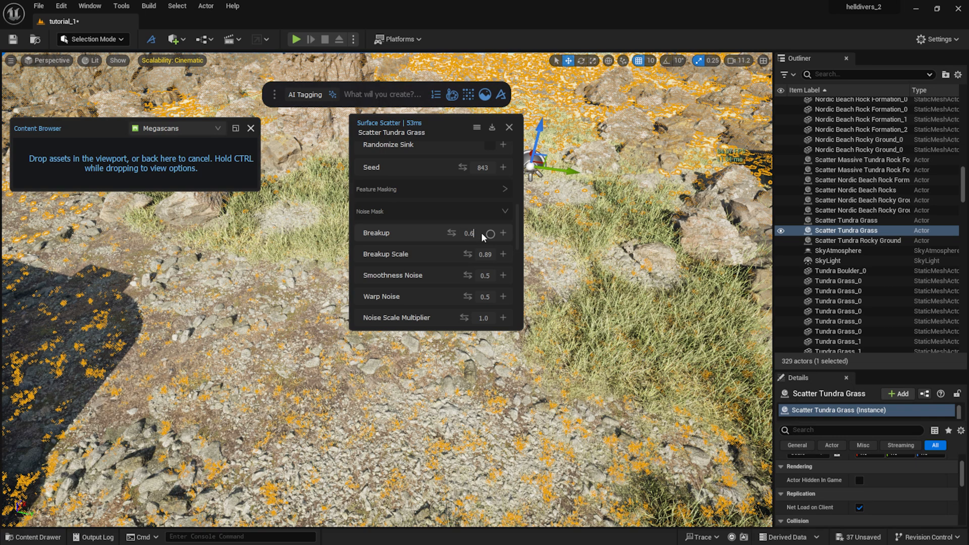
key("BackSpace")
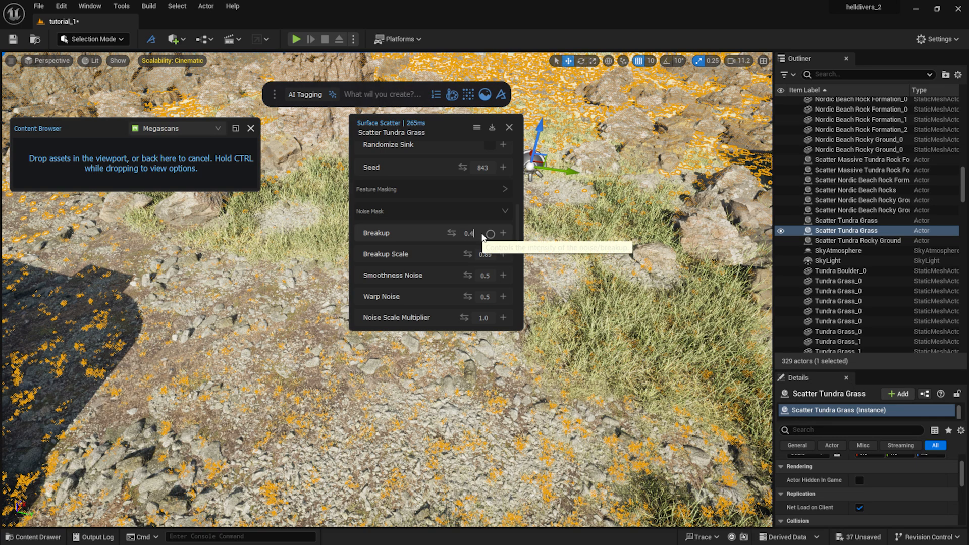
key("Return")
Step: Try Noise Mask Breakup Scale values of 1.0 and 2.0, with Breakup raised to 0.7
left_click(487, 255)
type("1.0")
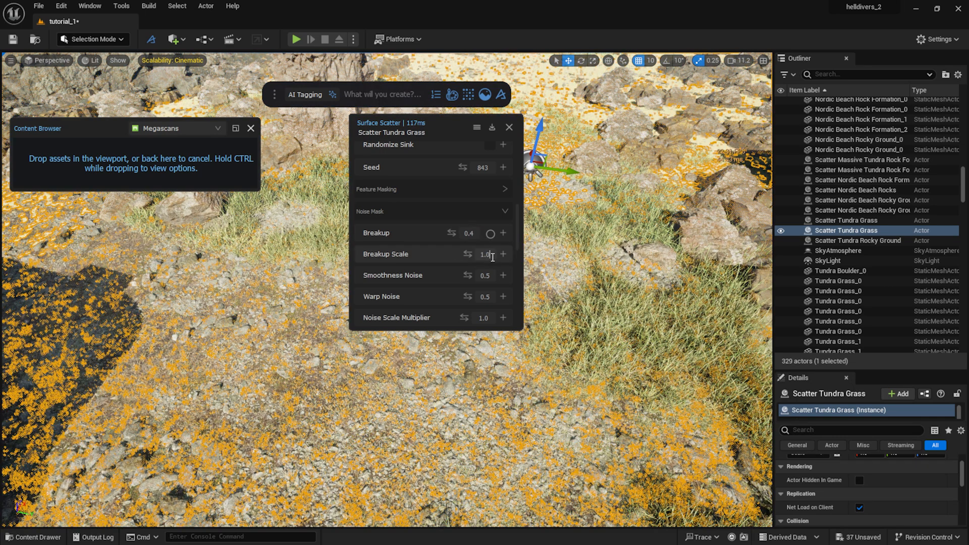
key("BackSpace")
key("BackSpace")
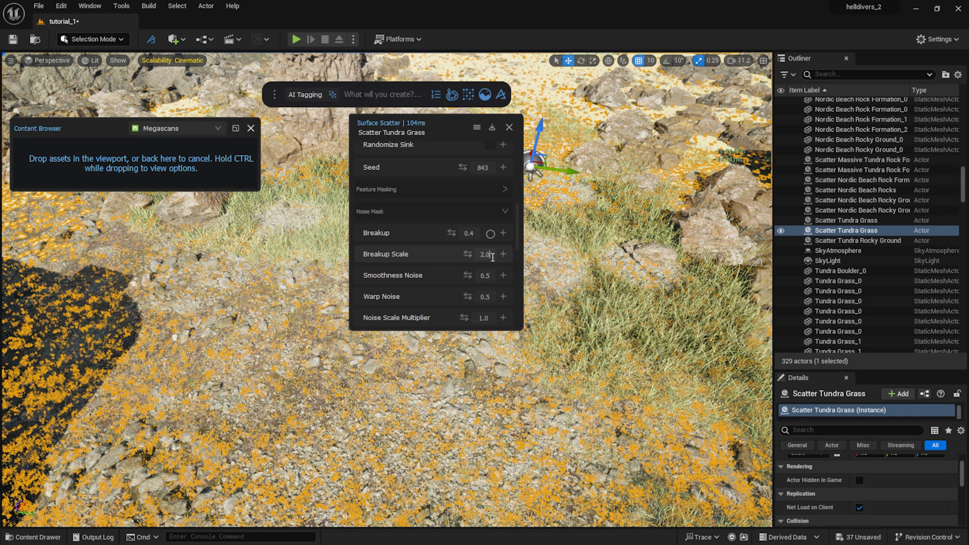
key("BackSpace")
type("7")
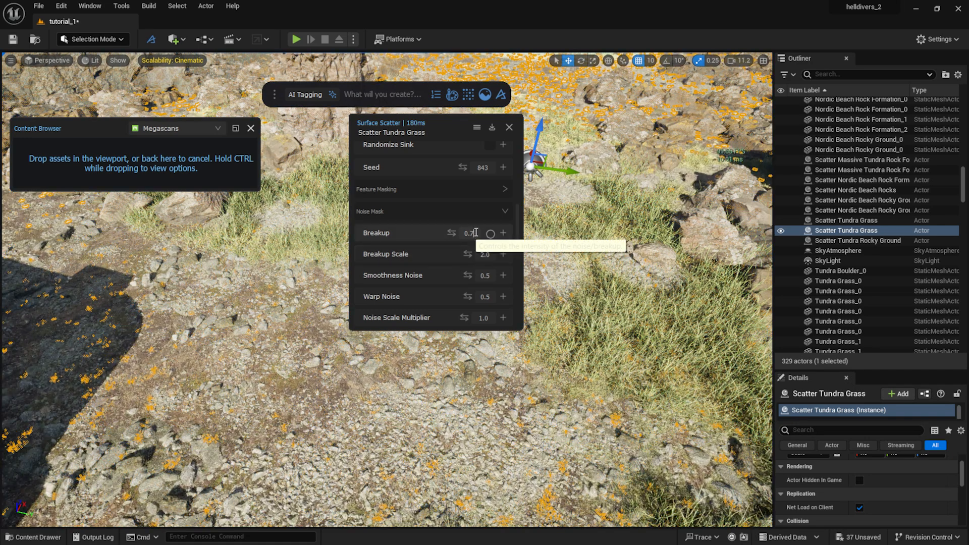
Step: Set the grass scatter's Noise Mask Breakup Scale to 0.1 and Breakup to 0.6
double_click(489, 253)
type("0.1")
key("Return")
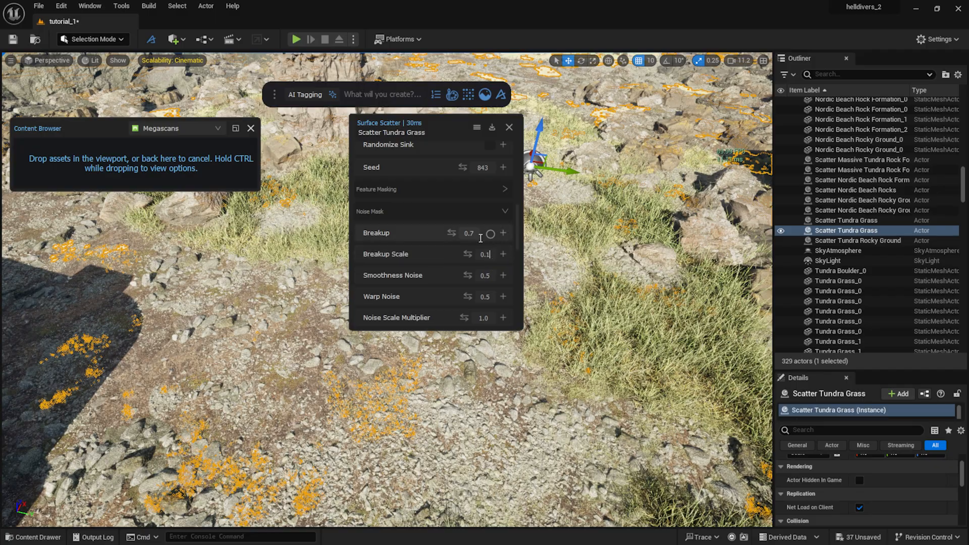
key("BackSpace")
type("6")
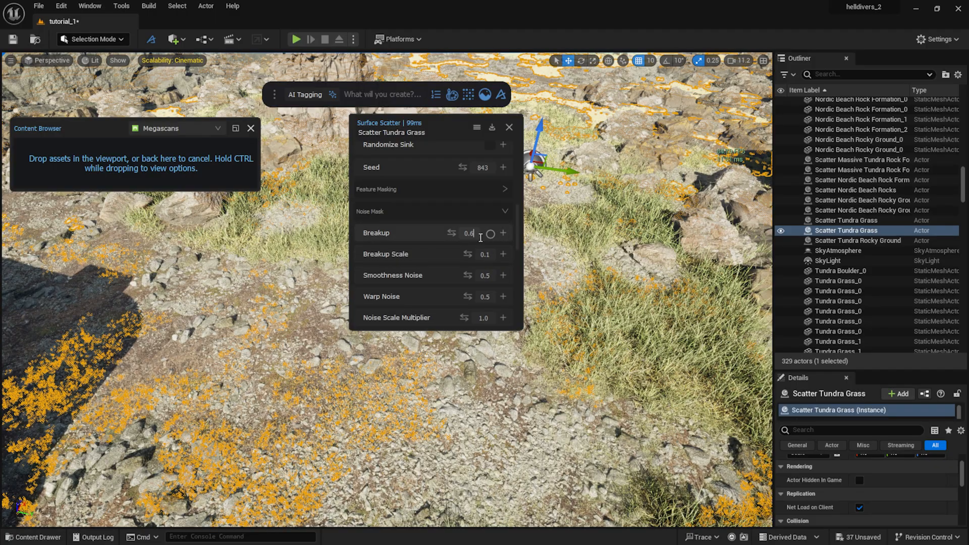
Step: Inspect the short grass patches from ground level and set their scatter's Max Scale to 0.65
right_click_drag(365, 412, 366, 318)
key("w")
left_click(550, 373)
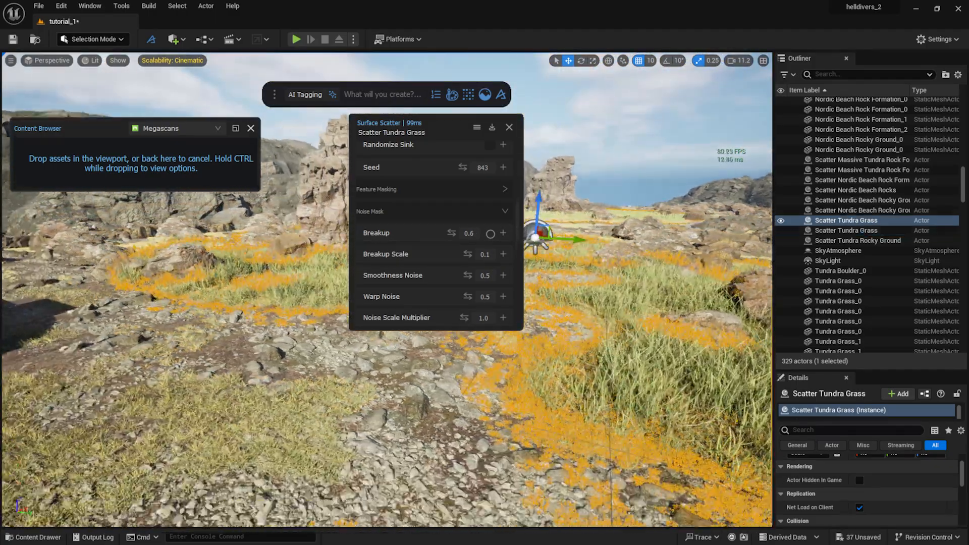
key("w")
right_click_drag(550, 374, 525, 371)
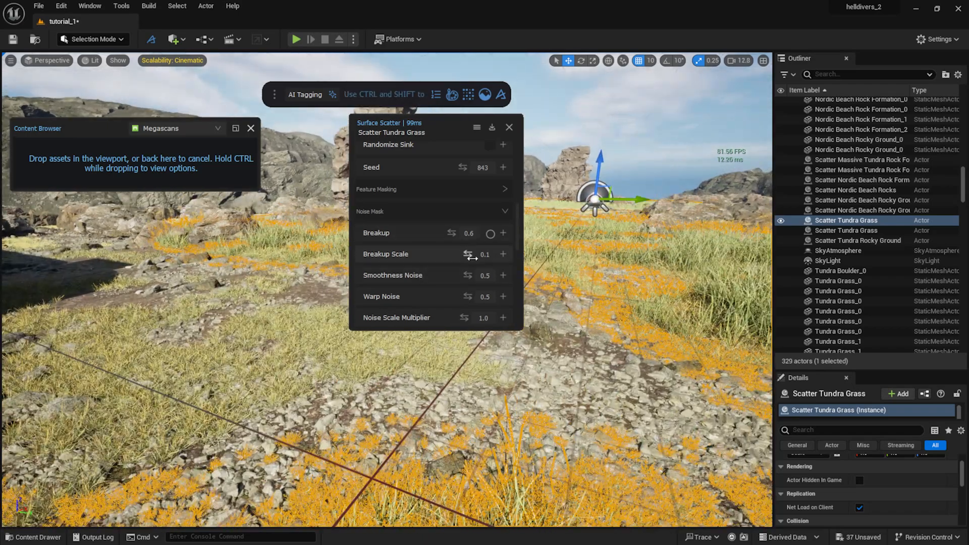
scroll(447, 280, "up", 5)
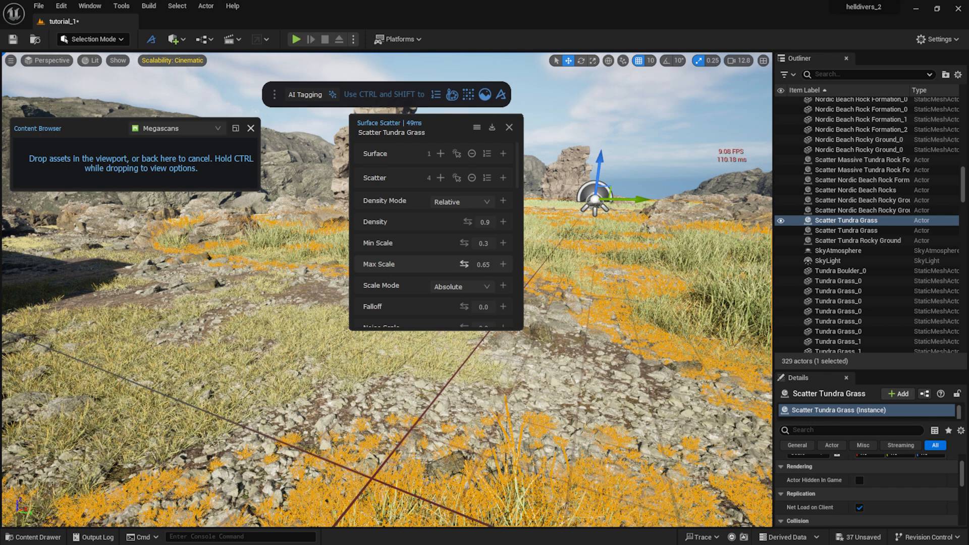
scroll(403, 246, "down", 2)
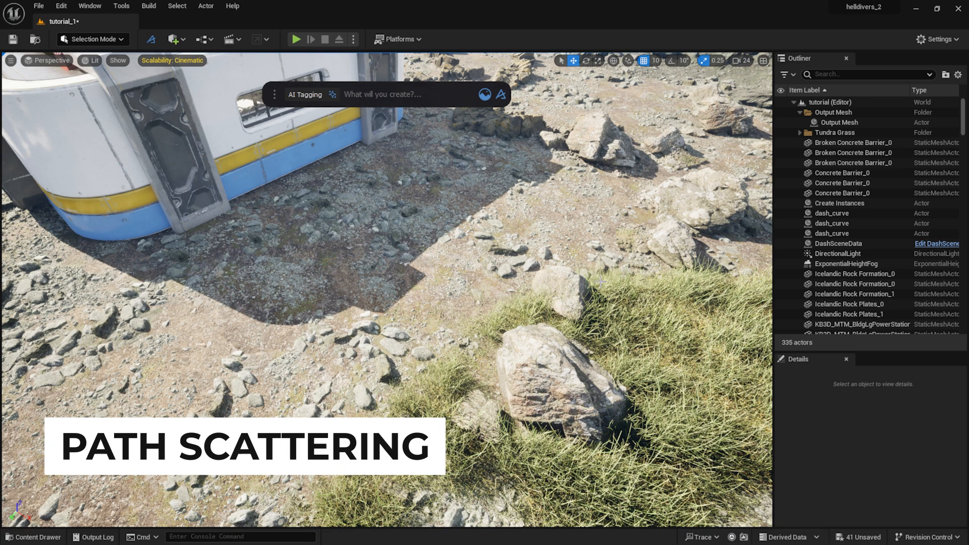
Step: Draw a curve with Draw Curve across the rocky ground in front of the white outpost building, ending near the large rocks
left_click(414, 92)
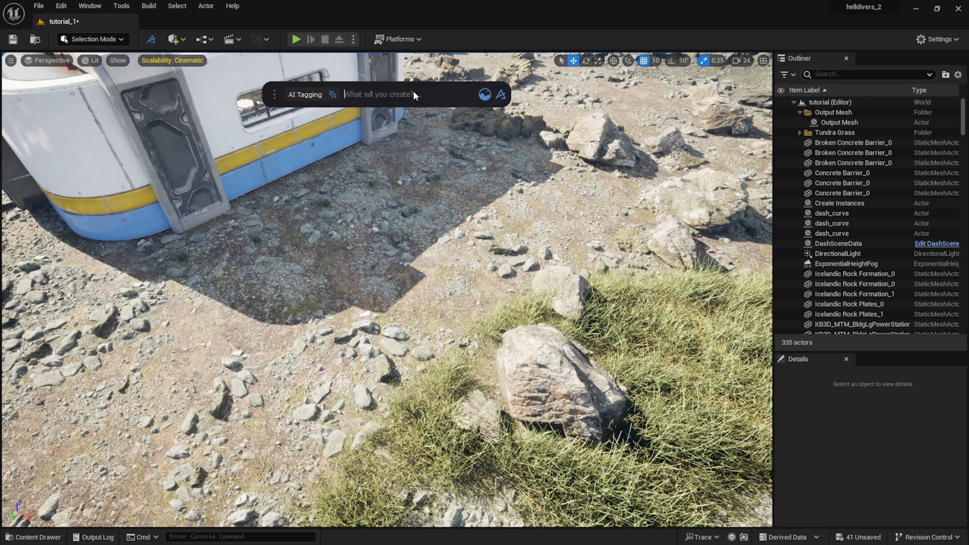
type("curve")
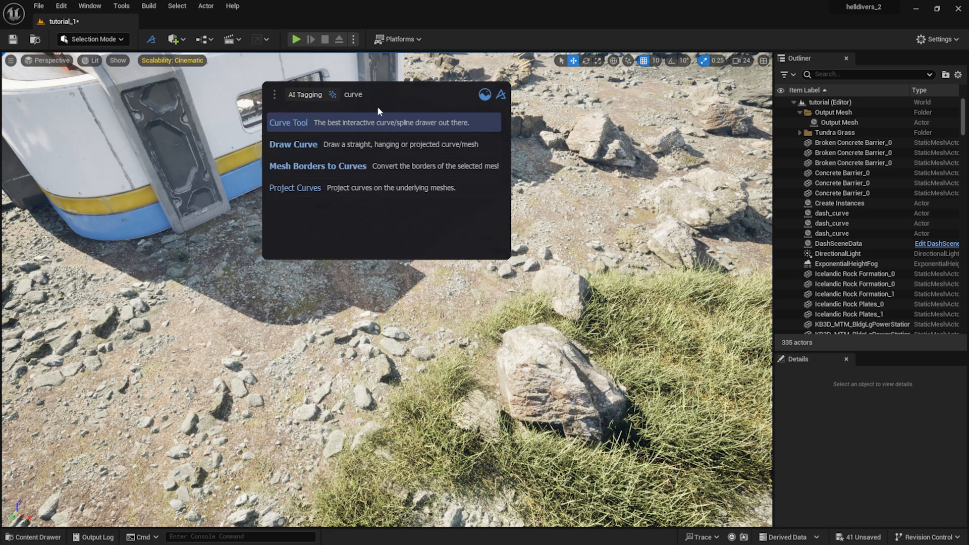
left_click(365, 145)
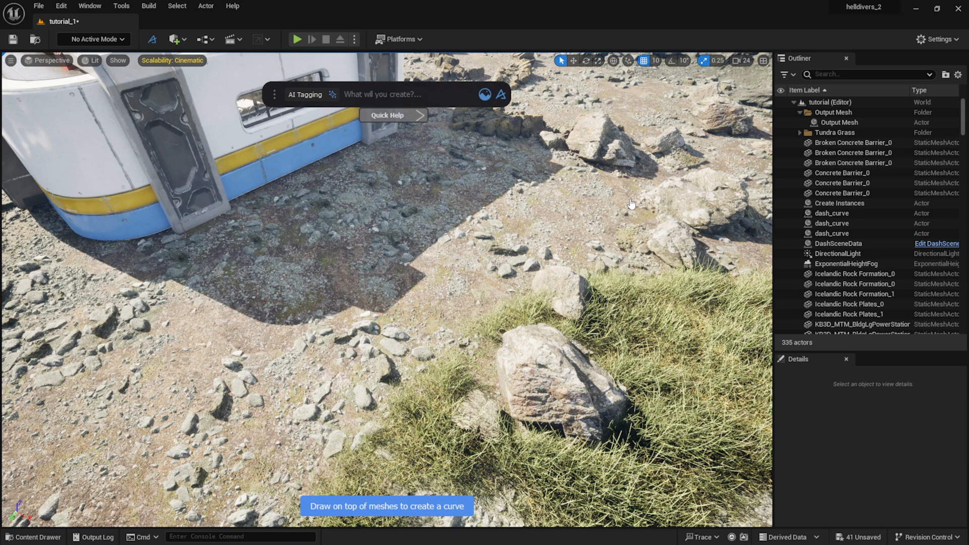
left_click_drag(572, 207, 244, 364)
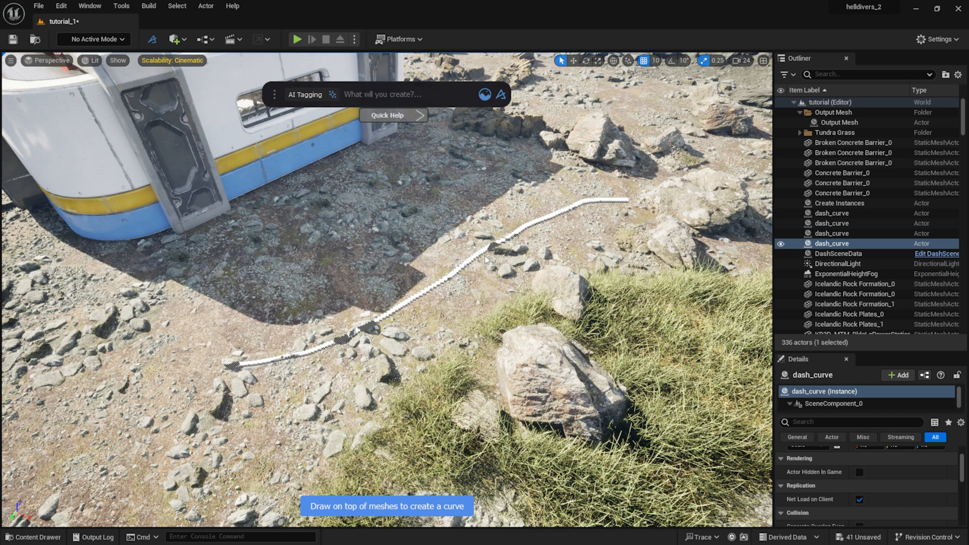
middle_click_drag(484, 259, 417, 258)
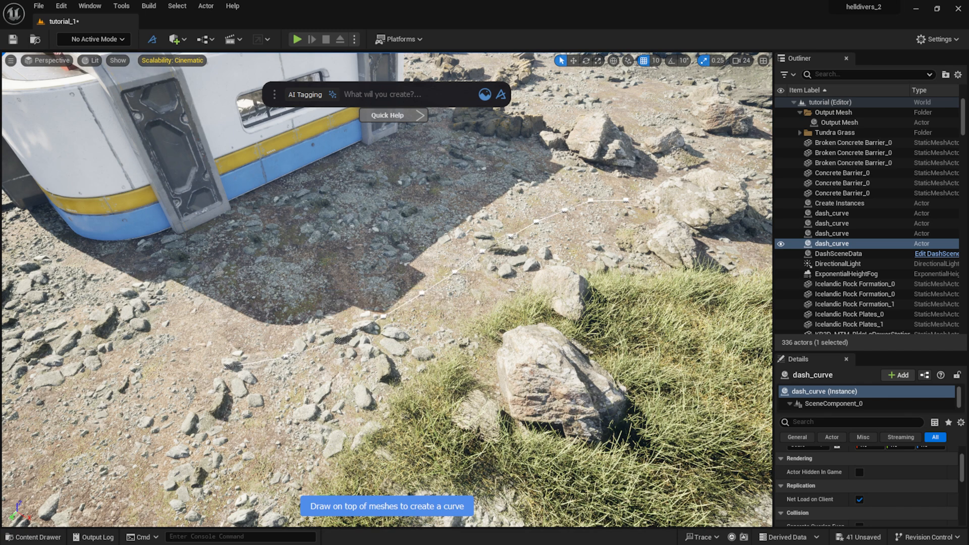
key("Return")
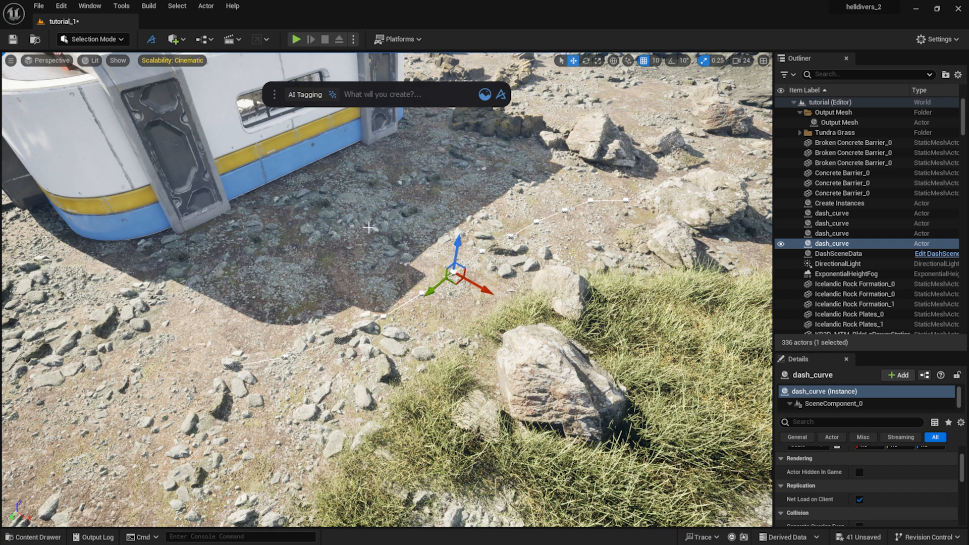
Step: Find "barrier" assets in Megascans and path-scatter two concrete barrier assets along the newly drawn curve, keeping the barriers in view
left_click(485, 95)
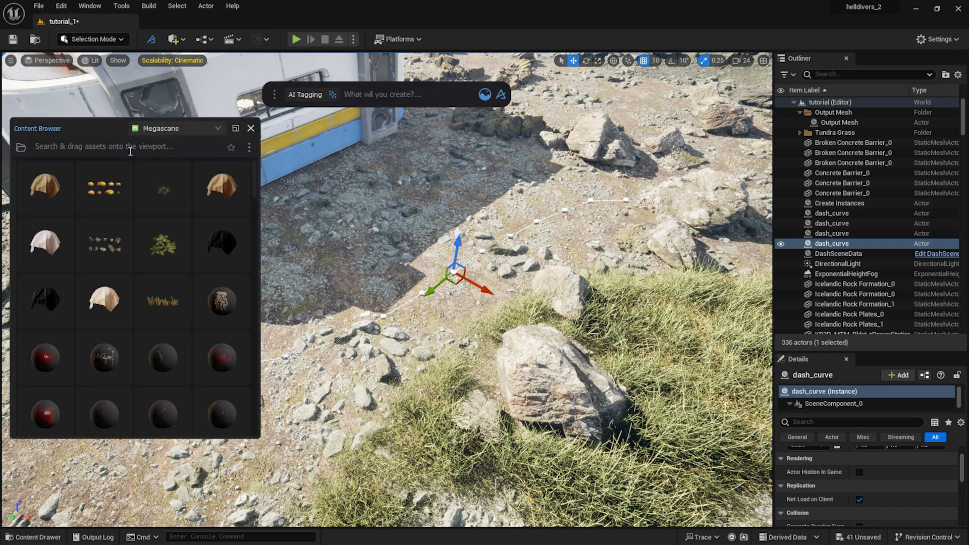
left_click(127, 149)
type("barrier")
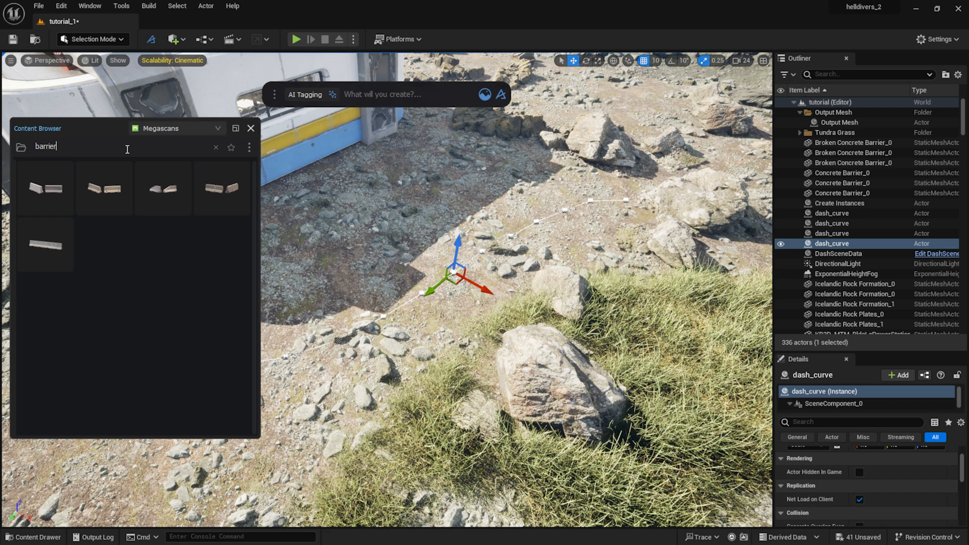
left_click(102, 192)
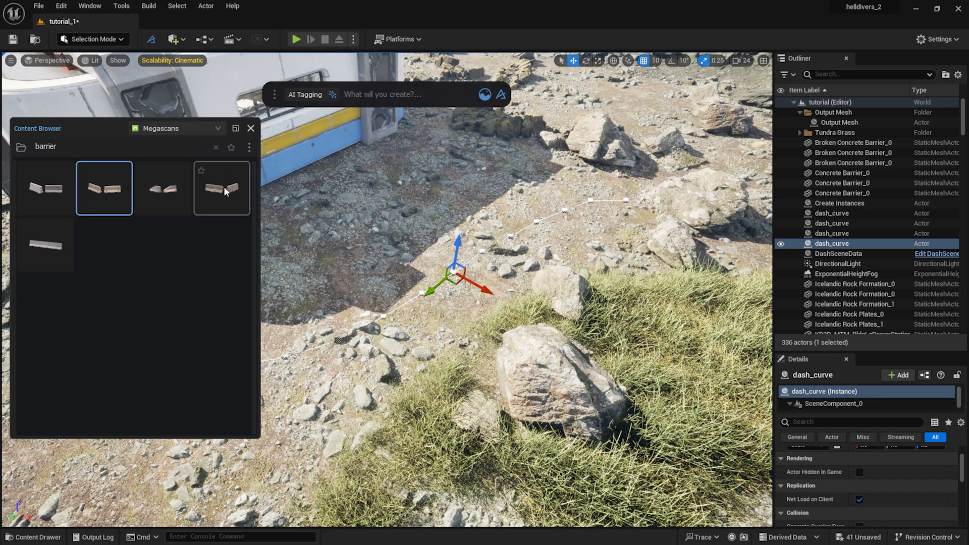
left_click(237, 200)
left_click_drag(233, 199, 423, 294)
left_click(444, 321)
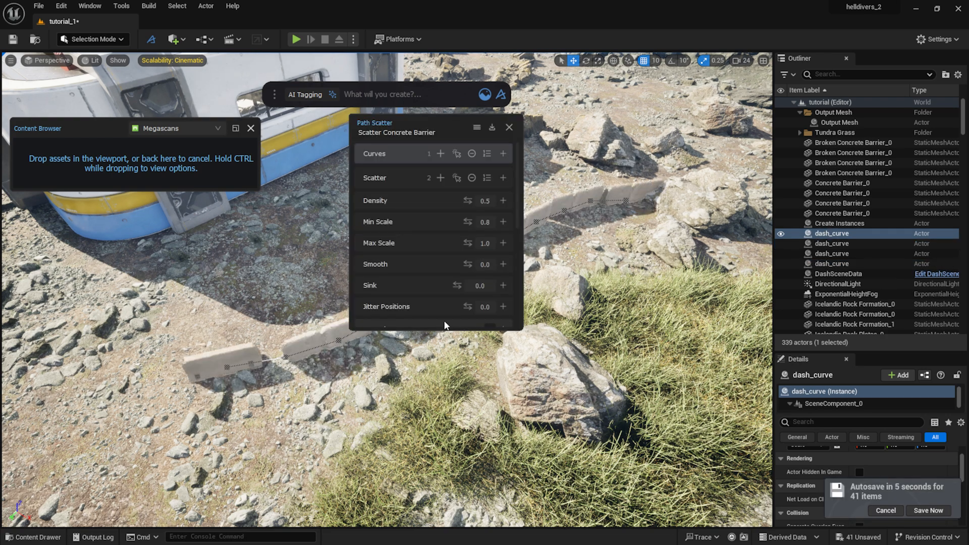
left_click_drag(462, 129, 656, 290)
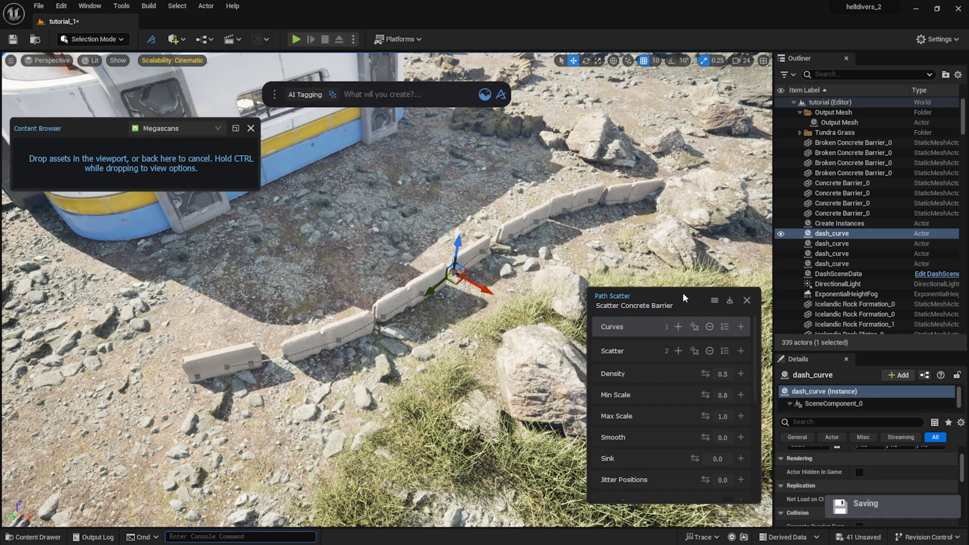
Step: Set the concrete barrier path scatter's Min Scale to 1.0 and check the barriers along the curve
right_click_drag(510, 366, 524, 326)
scroll(679, 454, "down", 3)
scroll(687, 394, "up", 3)
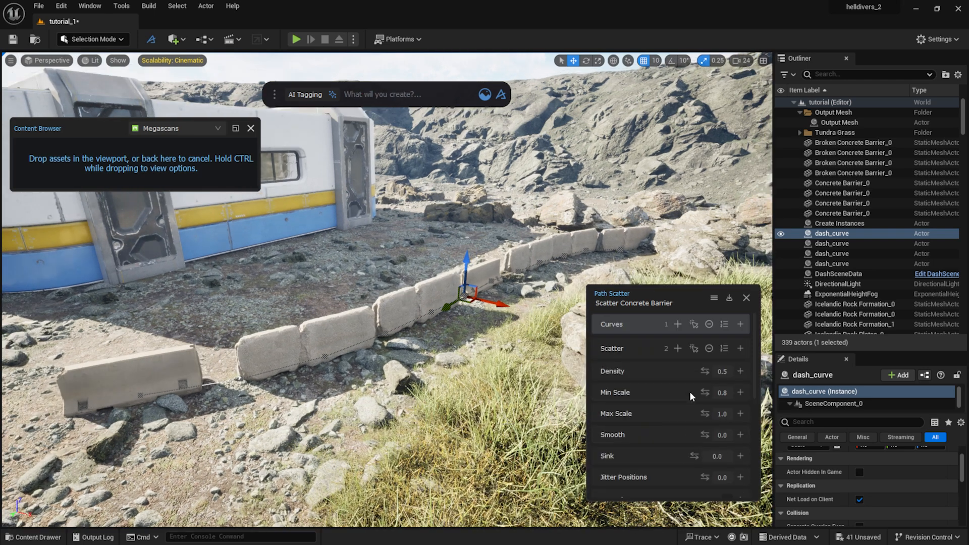
type("1.0")
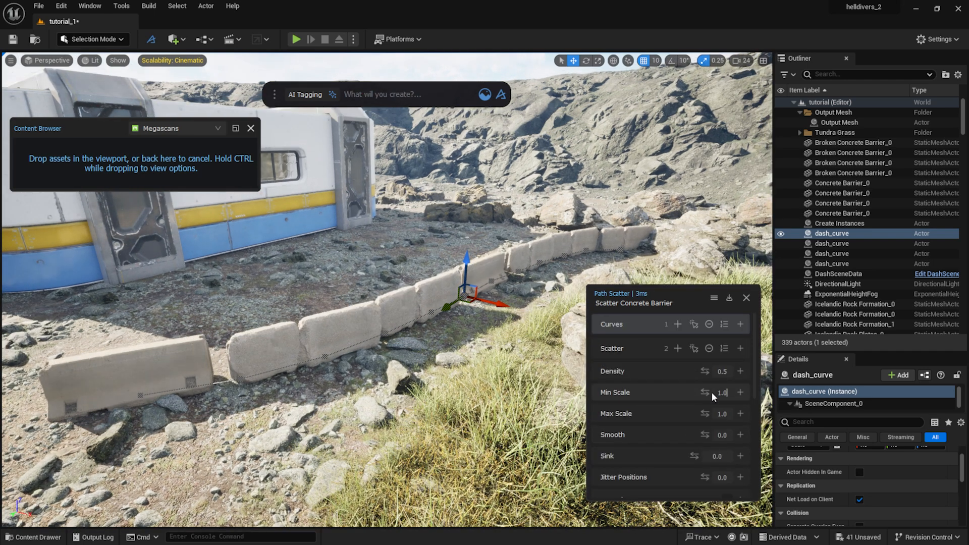
right_click_drag(530, 348, 449, 369)
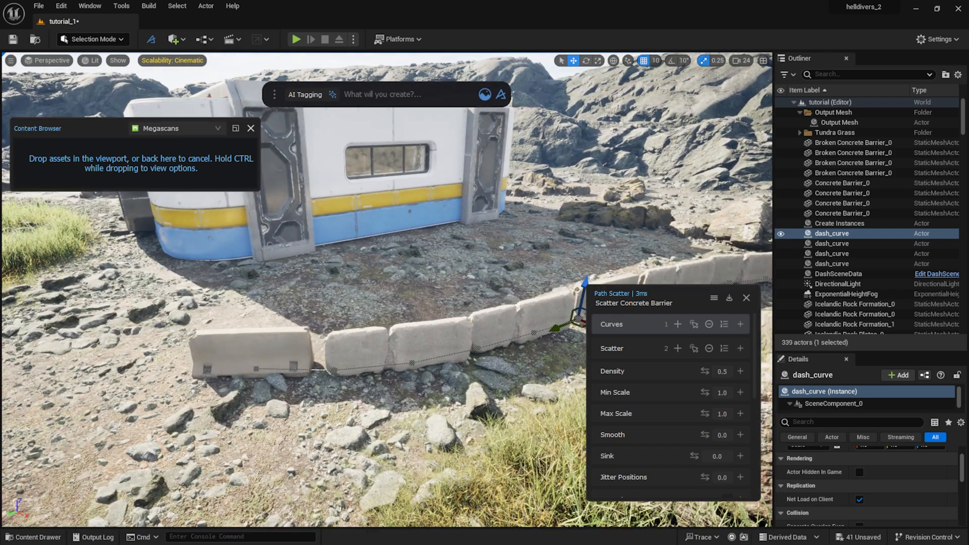
Step: Set the concrete barrier scatter's Spin to 7.0 and move its settings clear of the barriers
scroll(644, 431, "down", 4)
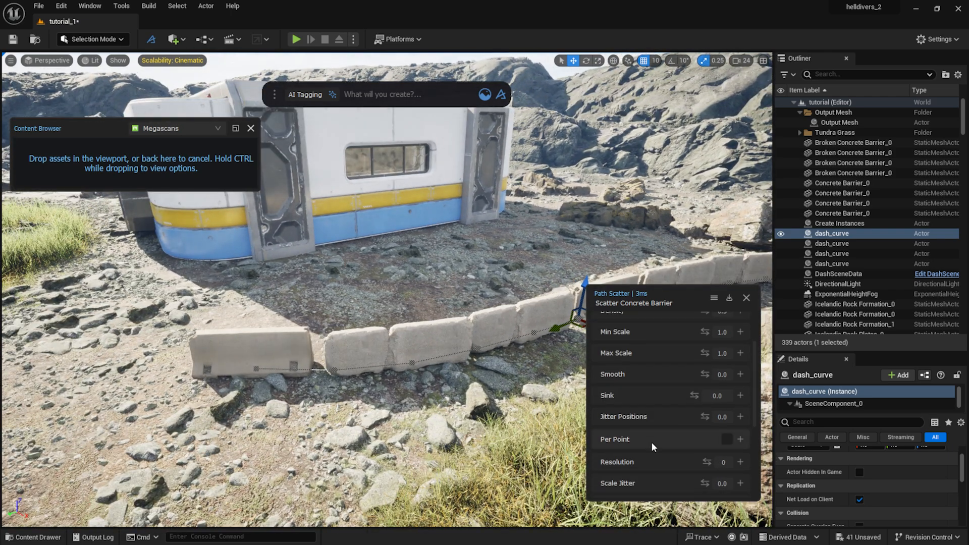
scroll(683, 465, "down", 1)
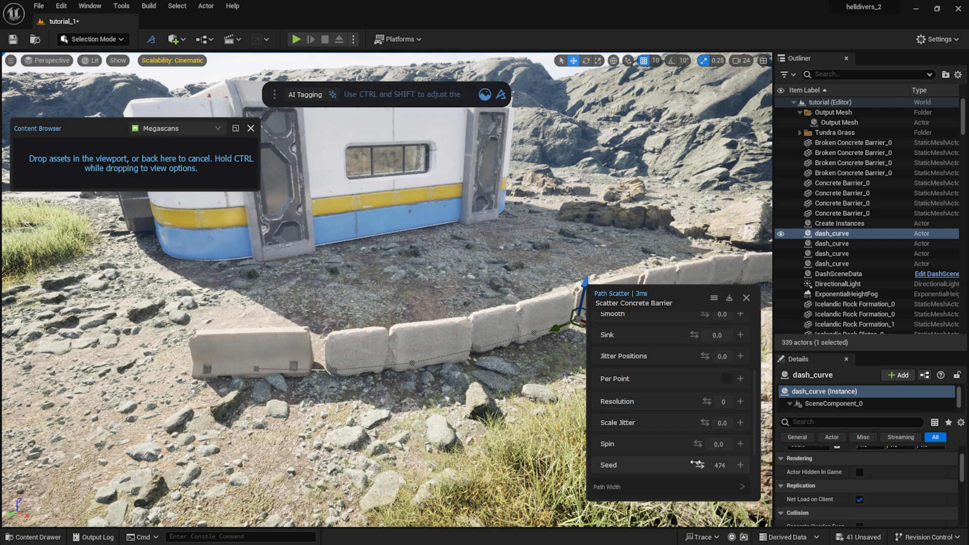
left_click_drag(698, 444, 721, 444)
left_click_drag(735, 283, 217, 309)
right_click_drag(217, 309, 247, 321)
Step: Set the concrete barrier scatter's Seed to 482, inspect the barrier line from ground level, and close the scatter settings
scroll(143, 436, "down", 3)
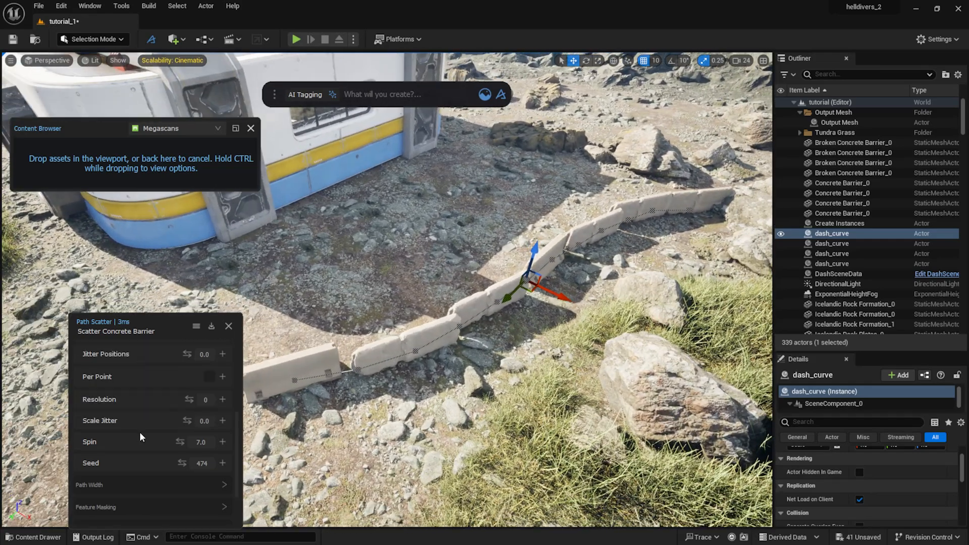
left_click_drag(192, 406, 196, 407)
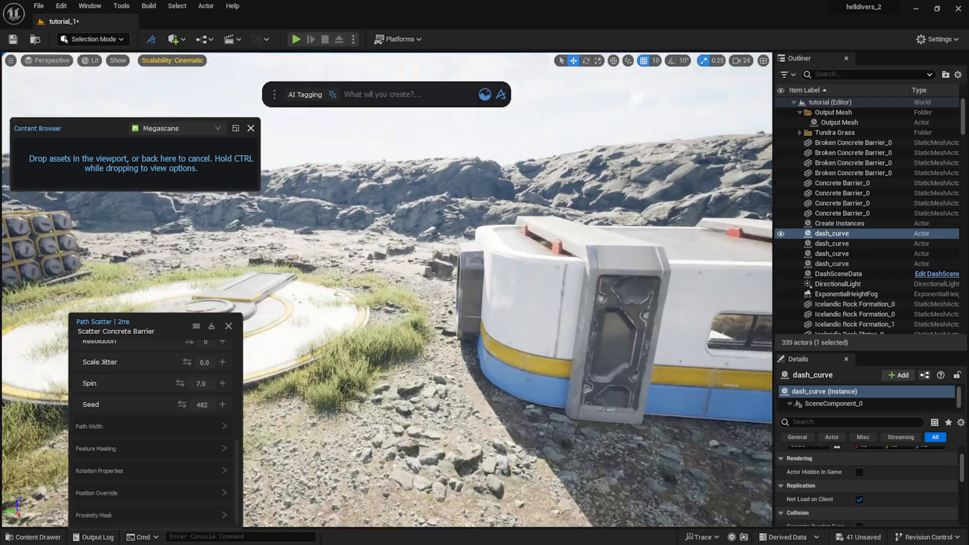
right_click_drag(386, 303, 602, 310)
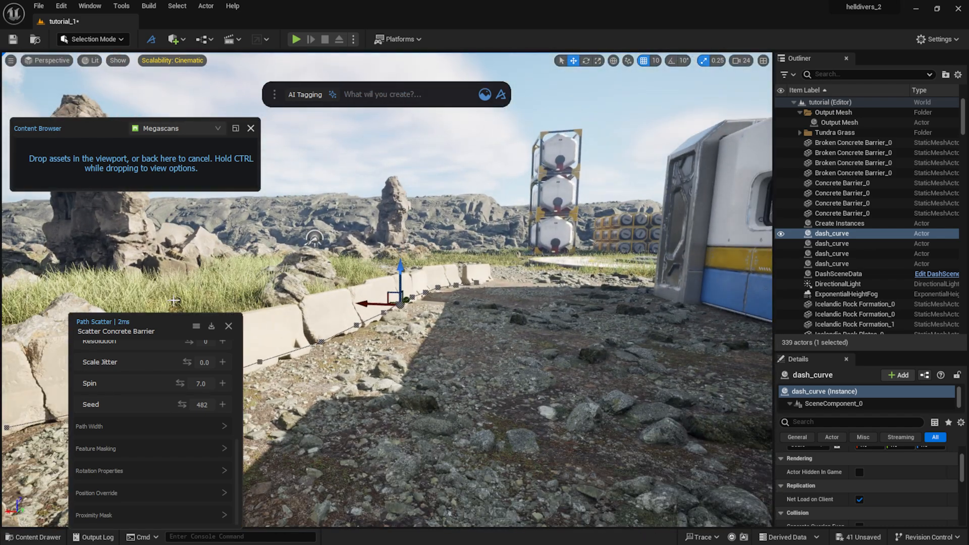
left_click(229, 327)
left_click(500, 389)
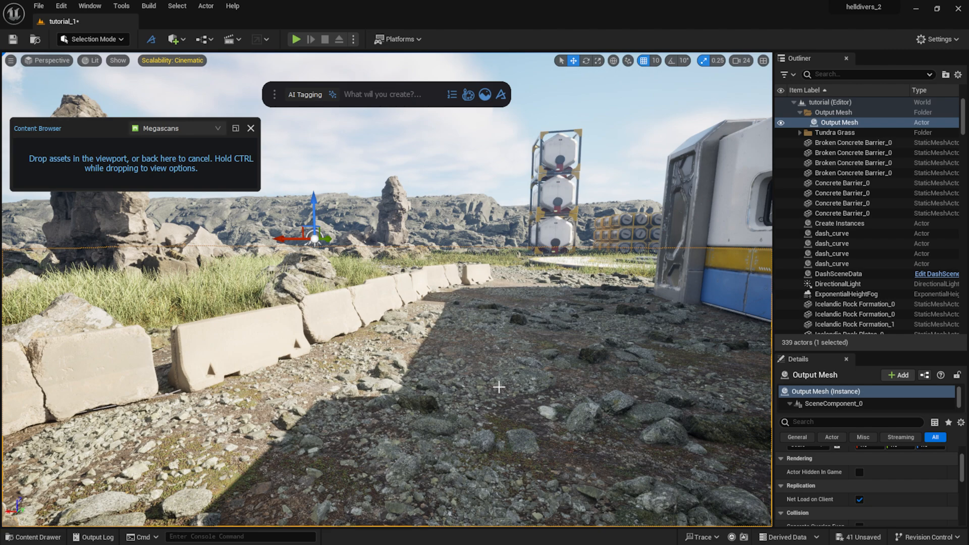
right_click_drag(441, 358, 570, 364)
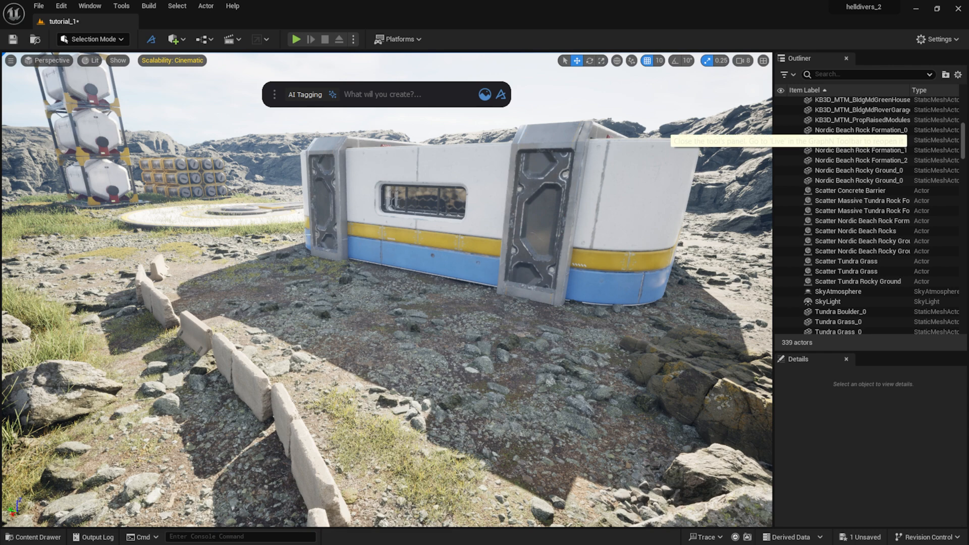
Step: Add the white building module to the Proximity Mask 2 objects of the tundra grass scatter, then close its settings
left_click(266, 230)
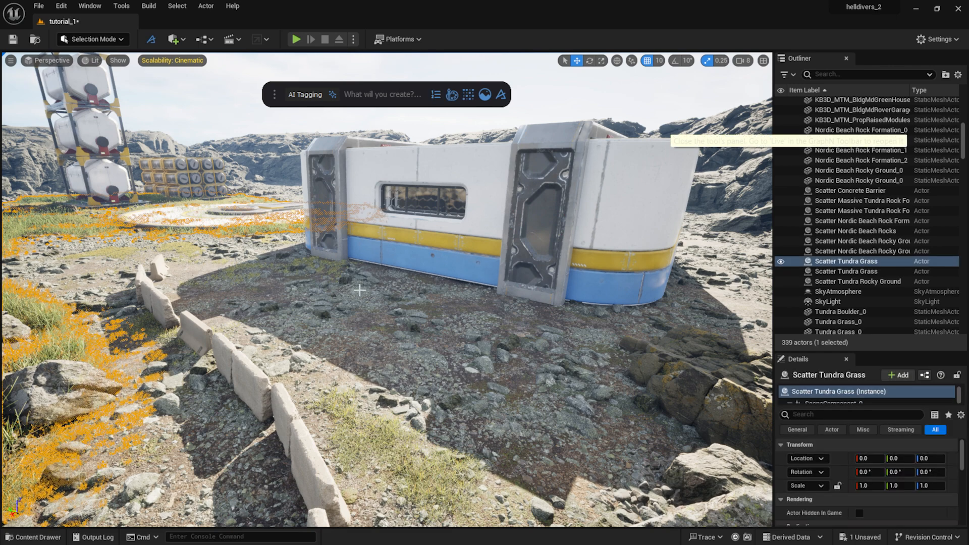
left_click(437, 95)
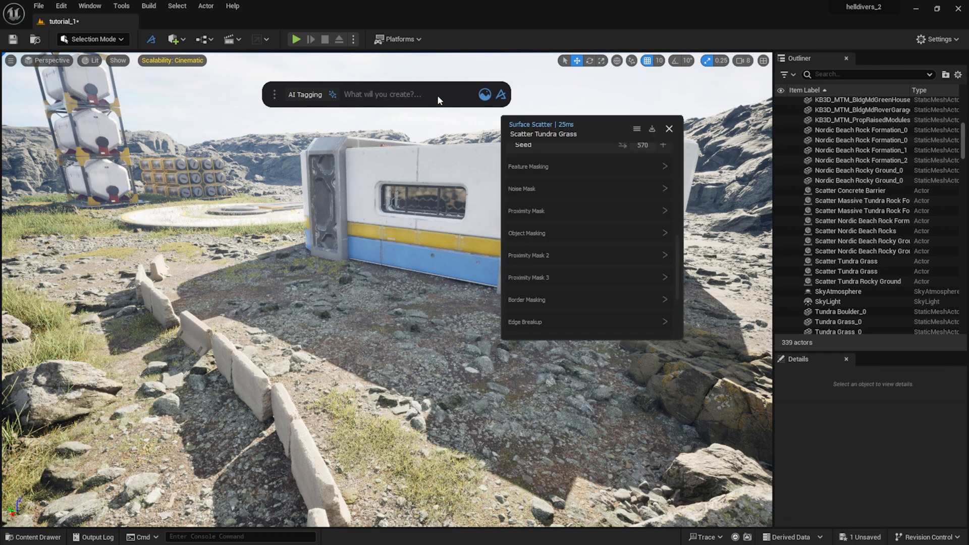
left_click(564, 257)
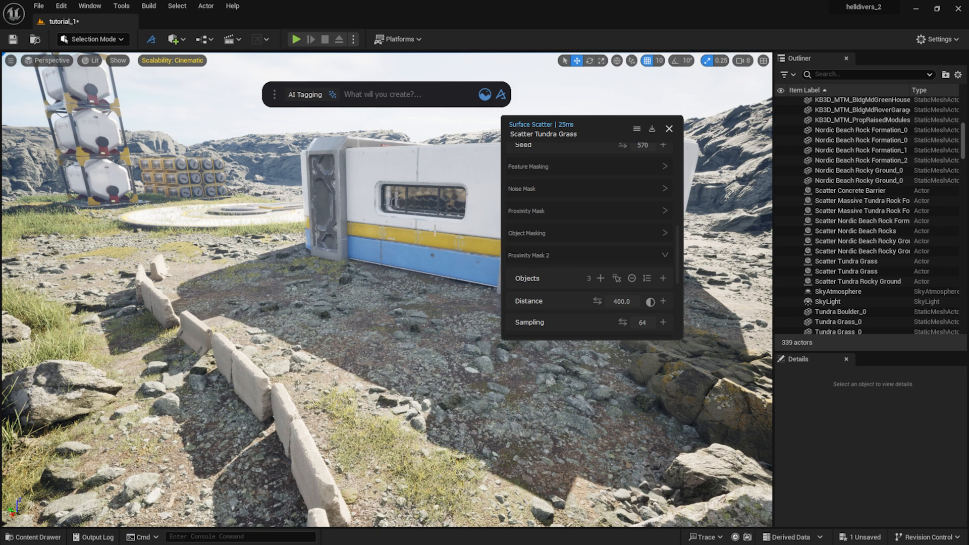
left_click(425, 236)
left_click(600, 279)
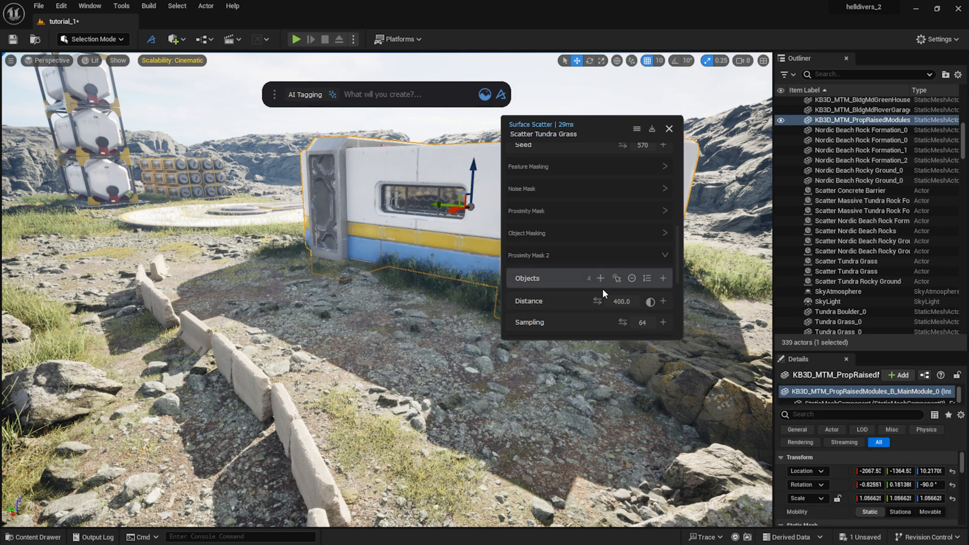
left_click(669, 129)
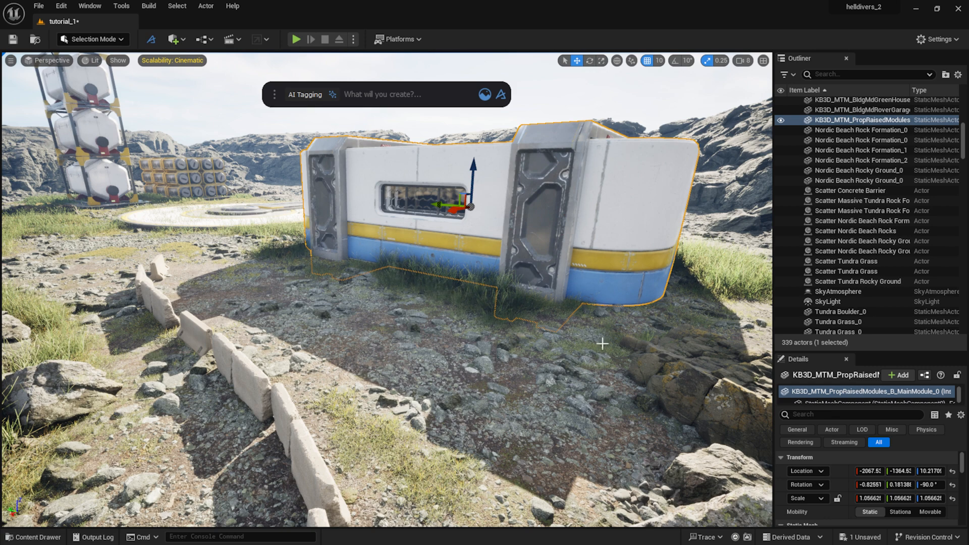
Step: Search the Current Project assets for "container" and place the tall chemical container by the building's wall and the water tank beside its corner
left_click(485, 94)
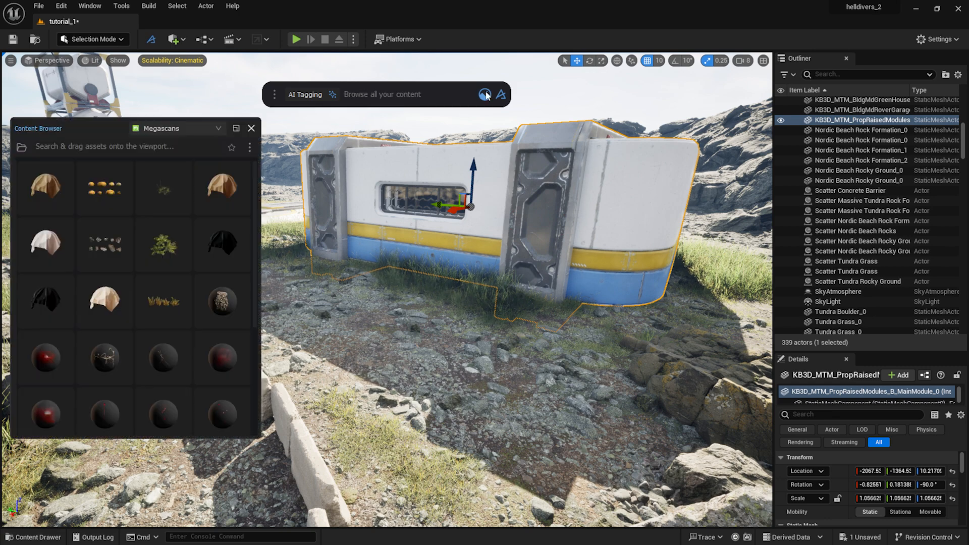
left_click(192, 130)
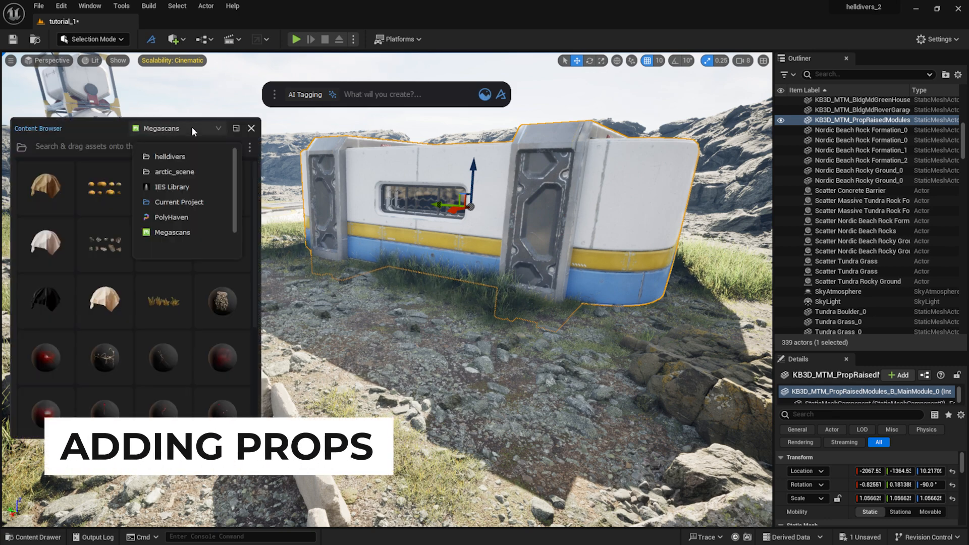
left_click(178, 203)
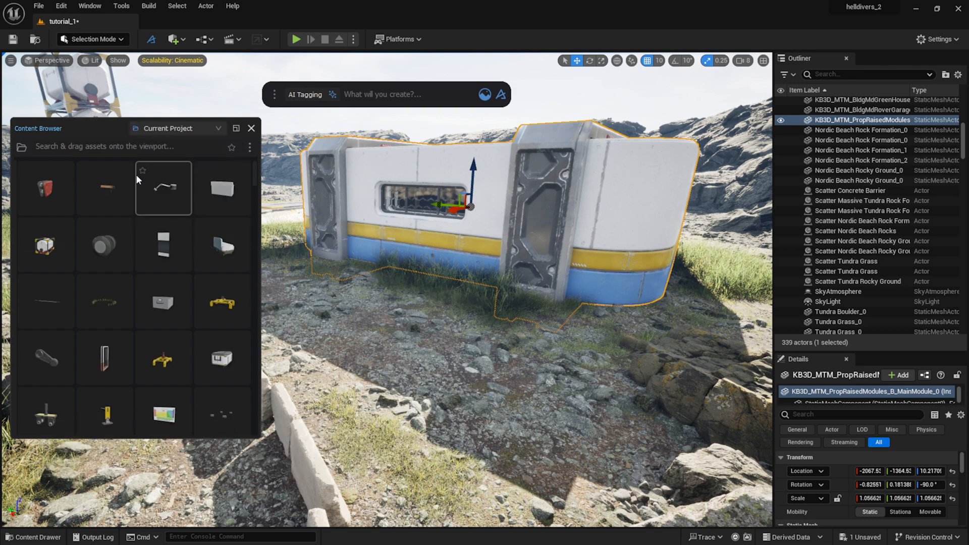
left_click(108, 147)
type("container")
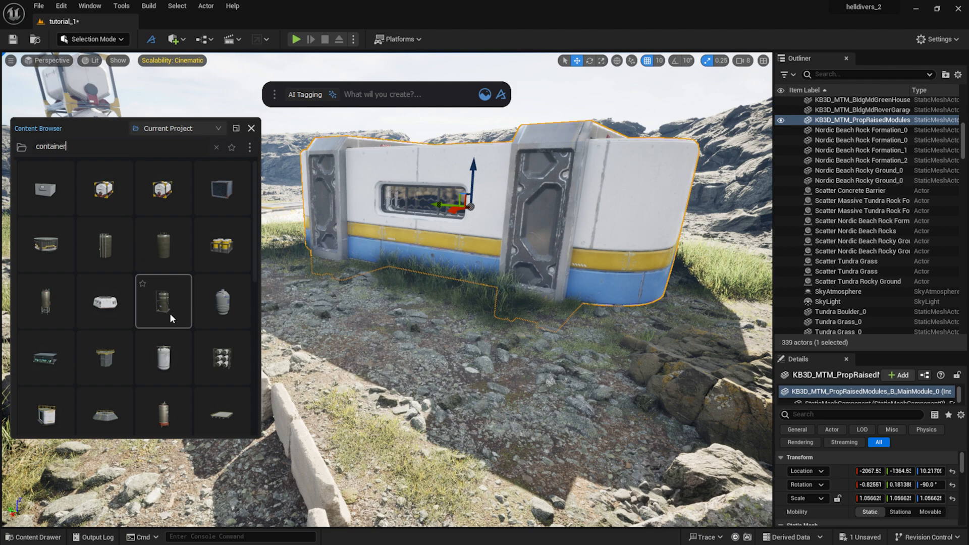
left_click_drag(160, 417, 435, 289)
scroll(99, 268, "down", 2)
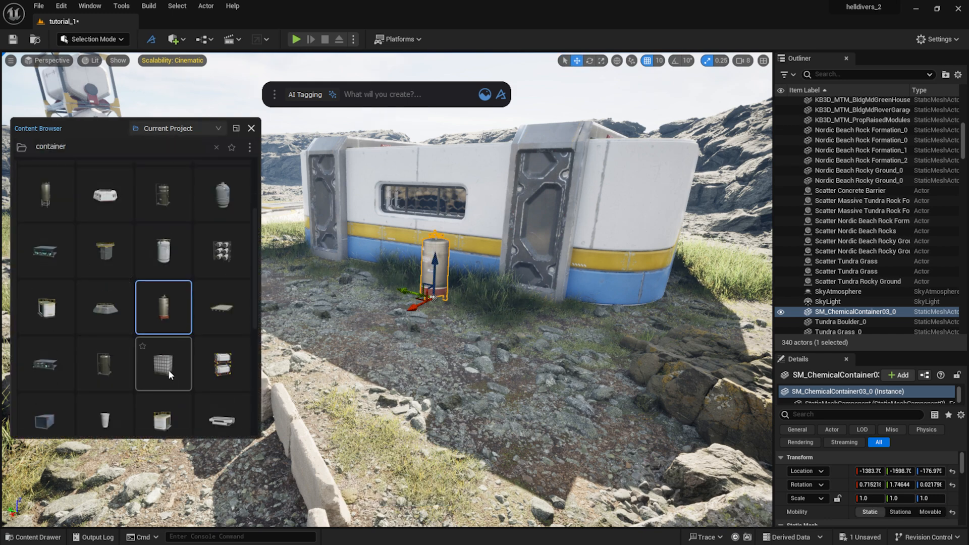
left_click_drag(168, 371, 736, 302)
Step: Place two small red-lidded chemical containers beside the concrete barriers and copy one next to the tall container
scroll(141, 271, "down", 2)
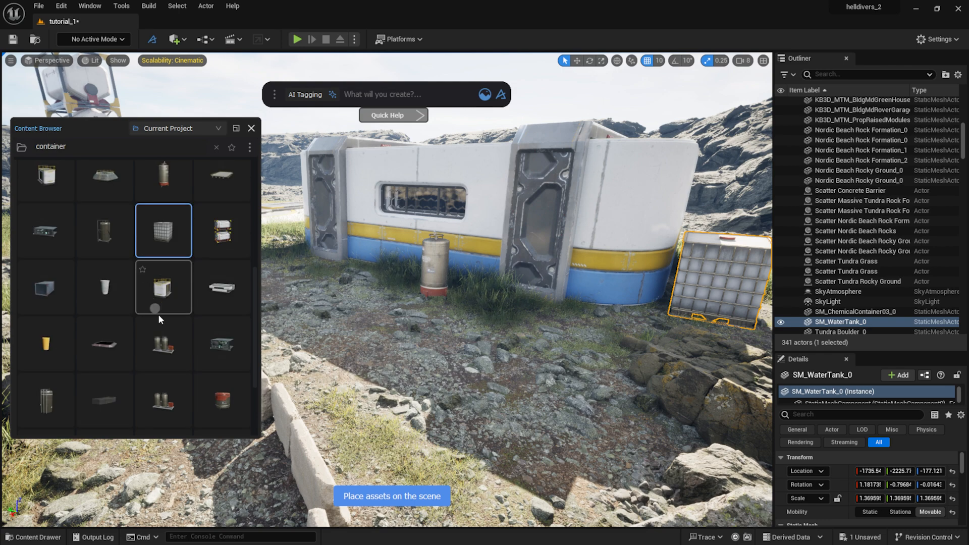
left_click_drag(219, 400, 294, 404)
key("e")
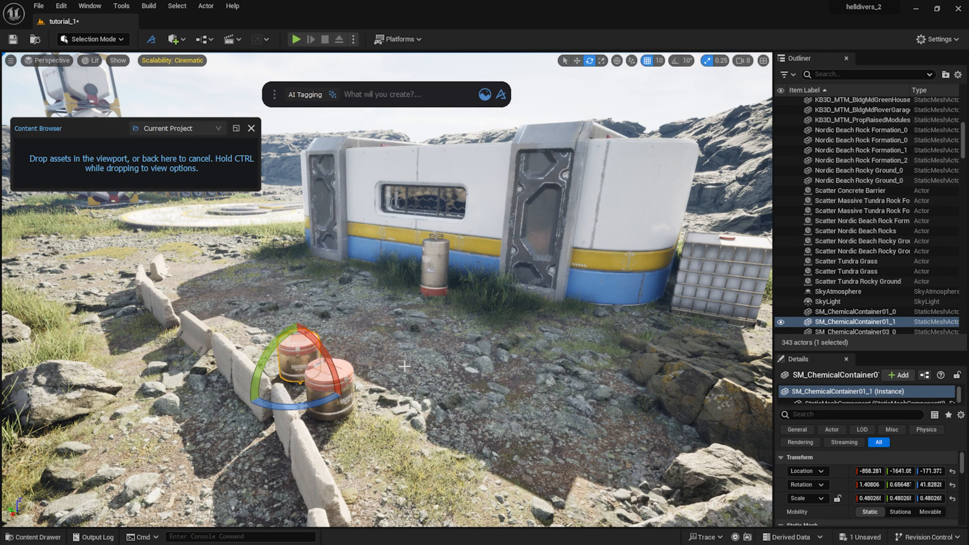
key("w")
left_click_drag(290, 371, 380, 300, "alt")
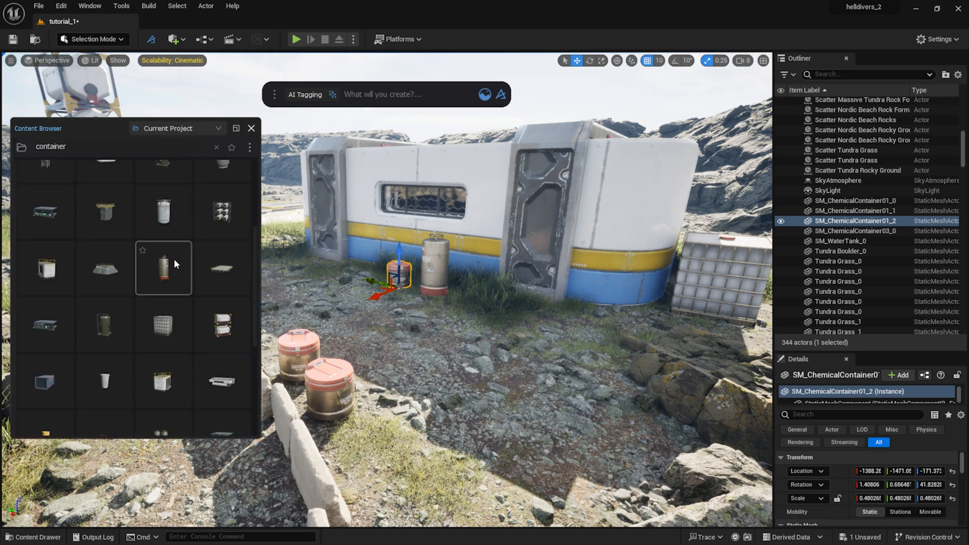
Step: Search the Current Project assets for "box" and place the white crate beside the tall container in front of the building
left_click(216, 147)
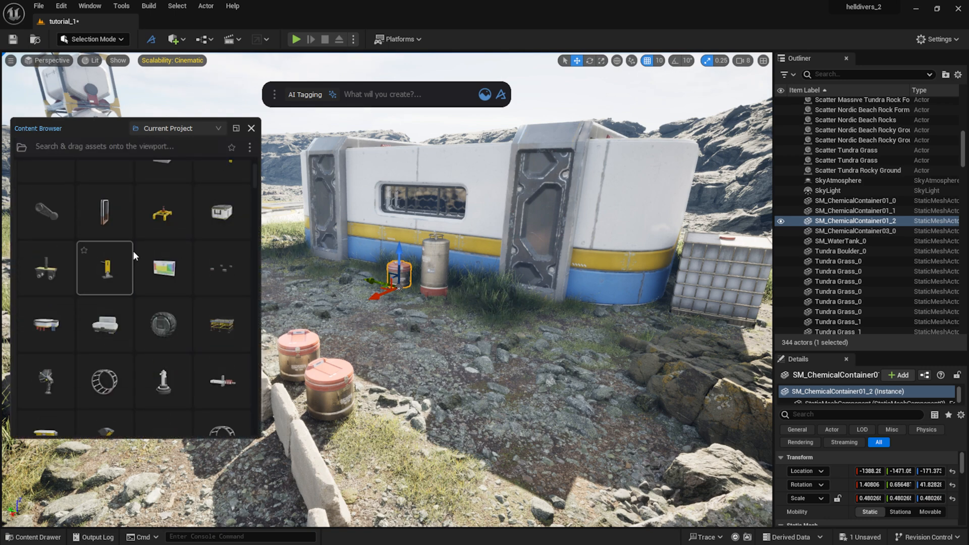
scroll(119, 253, "up", 3)
left_click(123, 146)
type("box")
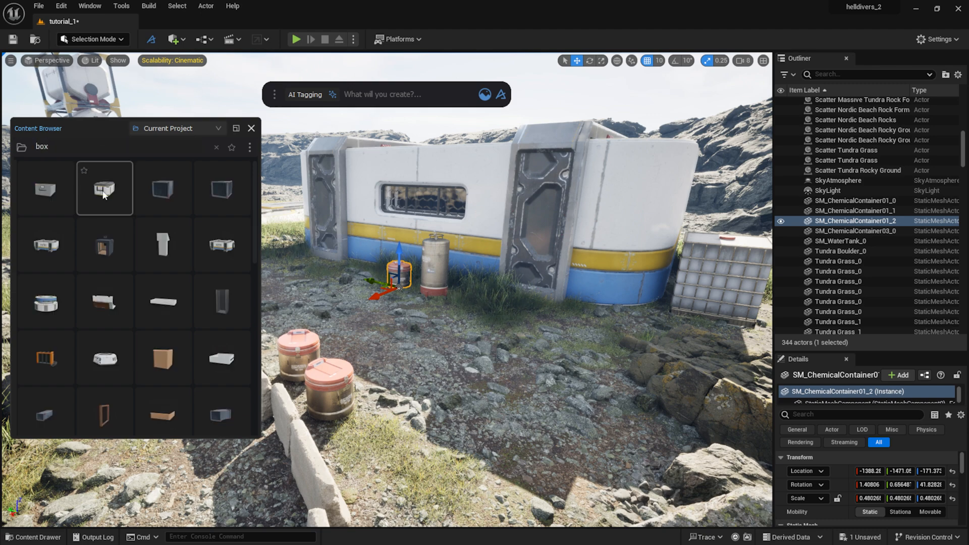
left_click_drag(104, 195, 480, 308)
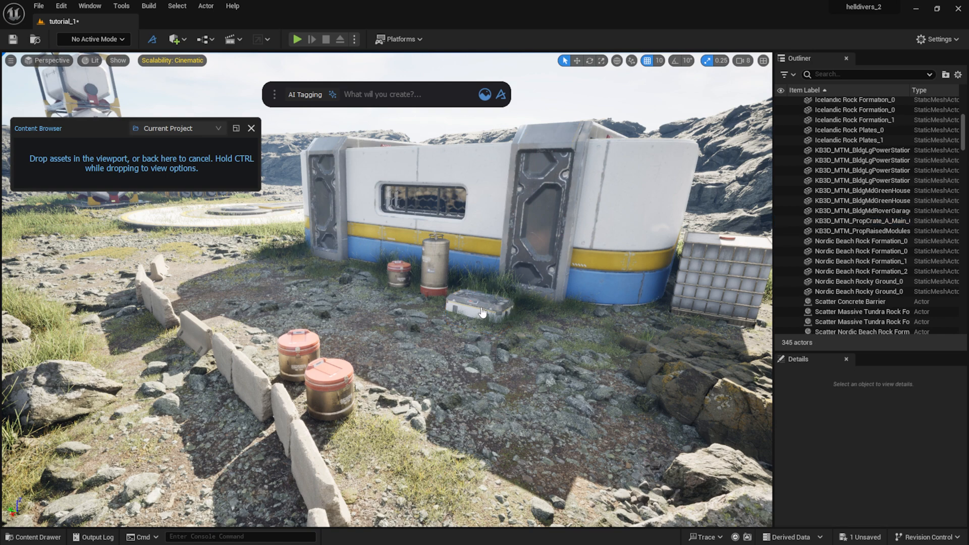
right_click(467, 302)
key("Escape")
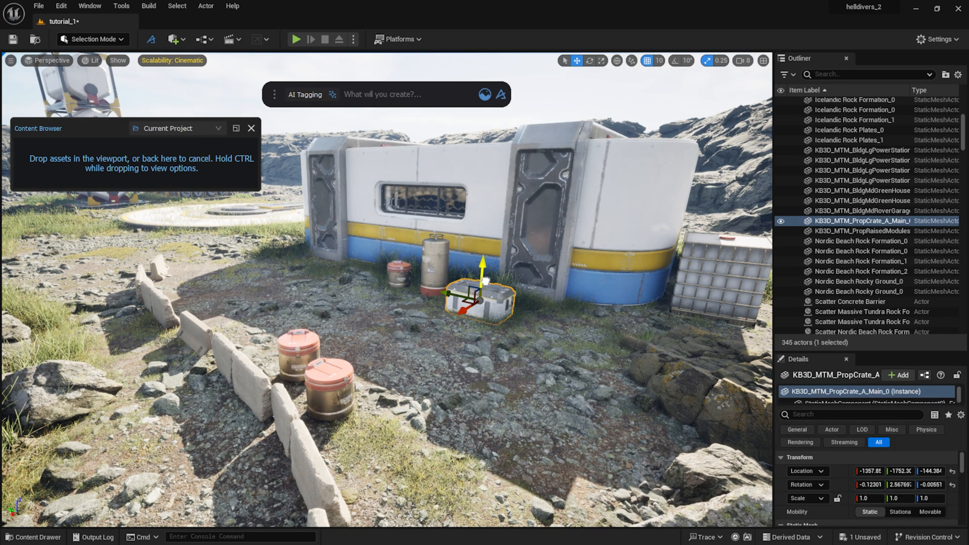
Step: Rotate the white crate and place a copy with a different rotation beside the far concrete barriers
key("e")
left_click_drag(485, 283, 280, 279)
key("w")
key("e")
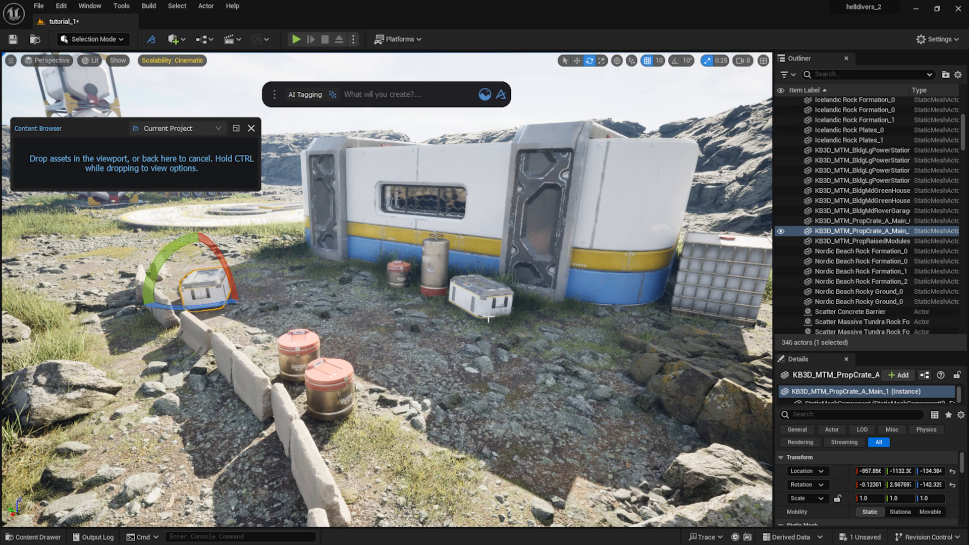
Step: Focus the view on the white crate beside the tall container and open the settings of the Tundra Grass scatter around it
left_click(283, 251)
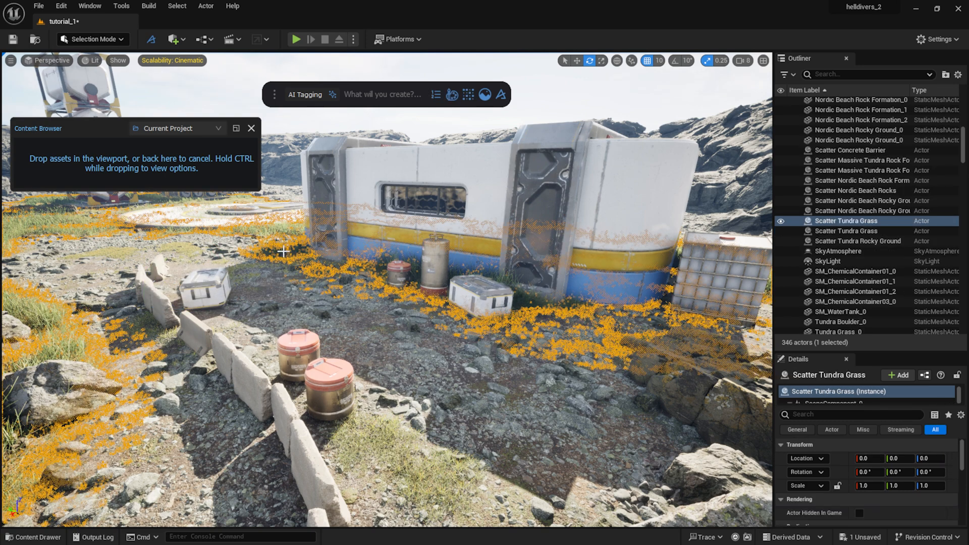
left_click(480, 297)
key("f")
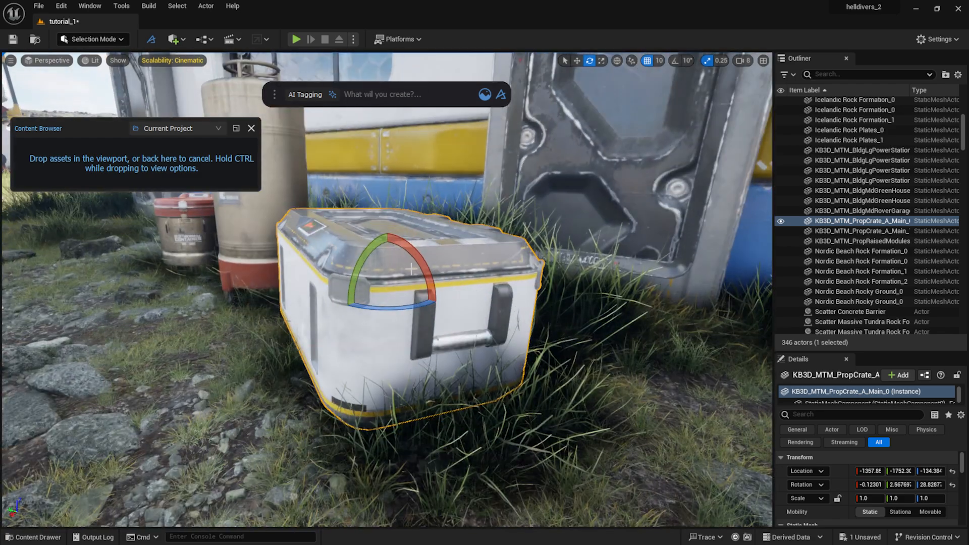
right_click_drag(481, 297, 484, 363)
key("f")
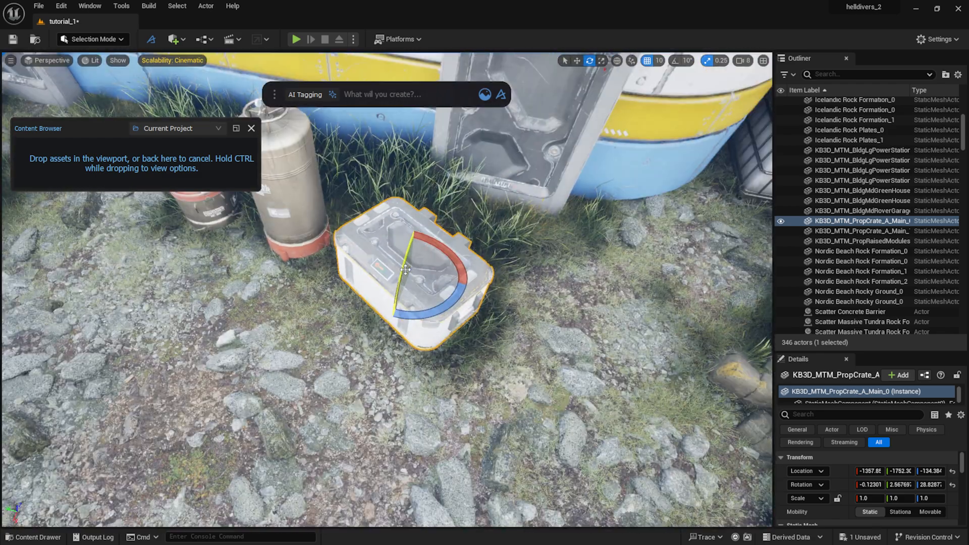
mouse_move(144, 169)
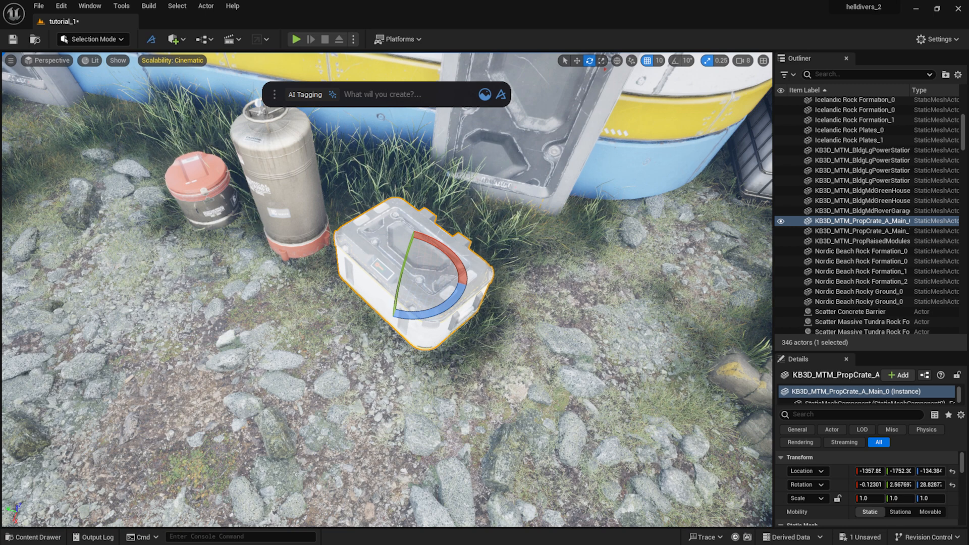
left_click(386, 184)
left_click(441, 94)
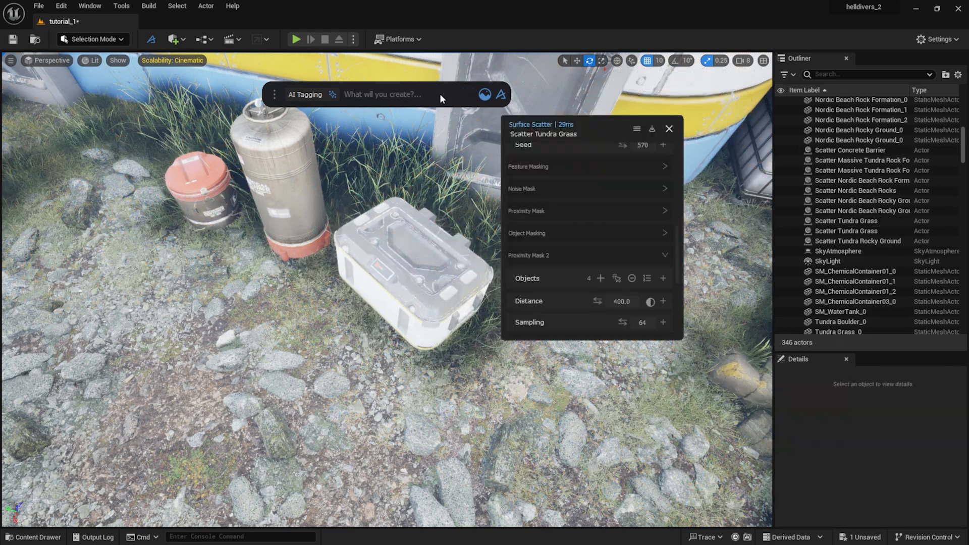
Step: Add the white crate to the Tundra Grass scatter's Proximity Mask 3 objects and set the mask distance to 6
scroll(557, 280, "down", 3)
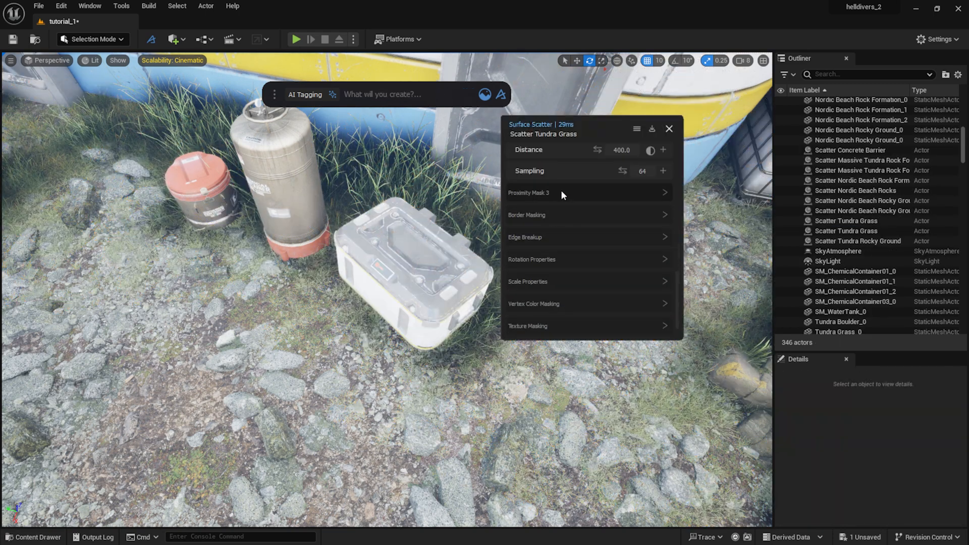
left_click(561, 190)
left_click(480, 253)
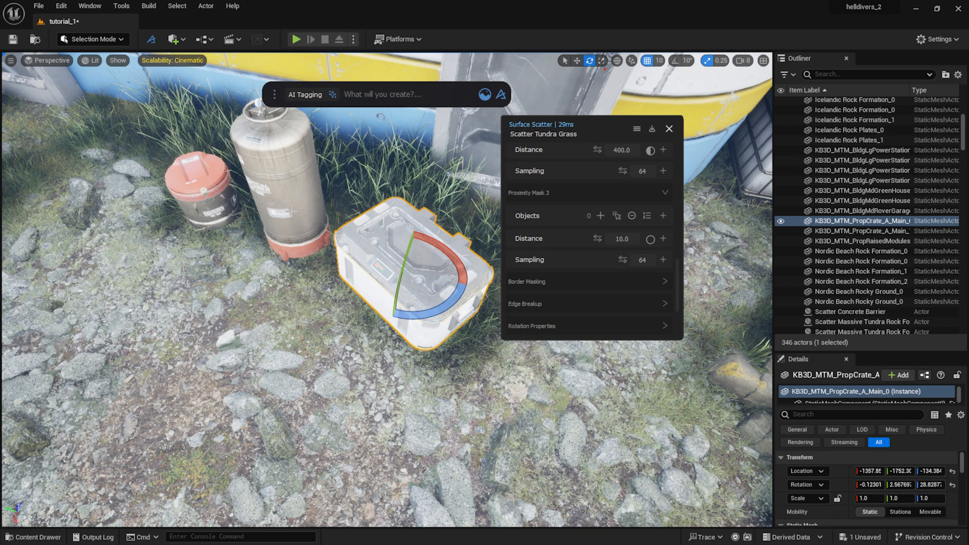
left_click(600, 216)
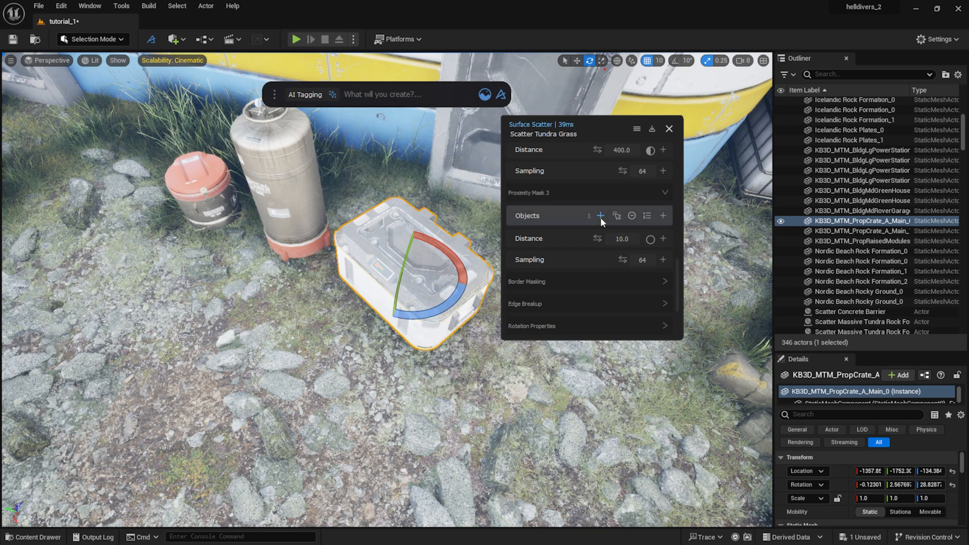
left_click(627, 239)
type("6")
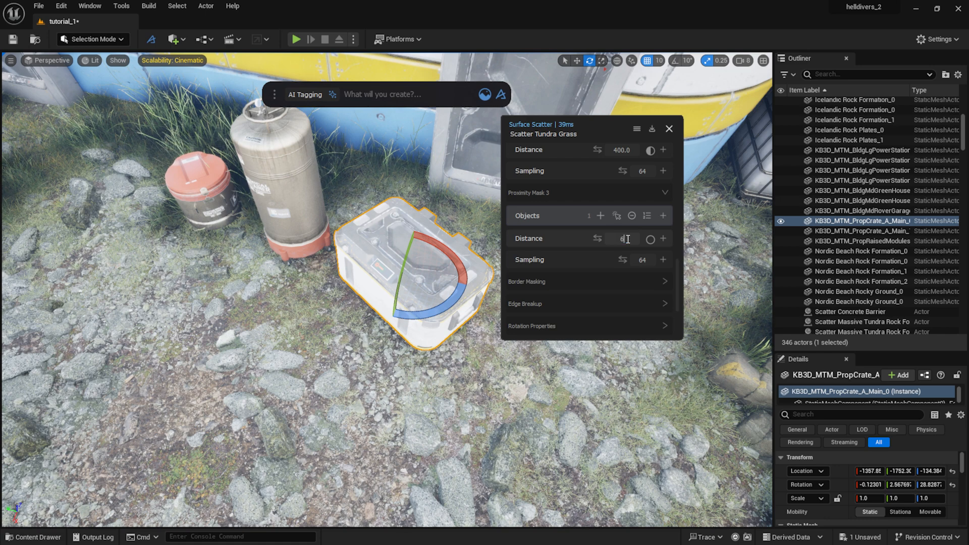
key("Return")
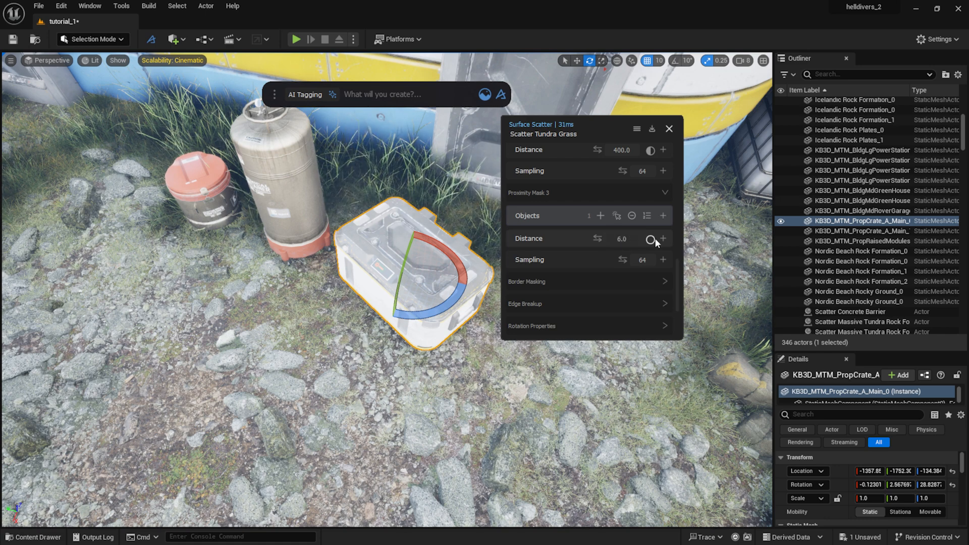
left_click(669, 131)
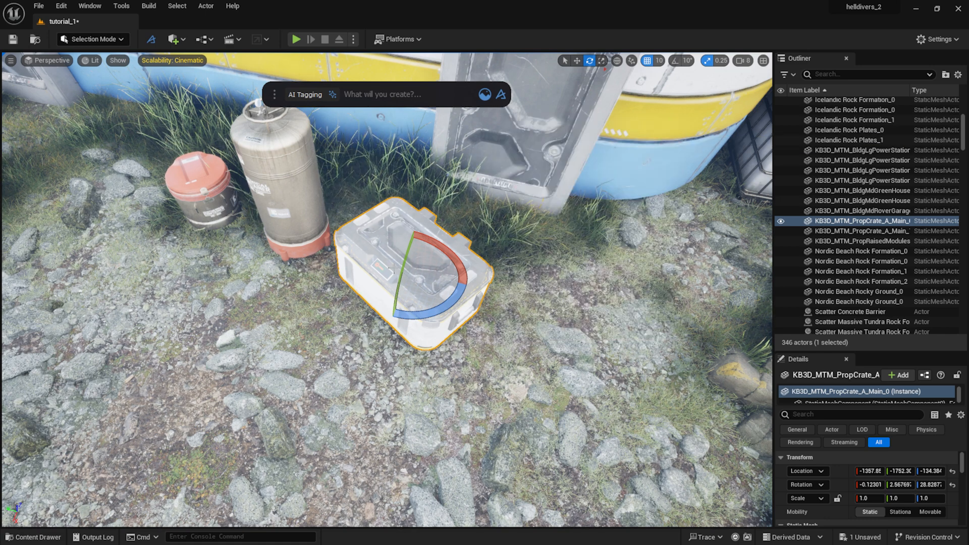
Step: Move the white crate a little away from the tall container and closer to the building's doorway
key("w")
mouse_move(401, 297)
left_mouse_down()
mouse_move(408, 271)
mouse_move(393, 296)
left_mouse_up()
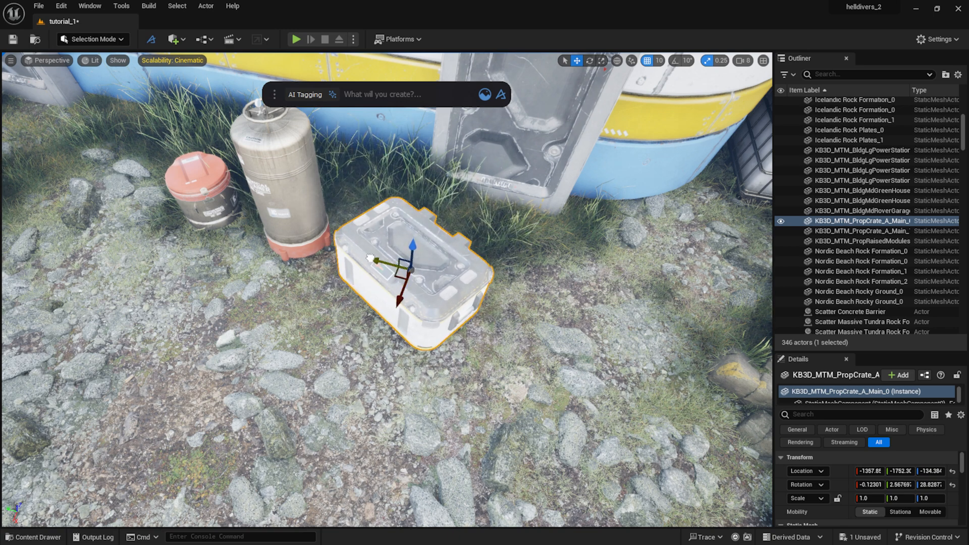
mouse_move(374, 262)
left_mouse_down()
mouse_move(484, 282)
mouse_move(381, 268)
left_mouse_up()
left_click_drag(424, 300, 418, 284)
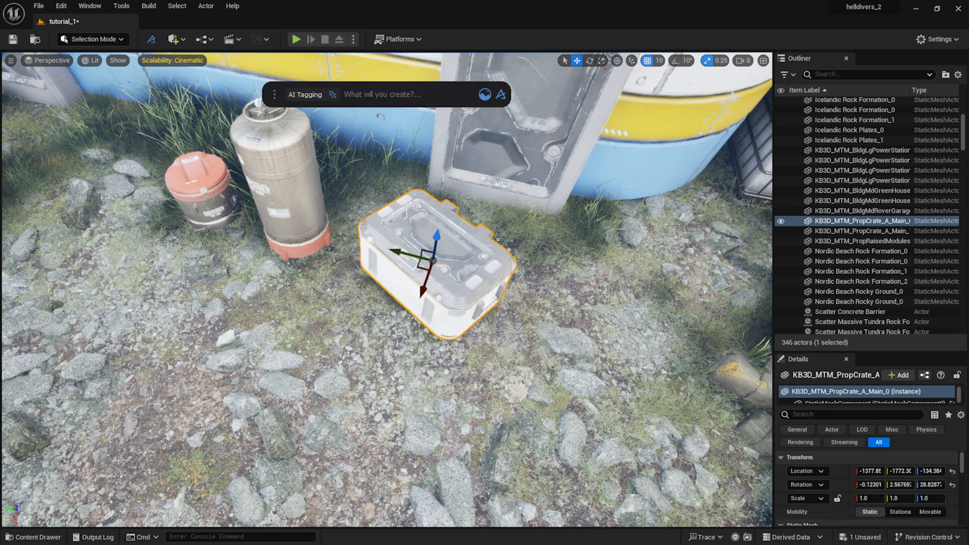
Step: Add the small red-lidded container, tall container and water tank to the grass scatter's Proximity Mask 3 objects and set the distance to 7
left_click(333, 162)
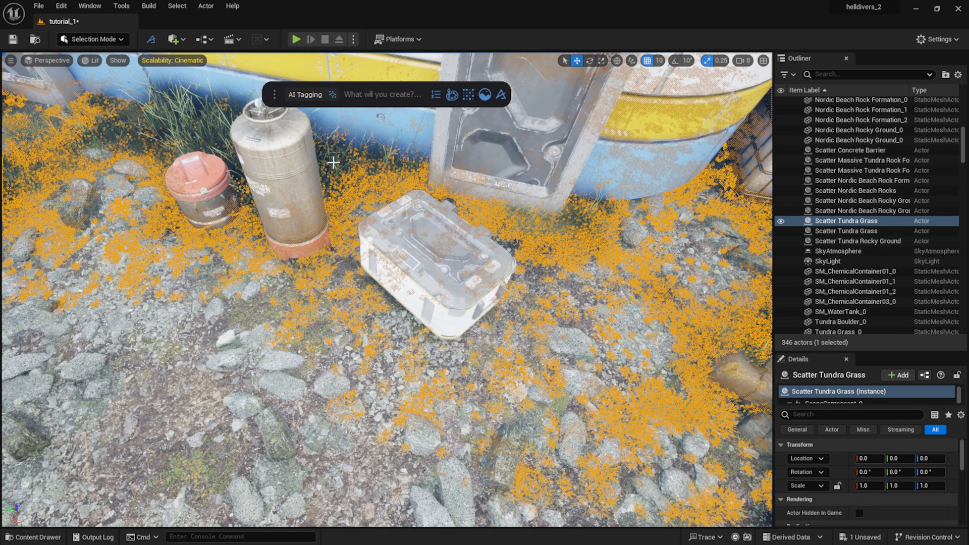
left_click(436, 99)
left_click(224, 198)
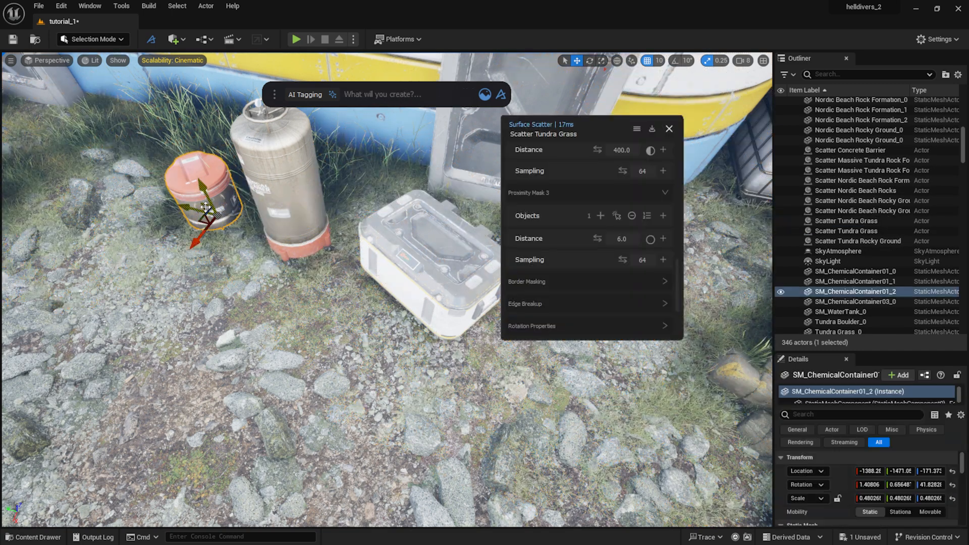
left_click(313, 218, "ctrl")
scroll(403, 299, "down", 2)
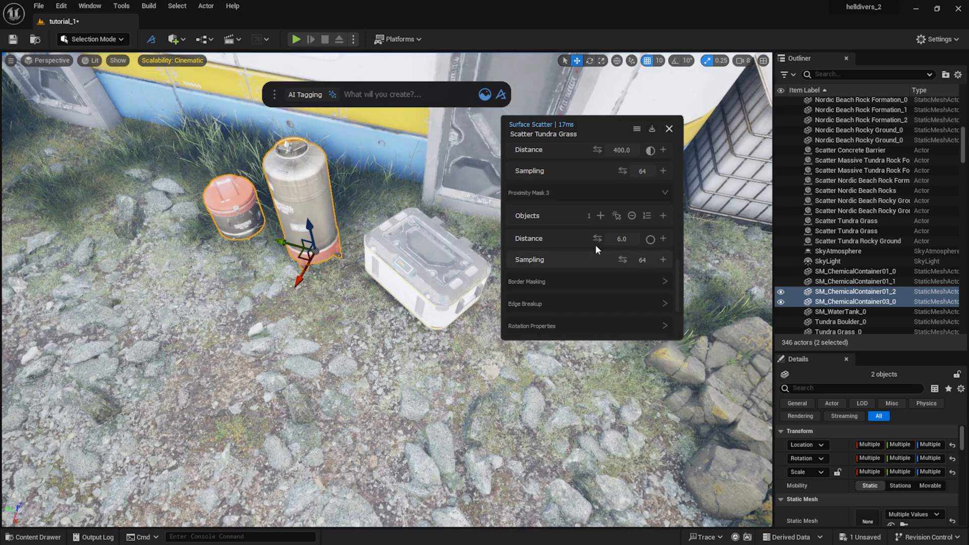
left_click(737, 181, "ctrl")
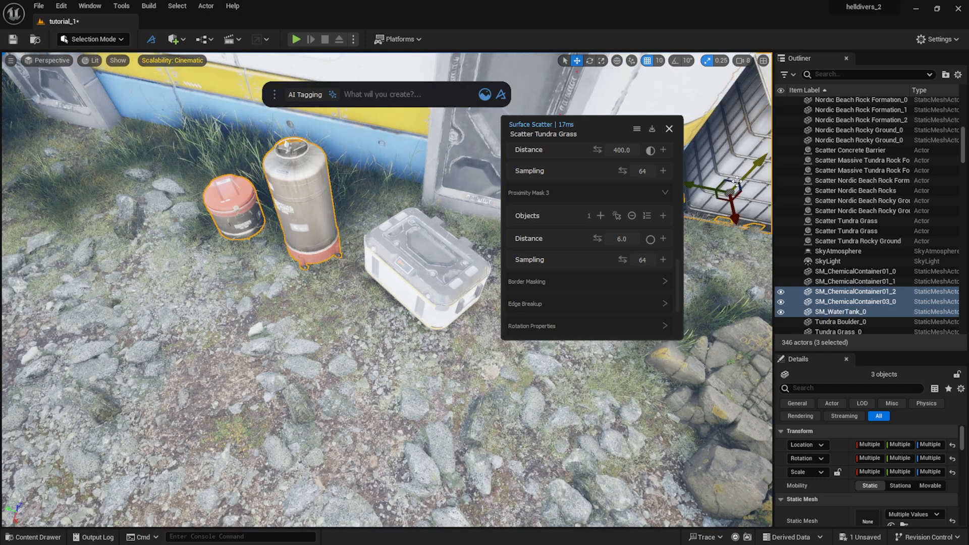
left_click(601, 215)
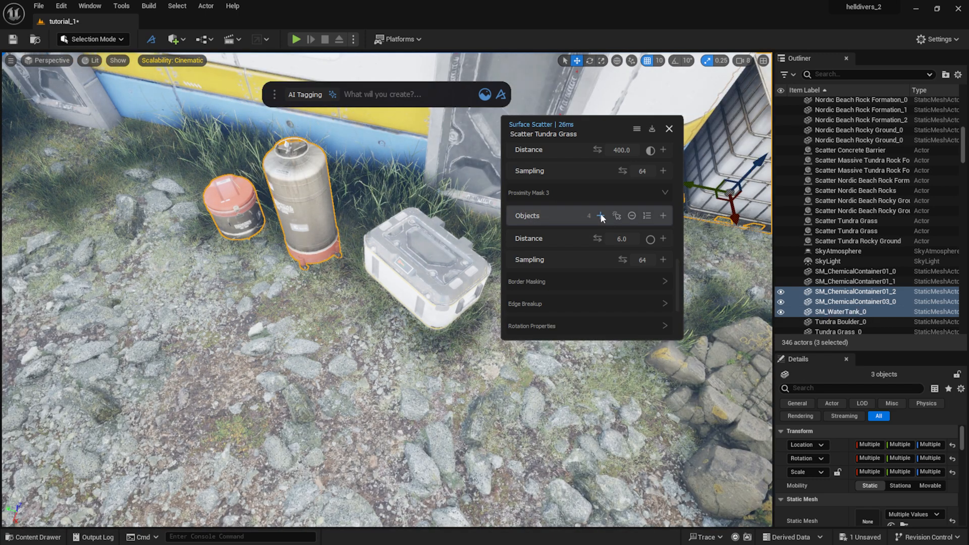
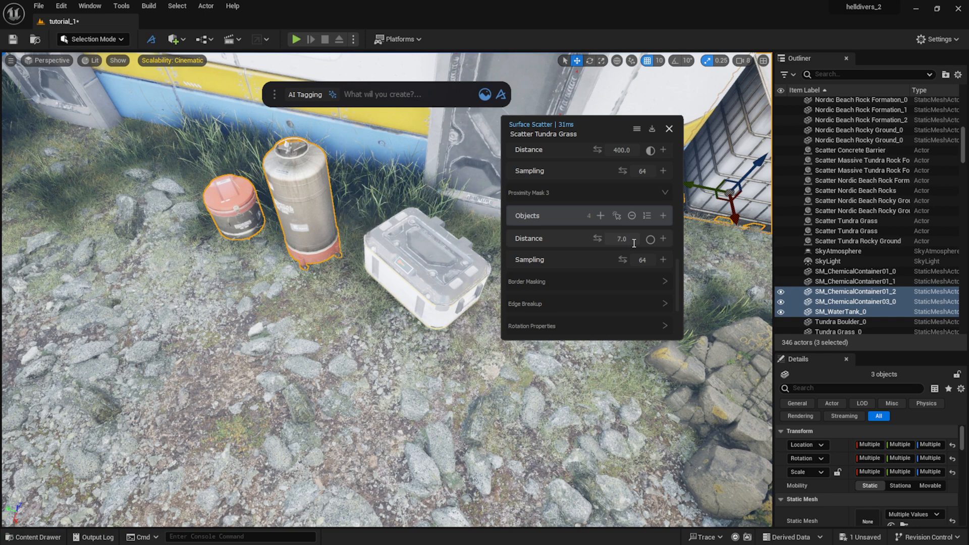
left_click(669, 129)
Step: Shift the white crate and the small red-lidded container near the tall container to test the grass mask around them
left_click(423, 263)
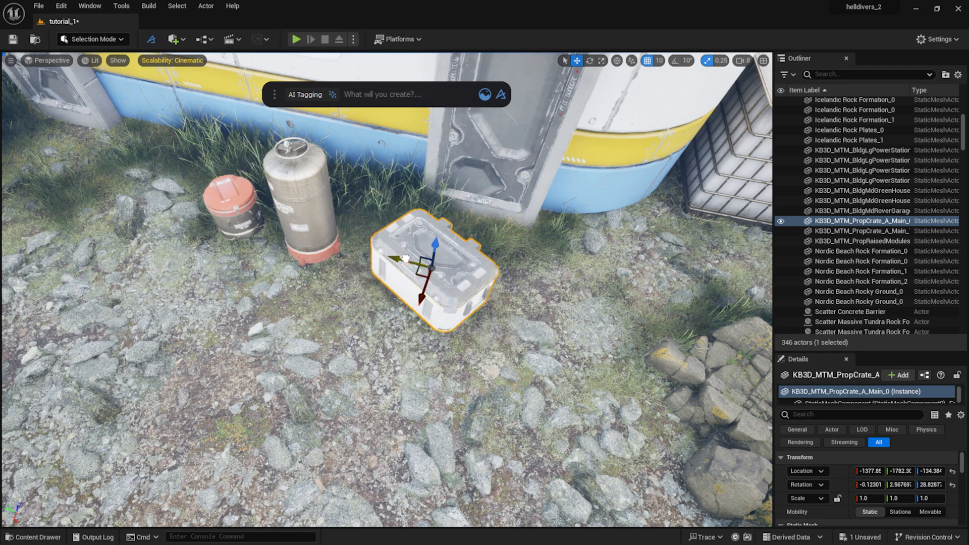
left_click(207, 218)
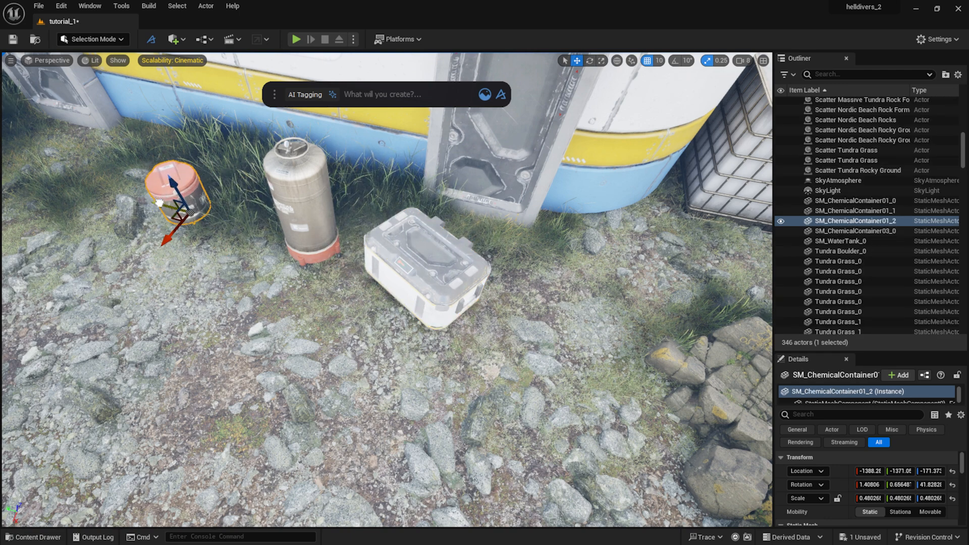
left_click_drag(205, 225, 197, 233)
right_click_drag(706, 279, 614, 206)
mouse_move(521, 348)
right_mouse_down()
mouse_move(550, 344)
mouse_move(521, 348)
right_mouse_up()
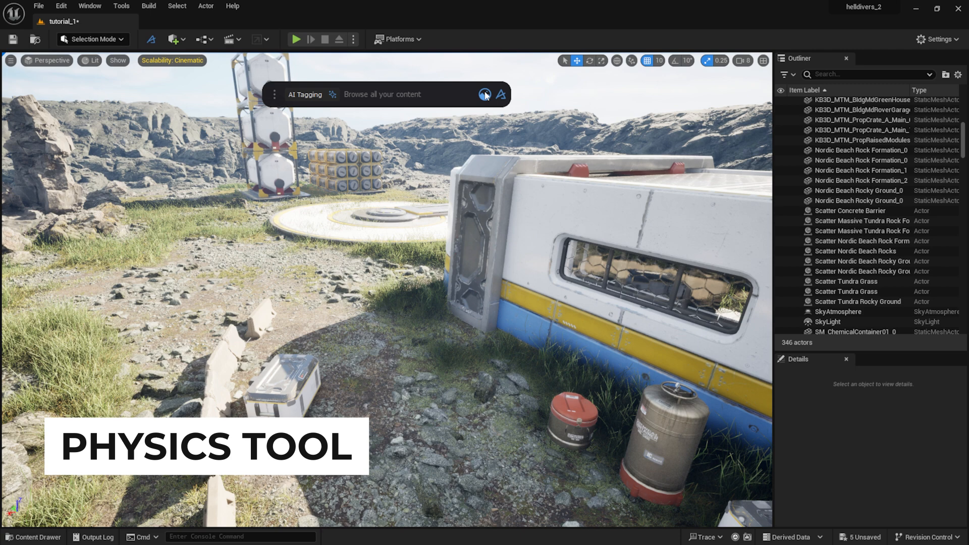
Step: Switch the asset browser's source to Megascans and search for "container"
left_click(485, 94)
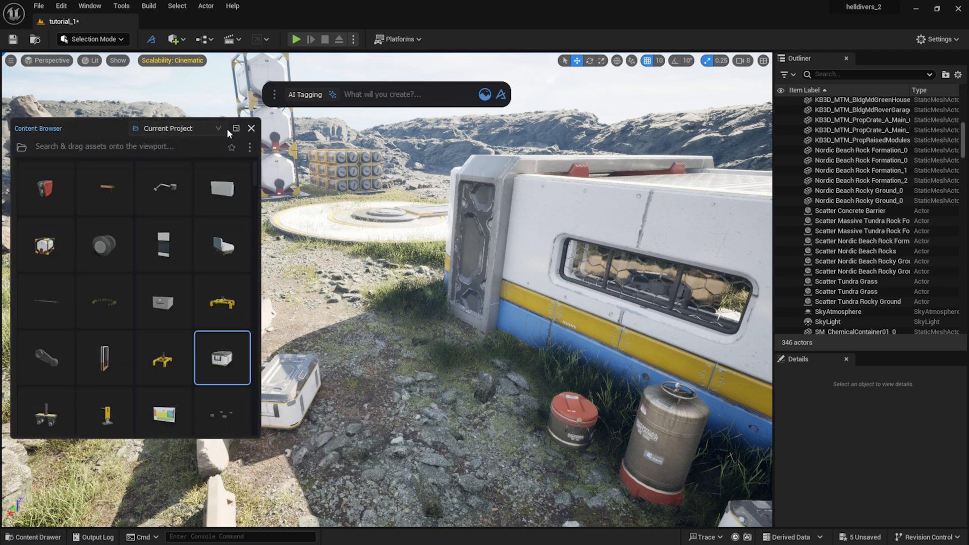
left_click(201, 128)
left_click(183, 233)
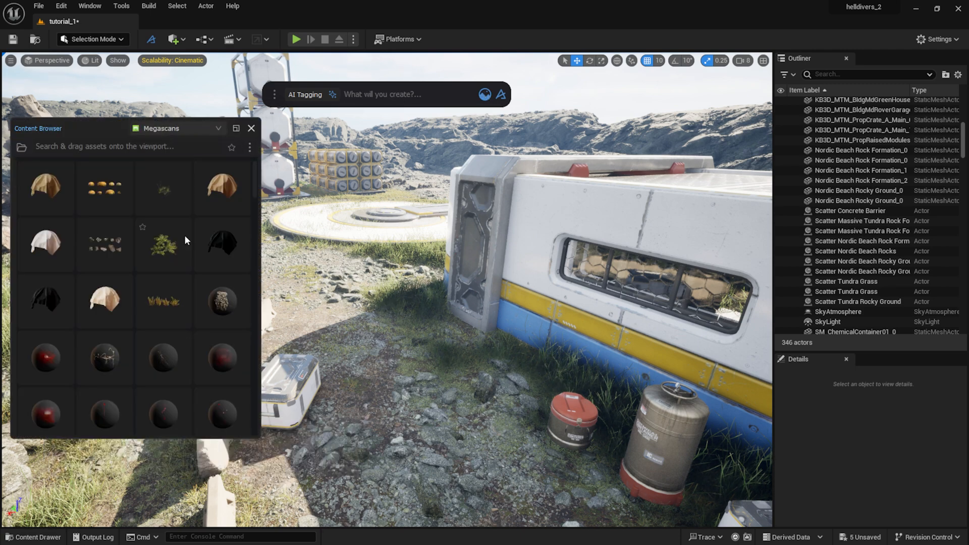
left_click(72, 146)
type("container")
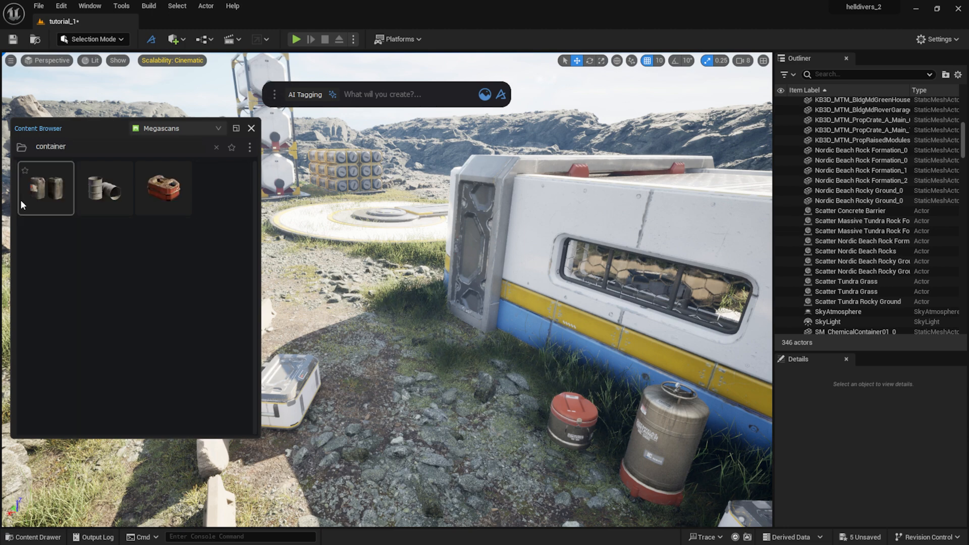
Step: Place the plastic container and the rusty red jerrycan together on the ground beside the small red-lidded container
left_click(62, 195)
left_click(165, 198)
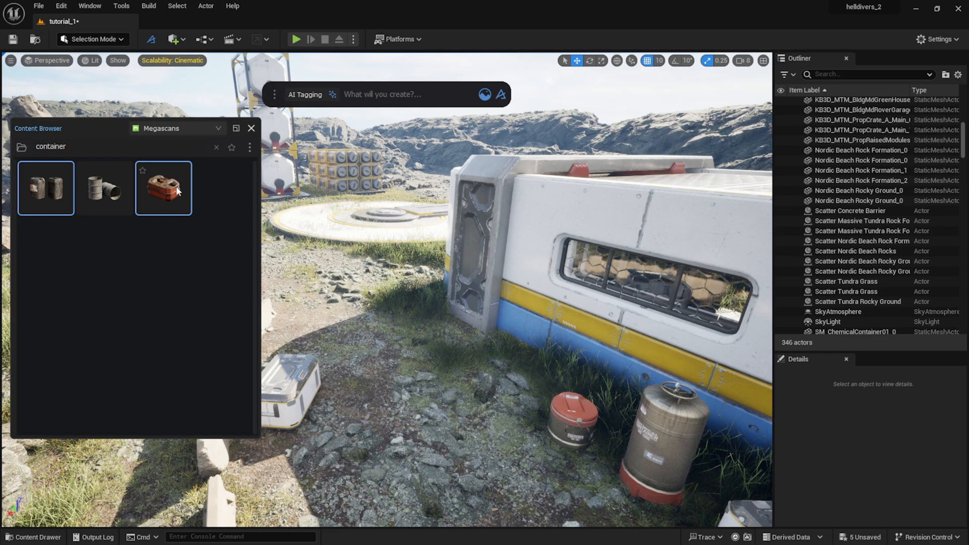
left_click_drag(174, 190, 492, 416)
left_click(487, 410)
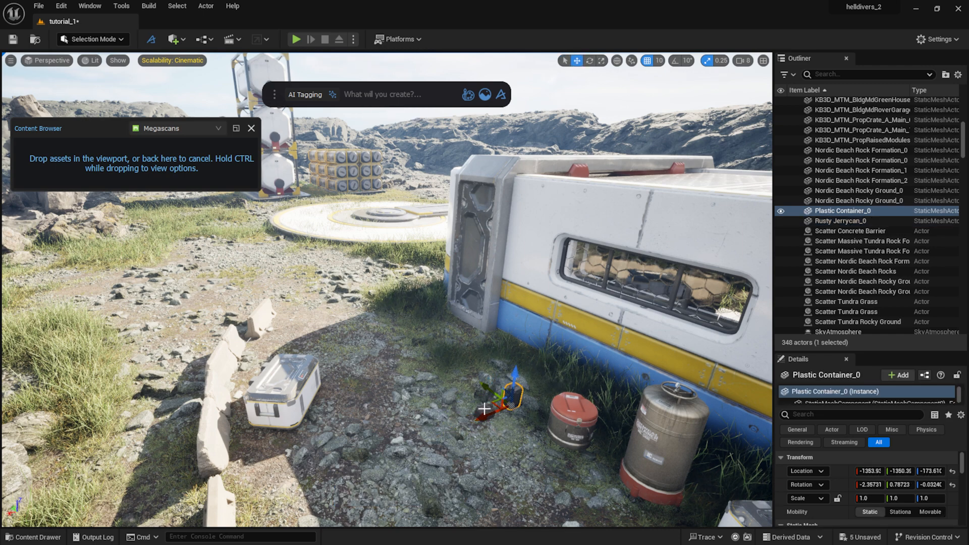
Step: Lift the rusty jerrycan and the plastic container each about 20 units off the ground
left_click(485, 409)
key("f")
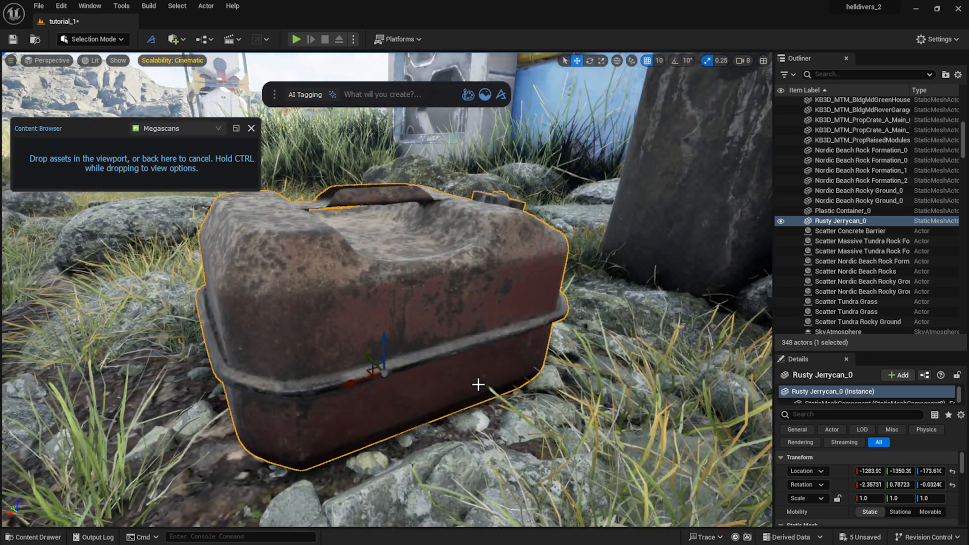
scroll(478, 385, "down", 3)
right_click_drag(478, 386, 507, 365)
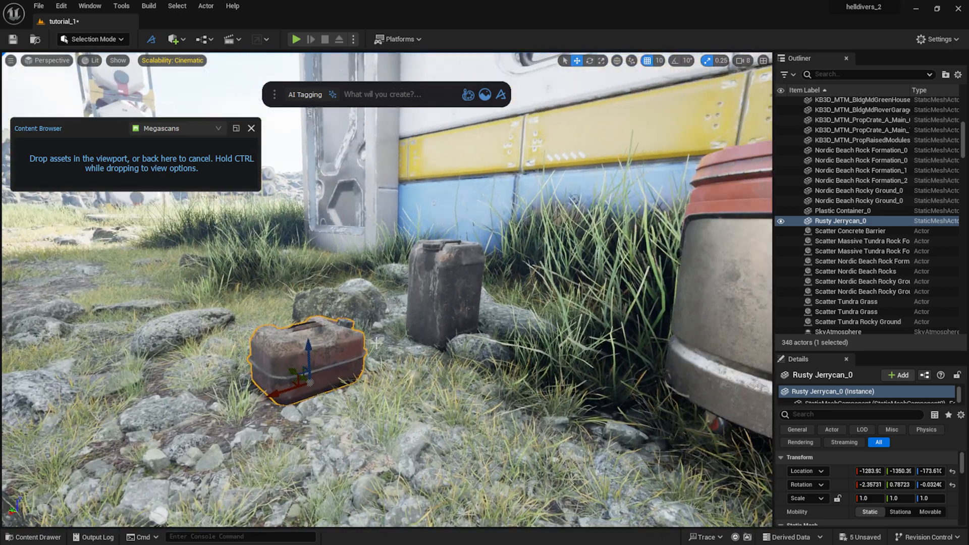
left_click_drag(308, 349, 322, 279)
left_click(453, 283)
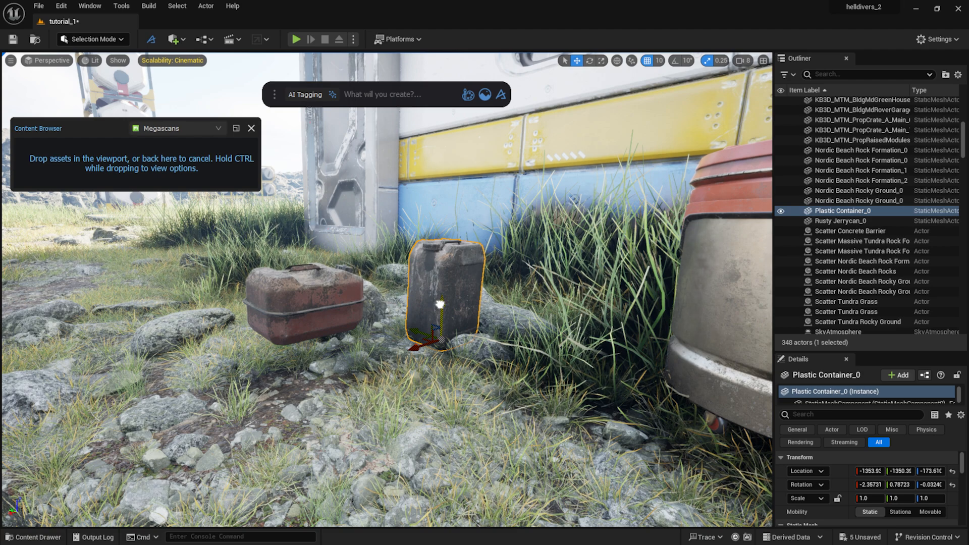
left_click_drag(442, 313, 443, 270)
Step: Select both the jerrycan and the plastic container and raise them together to a height of about 6.4 beside the building's window
left_click(356, 281, "ctrl")
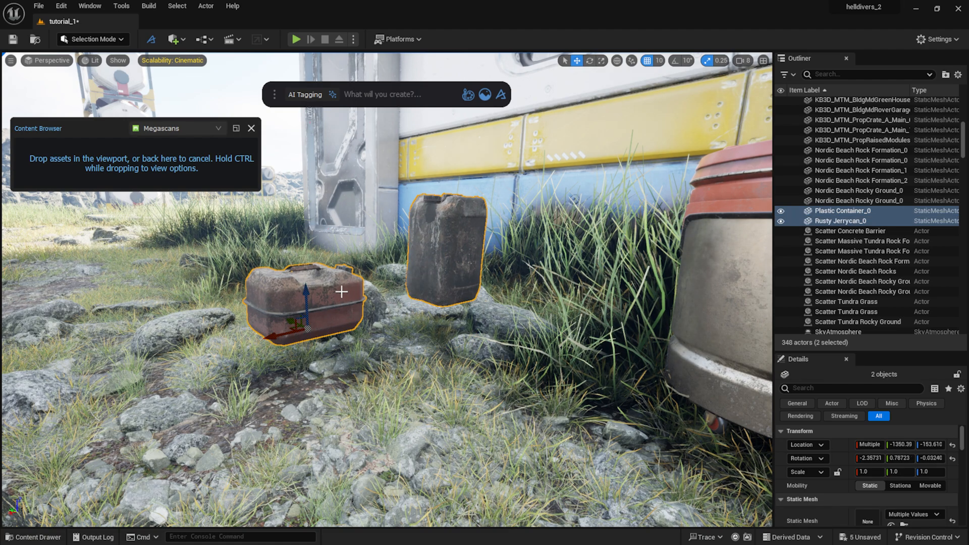
scroll(356, 288, "down", 10)
left_click_drag(395, 331, 400, 239)
scroll(400, 239, "up", 3)
scroll(403, 240, "up", 2)
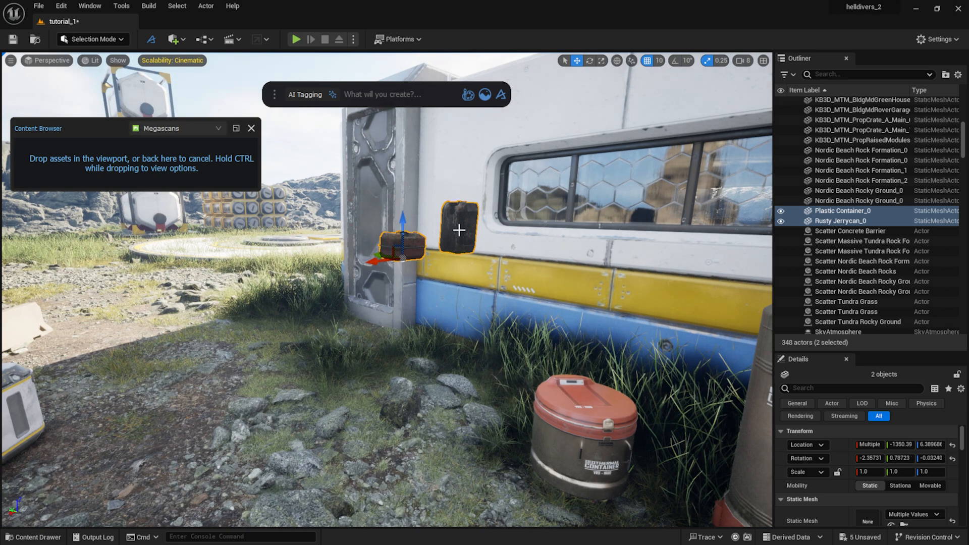
Step: Close the asset browser, open Dash's Physics Tool and position its toolbar just above the two raised containers
left_click(252, 128)
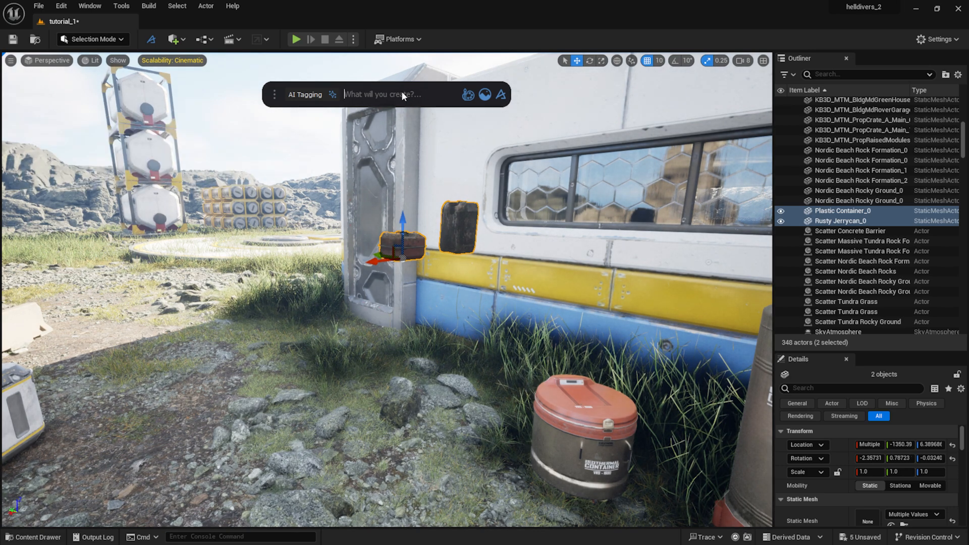
type("physics")
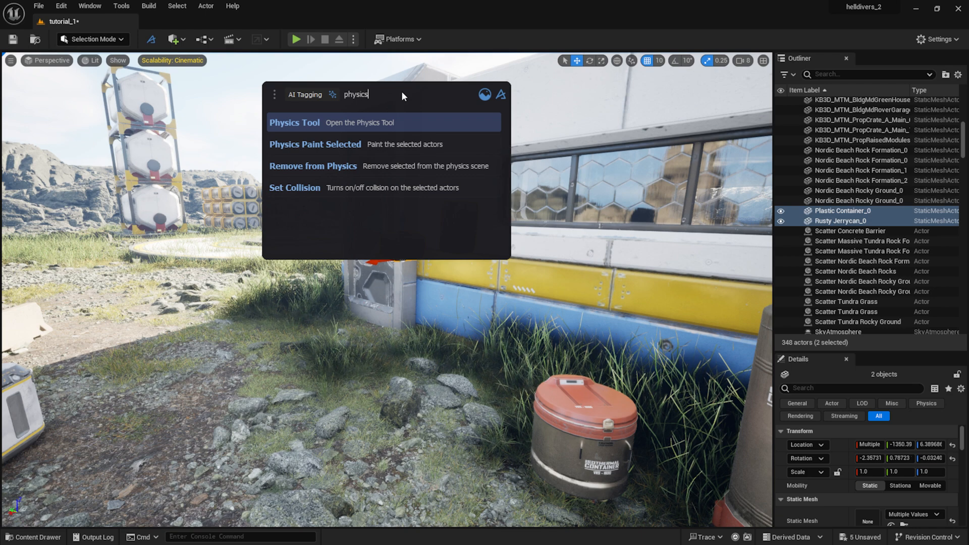
left_click(353, 126)
left_click_drag(285, 56, 190, 140)
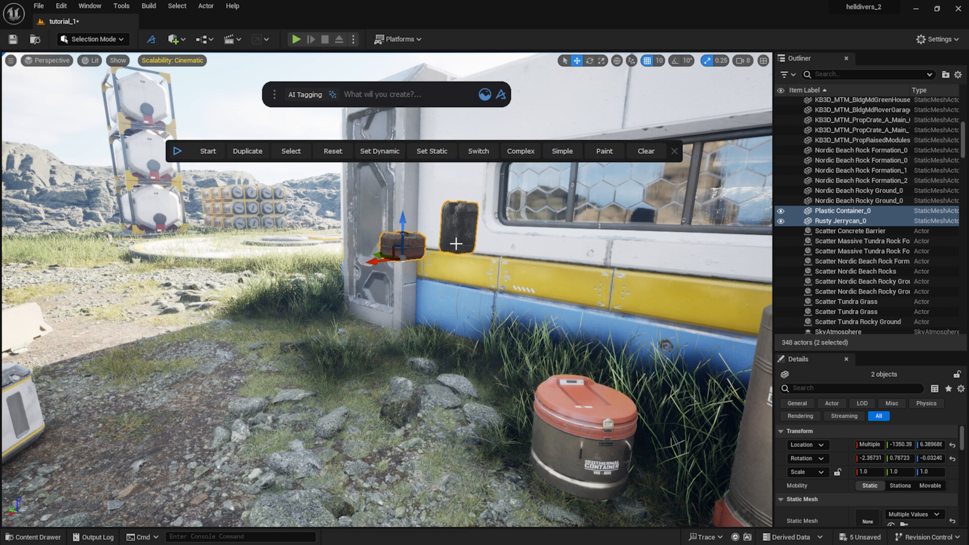
Step: Set the two raised containers as dynamic, start the physics simulation and duplicate the pair four times to drop a pile onto the ground
left_click(375, 153)
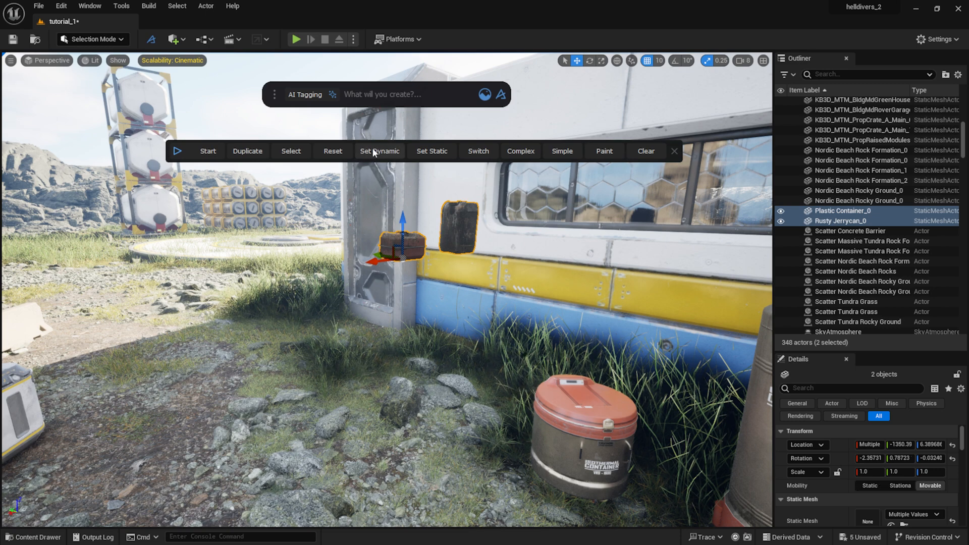
left_click(208, 152)
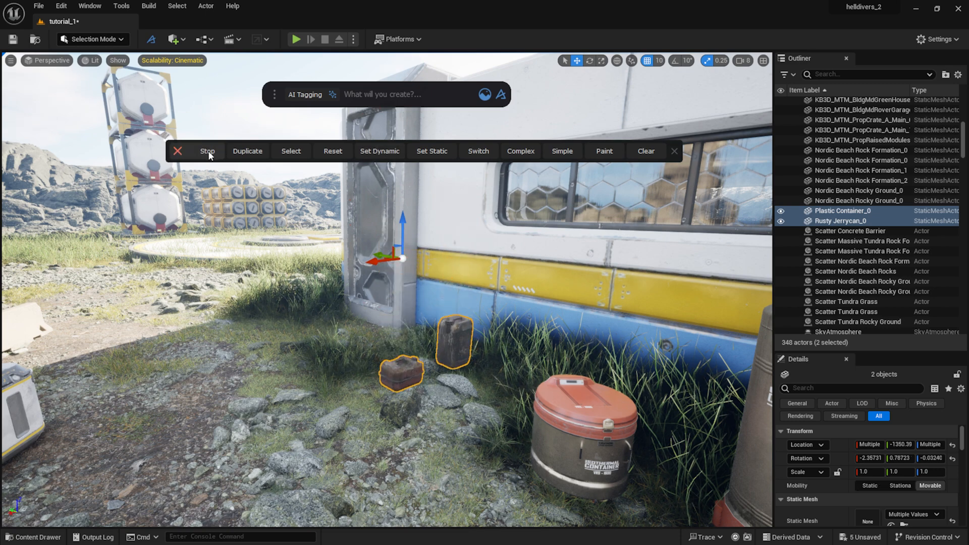
left_click(248, 151)
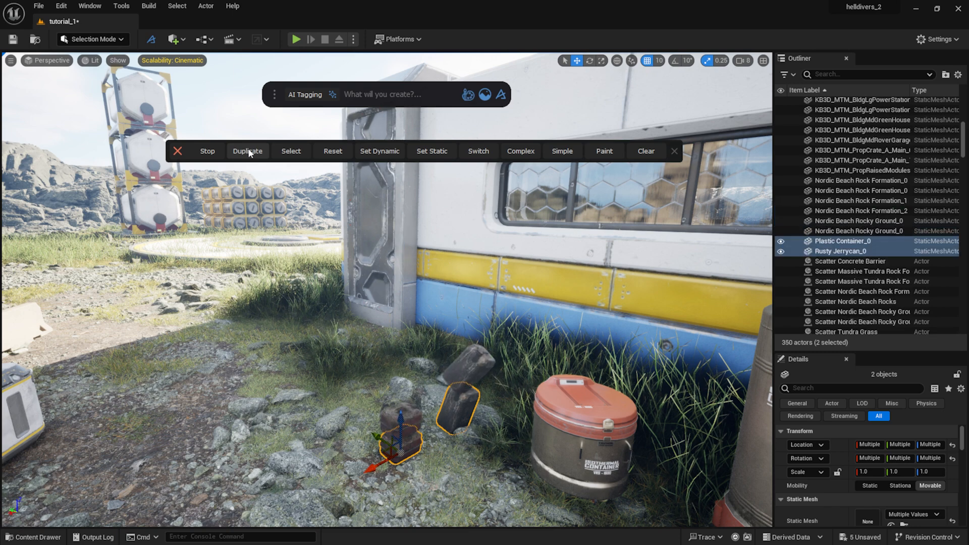
left_click(248, 151)
left_click(248, 152)
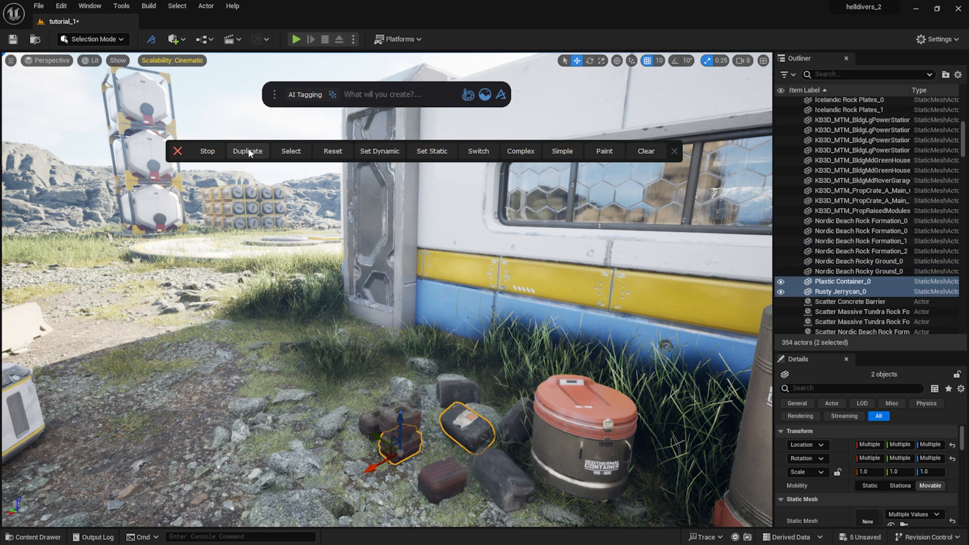
left_click(248, 152)
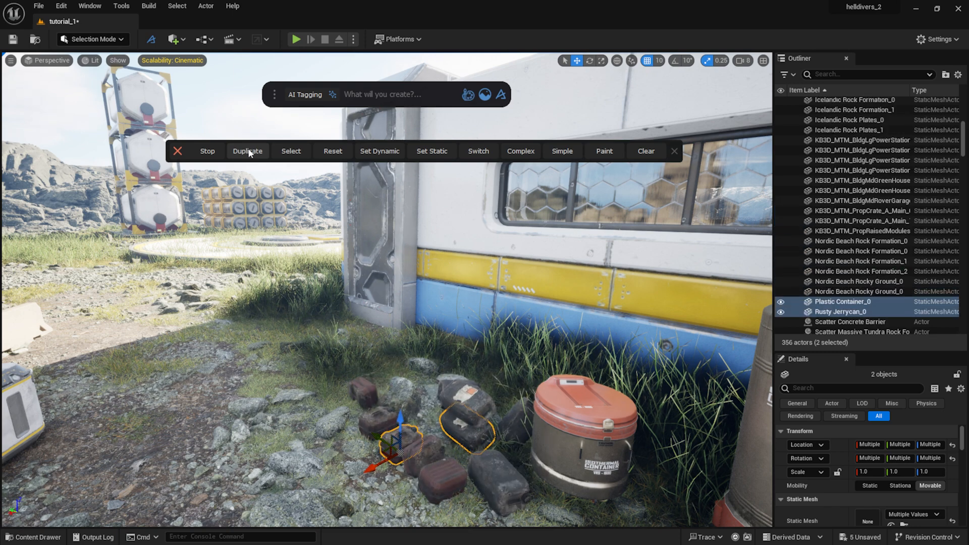
Step: Push the selected containers towards the red-lidded container and shift one rusty jerrycan slightly outward from the pile
left_click_drag(375, 465, 493, 405)
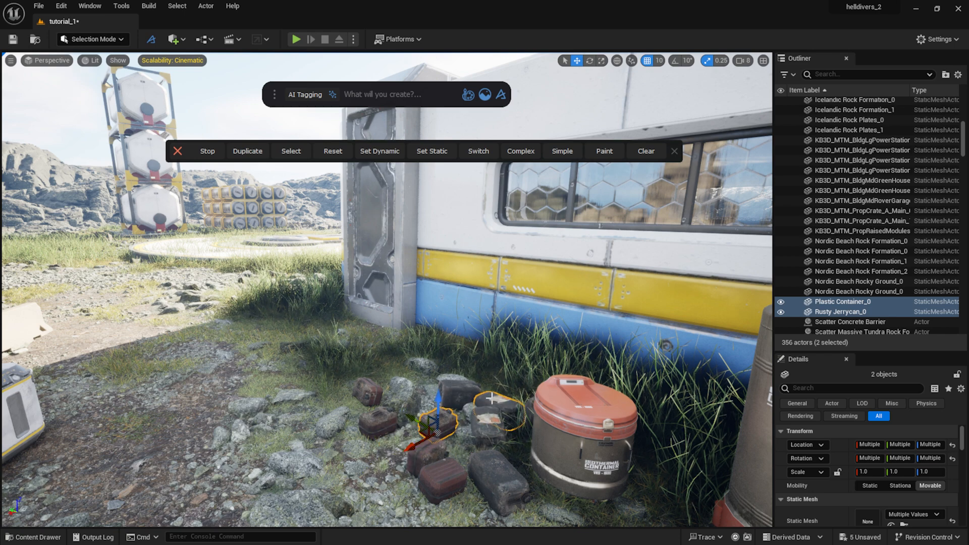
left_click(367, 386)
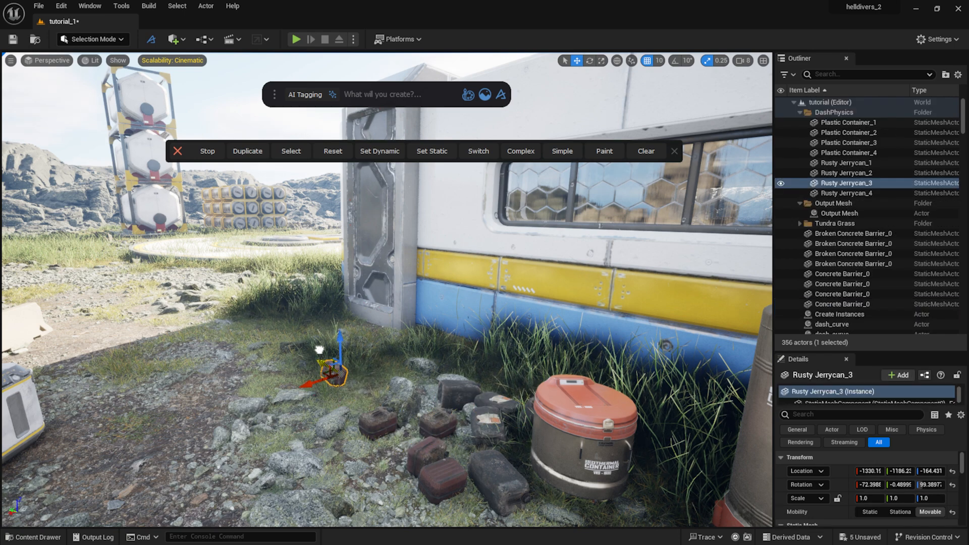
left_click(428, 448)
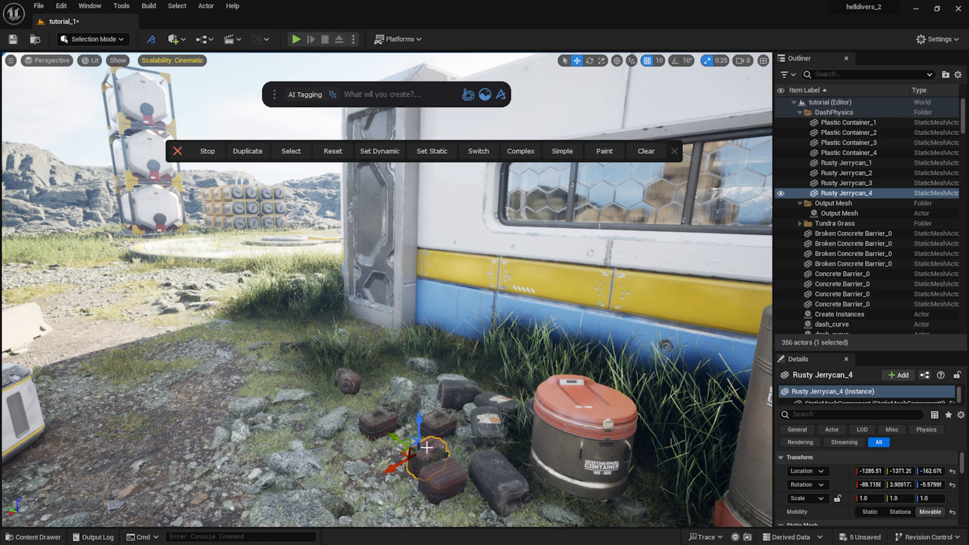
left_click(497, 400)
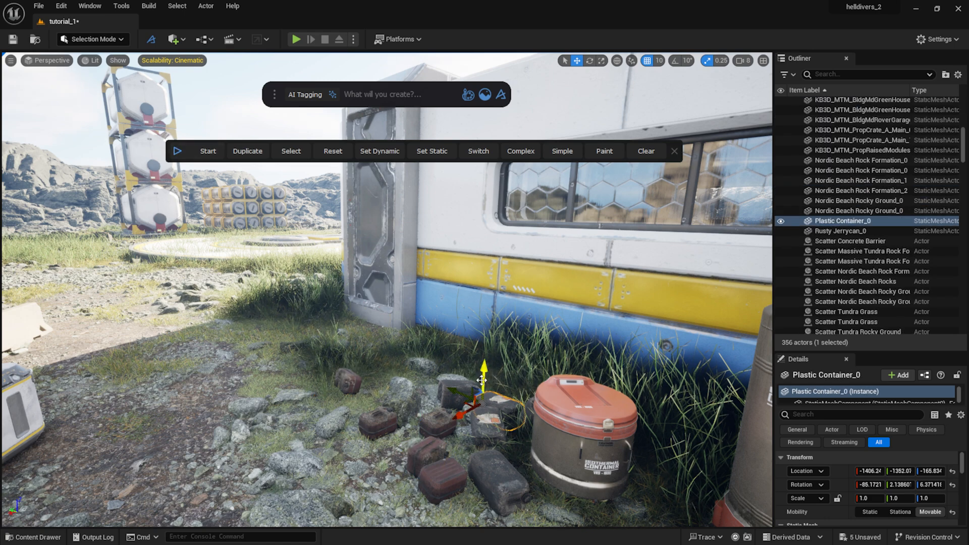
Step: Copy a plastic container about 80 units above the pile, duplicate it twice and let the copies fall with the physics simulation
left_click_drag(483, 377, 483, 305, "alt")
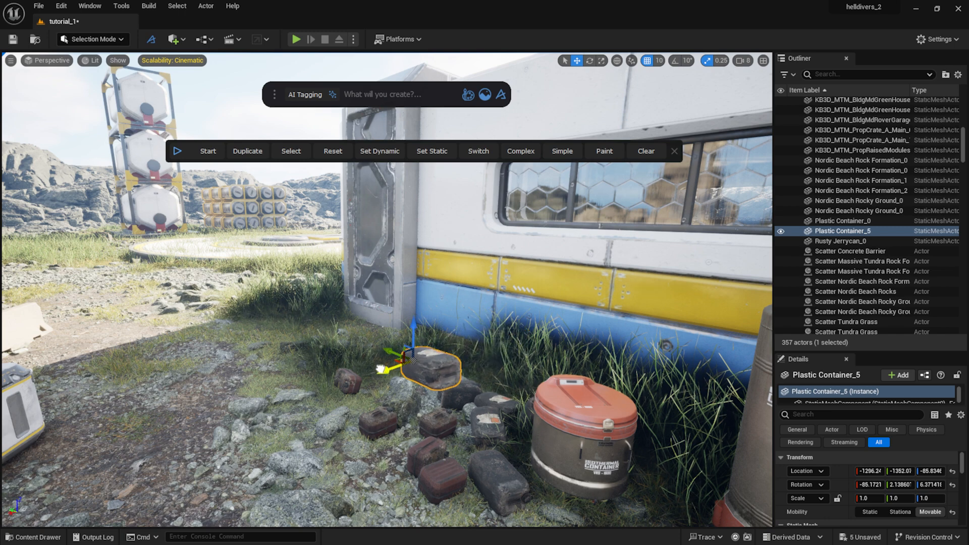
left_click(250, 153)
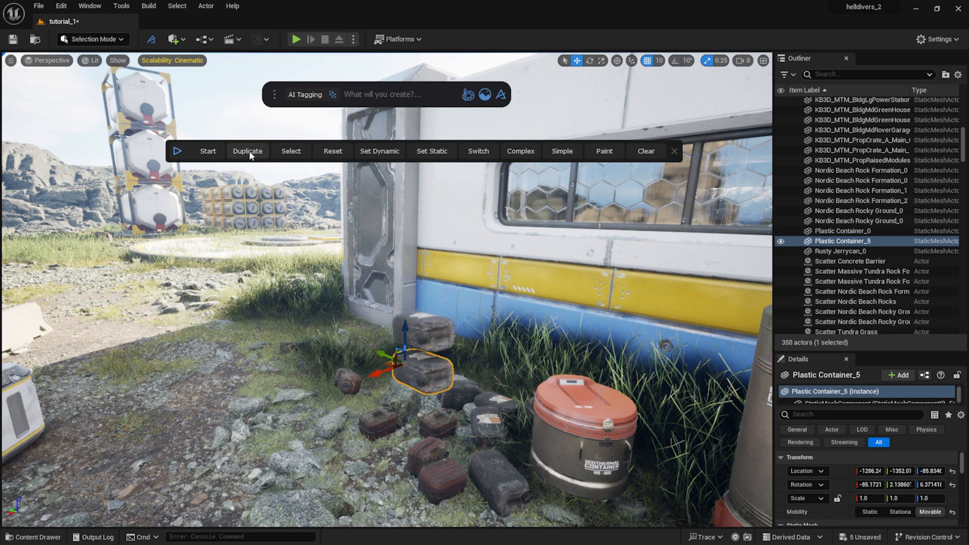
left_click(249, 153)
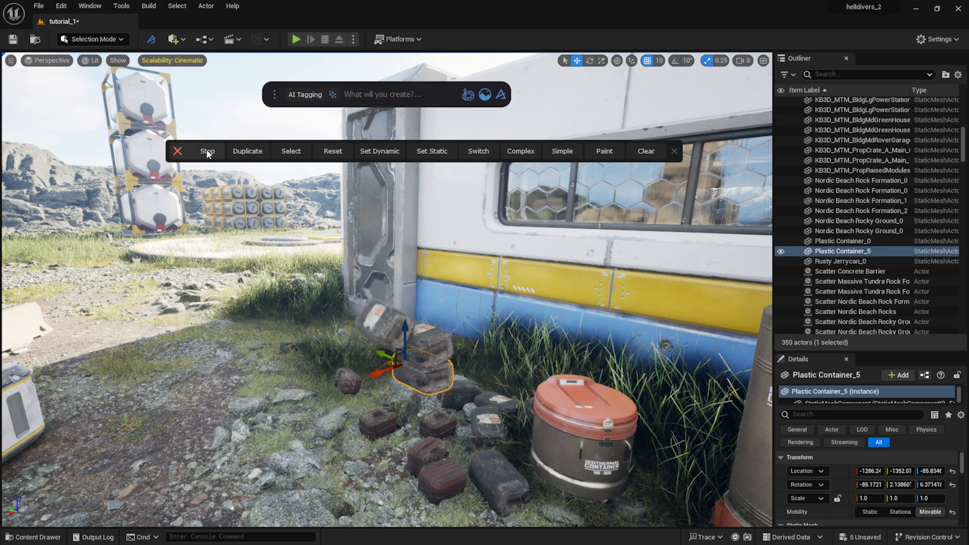
left_click(380, 152)
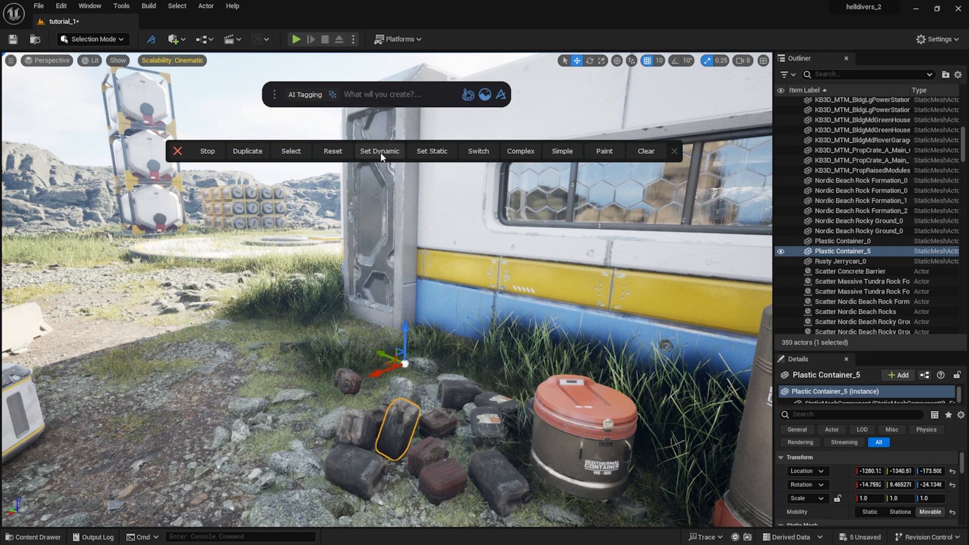
left_click(303, 441)
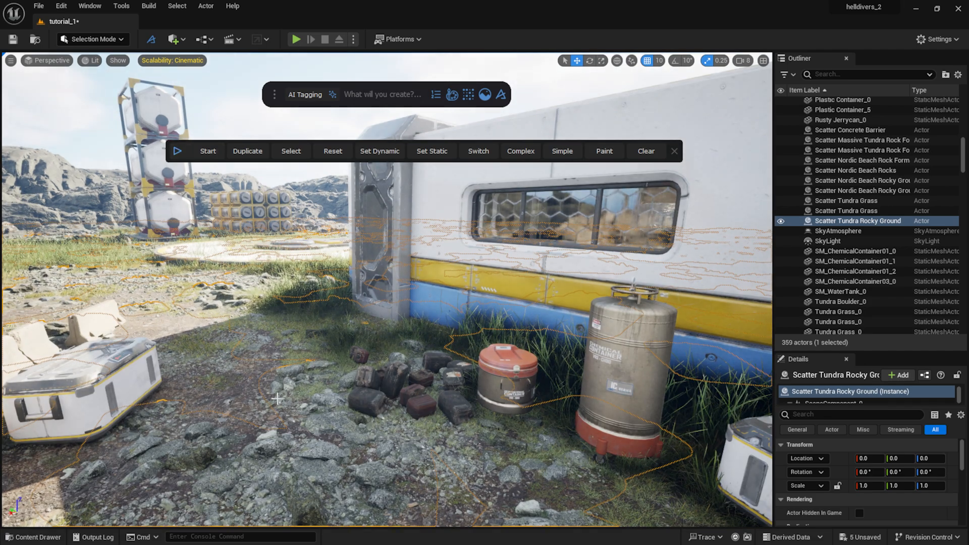
Step: Search the Megascans assets in Dash's content browser for RUBBLE
left_click(277, 399)
key("s")
key("d")
right_click_drag(277, 399, 245, 381)
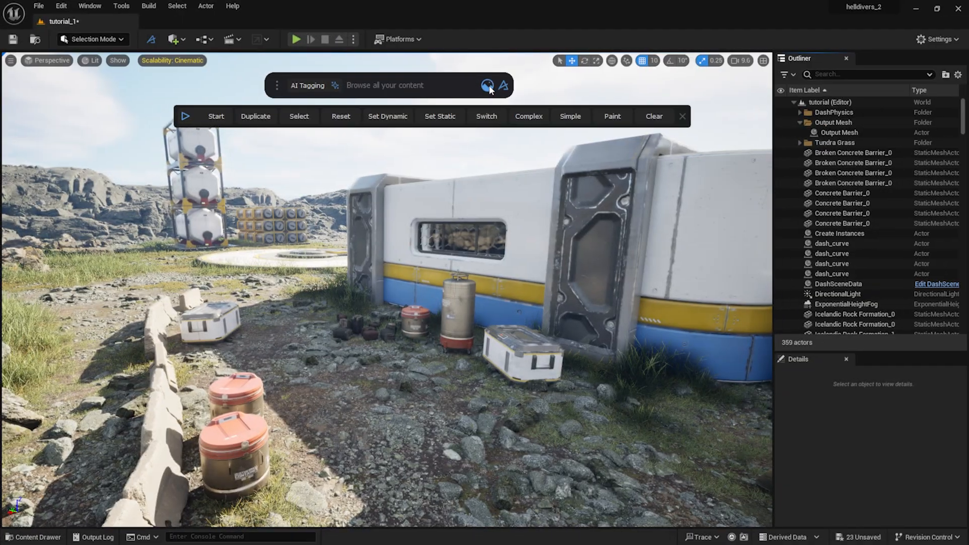
left_click(487, 85)
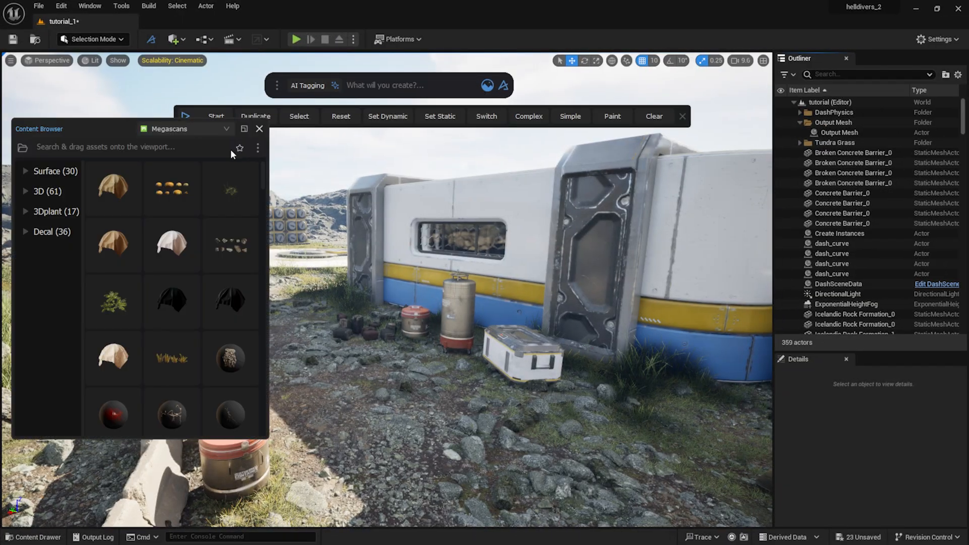
left_click(169, 150)
type("RUBBLE")
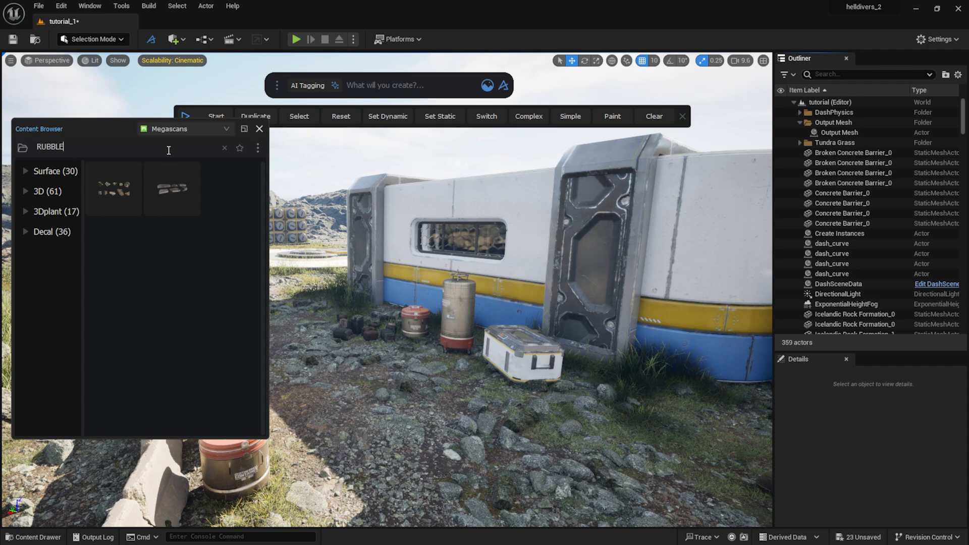
Step: Review the preview and tags in the Concrete Rubble Pack's asset details
right_click(173, 182)
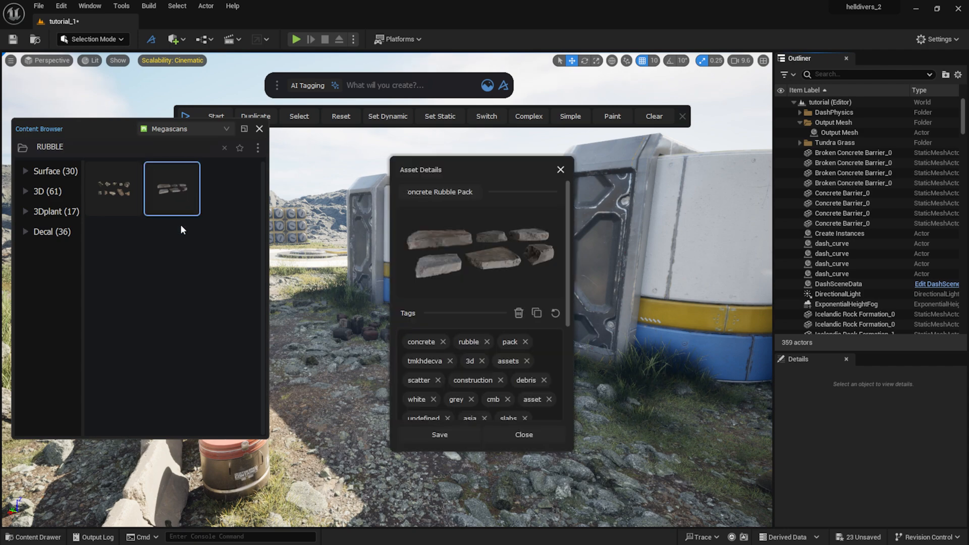
scroll(489, 404, "down", 1)
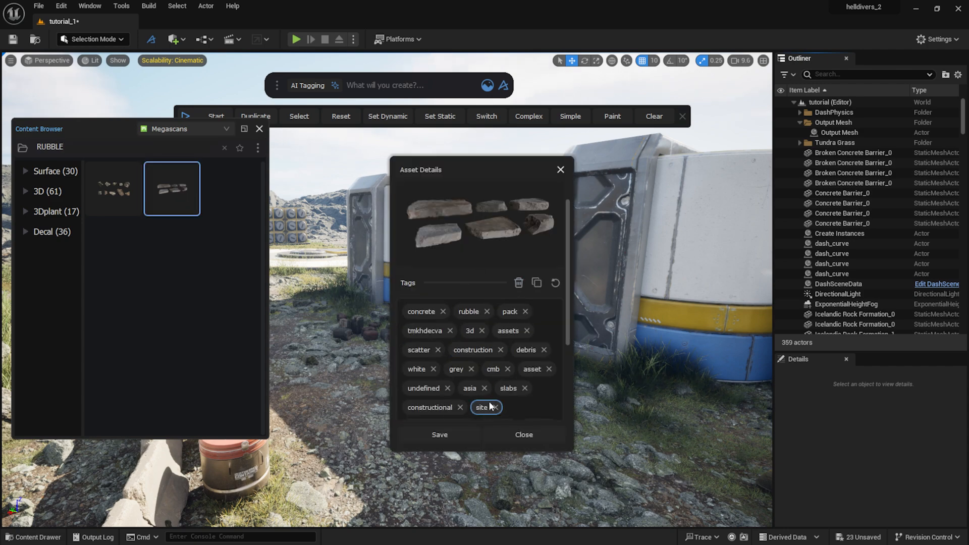
scroll(516, 358, "up", 1)
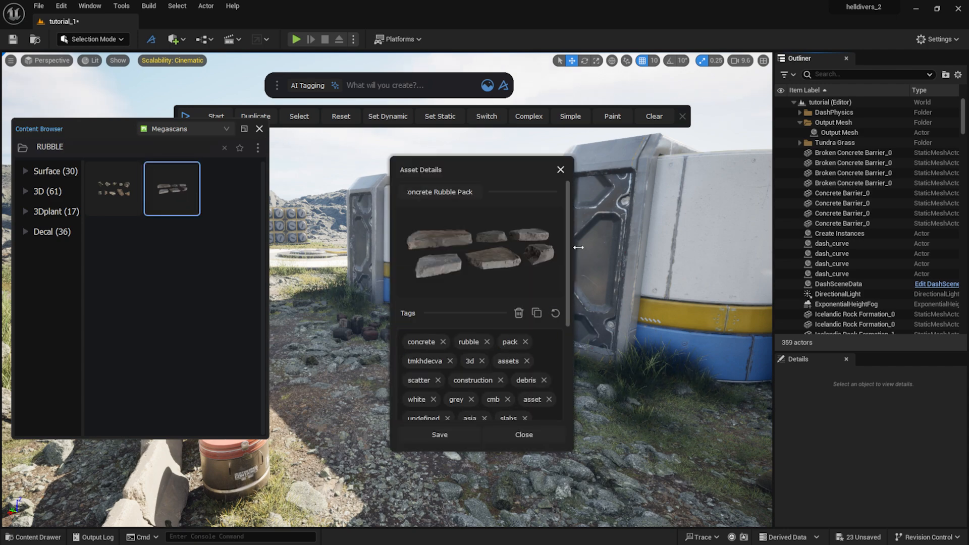
left_click(561, 170)
Step: Place the Concrete Rubble Pack pieces overlapped at one spot on the ground beside the white crate using Place Overlapped
left_click_drag(171, 191, 503, 390)
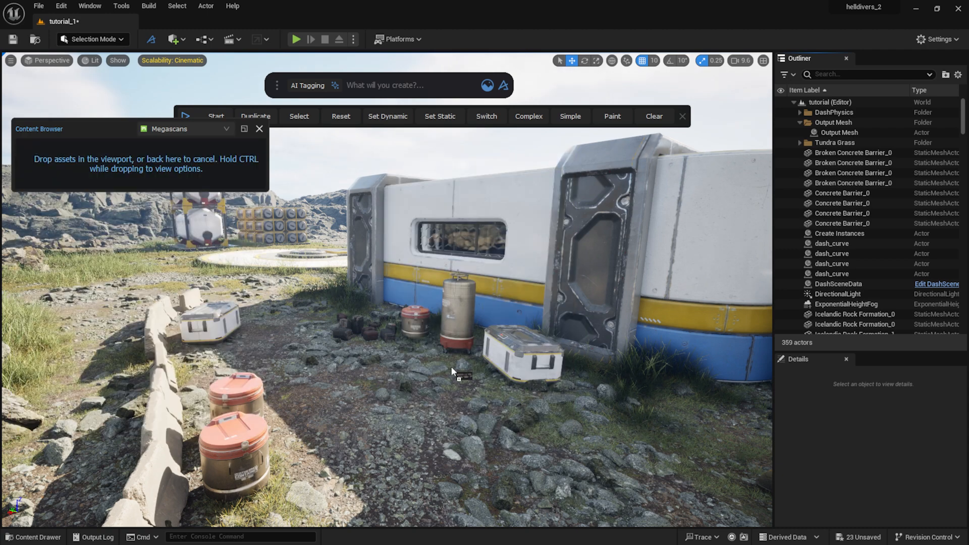
left_click_drag(445, 380, 455, 377, "ctrl")
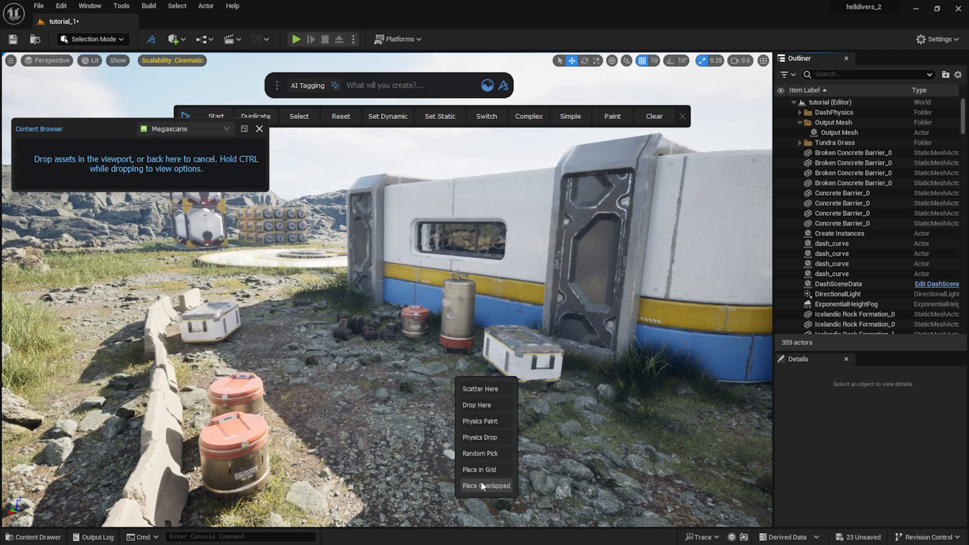
left_click(495, 486)
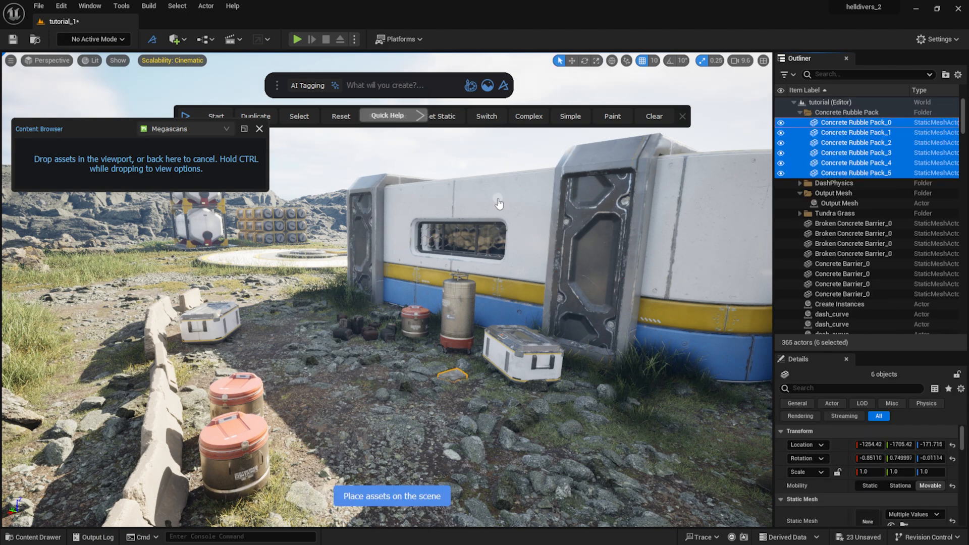
key("Escape")
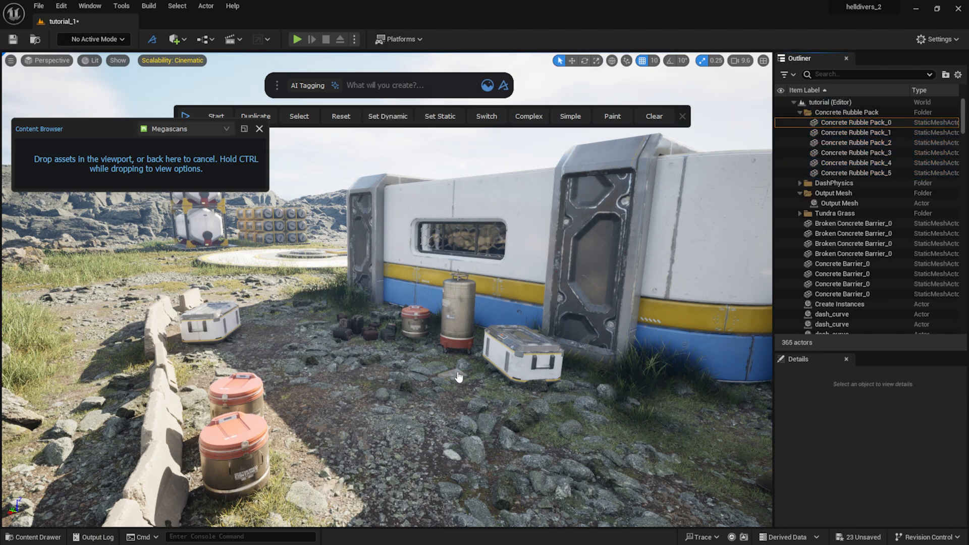
Step: Select all six Concrete Rubble Pack pieces and physics-paint rubble over the ground in front of the building and past the nearby white crate
left_click(457, 375)
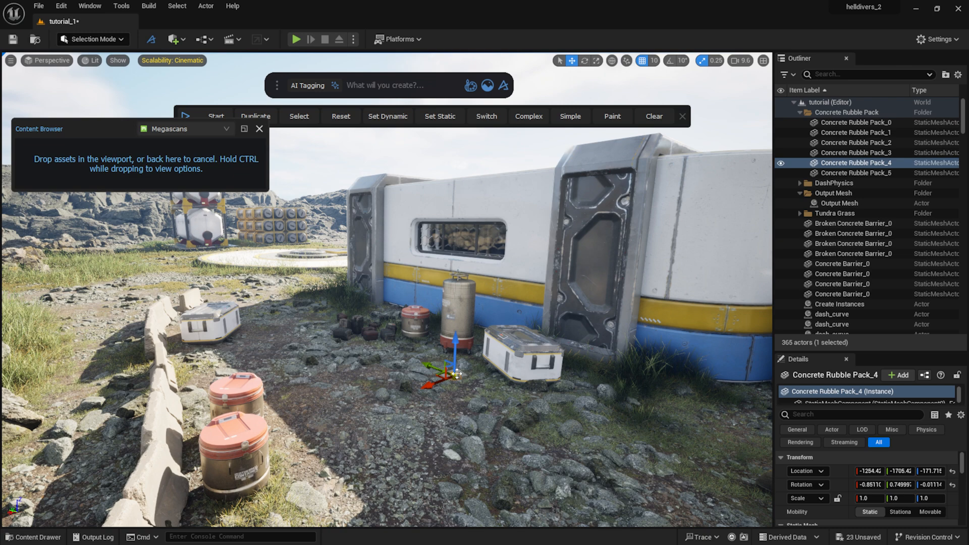
left_click(856, 173)
left_click(863, 124, "shift")
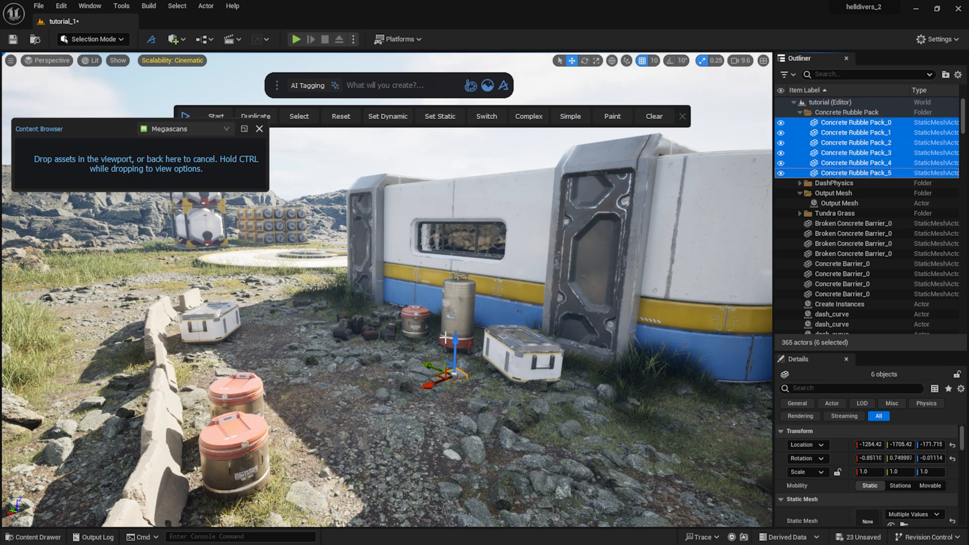
left_click(259, 129)
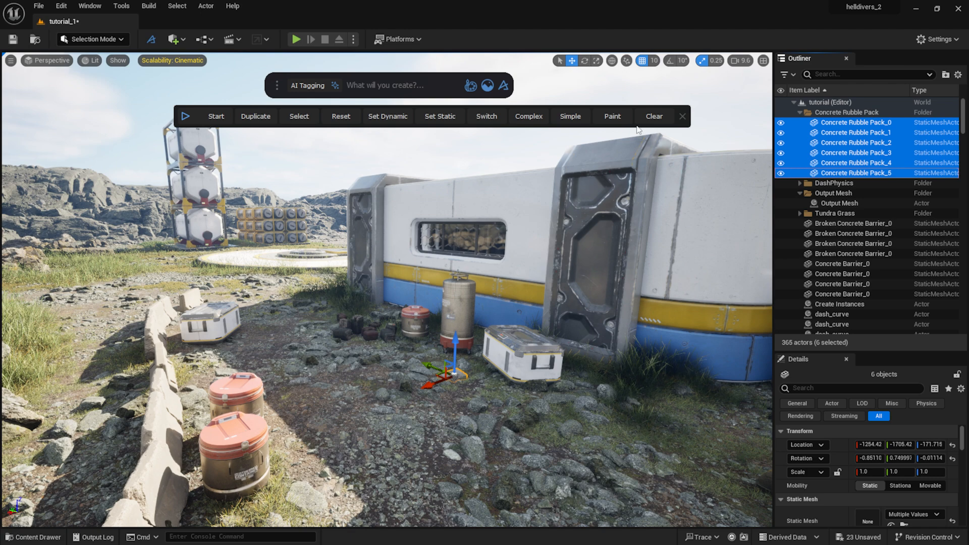
left_click(612, 116)
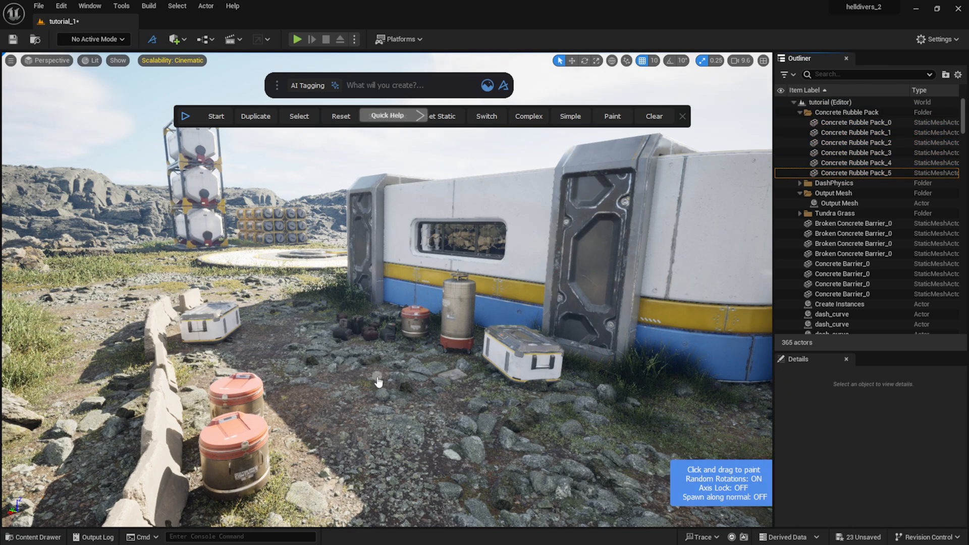
left_click_drag(388, 373, 407, 386)
mouse_move(468, 386)
left_mouse_down()
mouse_move(390, 392)
mouse_move(446, 382)
mouse_move(391, 367)
mouse_move(454, 350)
mouse_move(482, 363)
mouse_move(447, 357)
mouse_move(402, 380)
mouse_move(352, 354)
left_mouse_up()
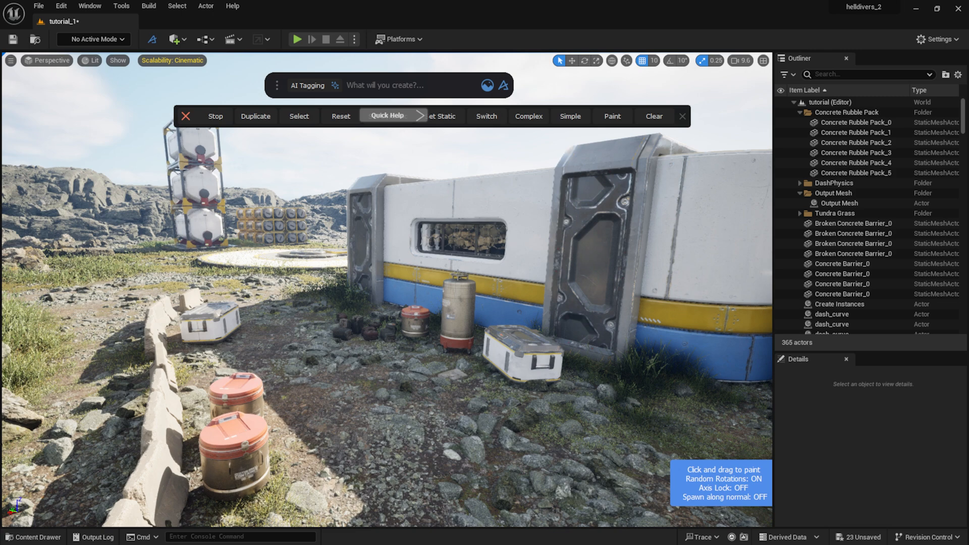
left_click(369, 440)
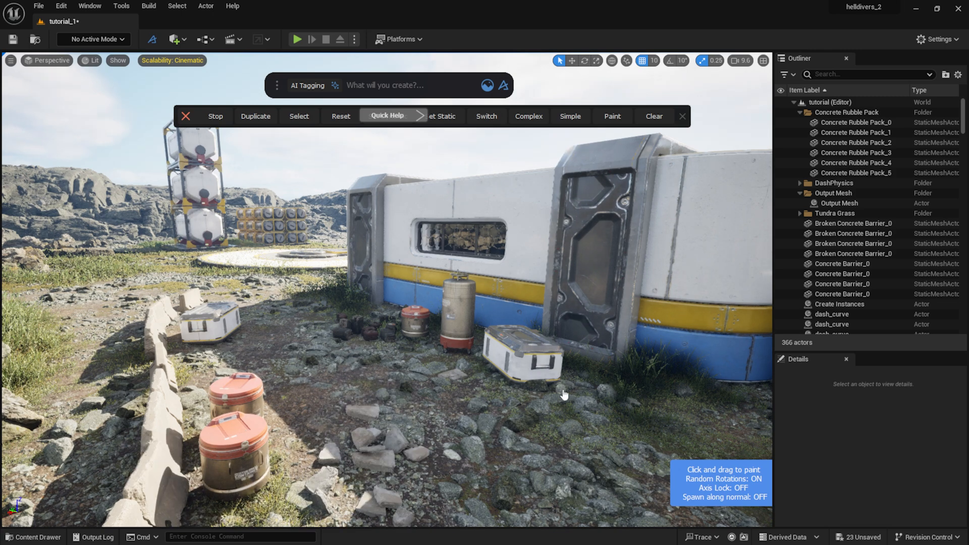
left_click(615, 385)
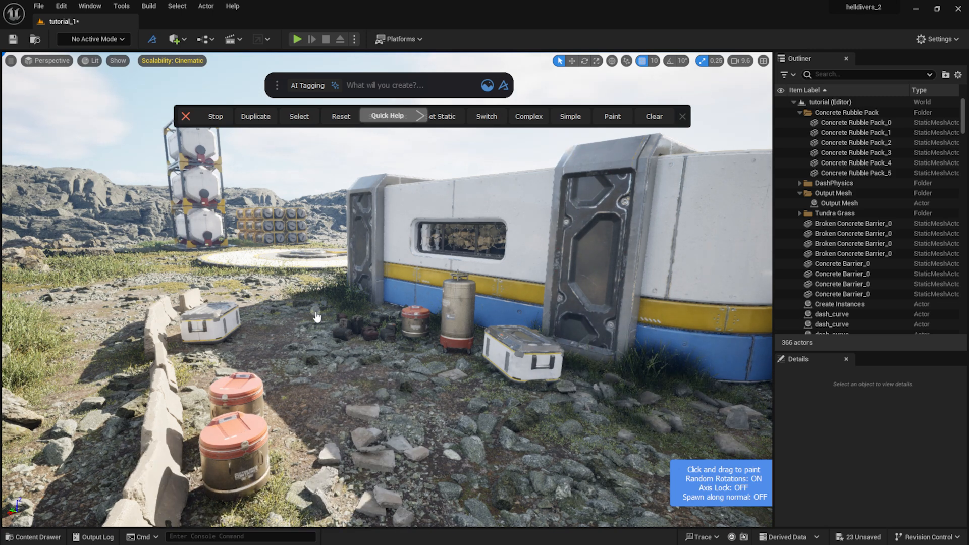
Step: Physics-paint rubble around the distant white crate and along the outer side of the concrete barriers
left_click(217, 328)
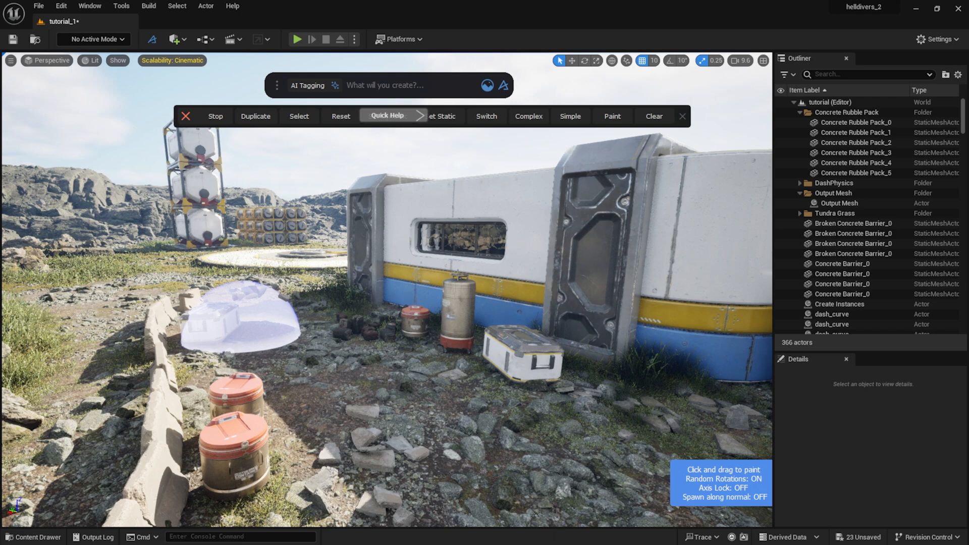
key("ctrl+z")
left_click(123, 386)
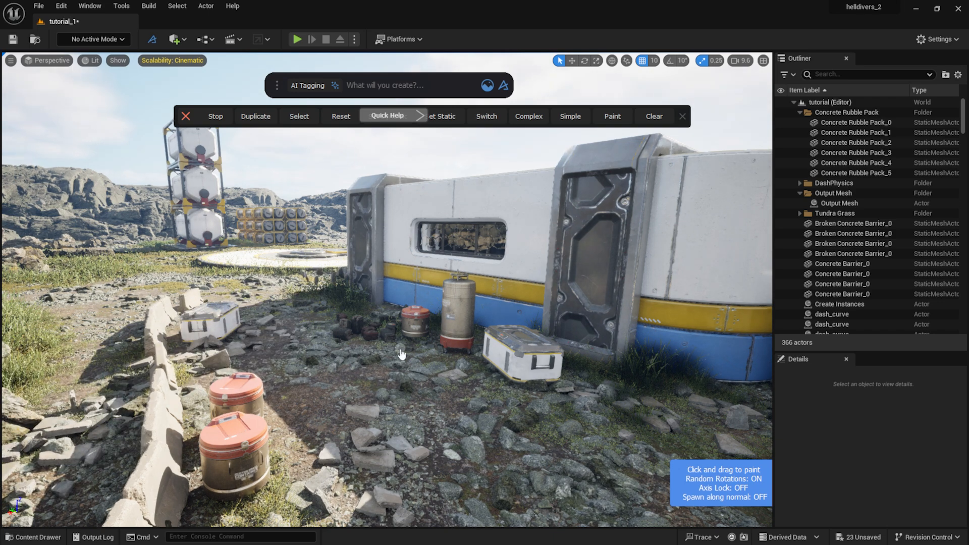
Step: Physics-paint more rubble around the near end of the concrete barriers in the foreground
left_click(399, 352)
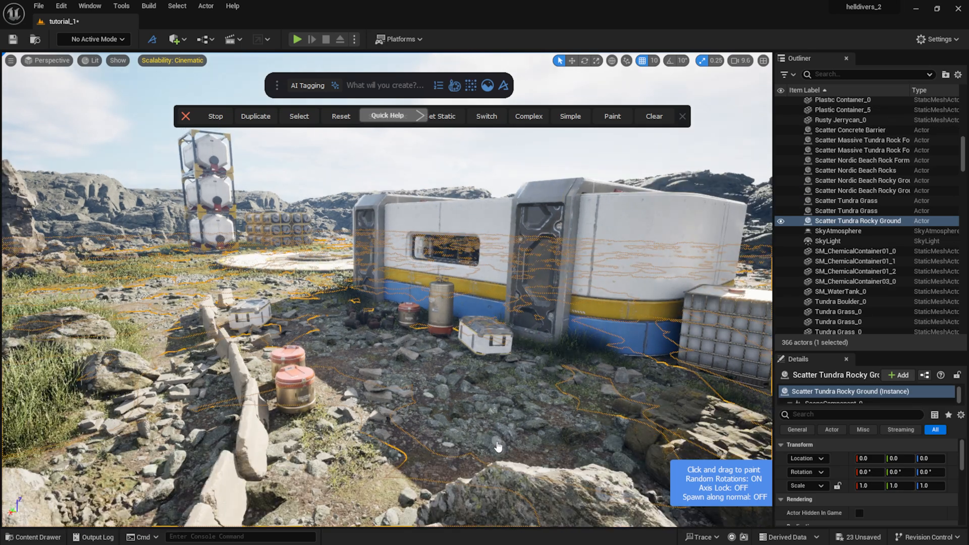
left_click(249, 474)
left_click(333, 494)
left_click(323, 480)
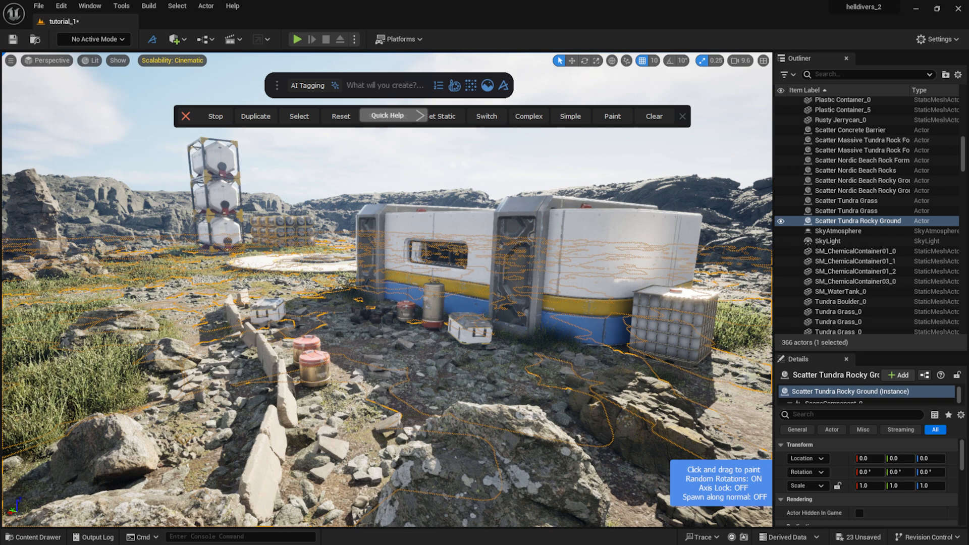
Step: Physics-paint more rubble on the ground beside the cube-shaped caged tank at the end of the building
left_click(738, 362)
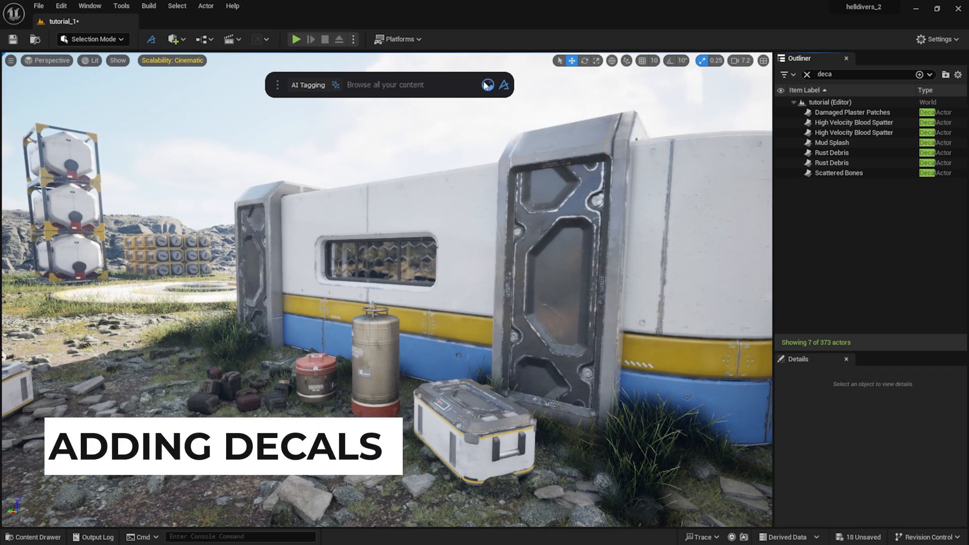
Step: Open the Megascans Decal category in the Dash content browser and select two neighbouring dark blood-stain decals
left_click(487, 85)
left_click(43, 231)
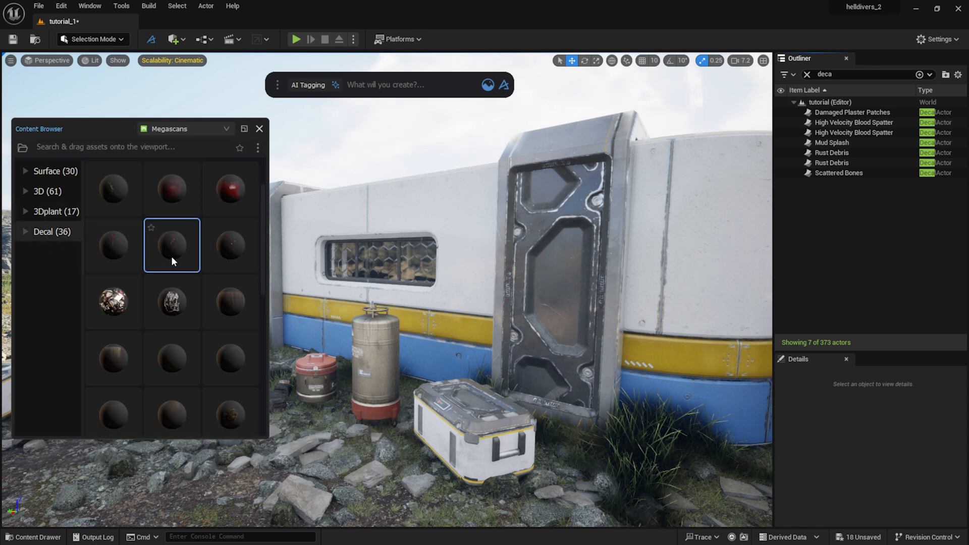
left_click(238, 253, "ctrl")
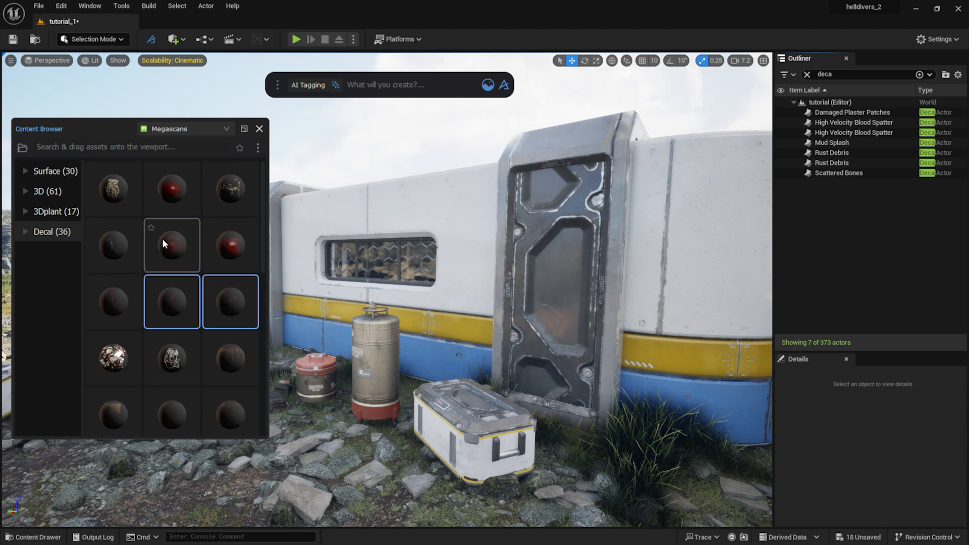
scroll(198, 259, "down", 3)
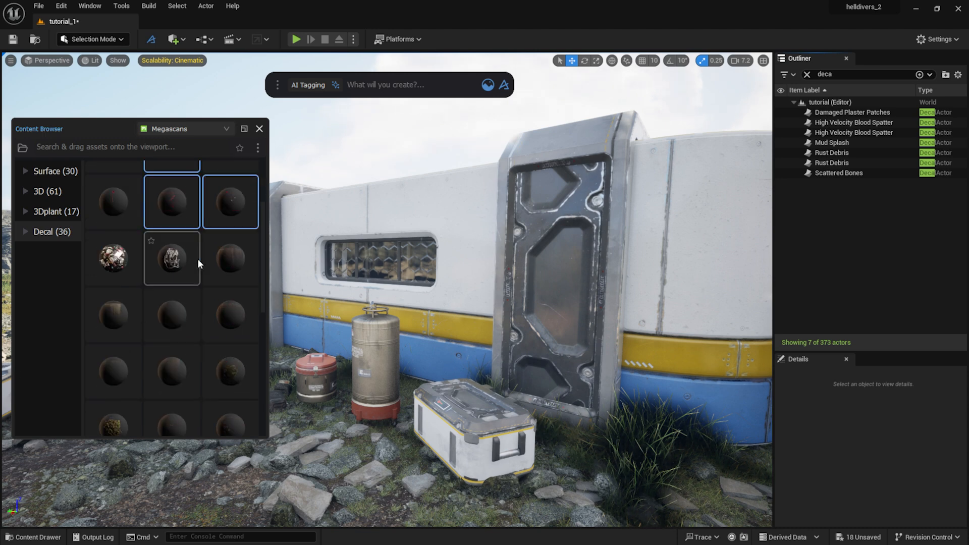
scroll(197, 319, "down", 1)
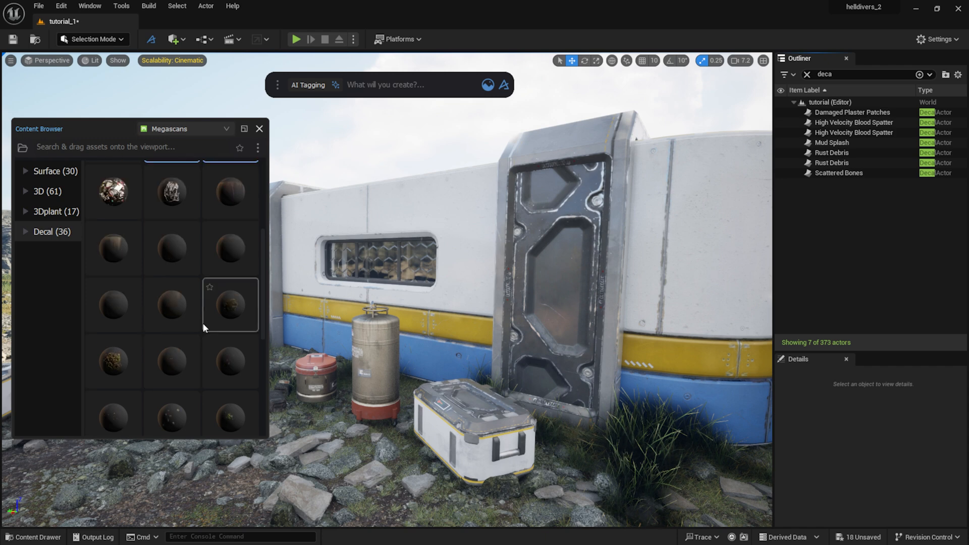
Step: Add five more debris and splatter decals from the Megascans Decal category to the selection
left_click(172, 360)
left_click(231, 358, "ctrl")
scroll(217, 353, "down", 3)
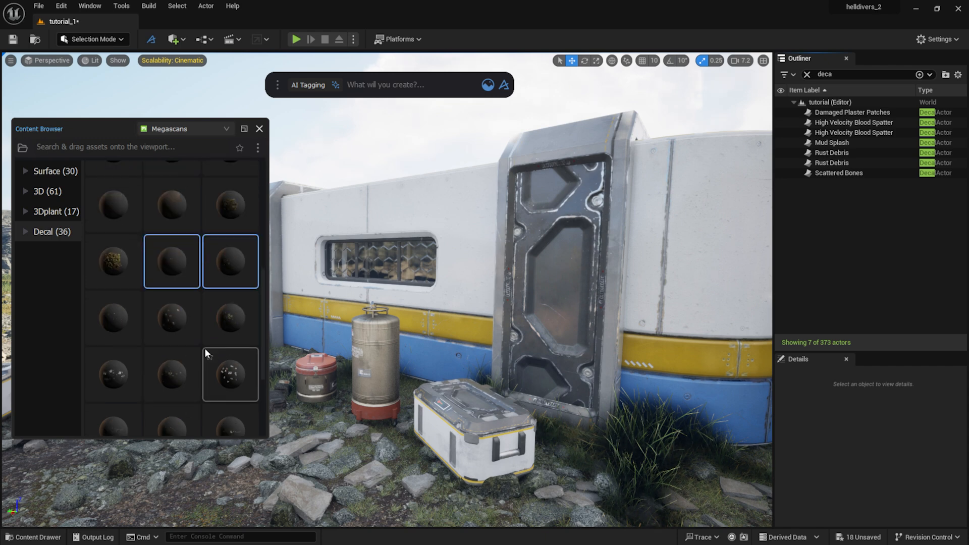
left_click(117, 320, "ctrl")
scroll(195, 324, "down", 2)
left_click(123, 316, "ctrl")
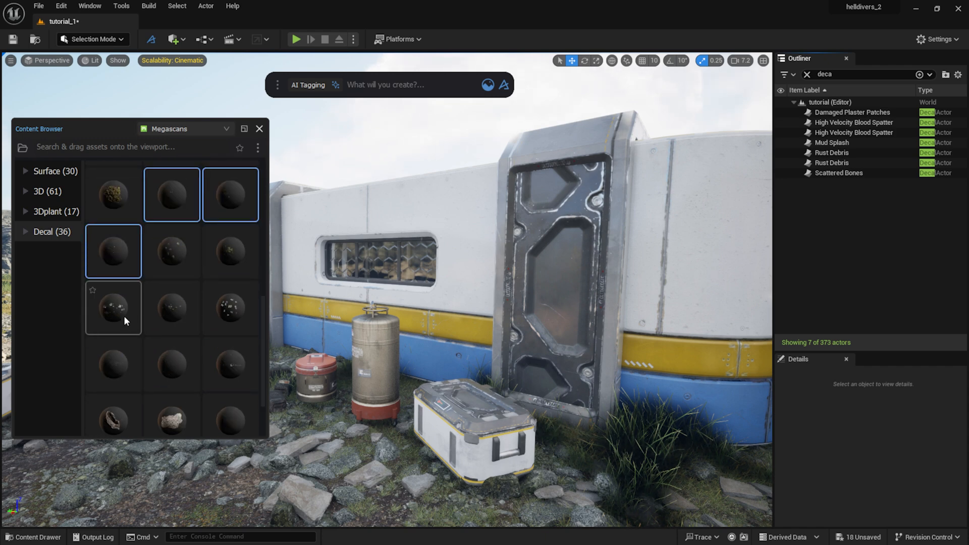
left_click(218, 315, "ctrl")
scroll(218, 315, "down", 2)
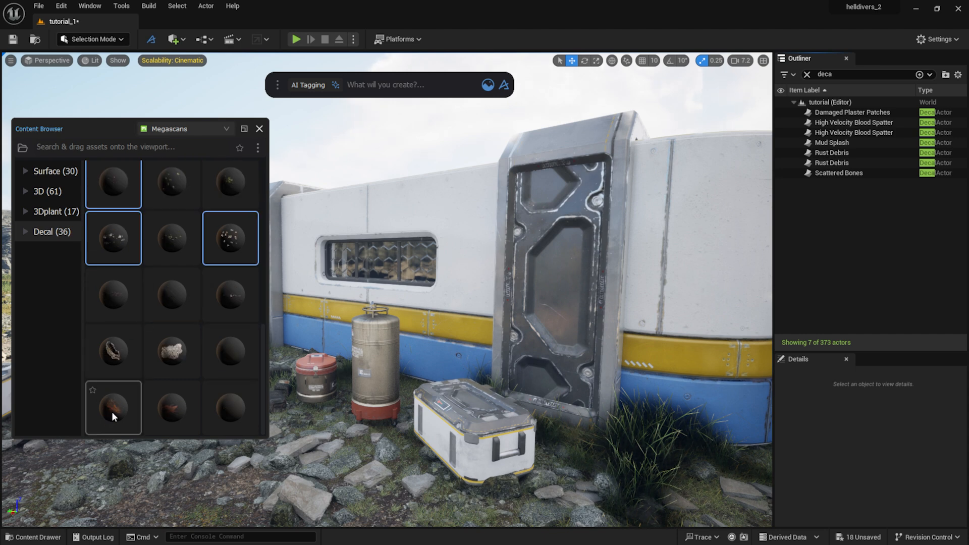
scroll(212, 292, "up", 2)
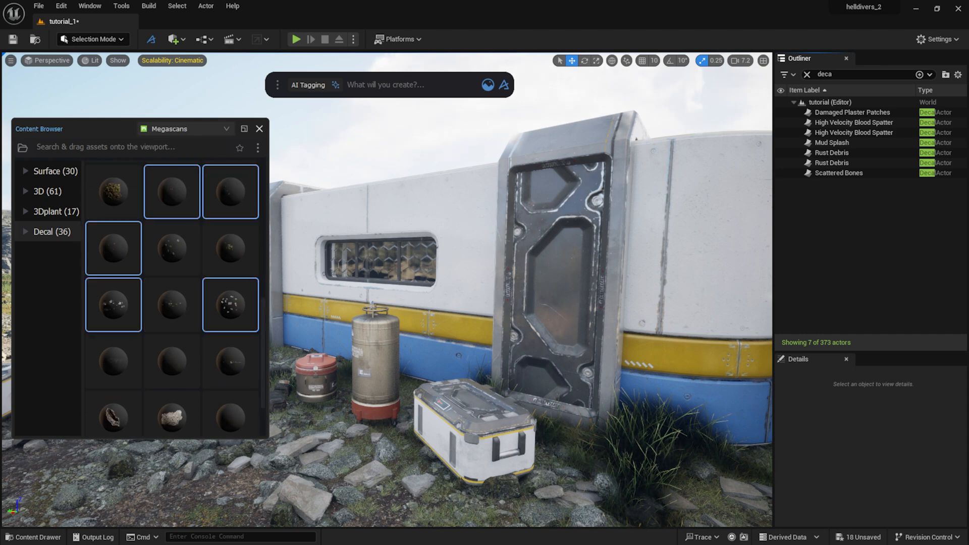
Step: Scatter the selected decals over the white building module using Scatter on Selection and set the scatter's Seed to 492
left_click_drag(222, 313, 469, 199)
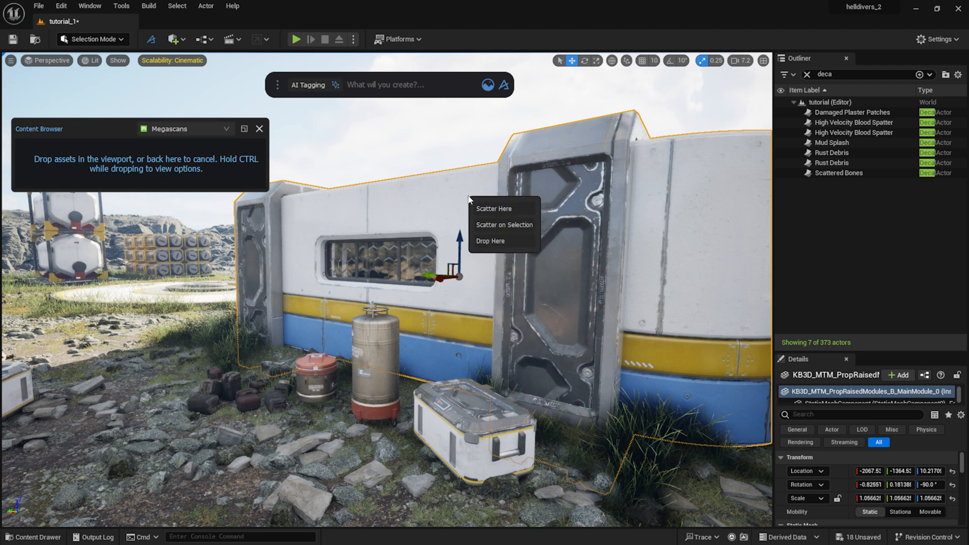
left_click(492, 226)
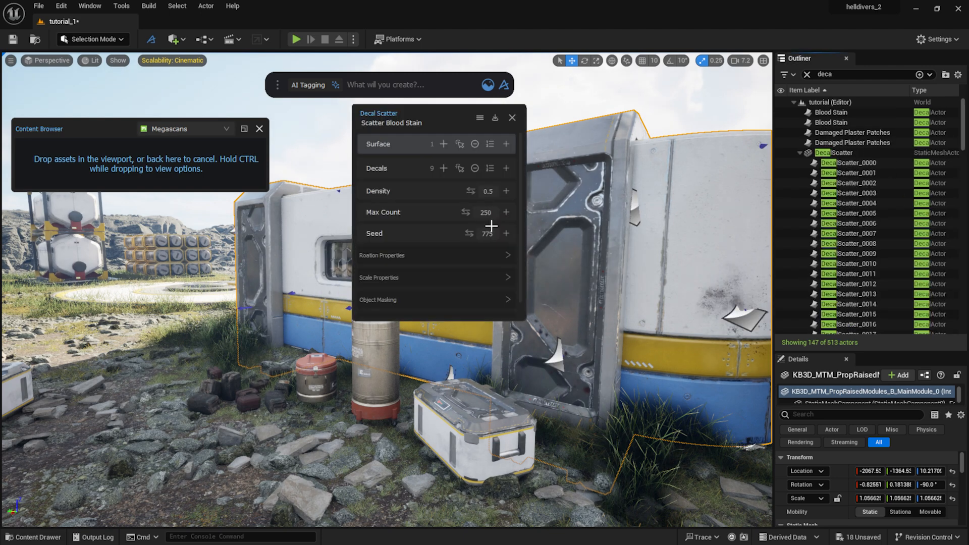
left_click_drag(446, 114, 112, 276)
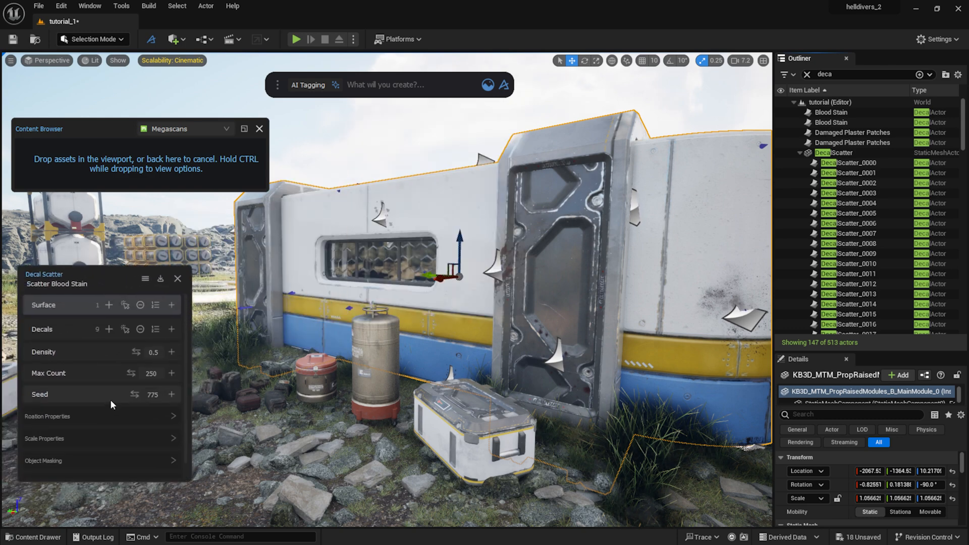
left_click(135, 394)
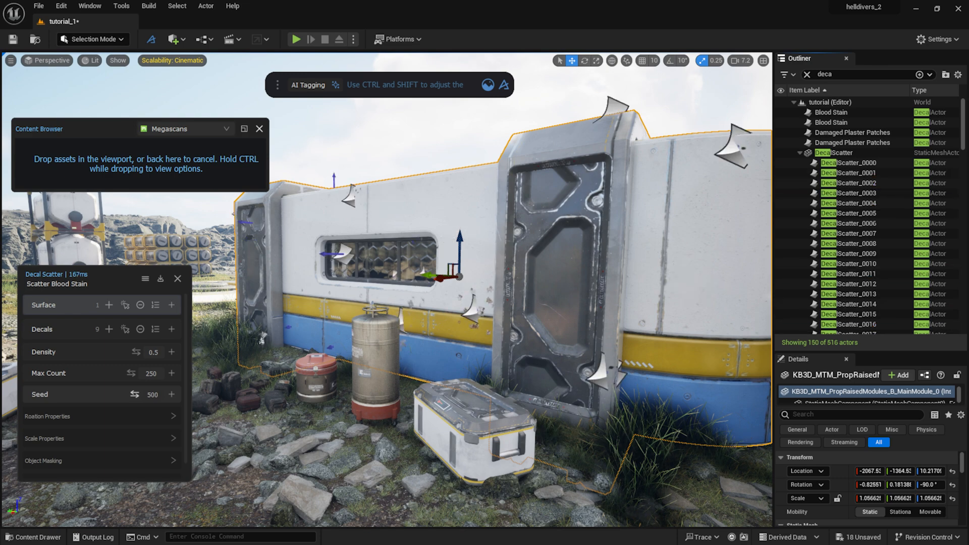
left_click_drag(135, 394, 131, 394)
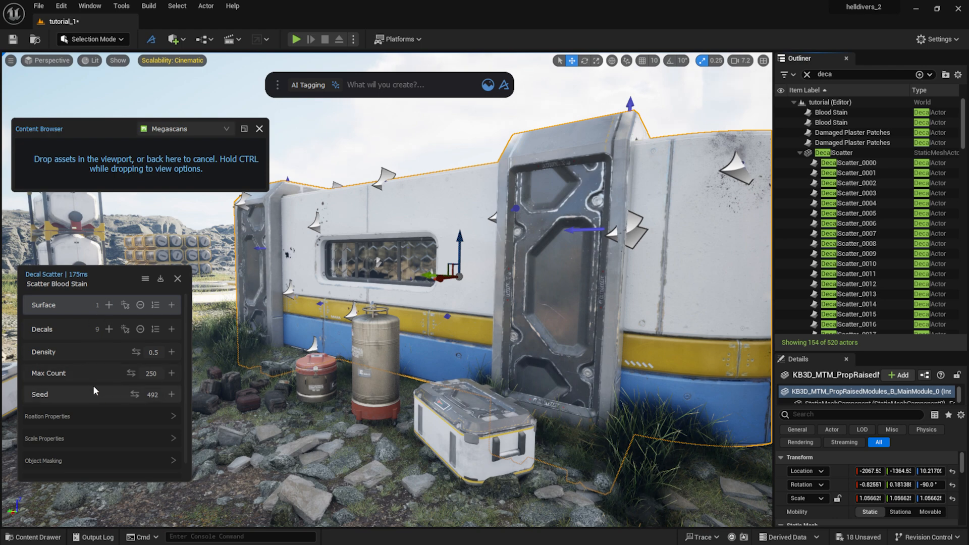
Step: In the decal scatter's Scale Properties, set Scale to 194 and Depth to 0.24
left_click(99, 438)
scroll(99, 438, "down", 2)
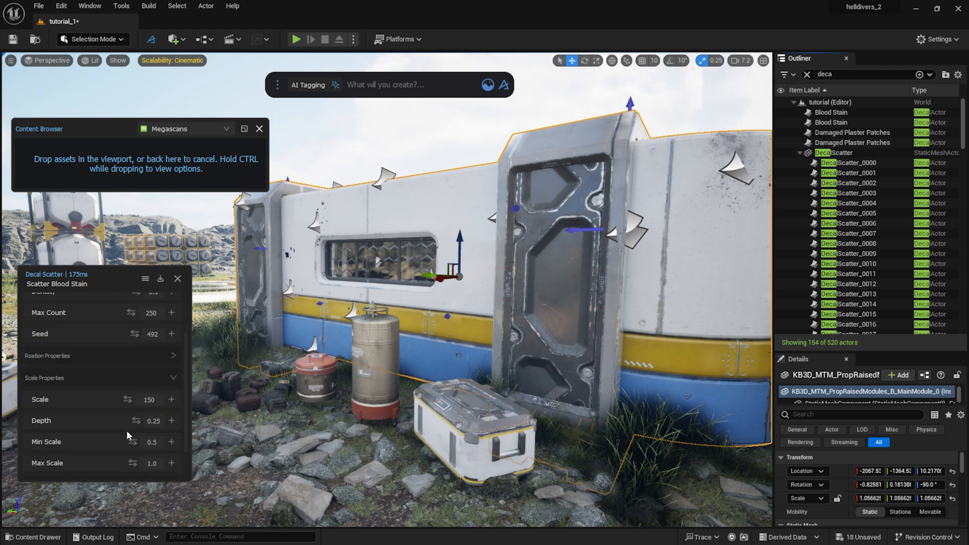
left_click_drag(128, 399, 135, 400)
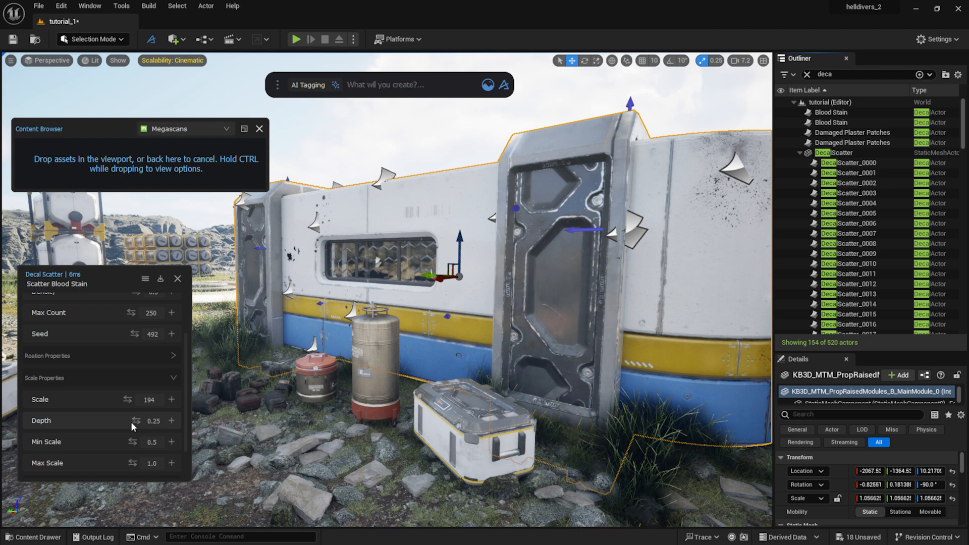
left_click_drag(136, 421, 134, 420)
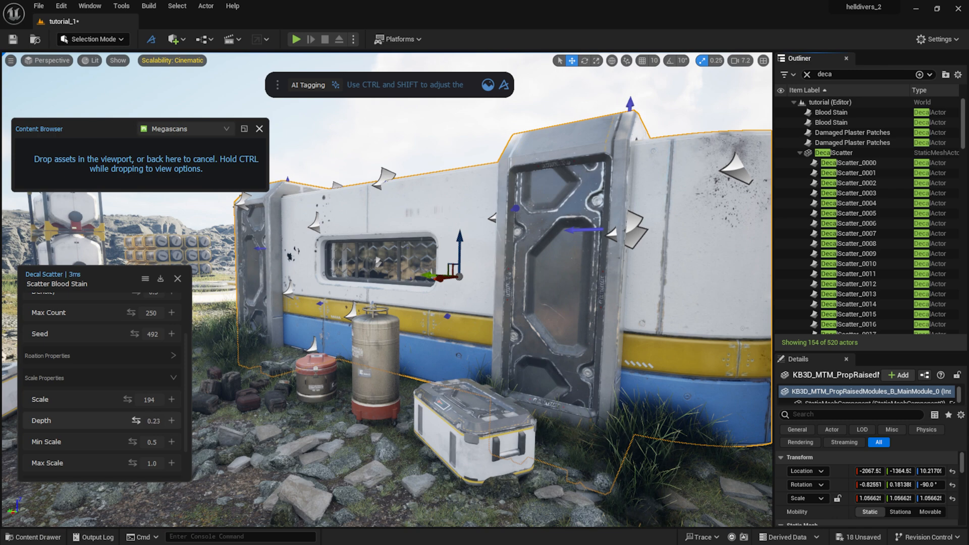
left_click(390, 175)
left_click(457, 198)
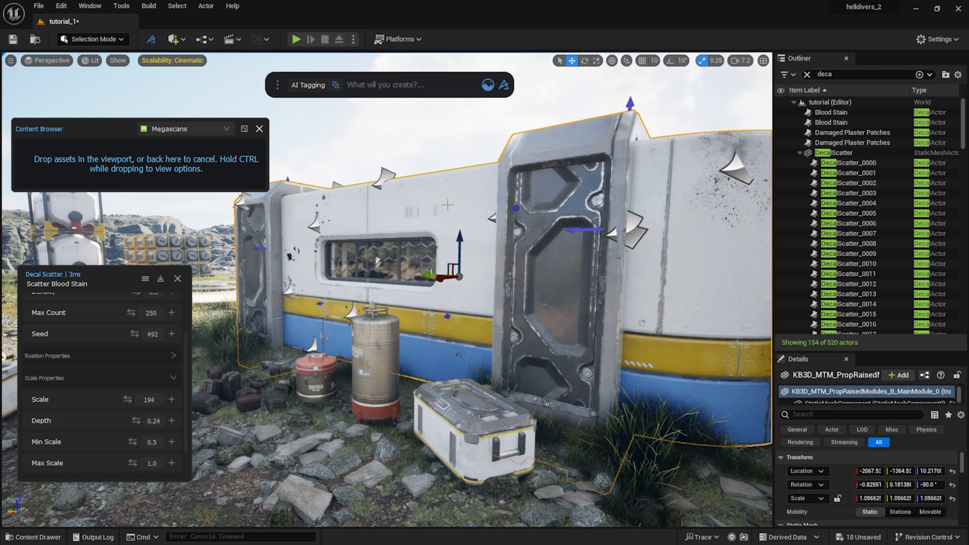
Step: Delete the scattered decal on the front wall just above the right end of the building's window
right_click_drag(457, 197, 462, 238)
key("e")
scroll(456, 198, "up", 3)
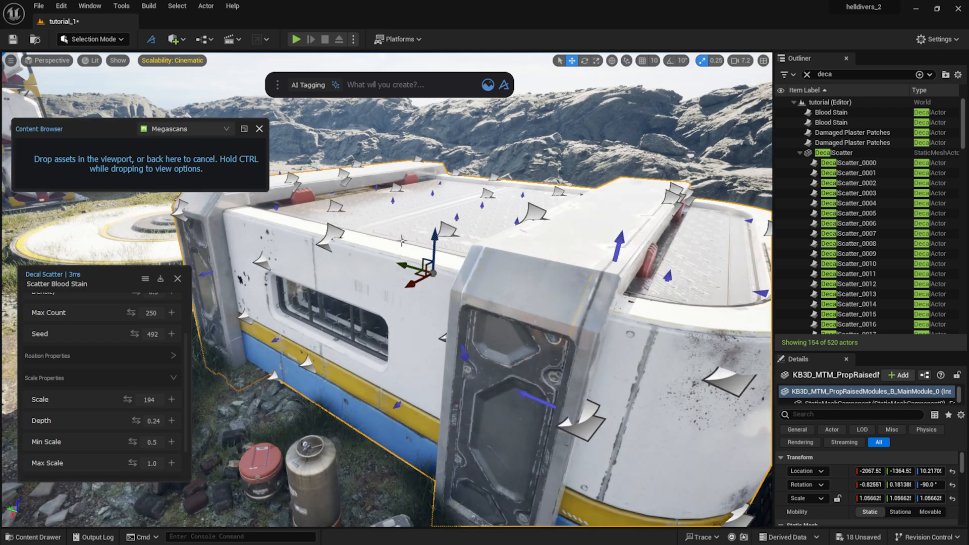
left_click(403, 240)
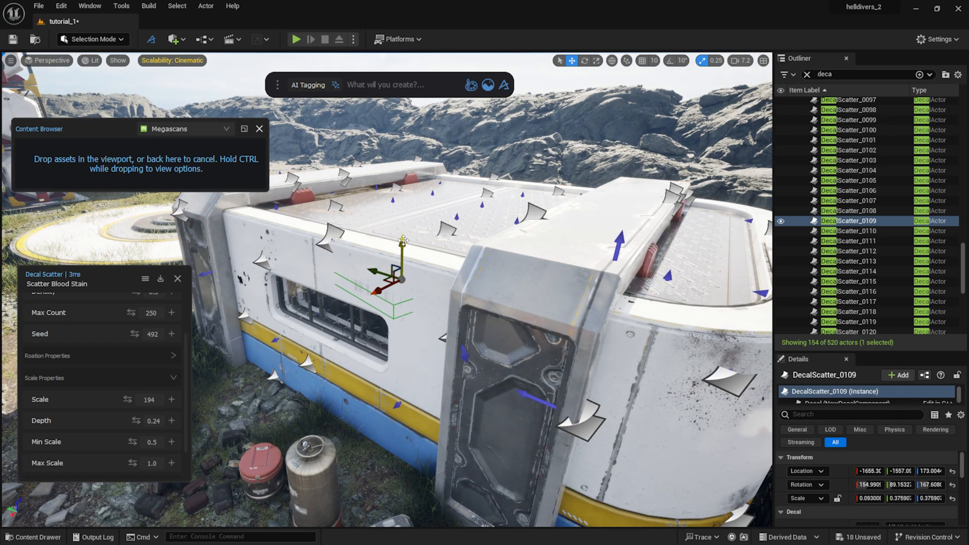
key("Delete")
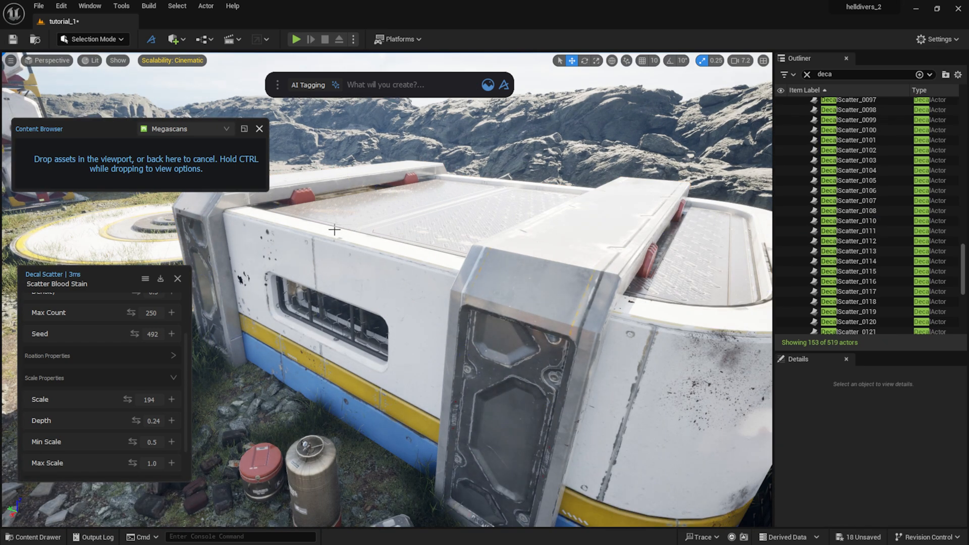
Step: Close the Decal Scatter settings, keeping the scattered decals on the building
key("q")
right_click_drag(334, 229, 297, 209)
key("s")
key("d")
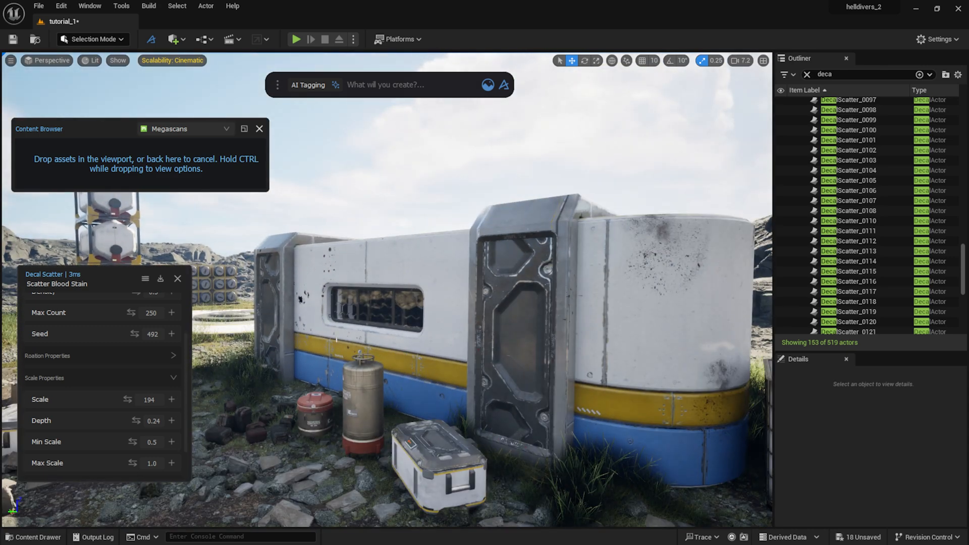
scroll(143, 349, "down", 2)
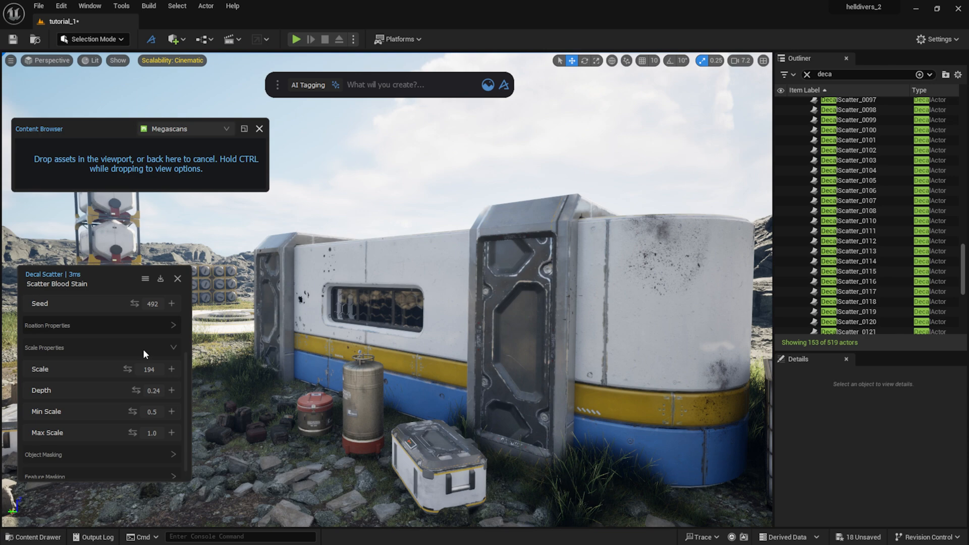
left_click(178, 278)
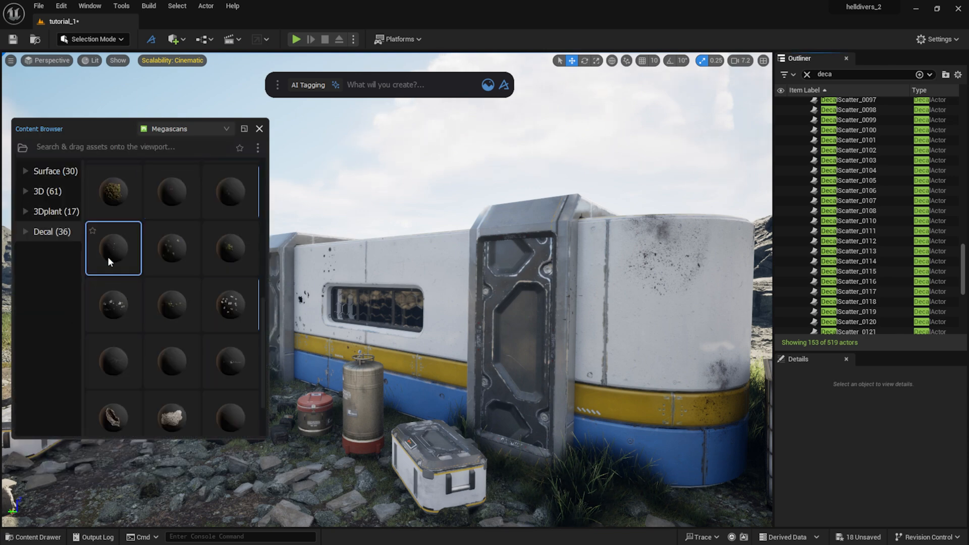
Step: Place a Megascans Leakage decal at the upper corner of the front wall, beside the far pillar
scroll(108, 256, "down", 5)
scroll(174, 262, "up", 1)
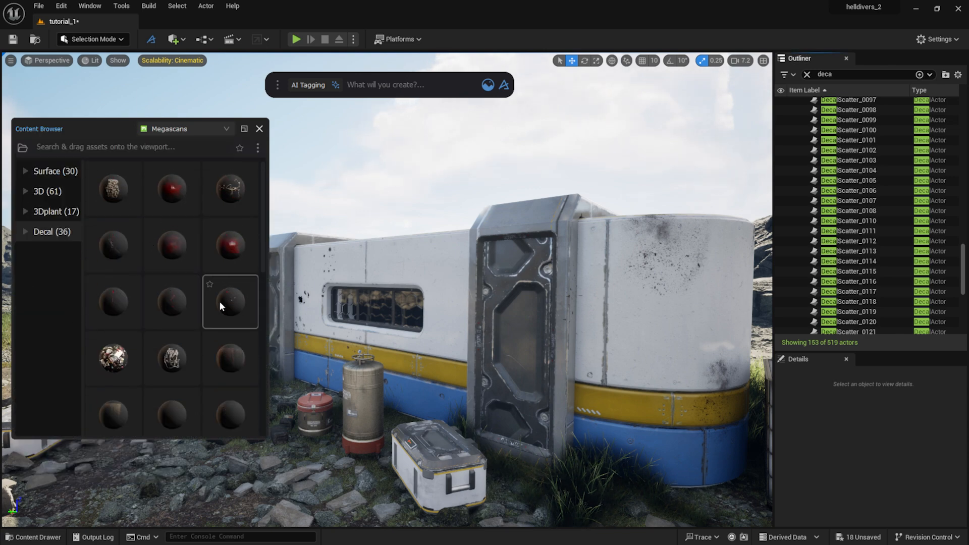
key("w")
right_click_drag(367, 281, 367, 282)
key("w")
key("s")
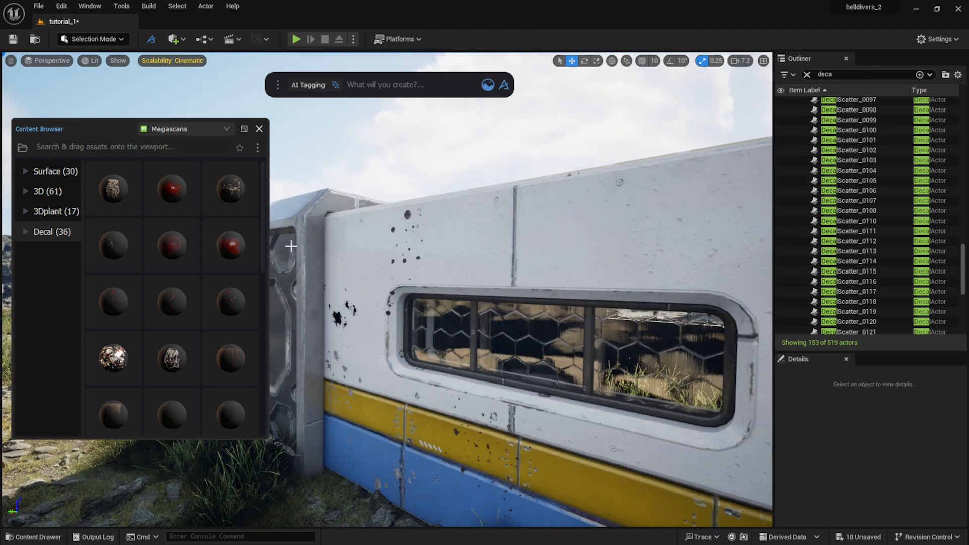
left_click(219, 352)
left_click(136, 421)
left_click_drag(133, 346, 366, 238)
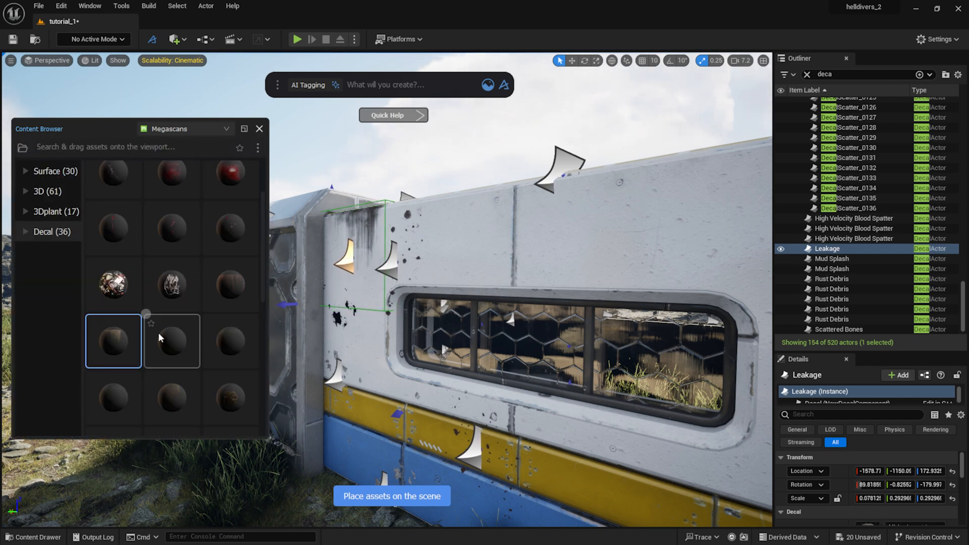
Step: Place more Leakage decals along the wall's upper edge, above the window and at the end beside the near pillar
left_click_drag(125, 397, 624, 255)
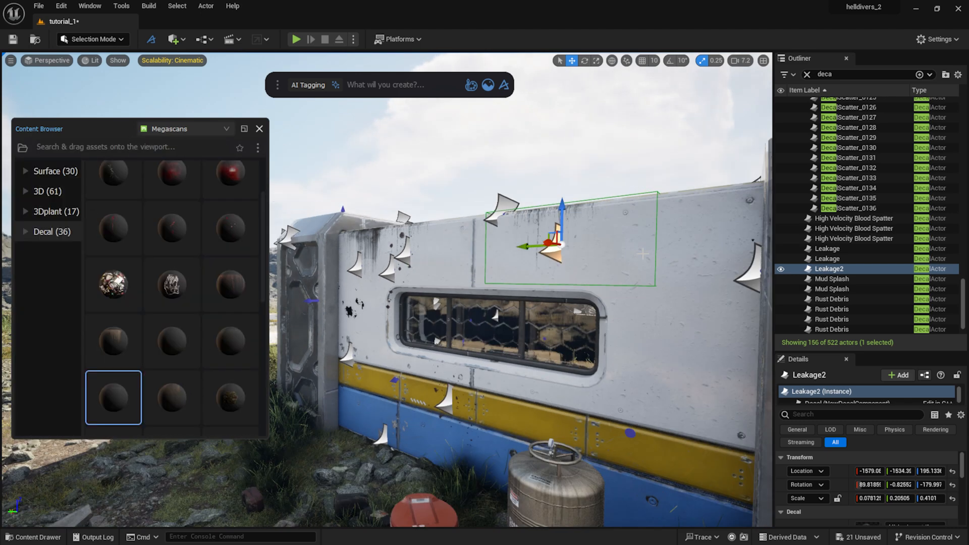
left_click_drag(188, 393, 717, 257)
left_click_drag(713, 254, 714, 258)
scroll(185, 302, "down", 1)
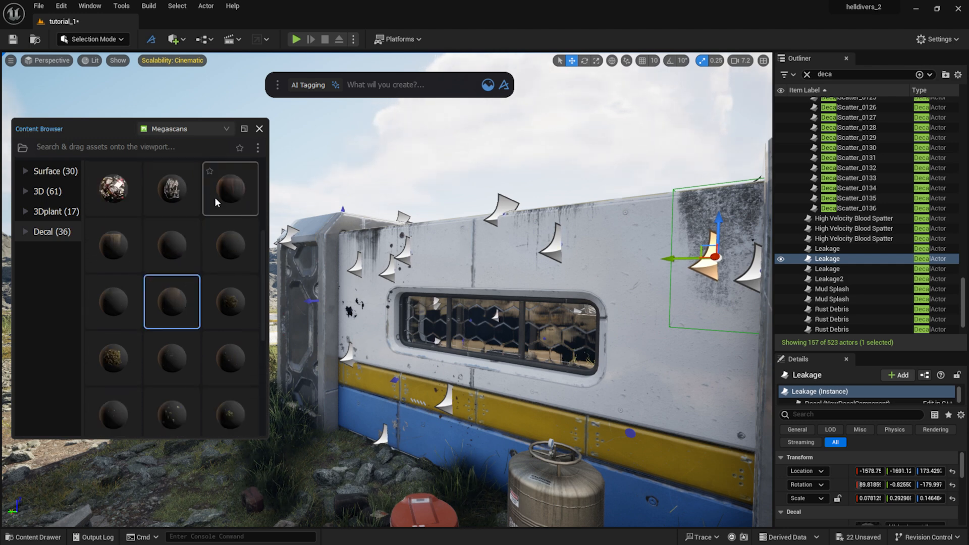
Step: Add Leakage decals on the wall above and below the window, and stretch the lower one to a Y scale of about 0.173
left_click_drag(180, 259, 685, 352)
key("Delete")
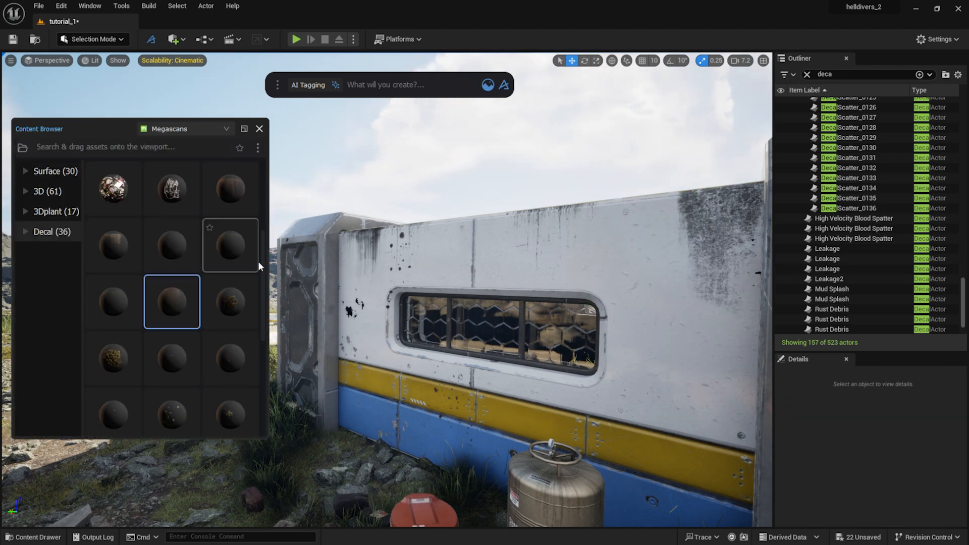
left_click_drag(242, 245, 545, 402)
key("e")
key("r")
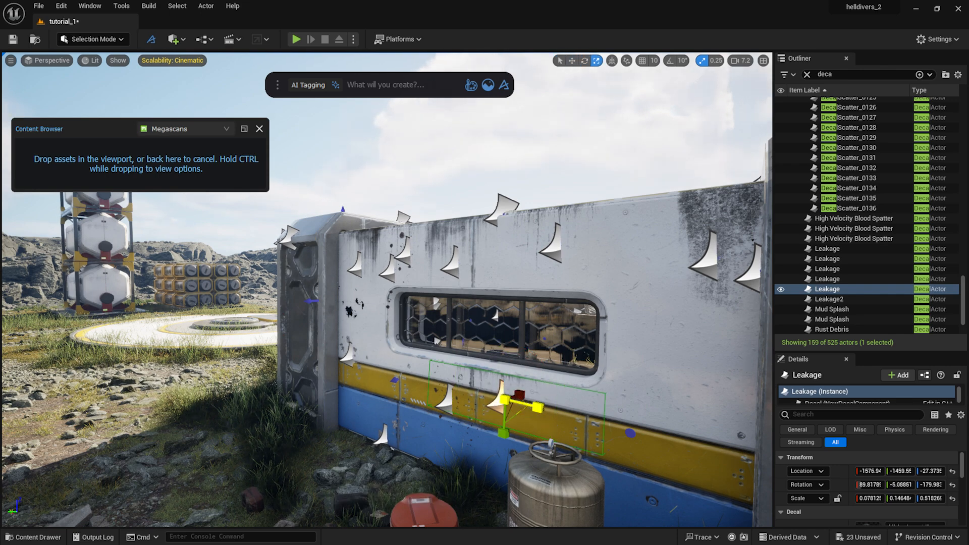
left_click_drag(504, 432, 503, 444)
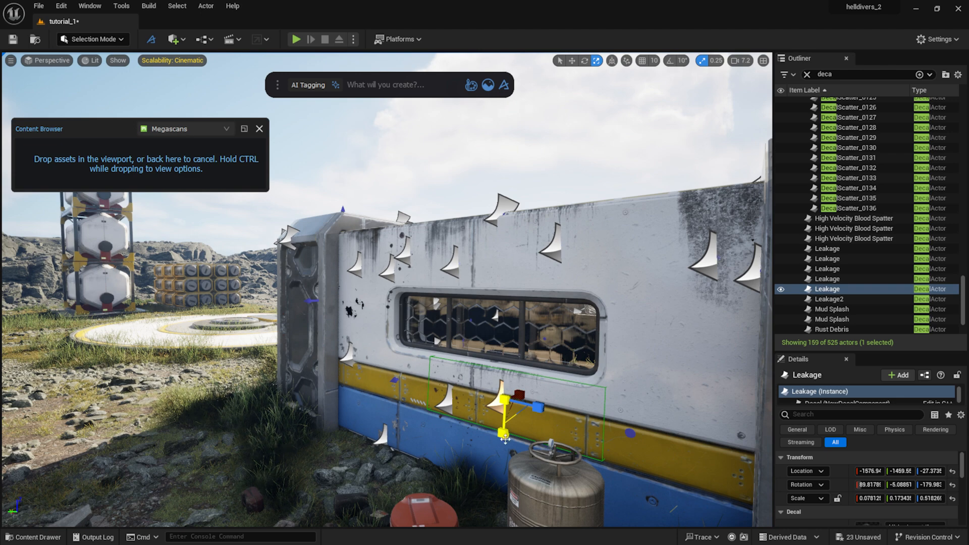
Step: Duplicate the stretched Leakage decal along the yellow stripe, and place another copy at the wall's upper edge near the near pillar
key("w")
left_click_drag(506, 370, 410, 378)
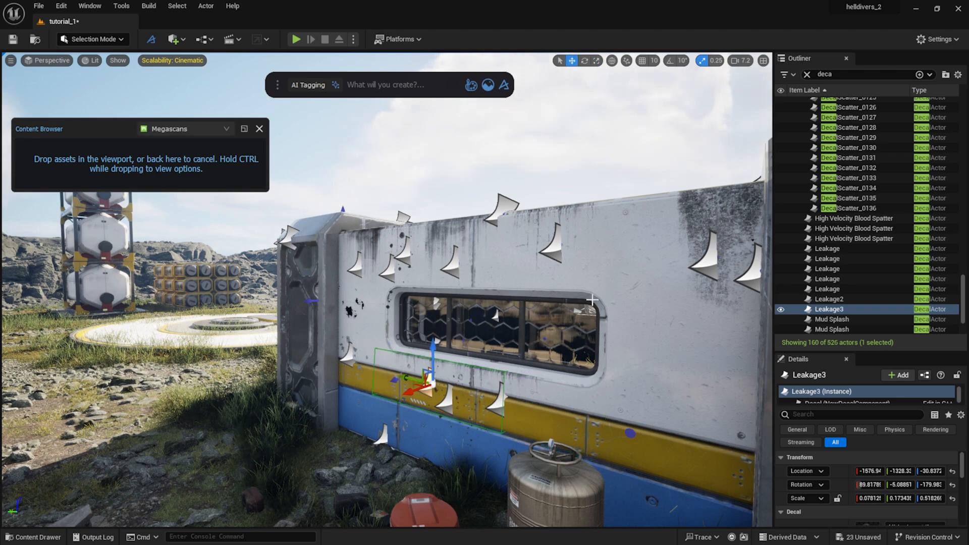
left_click_drag(434, 347, 452, 210, "alt")
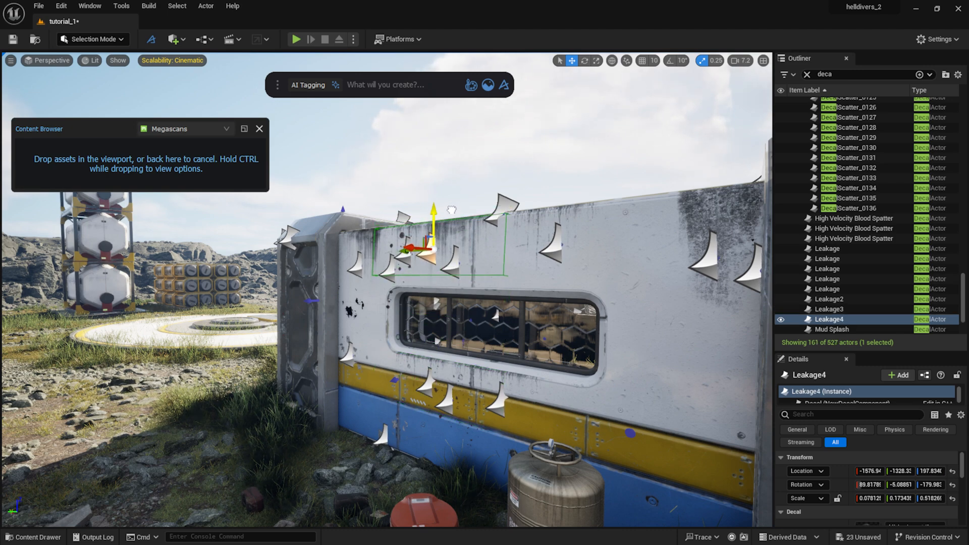
left_click_drag(397, 255, 580, 300)
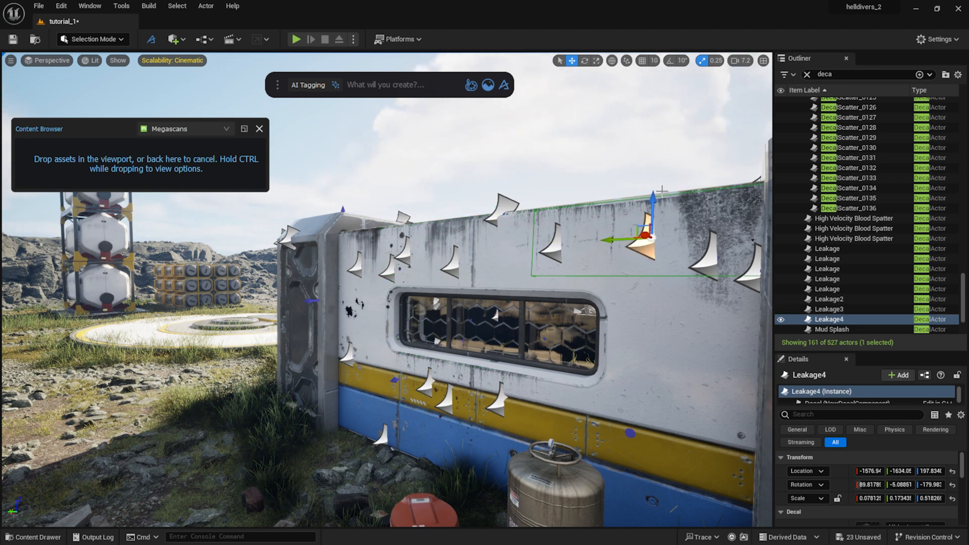
Step: Raise the selected Leakage decal at the front wall's upper edge to a Z location of about 203.9
left_click_drag(654, 197, 653, 192)
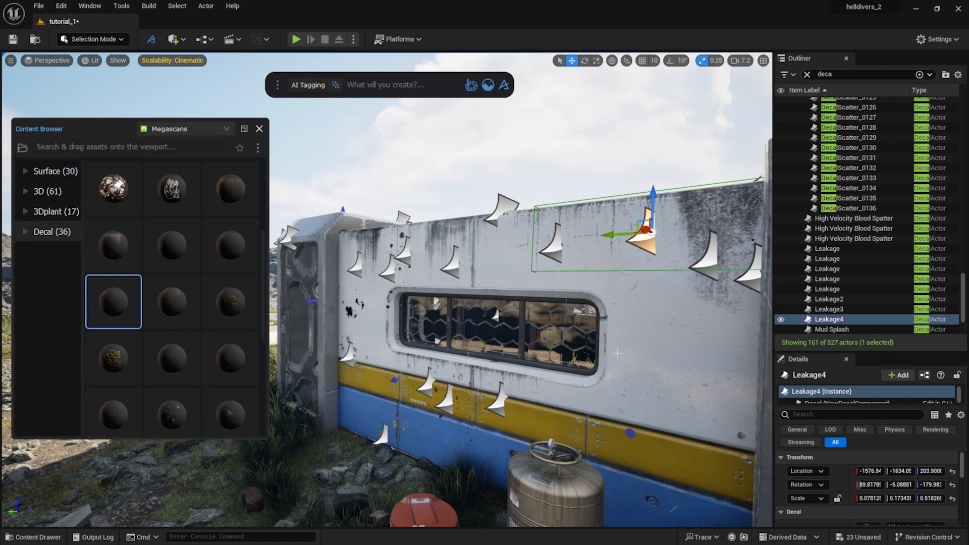
key("s")
right_click_drag(651, 283, 669, 299)
left_click(651, 298)
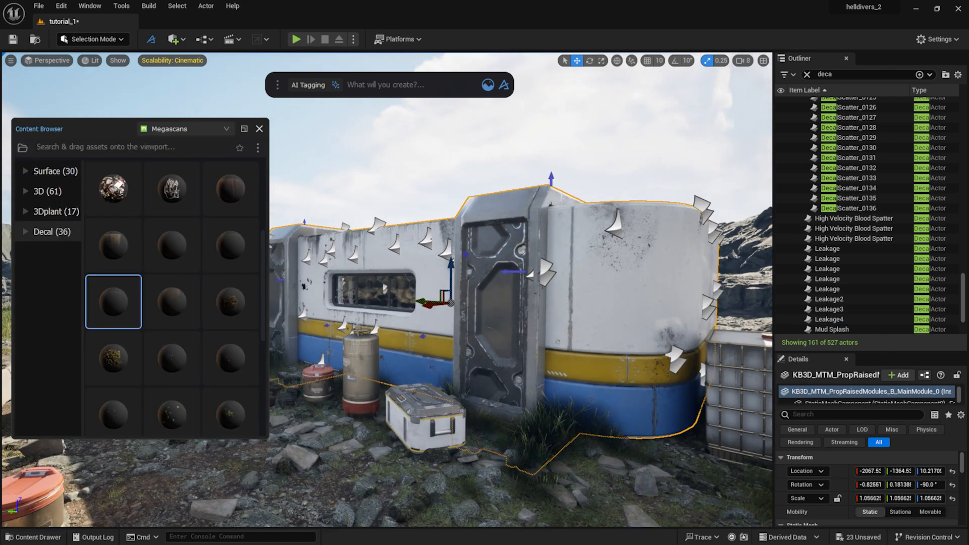
scroll(165, 289, "down", 3)
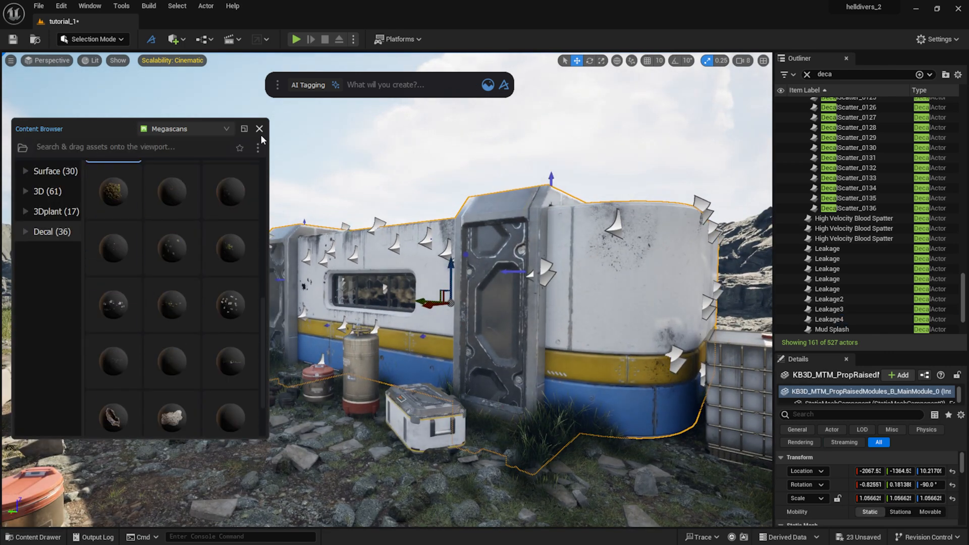
right_click_drag(669, 363, 626, 359)
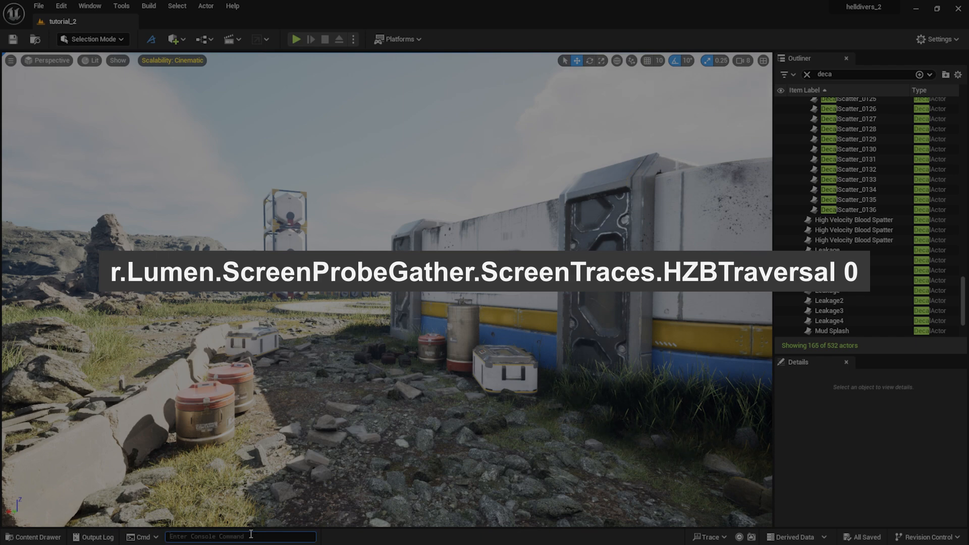
Step: Run the console commands r.Lumen.ScreenProbeGather.ScreenTraces.HZBTraversal 0 and foliage.LODDistanceScale 5
type("r.Lumen.ScreenProbeGather.ScreenTraces.HZBTraversal 0")
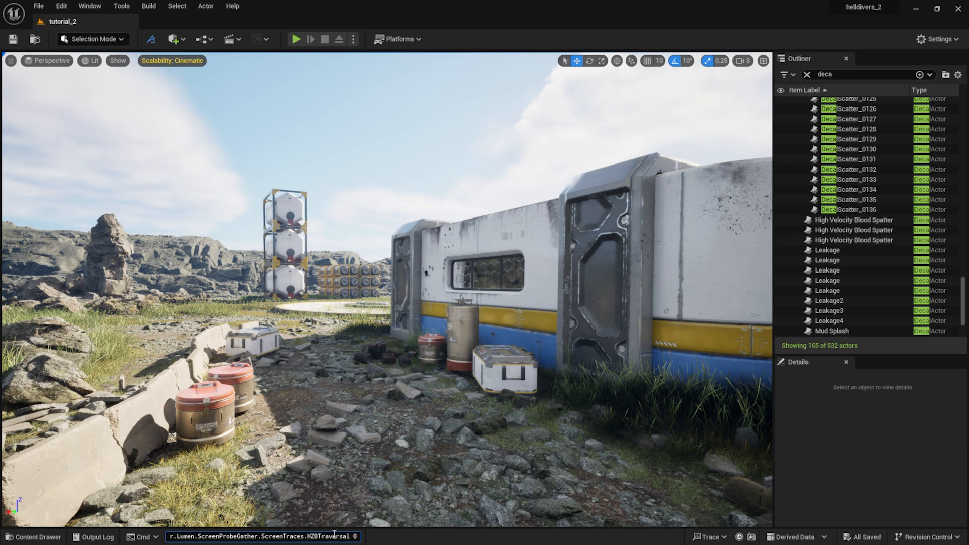
key("Return")
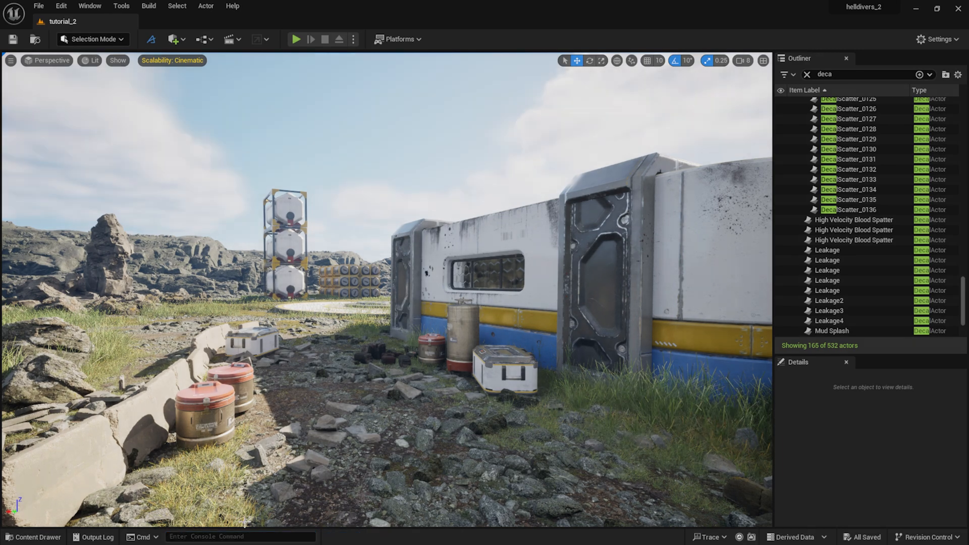
left_click(258, 536)
type("foliage.LODDistanceScale 5")
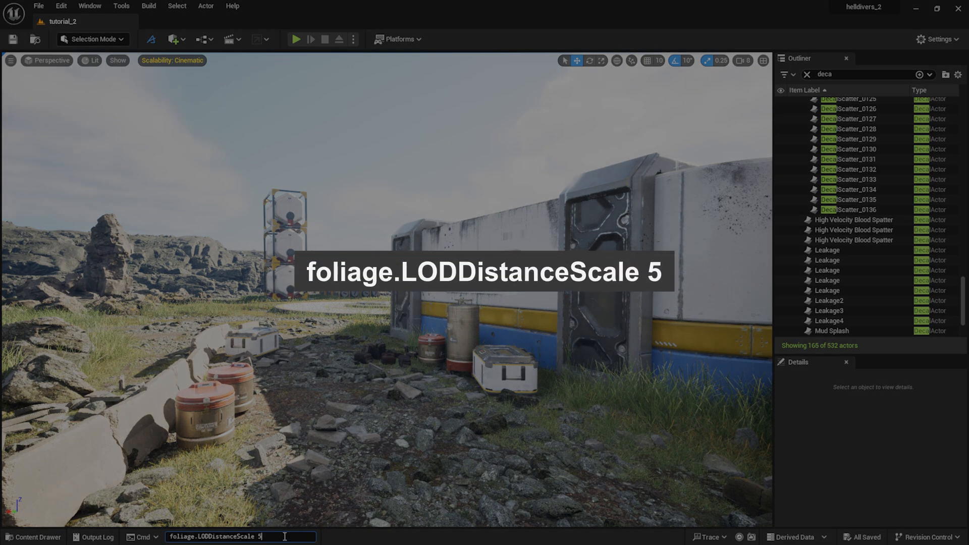
key("Return")
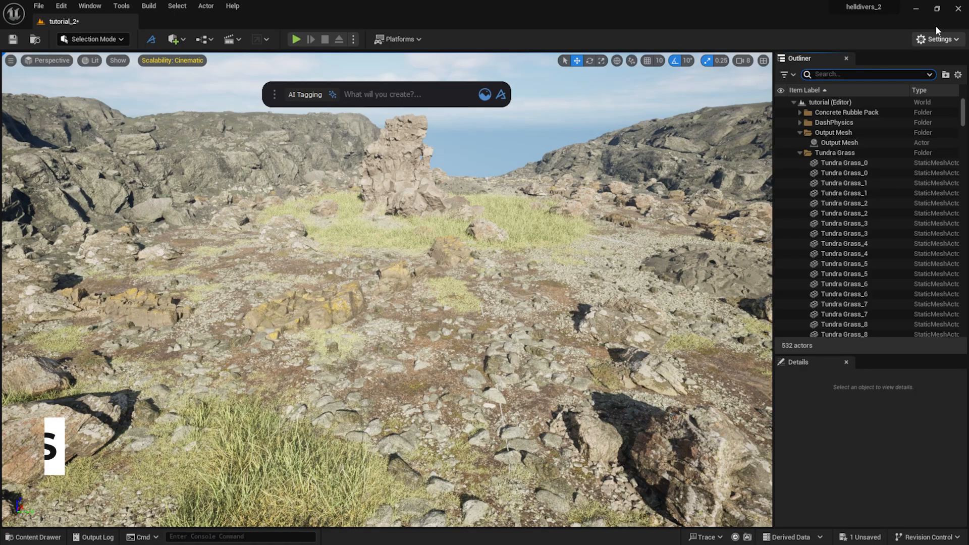
Step: Filter the Outliner for "curve", select the second dash_curve and shift its middle control point slightly sideways
left_click(872, 74)
type("curve")
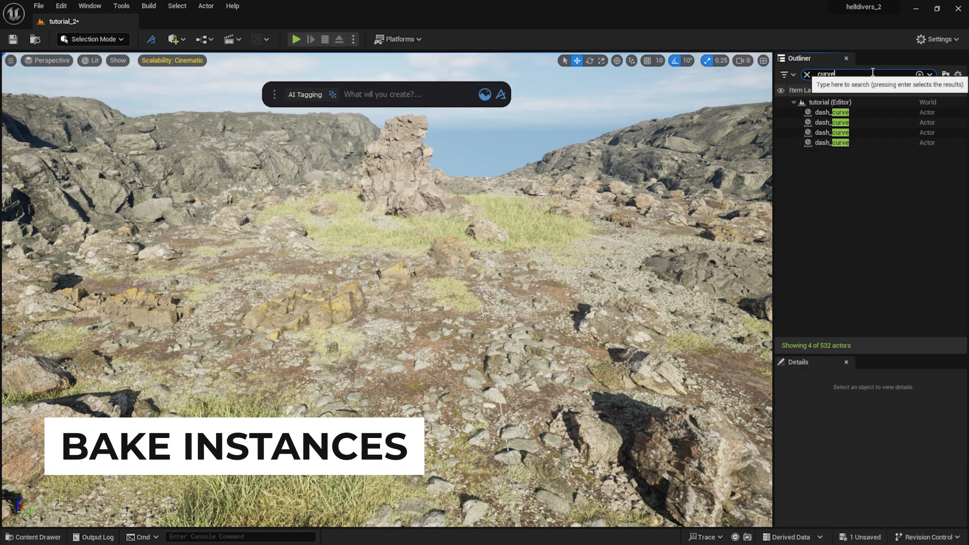
left_click(838, 122)
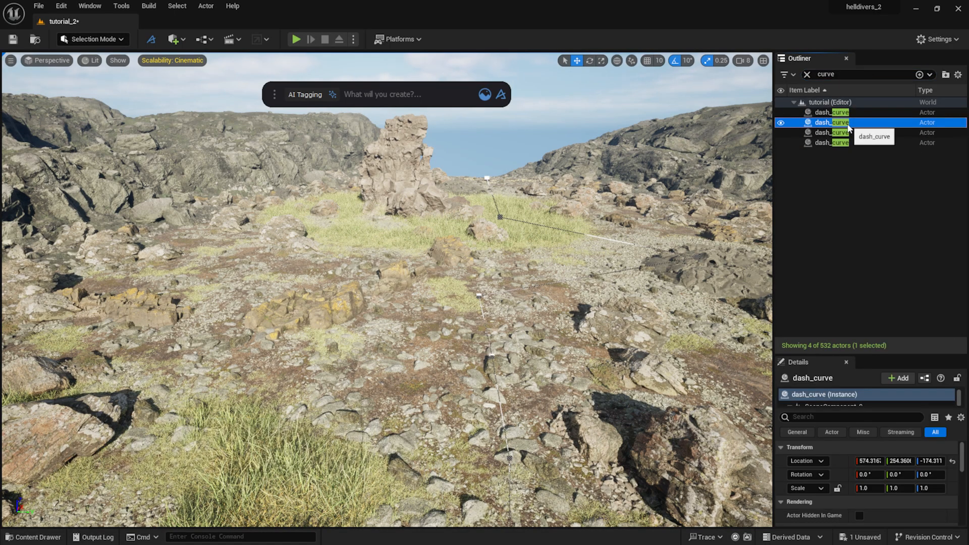
left_click(479, 295)
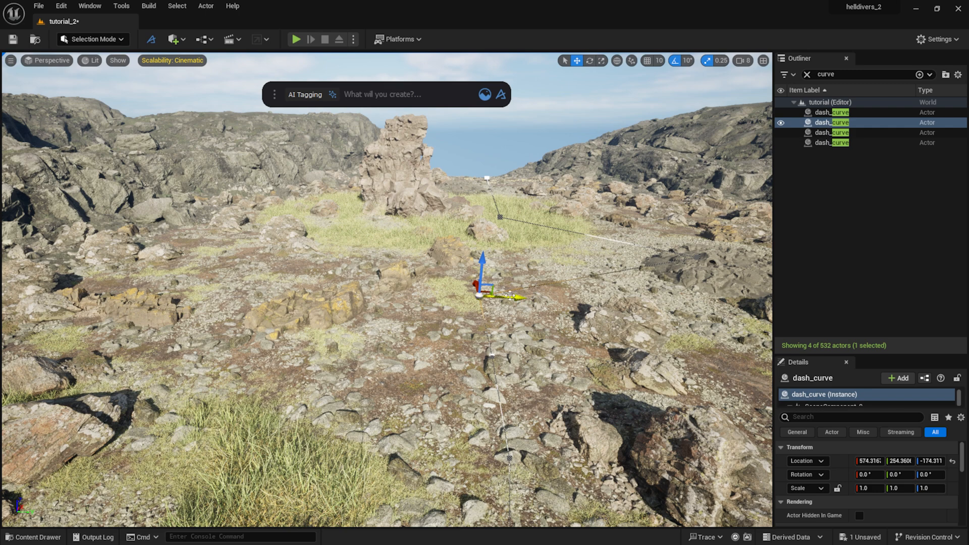
left_click_drag(512, 293, 490, 305)
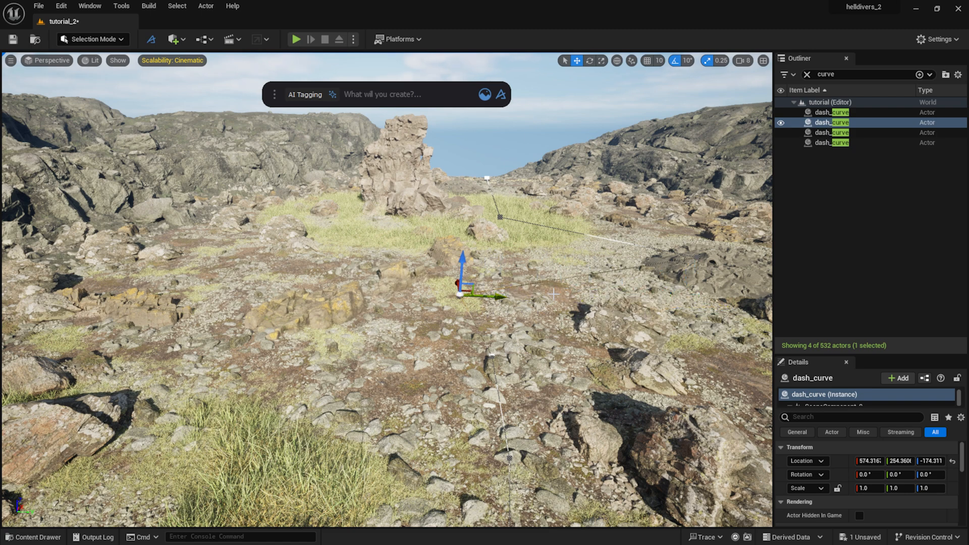
Step: Bake the Scatter Nordic Beach Rock Formation instances into individual meshes with Bake Instances
left_click(353, 297)
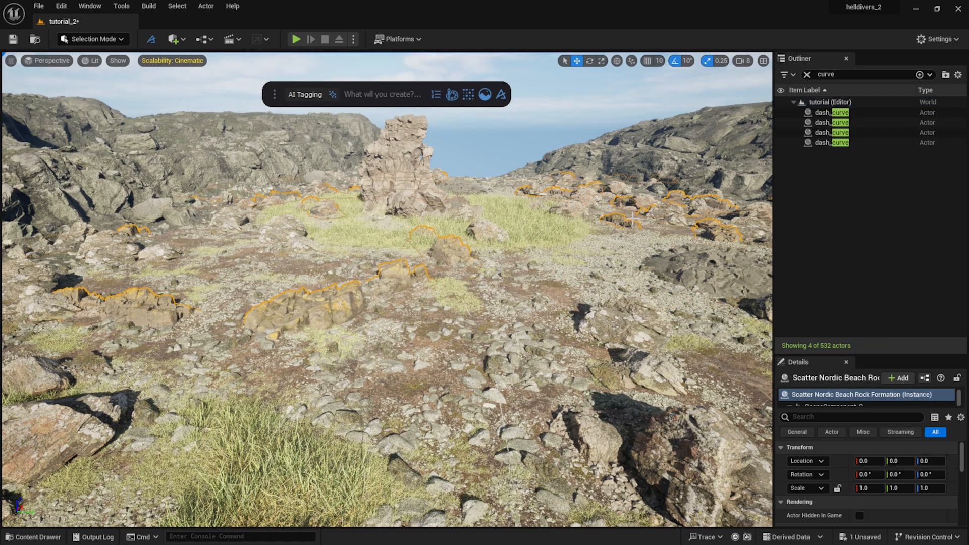
left_click(385, 97)
type("bake")
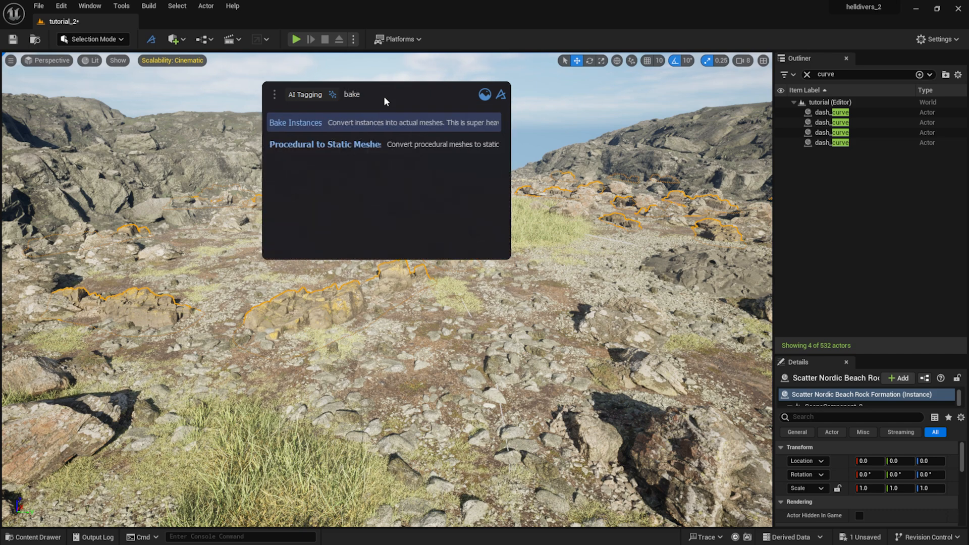
left_click(380, 126)
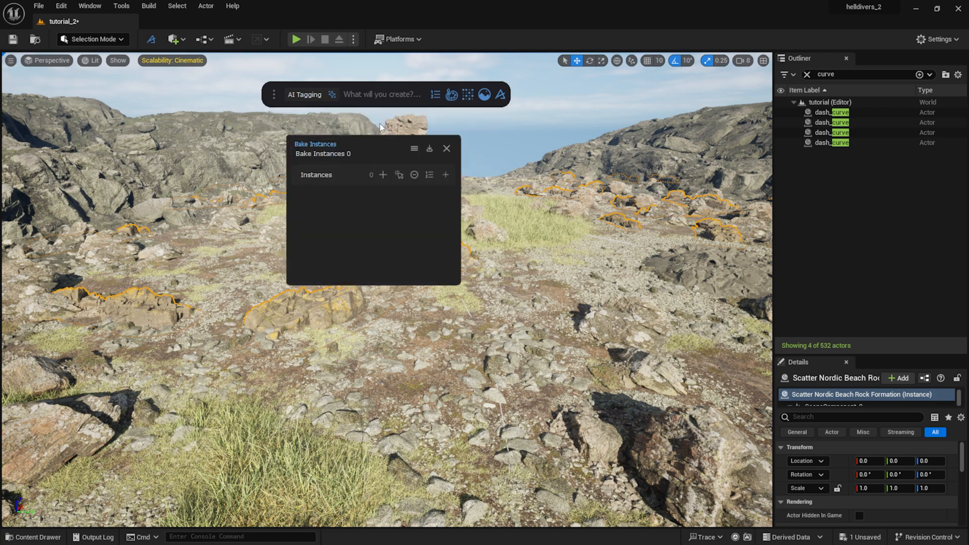
left_click_drag(374, 144, 512, 149)
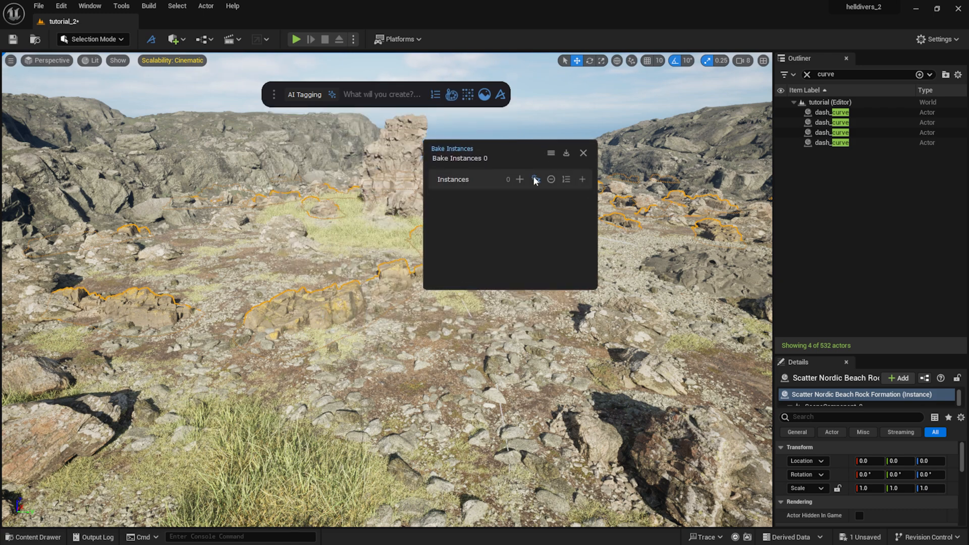
left_click(521, 179)
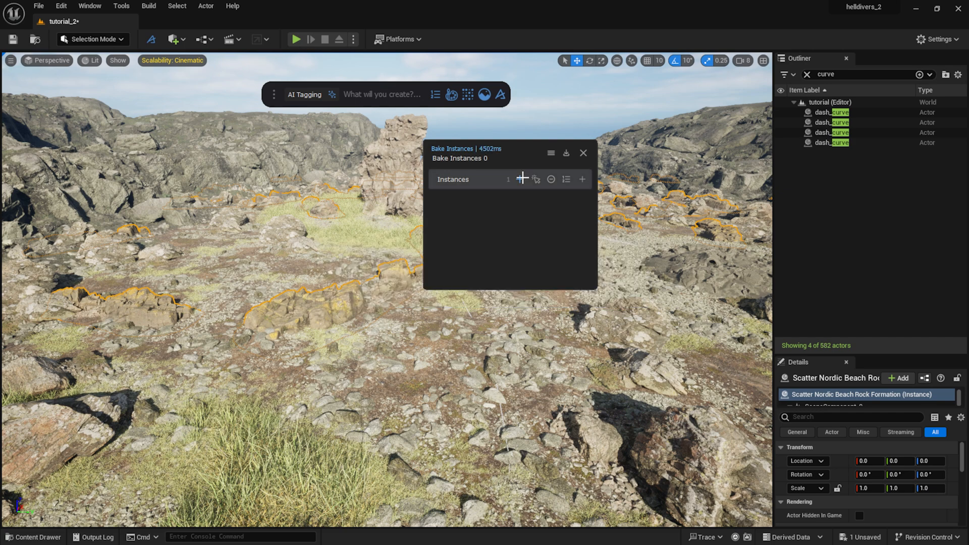
left_click(583, 153)
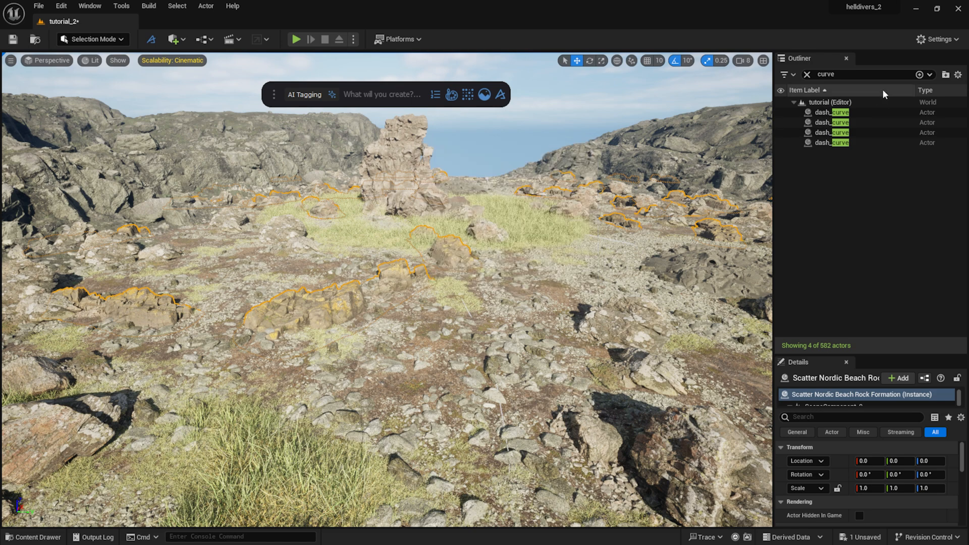
Step: Clear the Outliner filter, hide the Scatter Nordic Beach Rock Formation actor and try nudging the baked rock beneath it
left_click(807, 74)
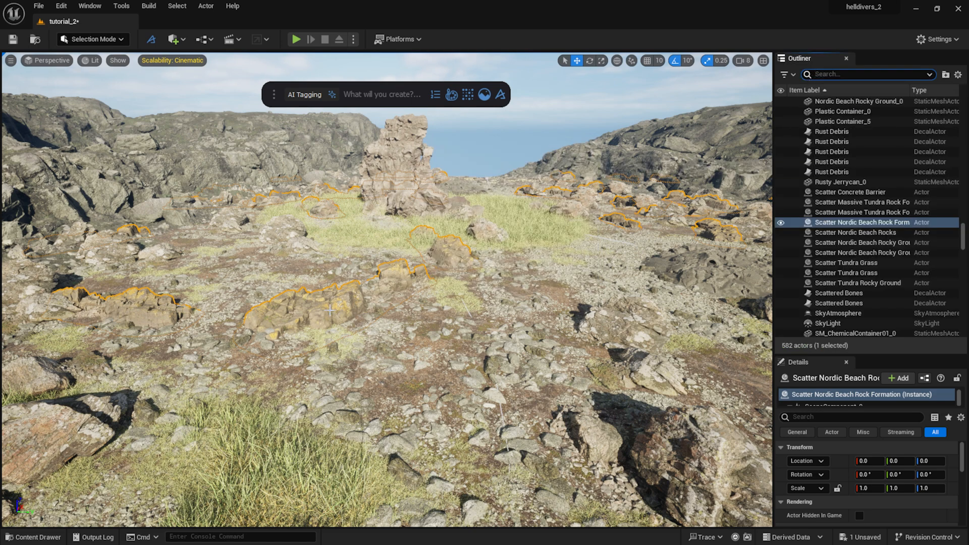
left_click(781, 223)
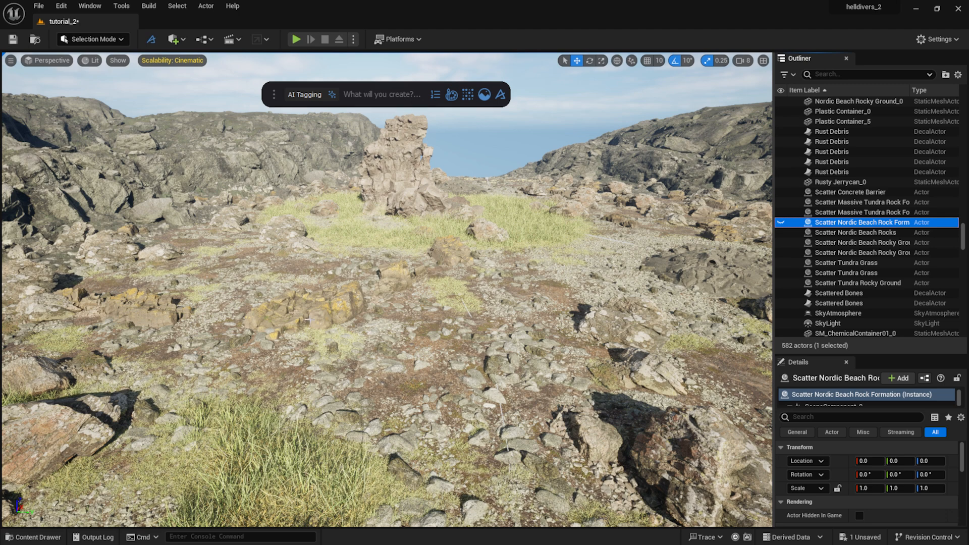
left_click(342, 311)
mouse_move(377, 309)
left_mouse_down()
mouse_move(401, 309)
mouse_move(366, 310)
mouse_move(378, 316)
left_mouse_up()
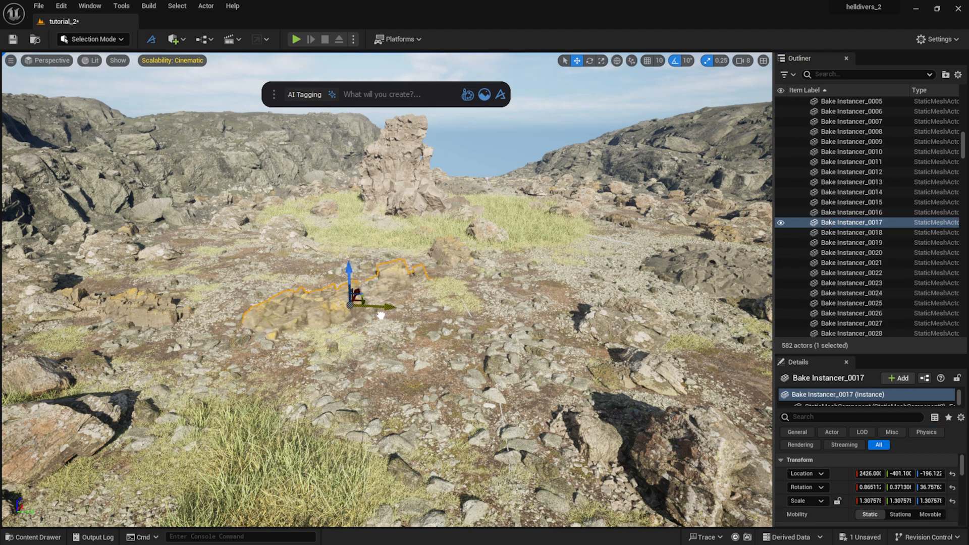
Step: Delete the original Scatter Nordic Beach Rock Formation actor and select the baked rock in its place
scroll(786, 155, "down", 10)
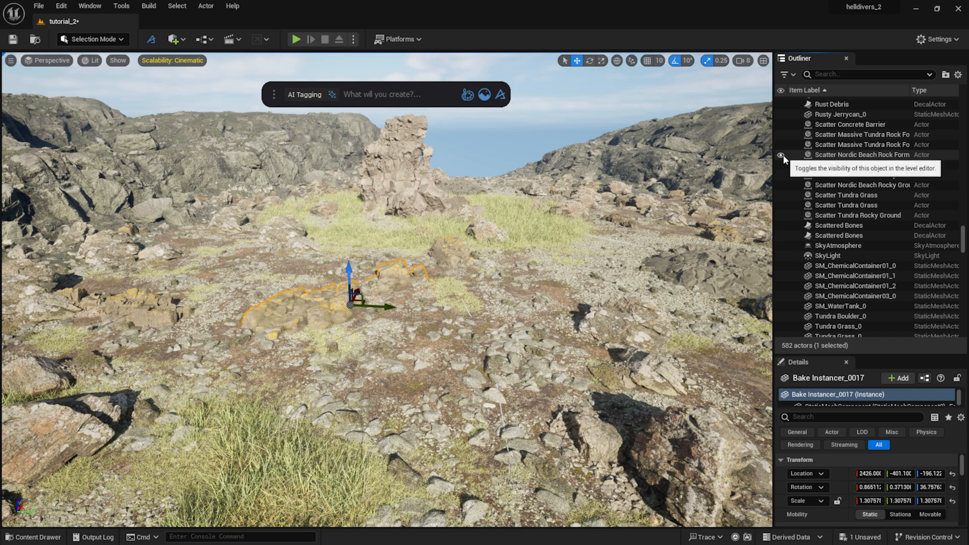
left_click(848, 154)
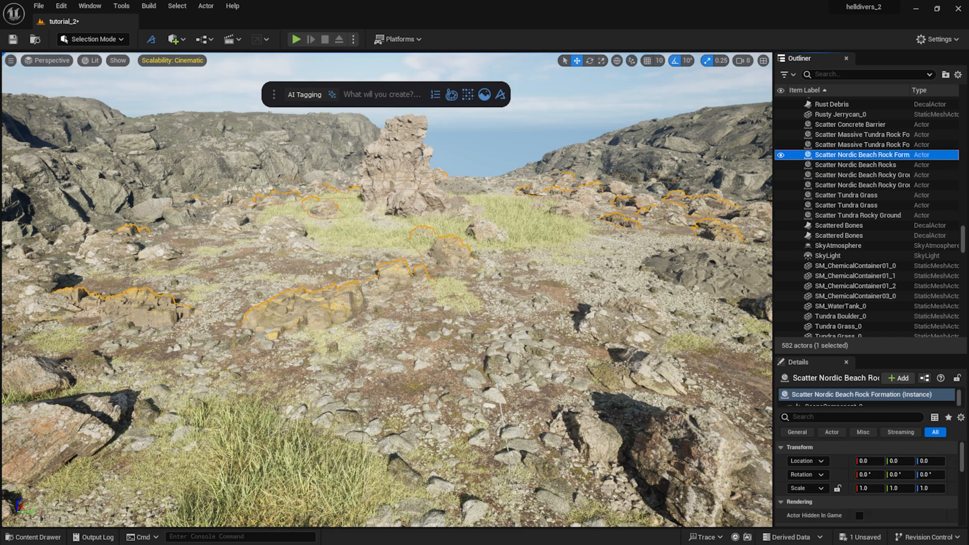
key("Delete")
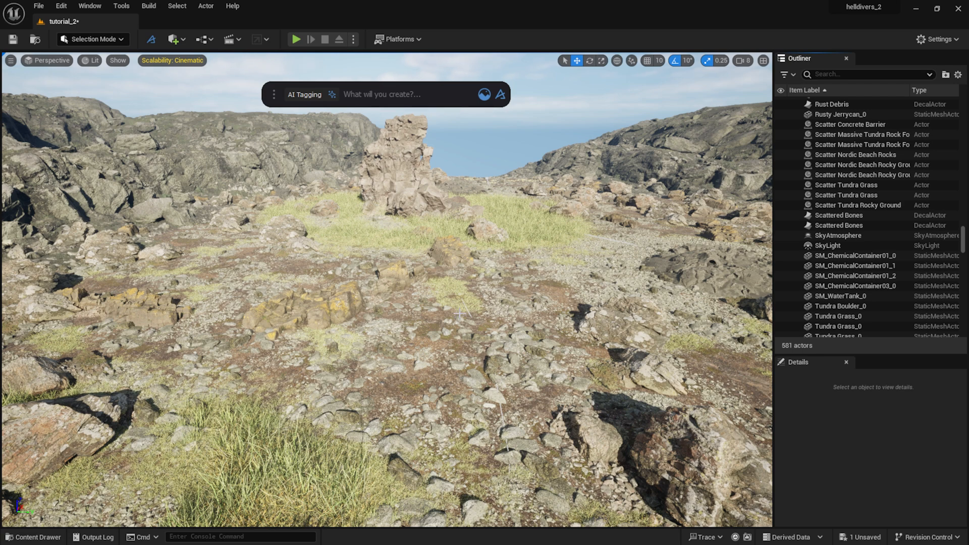
left_click(324, 307)
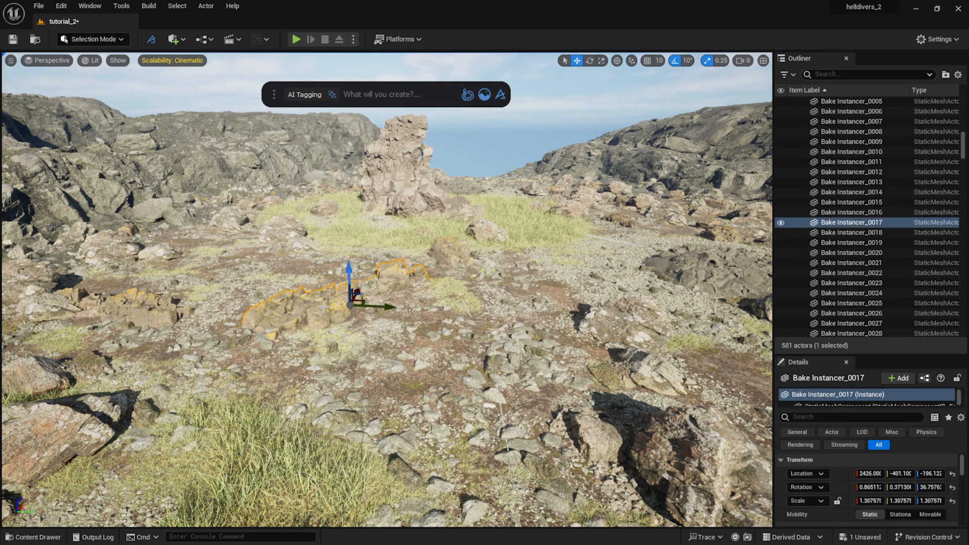
Step: Bake the Scatter Nordic Beach Rocks instances into individual meshes with Bake Instances
left_click(675, 458)
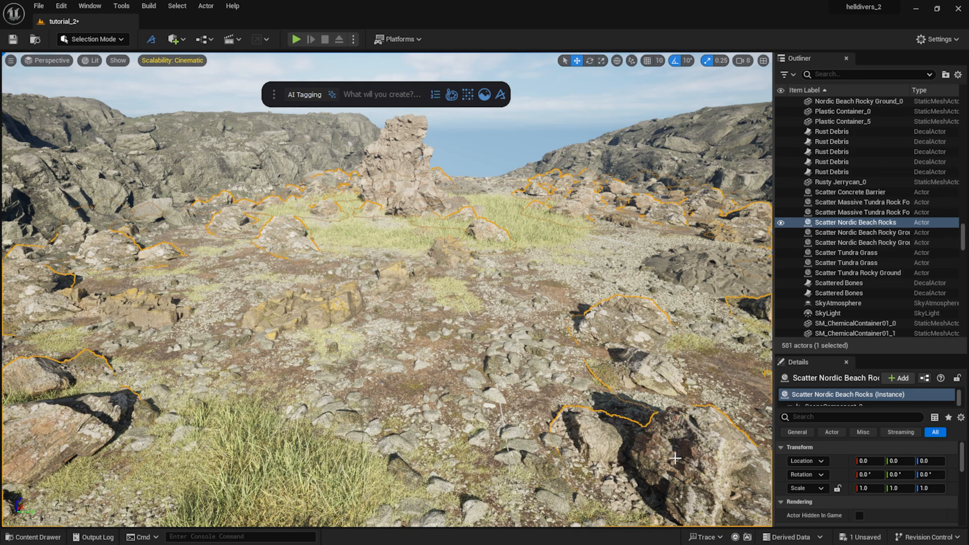
type("bake")
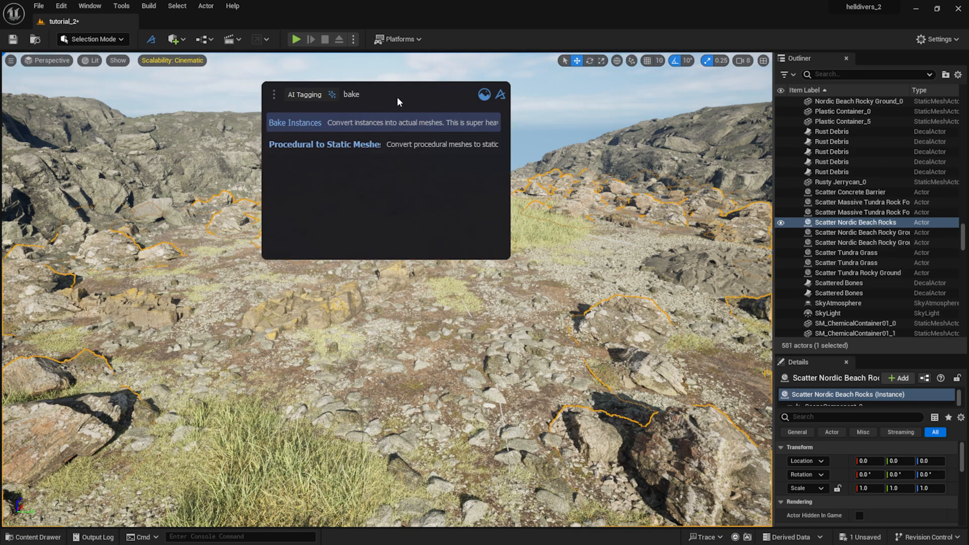
key("Return")
left_click_drag(399, 158, 525, 176)
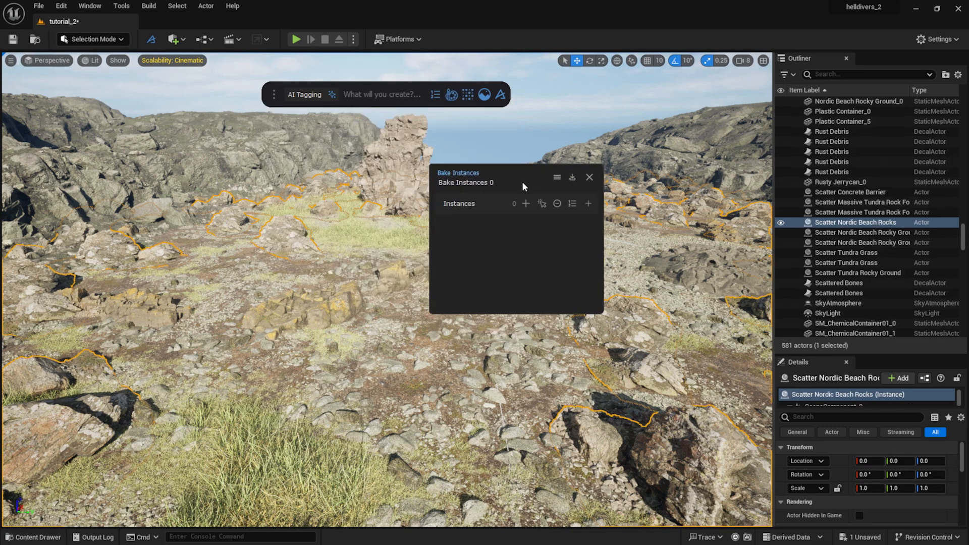
left_click(526, 203)
left_click(589, 177)
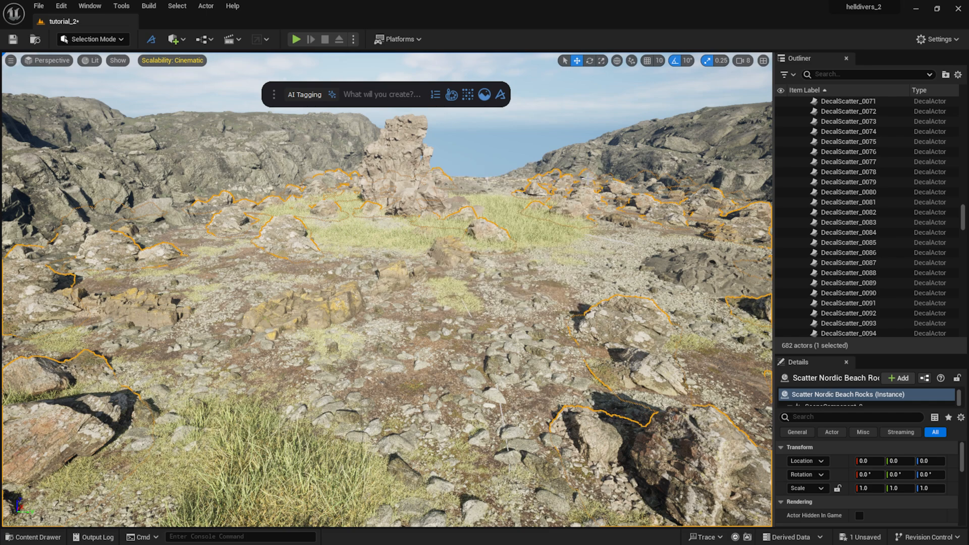
Step: Delete the original Scatter Nordic Beach Rocks actor and select the large baked boulder cluster to adjust it separately
left_click(704, 439)
key("Delete")
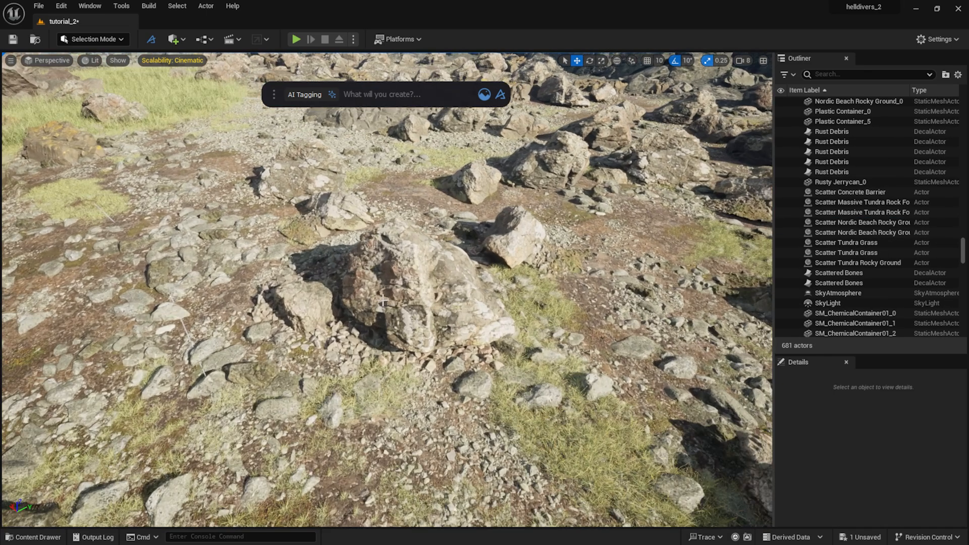
left_click(454, 282)
left_click_drag(456, 267, 454, 270)
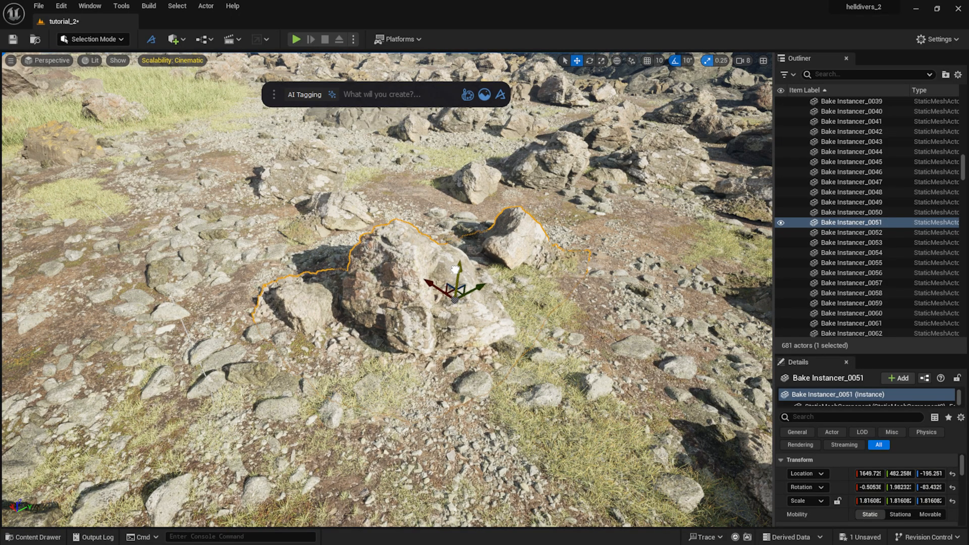
Step: Convert the Scatter Tundra Grass growing over the circular landing pad with Convert Instances to Foliage, accepting deletion of its Dash tool data
right_click_drag(381, 292, 359, 296)
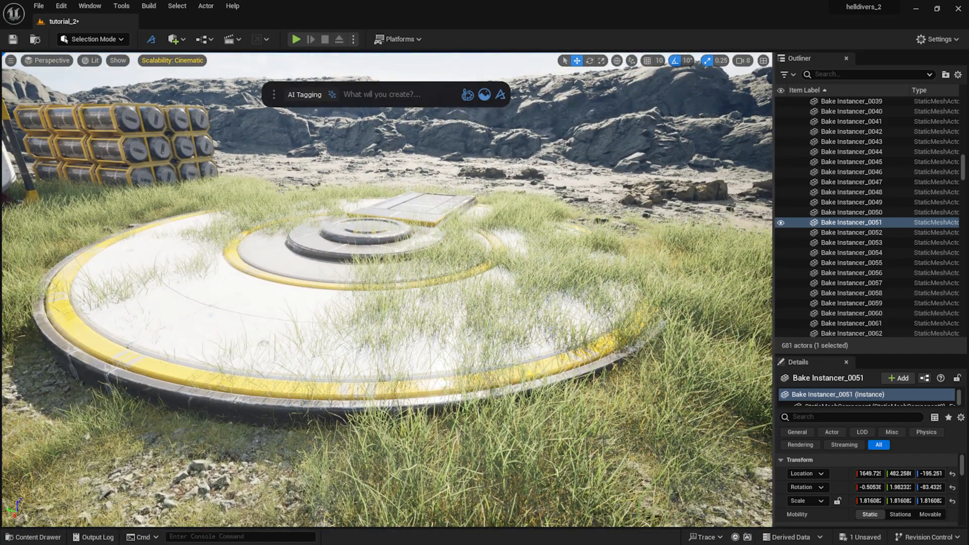
left_click(225, 429)
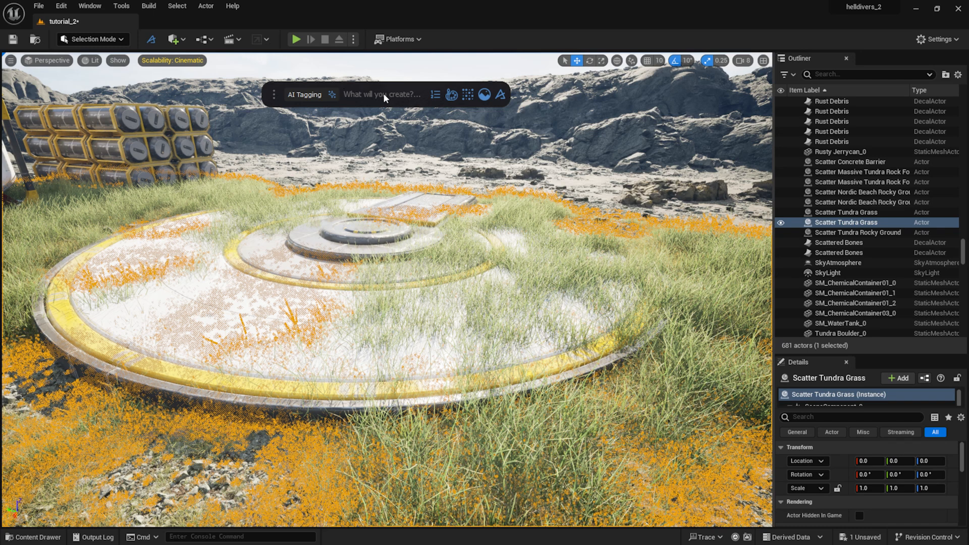
type("folia")
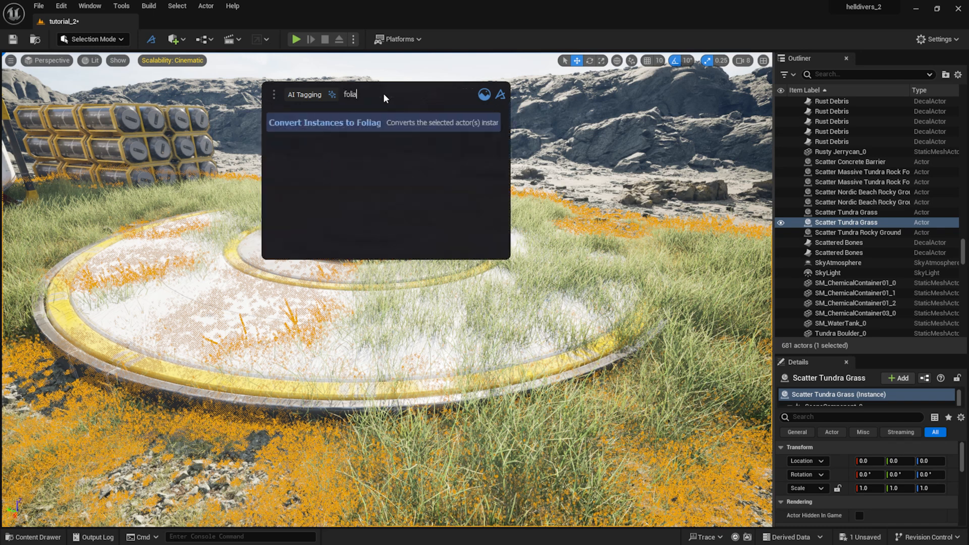
type("ge")
left_click(337, 125)
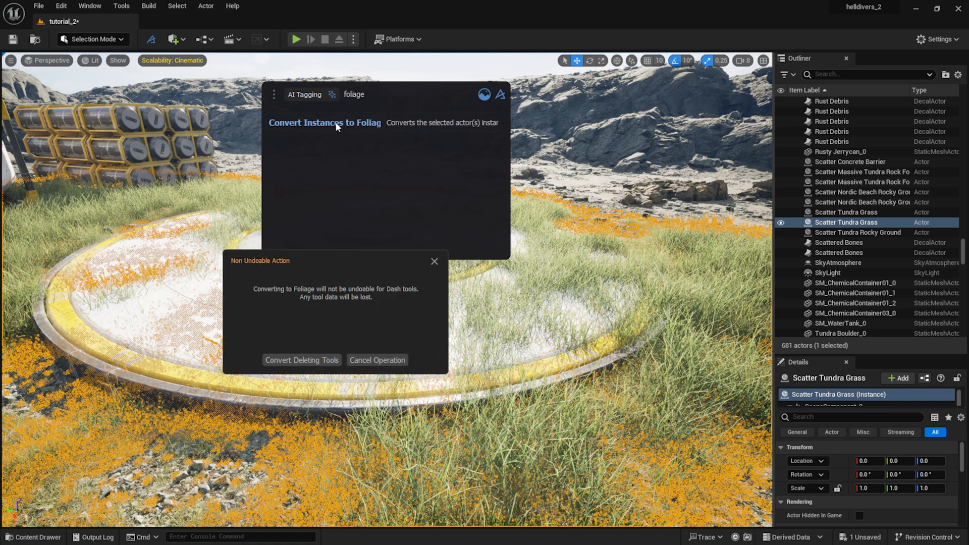
left_click(314, 359)
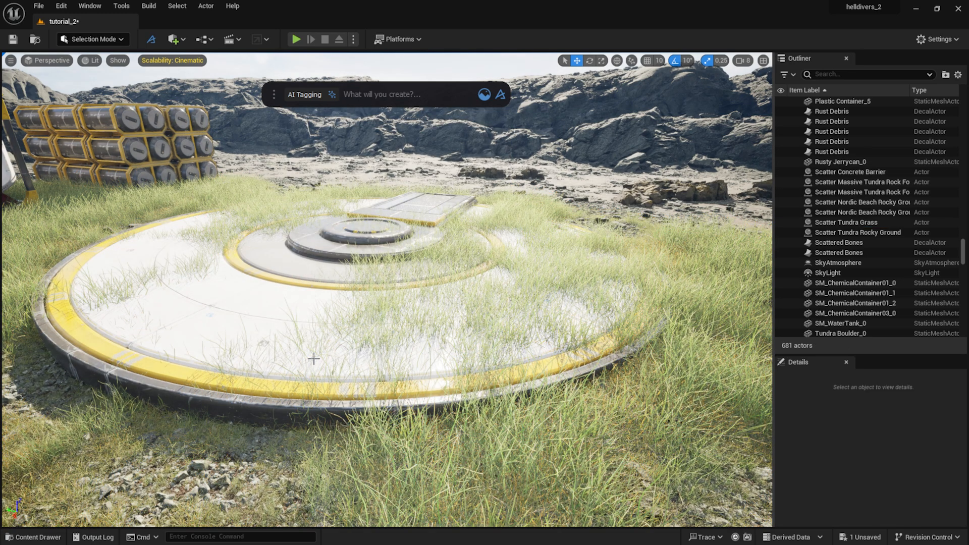
Step: Switch the editor to Foliage Mode and select all eight Tundra Grass foliage types
left_click(435, 432)
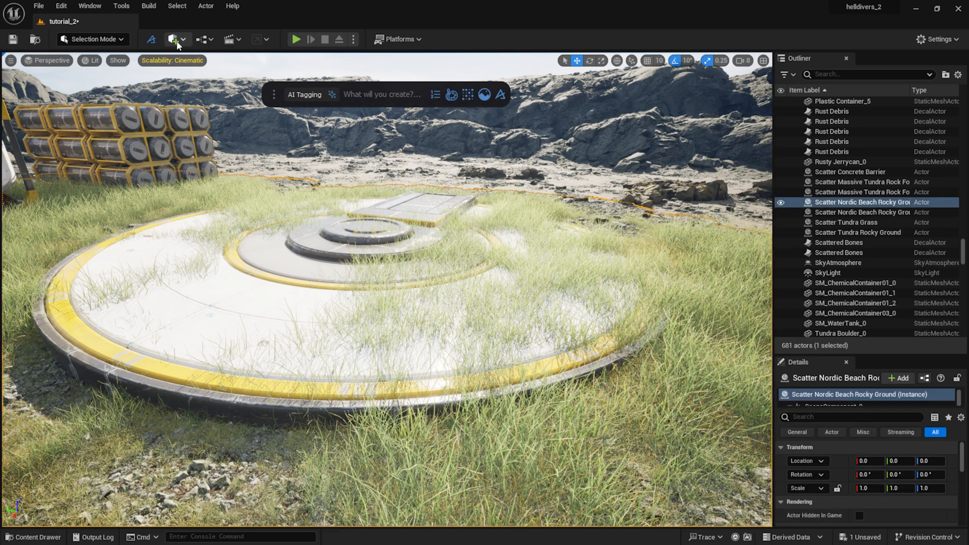
left_click(113, 40)
left_click(92, 77)
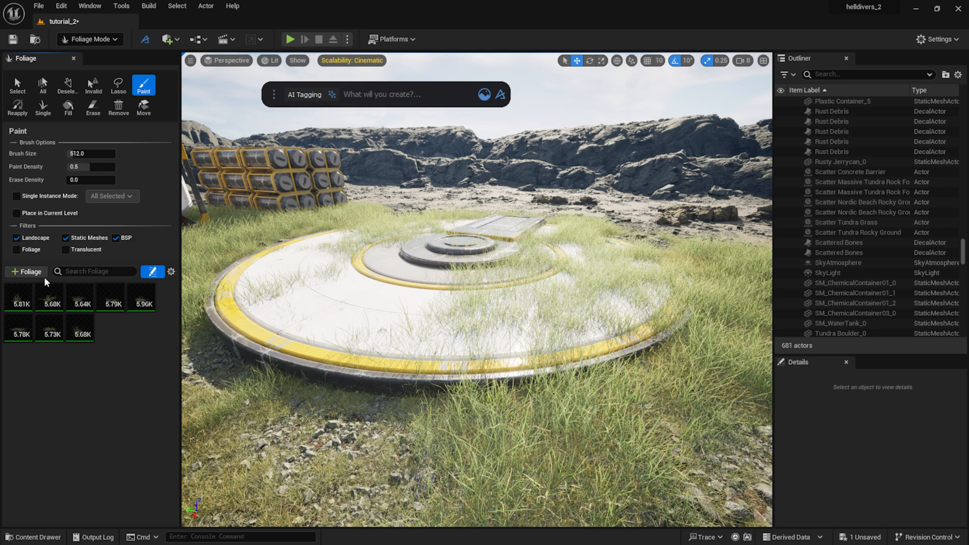
left_click(18, 296)
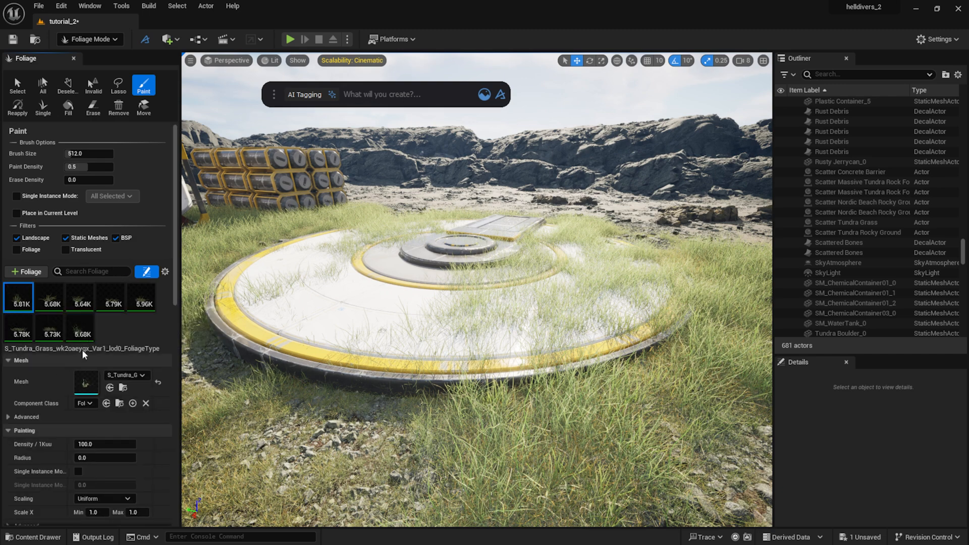
left_click(85, 332, "shift")
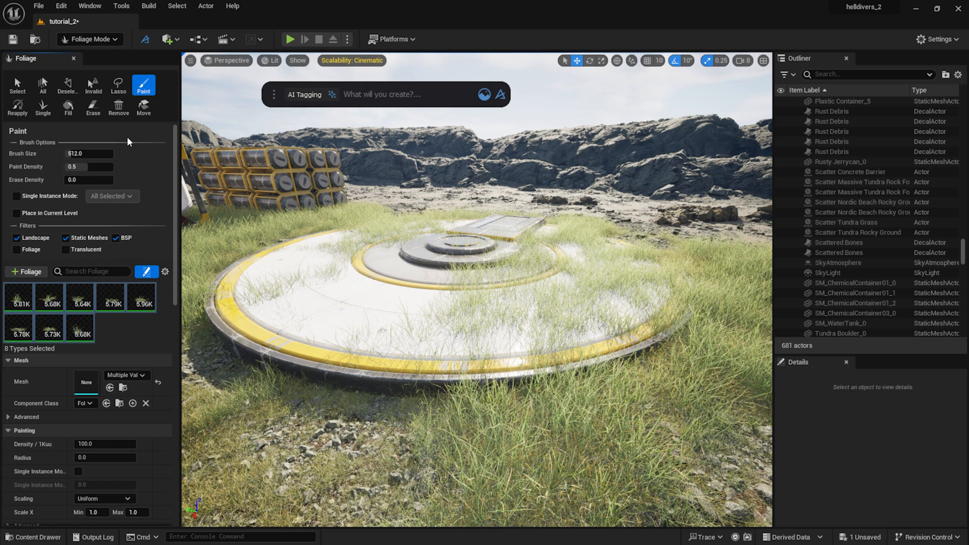
Step: Set the foliage Erase brush size to 50 and erase the grass across the near part of the landing pad
left_click(92, 112)
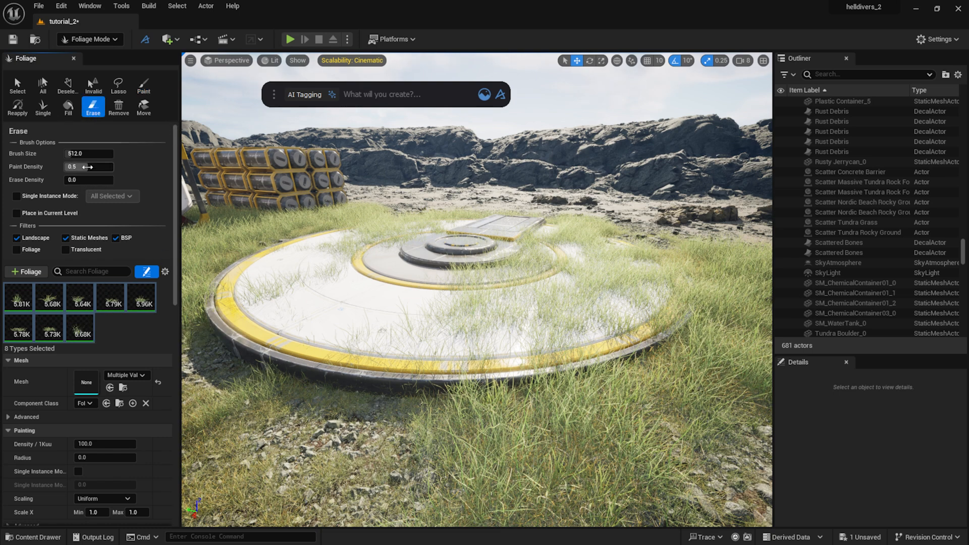
left_click(81, 153)
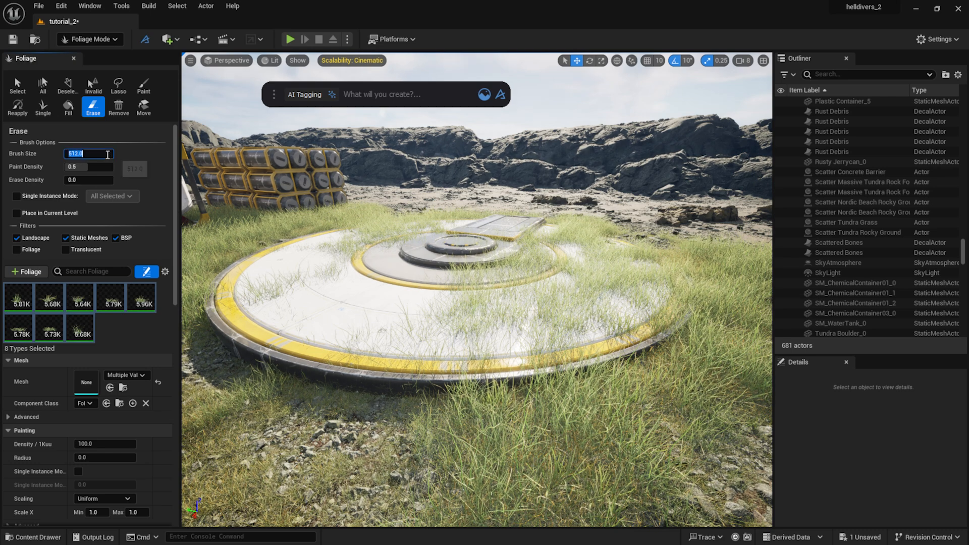
type("50")
key("Return")
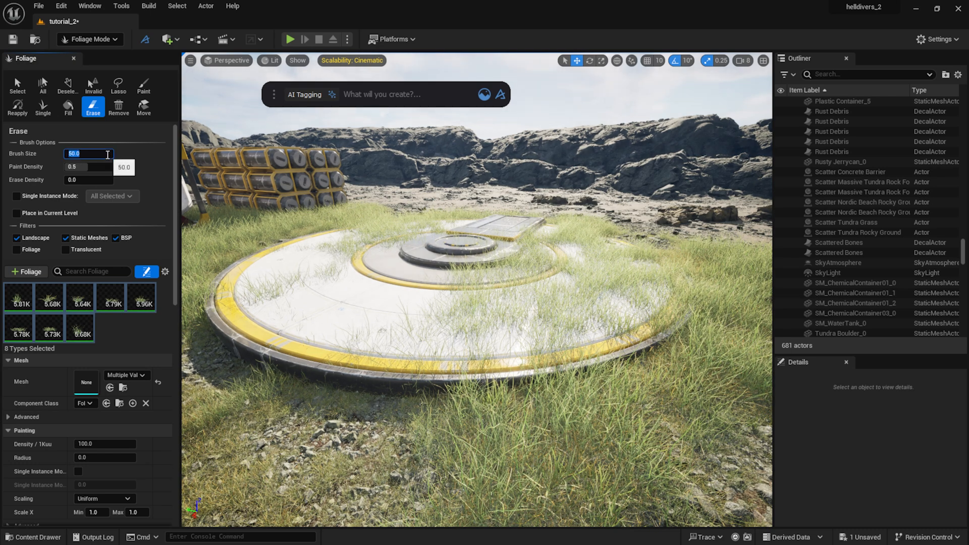
mouse_move(320, 303)
left_mouse_down()
mouse_move(372, 336)
mouse_move(499, 341)
mouse_move(454, 303)
mouse_move(265, 290)
mouse_move(273, 321)
mouse_move(223, 292)
mouse_move(459, 389)
mouse_move(359, 396)
mouse_move(247, 373)
mouse_move(264, 415)
mouse_move(472, 270)
mouse_move(530, 303)
mouse_move(522, 305)
mouse_move(596, 303)
mouse_move(542, 265)
mouse_move(356, 239)
mouse_move(338, 298)
left_mouse_up()
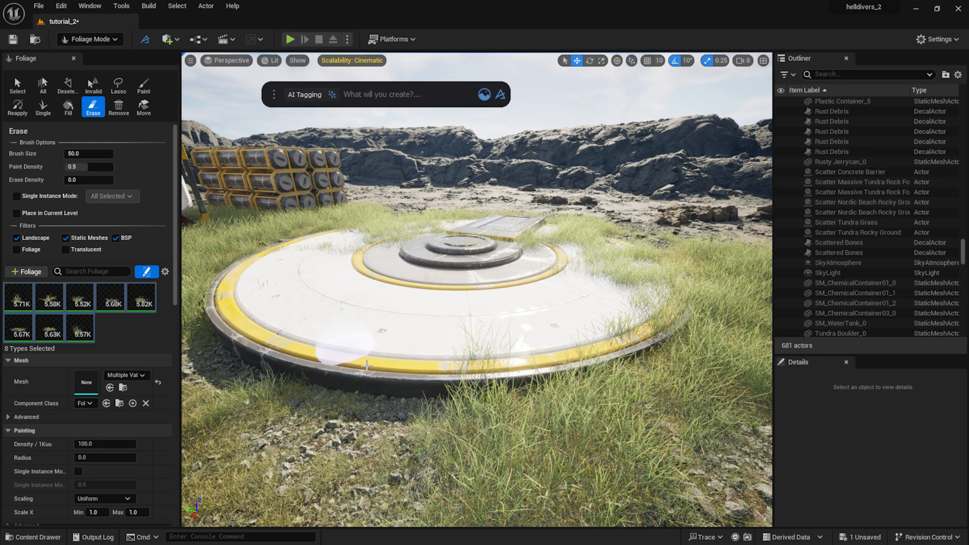
Step: Increase the Erase brush size to 200 and clear the remaining grass off the whole landing pad
mouse_move(344, 354)
right_mouse_down()
mouse_move(348, 414)
mouse_move(343, 394)
right_mouse_up()
left_click(88, 155)
type("200")
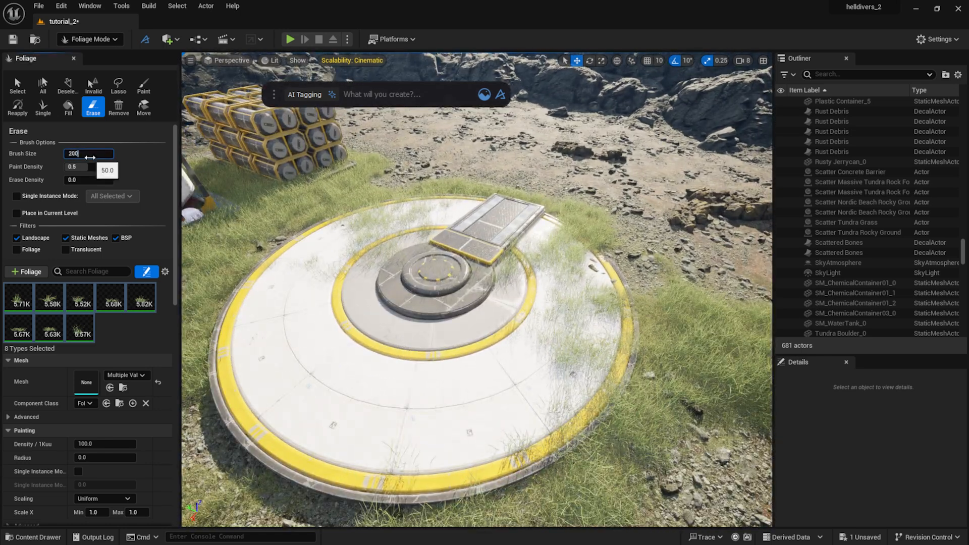
mouse_move(282, 260)
left_mouse_down()
mouse_move(309, 264)
mouse_move(412, 220)
mouse_move(485, 237)
mouse_move(522, 349)
mouse_move(572, 297)
left_mouse_up()
mouse_move(467, 420)
left_mouse_down()
mouse_move(505, 303)
mouse_move(288, 287)
mouse_move(397, 204)
mouse_move(491, 222)
mouse_move(554, 302)
mouse_move(580, 296)
mouse_move(516, 359)
left_mouse_up()
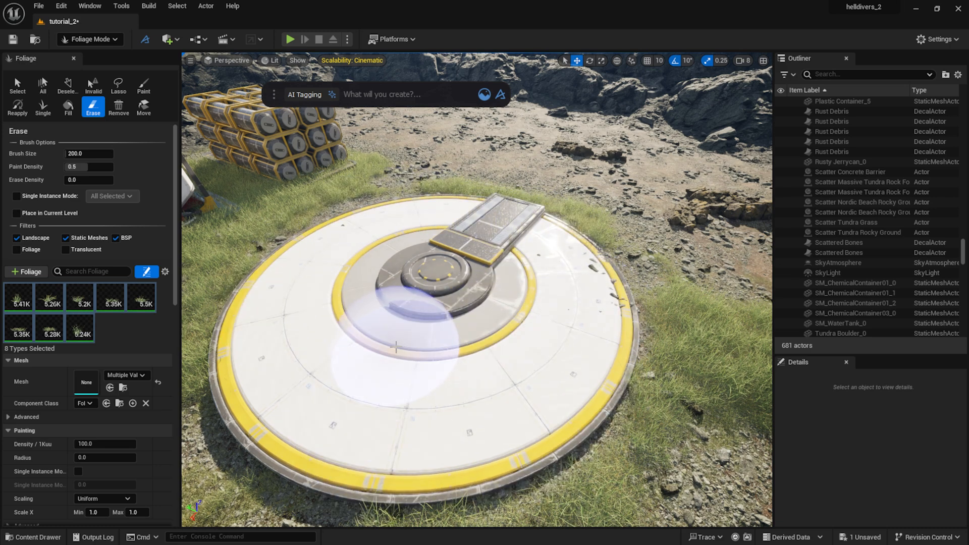
Step: Erase the grass poking through the base platform of the white container rack
mouse_move(397, 347)
right_mouse_down()
mouse_move(374, 313)
mouse_move(463, 328)
mouse_move(467, 339)
mouse_move(464, 331)
right_mouse_up()
key("w")
mouse_move(467, 335)
left_mouse_down()
mouse_move(480, 359)
mouse_move(523, 334)
left_mouse_up()
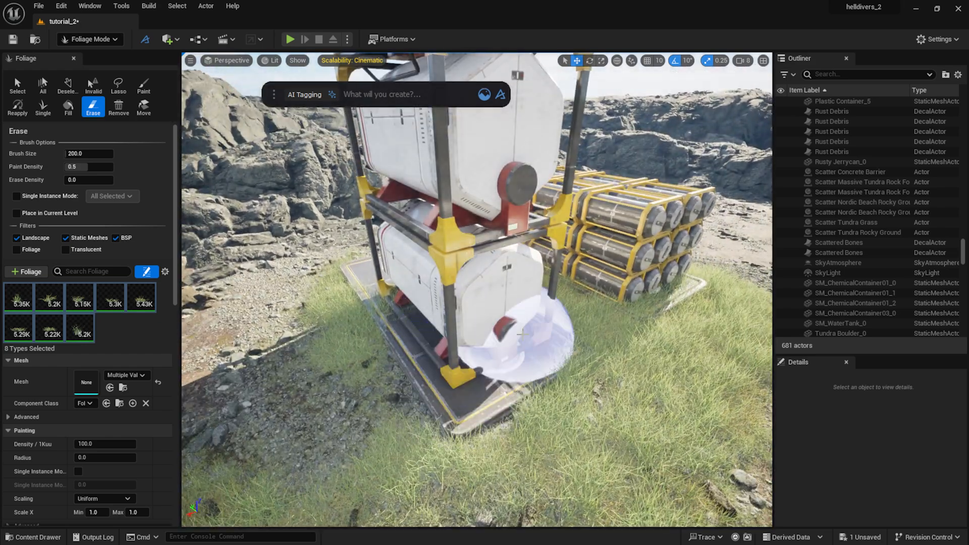
Step: Erase the grass growing through the stacked cylinder rack and its base plate
mouse_move(452, 313)
right_mouse_down()
mouse_move(510, 308)
mouse_move(485, 303)
right_mouse_up()
key("w")
mouse_move(349, 298)
left_mouse_down()
mouse_move(258, 300)
mouse_move(210, 286)
mouse_move(461, 320)
left_mouse_up()
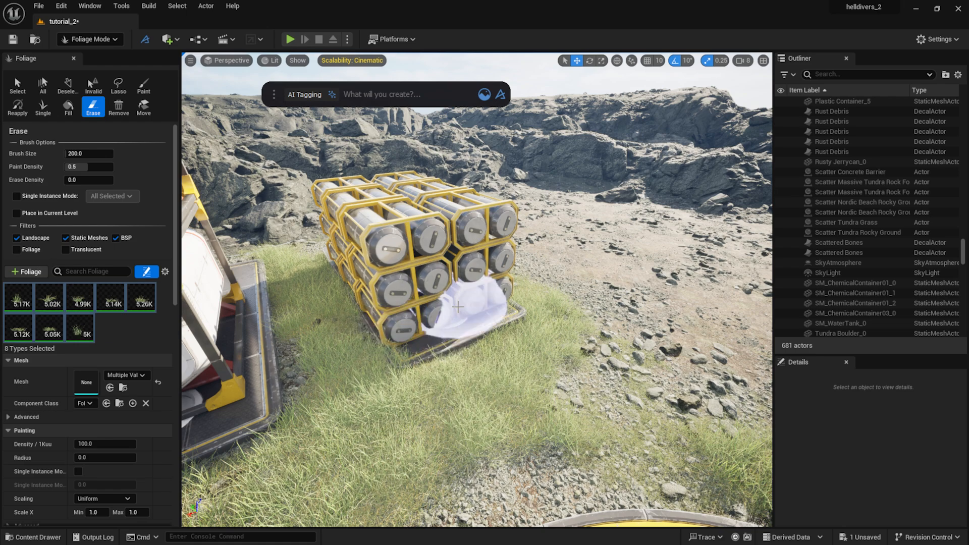
mouse_move(398, 277)
left_mouse_down()
mouse_move(403, 222)
mouse_move(456, 309)
left_mouse_up()
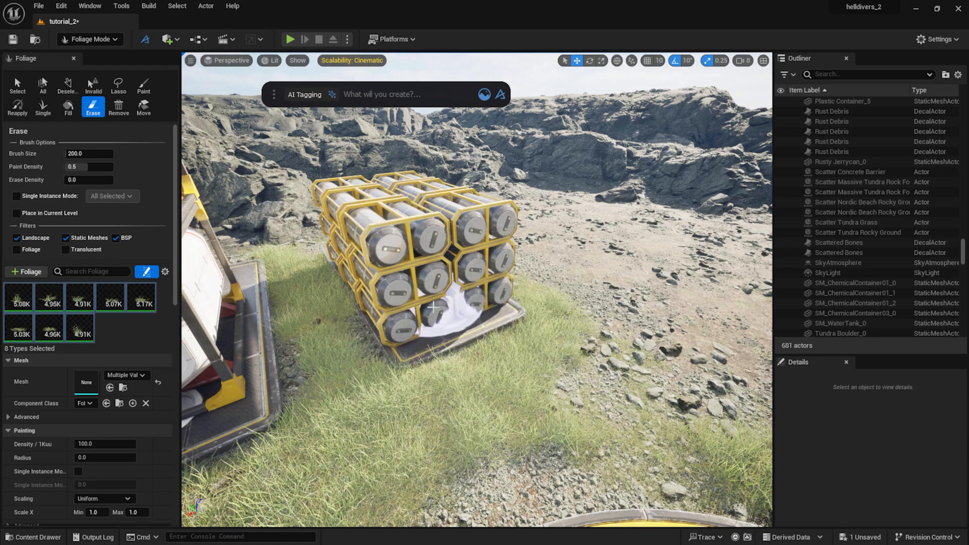
key("d")
mouse_move(456, 309)
right_mouse_down()
mouse_move(369, 276)
mouse_move(273, 257)
right_mouse_up()
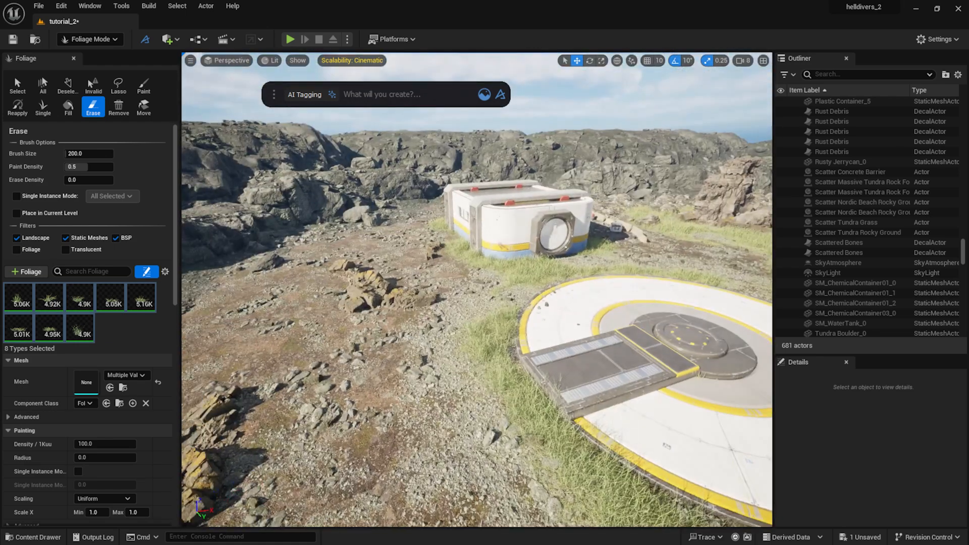
Step: Erase the grass overlapping the rocks around the rock pillars using a brush size of 200
key("w")
right_click_drag(364, 283, 387, 318)
key("d")
key("w")
key("w")
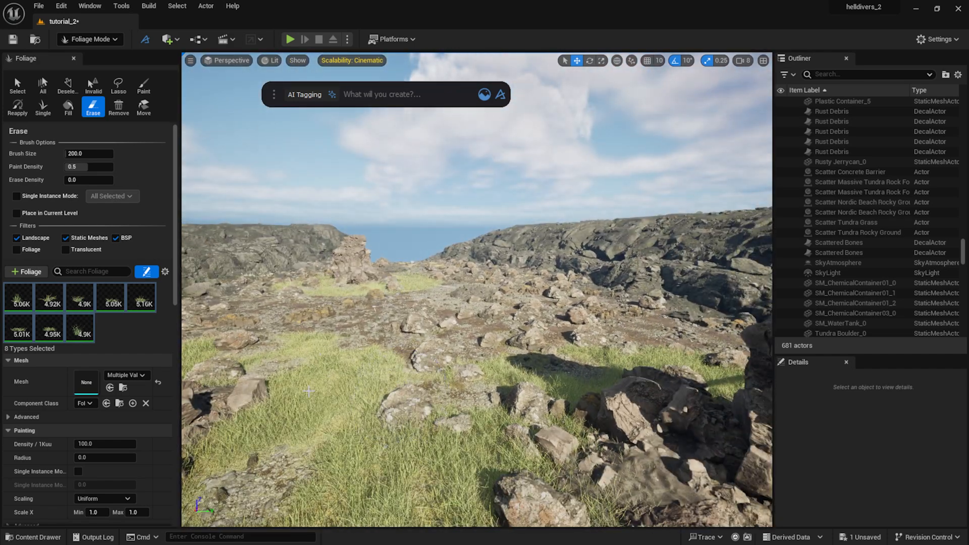
mouse_move(644, 430)
right_mouse_down()
mouse_move(792, 485)
mouse_move(803, 479)
right_mouse_up()
key("s")
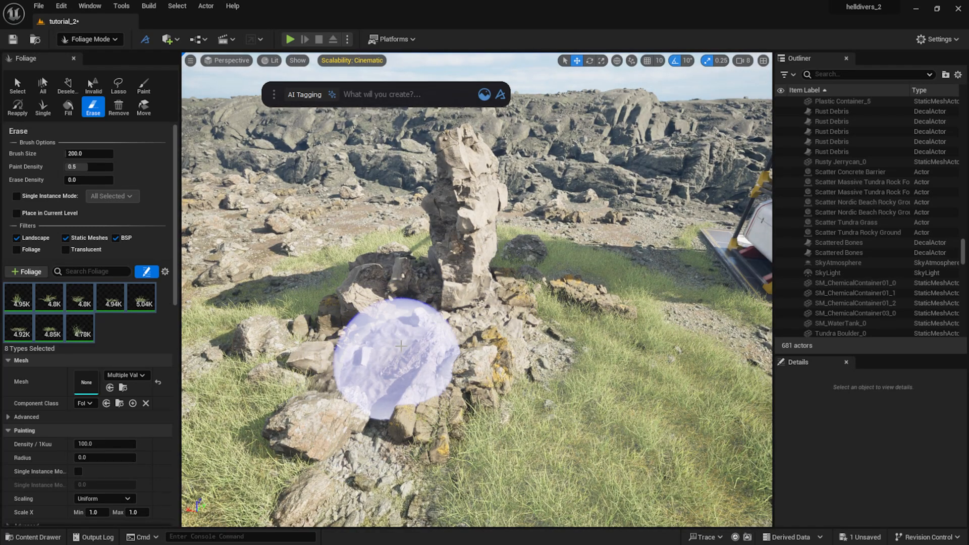
key("w")
mouse_move(429, 304)
right_mouse_down()
mouse_move(429, 259)
mouse_move(411, 259)
right_mouse_up()
key("w")
Step: Switch to selection mode and lower the boulder in the grass beside the concrete barriers slightly
left_click(109, 40)
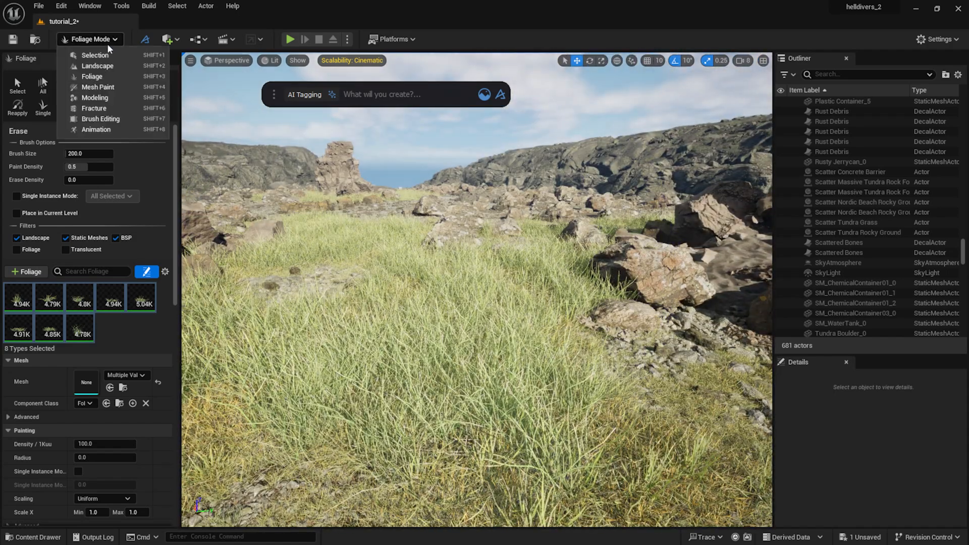
left_click(111, 59)
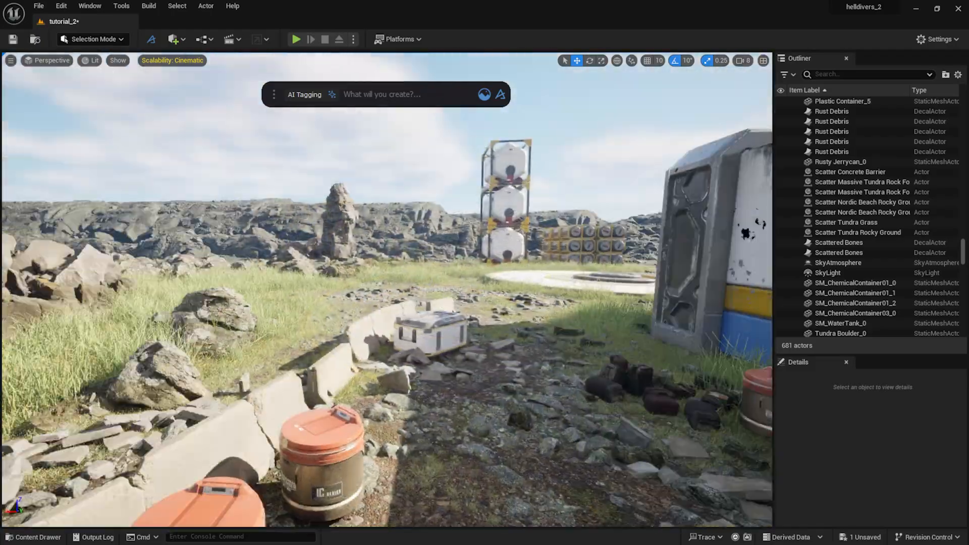
right_click_drag(307, 256, 307, 256)
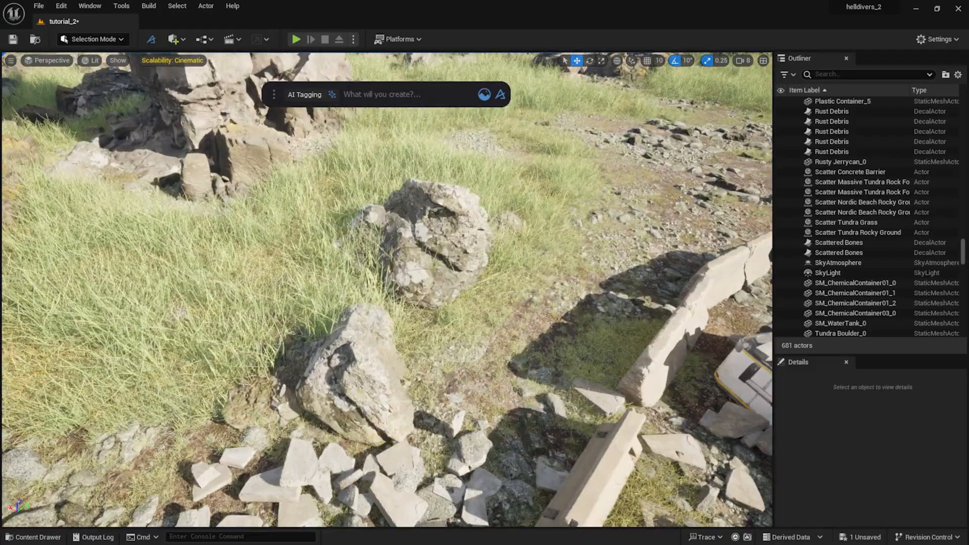
left_click(444, 222)
left_click_drag(396, 267, 395, 271)
Step: Return to foliage mode, select all eight tundra grass types and set the erase brush size to 50
left_click(121, 39)
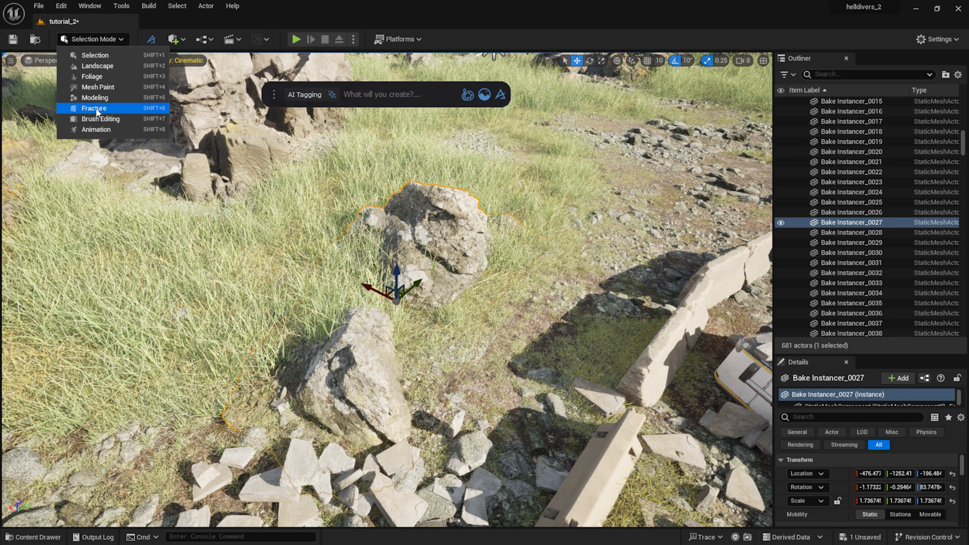
left_click(101, 78)
left_click(18, 302)
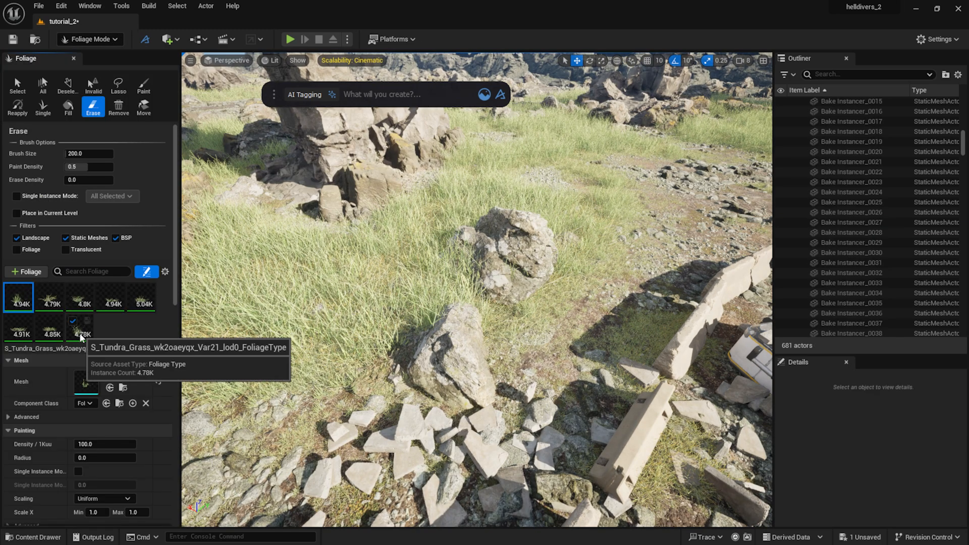
left_click(80, 329, "shift")
left_click(94, 156)
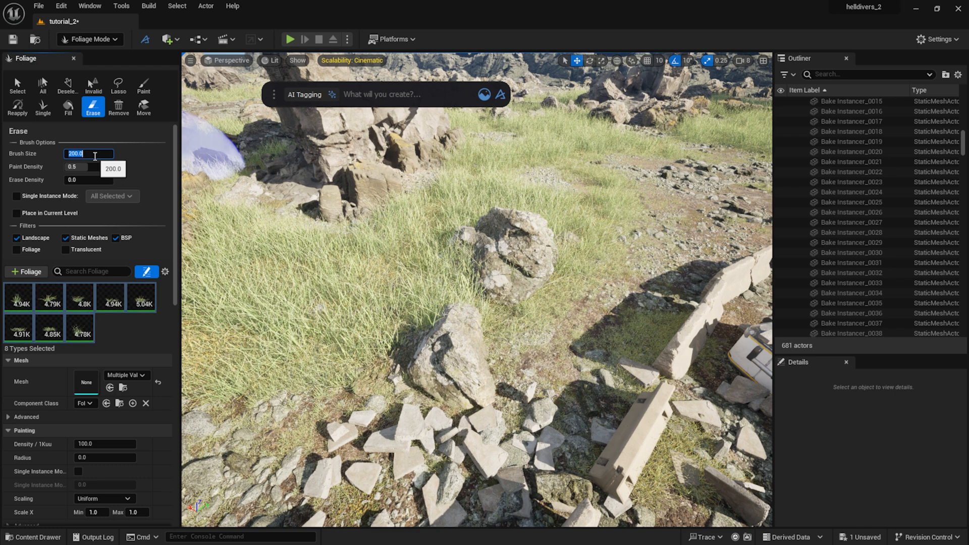
type("50")
key("Return")
Step: Erase the grass growing over and around the larger boulder near the barriers
right_click_drag(313, 222, 272, 233)
right_click_drag(479, 361, 446, 374)
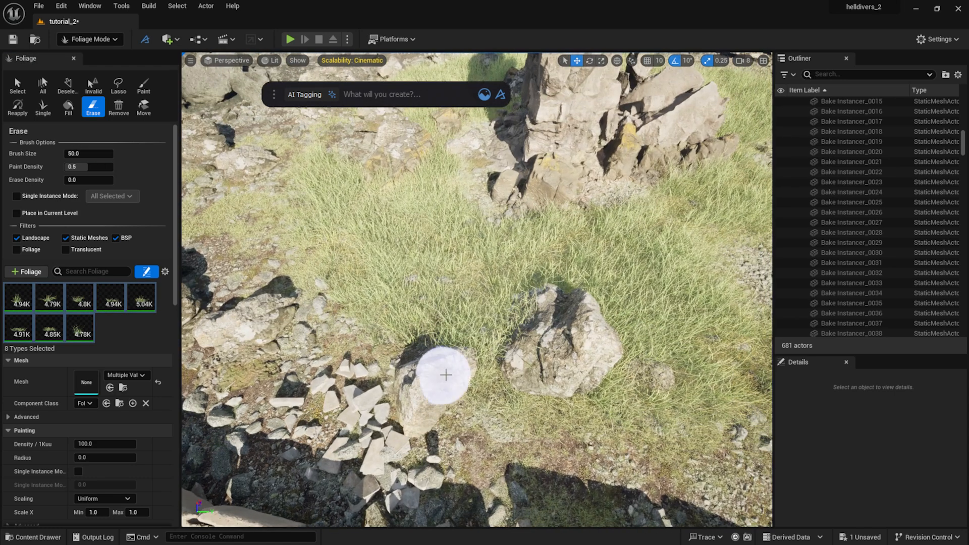
mouse_move(518, 384)
left_mouse_down()
mouse_move(582, 362)
mouse_move(552, 305)
mouse_move(560, 288)
mouse_move(536, 343)
mouse_move(559, 317)
mouse_move(607, 333)
left_mouse_up()
Step: Set the erase brush size to 100 and clear more grass along the ground around the boulders
left_click(88, 153)
type("100")
key("Return")
mouse_move(607, 333)
right_mouse_down()
mouse_move(555, 273)
mouse_move(606, 258)
right_mouse_up()
left_click_drag(323, 423, 525, 438)
mouse_move(525, 438)
right_mouse_down()
mouse_move(707, 434)
mouse_move(666, 425)
right_mouse_up()
key("s")
scroll(707, 435, "down", 1)
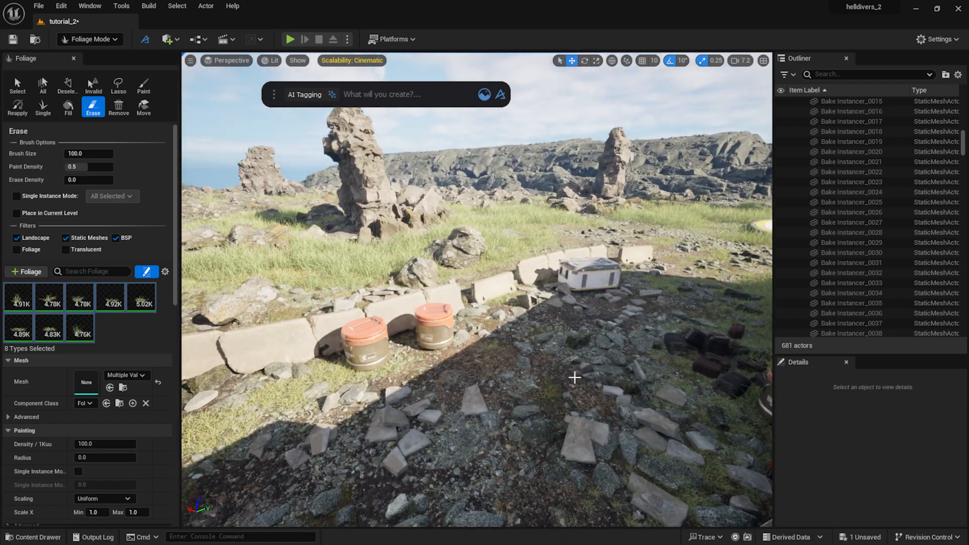
right_click_drag(574, 377, 638, 371)
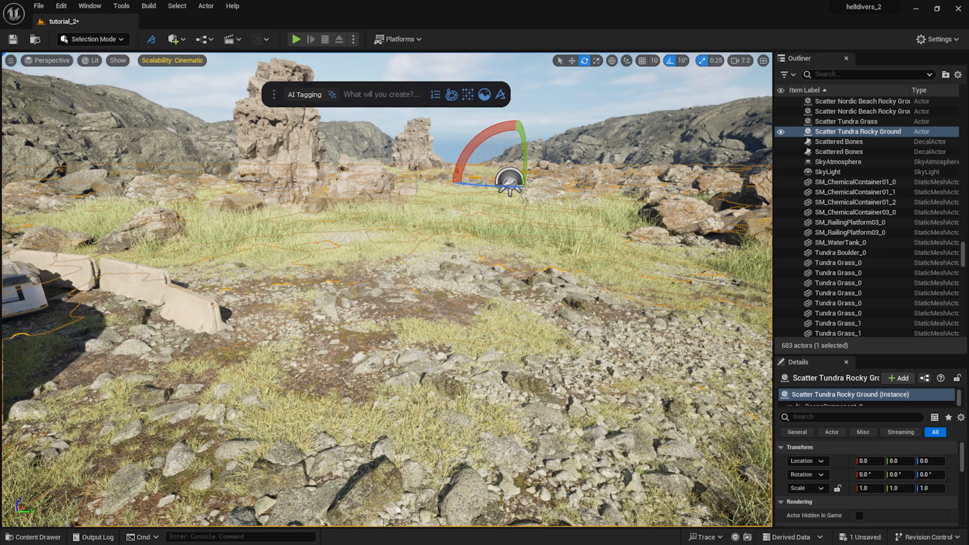
Step: Bake the selected Scatter Tundra Rocky Ground instances into individual meshes with the Bake Instances tool
type("bak")
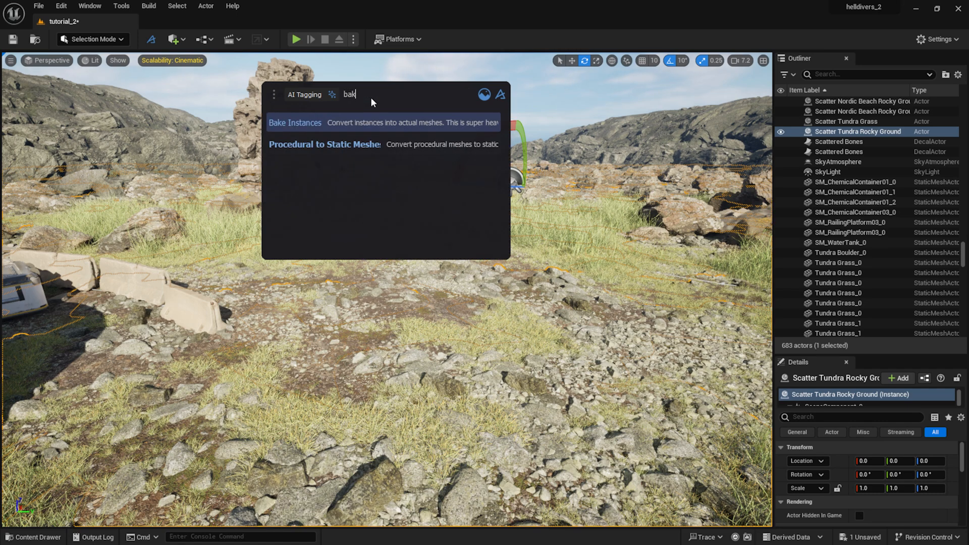
type("e")
left_click(373, 120)
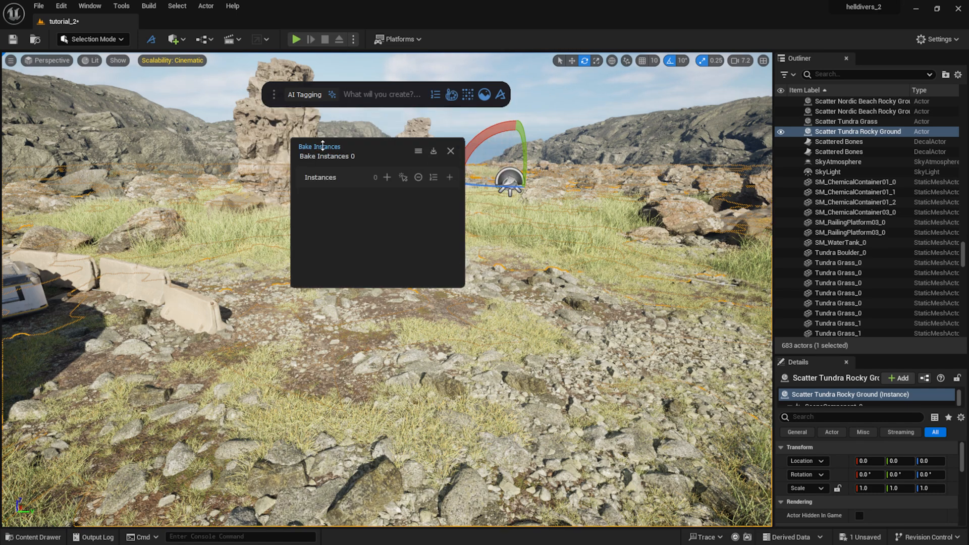
left_click(387, 177)
left_click(450, 151)
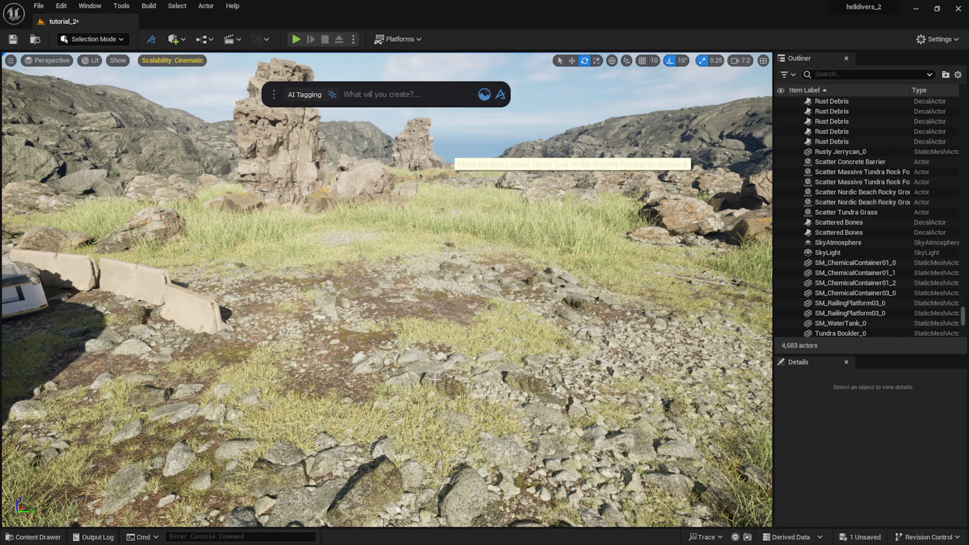
Step: Select a baked rock patch in the foreground and rotate it
right_click_drag(435, 379, 328, 425)
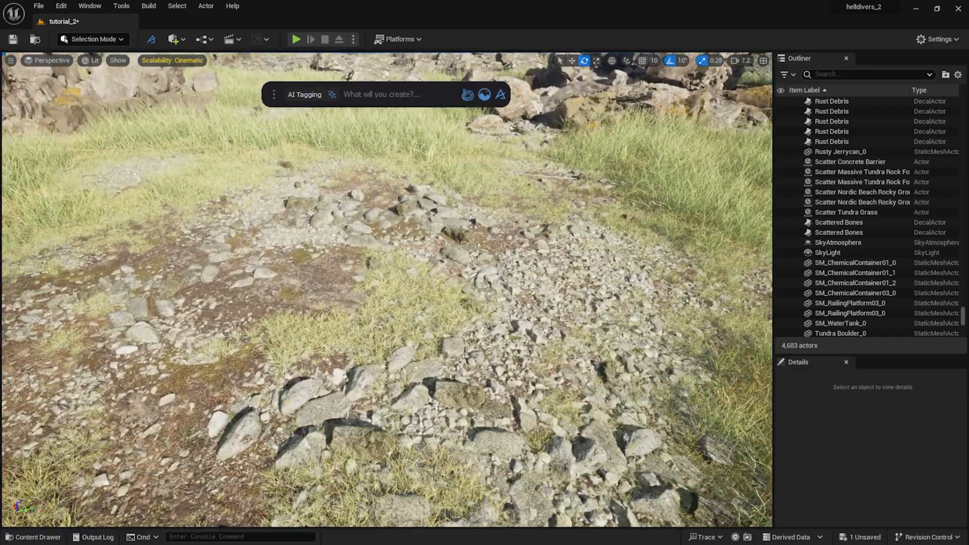
left_click(336, 447)
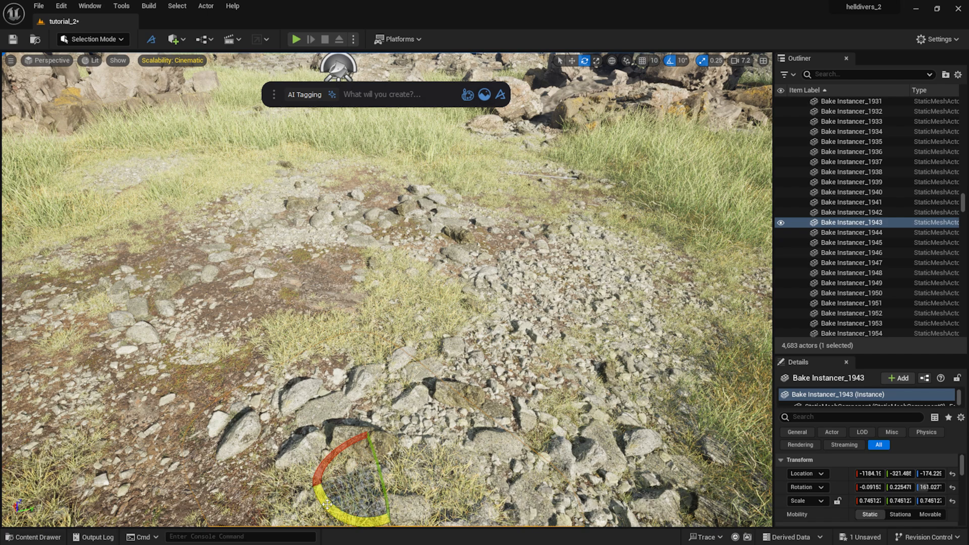
left_click_drag(328, 504, 372, 418)
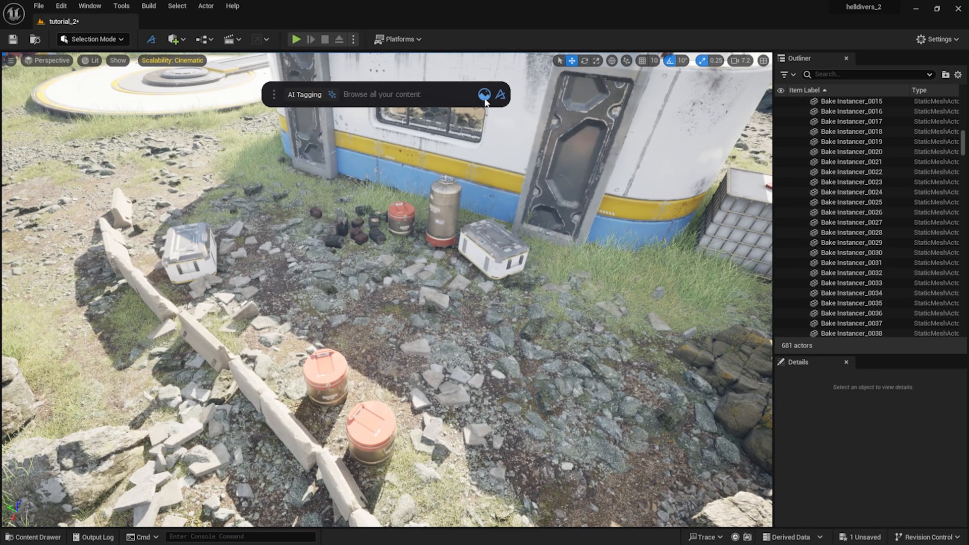
Step: Open the asset browser, switch its source to Current Project and search for "platform"
key("ctrl+space")
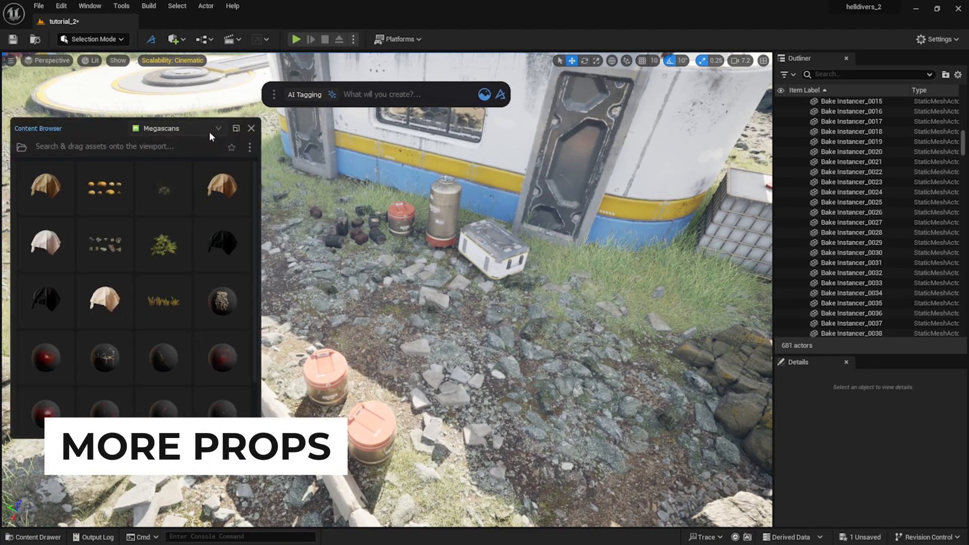
left_click(209, 131)
left_click(184, 202)
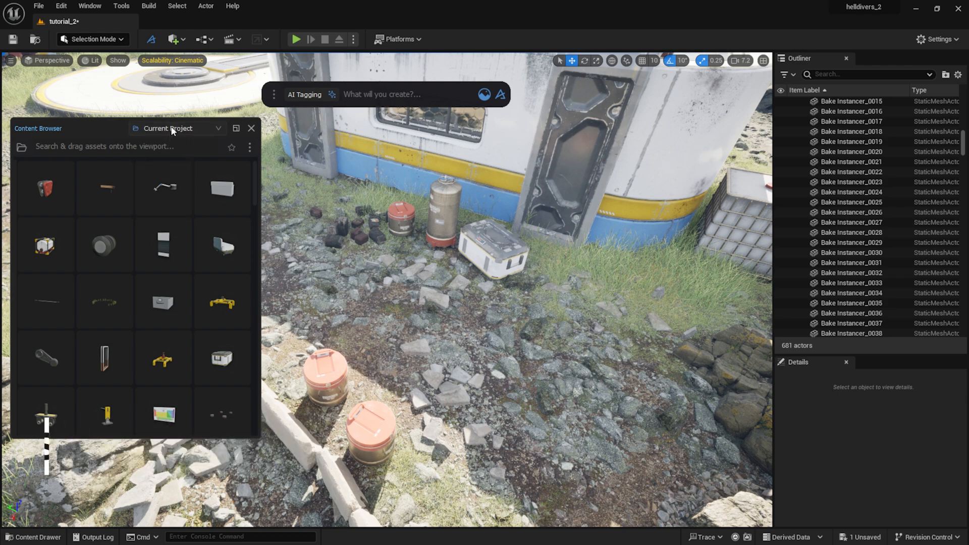
left_click(168, 148)
type("platform")
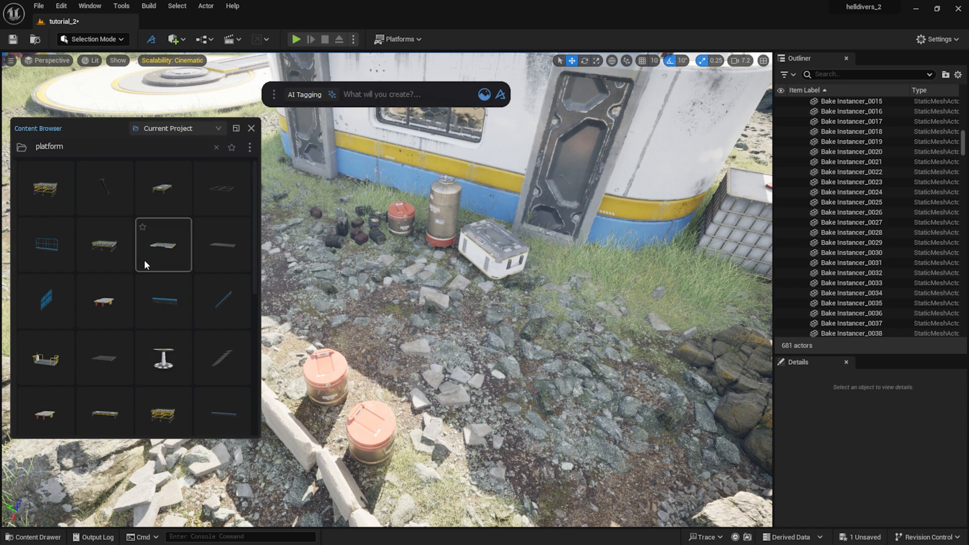
Step: Place a flat railing platform on the ground between the barriers and the building and rotate it
left_click_drag(113, 353, 381, 343)
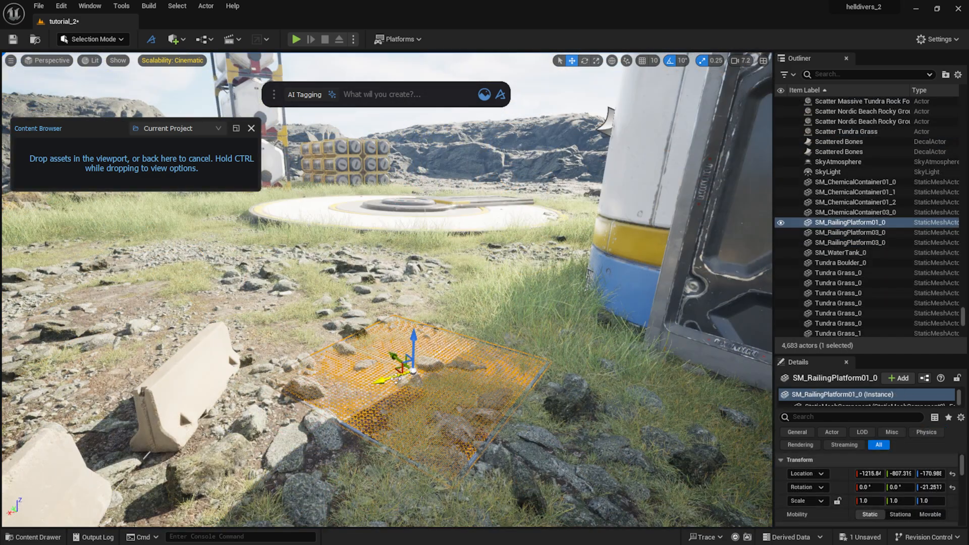
key("e")
left_click_drag(396, 398, 456, 366)
Step: Move the baked rock patches covering the railing platform aside
left_click(468, 365)
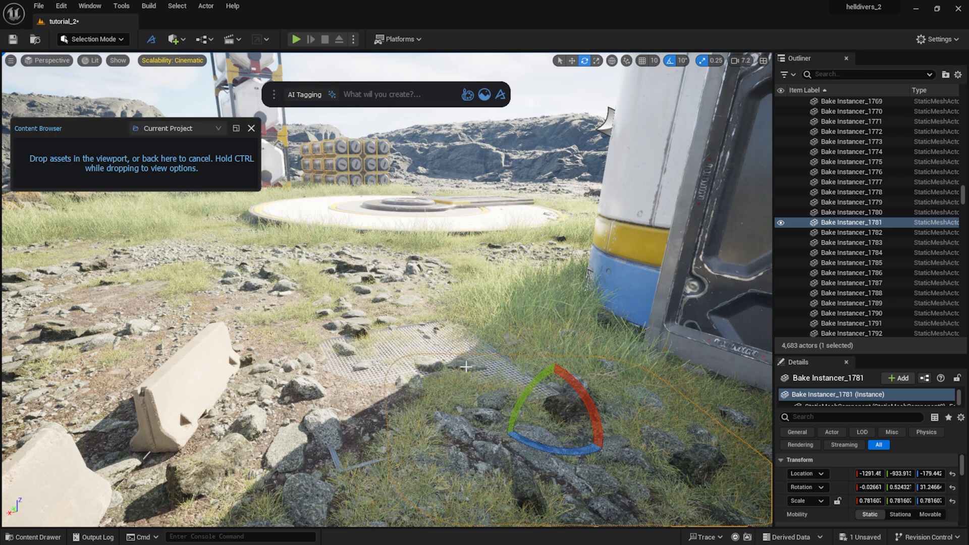
scroll(499, 406, "down", 4)
key("w")
left_click_drag(497, 401, 569, 388)
left_click_drag(589, 356, 519, 324)
Step: Delete the baked rock patch at the railing platform's far edge and nudge the platform slightly
left_click(365, 352)
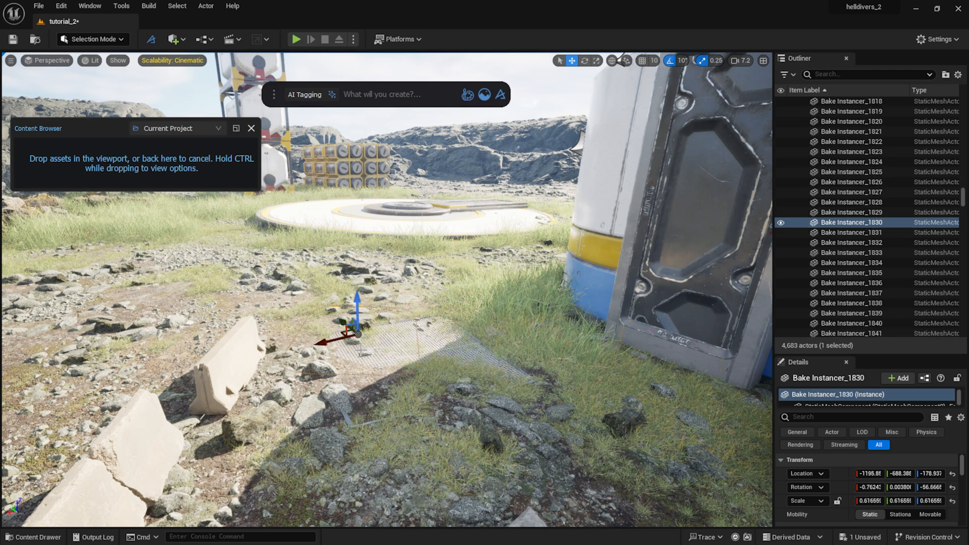
key("Delete")
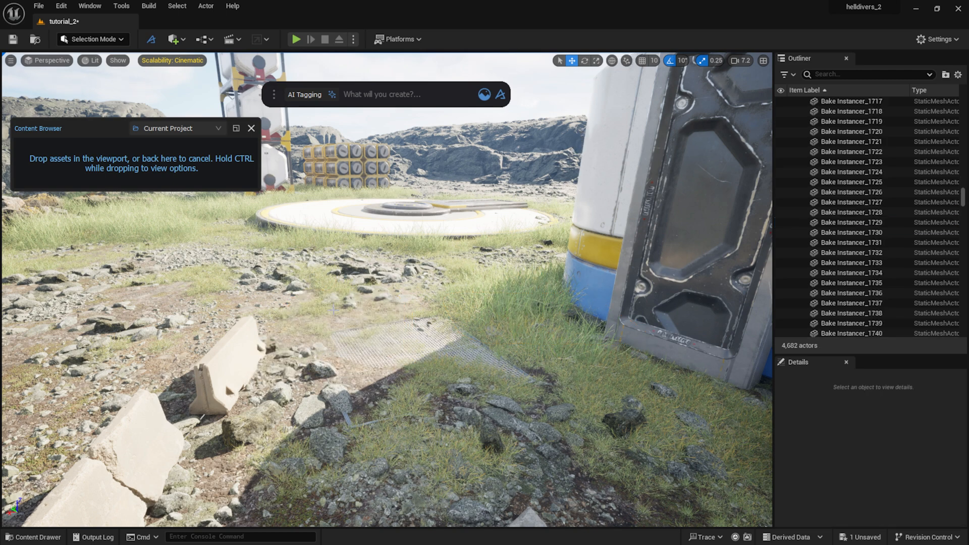
left_click(393, 352)
mouse_move(394, 353)
left_mouse_down()
mouse_move(387, 342)
mouse_move(375, 354)
left_mouse_up()
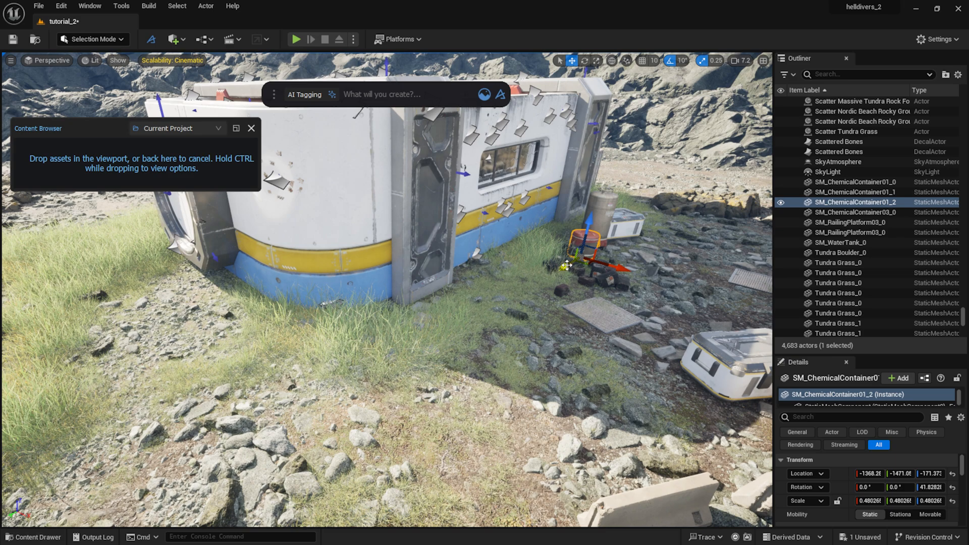
Step: Duplicate the orange chemical container twice beside the building's round door and rotate the second copy to about -88° around Z
left_click_drag(566, 265, 193, 324, "alt")
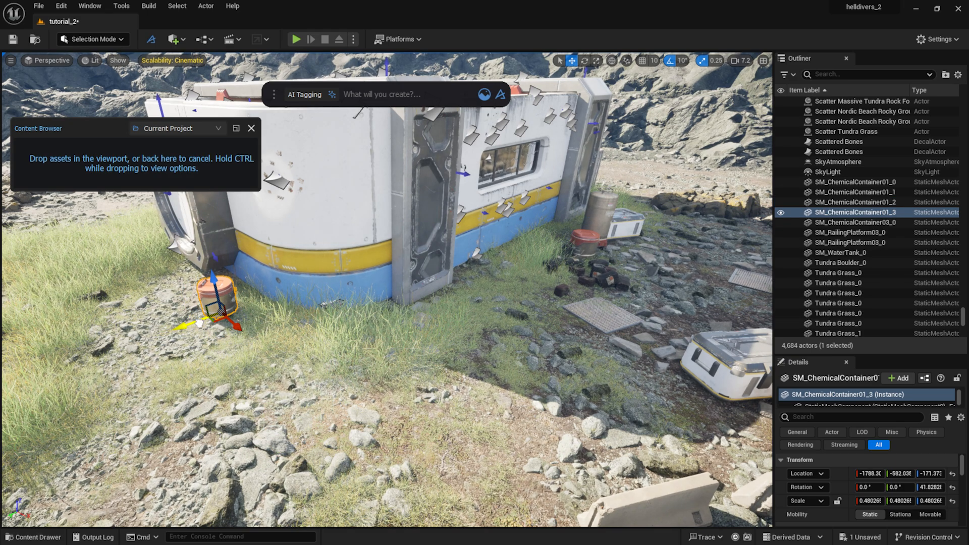
right_click_drag(192, 324, 240, 322)
left_click_drag(295, 350, 336, 403, "alt")
key("e")
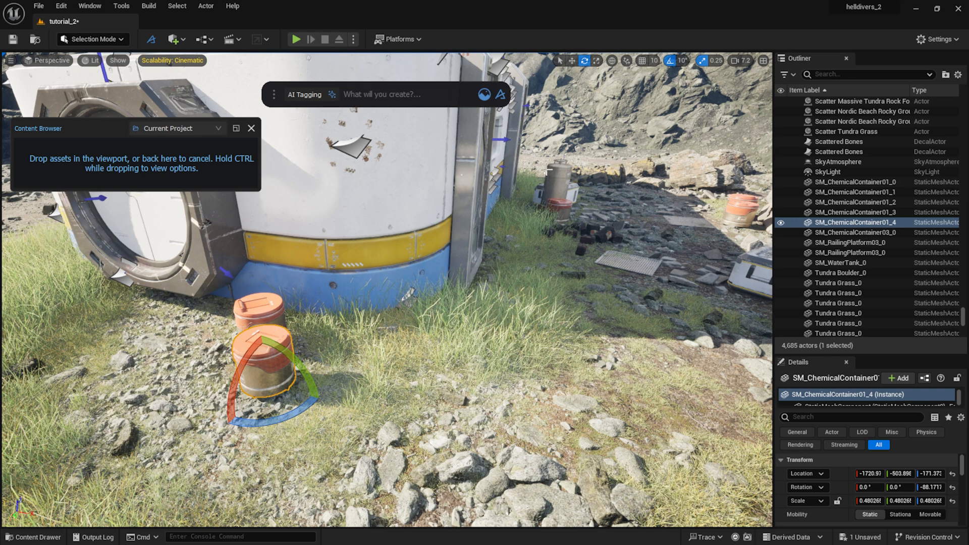
Step: Duplicate the tall chemical container by the building and place the copy next to the two orange containers
left_click(555, 182)
key("w")
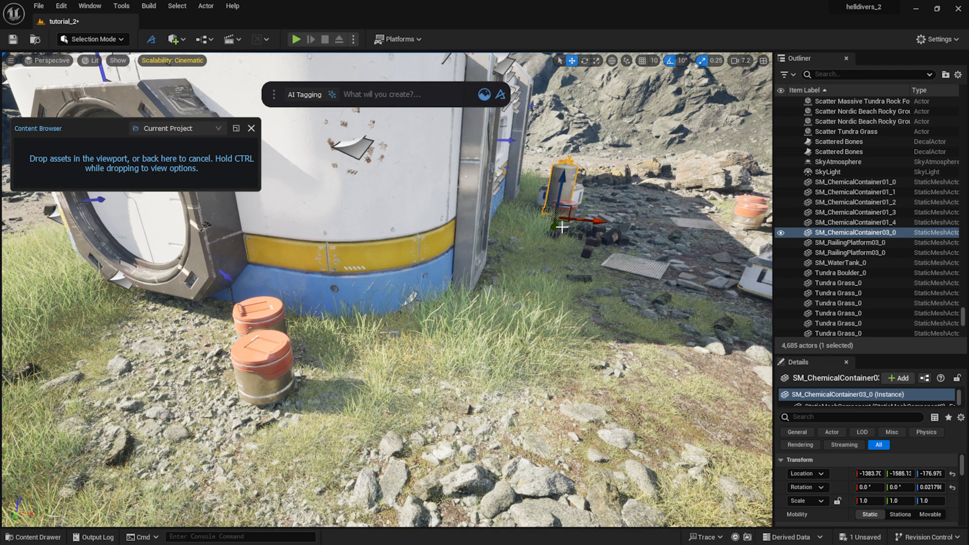
left_click_drag(549, 223, 229, 372, "alt")
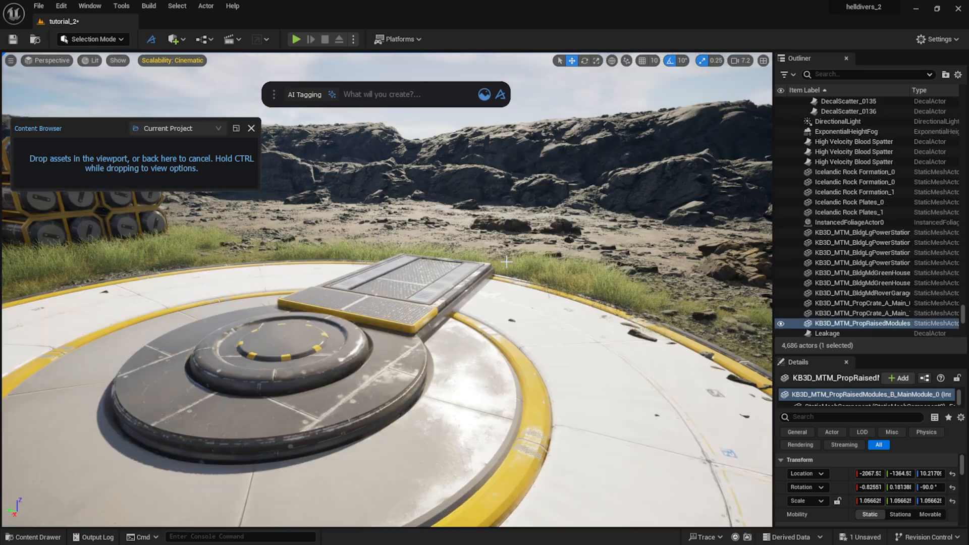
Step: Keep Current Project as the asset source, clear the "platform" search and show the content folder tree
left_click_drag(104, 139, 117, 137)
left_click(190, 128)
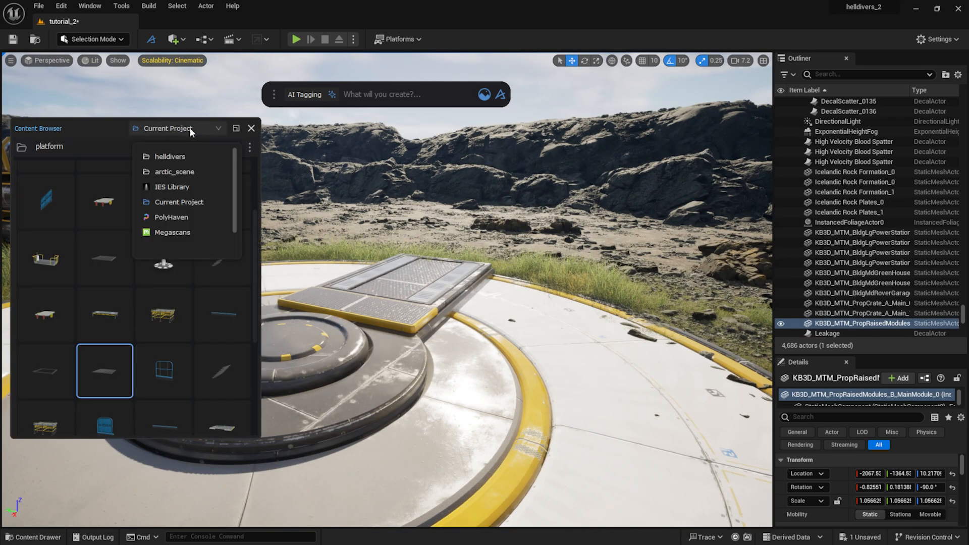
left_click(175, 203)
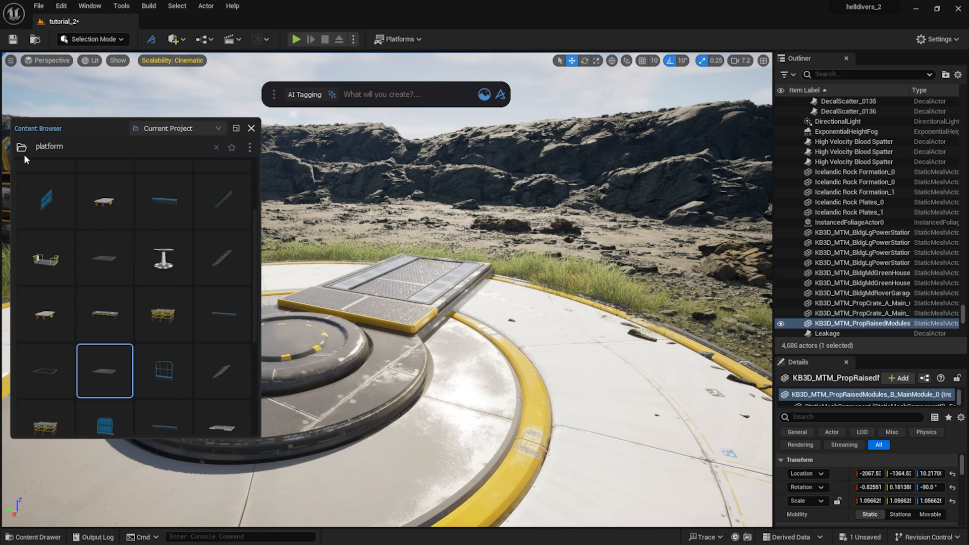
left_click(216, 147)
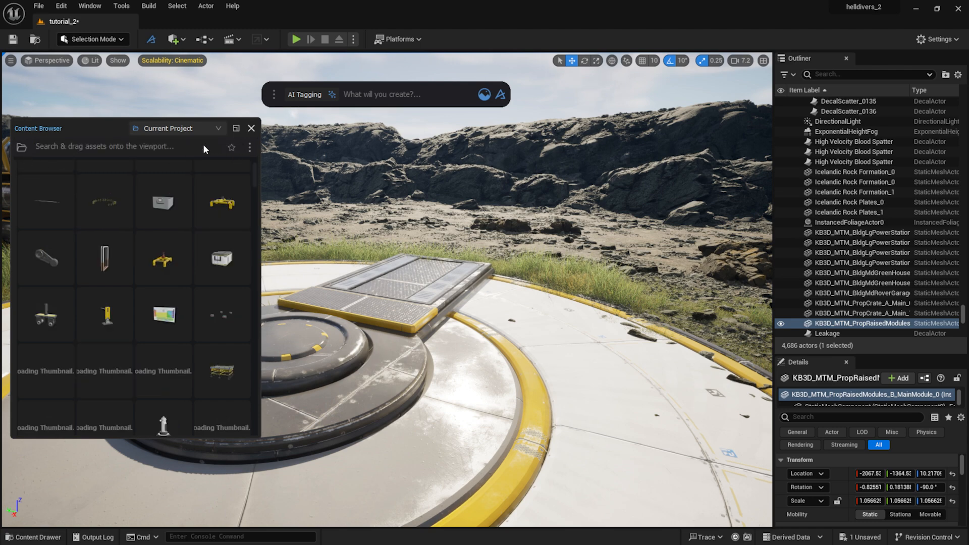
left_click(21, 147)
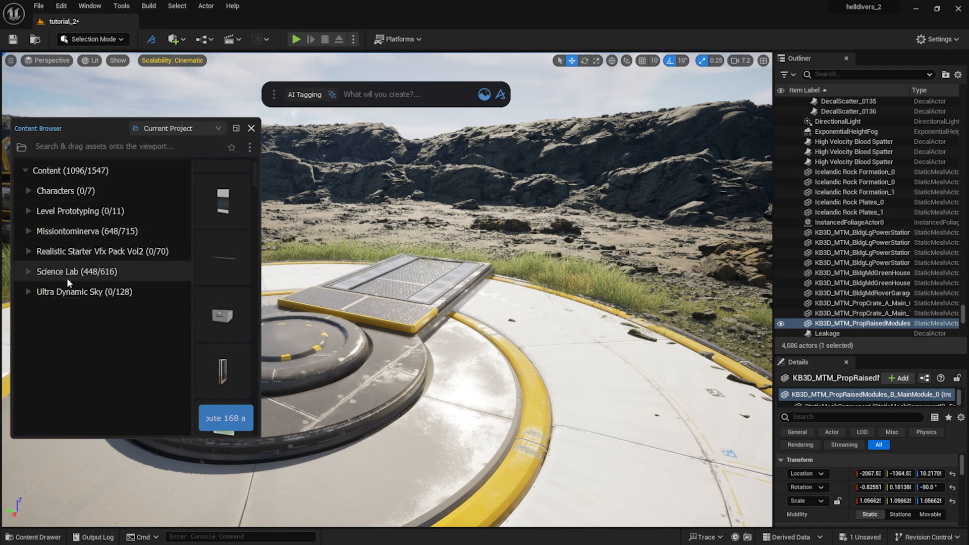
Step: Widen the asset browser, move it clear of the landing pad, and expand the Science Lab and Meshes folders
left_click_drag(260, 281, 460, 268)
left_click_drag(197, 128, 723, 112)
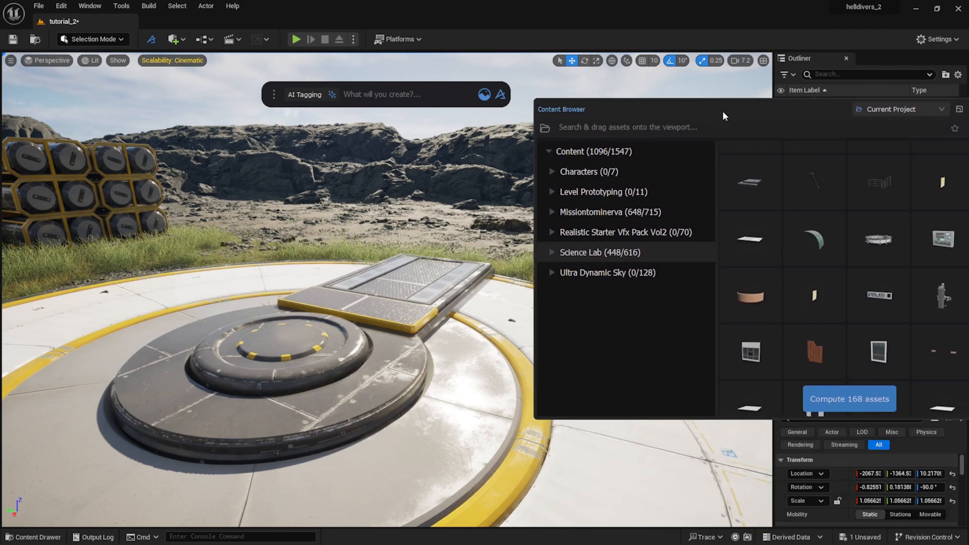
left_click(549, 251)
left_click(557, 293)
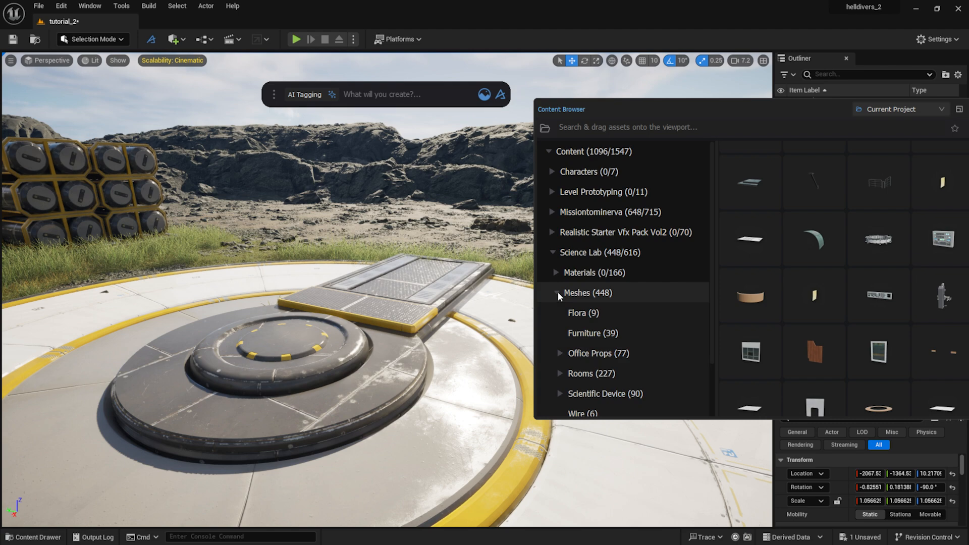
Step: Place the orange server box from the Scientific Device meshes on the landing pad's raised rectangular platform
scroll(557, 292, "down", 3)
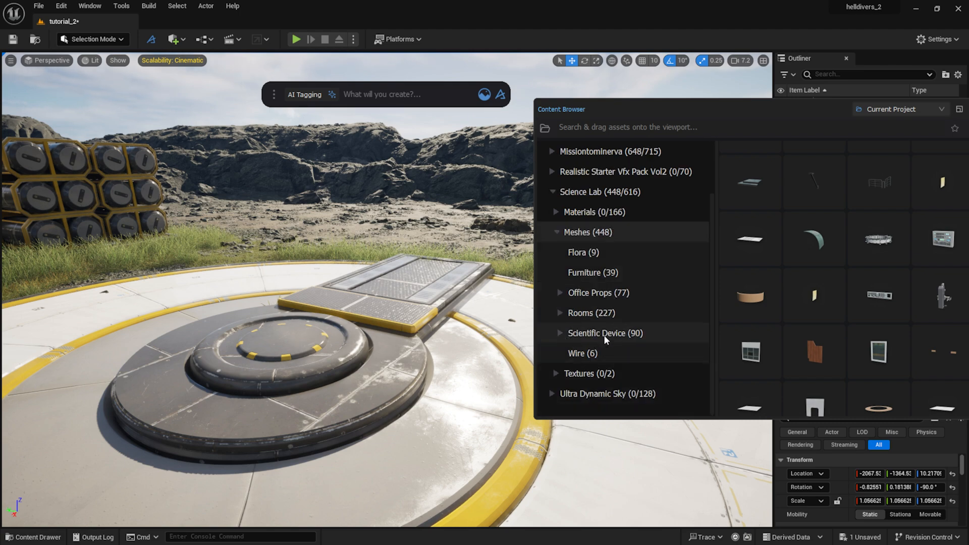
left_click(606, 334)
left_click_drag(815, 351, 653, 303)
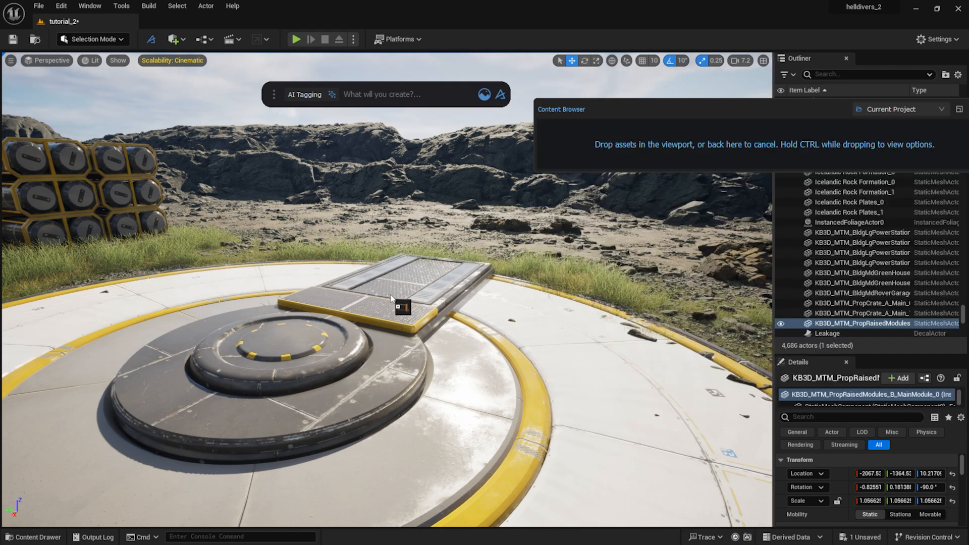
left_click_drag(391, 298, 423, 239)
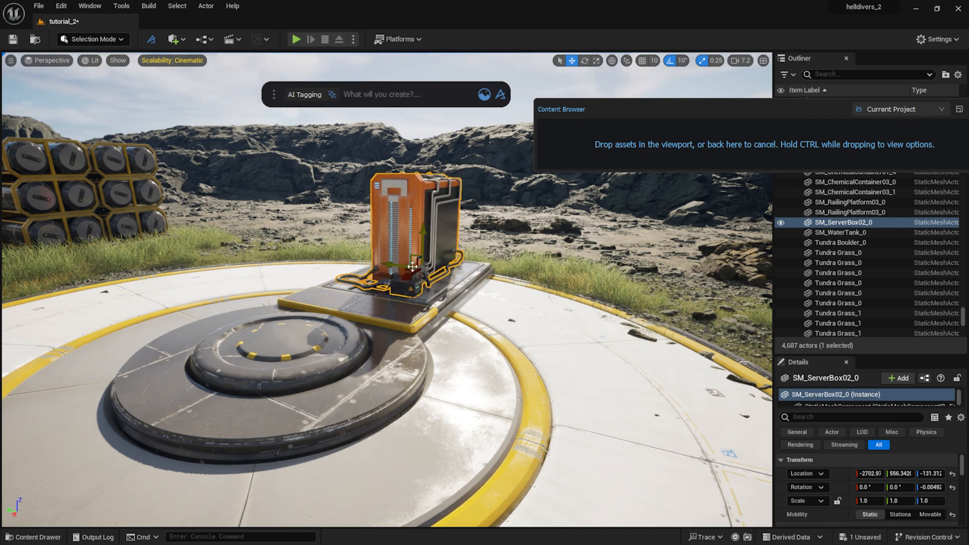
left_click_drag(413, 273, 409, 277)
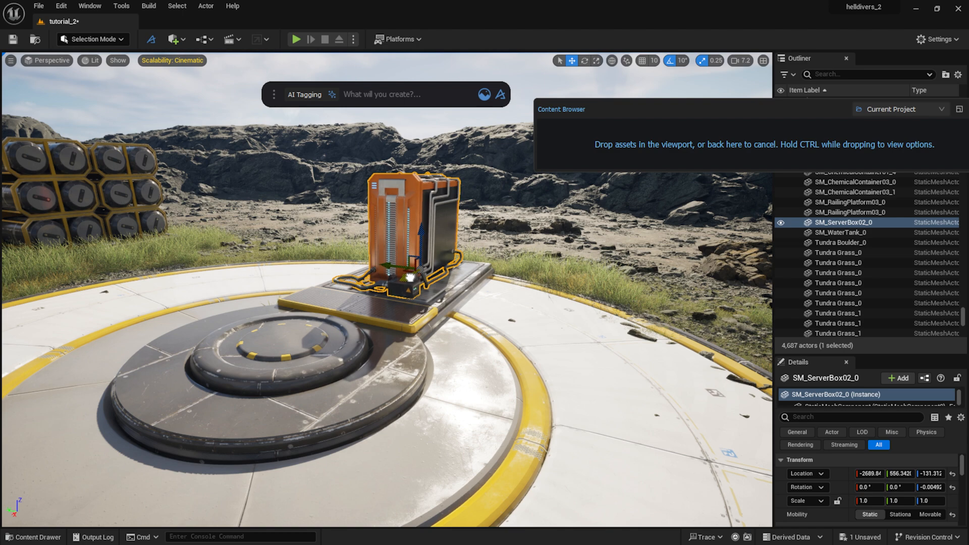
Step: Find the tall metal chemical container among the Scientific Device meshes and place it on the landing pad beside the orange server box
mouse_move(643, 143)
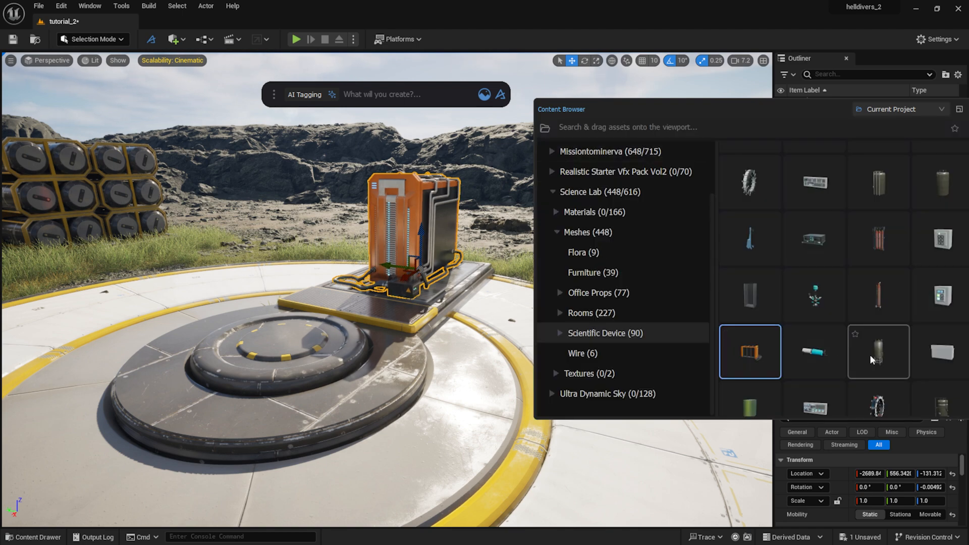
scroll(798, 290, "down", 3)
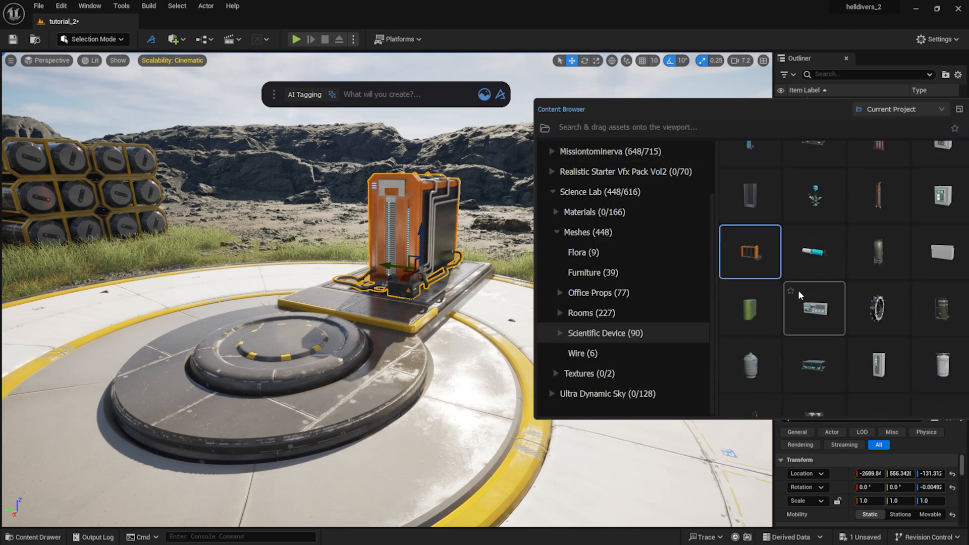
scroll(798, 290, "down", 5)
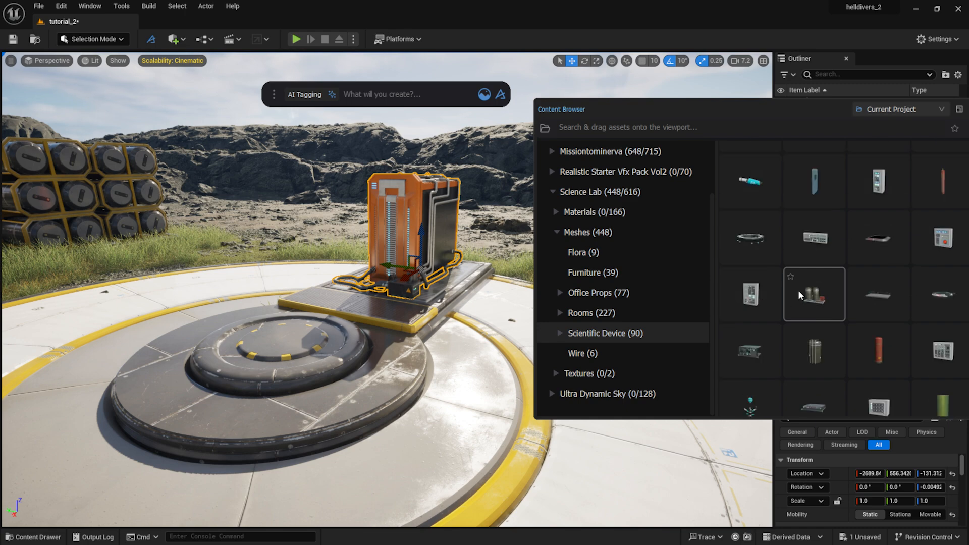
scroll(798, 290, "down", 5)
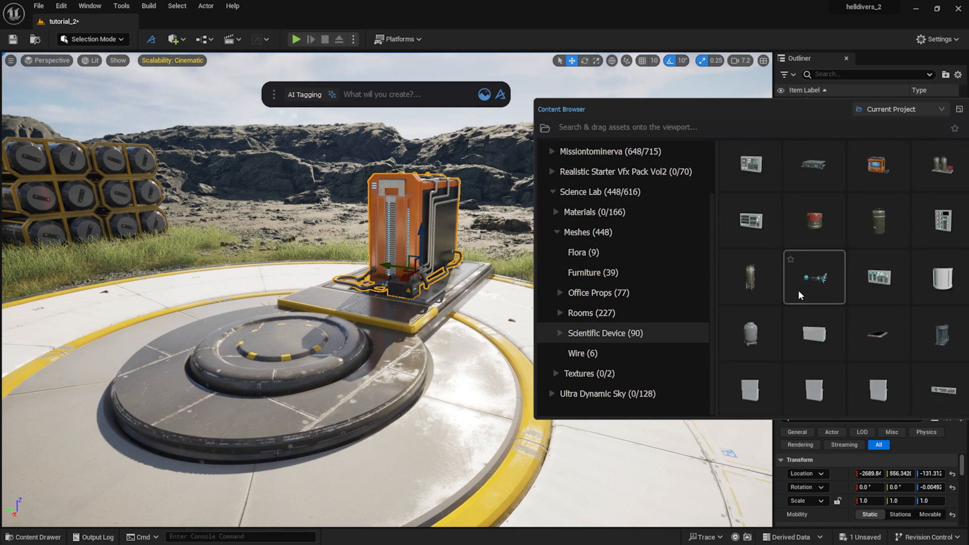
scroll(851, 289, "up", 1)
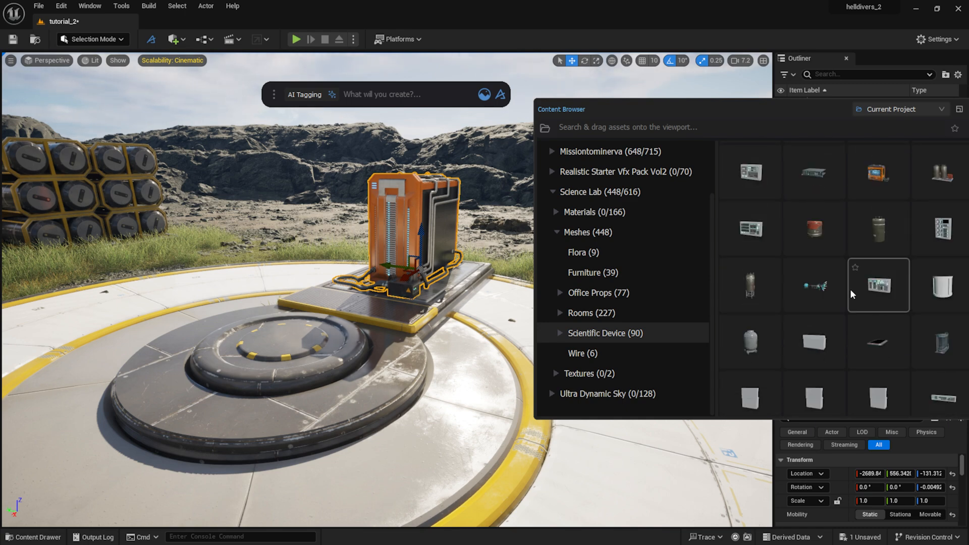
left_click_drag(871, 241, 316, 127)
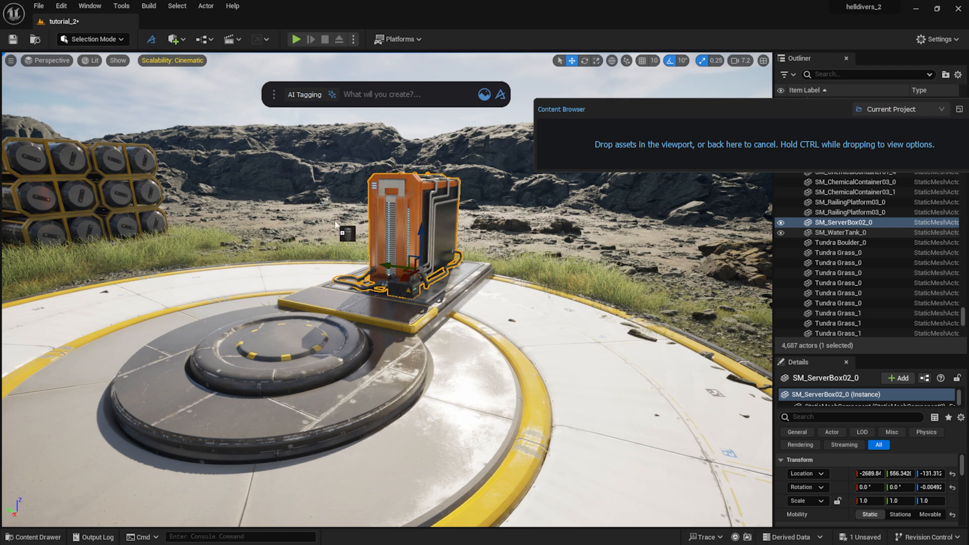
left_click_drag(338, 246, 312, 236)
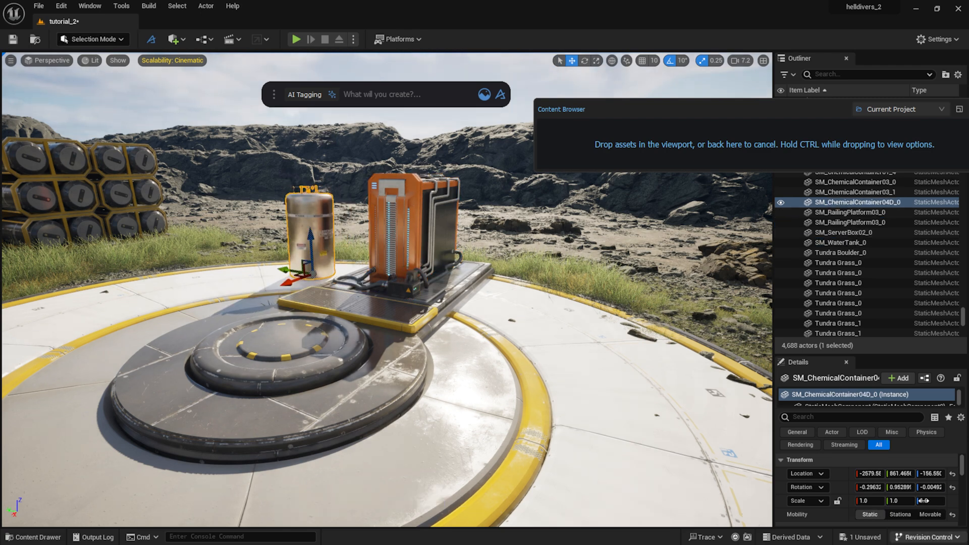
Step: Level the tall metal container by setting its X and Y rotation to 0
left_click(900, 487)
type("0")
key("Return")
left_click(866, 487)
type("0")
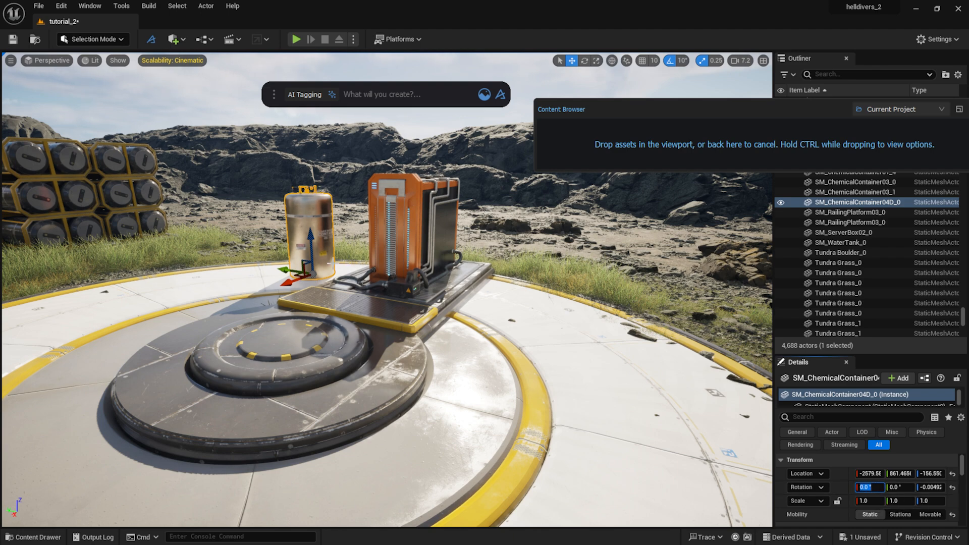
Step: Place the small footed chemical container on the opposite side of the server box and set its X and Y rotation to 0
left_click_drag(526, 160, 698, 170)
left_click_drag(768, 346, 500, 301)
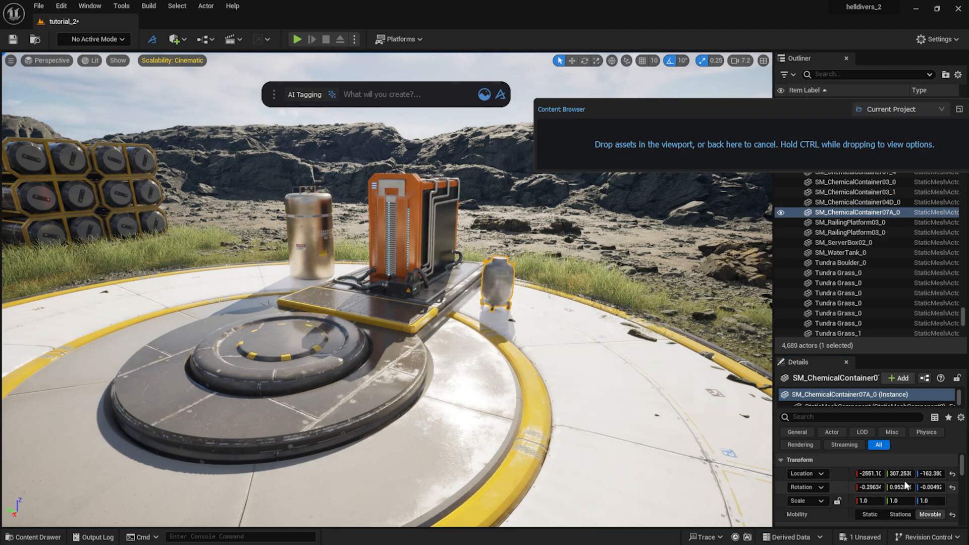
left_click(868, 487)
type("0")
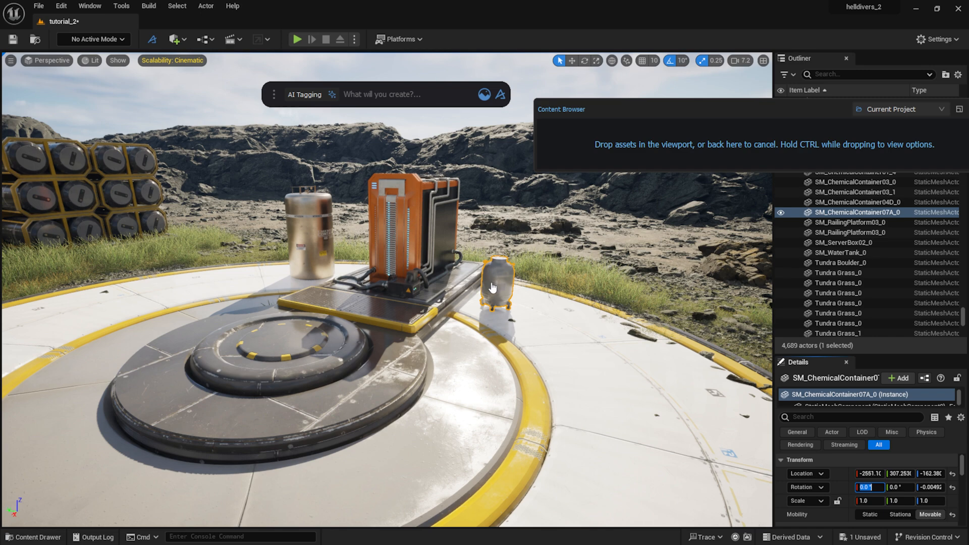
key("Escape")
key("Escape")
left_click(499, 289)
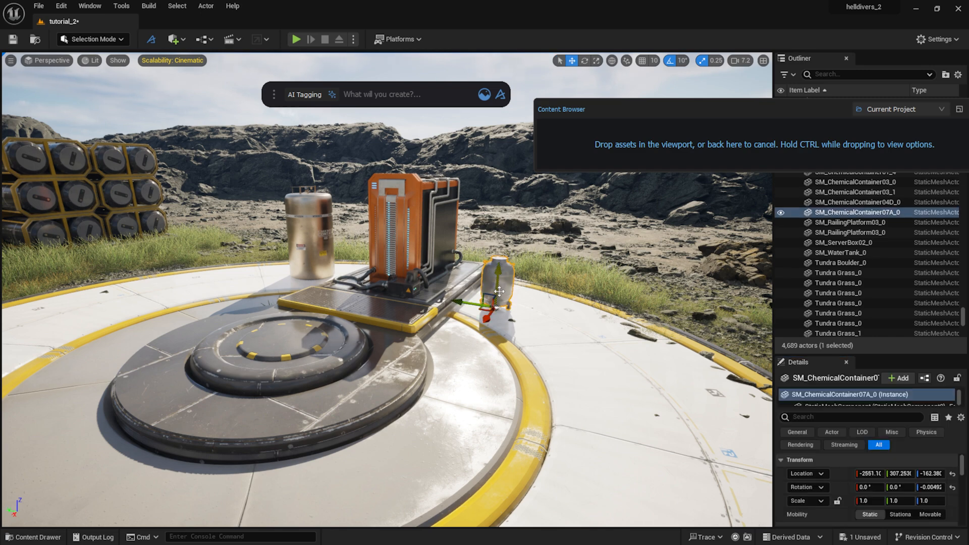
Step: Duplicate the small footed container, place the copy beside it on the pad and rotate it to about -20° around Z
left_click_drag(466, 303, 547, 317, "alt")
key("e")
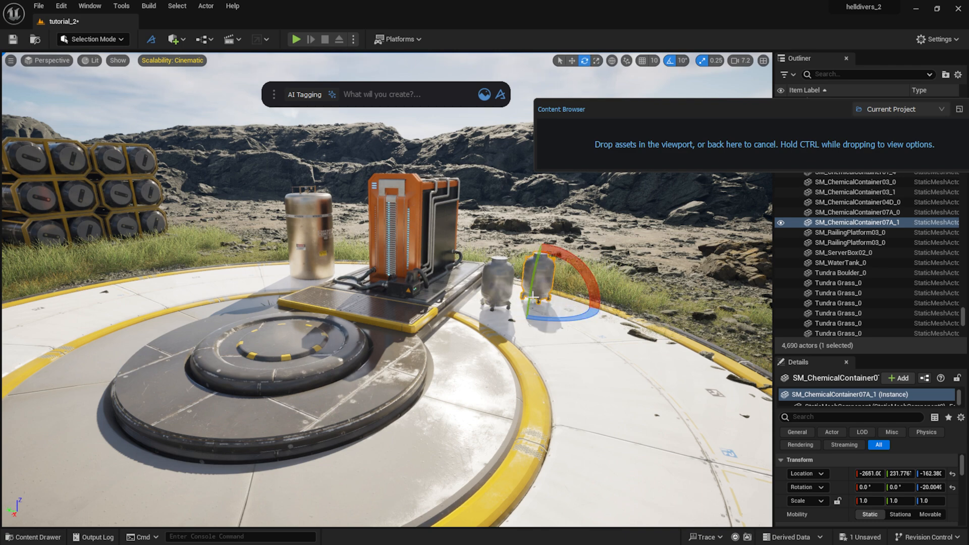
left_click(546, 318)
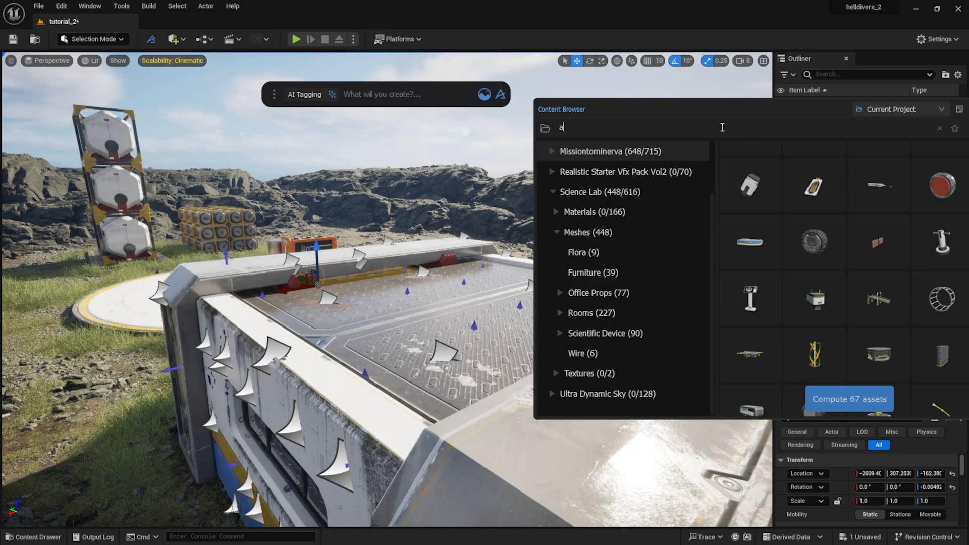
Step: Search the project assets for "antenna" and check the asset details and tags of the dish antenna
type("nte")
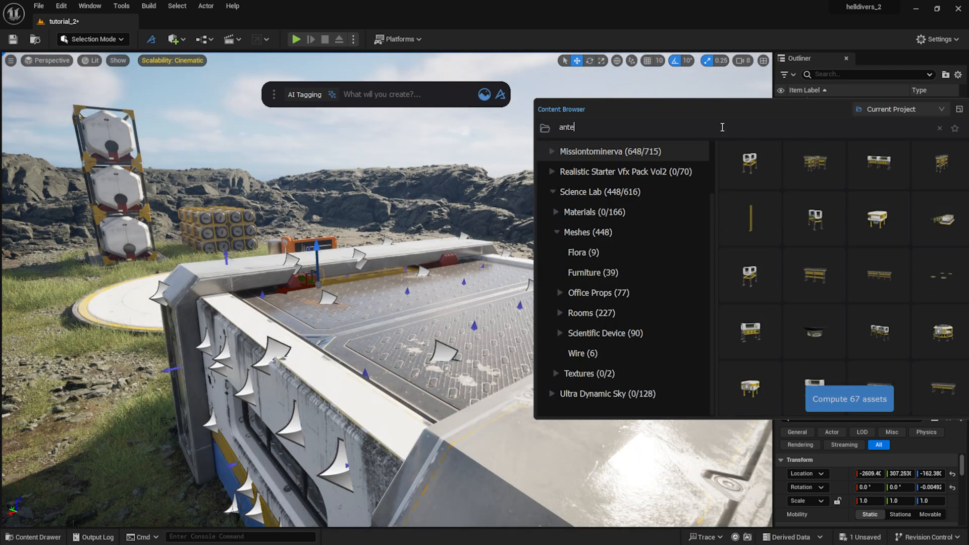
type("na")
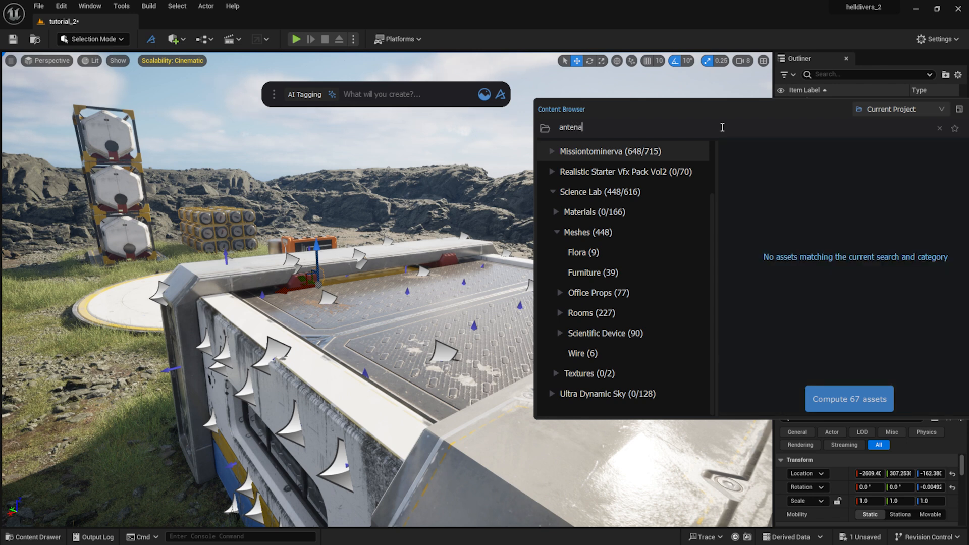
key("BackSpace")
type("na")
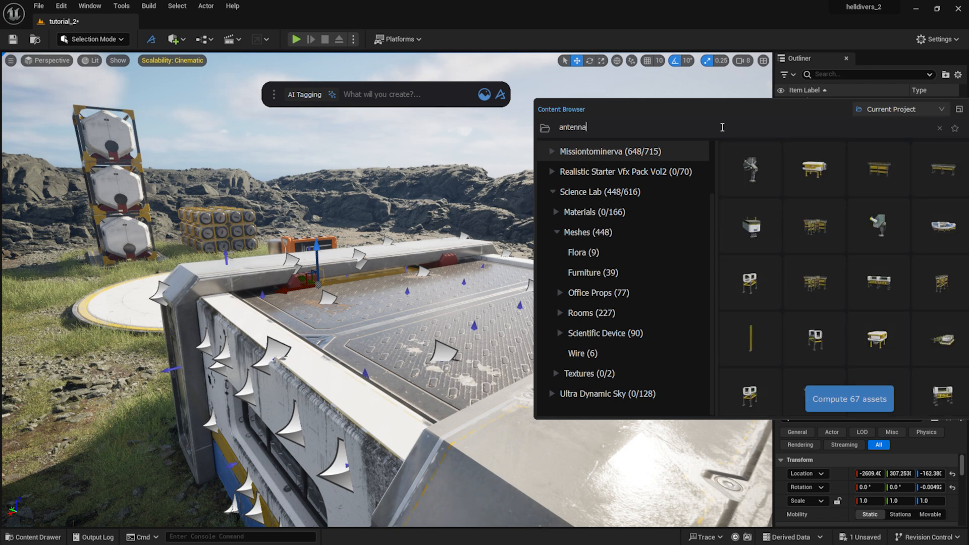
right_click(757, 166)
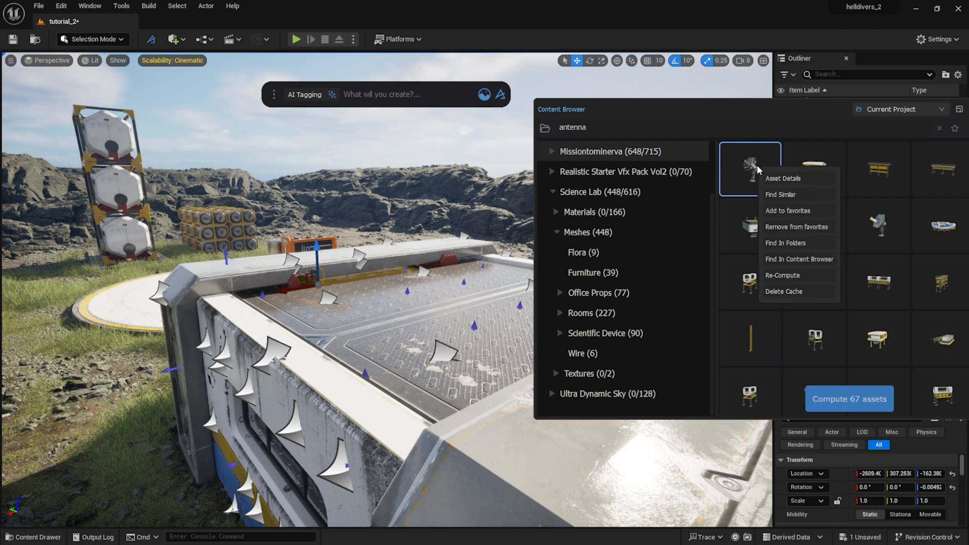
left_click(774, 182)
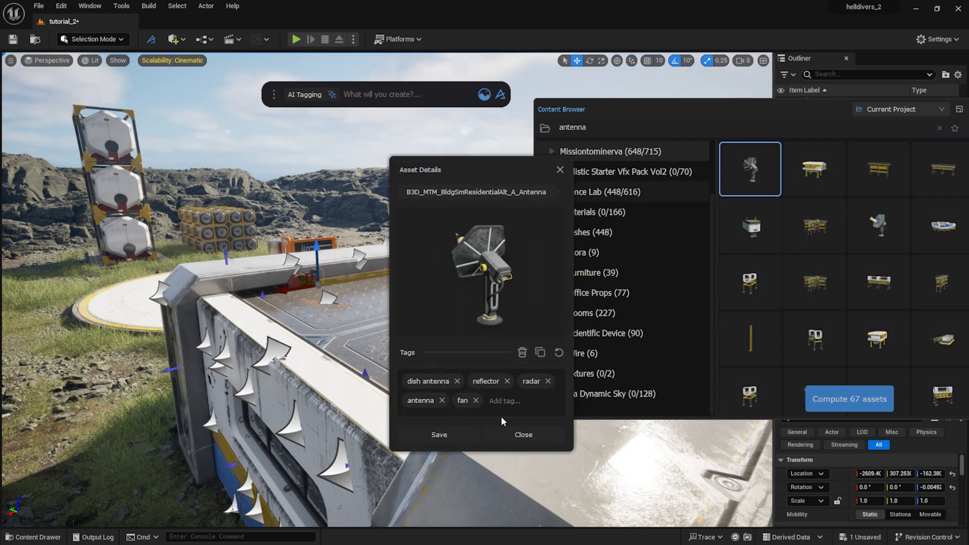
left_click(560, 170)
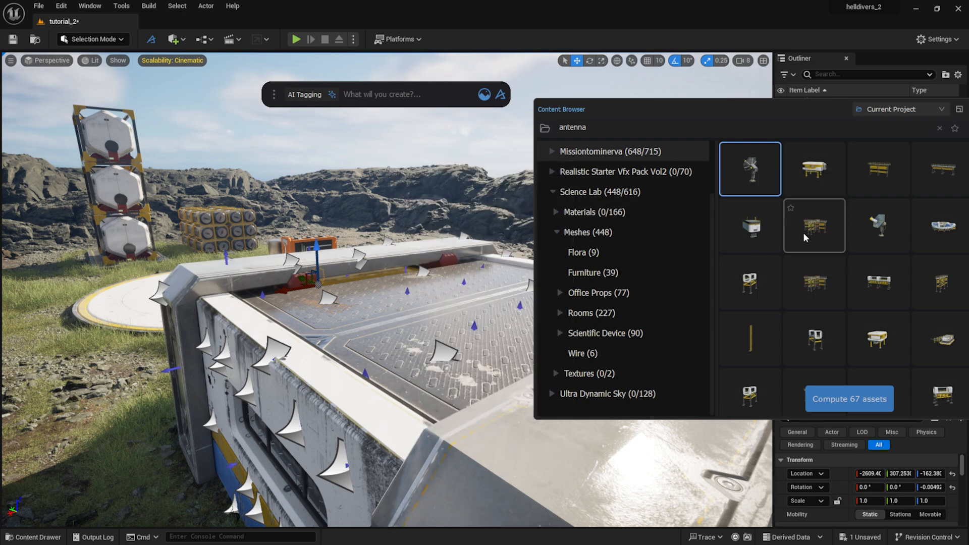
Step: Place the dish antenna on the building's roof and adjust its rotation and position
left_click_drag(752, 173, 454, 312)
key("e")
left_click_drag(429, 233, 342, 195)
key("w")
left_click(370, 327)
key("s")
right_click_drag(370, 328, 335, 329)
key("w")
mouse_move(397, 297)
right_mouse_down()
mouse_move(385, 297)
mouse_move(397, 297)
right_mouse_up()
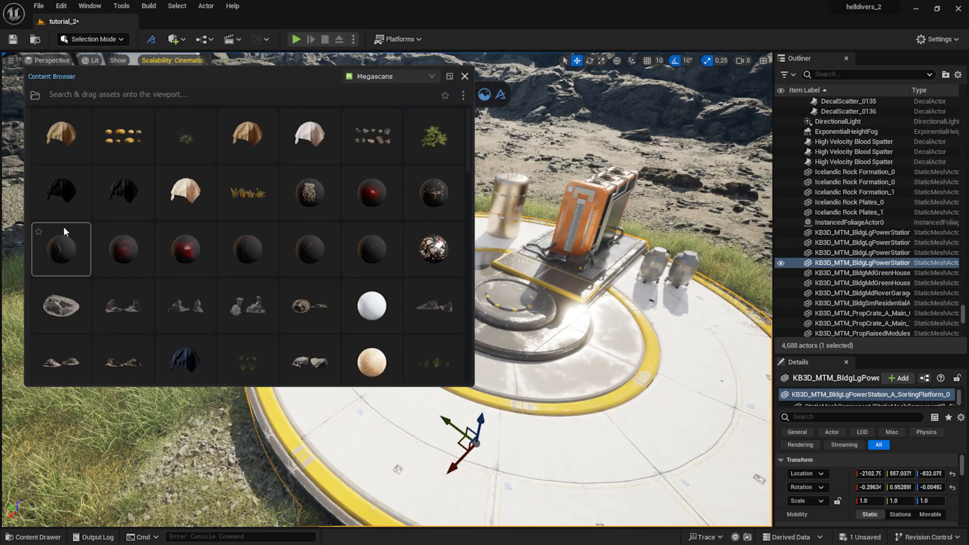
Step: Select three blood splatter decals from the Megascans Decal category and scatter them on the selected landing pad surface
left_click(36, 119)
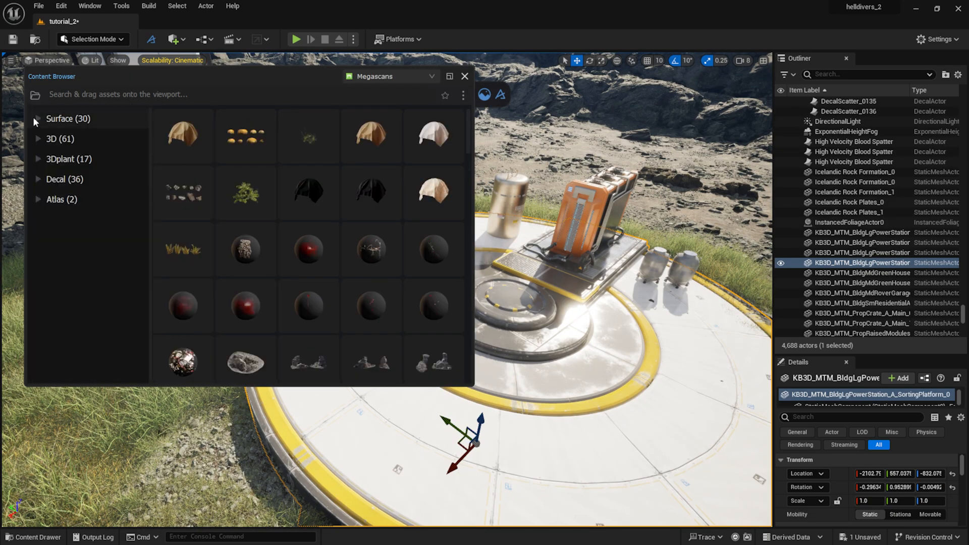
left_click(74, 181)
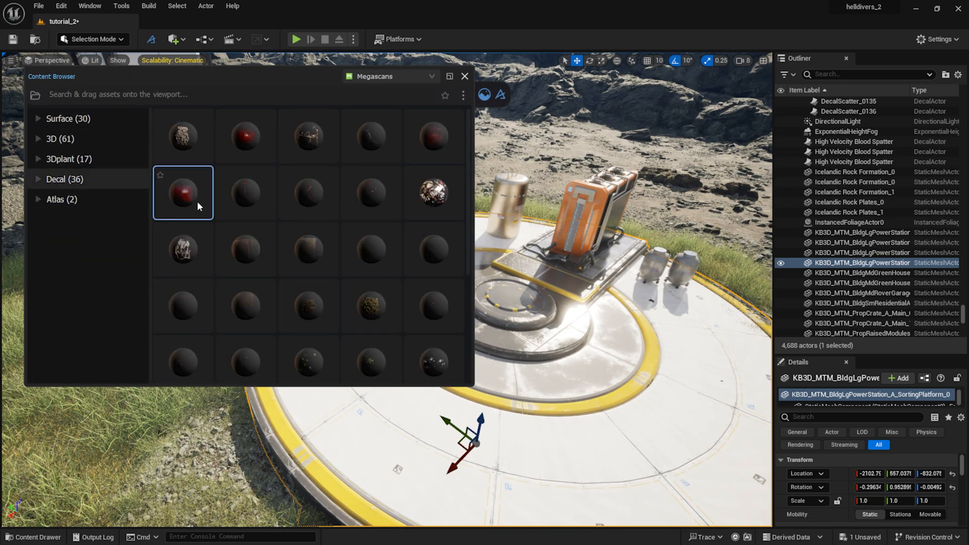
left_click(439, 146)
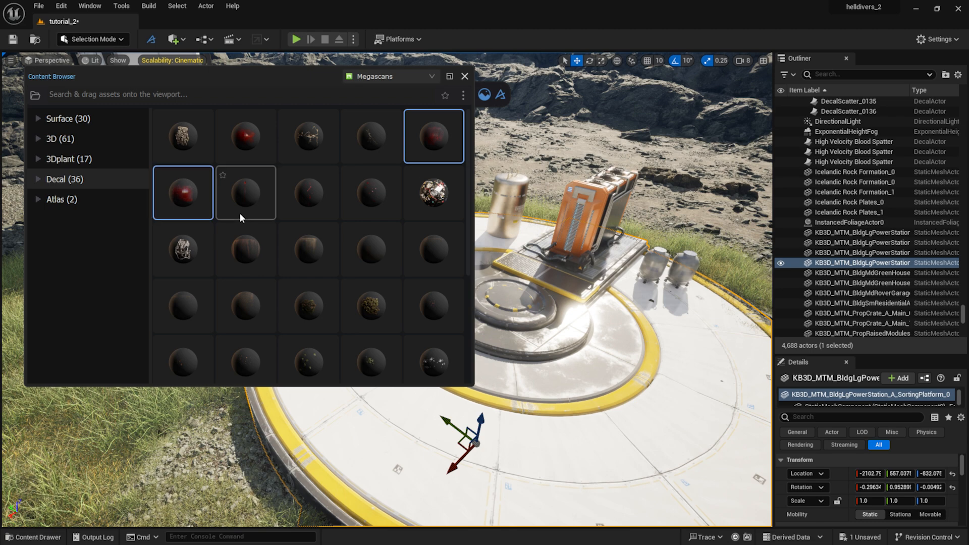
left_click(251, 142, "ctrl")
left_click_drag(418, 135, 545, 424)
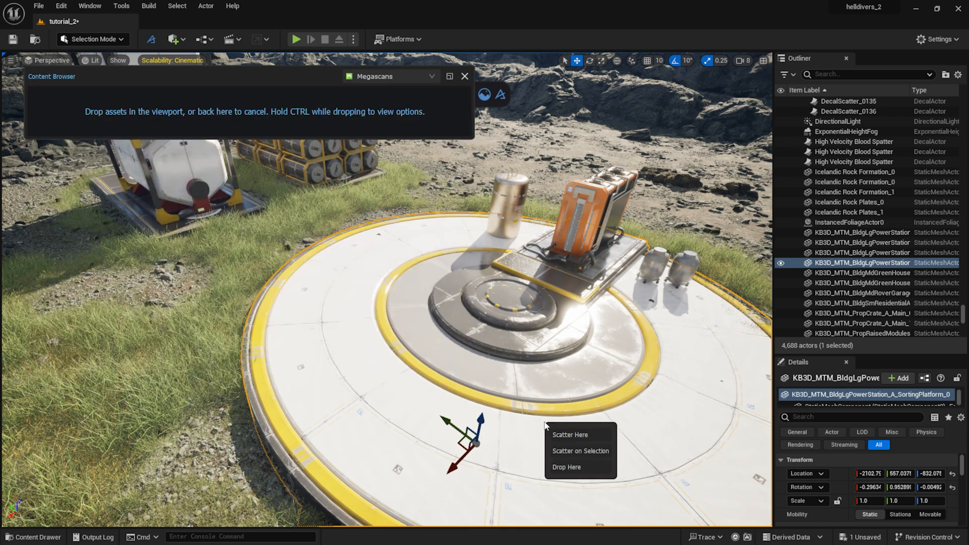
left_click(580, 452)
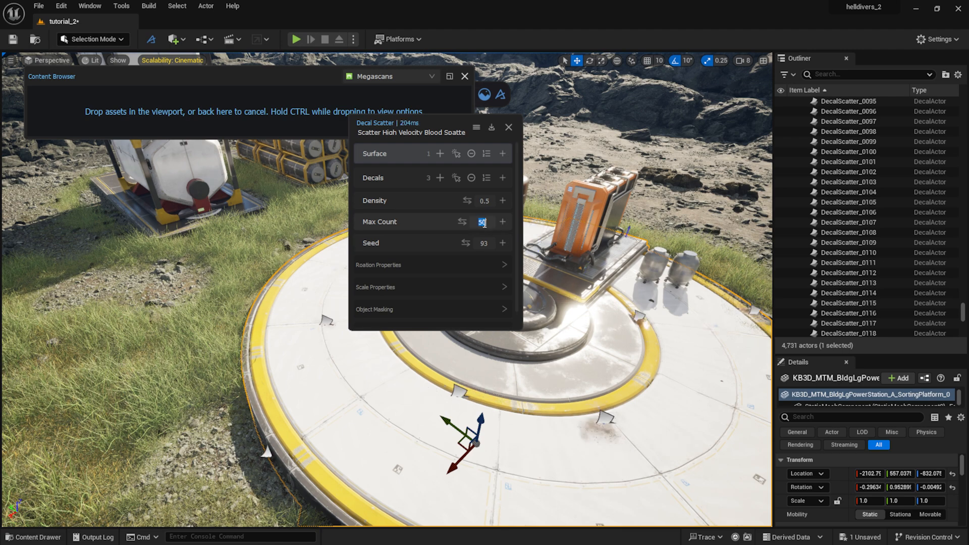
Step: Set the blood decal scatter's Max Count to 80 and its Scale to 500
type("0")
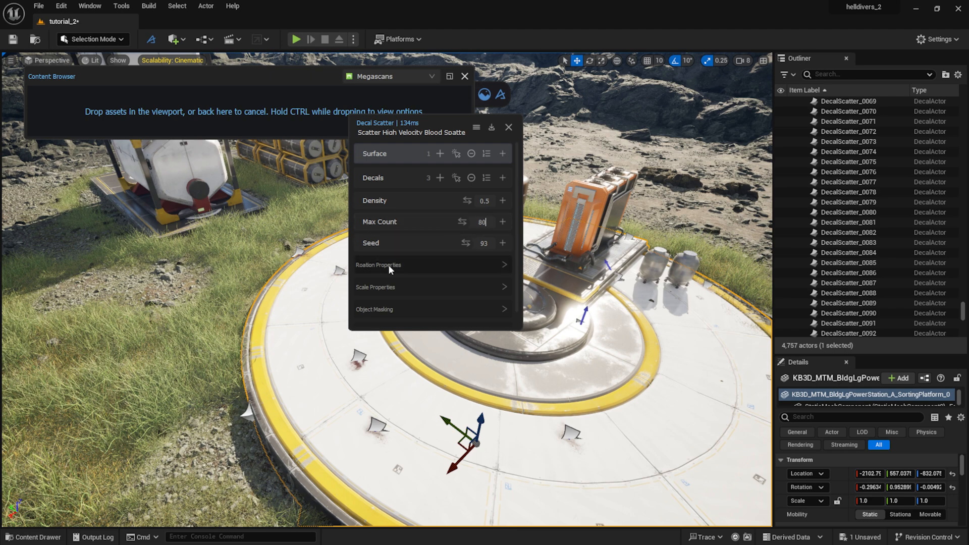
scroll(390, 271, "down", 1)
left_click(417, 275)
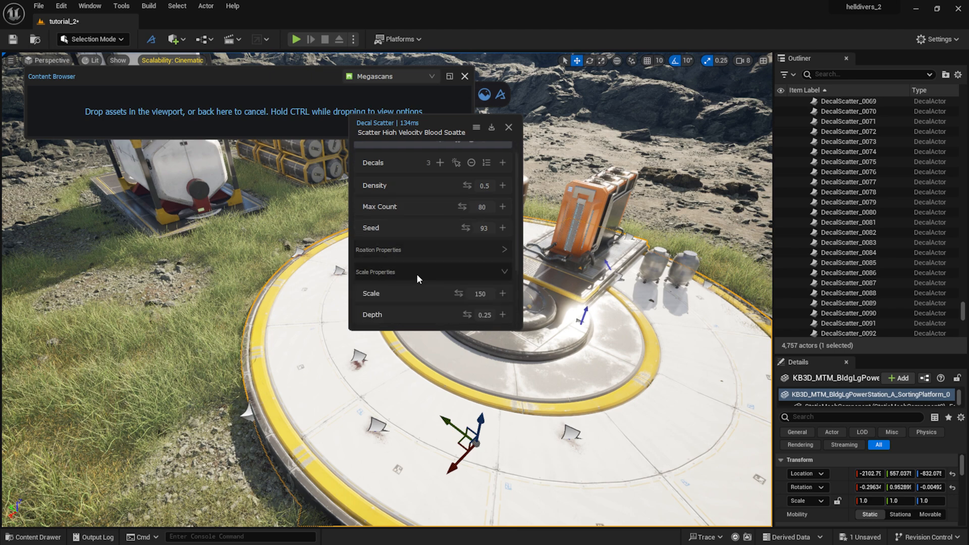
left_click(478, 296)
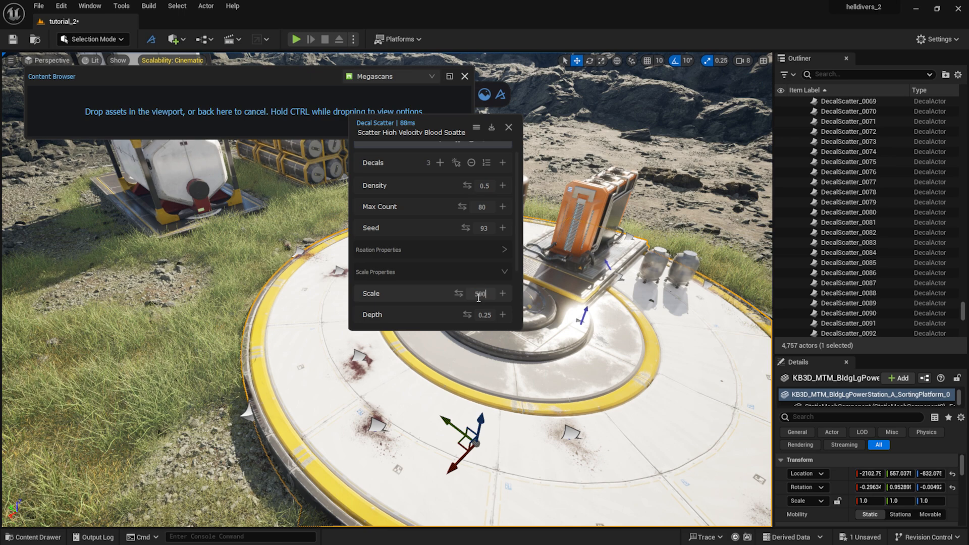
key("Return")
Step: Change the decal scatter's Seed to 96 and check the blood distribution across the landing pad
right_click_drag(516, 373, 621, 351)
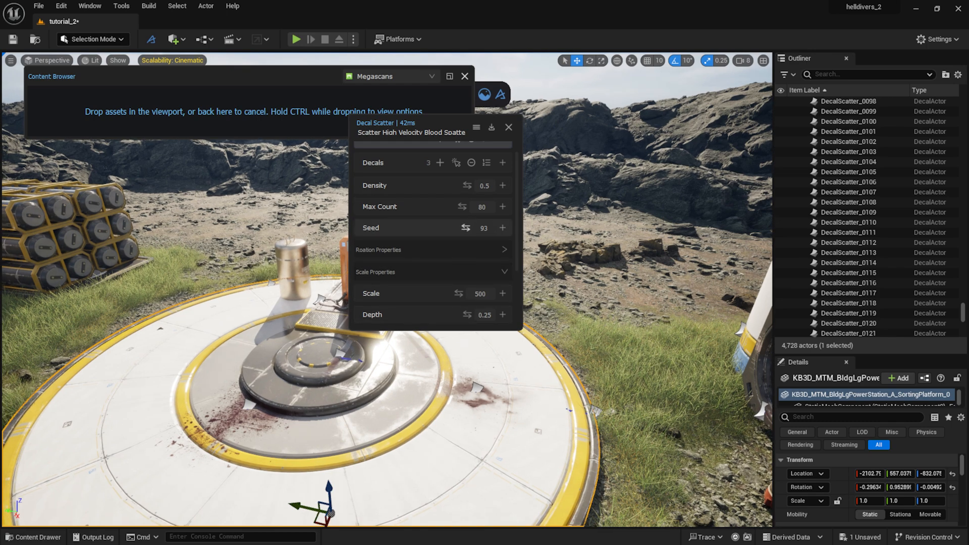
left_click_drag(465, 228, 475, 228)
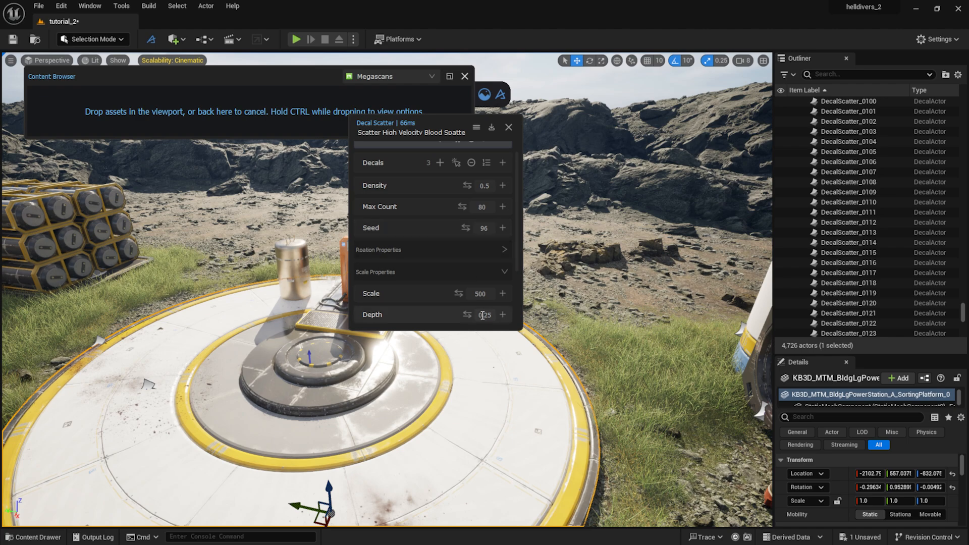
right_click_drag(486, 404, 439, 413)
key("d")
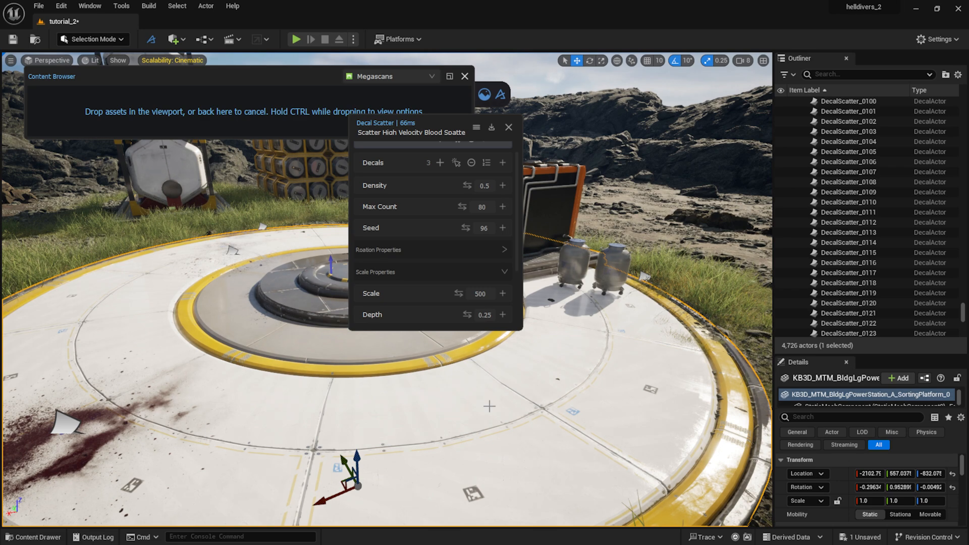
Step: Add the lava spire to the Tundra Rocky Ground scatter's Proximity Mask, toggle the distance inversion, and set Distance to 100
left_click(509, 128)
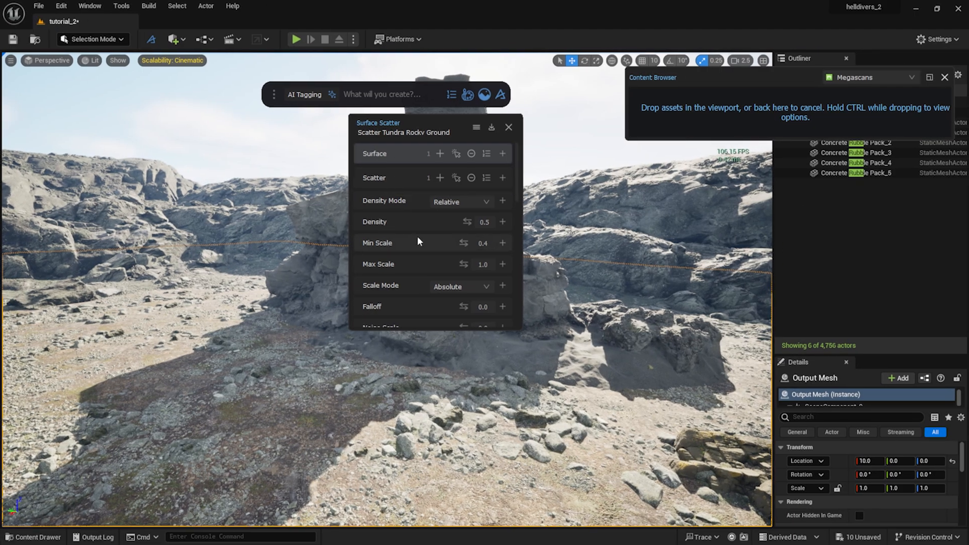
left_click_drag(436, 120, 689, 167)
scroll(671, 261, "down", 5)
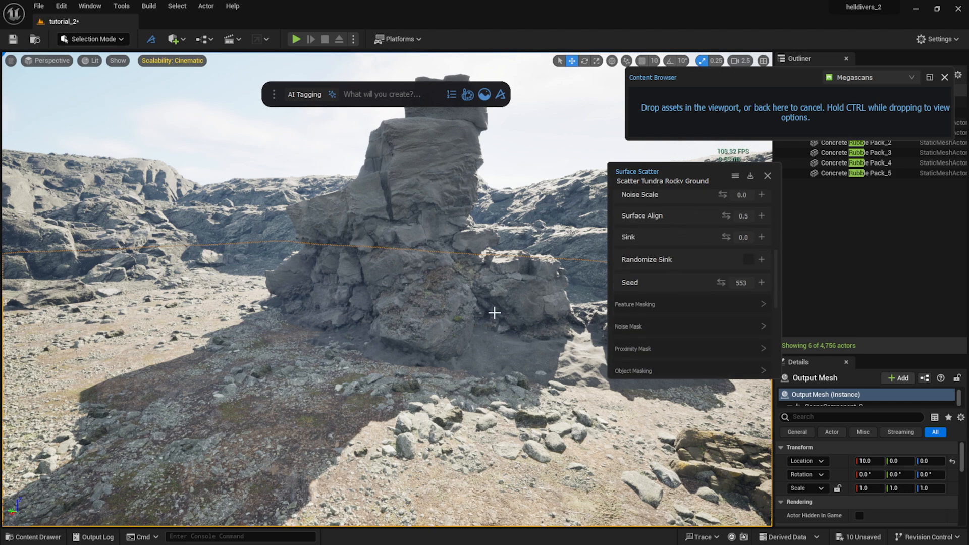
left_click(491, 309)
scroll(703, 300, "down", 4)
left_click(693, 266)
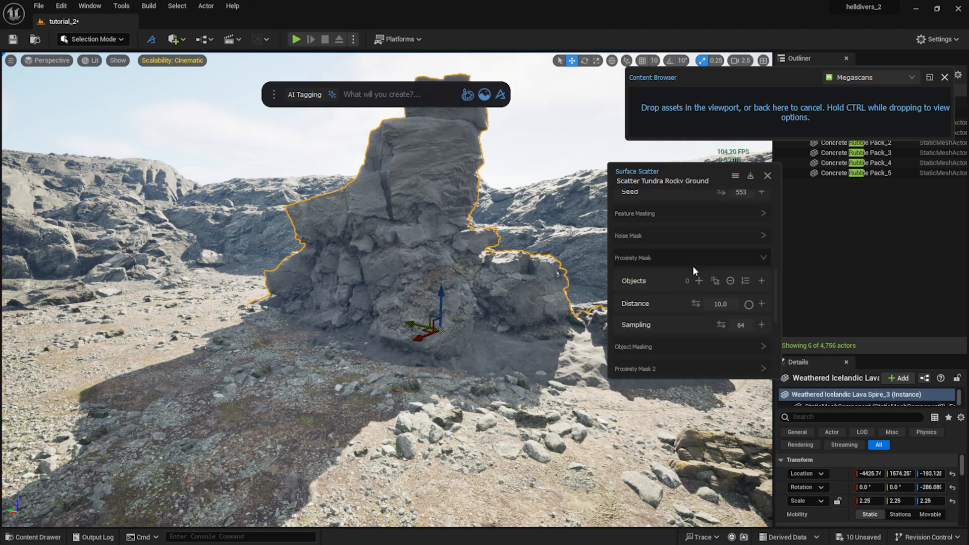
left_click(700, 282)
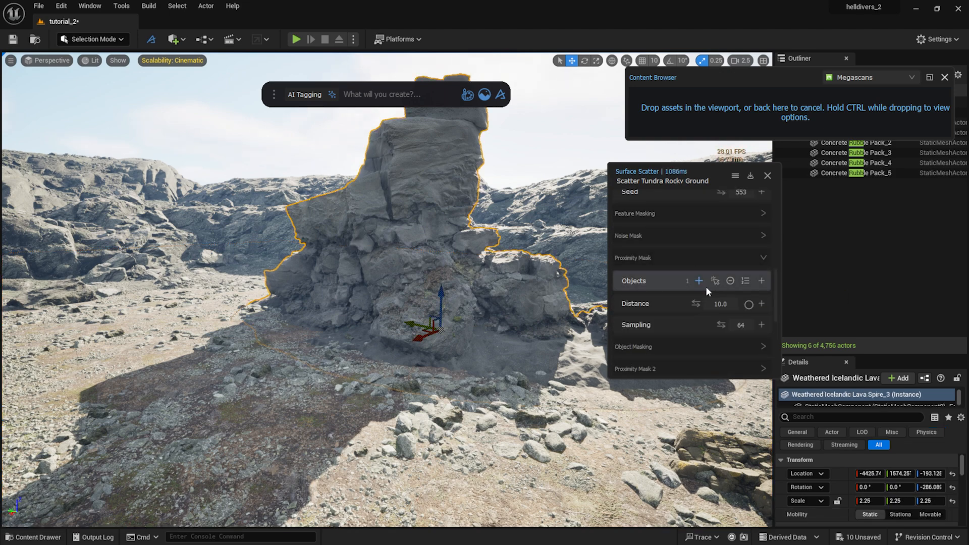
left_click(749, 306)
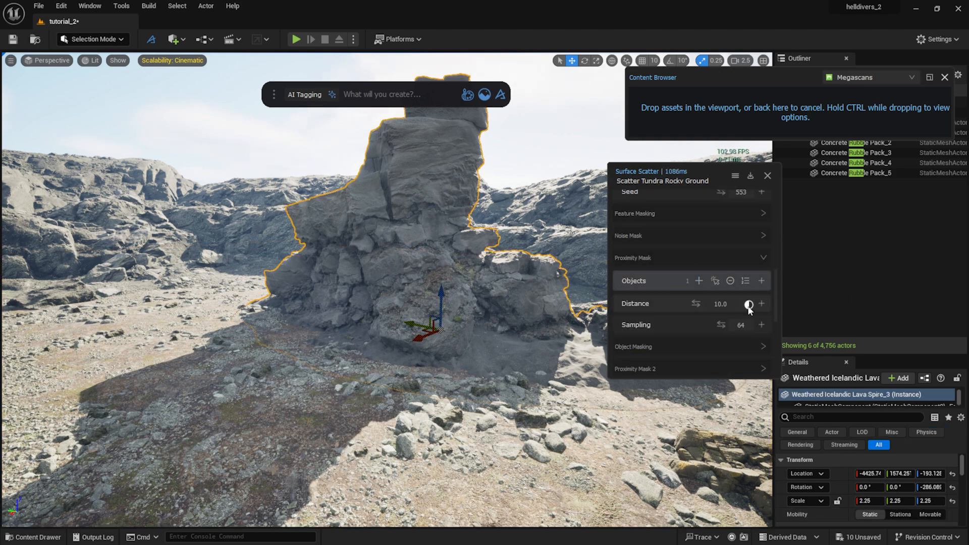
left_click(720, 305)
type("100")
key("Return")
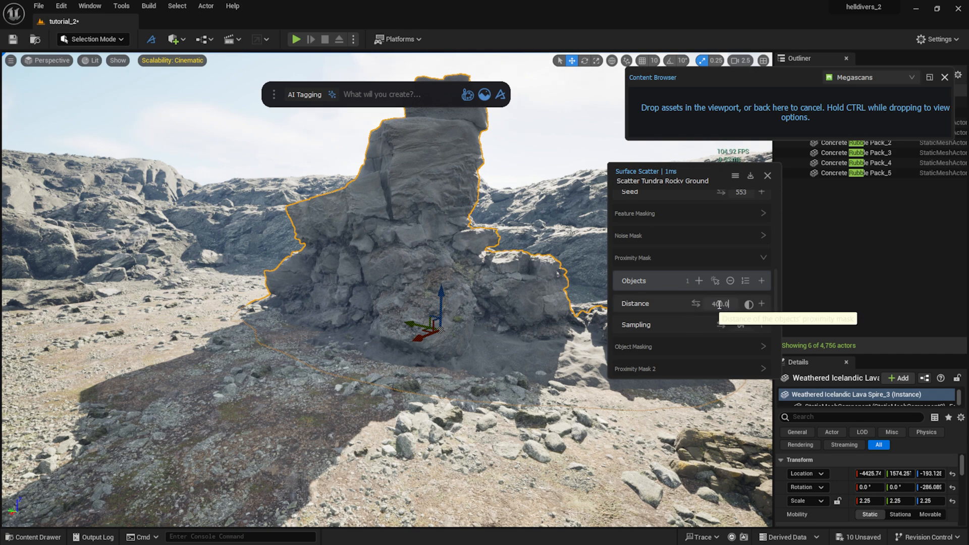
Step: Set the rocky ground scatter's Max Scale to 4 and Min Scale to 2.0, and raise its Density
scroll(719, 304, "up", 6)
left_click(745, 313)
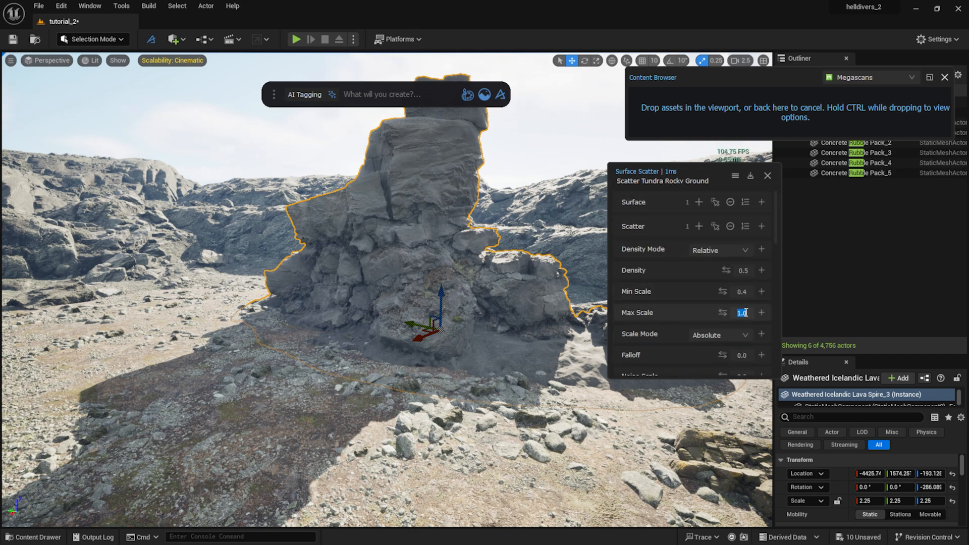
type("4")
key("Return")
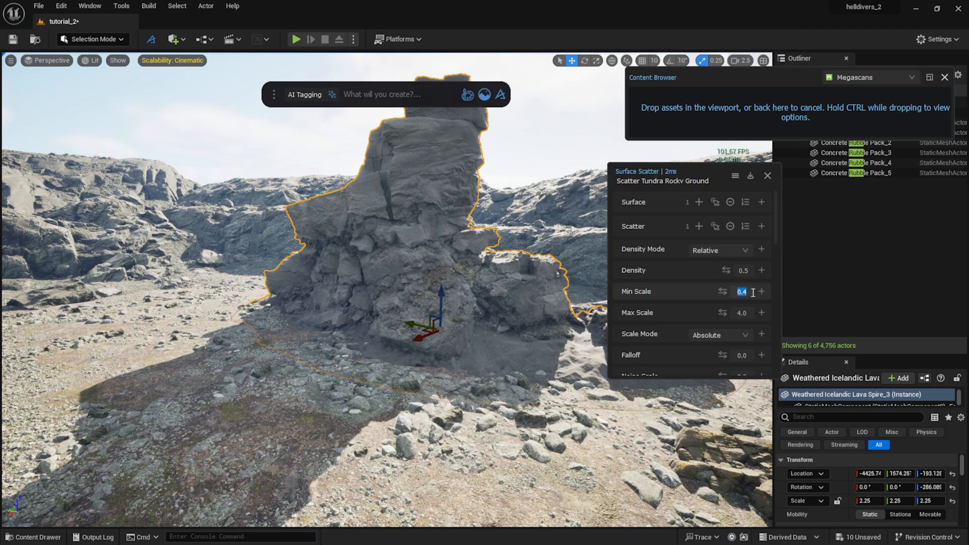
type("2.0")
scroll(682, 323, "down", 2)
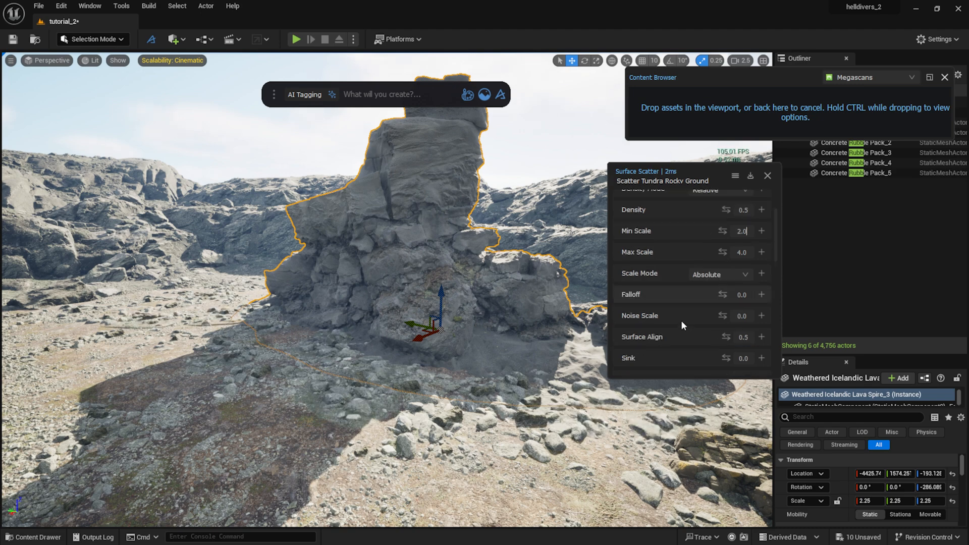
scroll(681, 323, "up", 2)
left_click_drag(725, 270, 771, 271)
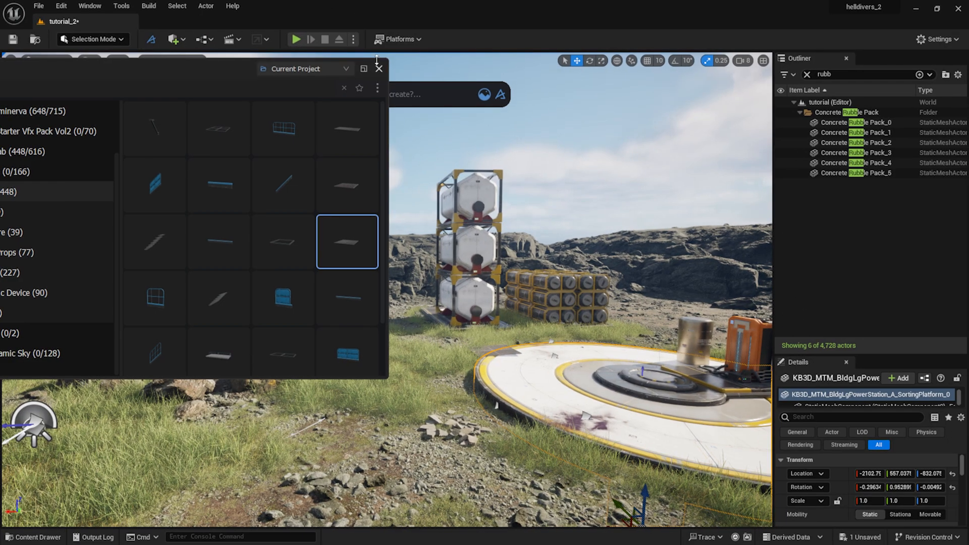
Step: Bake the background Massive Tundra Rock Formation scatter into individual meshes with Bake Instances, and delete the original scatter
left_click(376, 72)
left_click(323, 245)
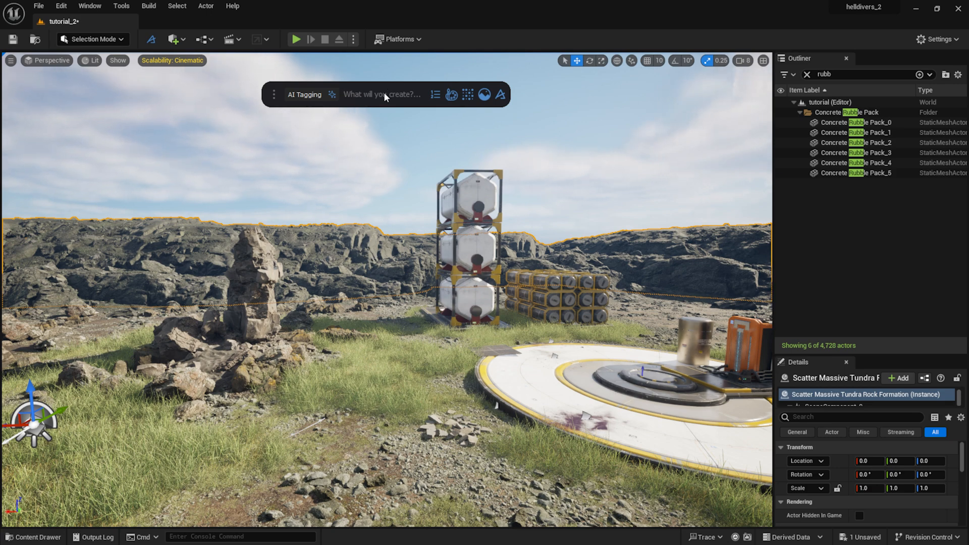
type("bake")
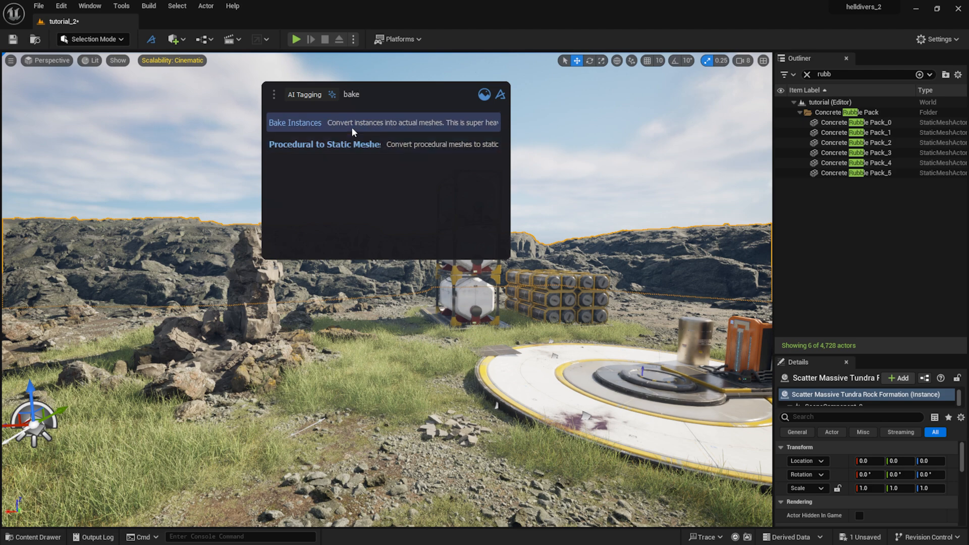
left_click(351, 126)
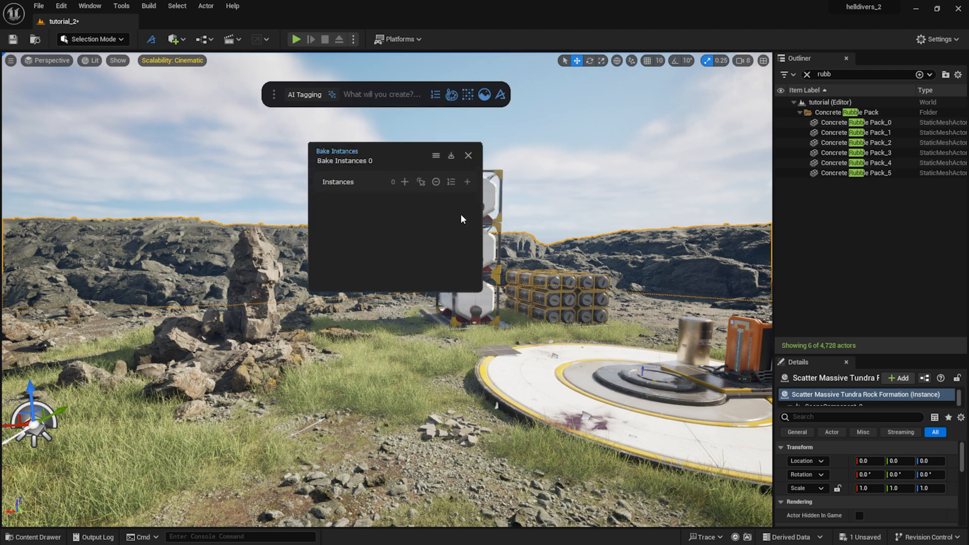
left_click(405, 183)
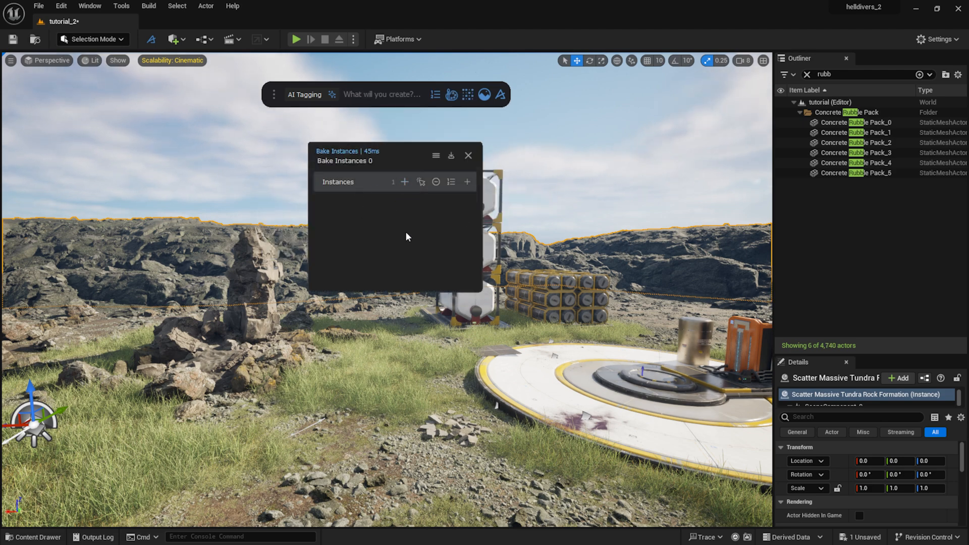
left_click(468, 156)
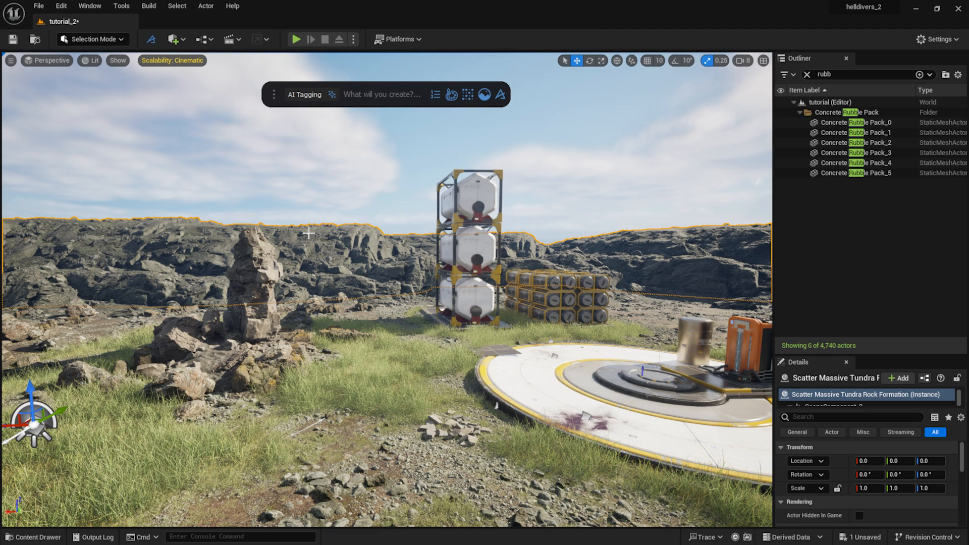
key("Delete")
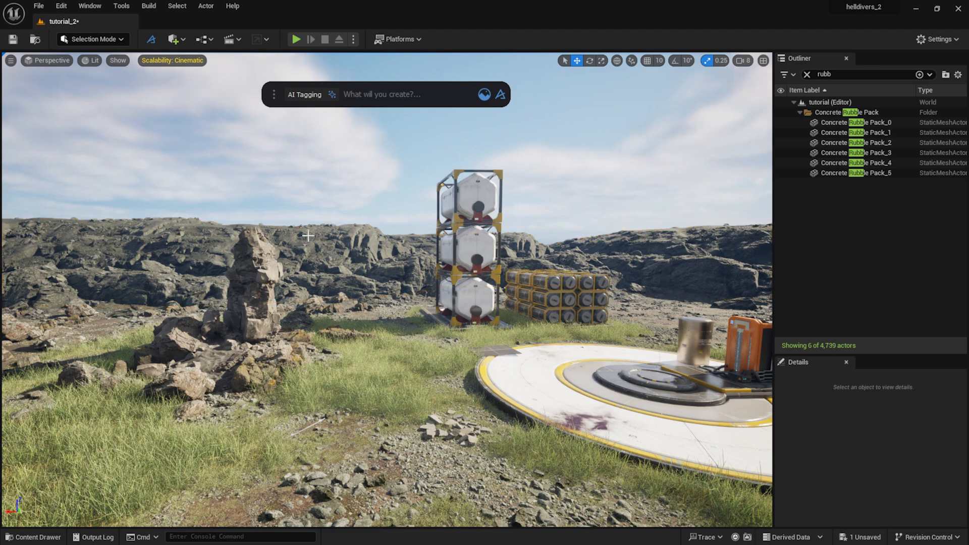
Step: Delete one of the baked rock formations on the ridge behind the rock spire
left_click(308, 236)
key("s")
right_click_drag(395, 318, 353, 314)
right_click_drag(416, 306, 449, 306)
key("a")
middle_click_drag(450, 306, 430, 303)
key("Delete")
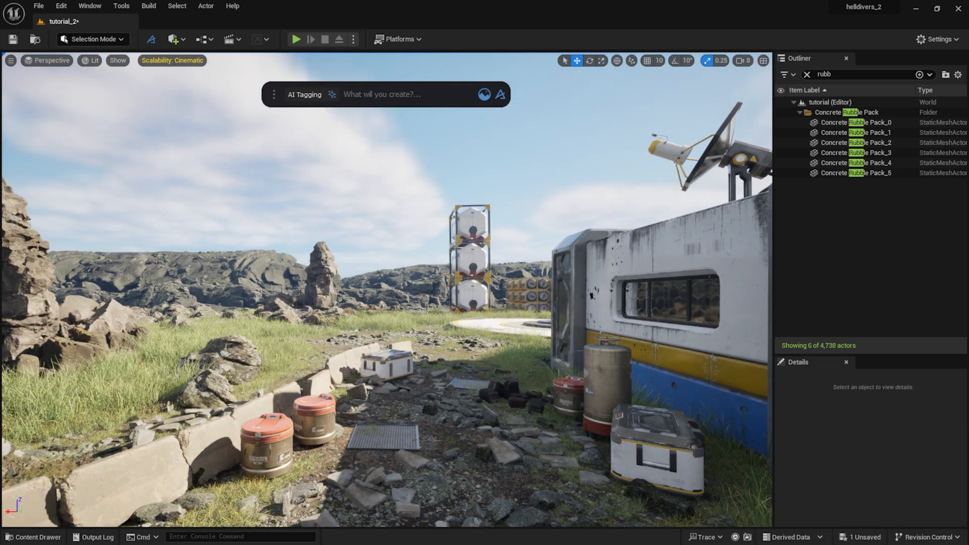
Step: Try shifting the baked rock formations on the far ridge, and delete the one beside the small rock spire
left_click(373, 279)
mouse_move(440, 303)
left_mouse_down()
mouse_move(506, 298)
mouse_move(452, 303)
left_mouse_up()
left_click(258, 277)
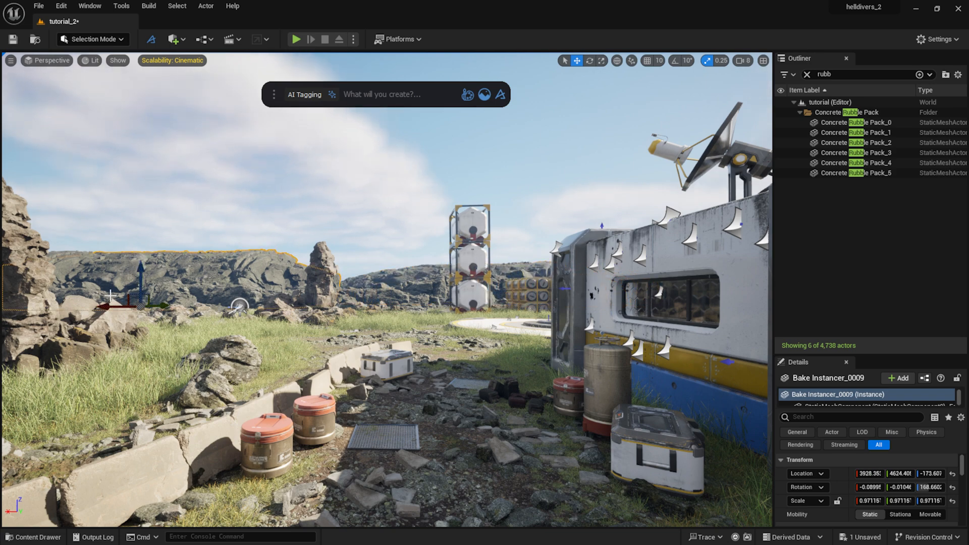
left_click_drag(110, 296, 57, 299)
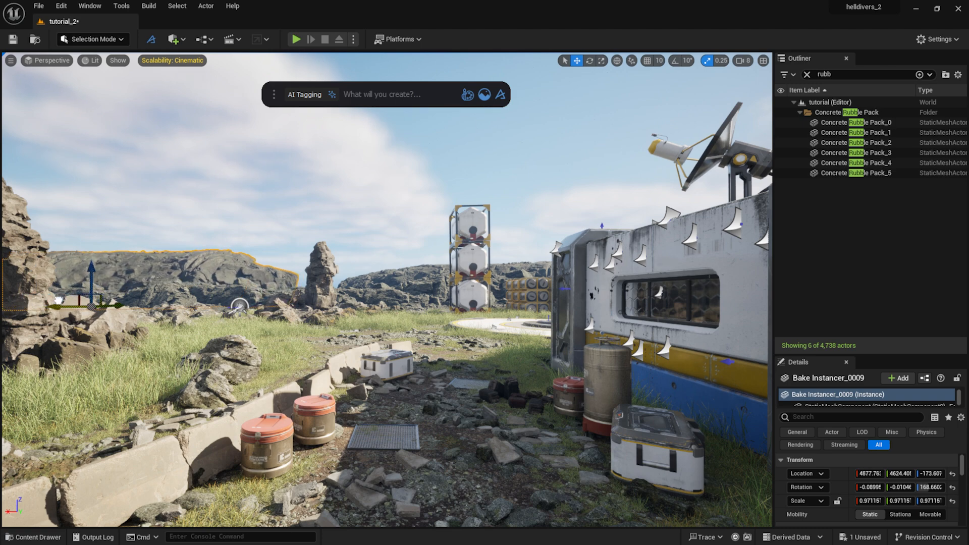
key("Delete")
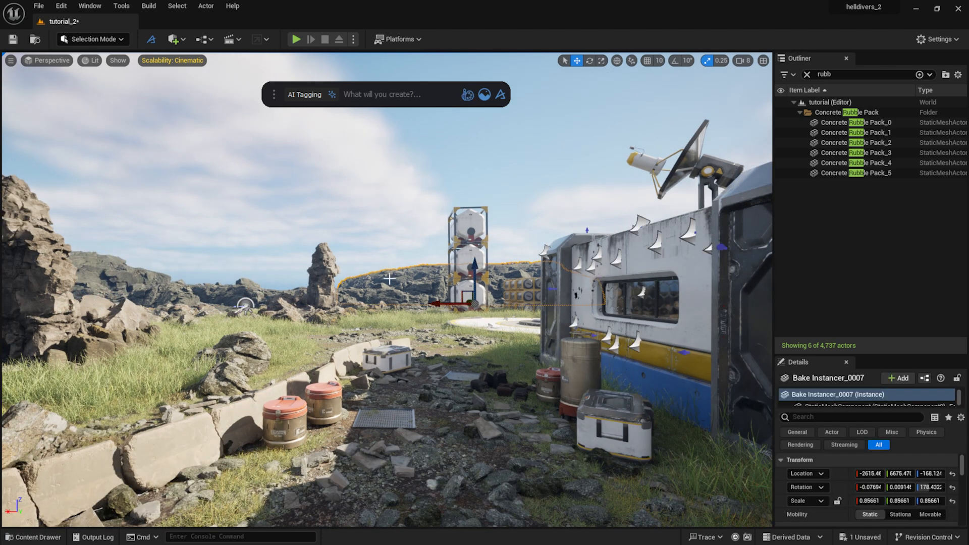
Step: Move the baked rock formation behind the tank tower sideways and raise it slightly
left_click(389, 283)
left_click_drag(426, 305, 442, 305)
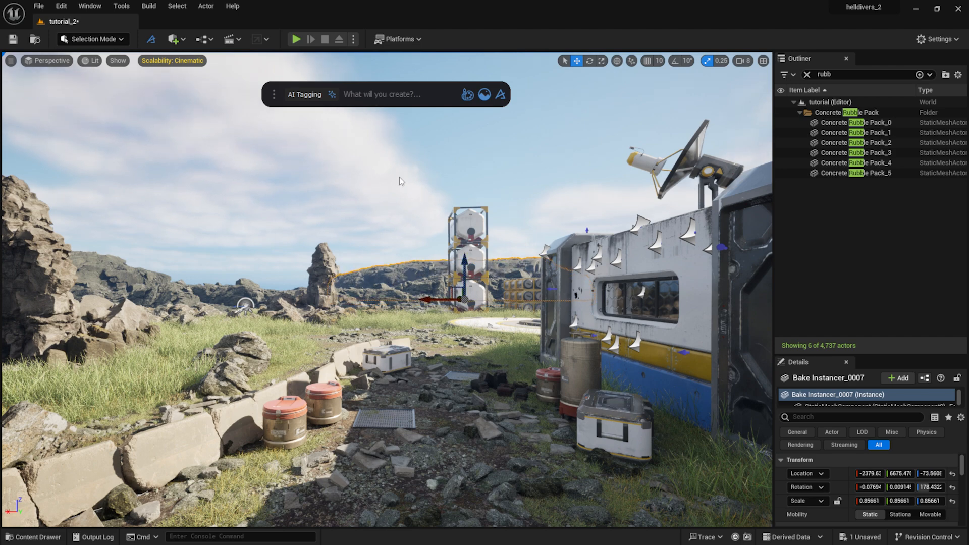
left_click(402, 196)
Step: Bake the remaining Massive Tundra Rock Formation scatter on the horizon into individual meshes with Bake Instances
mouse_move(370, 301)
right_mouse_down()
mouse_move(370, 312)
mouse_move(357, 309)
right_mouse_up()
mouse_move(358, 309)
middle_mouse_down()
mouse_move(349, 333)
mouse_move(349, 316)
middle_mouse_up()
right_click_drag(359, 298, 392, 298)
middle_click_drag(392, 298, 379, 261)
left_click(222, 308)
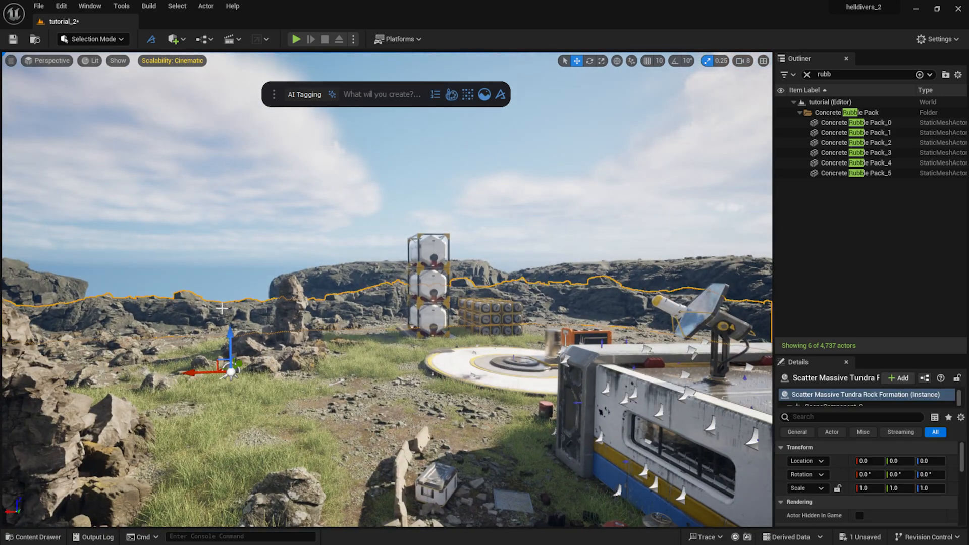
left_click(363, 96)
type("bake")
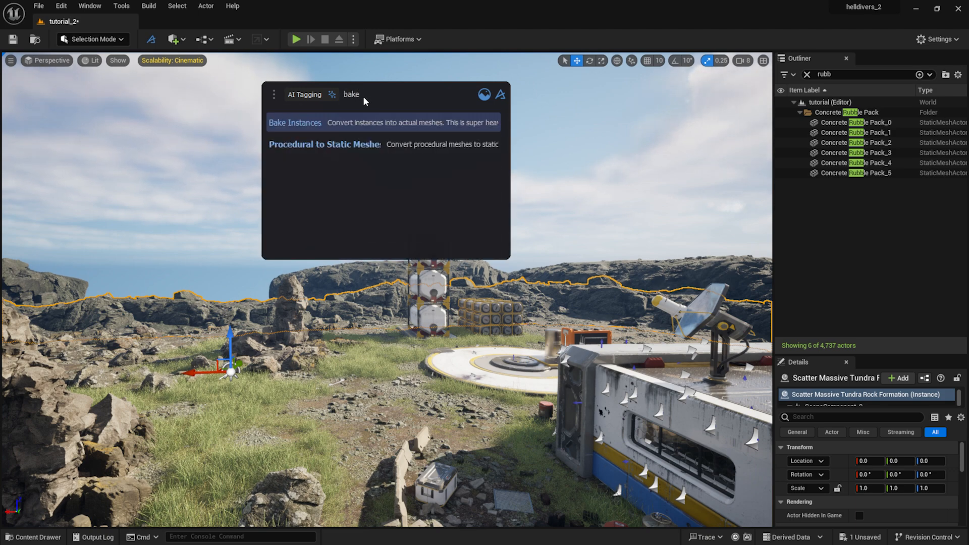
left_click(347, 122)
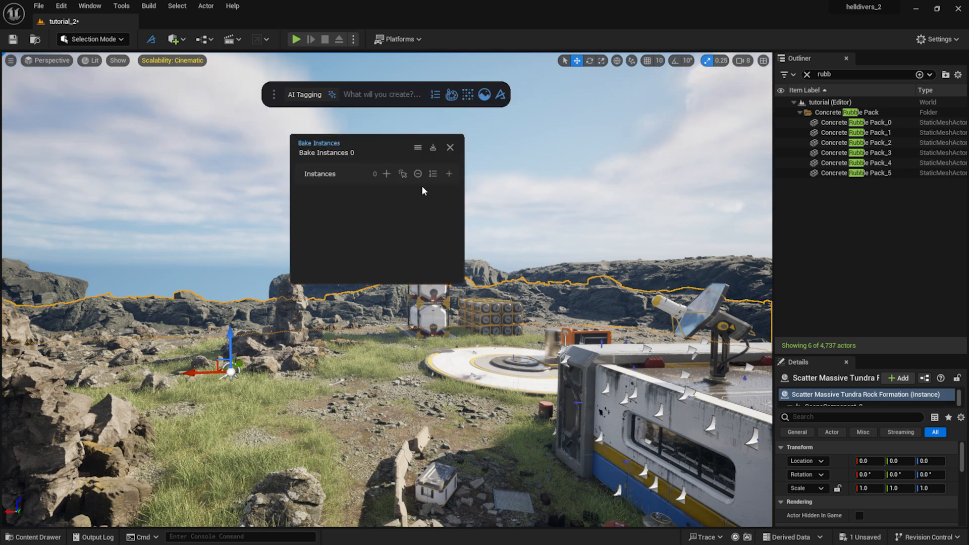
left_click(386, 173)
left_click(450, 147)
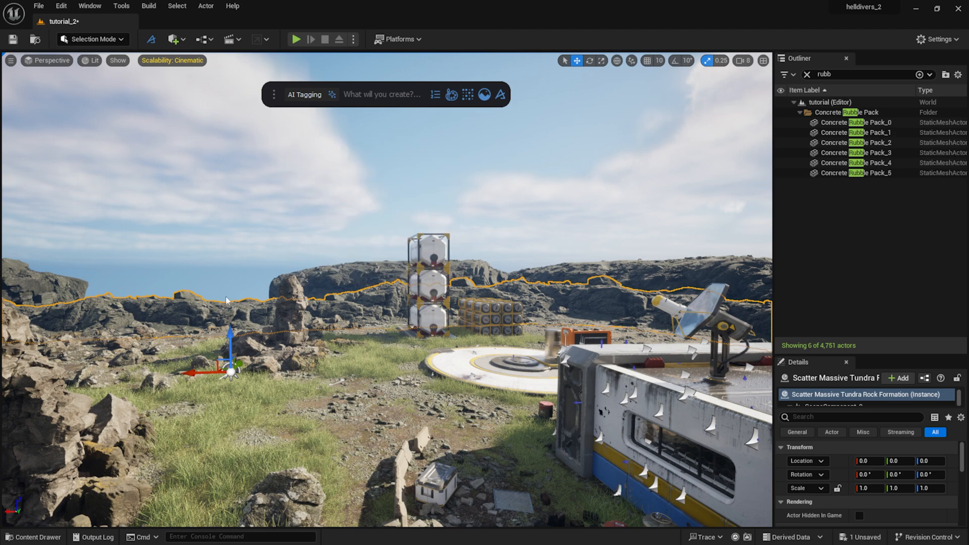
Step: Delete the baked rock formation behind the small rock spire, along with the original rock formation scatter
left_click(240, 314)
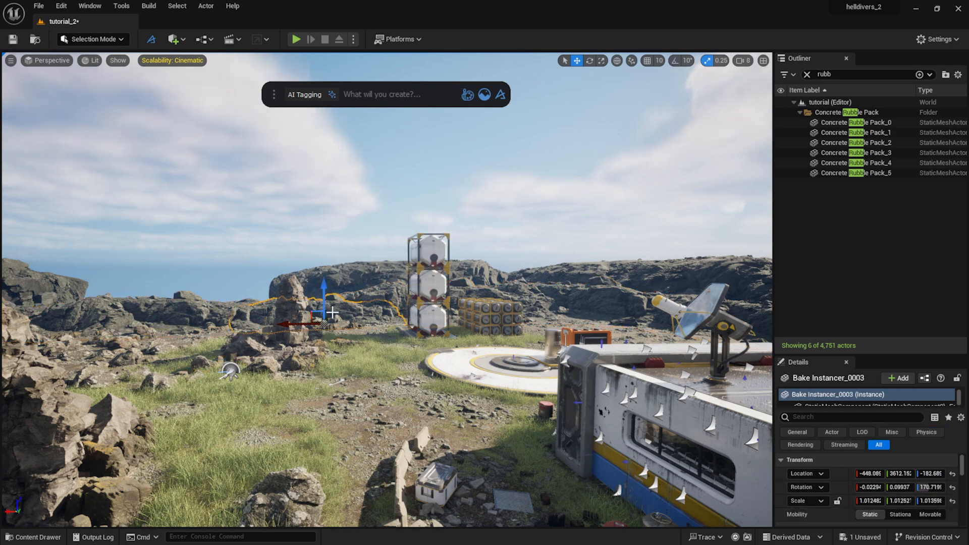
key("Delete")
left_click(321, 310)
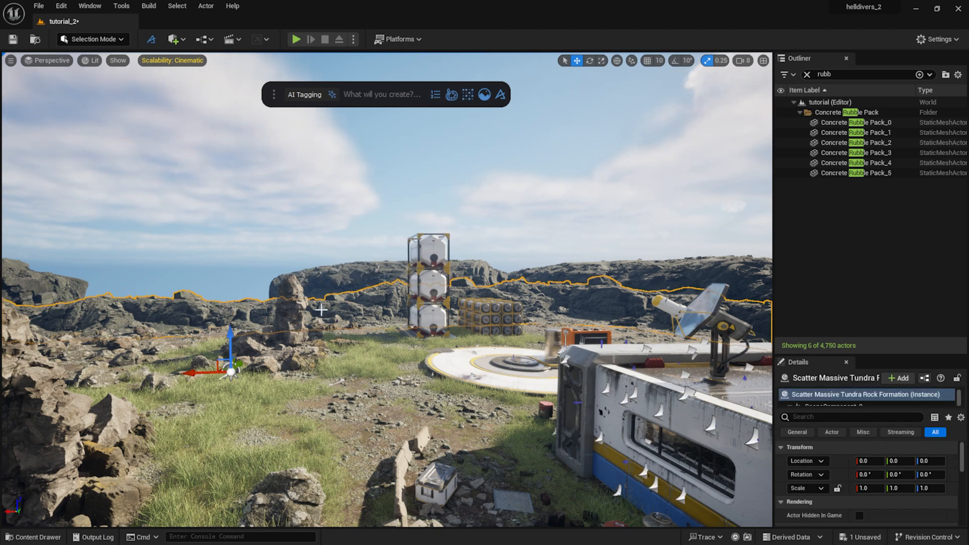
key("Delete")
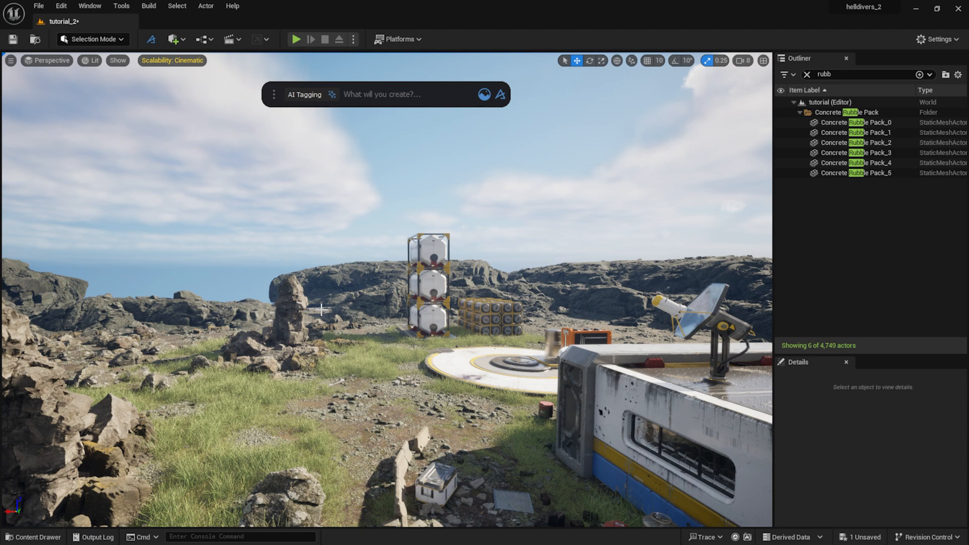
Step: Select a baked rock formation along the distant shoreline and shift it sideways
left_click(214, 310)
mouse_move(264, 324)
right_mouse_down()
mouse_move(237, 309)
mouse_move(268, 327)
right_mouse_up()
left_click_drag(154, 329, 298, 348)
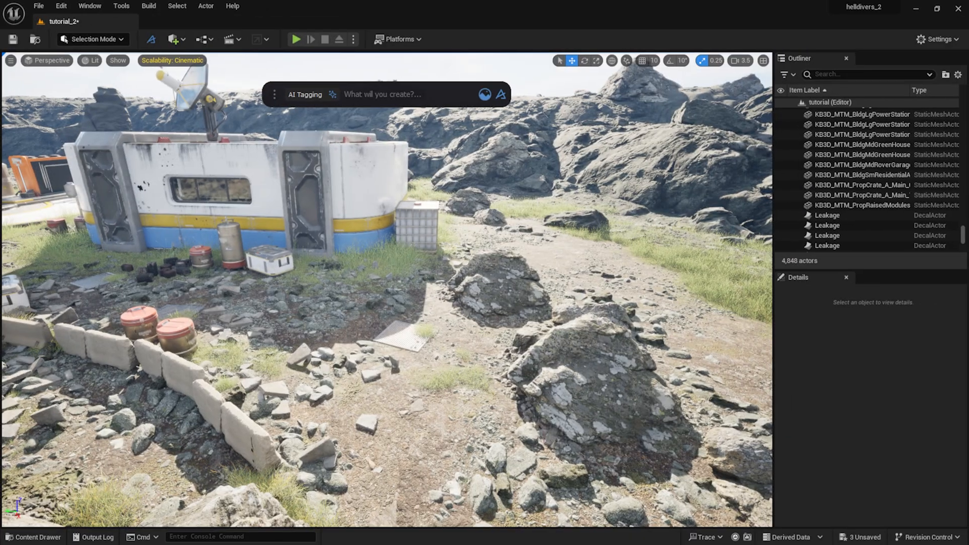
Step: Duplicate the white crate by the building, place the copy beside the large foreground boulder, and adjust its rotation
left_click(272, 270)
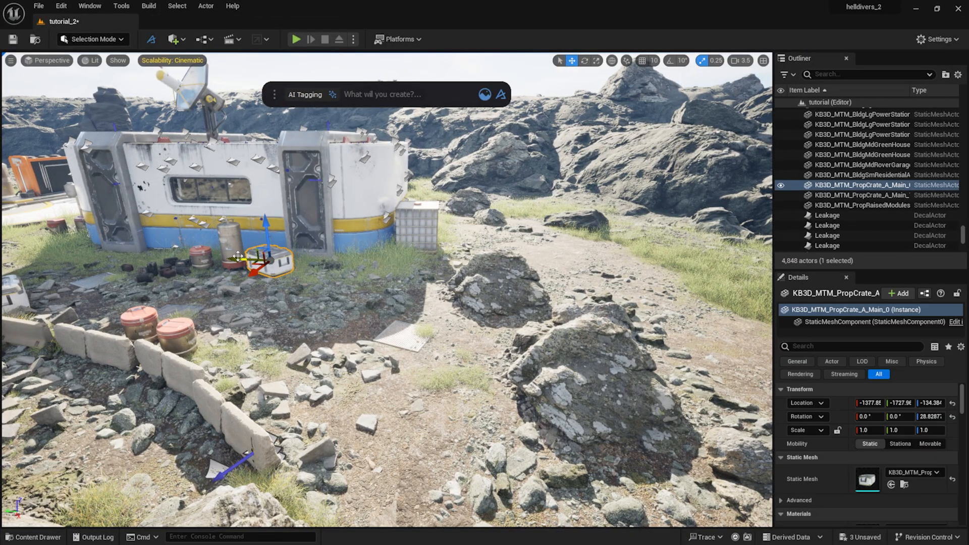
left_click_drag(235, 257, 479, 400, "alt")
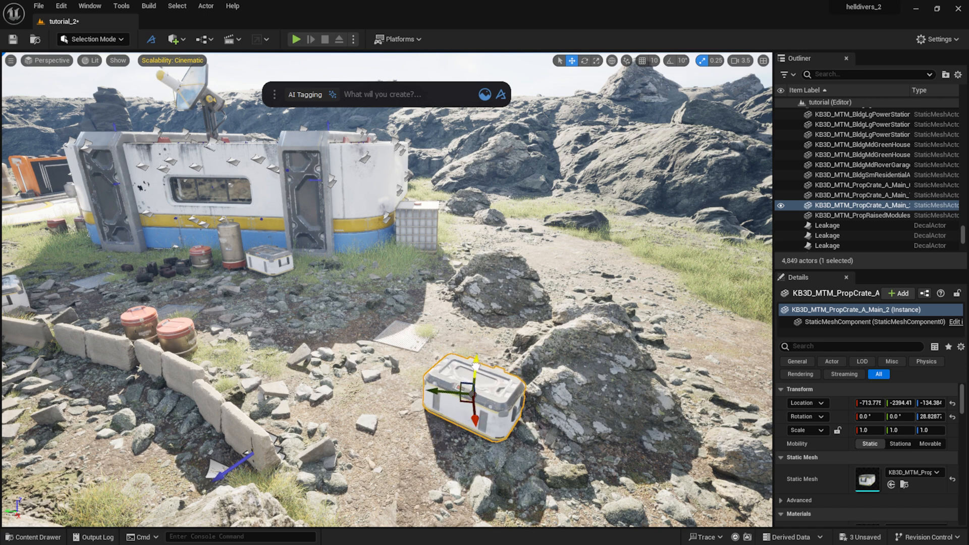
key("e")
left_click_drag(482, 439, 464, 382)
key("w")
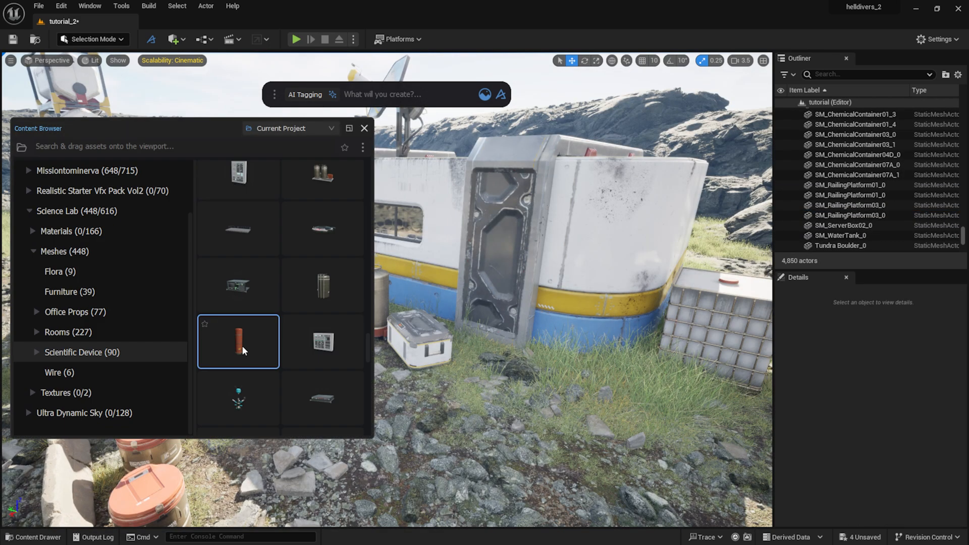
Step: Place the red cylinder prop from the Science Lab Scientific Device meshes on the ground near the building
left_click_drag(242, 345, 609, 395)
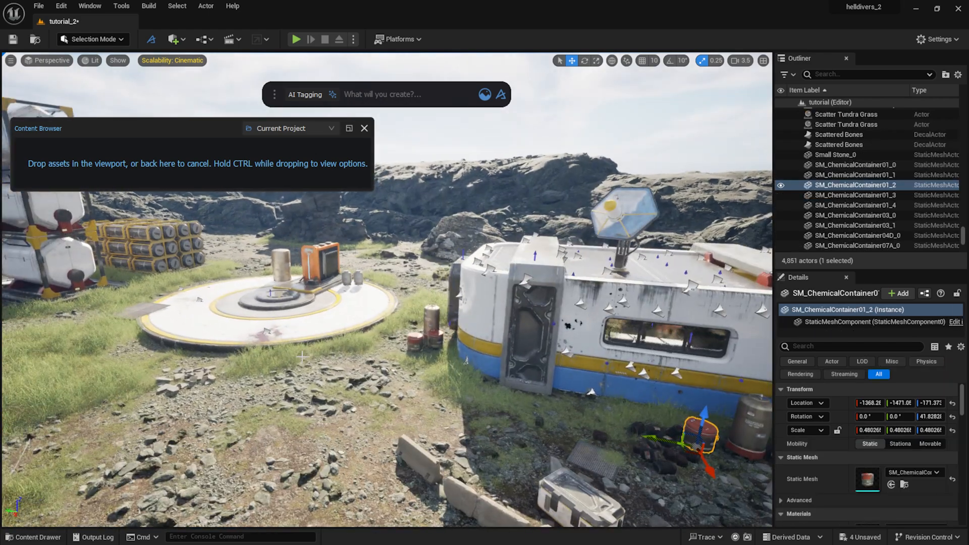
Step: Duplicate the red chemical container onto the landing pad, raise it to the surface, and position it outside the yellow ring
left_click_drag(692, 433, 399, 373)
left_click_drag(156, 330, 156, 328)
key("f")
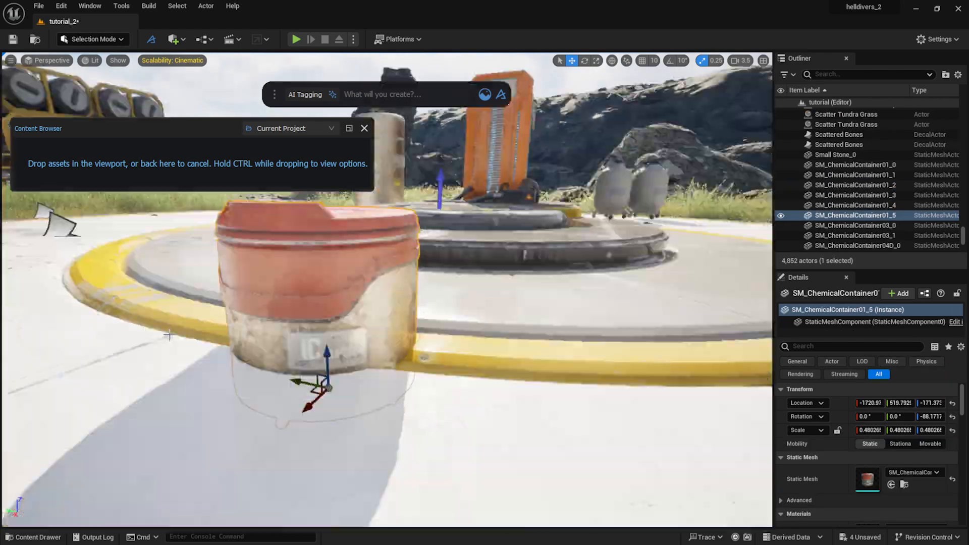
scroll(320, 303, "down", 5)
left_click_drag(383, 306, 384, 286)
right_click_drag(336, 330, 308, 348)
left_click_drag(238, 407, 124, 446)
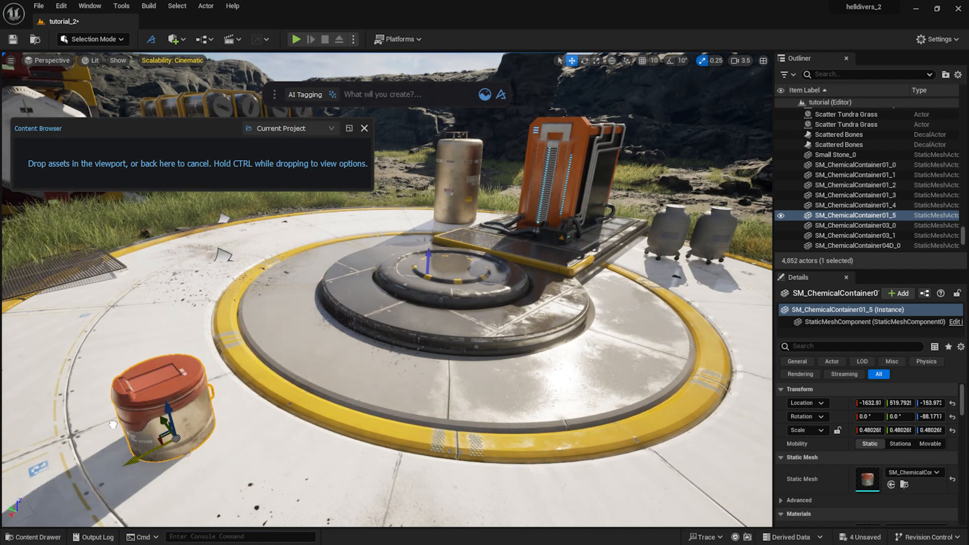
Step: Rotate the red chemical container on the landing pad and adjust its position outside the yellow ring
scroll(126, 444, "down", 3)
left_click_drag(230, 392, 193, 424)
key("r")
key("e")
scroll(227, 423, "down", 4)
left_click(513, 436)
right_click_drag(514, 437, 510, 409)
scroll(212, 384, "up", 3)
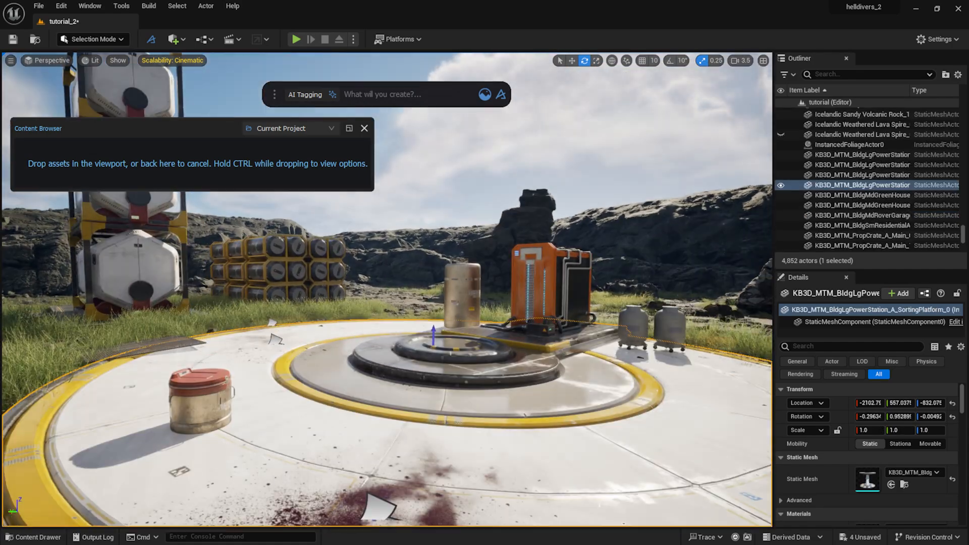
left_click(205, 386)
key("w")
left_click_drag(205, 386, 203, 388)
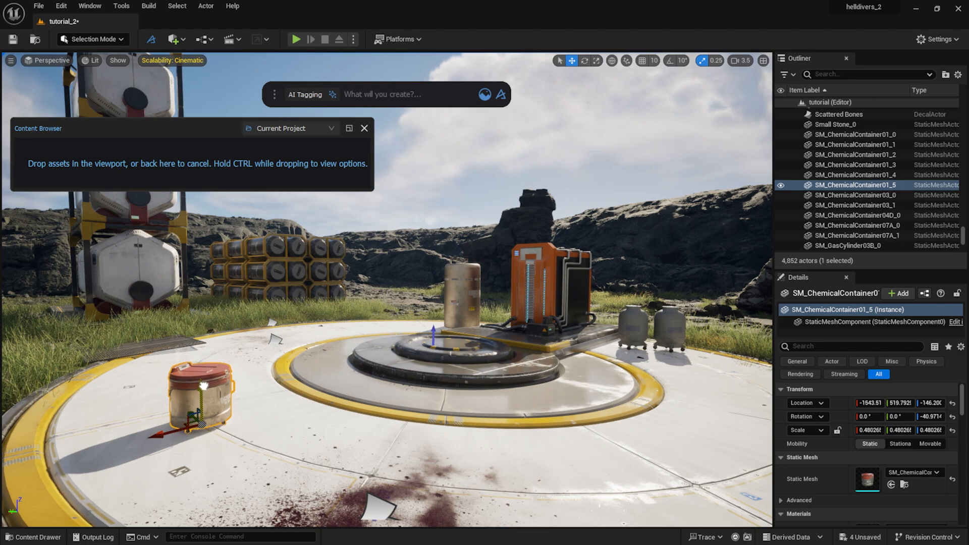
Step: Duplicate the yellow-framed canister rack together with its platform and offset the copies sideways on the grass
left_click(323, 429)
scroll(323, 430, "down", 4)
right_click_drag(323, 429, 358, 427)
right_click_drag(469, 411, 389, 404)
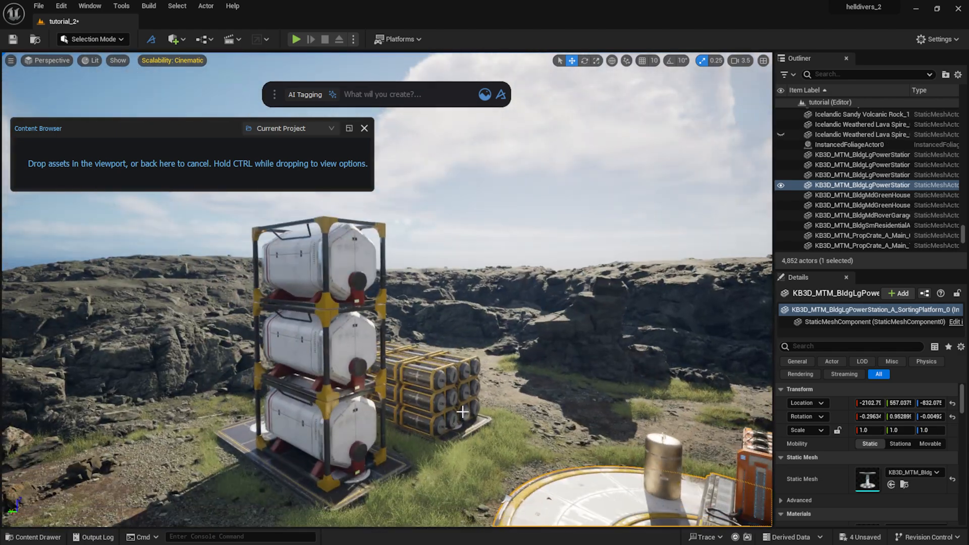
key("w")
right_click_drag(449, 404, 449, 432)
left_click(449, 432)
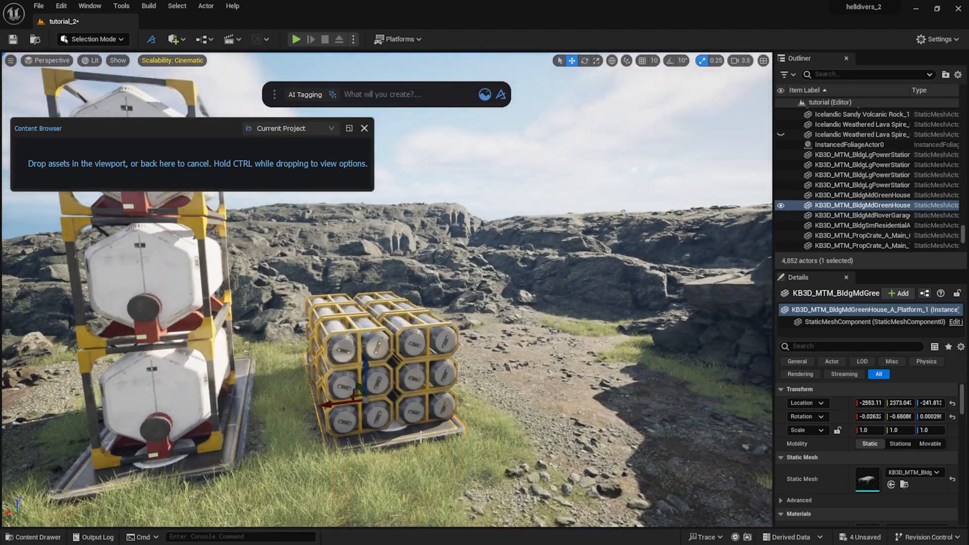
left_click(418, 378, "shift")
left_click_drag(337, 355, 515, 354, "alt")
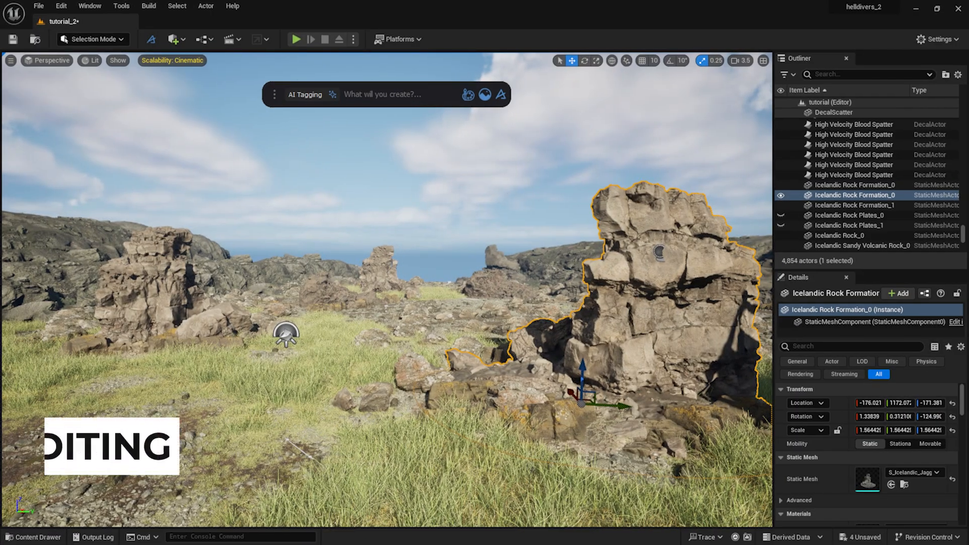
Step: Adjust the tall Icelandic Rock Formation's material to hue 0.1, saturation 0.3 and brightness 0.5
left_click(468, 96)
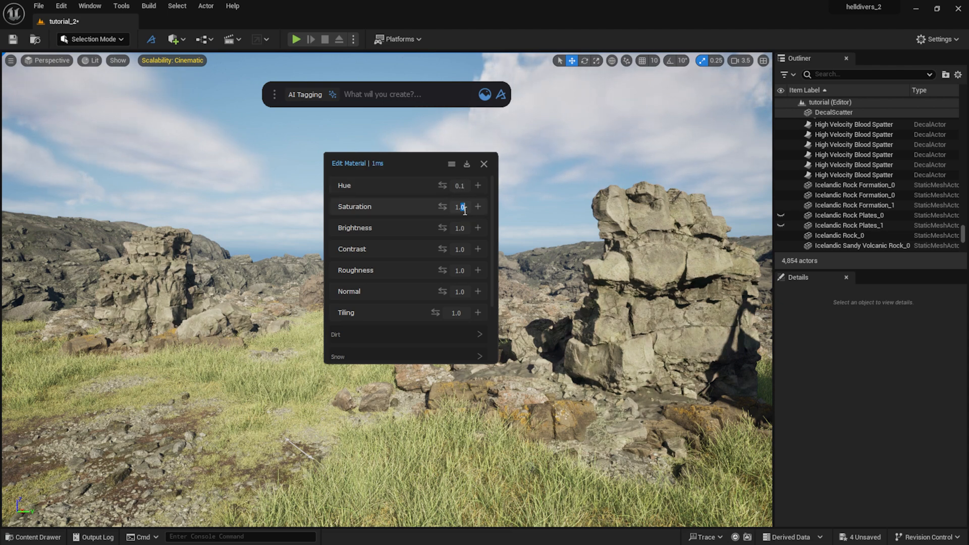
double_click(464, 209)
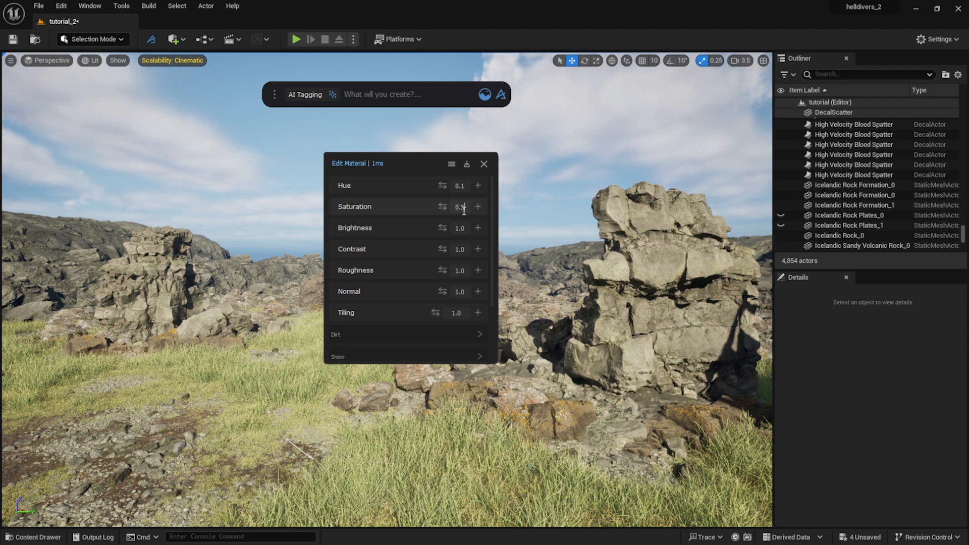
double_click(462, 229)
type("0")
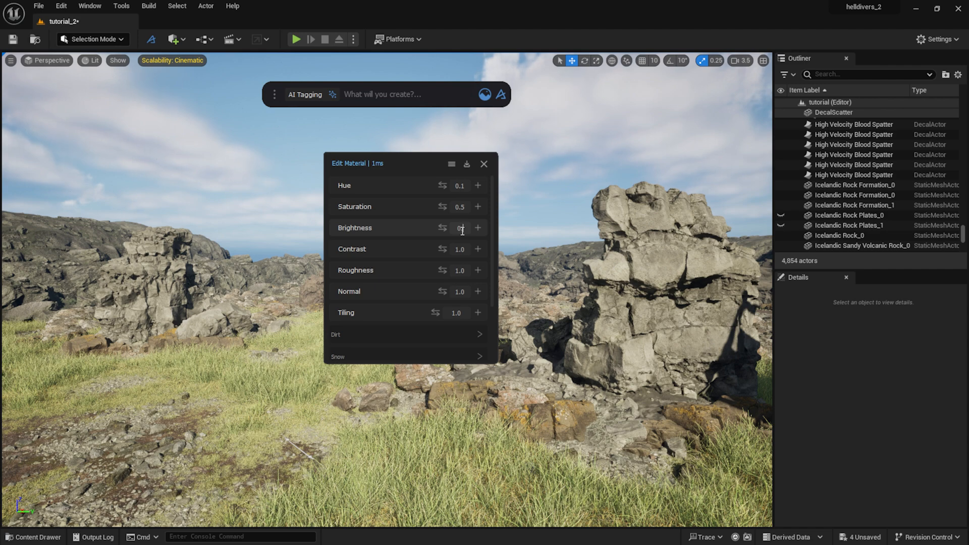
type(".1")
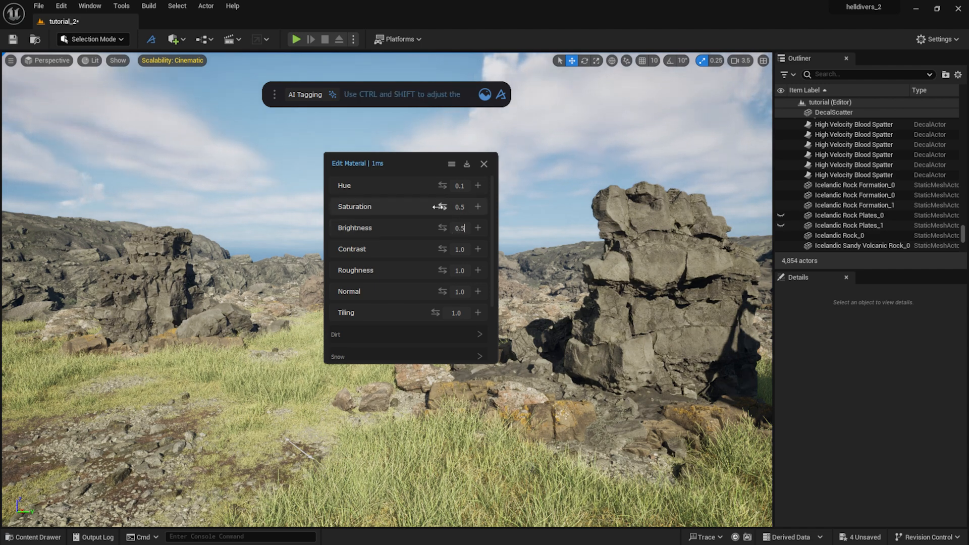
left_click_drag(442, 207, 438, 206)
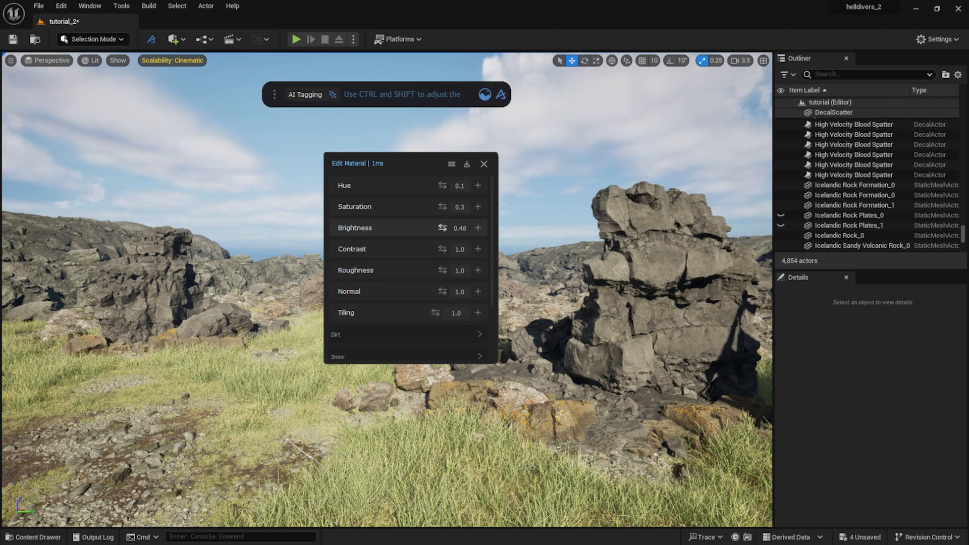
left_click(482, 166)
Step: Select the Nordic Beach Rock Formation at the large rock's base and set its material hue to 0.1
left_click(450, 385)
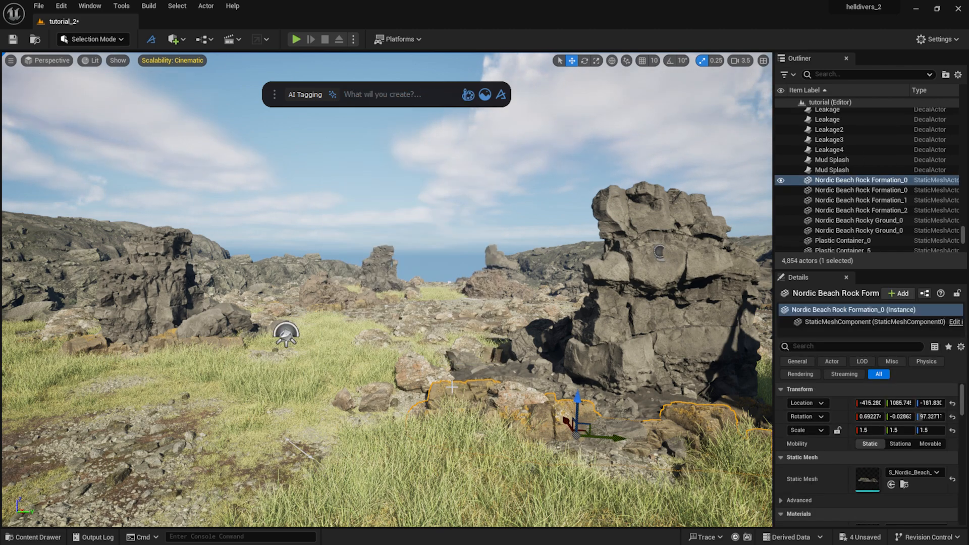
left_click(467, 95)
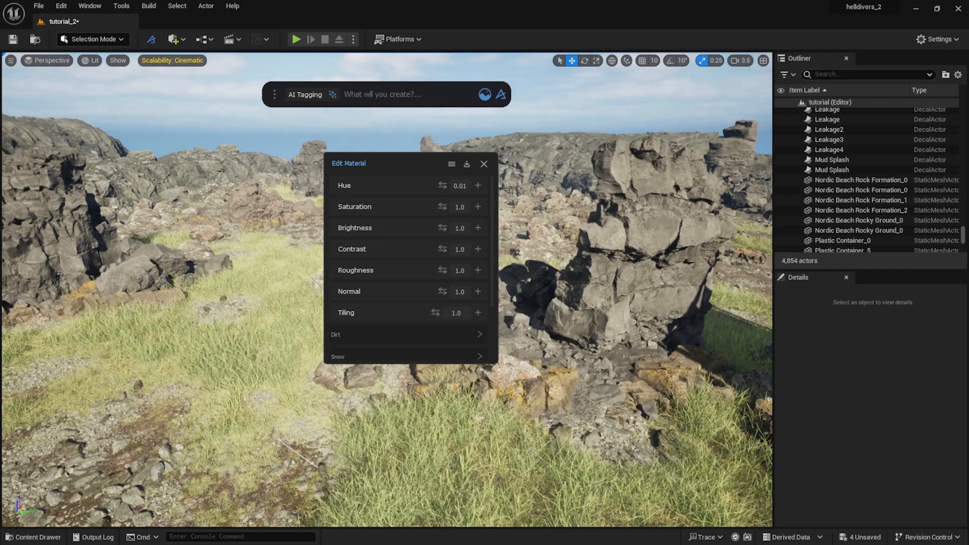
right_click_drag(497, 235, 492, 232)
left_click(468, 187)
type("0.2")
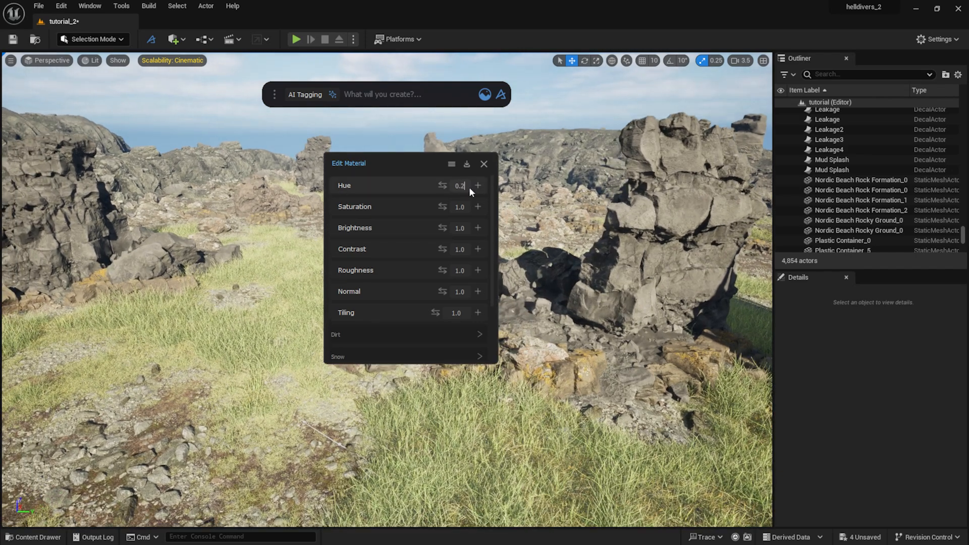
key("Return")
key("BackSpace")
type("1")
key("Return")
Step: Set the Nordic Beach Rock Formation's material saturation to 0.5, brightness to 0.54 and roughness to 0.2
double_click(468, 206)
type("0.5")
double_click(465, 228)
type("0.5")
left_click_drag(446, 228, 444, 228)
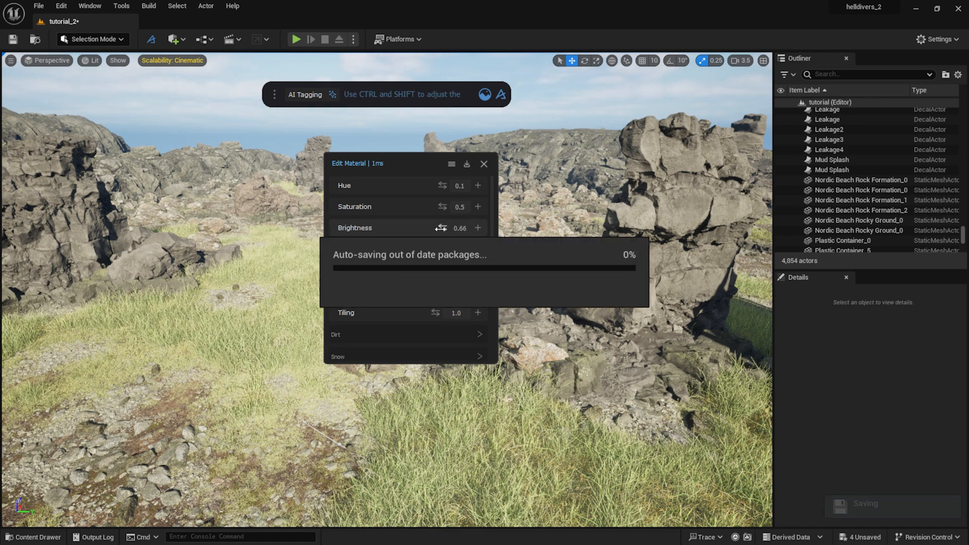
left_click_drag(441, 229, 441, 228)
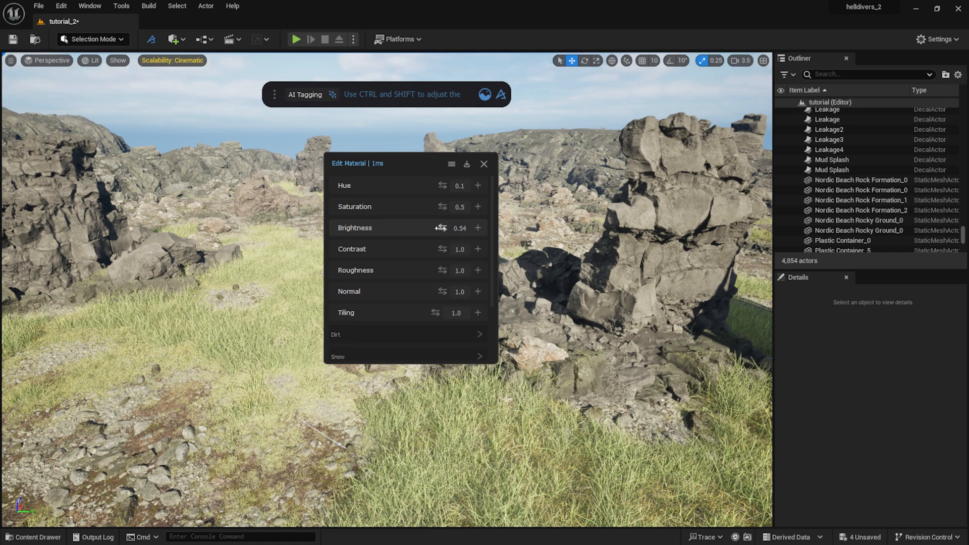
left_click(460, 271)
type("0")
type(".8")
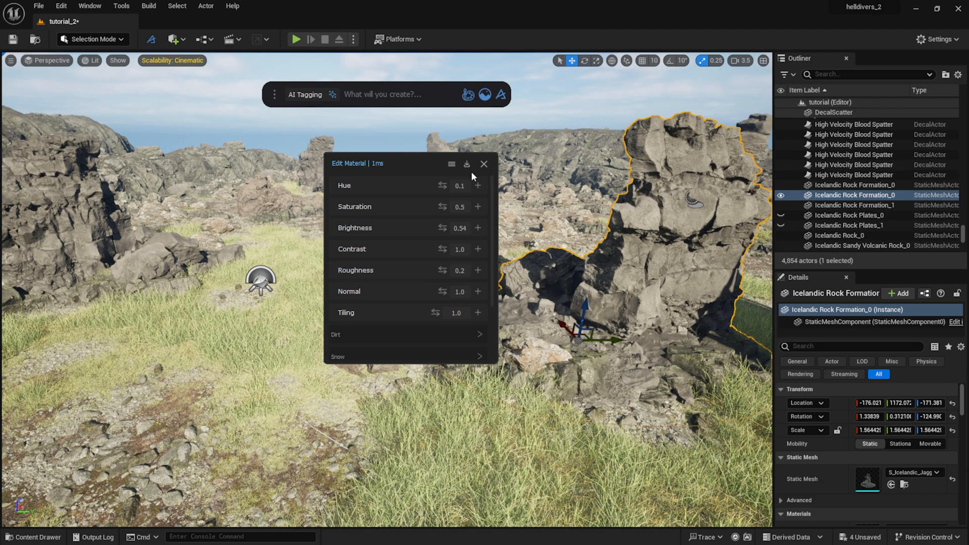
left_click(484, 164)
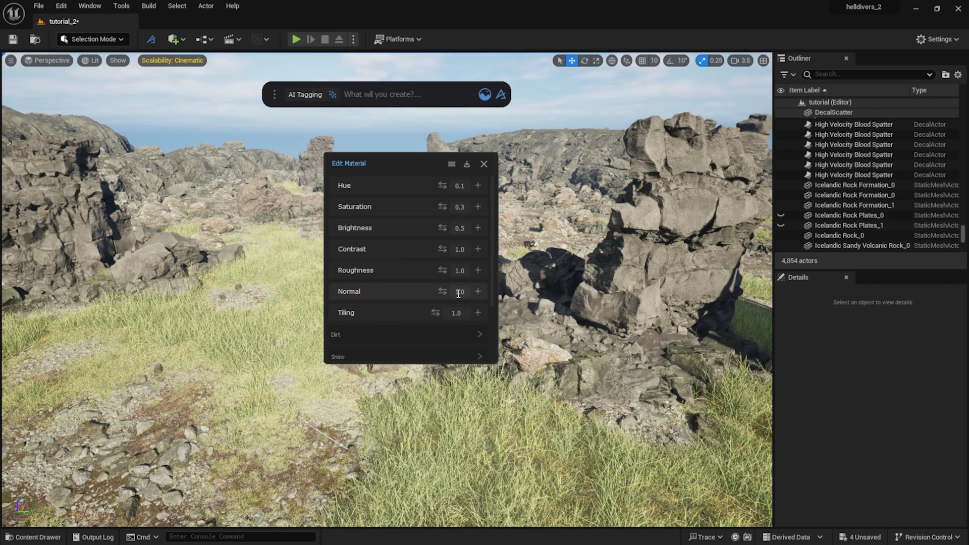
Step: Set the tall Icelandic Rock Formation's material roughness to 0.2
left_click(459, 292)
left_click(460, 272)
type("0.2")
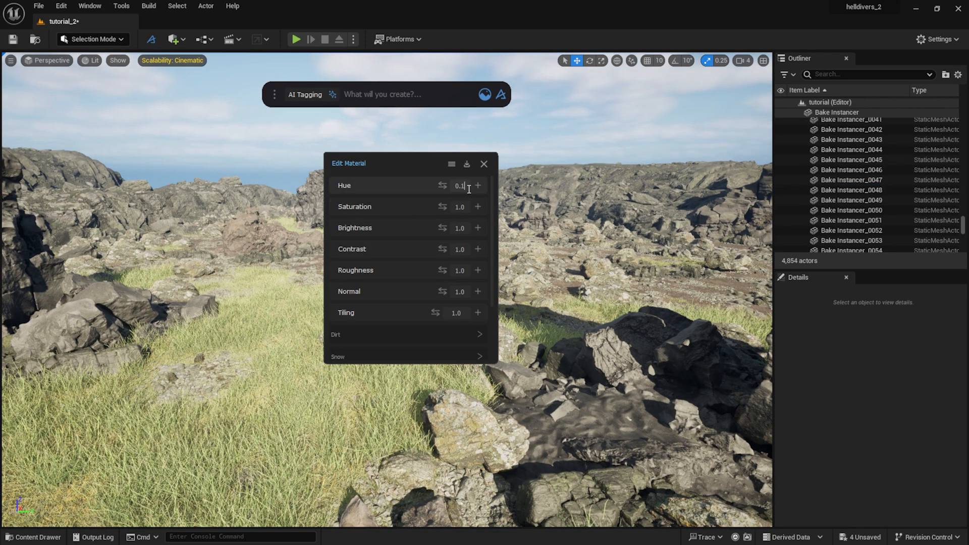
Step: Adjust the baked foreground rocks' material to hue 0.1, saturation 0.5 and brightness 0.5
type("0.1")
left_click(466, 208)
type("0.5")
left_click(463, 231)
type("0.5")
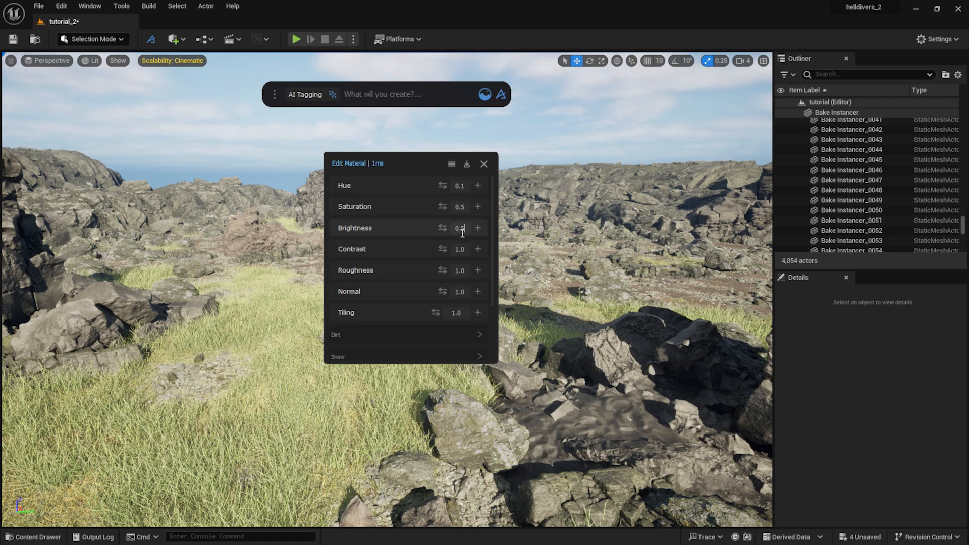
left_click(484, 164)
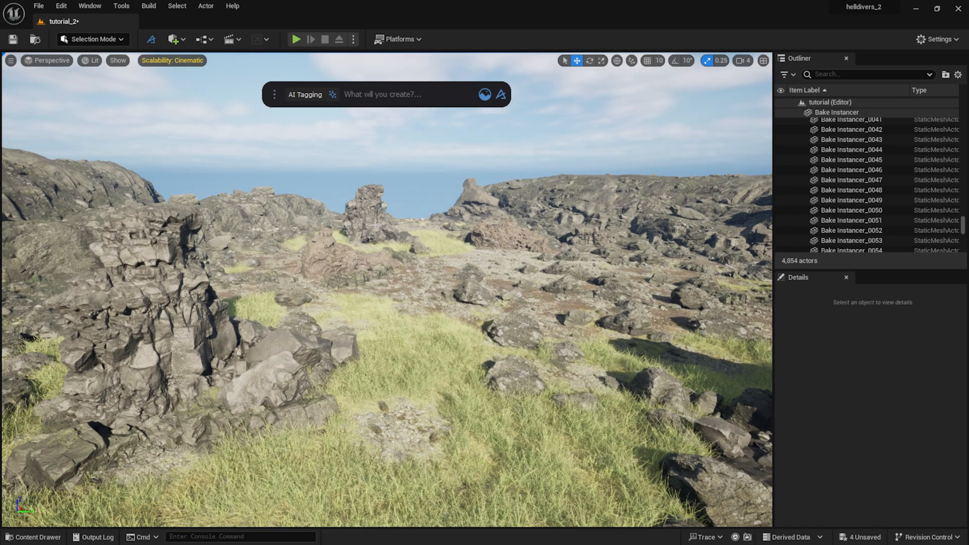
Step: Select the reddish Icelandic Sandy Volcanic Rock in the background and set its material hue to 0.1
left_click(331, 248)
key("f")
right_click_drag(331, 248, 284, 243)
key("a")
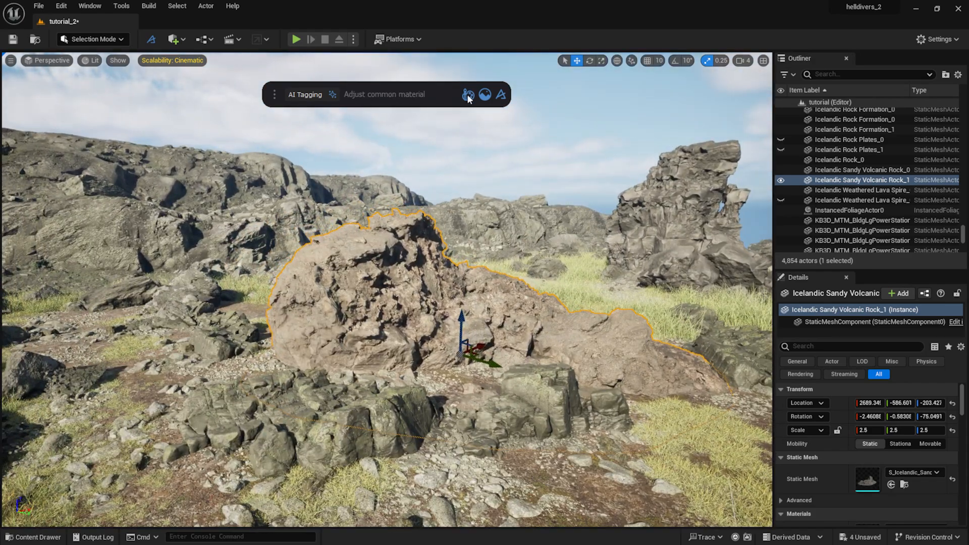
left_click(467, 94)
left_click_drag(398, 160, 641, 140)
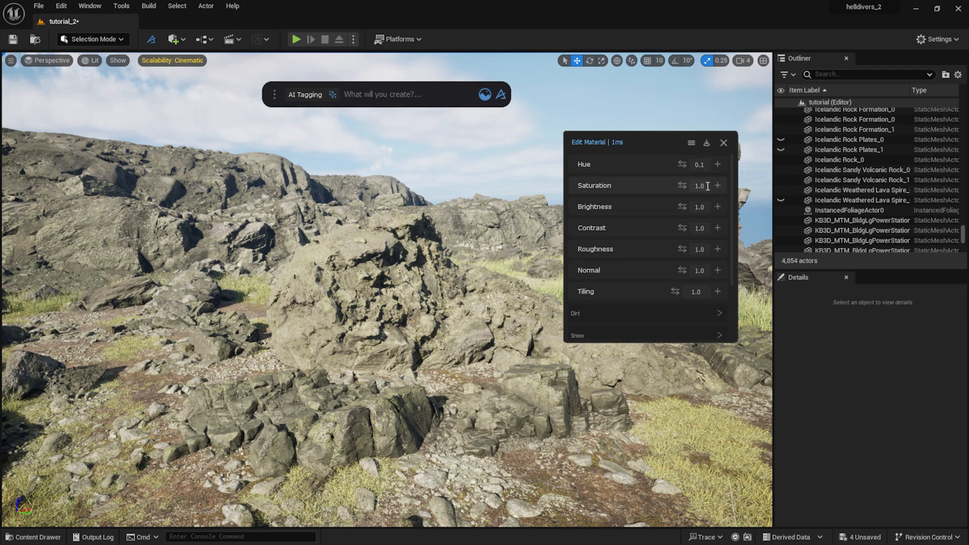
Step: Set the Icelandic Sandy Volcanic Rock's material saturation to 0.5, brightness to 0.6 and roughness to 0.2
left_click(707, 185)
type("0.5")
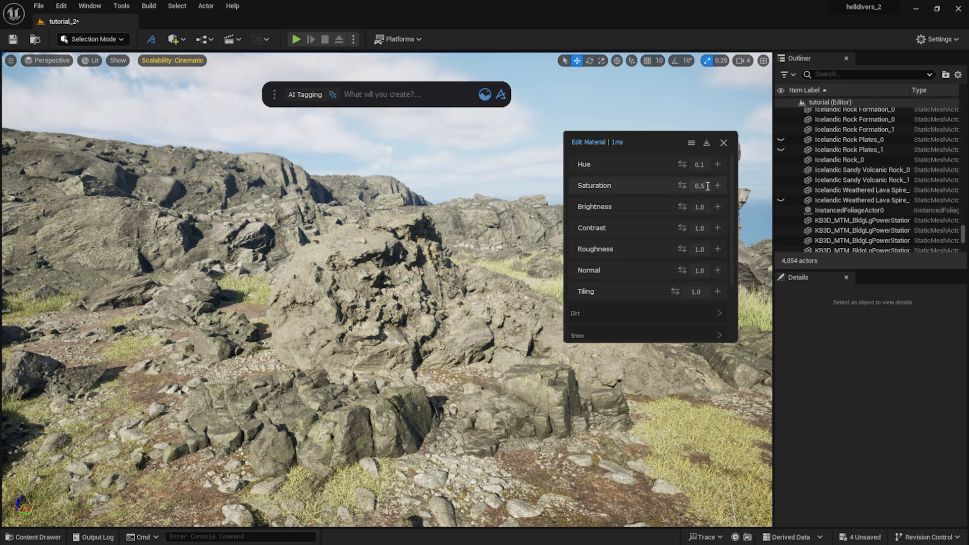
left_click(706, 204)
type("0.58")
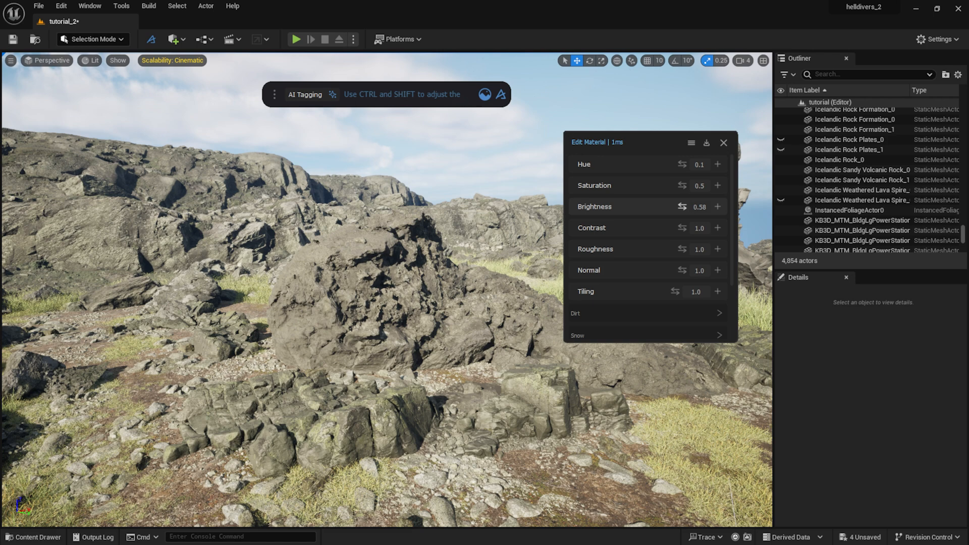
left_click_drag(682, 206, 684, 206)
left_click(705, 249)
type("0.")
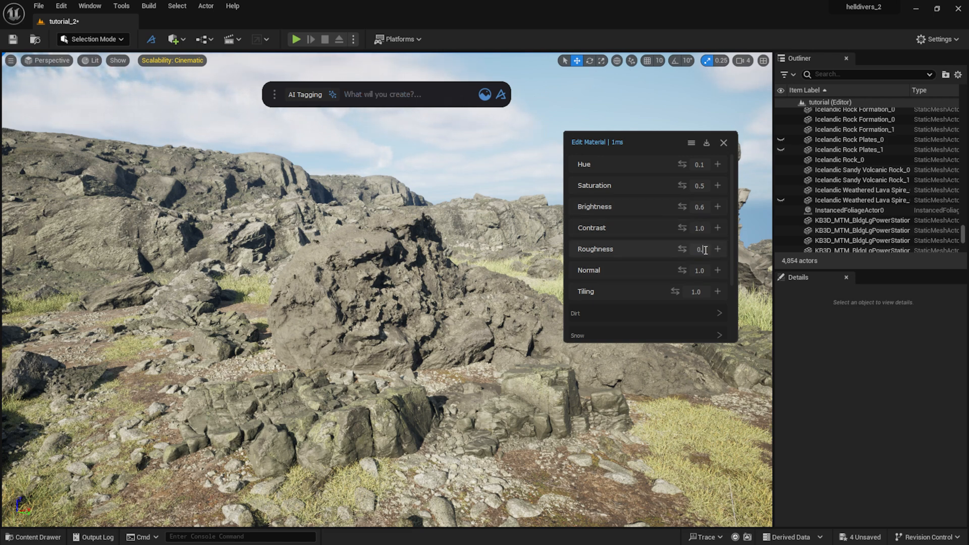
type("2")
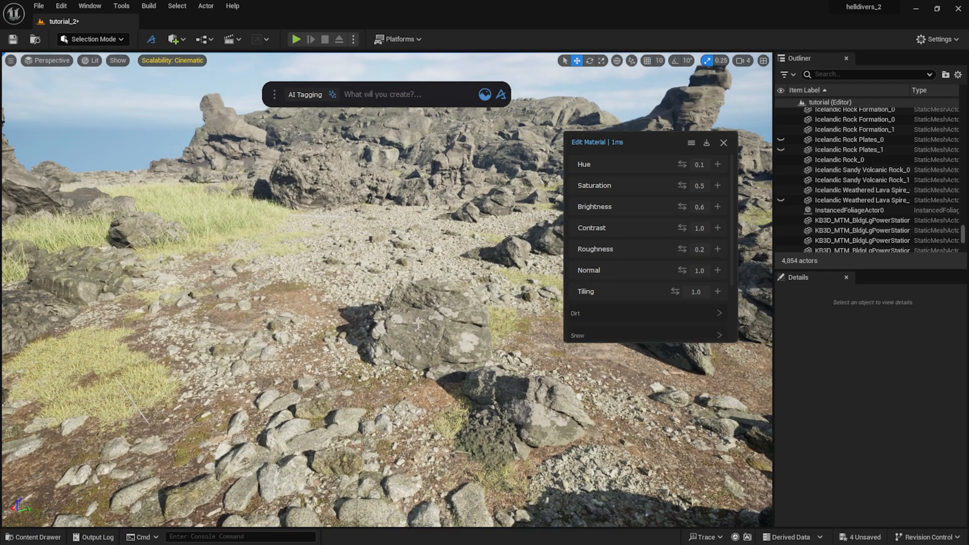
Step: Select the baked boulder on the rocky ground and edit its material roughness
left_click(439, 316)
left_click(723, 146)
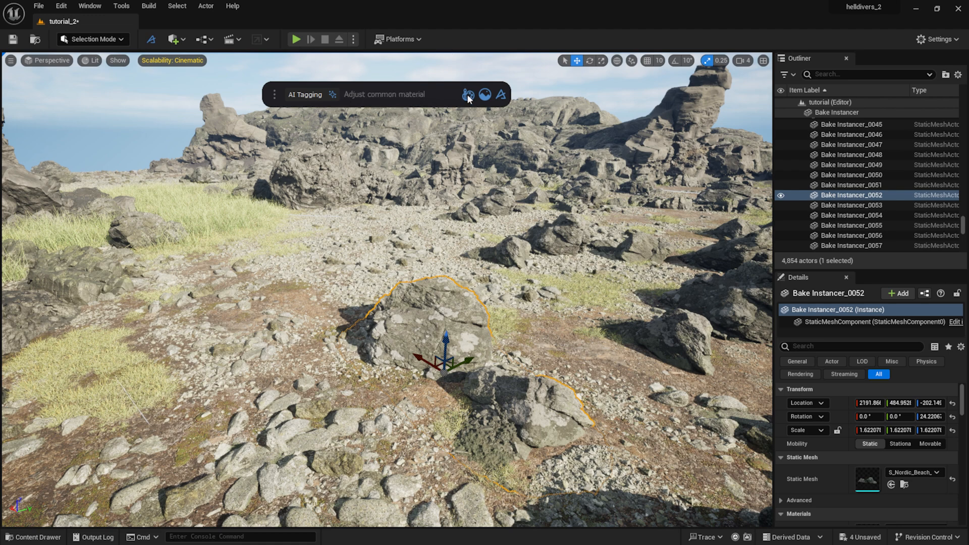
left_click(468, 94)
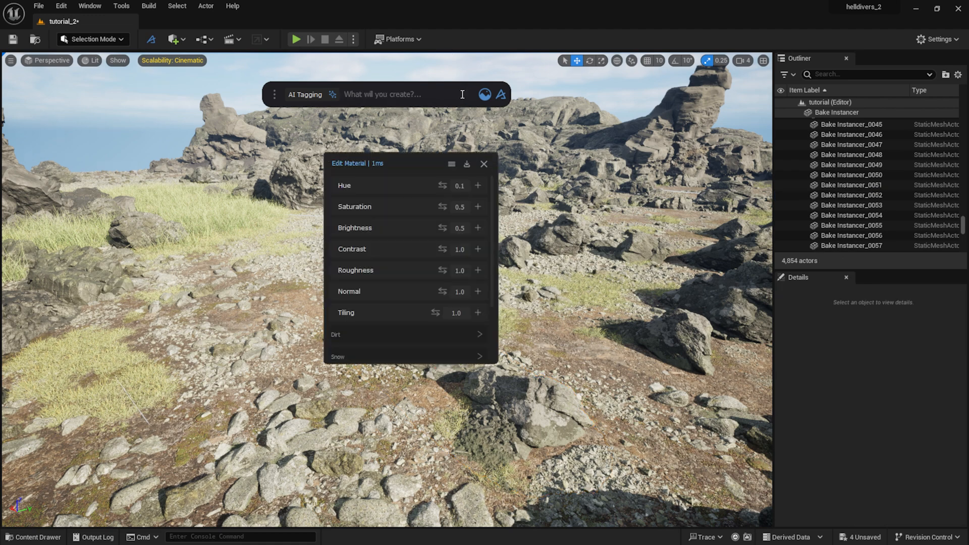
left_click(460, 275)
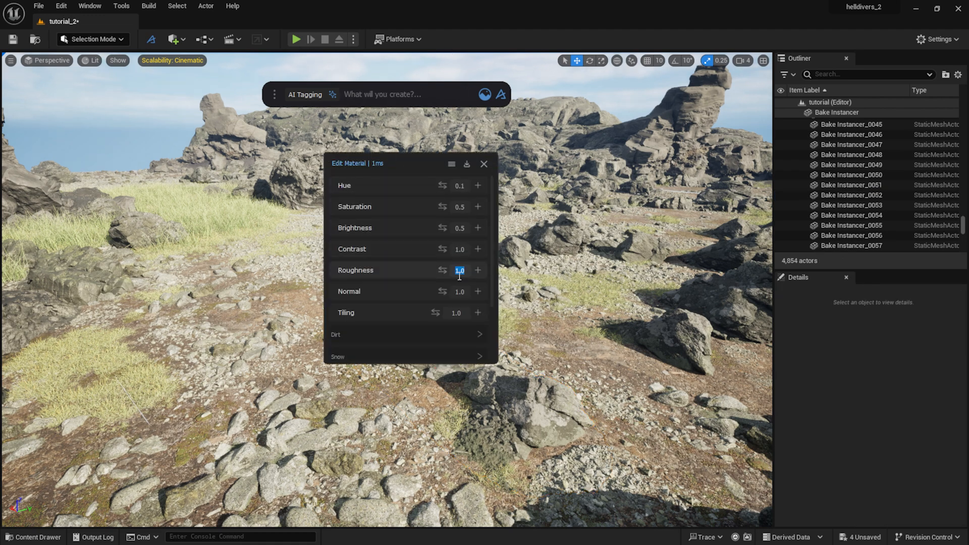
left_click(484, 164)
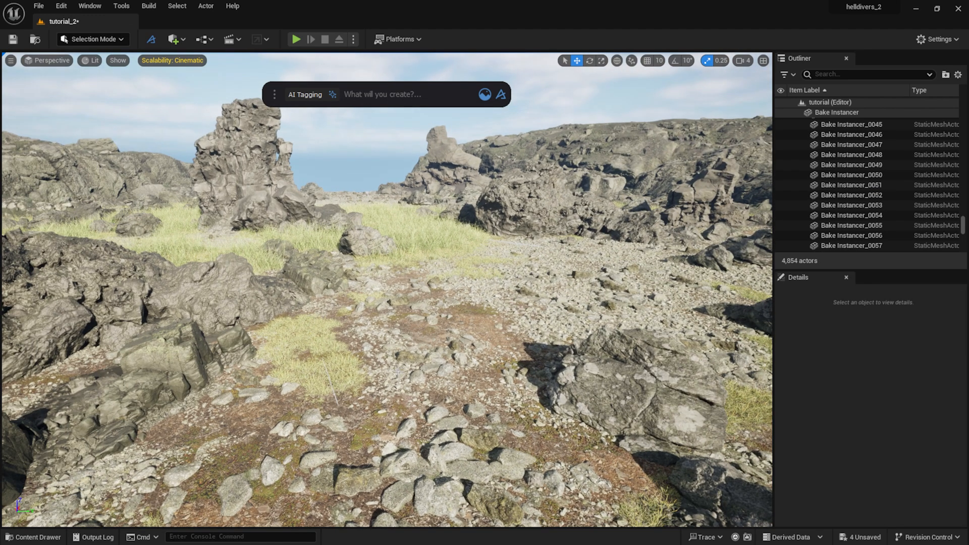
Step: Select the baked tundra rocky ground patch and set its material roughness to 0.2
left_click(396, 373)
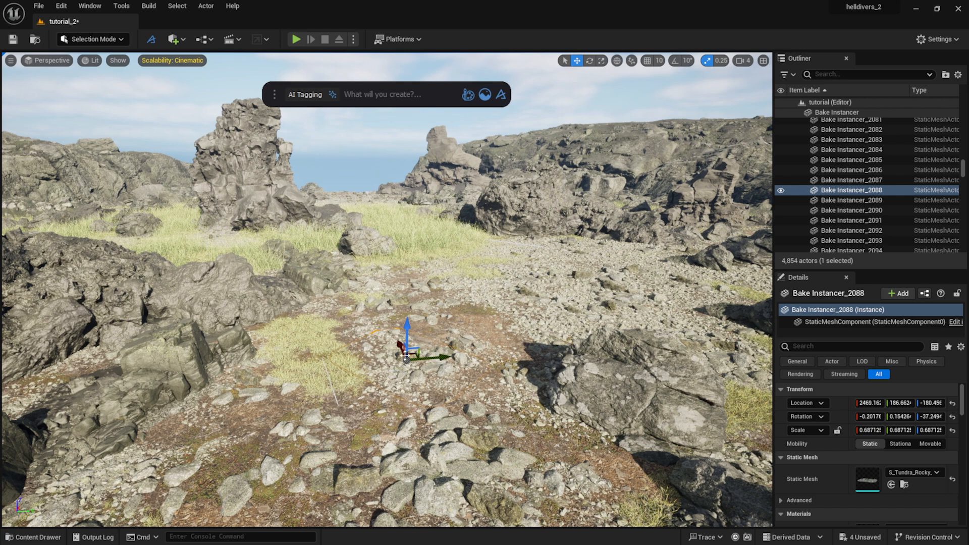
left_click(466, 94)
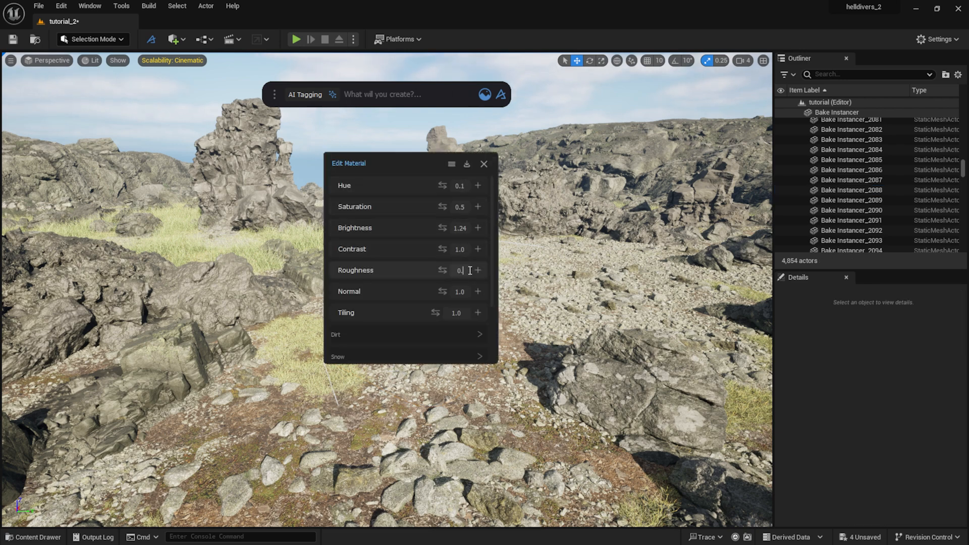
type("2")
left_click(484, 164)
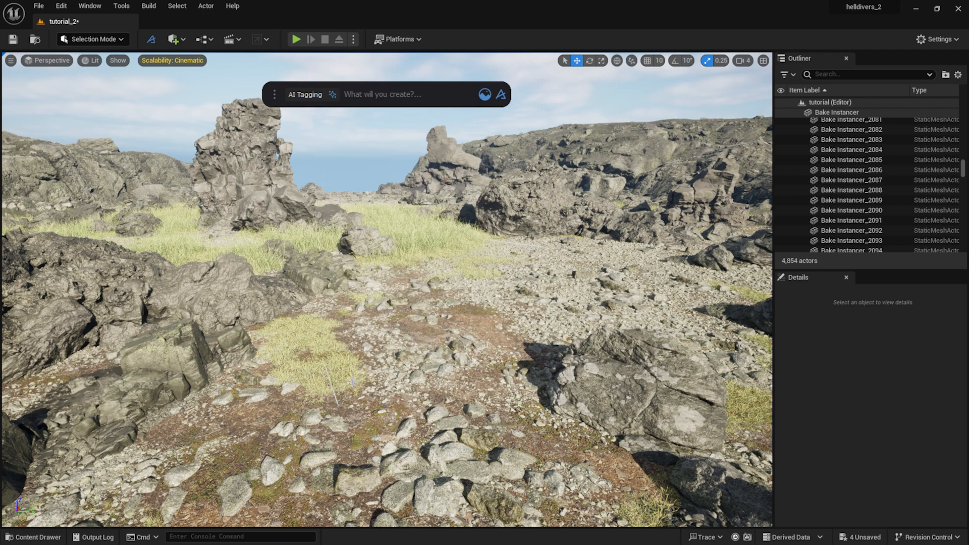
Step: Select the scattered Nordic Beach Rocky Ground stones and set their material roughness to 0.2
left_click(126, 462)
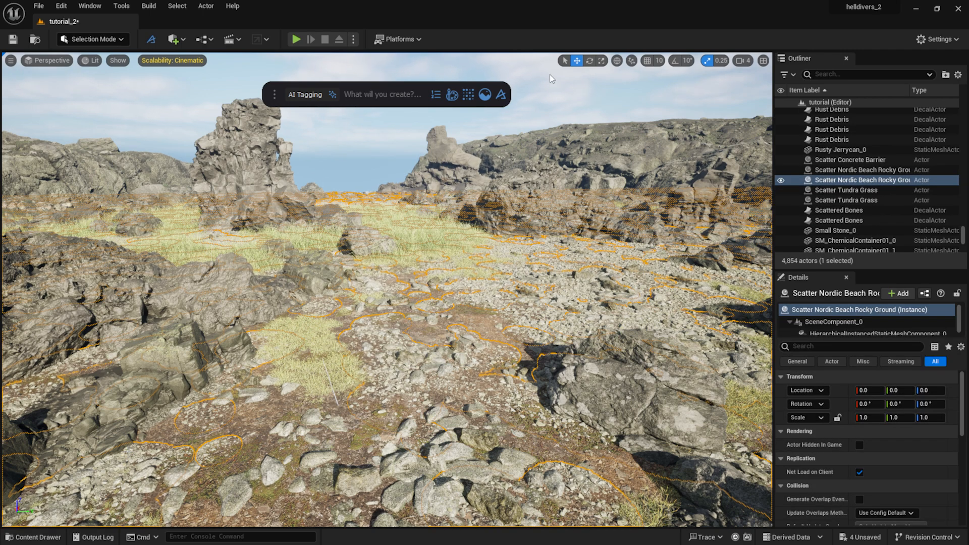
left_click(453, 96)
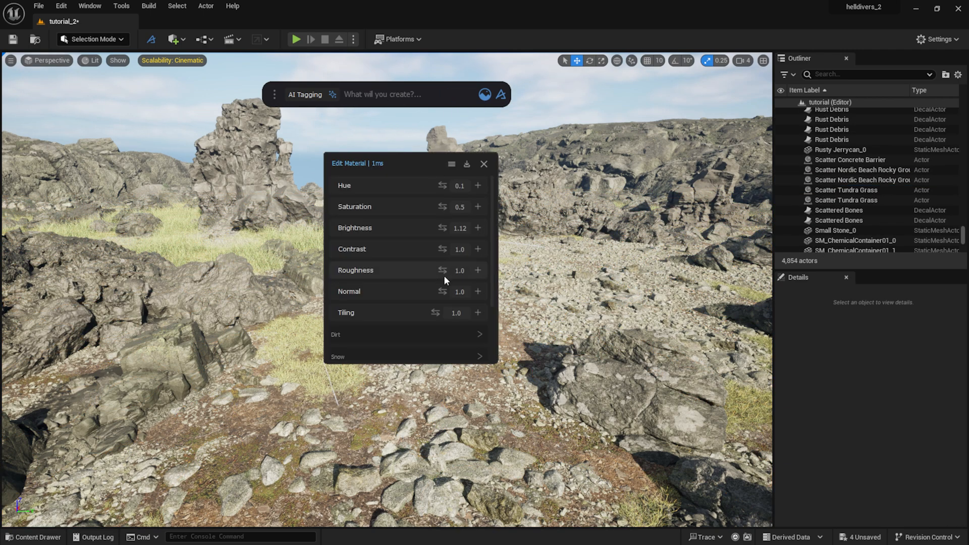
type("0.")
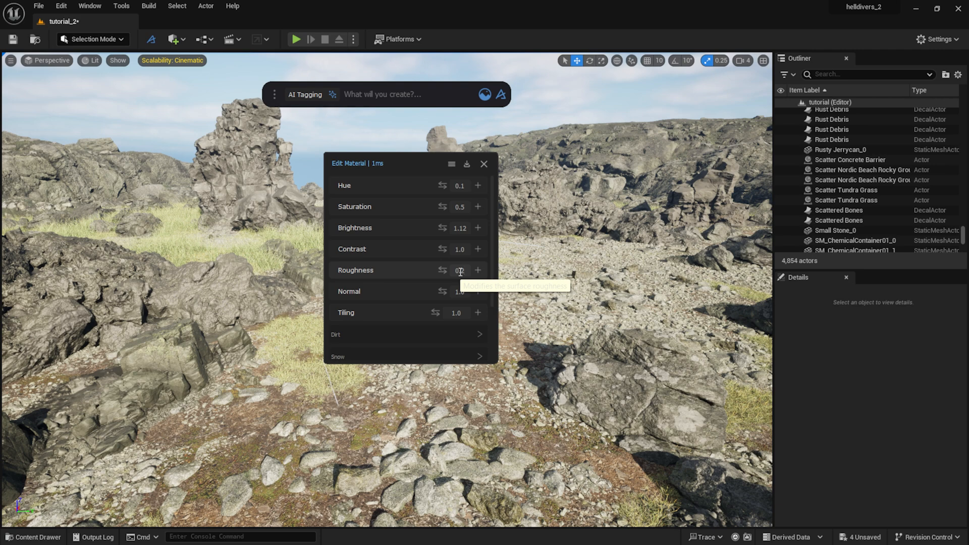
type("2")
left_click(484, 164)
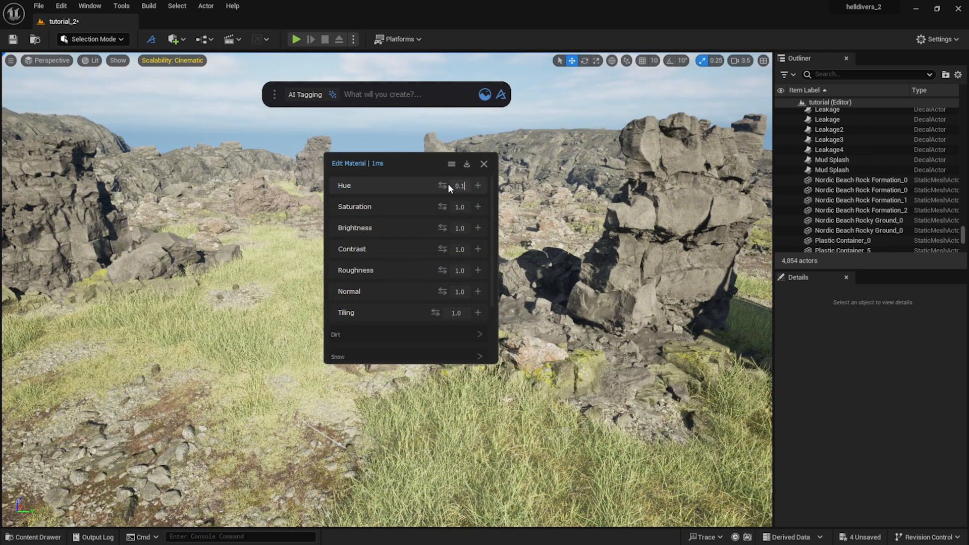
Step: With the tall rock formation's material hue at 0.1, edit its saturation
left_click(468, 205)
type("0")
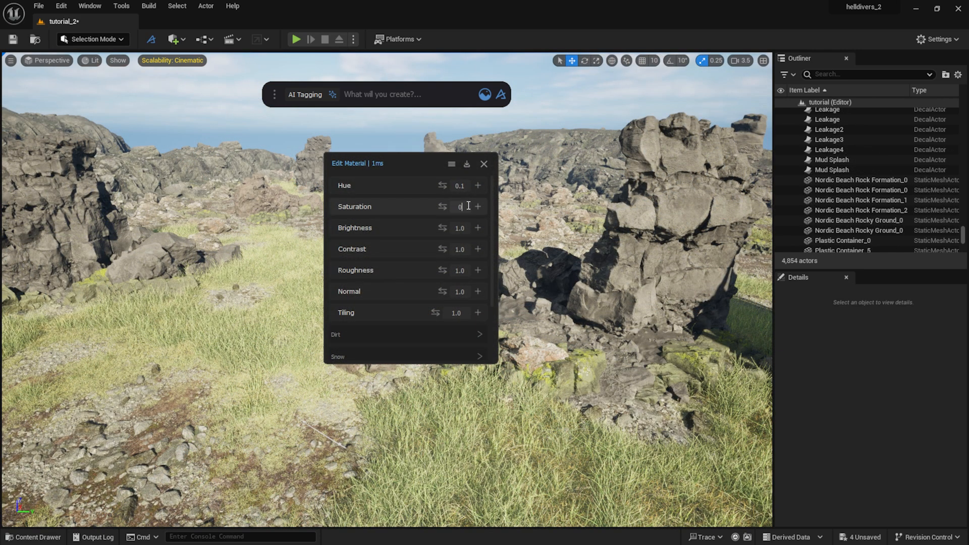
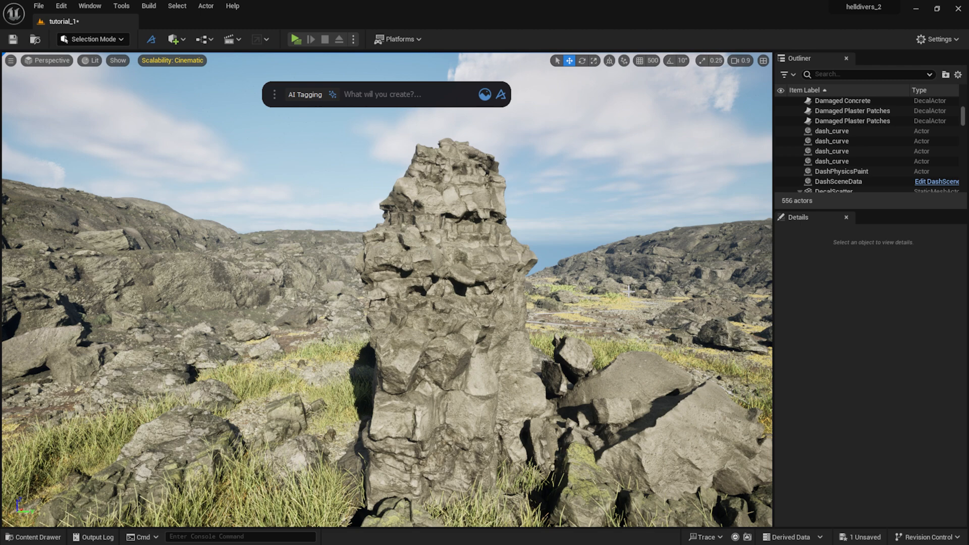
Step: Show the Megascans atlas assets and download the Devil's Ivy vine atlas at 2K resolution from Quixel Bridge
left_click(484, 95)
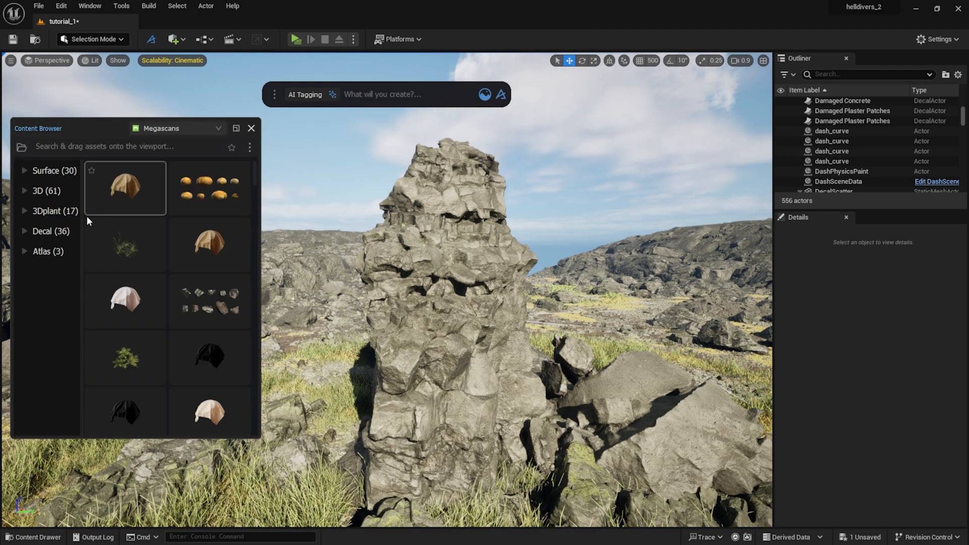
left_click(49, 253)
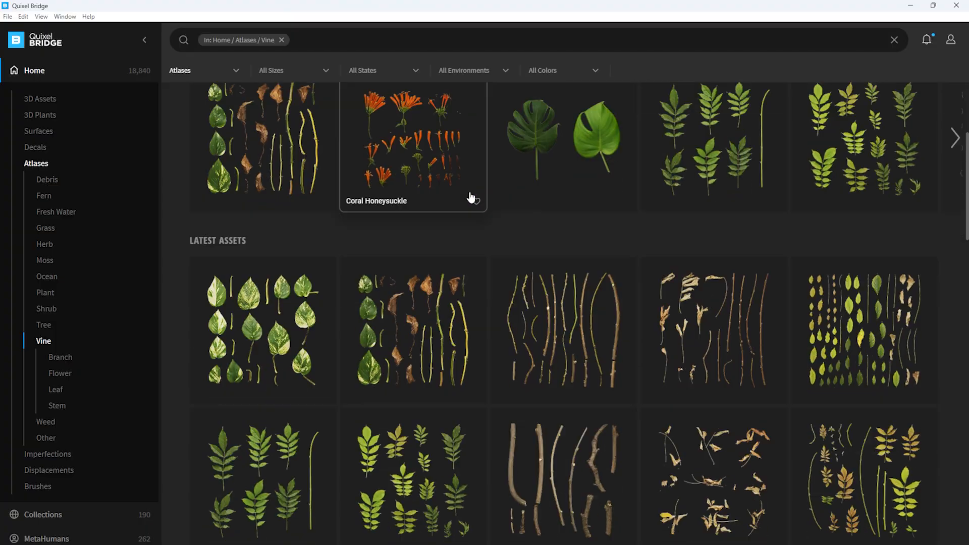
scroll(505, 232, "down", 3)
left_click(262, 232)
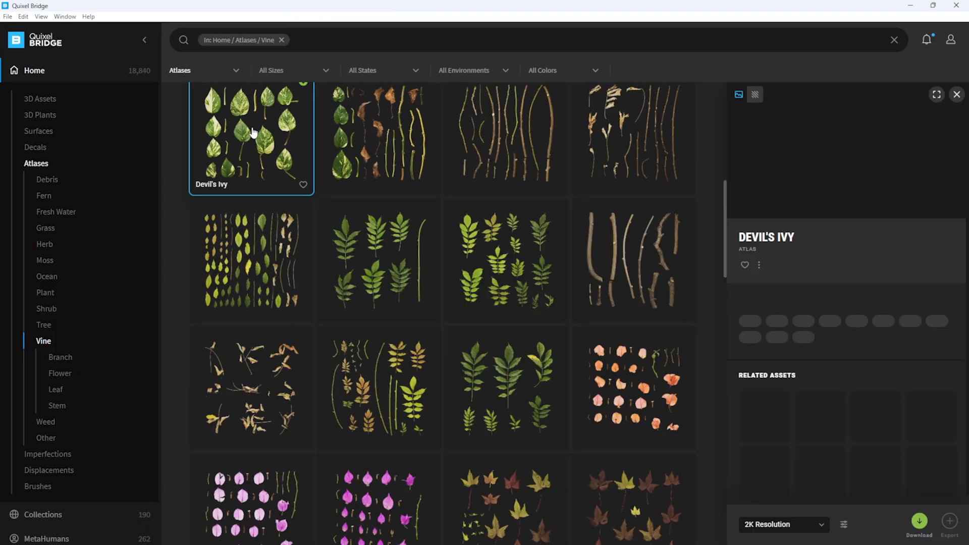
left_click(918, 522)
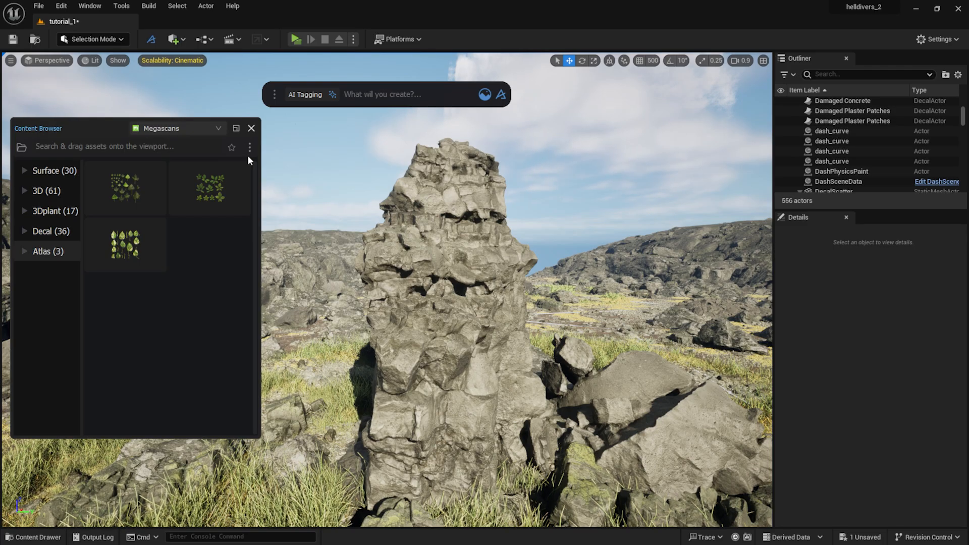
Step: Review the Megascans folder path settings in the preferences and close them
left_click(249, 146)
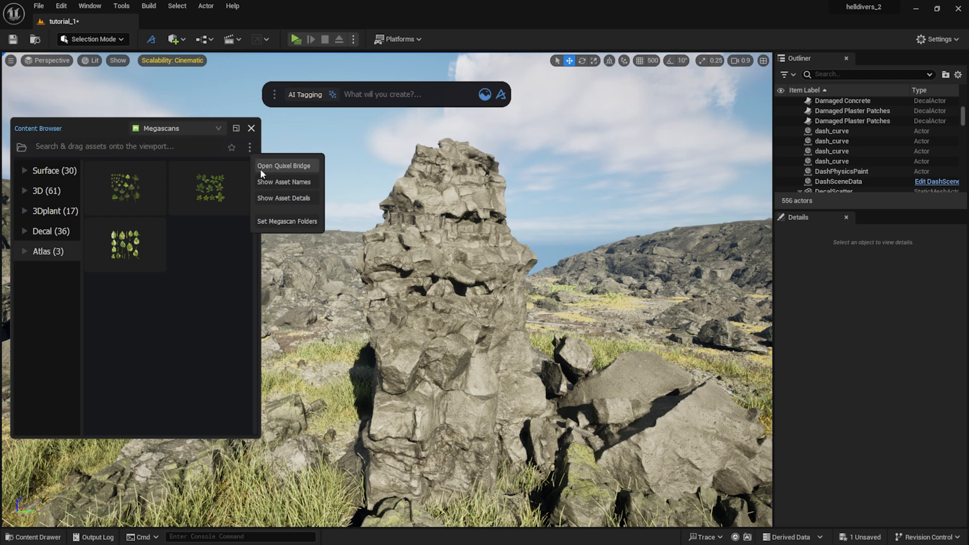
left_click(263, 220)
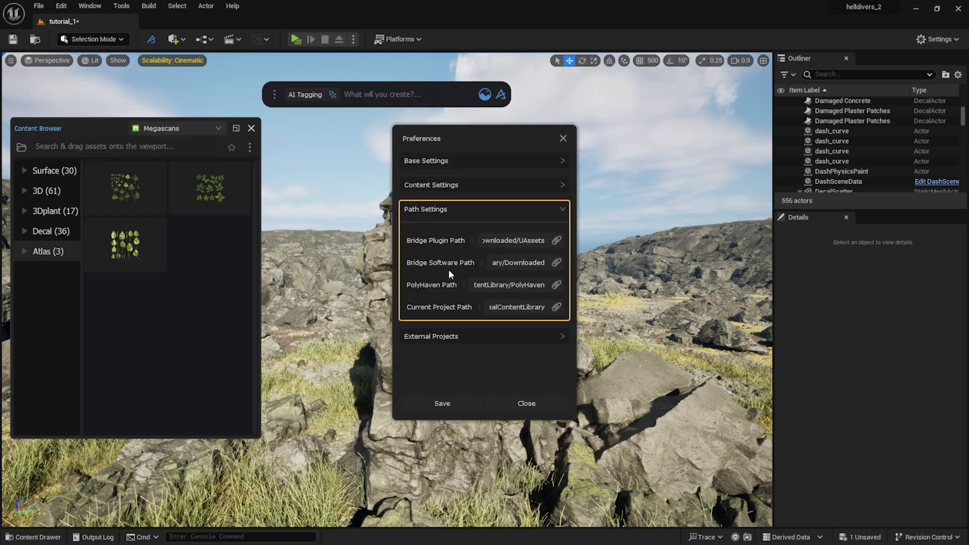
left_click(549, 404)
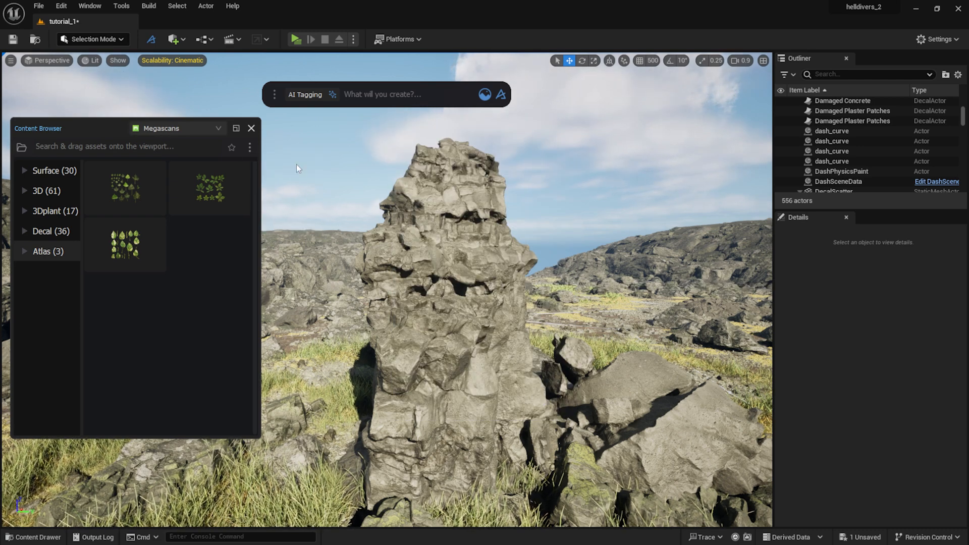
Step: Select the tall Icelandic rock formation and create Ivy Blackberry vines on it from the Megascans atlas
left_click(462, 258)
left_click_drag(225, 191, 450, 250)
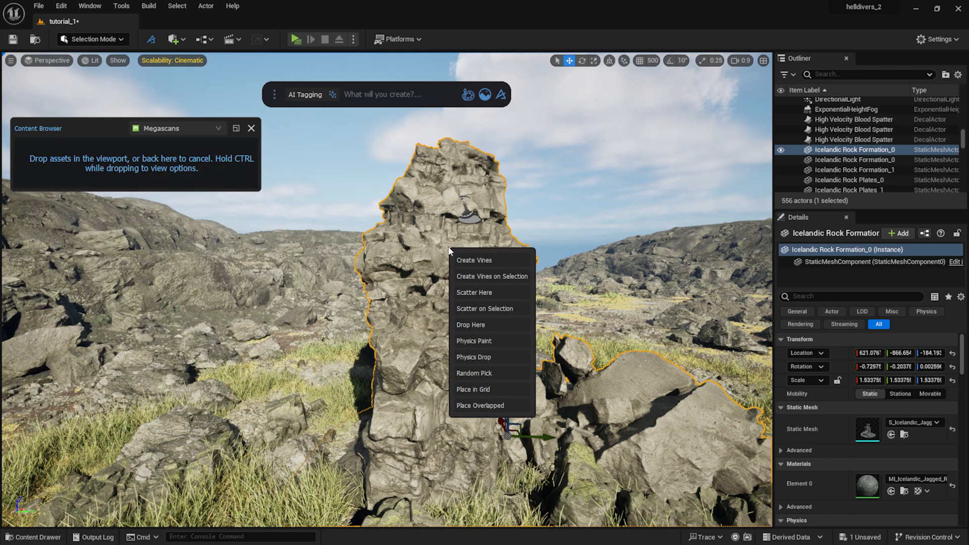
left_click(462, 277)
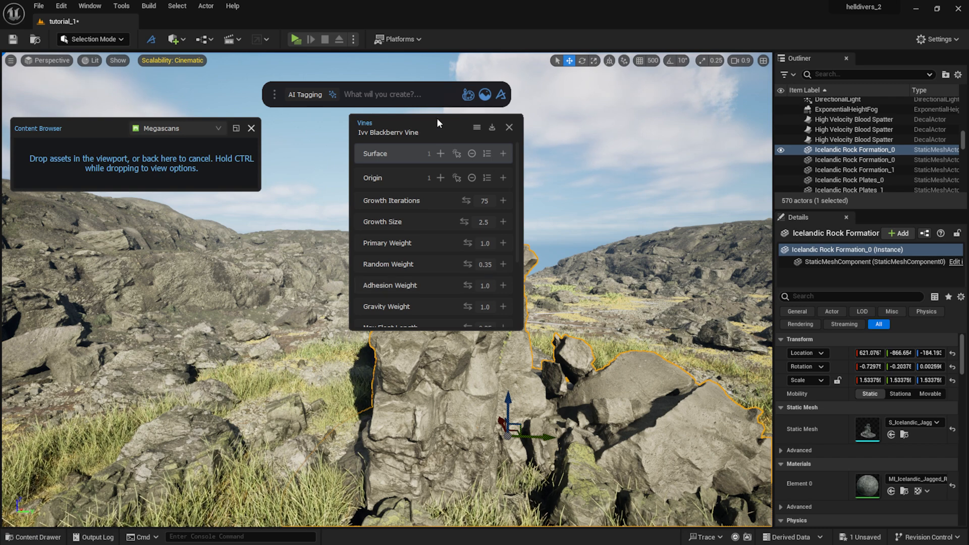
Step: Set the vines' growth iterations to 200 and the seed to 382
left_click_drag(437, 117, 731, 134)
scroll(727, 264, "down", 4)
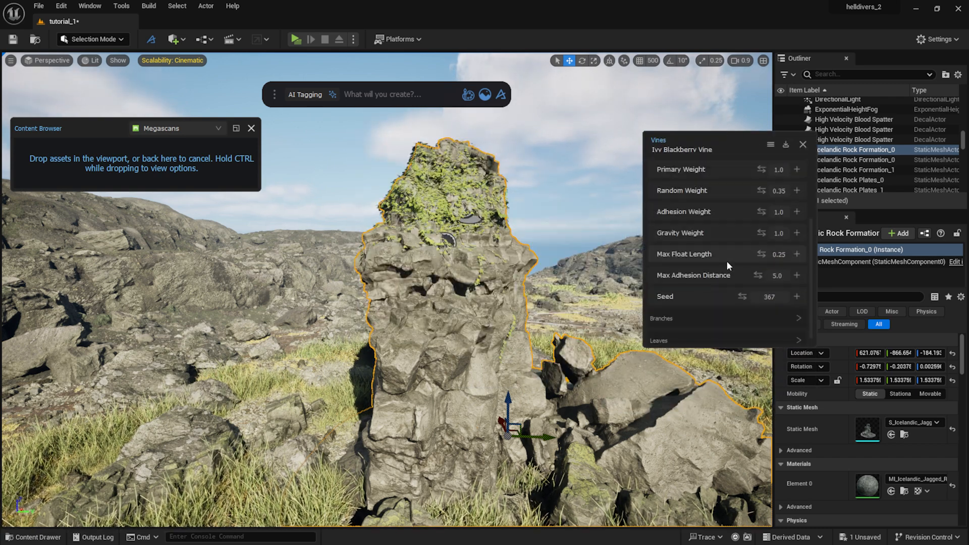
left_click_drag(740, 297, 758, 297)
scroll(720, 279, "up", 4)
left_click(778, 218)
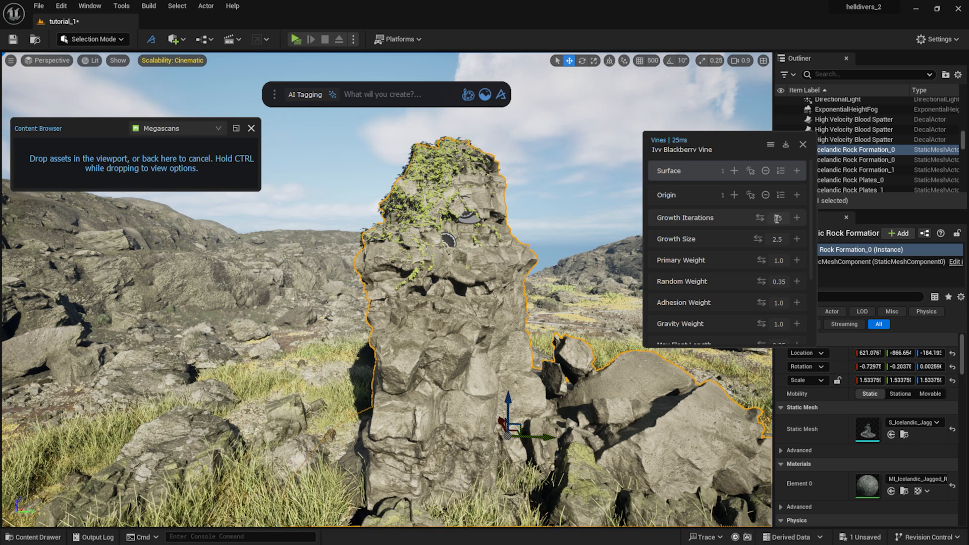
type("200")
key("Return")
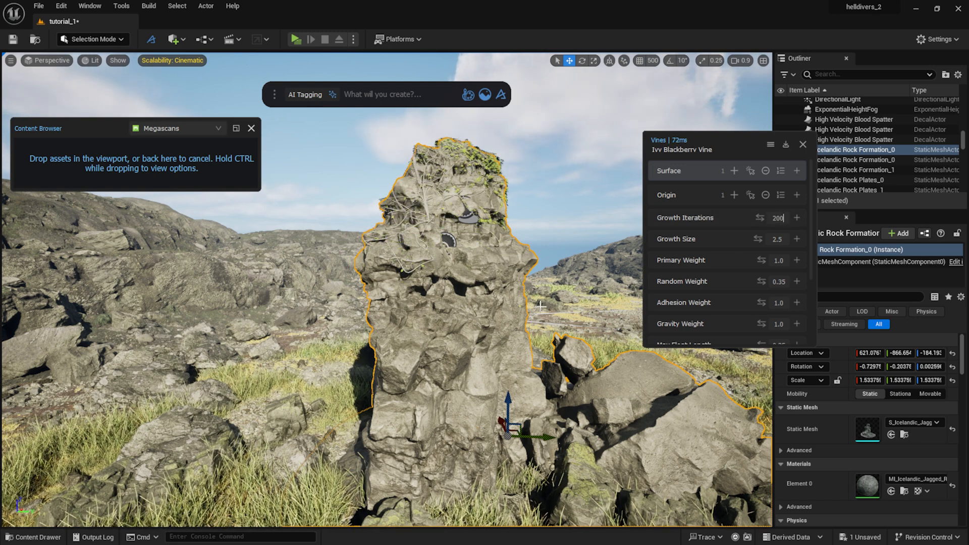
scroll(719, 311, "down", 3)
scroll(719, 311, "down", 1)
left_click_drag(742, 297, 748, 297)
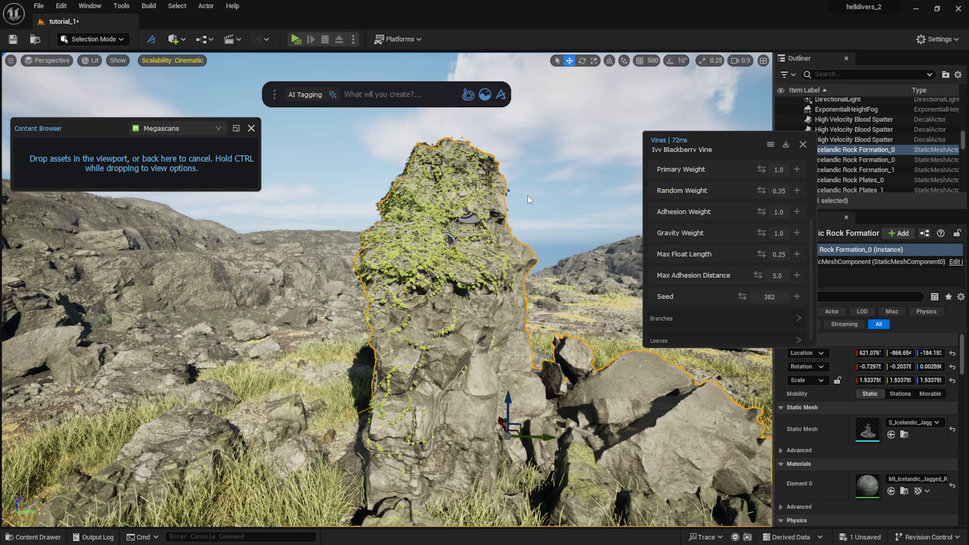
Step: Set the vines' leaf scale to 0.57
left_click(704, 337)
scroll(704, 323, "down", 2)
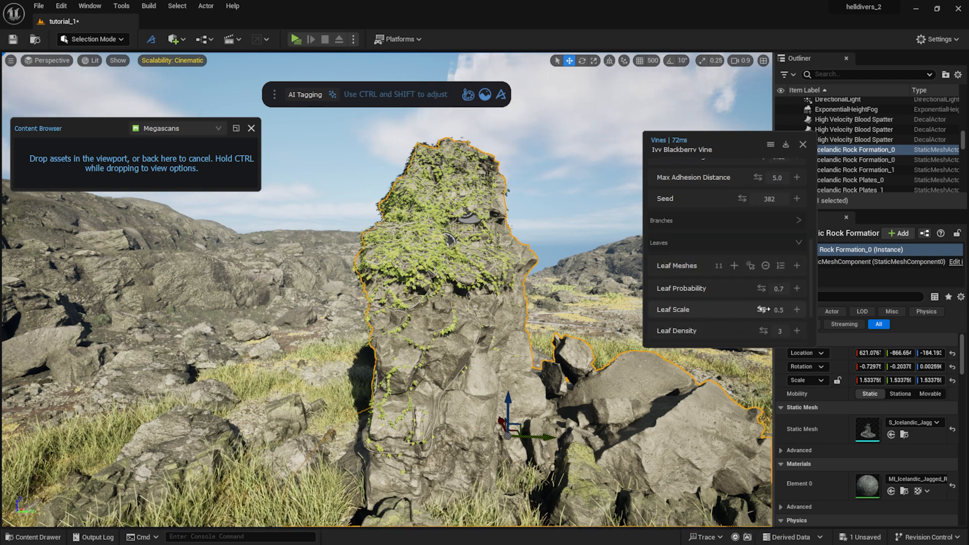
left_click_drag(763, 309, 767, 309)
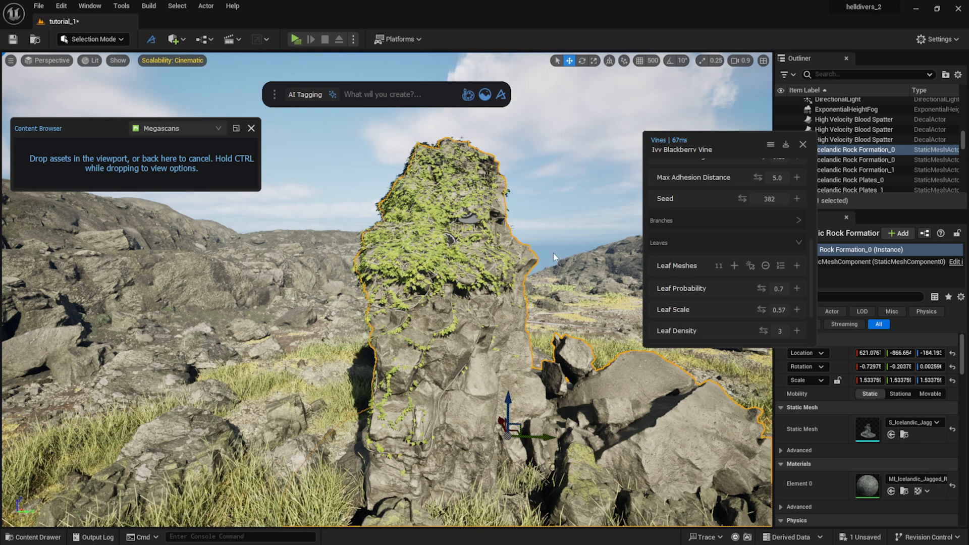
Step: Select the ivy stem mesh and apply a Megascans surface material to it
scroll(549, 241, "up", 8)
left_click(285, 270)
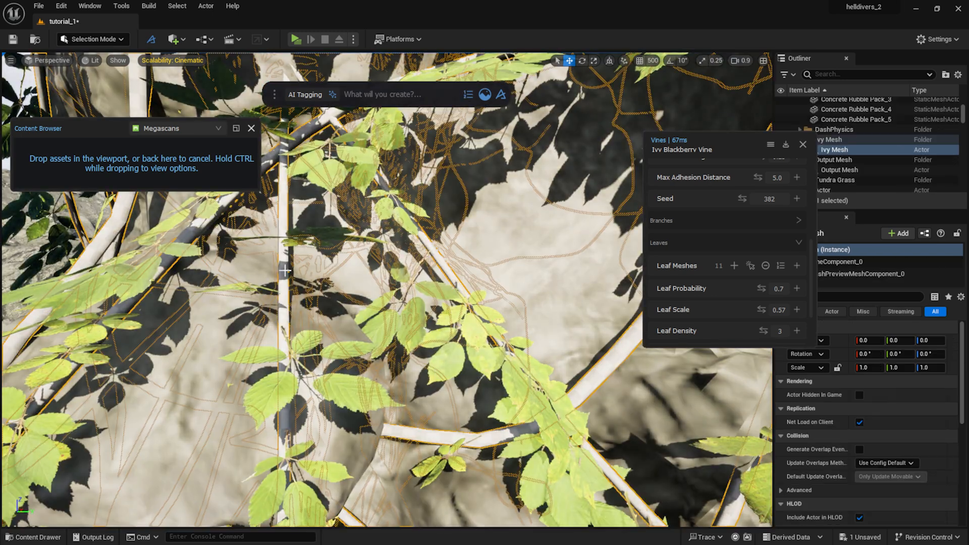
left_click(45, 172)
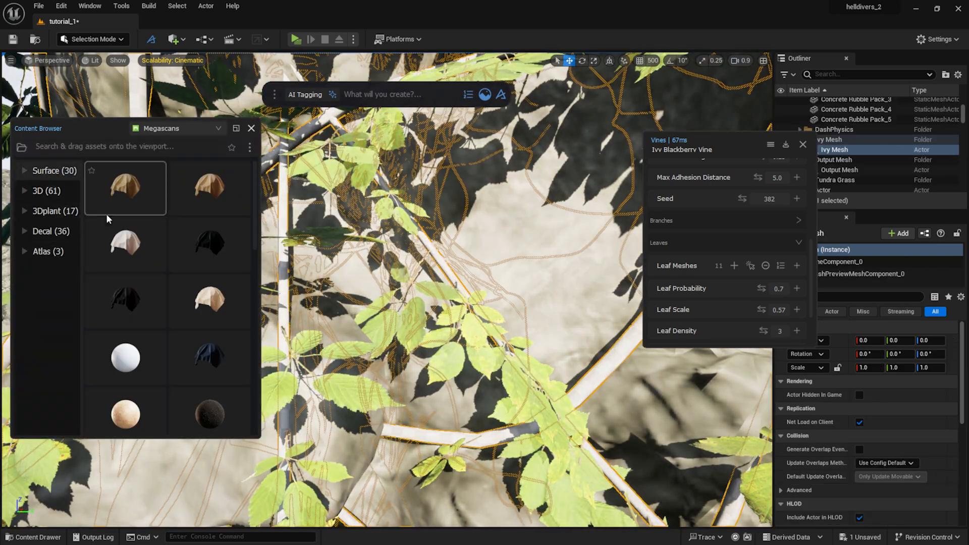
left_click_drag(254, 200, 259, 388)
left_click_drag(213, 409, 439, 259)
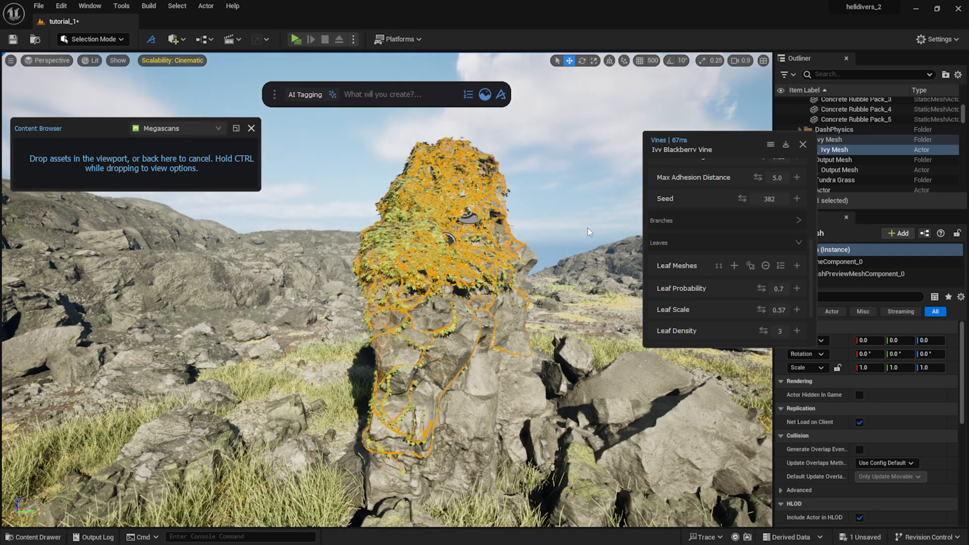
key("Escape")
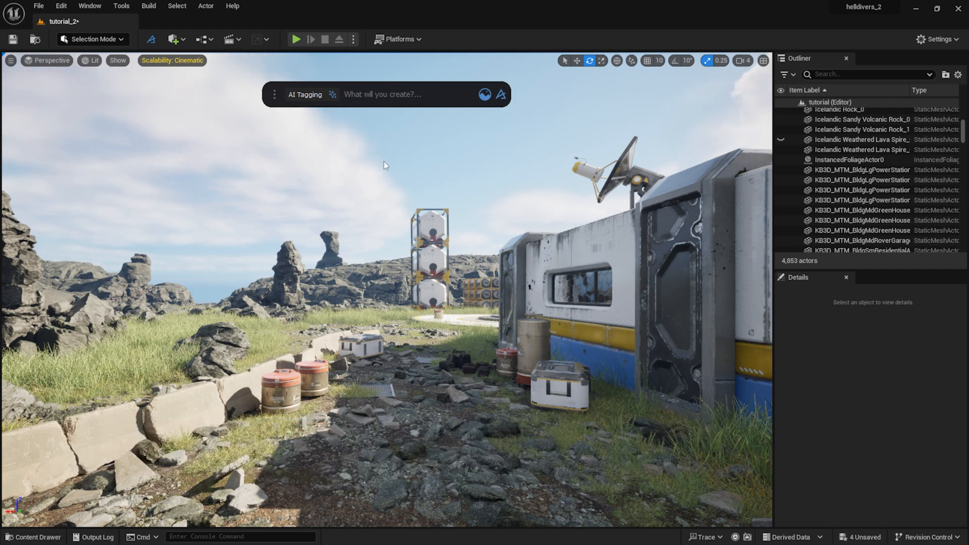
Step: Show the engine content in the project's content browser
left_click(33, 537)
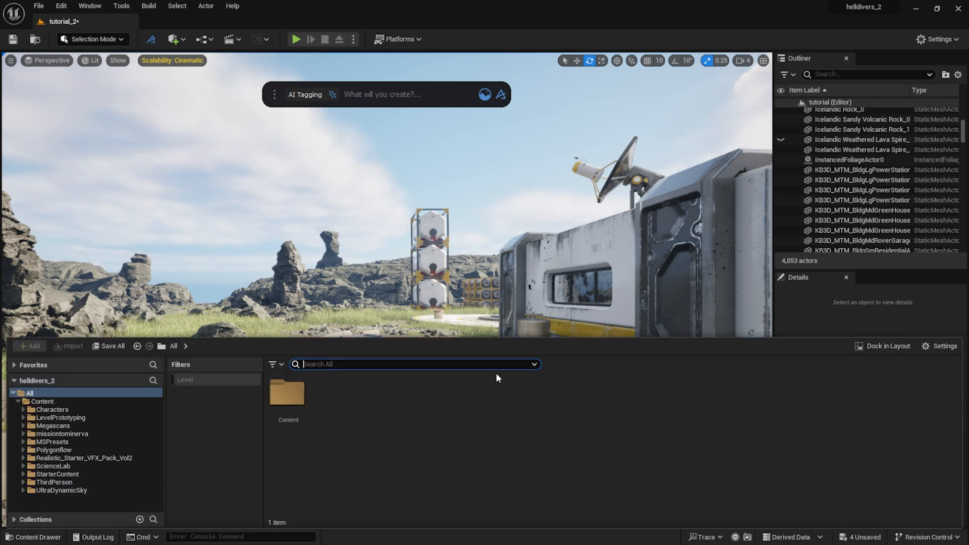
left_click(942, 349)
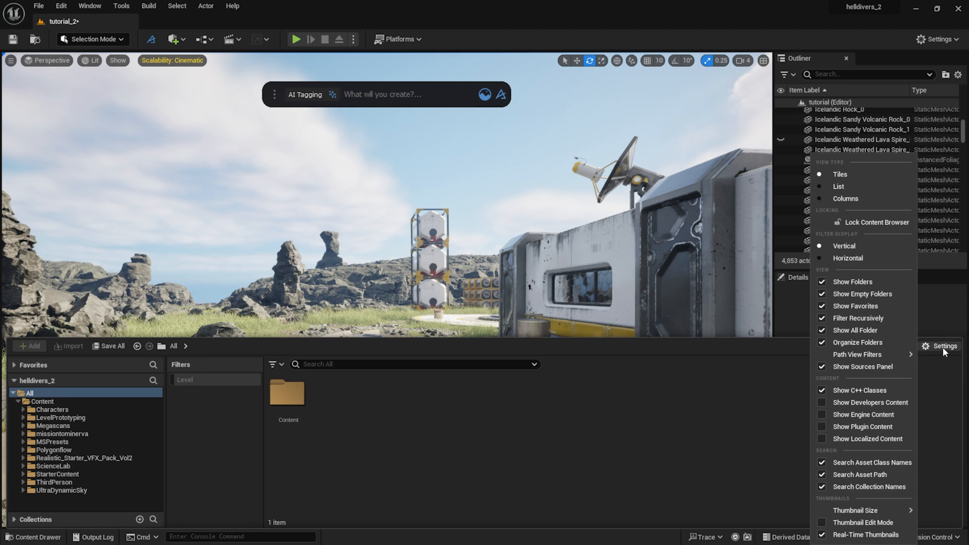
left_click(861, 414)
Step: Search the Engine folder for "sky" and place BP_Sky_Sphere in the level
double_click(331, 393)
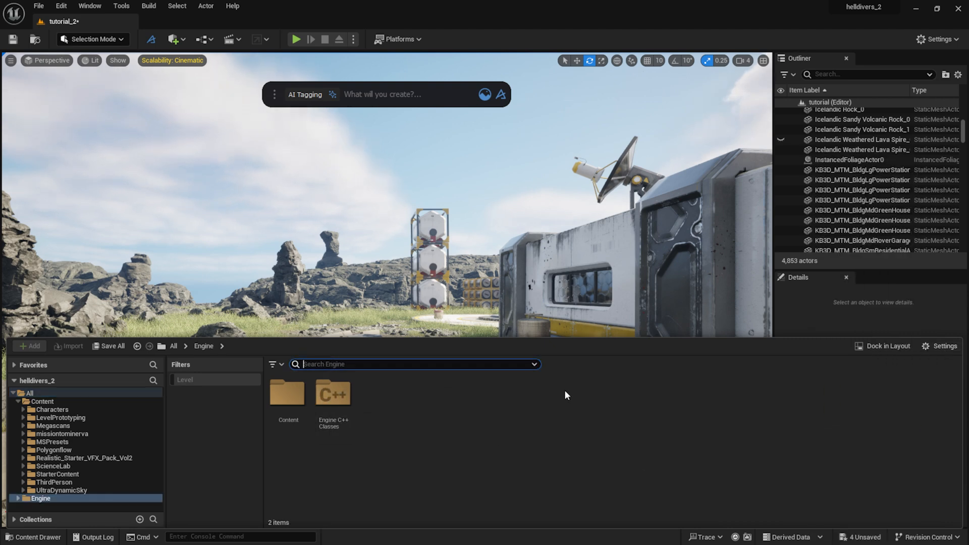
type("sky")
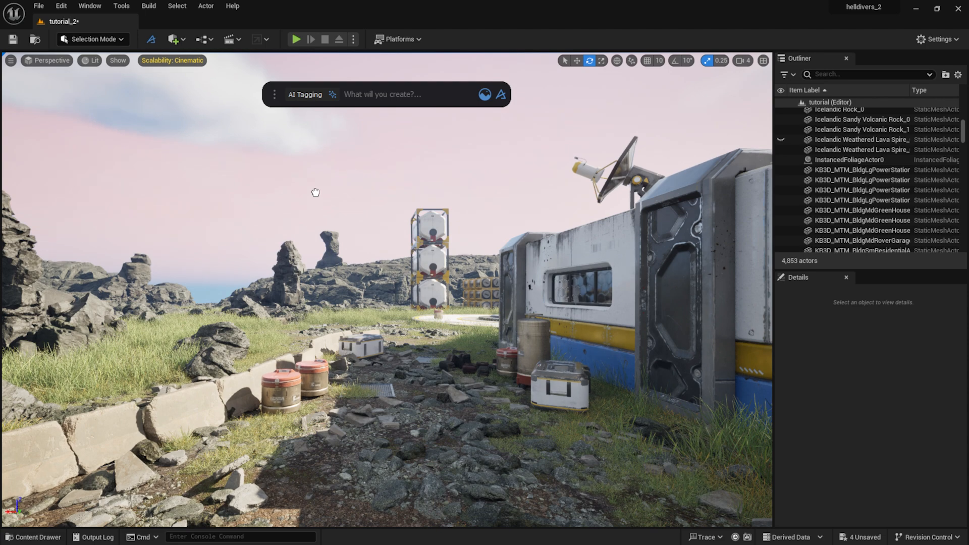
left_click_drag(315, 192, 316, 192)
Step: Set the BP_Sky_Sphere's sun height override to -1.0
right_click_drag(398, 305, 392, 267)
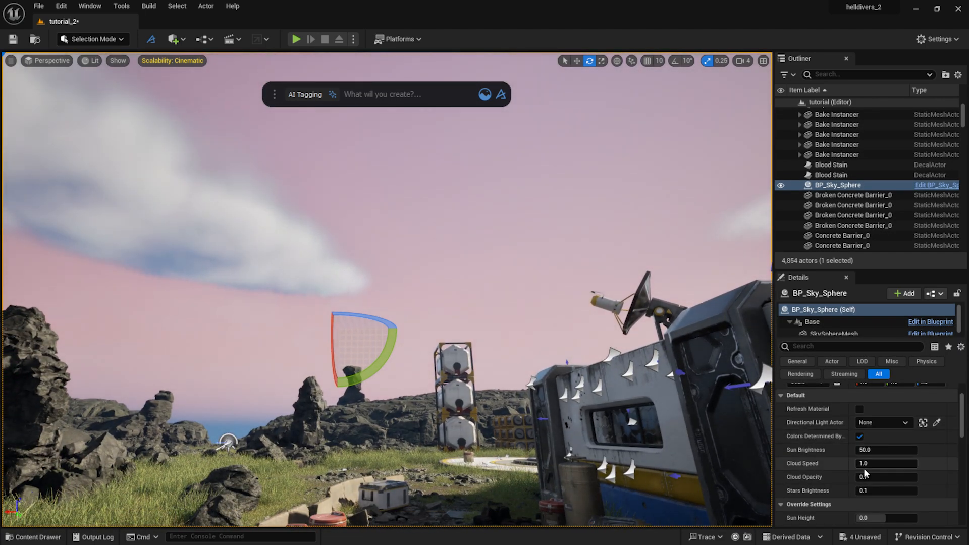
scroll(864, 468, "down", 1)
left_click_drag(868, 486, 837, 486)
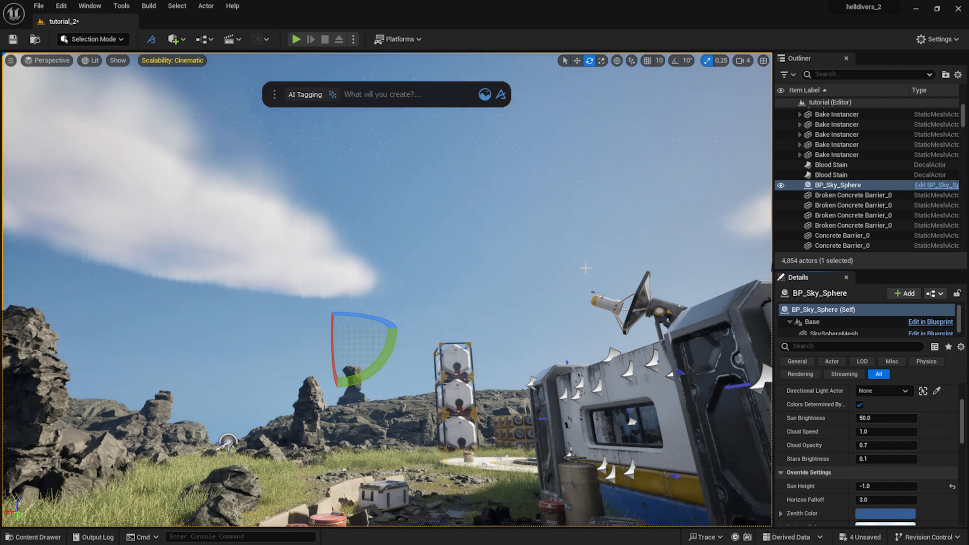
right_click_drag(585, 268, 590, 288)
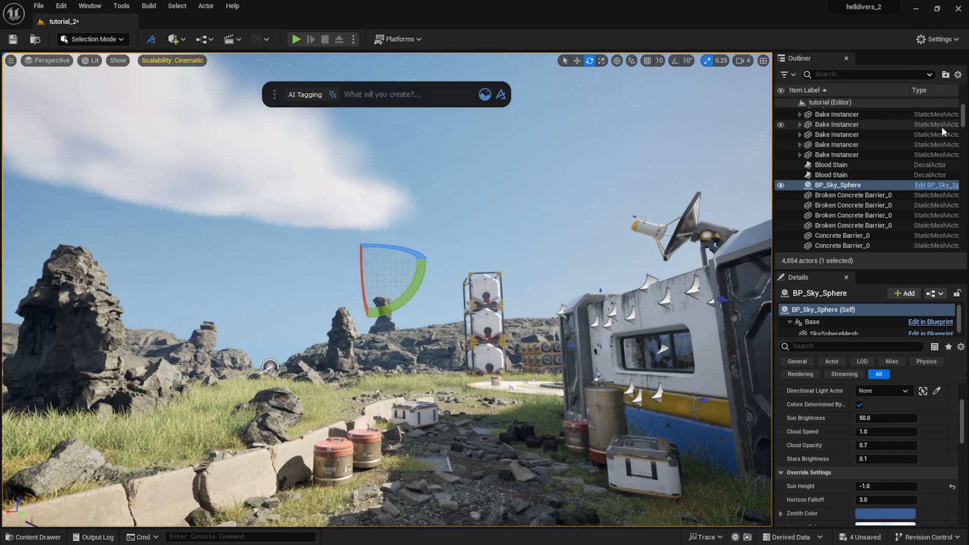
Step: Select the DirectionalLight and set its intensity to 1.0 lux
scroll(904, 116, "up", 5)
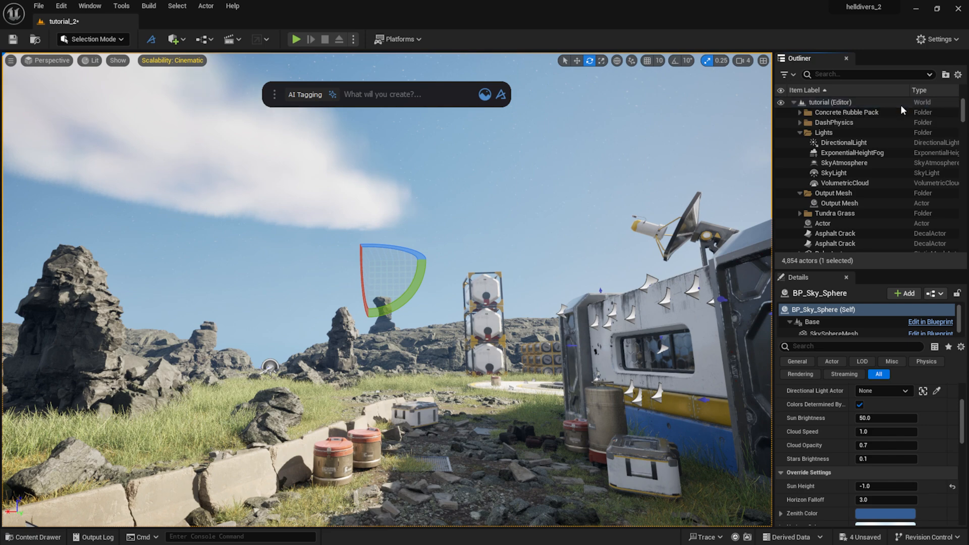
left_click(866, 146)
mouse_move(885, 390)
left_mouse_down()
mouse_move(858, 391)
mouse_move(886, 391)
left_mouse_up()
left_click(886, 391)
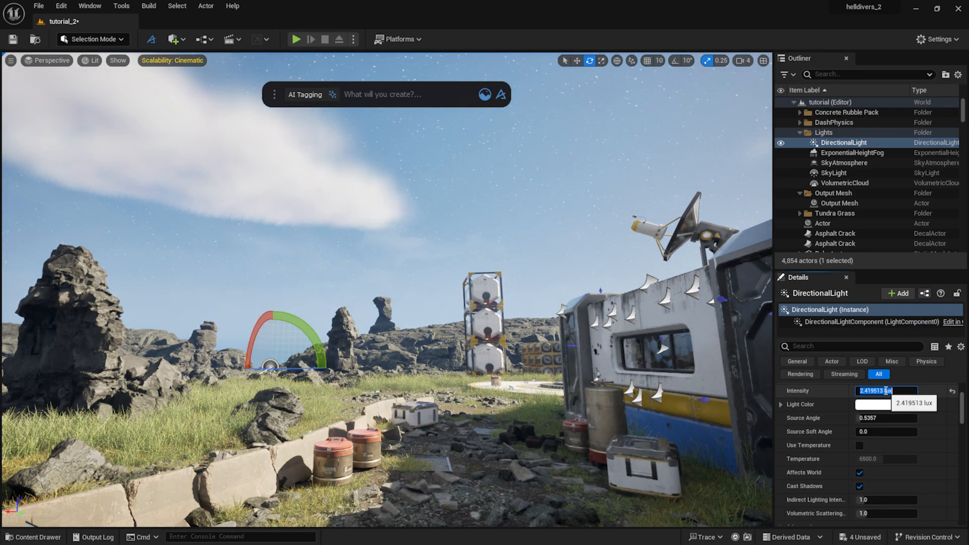
type("1")
key("Return")
Step: Change the directional light's color to a pale blue and raise its source angle to 2.5357
left_click(873, 404)
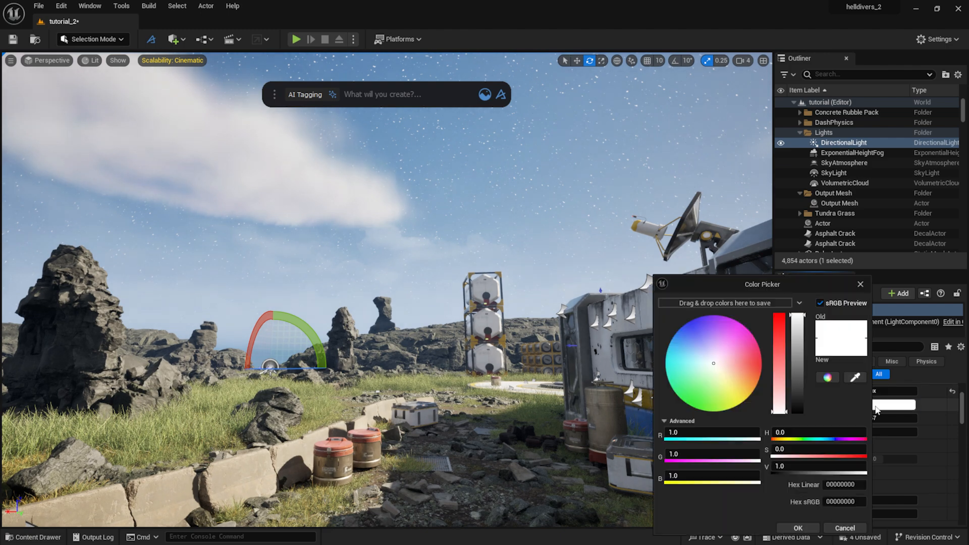
left_click(698, 348)
left_click(780, 359)
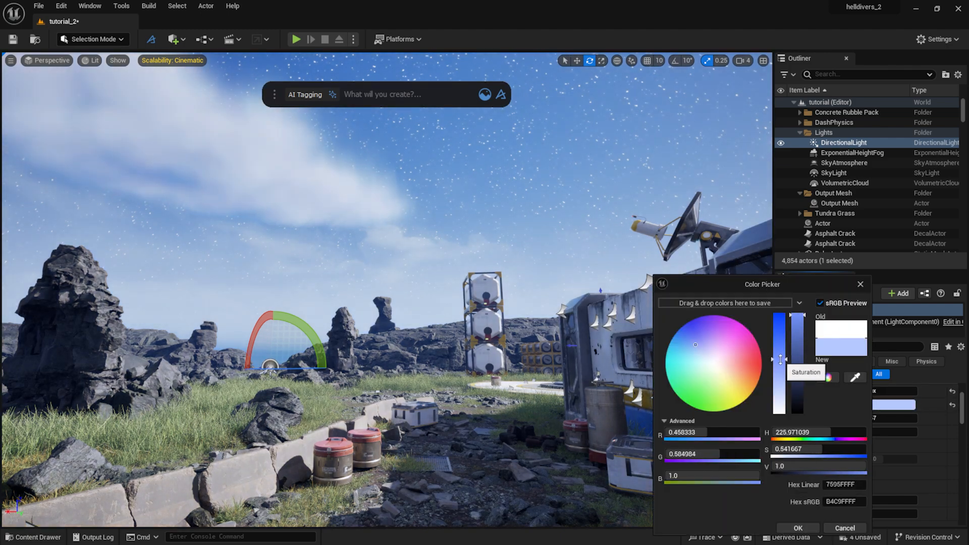
left_click(798, 528)
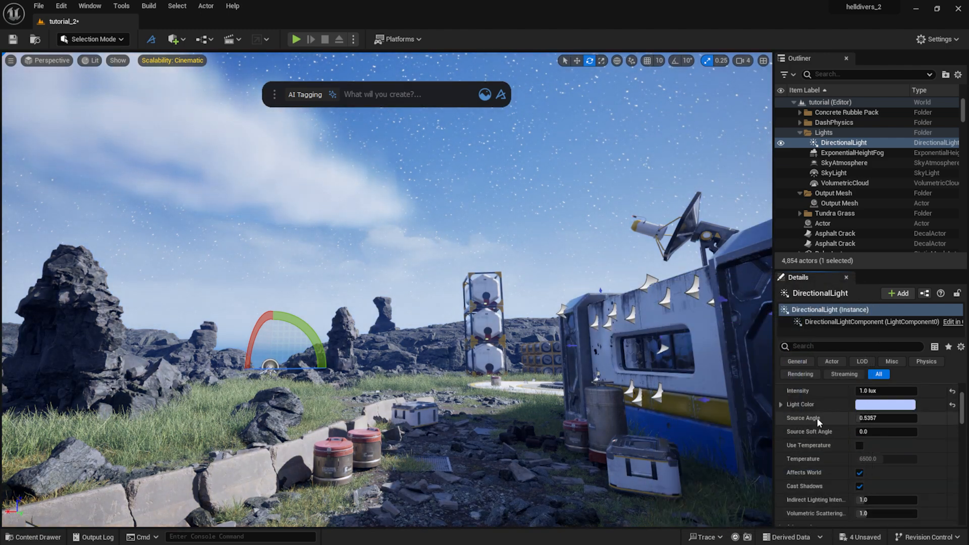
left_click_drag(883, 419, 907, 419)
Step: Set the directional light's indirect lighting intensity to 6.0 and rotate the light slightly to change the moonlight direction
scroll(817, 421, "down", 2)
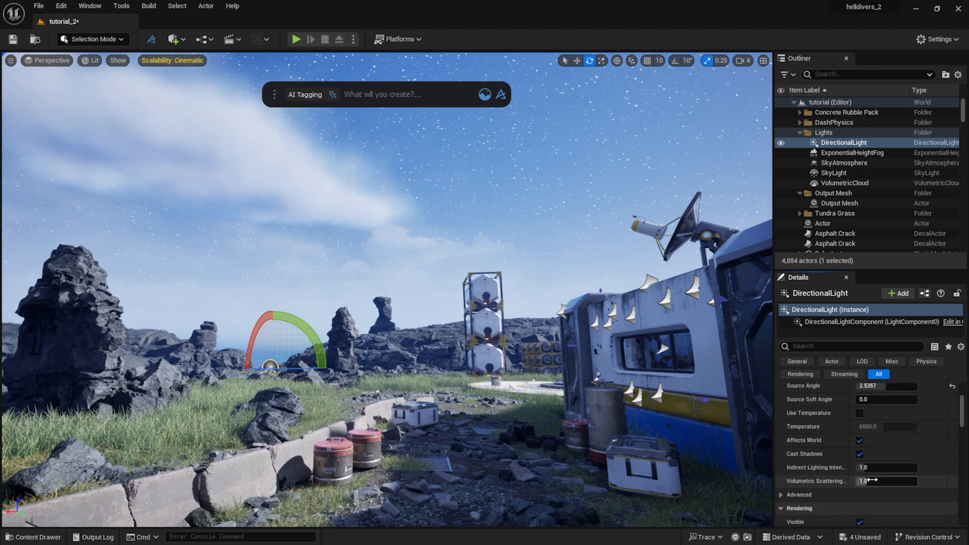
left_click(886, 467)
type("6")
key("Return")
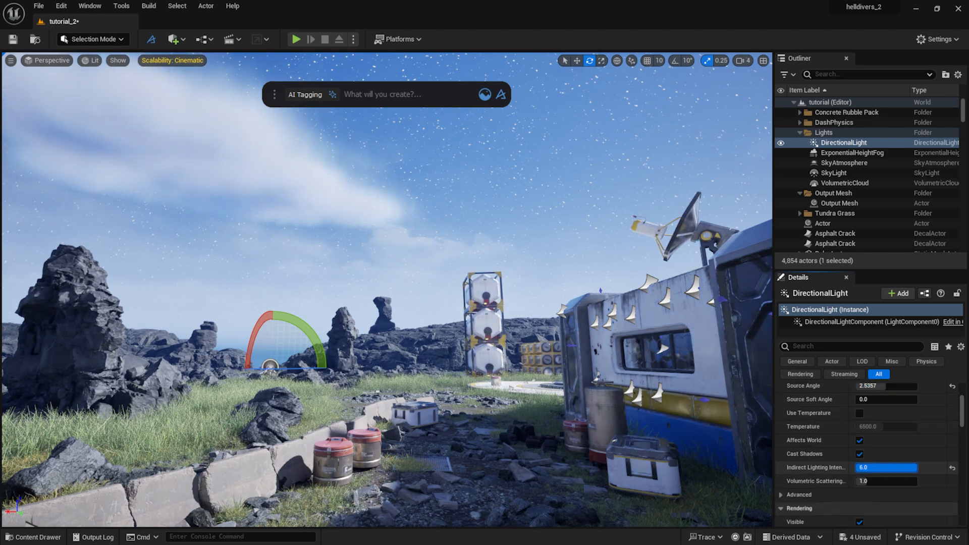
mouse_move(312, 333)
left_mouse_down()
mouse_move(282, 302)
mouse_move(308, 330)
left_mouse_up()
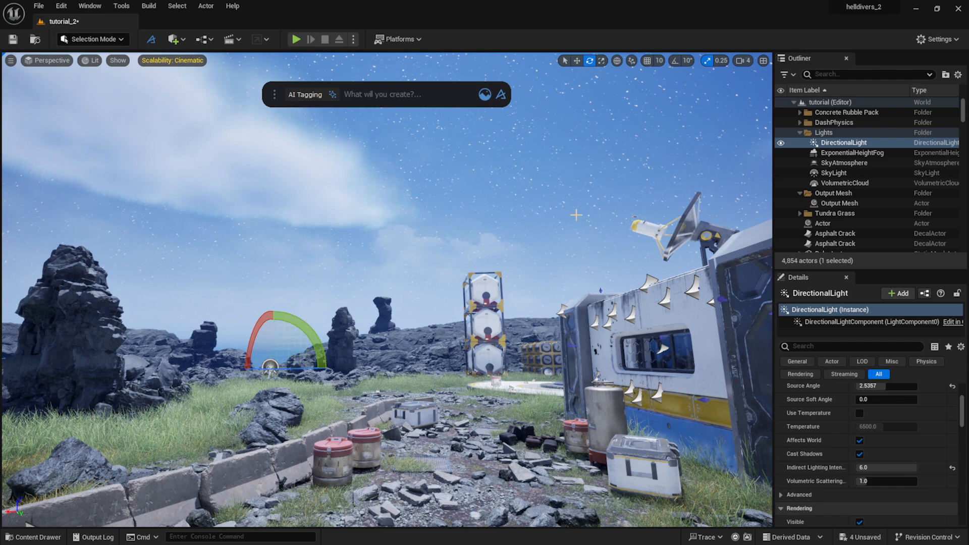
Step: Place a Post Process Volume on the ground in the level and enable its Infinite Extent (Unbound) option
left_click(176, 38)
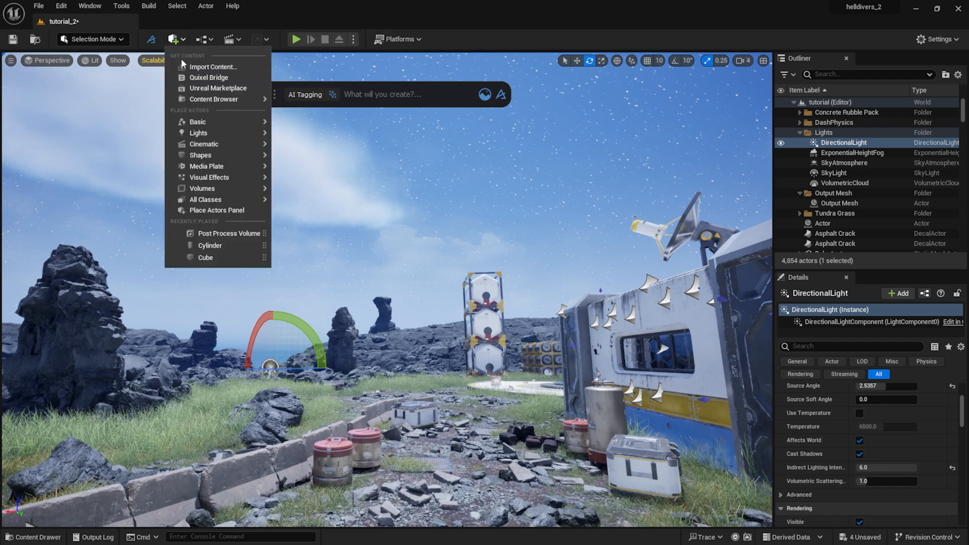
mouse_move(220, 178)
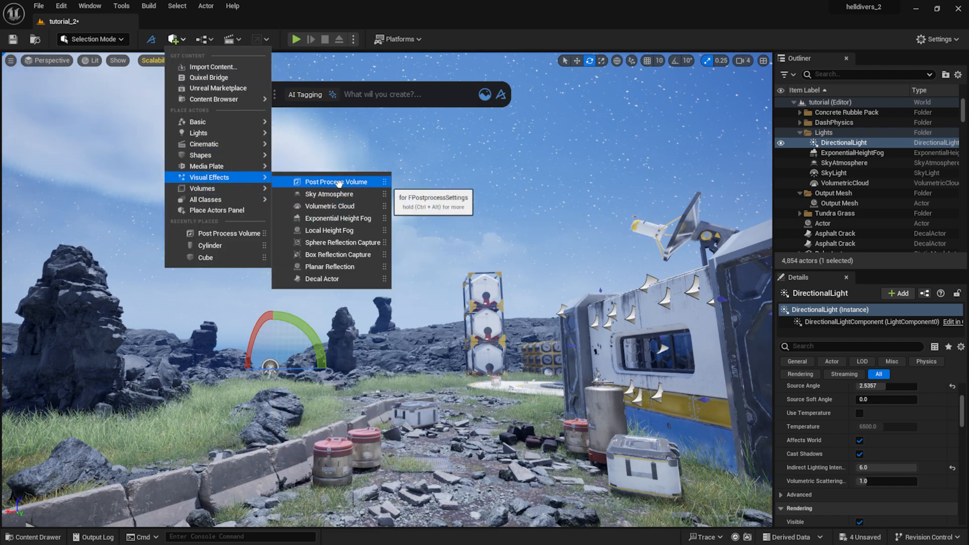
left_click_drag(338, 183, 444, 454)
left_click(831, 346)
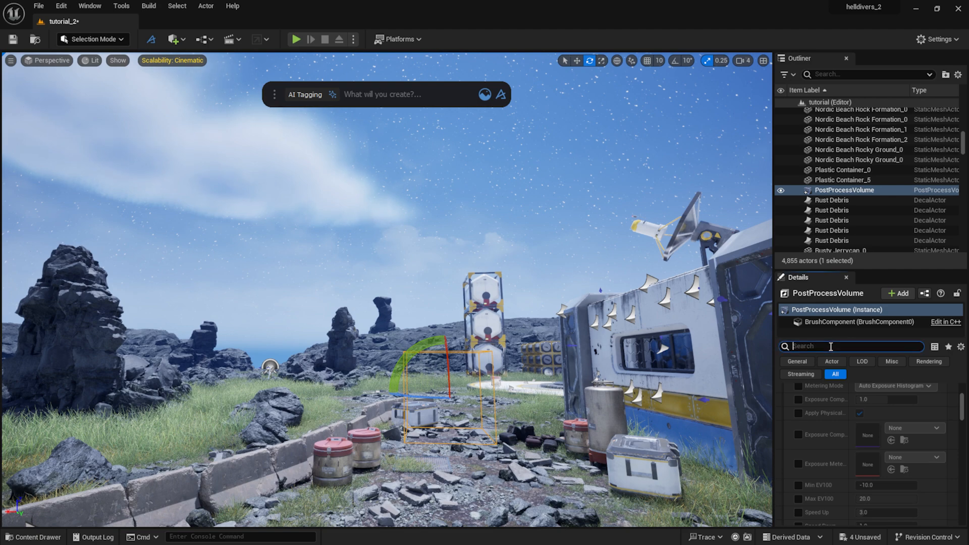
type("unbou")
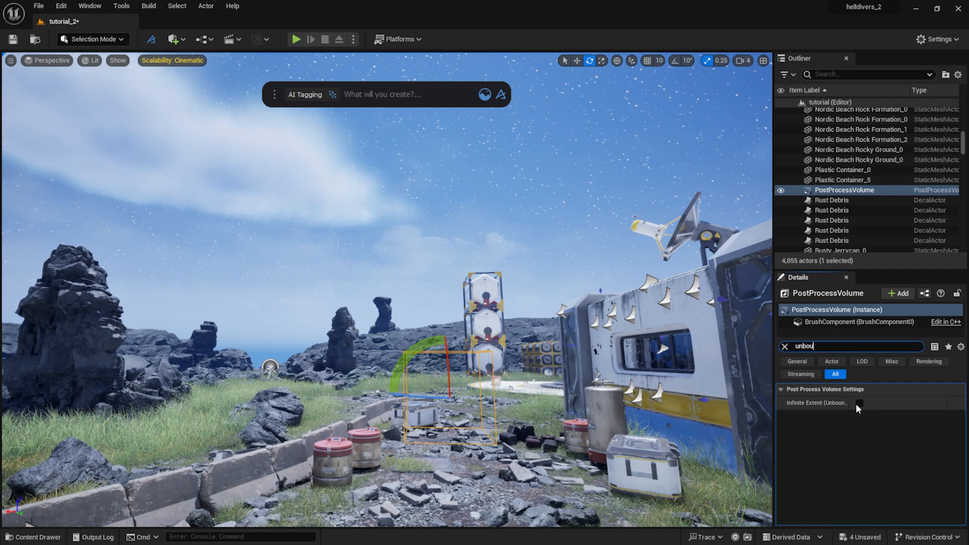
left_click(858, 403)
left_click(787, 346)
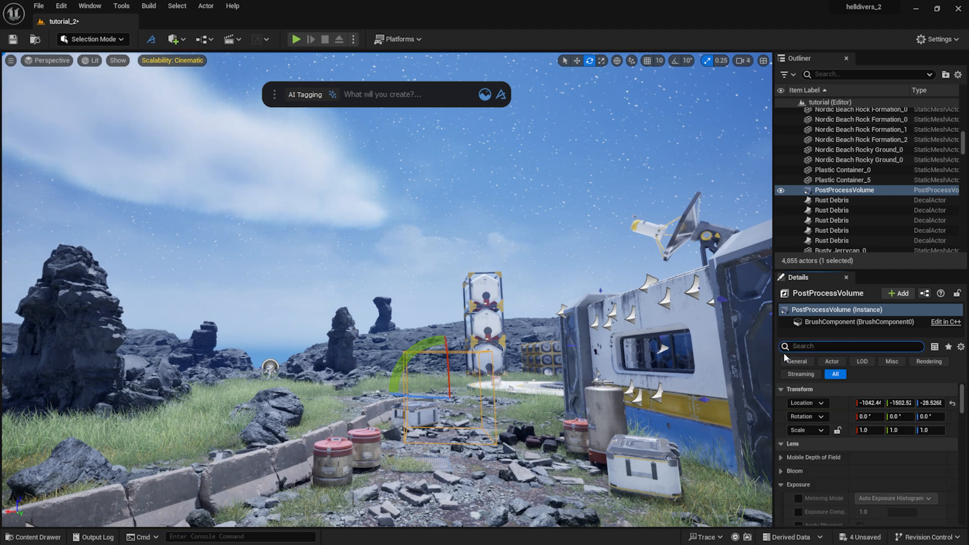
Step: Enable the post process volume's Min EV100 and Max EV100 overrides and set both to 1.0
scroll(785, 481, "down", 4)
scroll(801, 440, "down", 2)
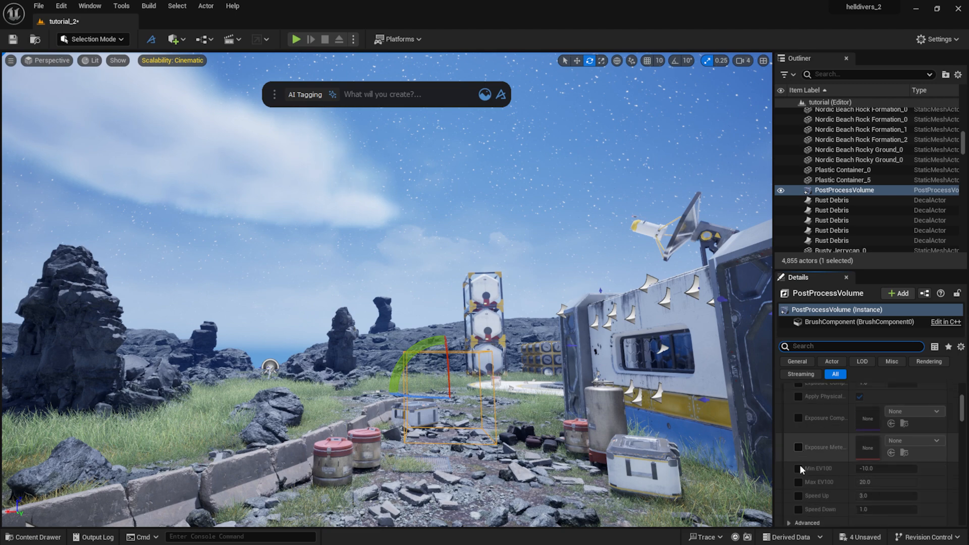
left_click(798, 468)
left_click(798, 482)
left_click(886, 482)
type("1")
left_click(888, 469)
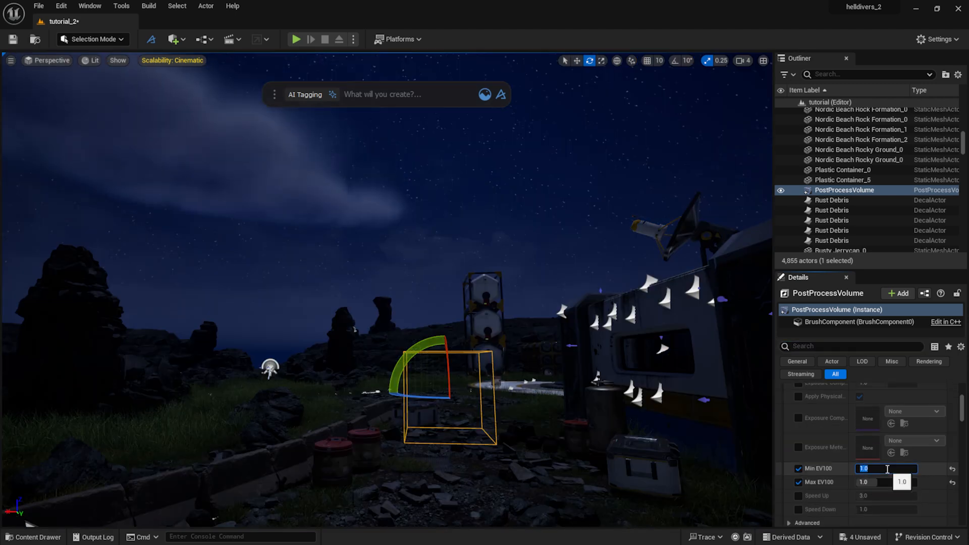
Step: Enable the post process volume's Metering Mode and Exposure Compensation overrides, setting the compensation to 2.5
scroll(806, 471, "up", 5)
left_click(798, 449)
left_click(798, 463)
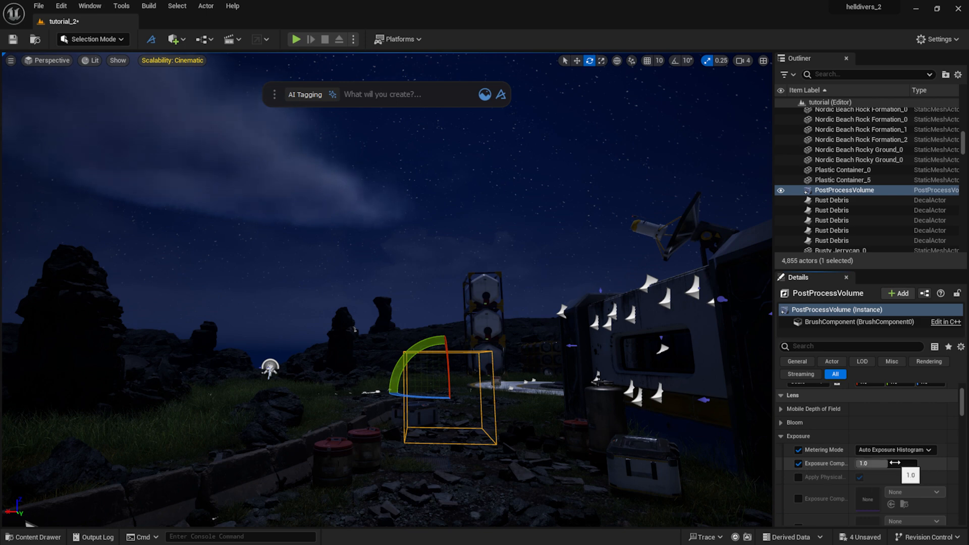
left_click(879, 463)
type("2.5")
key("Return")
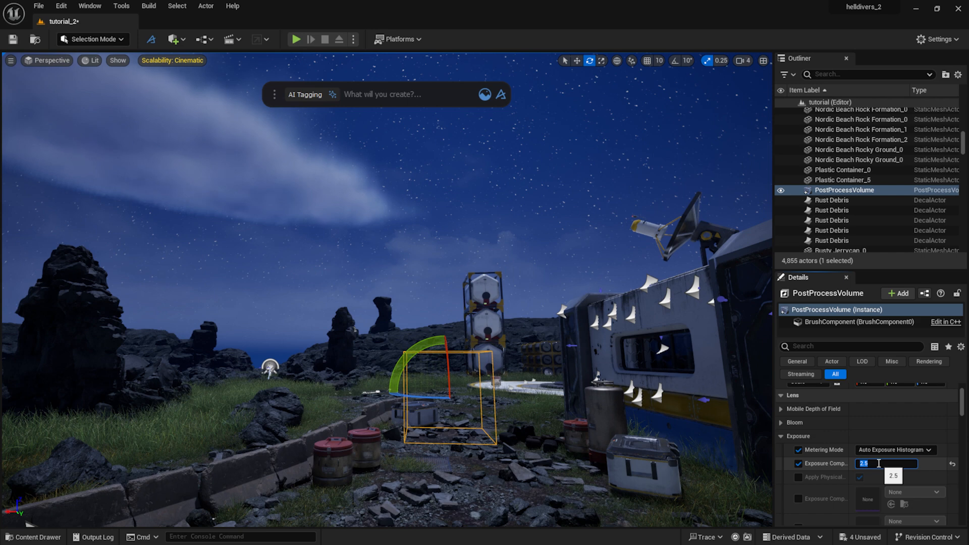
Step: Enable volumetric fog on the ExponentialHeightFog and set its scattering distribution to 0
left_click_drag(963, 145, 964, 99)
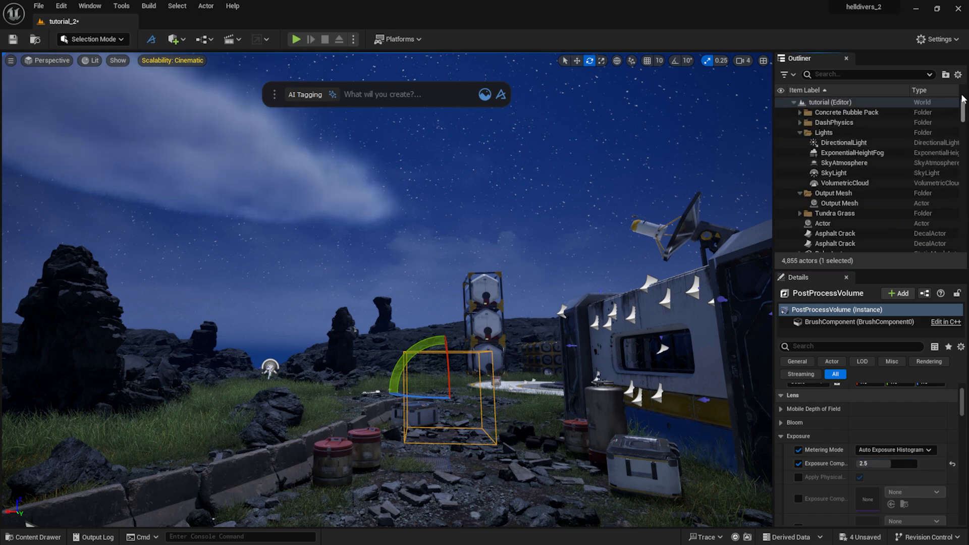
left_click(854, 153)
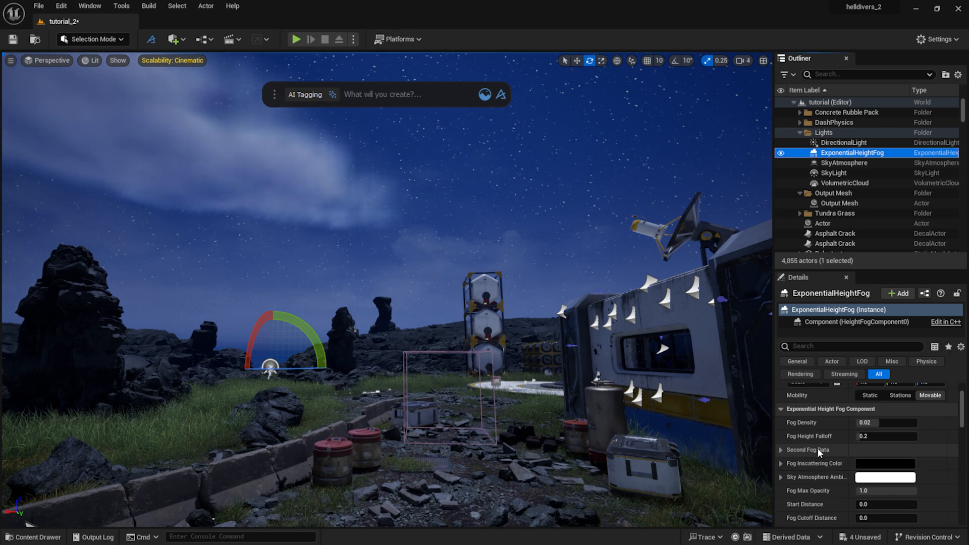
scroll(818, 448, "down", 8)
scroll(817, 446, "down", 1)
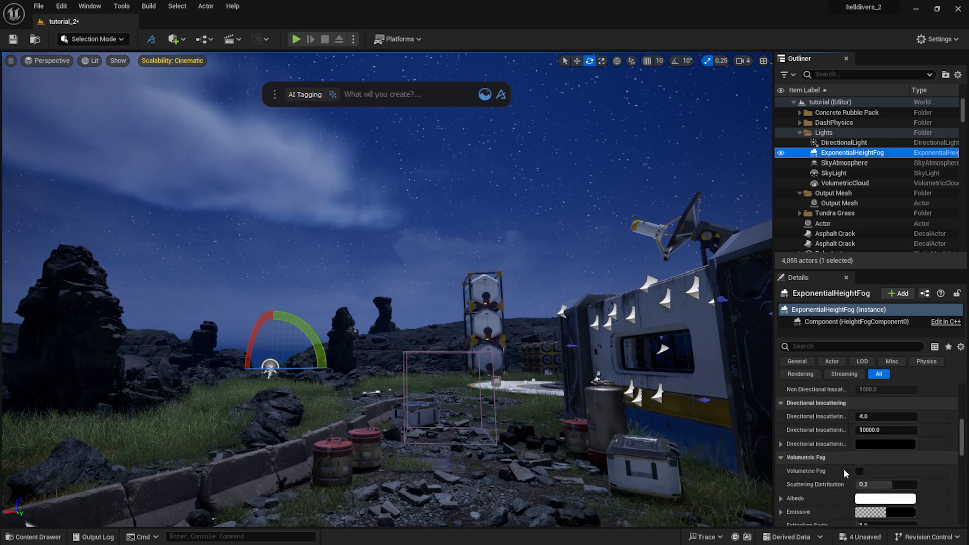
left_click(860, 471)
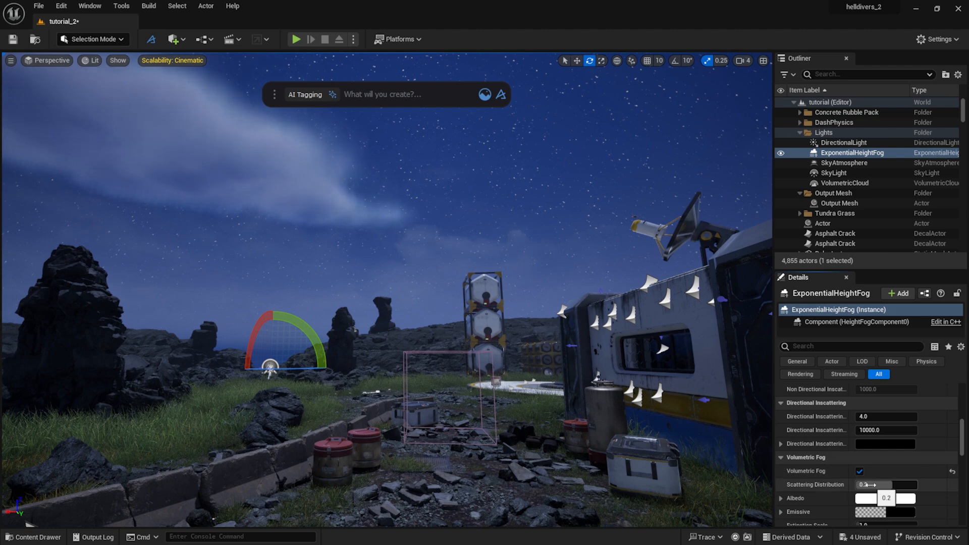
left_click(869, 485)
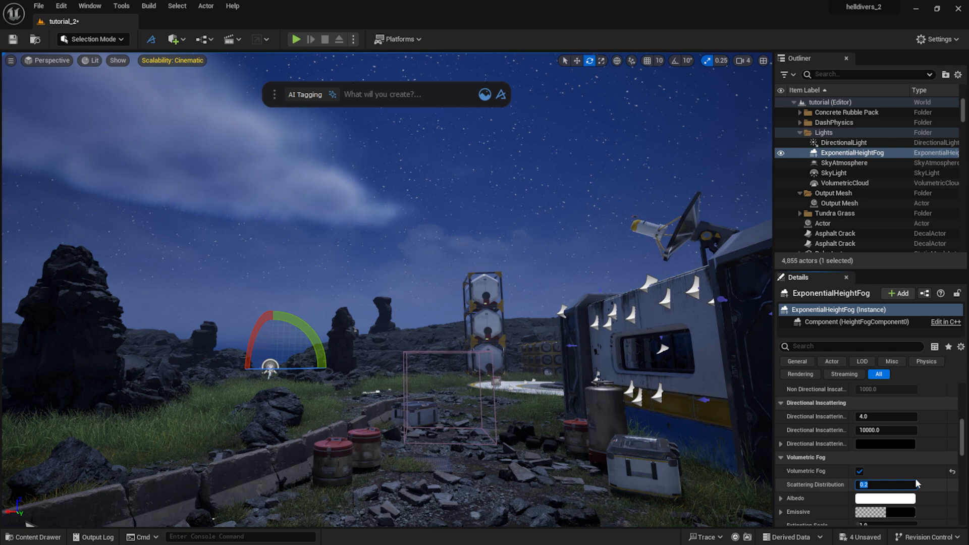
type("0")
key("Return")
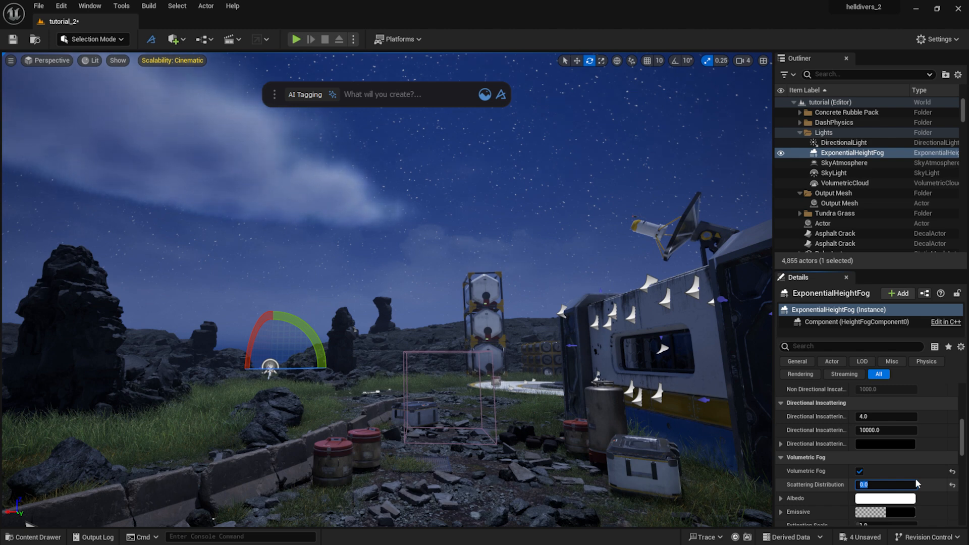
Step: Set the volumetric fog's extinction scale to 6.2 and its view distance to 9200
scroll(916, 477, "down", 2)
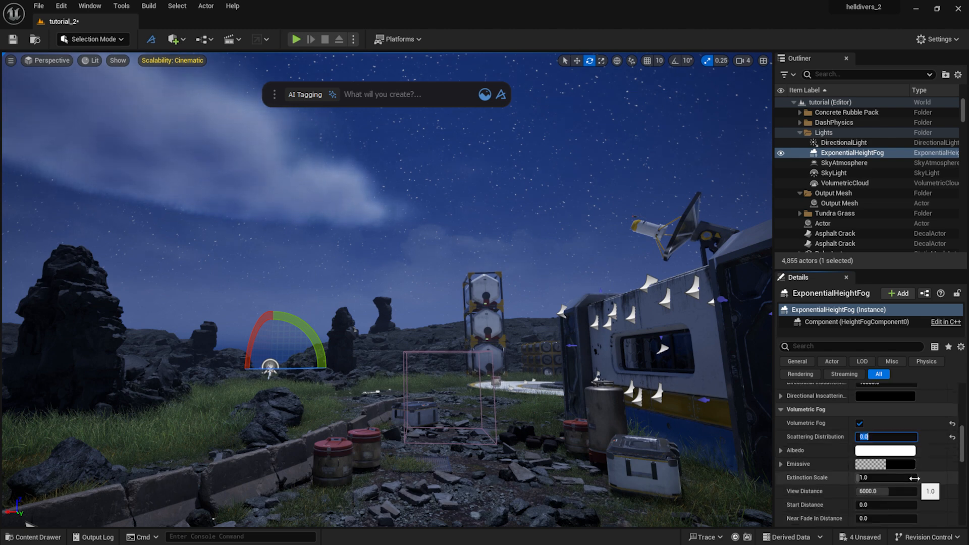
left_click(871, 478)
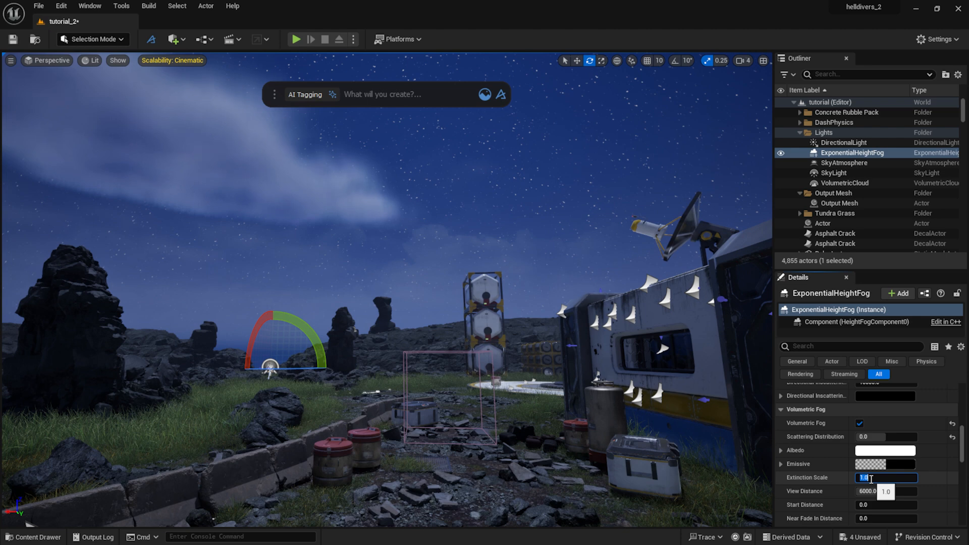
type("6.2")
key("Return")
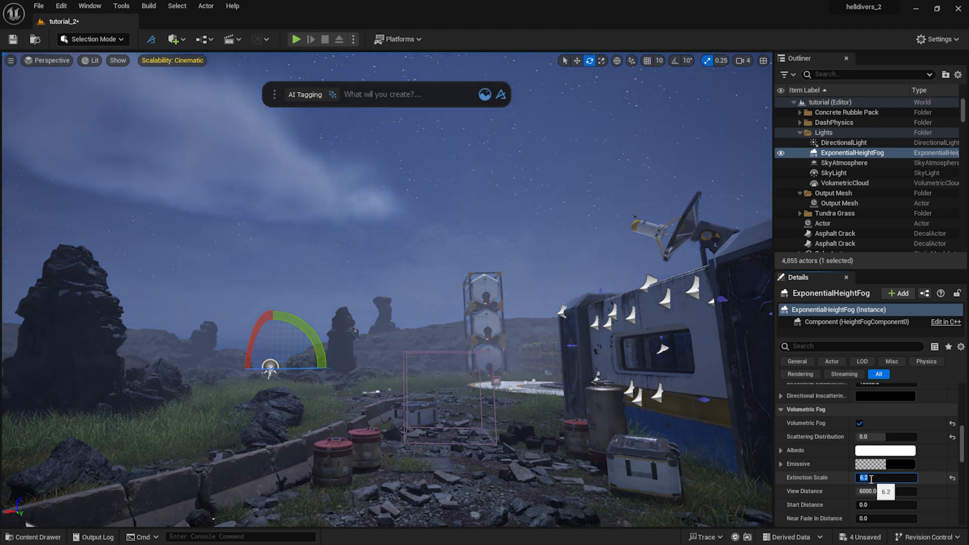
left_click(881, 492)
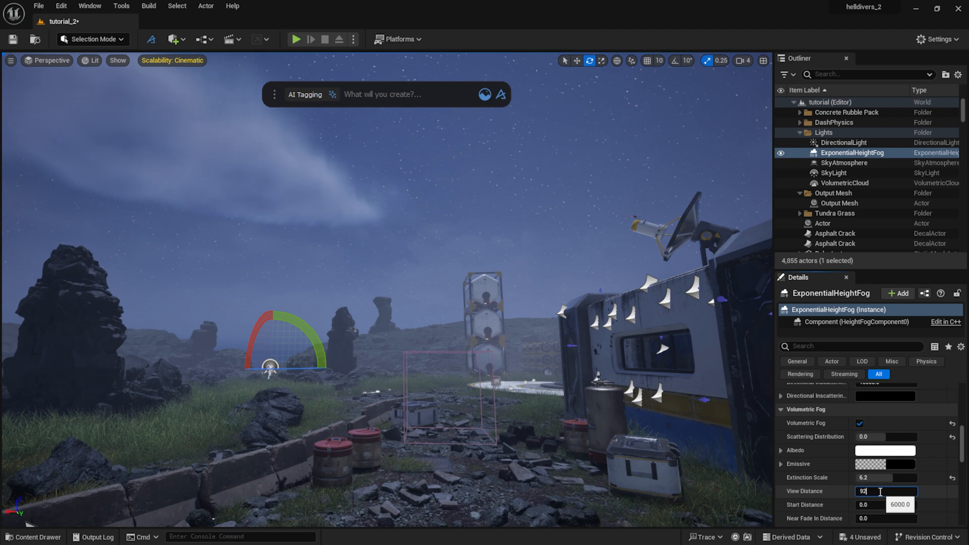
type("9200")
key("Return")
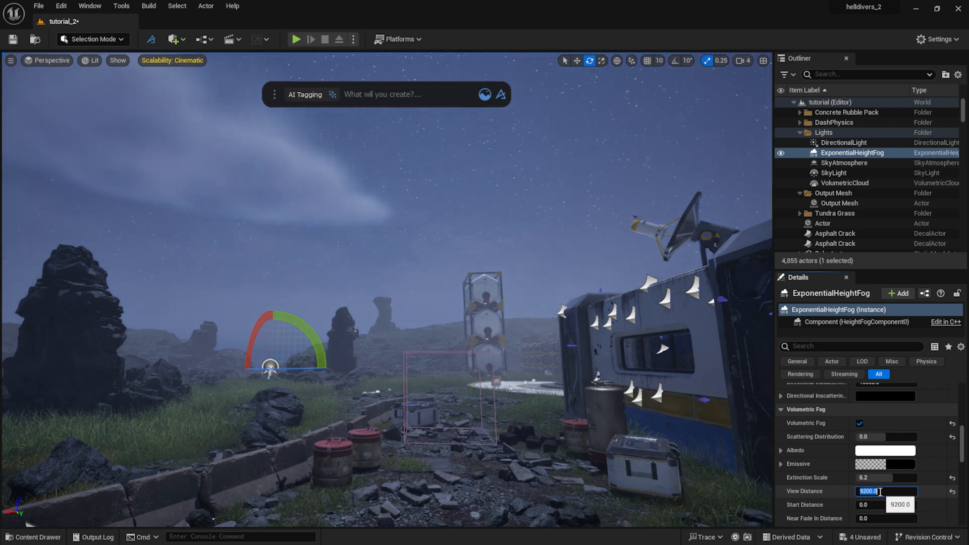
Step: Set the volumetric fog's start distance to 200
left_click(873, 505)
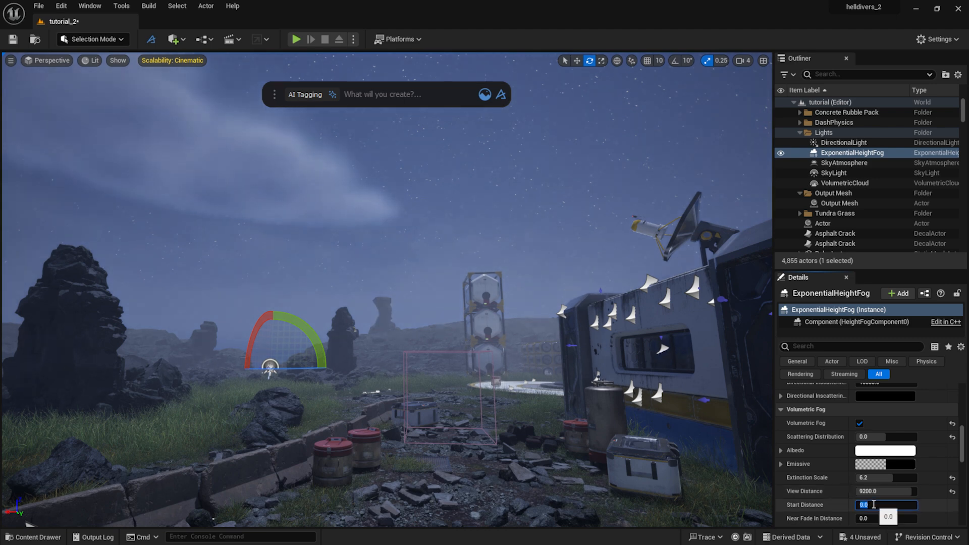
key("Return")
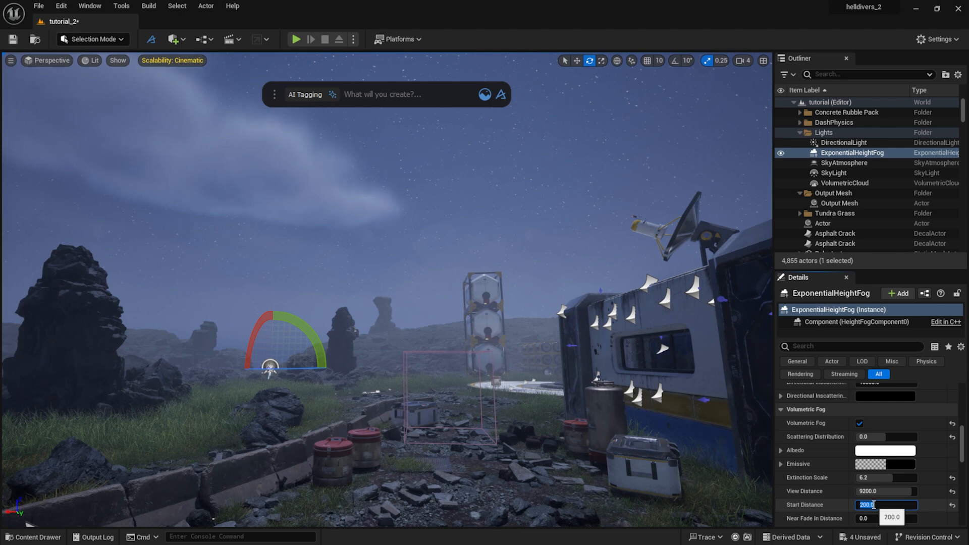
scroll(872, 499, "down", 3)
double_click(890, 457)
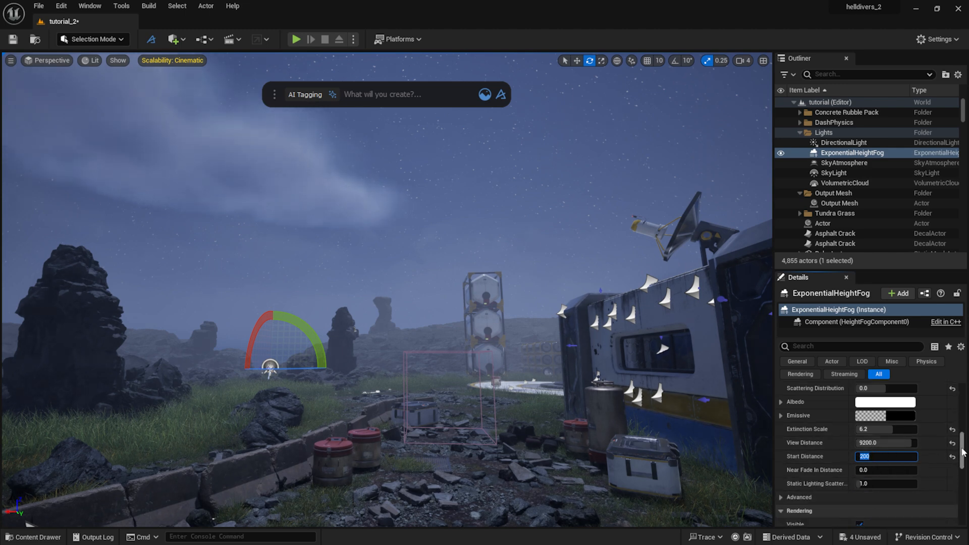
Step: Set the ExponentialHeightFog's fog density to 0.04
scroll(896, 456, "up", 15)
left_click(895, 471)
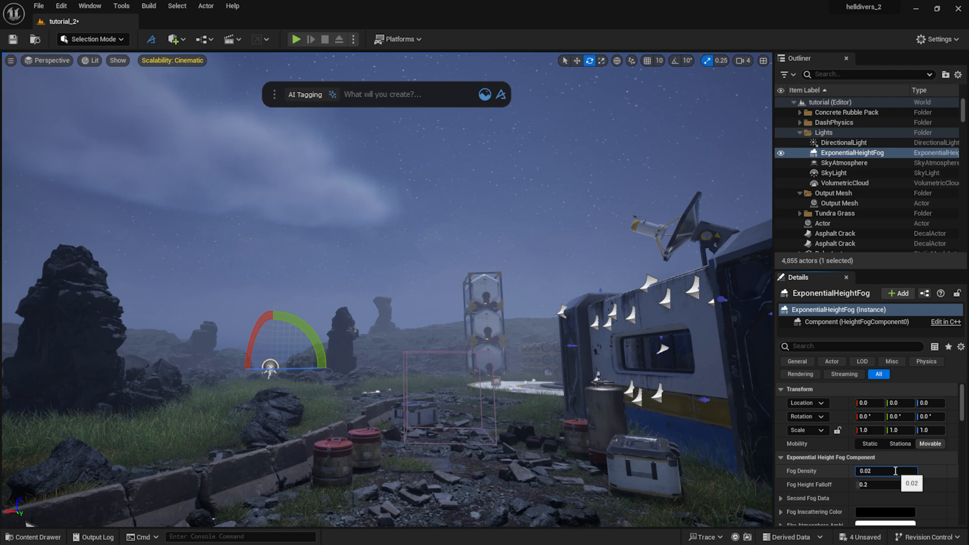
type("4")
key("Return")
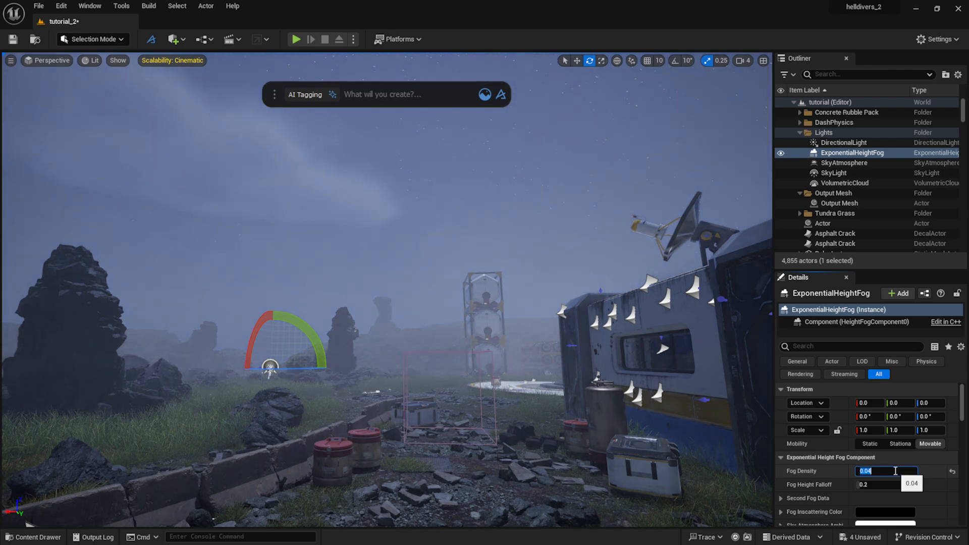
Step: Set the BP_Sky_Sphere's cloud opacity to 1.0 and its stars brightness to 0.204, keeping the default sun brightness
left_click(846, 76)
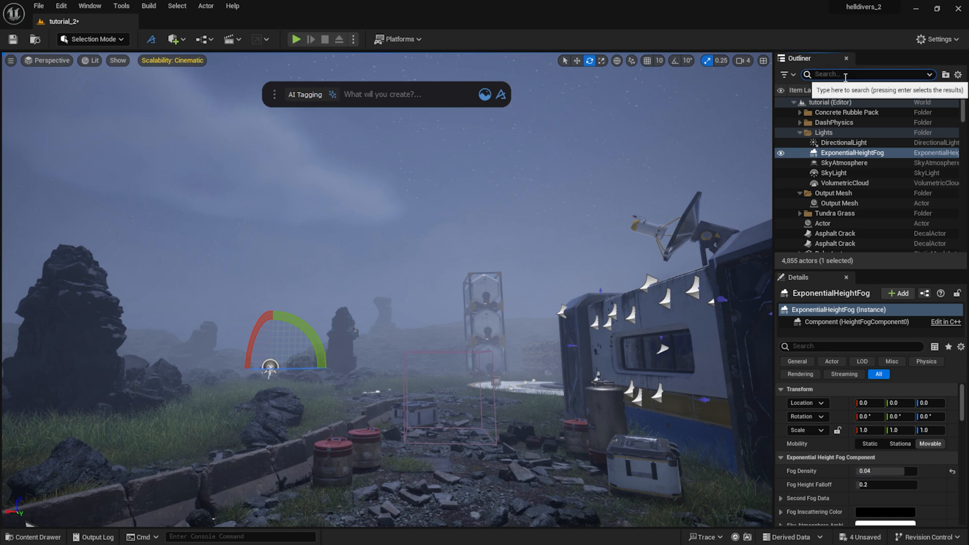
type("bp_")
left_click(838, 112)
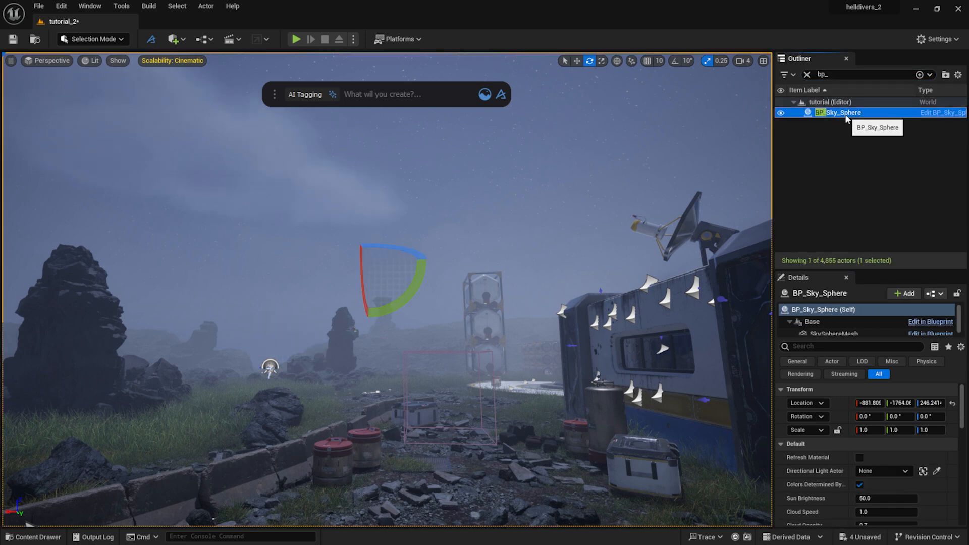
scroll(835, 444, "down", 5)
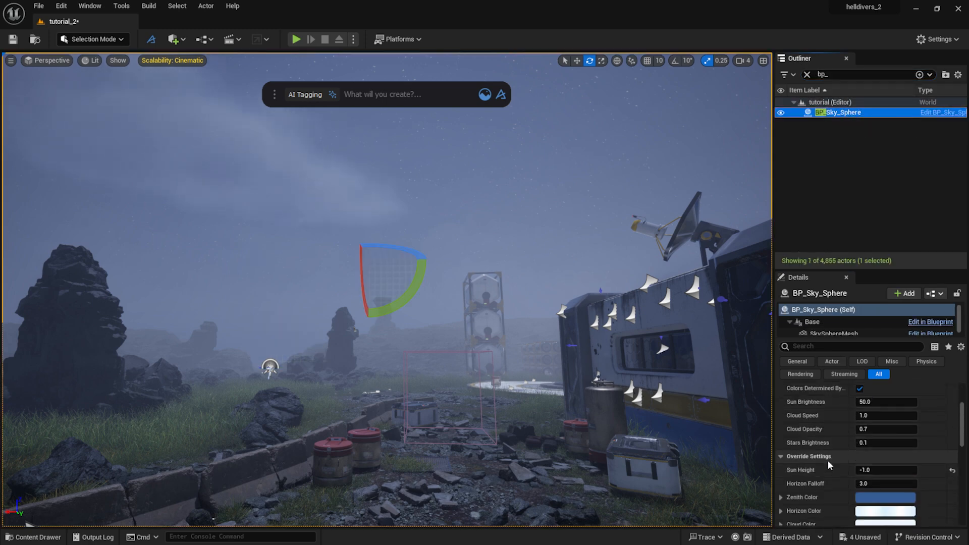
scroll(825, 456, "up", 2)
left_click(884, 428)
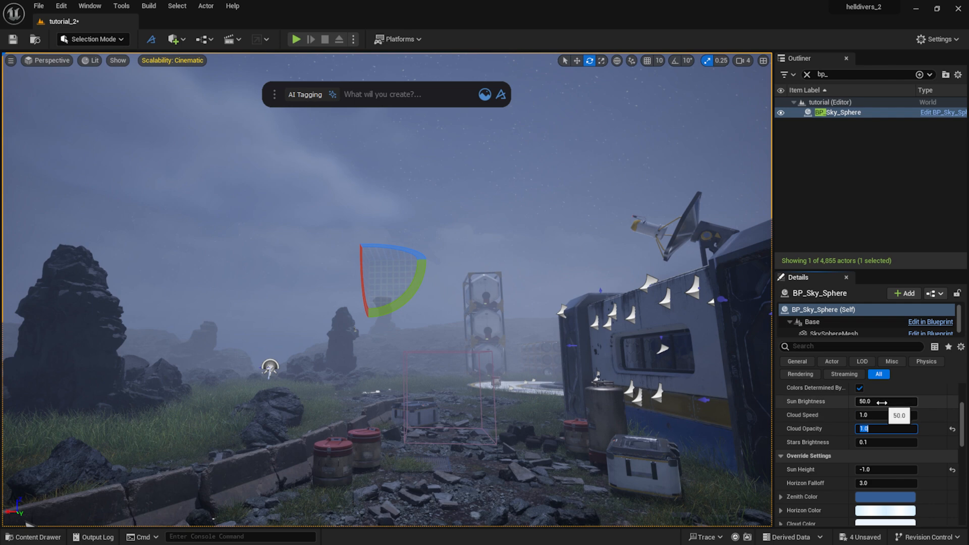
left_click_drag(883, 402, 891, 401)
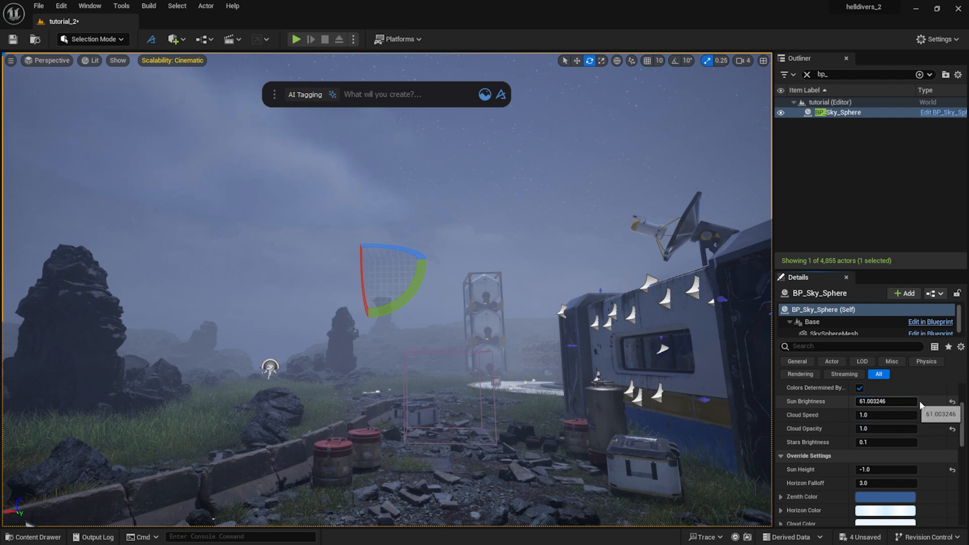
left_click(953, 402)
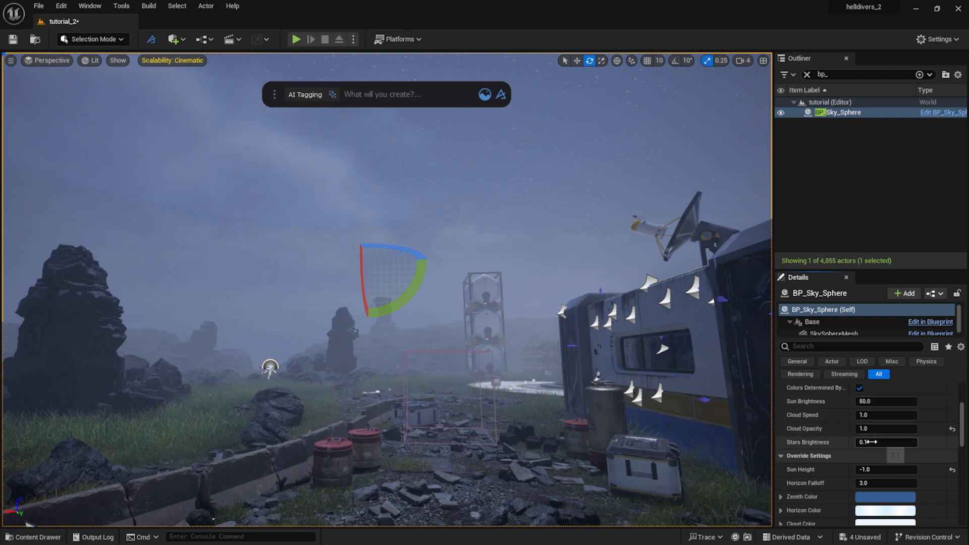
mouse_move(881, 442)
left_mouse_down()
mouse_move(893, 442)
mouse_move(876, 442)
left_mouse_up()
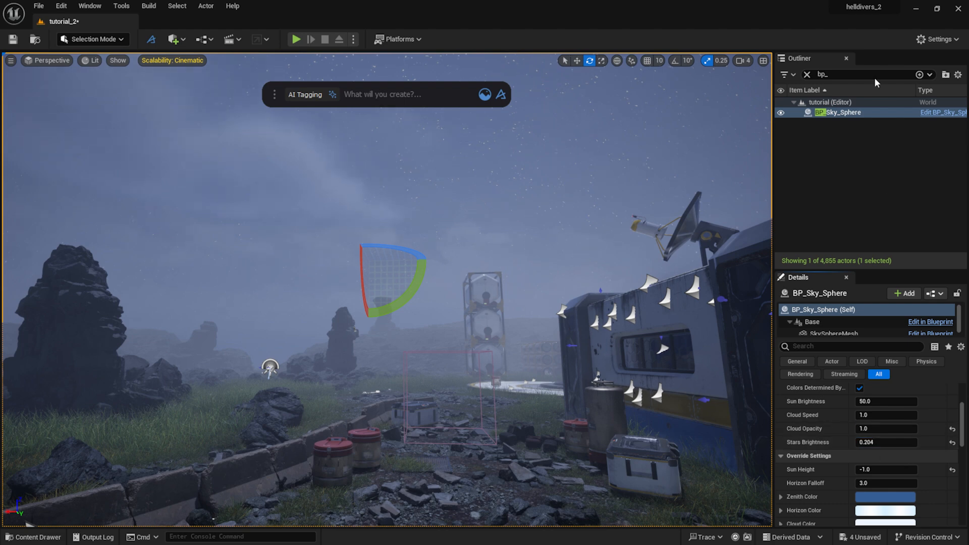
Step: Enable the PostProcessVolume's global gamma color grading and tint it slightly blue, with red about 0.91 and green about 0.93
left_click(848, 77)
key("BackSpace")
key("BackSpace")
key("BackSpace")
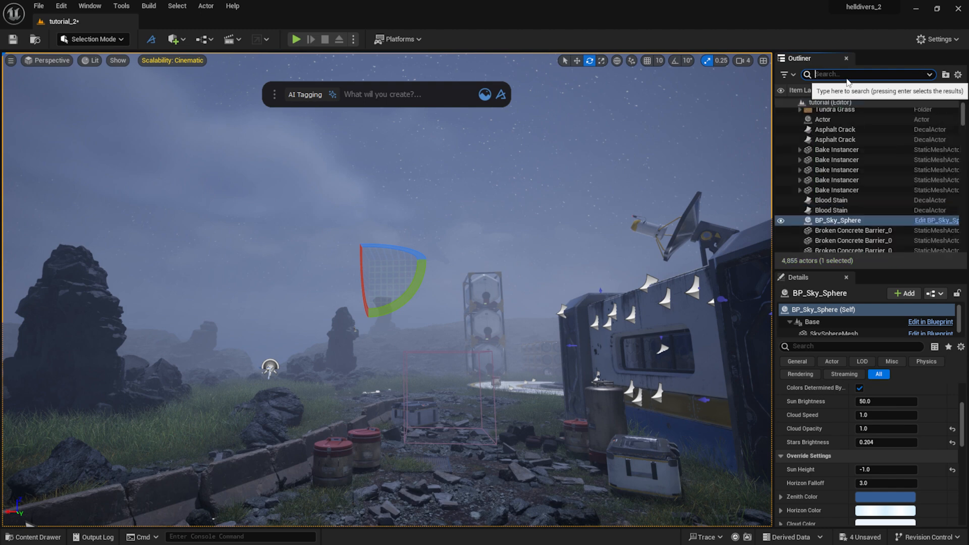
type("post")
left_click(853, 113)
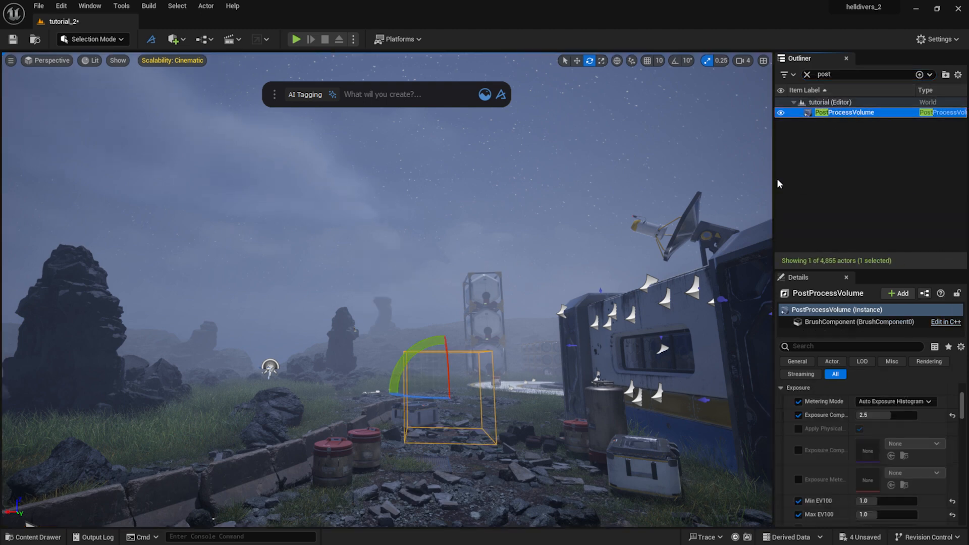
left_click(782, 387)
left_click(833, 447)
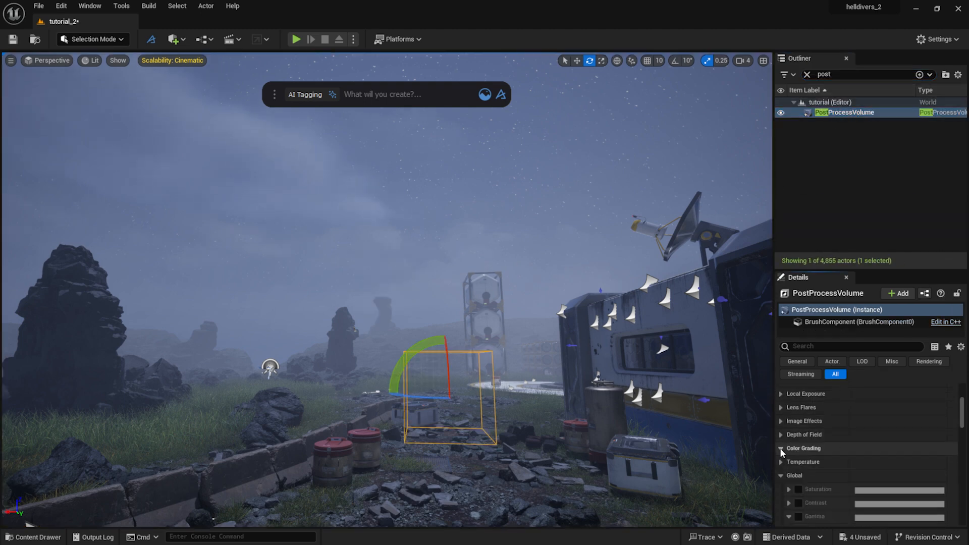
scroll(792, 452, "down", 3)
scroll(807, 428, "down", 6)
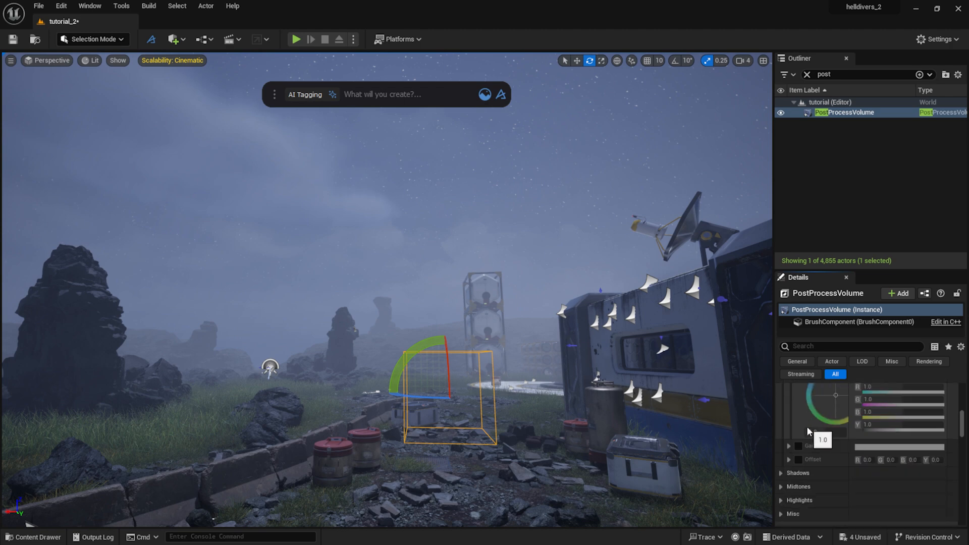
scroll(809, 428, "up", 4)
left_click(798, 420)
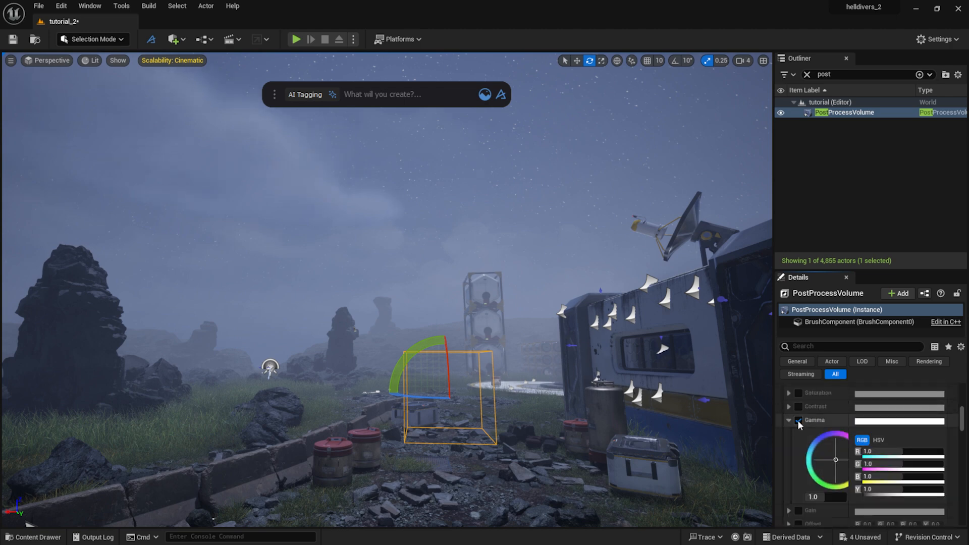
left_click(834, 457)
left_click_drag(833, 456, 829, 451)
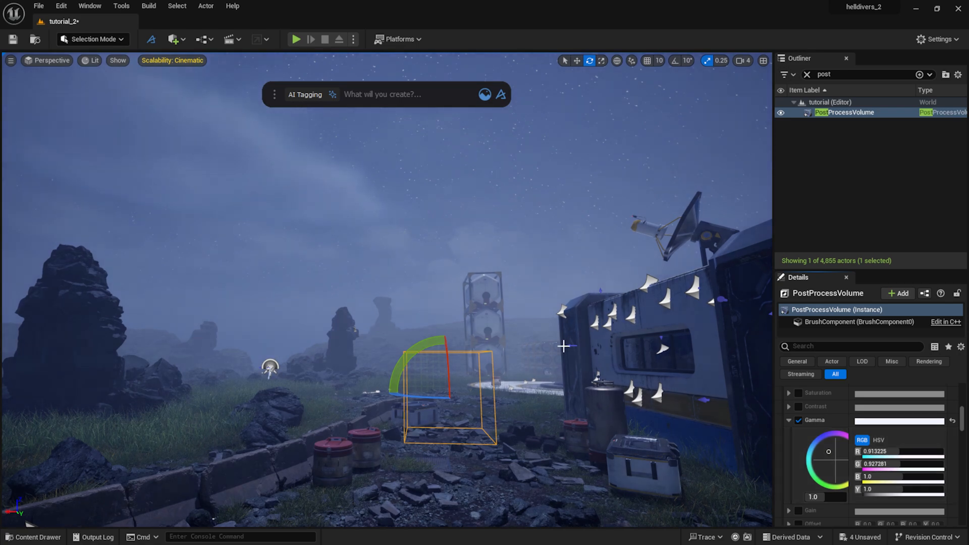
Step: Delete the PostProcessVolume from the level
right_click_drag(564, 347, 439, 331)
key("w")
key("s")
key("d")
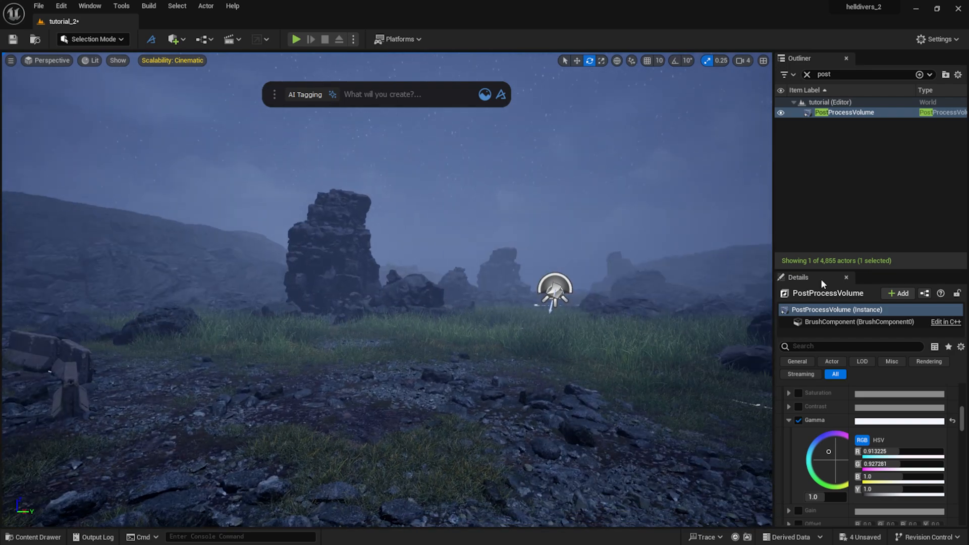
left_click(807, 75)
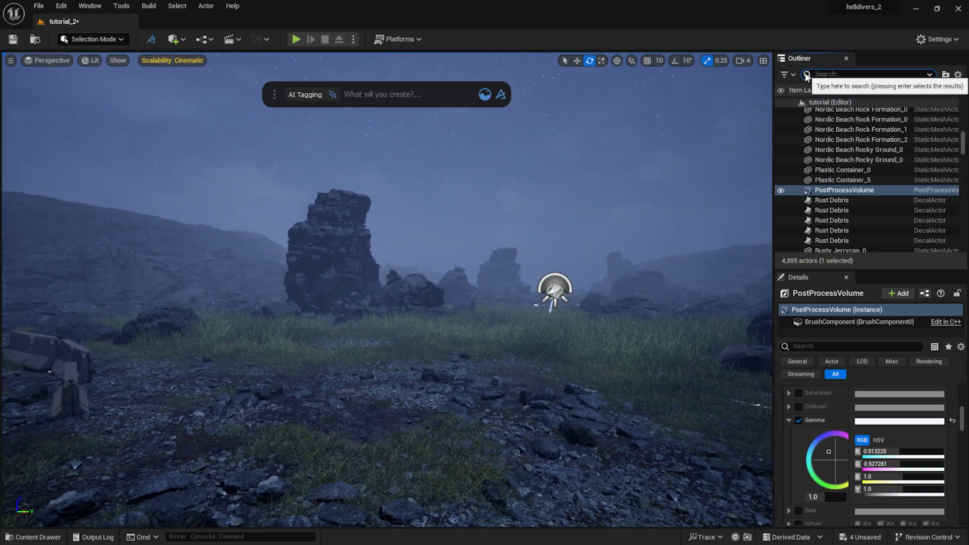
left_click(835, 192)
key("Delete")
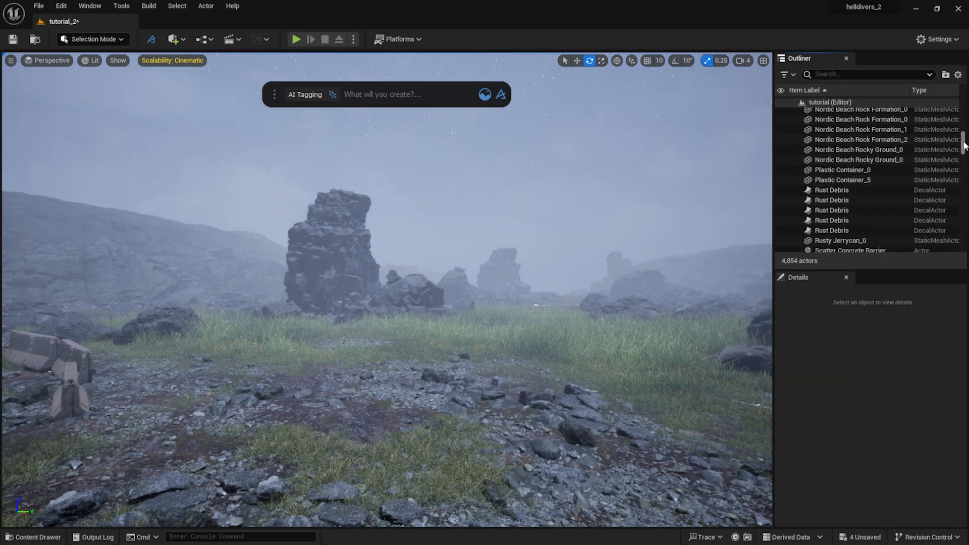
Step: Delete all actors in the Lights folder, from DirectionalLight through VolumetricCloud
left_click_drag(964, 143, 963, 109)
left_click(846, 143)
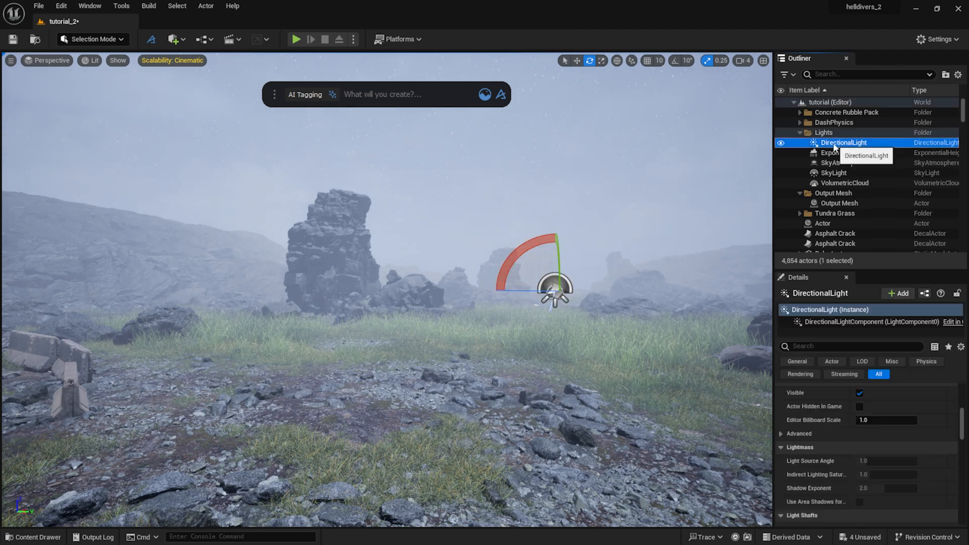
left_click(836, 184, "shift")
key("Delete")
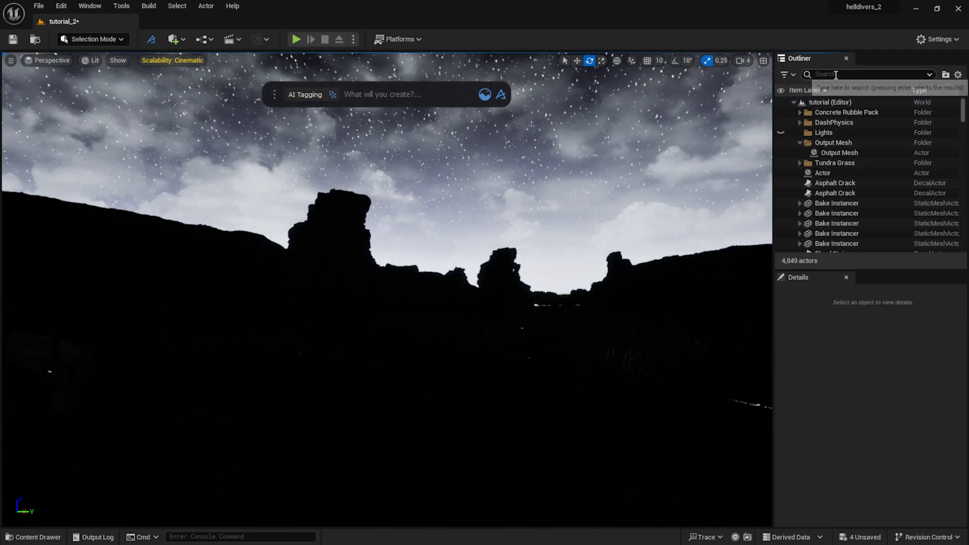
Step: Find the BP_Sky_Sphere in the Outliner, delete it and clear the search filter
type("sk")
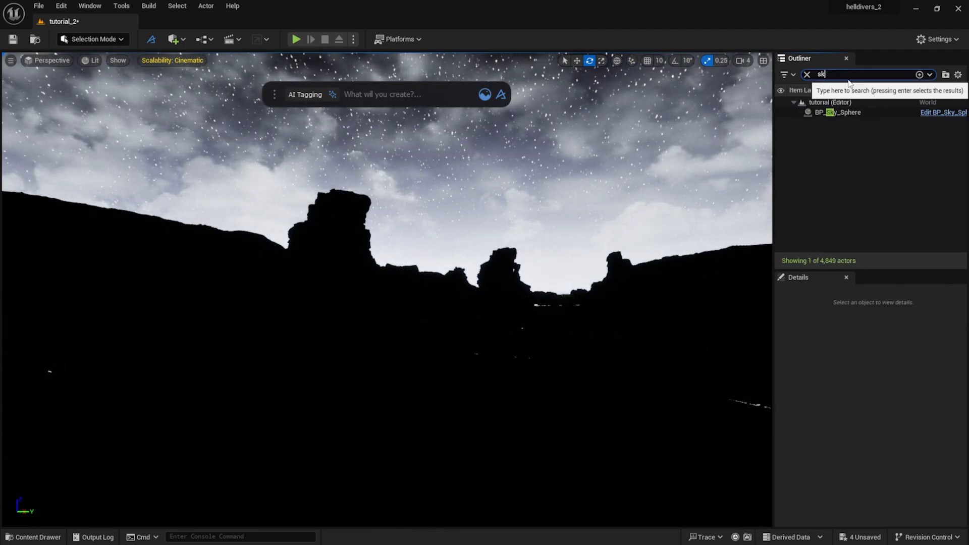
left_click(852, 113)
key("Delete")
left_click(807, 75)
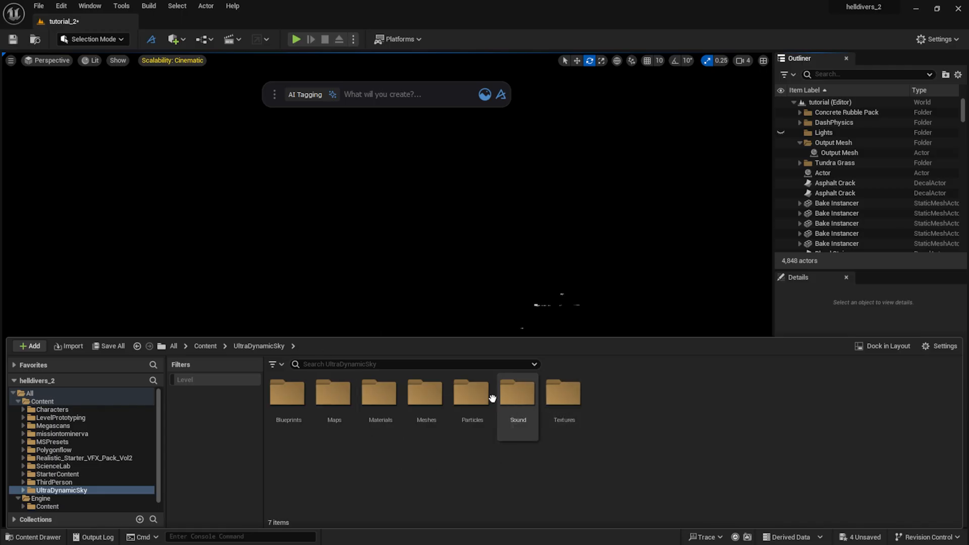
Step: Place Ultra_Dynamic_Sky from the UltraDynamicSky Blueprints folder in the level and set its time of day to 2400
double_click(286, 394)
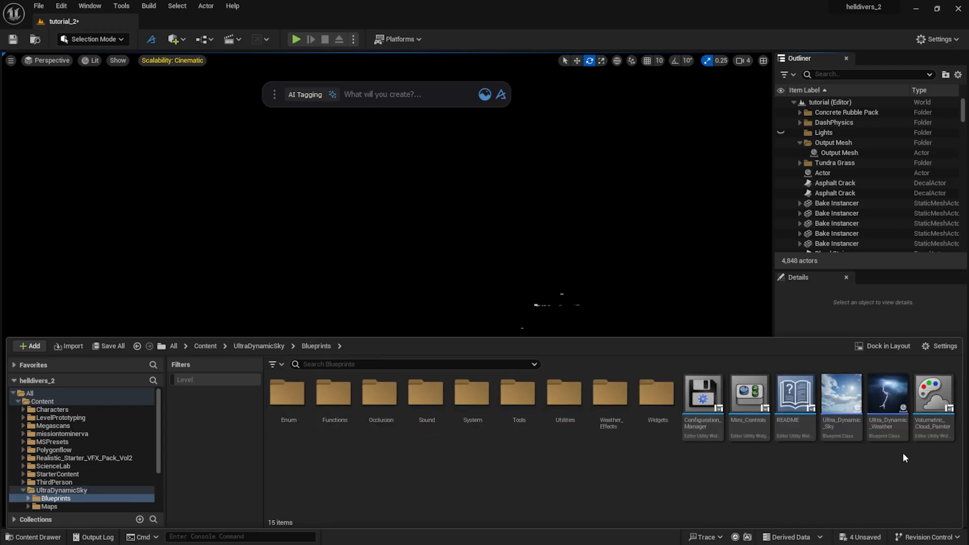
left_click_drag(841, 394, 443, 323)
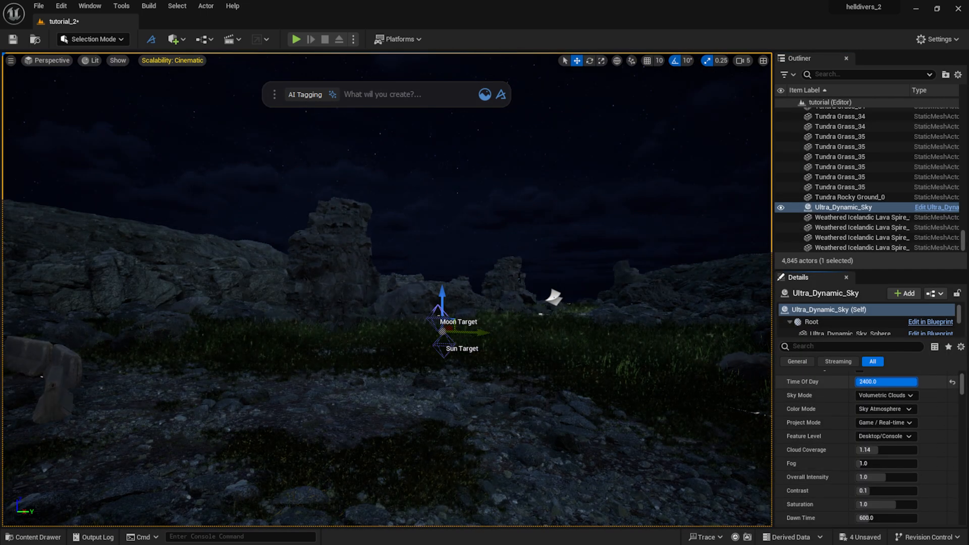
Step: Set the Ultra_Dynamic_Sky's night brightness to 3
scroll(830, 456, "down", 2)
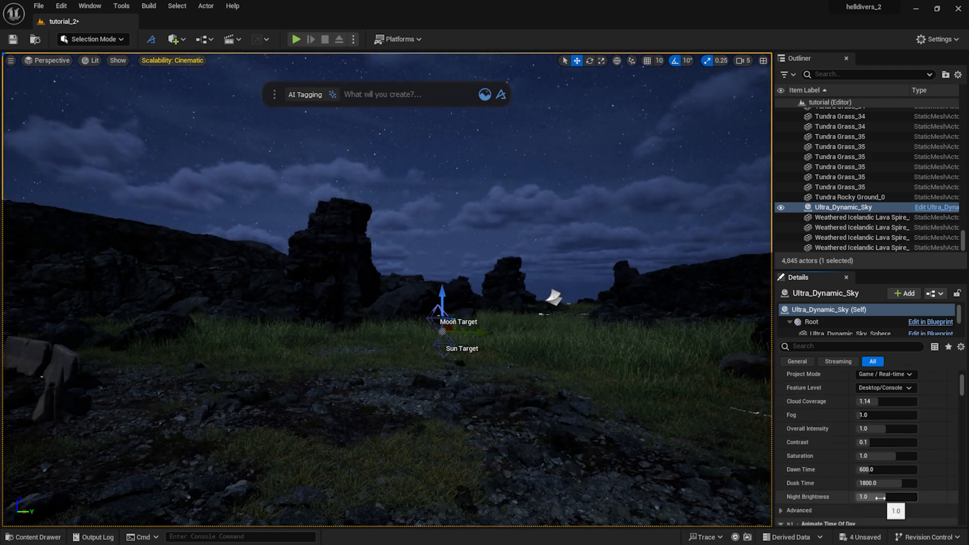
left_click(880, 497)
type("3")
key("Return")
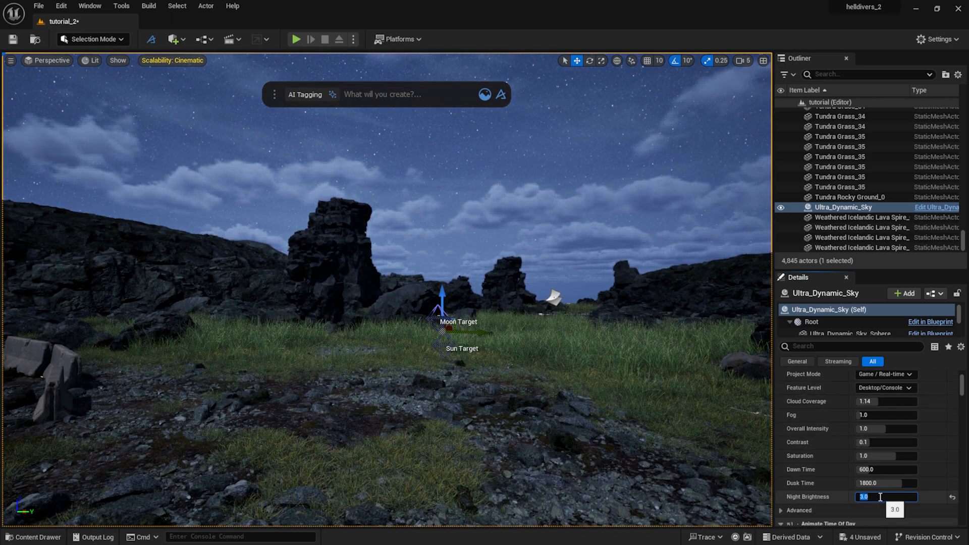
Step: Filter the Ultra_Dynamic_Sky's properties for "expo" and enable instant exposure adjustment
left_click(823, 346)
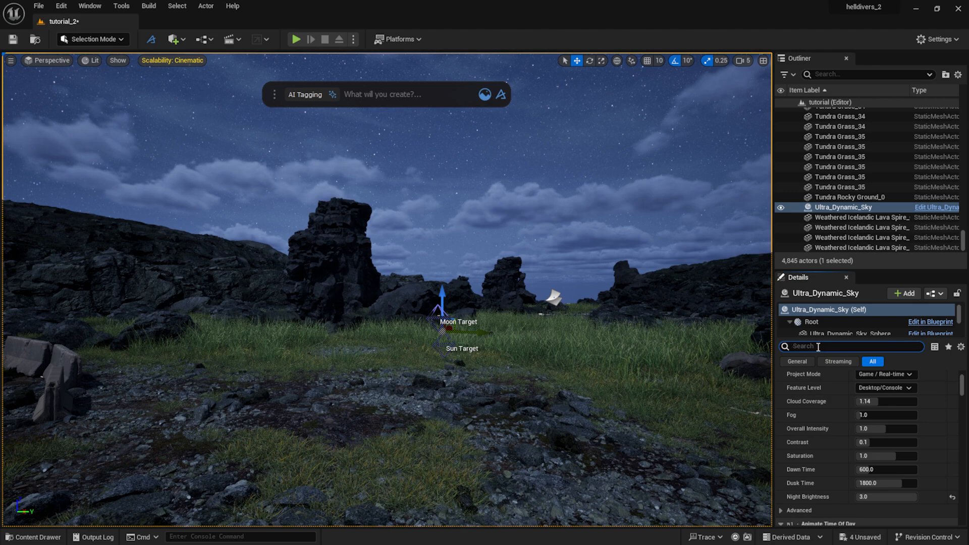
type("expo")
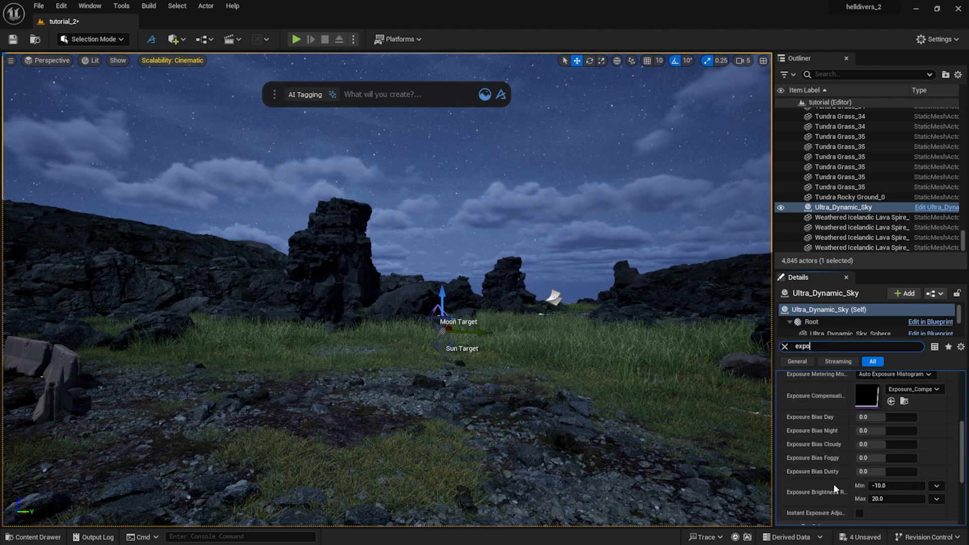
left_click(859, 513)
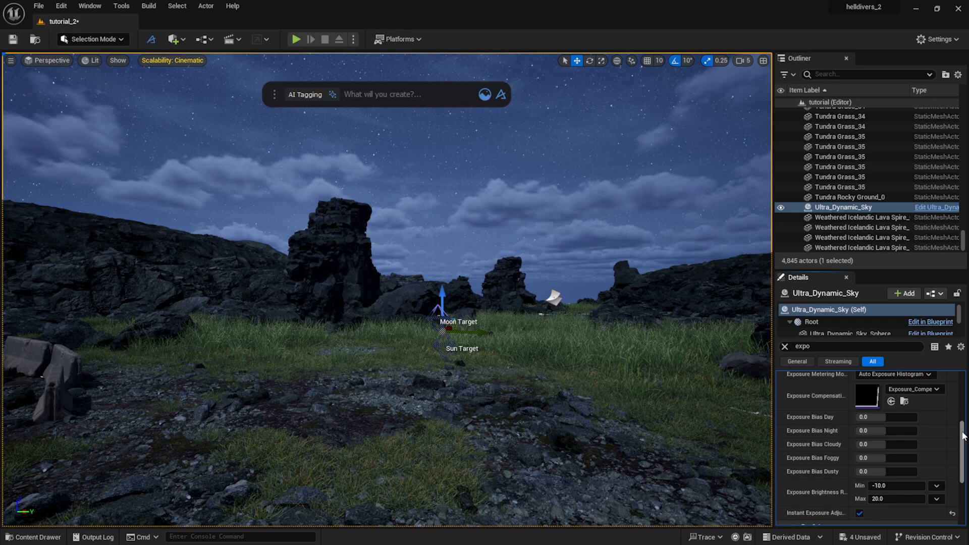
Step: Filter the Ultra_Dynamic_Sky's properties for "fog" and enable volumetric fog
left_click(785, 347)
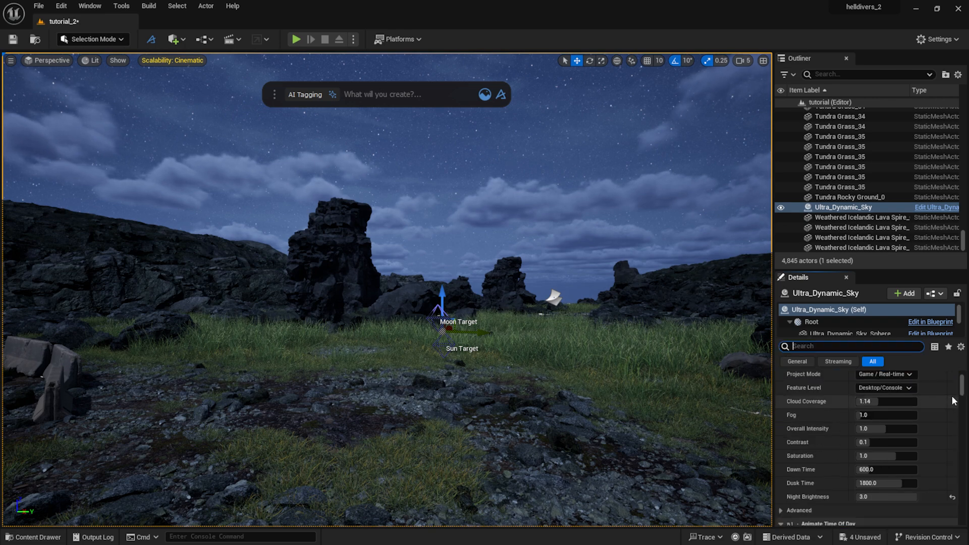
type("fog")
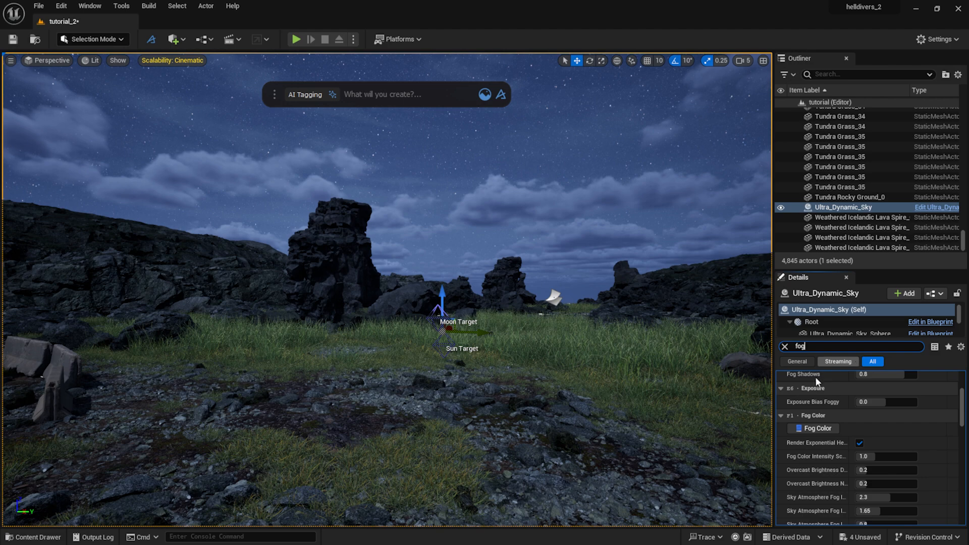
scroll(812, 459, "down", 4)
scroll(812, 458, "down", 8)
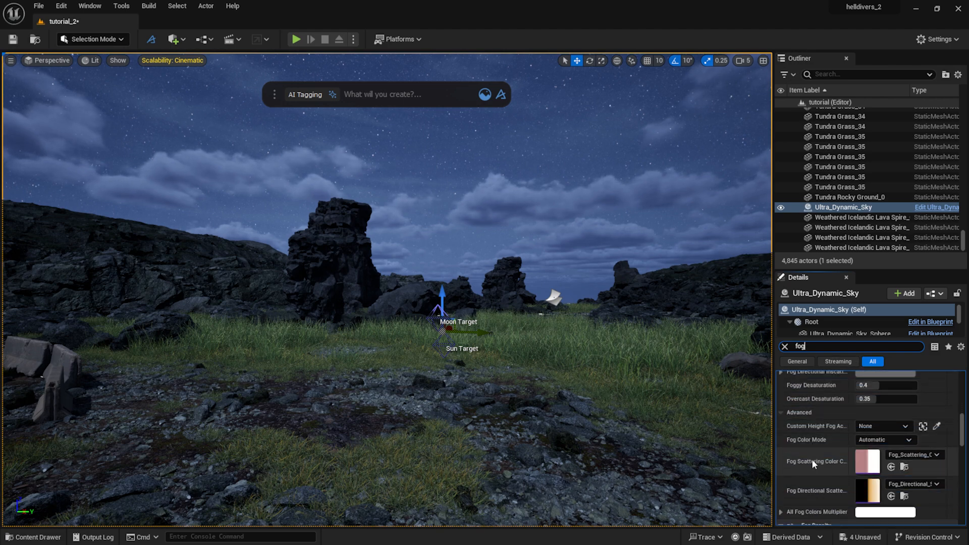
scroll(813, 460, "down", 10)
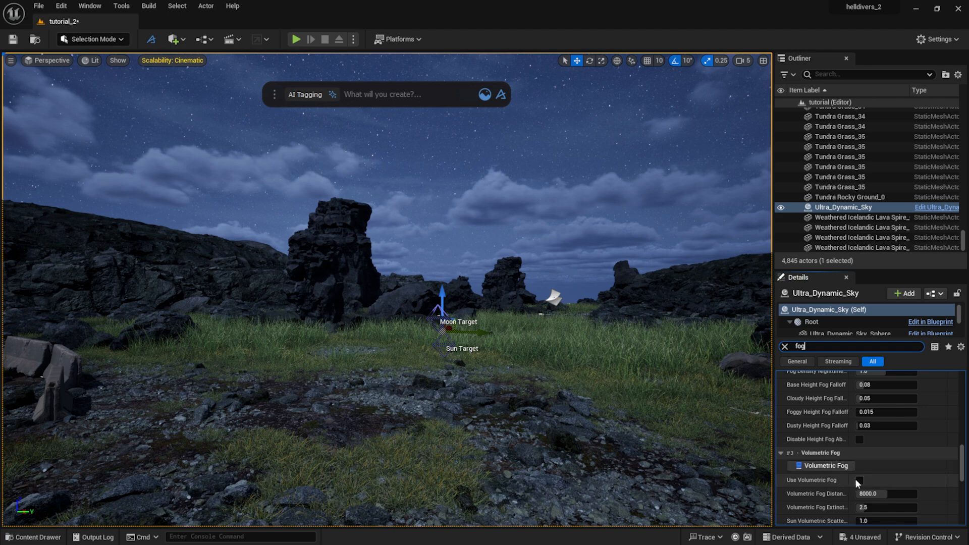
left_click(859, 480)
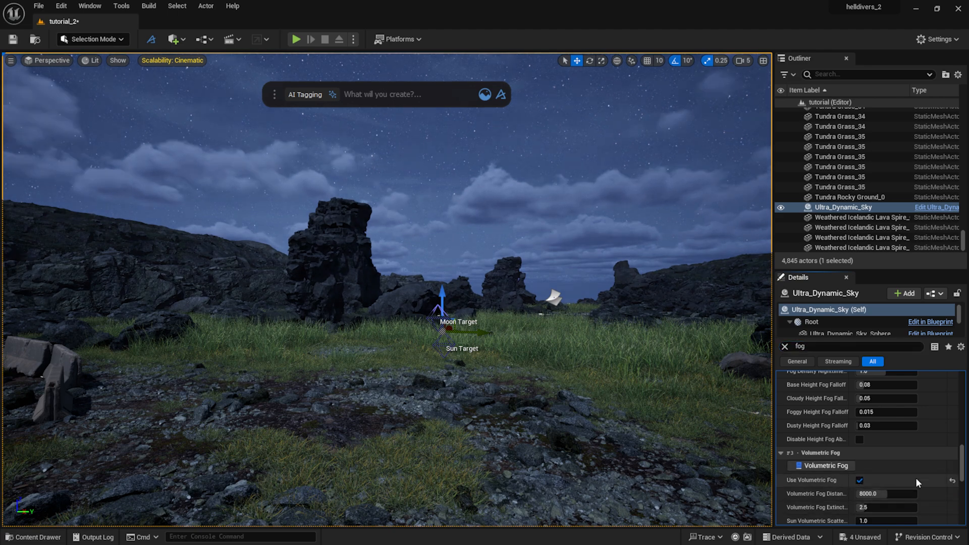
Step: Set the Ultra_Dynamic_Sky's volumetric fog distance to 9400 and its volumetric fog extinction to 6.2
left_click(902, 494)
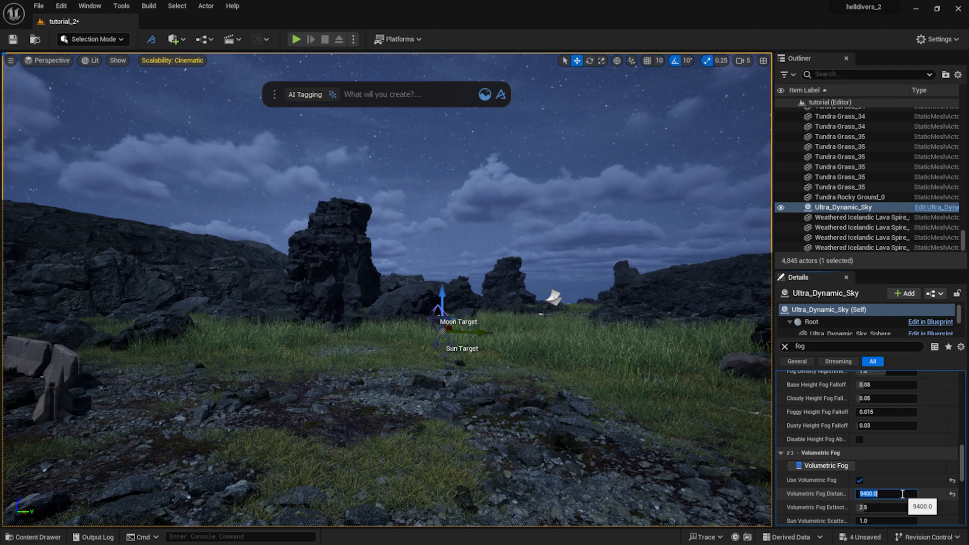
left_click(898, 507)
type("6.")
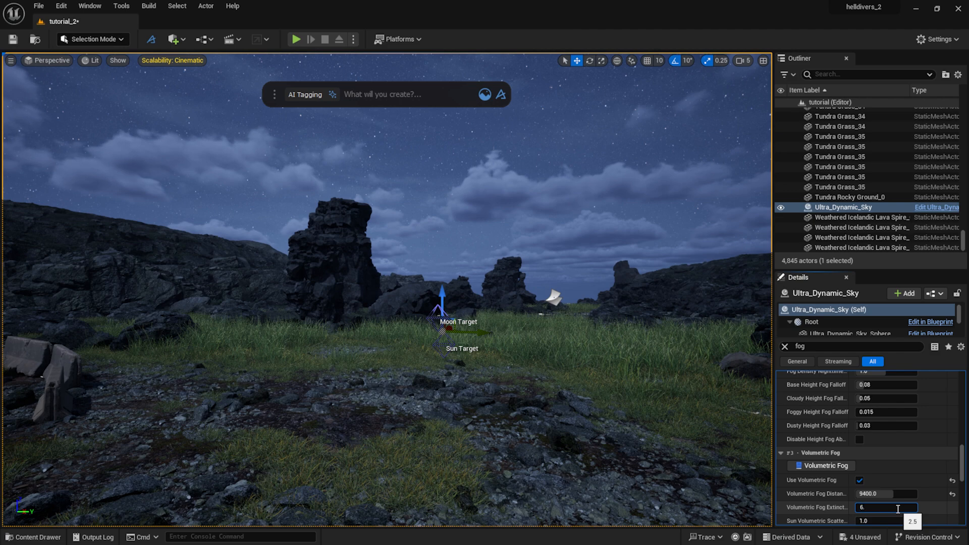
type("2")
key("Return")
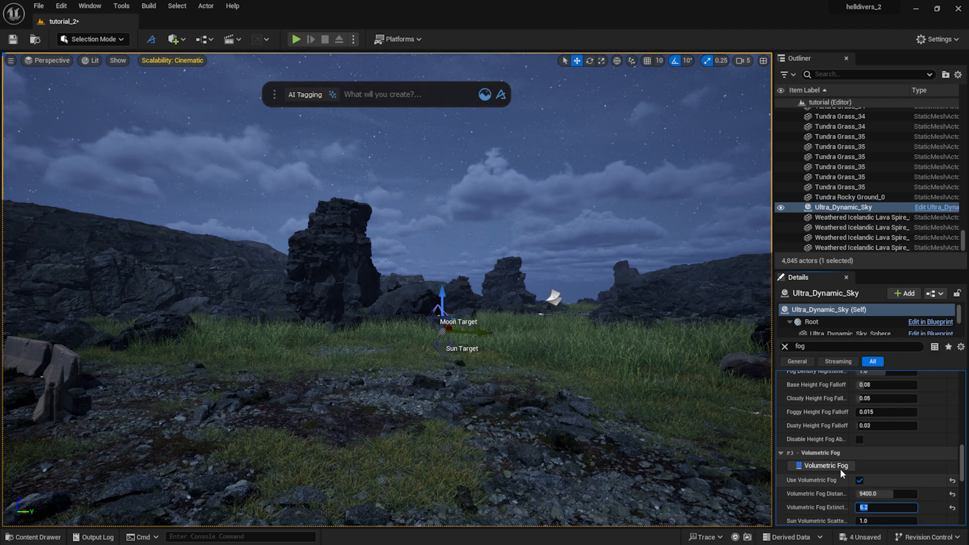
Step: Set the Ultra_Dynamic_Sky's basic Fog amount to 8.2
scroll(838, 469, "up", 5)
scroll(837, 468, "up", 8)
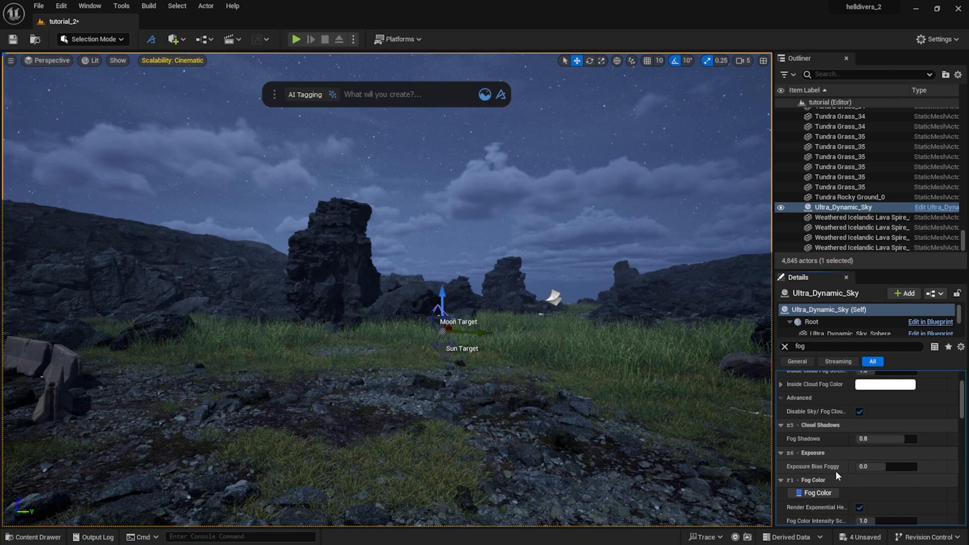
scroll(835, 471, "up", 2)
left_click(881, 390)
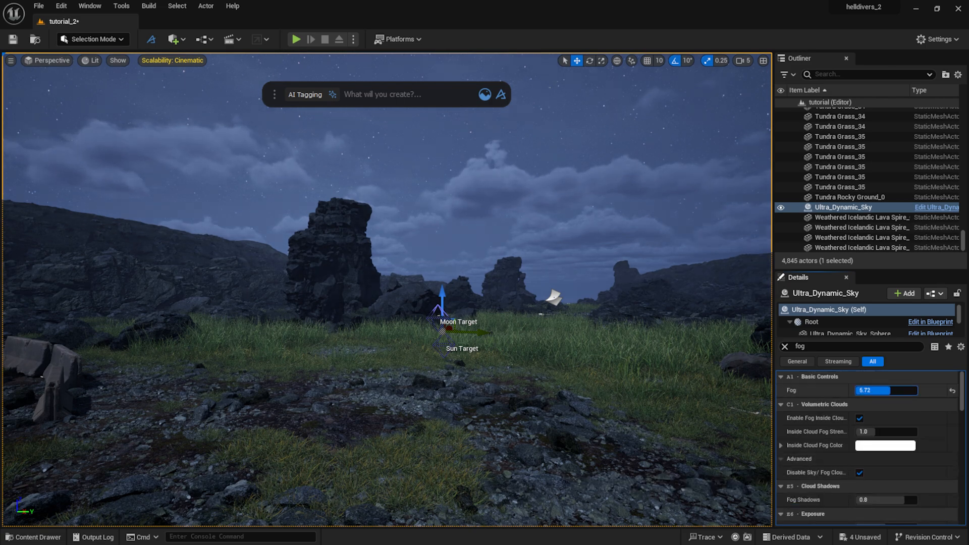
left_click_drag(890, 391, 906, 390)
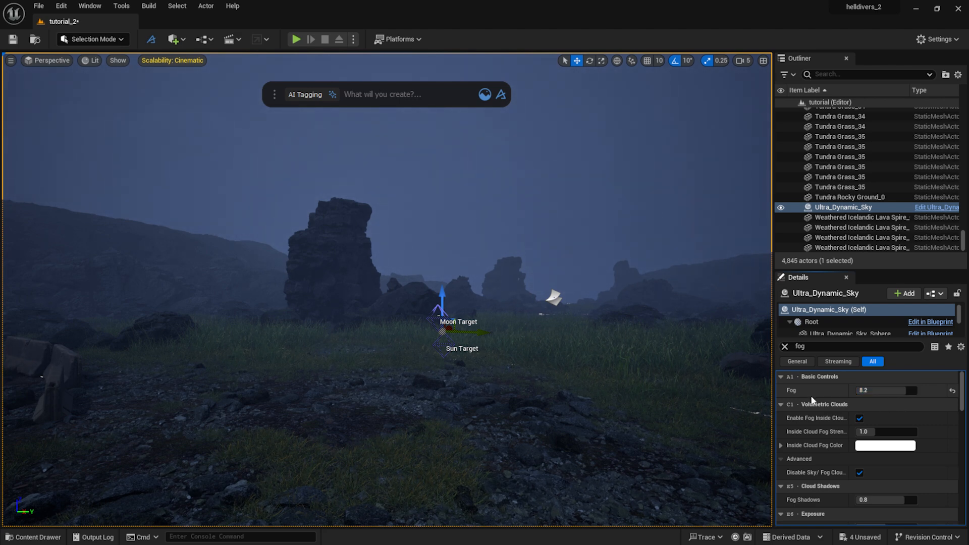
Step: Set the Ultra_Dynamic_Sky's base fog density to 0 and its foggy density contribution to 0.172
scroll(823, 450, "down", 5)
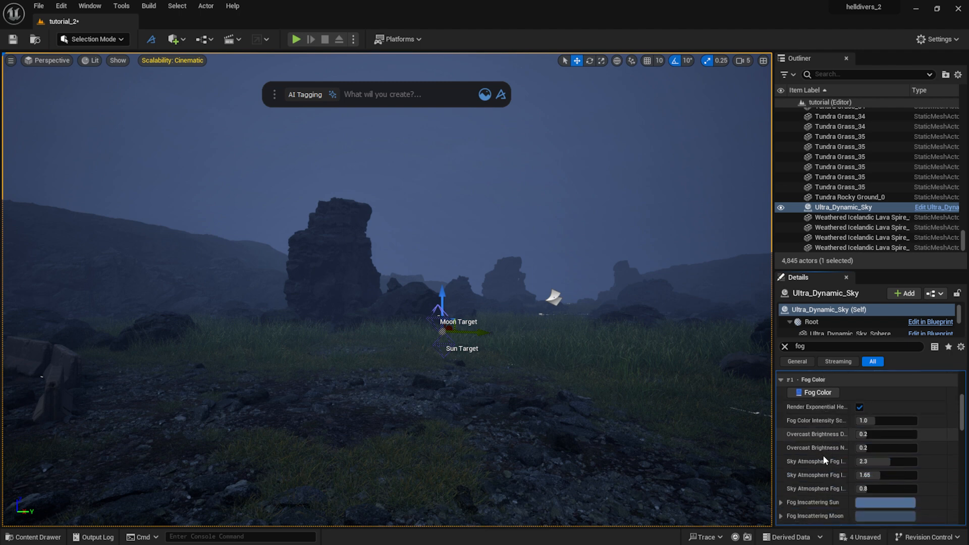
scroll(823, 456, "down", 5)
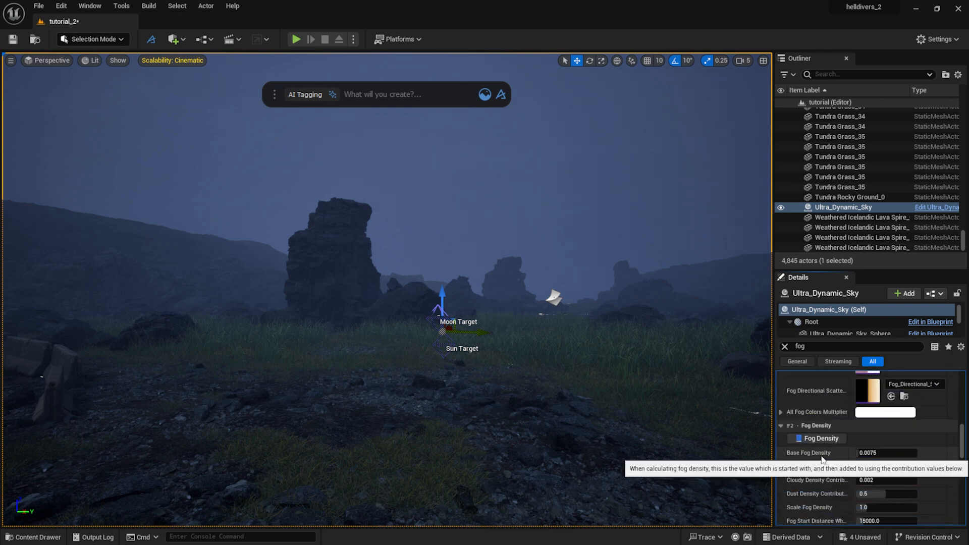
left_click_drag(877, 453, 892, 466)
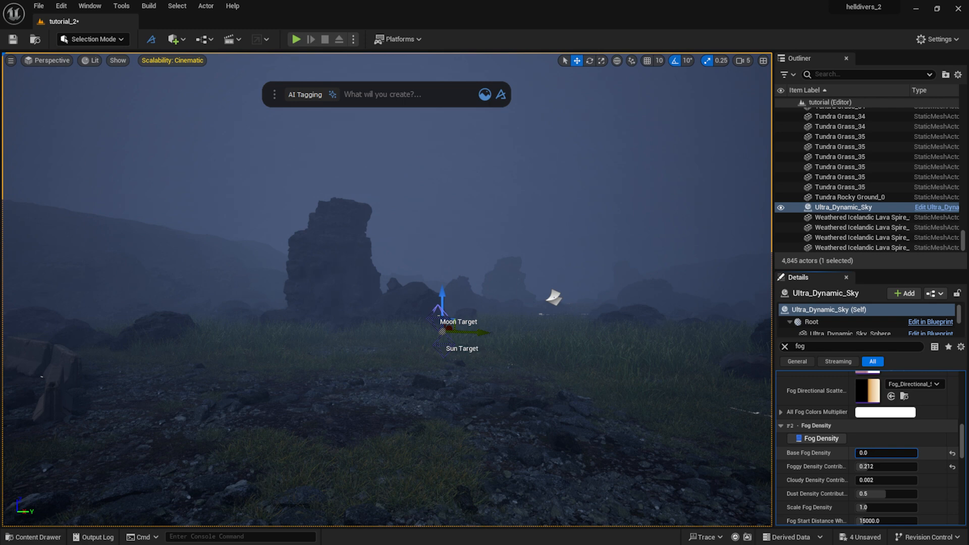
left_click_drag(879, 467, 876, 467)
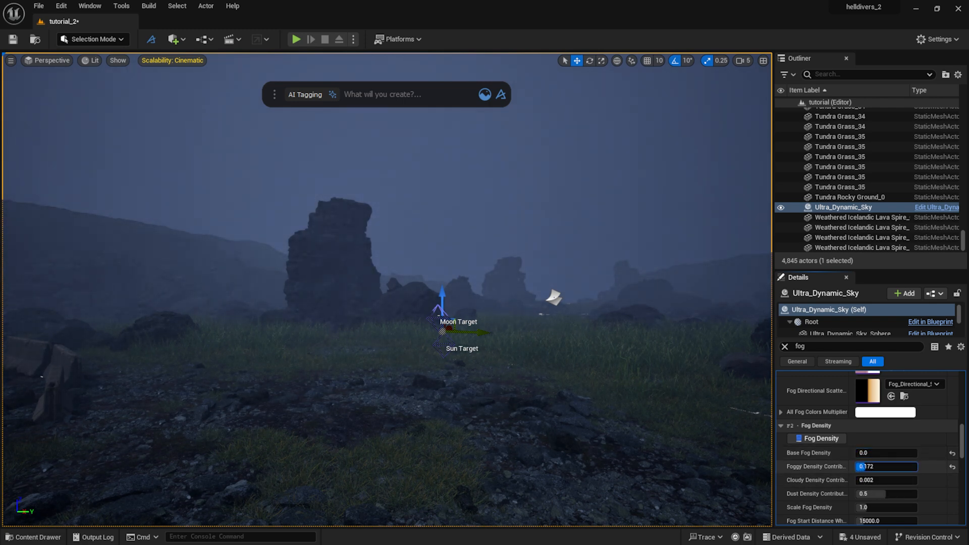
Step: Set the Ultra_Dynamic_Sky's scale fog density to 1.08, check the fog around the outpost, and clear the property filter
scroll(831, 483, "down", 5)
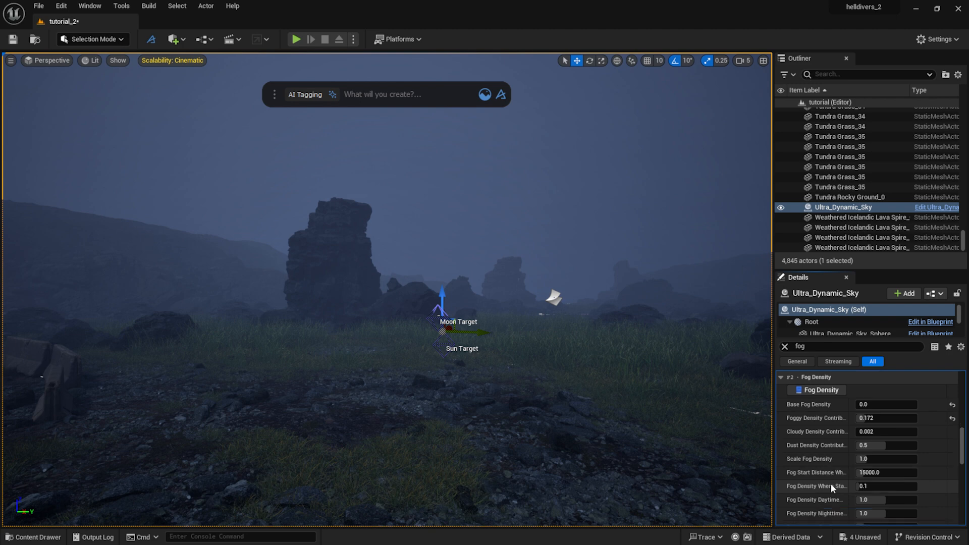
scroll(831, 481, "up", 1)
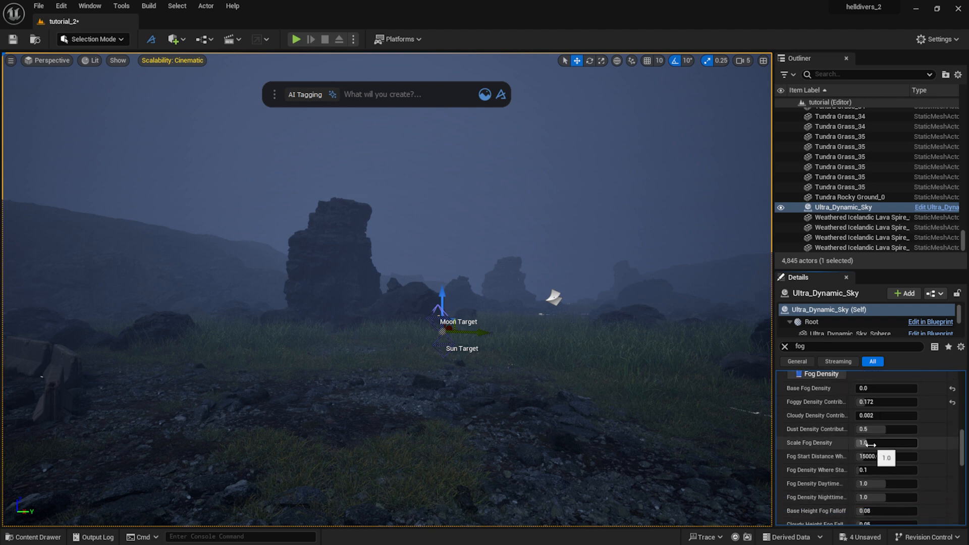
left_click_drag(879, 443, 885, 443)
right_click_drag(523, 354, 454, 353)
right_click_drag(555, 349, 528, 332)
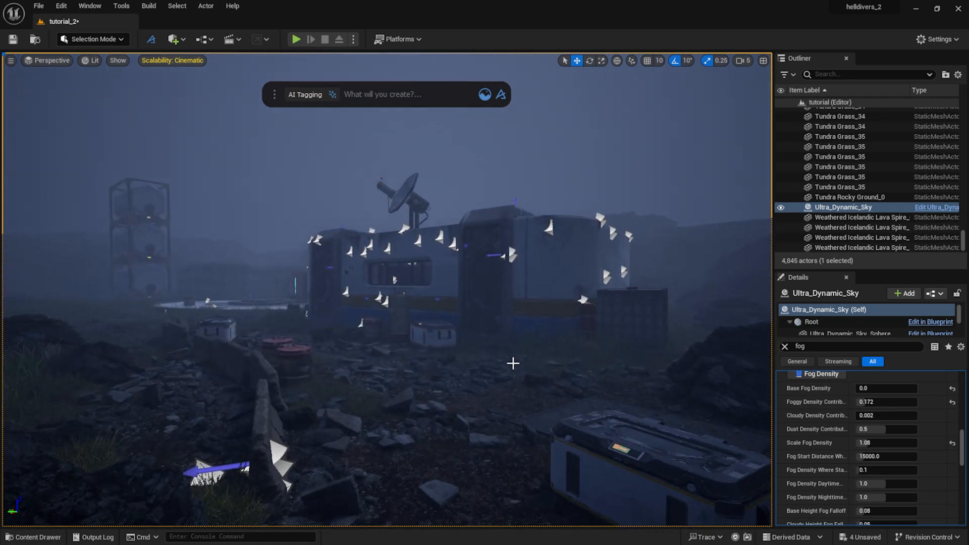
left_click(785, 347)
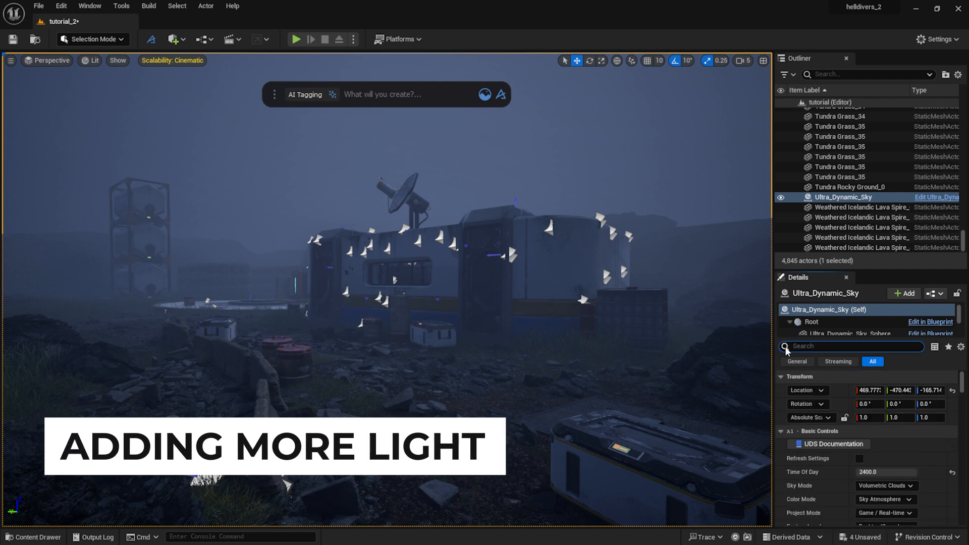
Step: Add a rect light in front of the outpost building, rotate it -90° to face straight down, and raise it above the roof
left_click(173, 39)
mouse_move(226, 139)
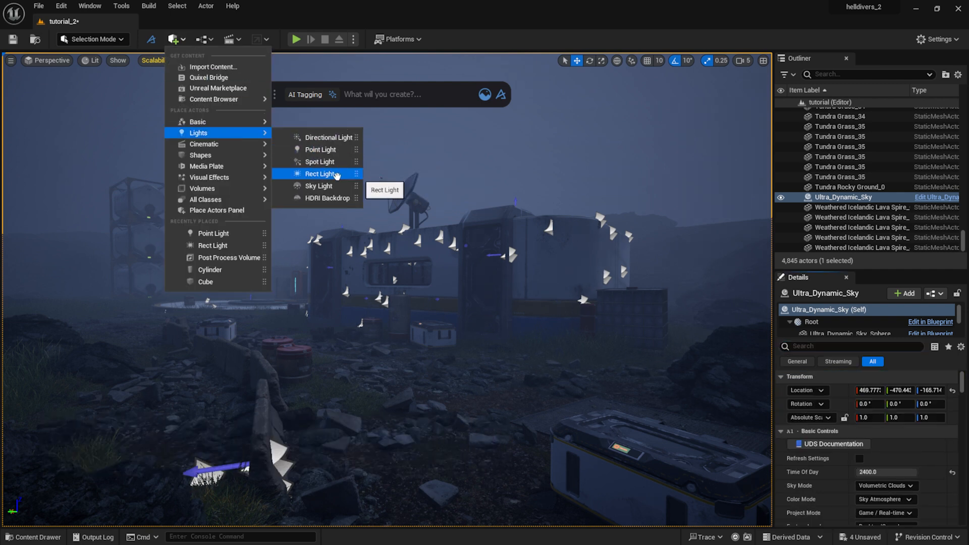
left_click_drag(333, 174, 402, 358)
key("e")
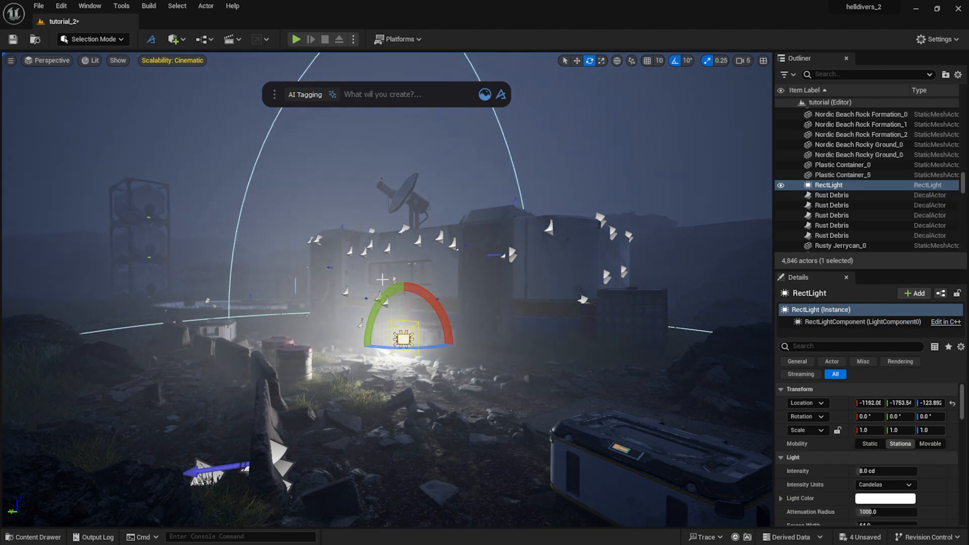
left_click_drag(376, 301, 328, 343)
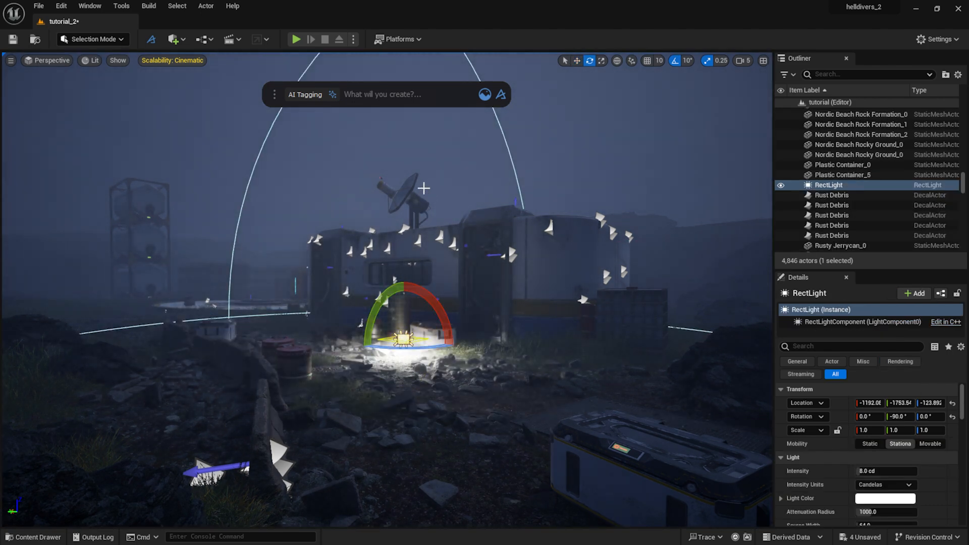
key("w")
left_click_drag(421, 296, 421, 75)
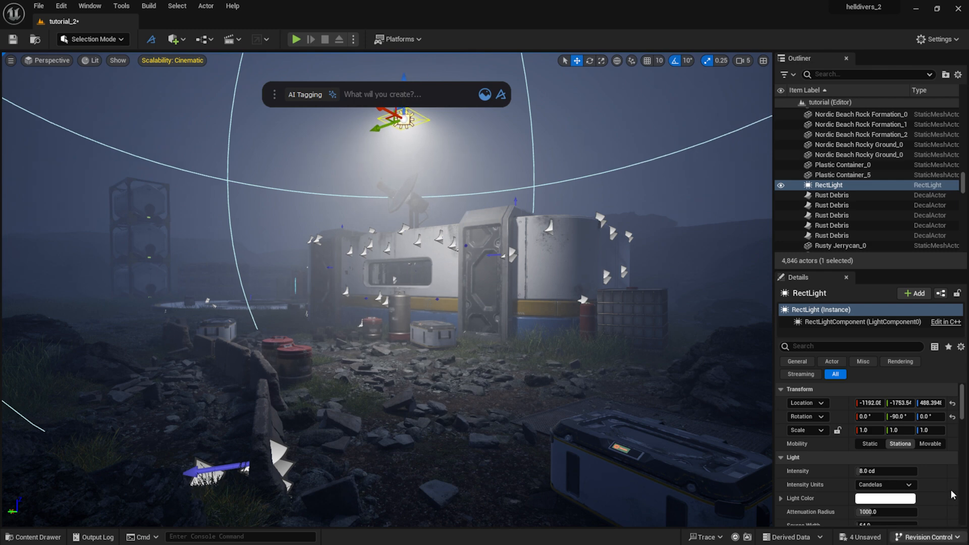
Step: Set the rect light's source width and source height to 200
scroll(883, 455, "down", 3)
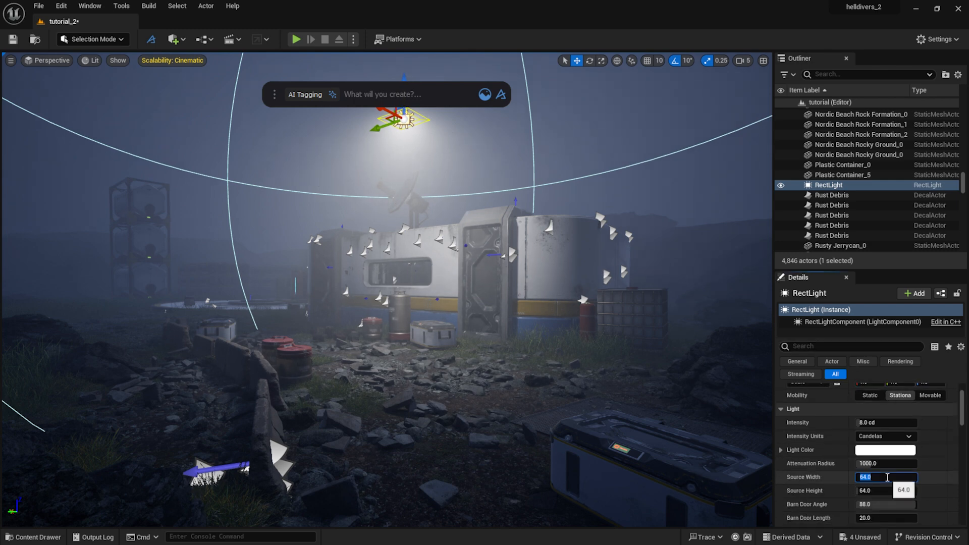
key("Return")
left_click(880, 491)
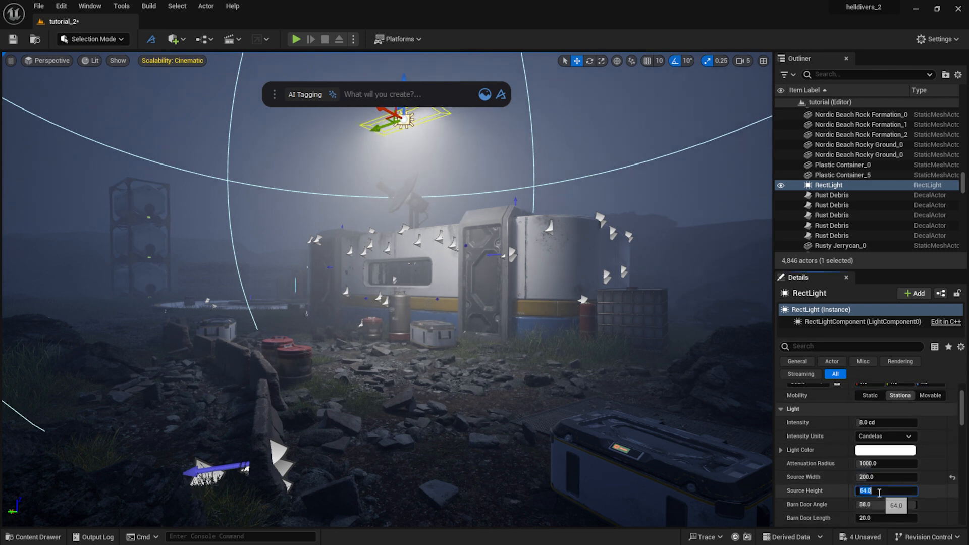
type("200")
key("Return")
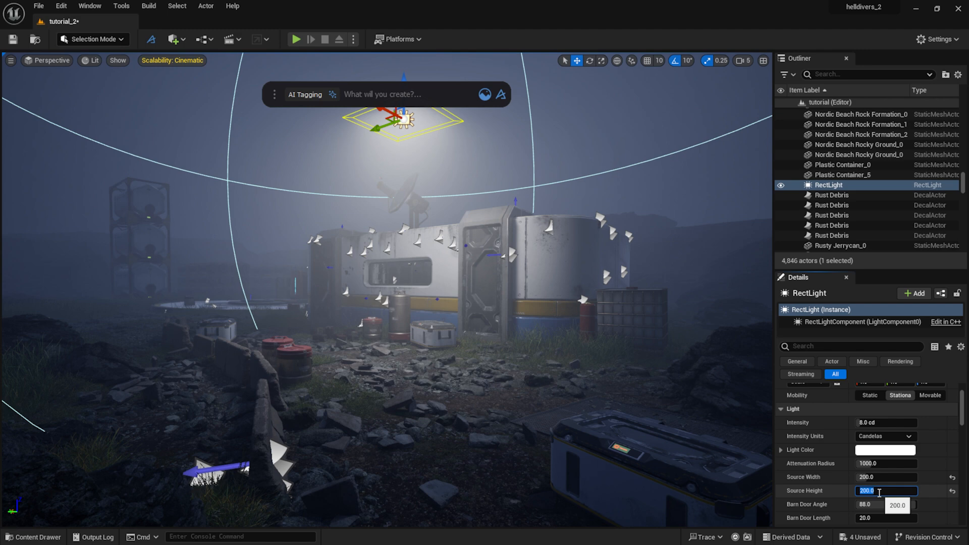
Step: Set the rect light's intensity to 2 cd and enlarge its source width and source height to 400
left_click(880, 423)
type("2")
key("Return")
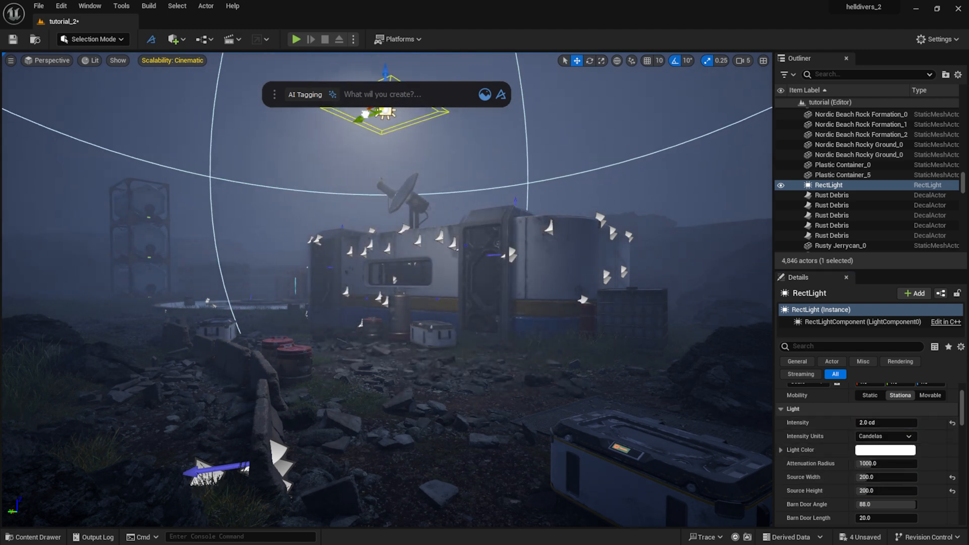
left_click(877, 478)
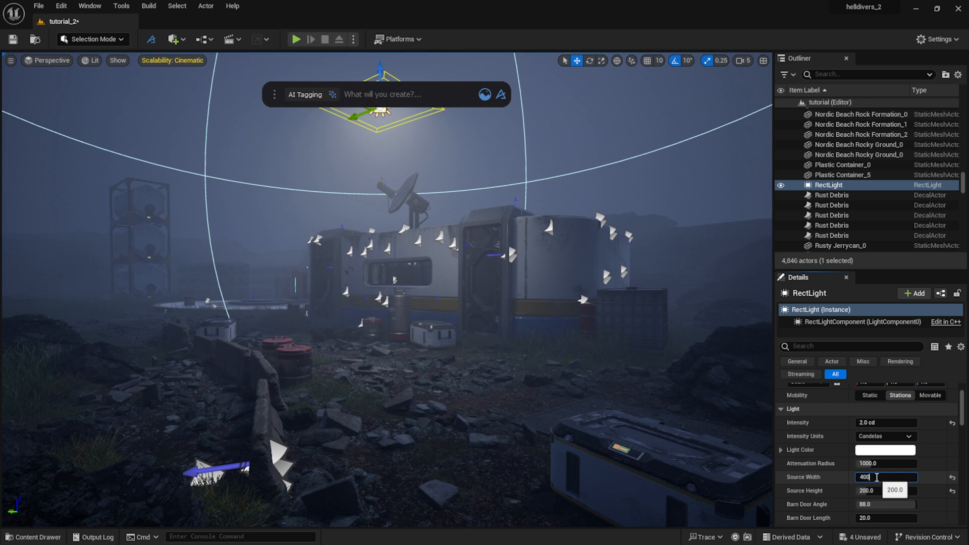
type("400")
key("Return")
left_click(873, 491)
type("400")
key("Return")
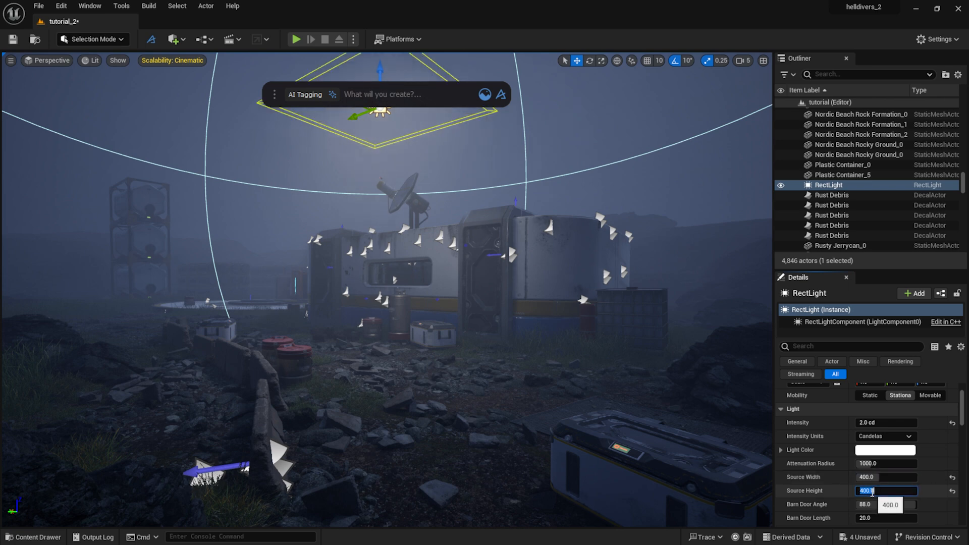
Step: Set the rect light's volumetric scattering to 0.25 and indirect lighting intensity to 0, with shadow casting disabled
scroll(824, 464, "down", 3)
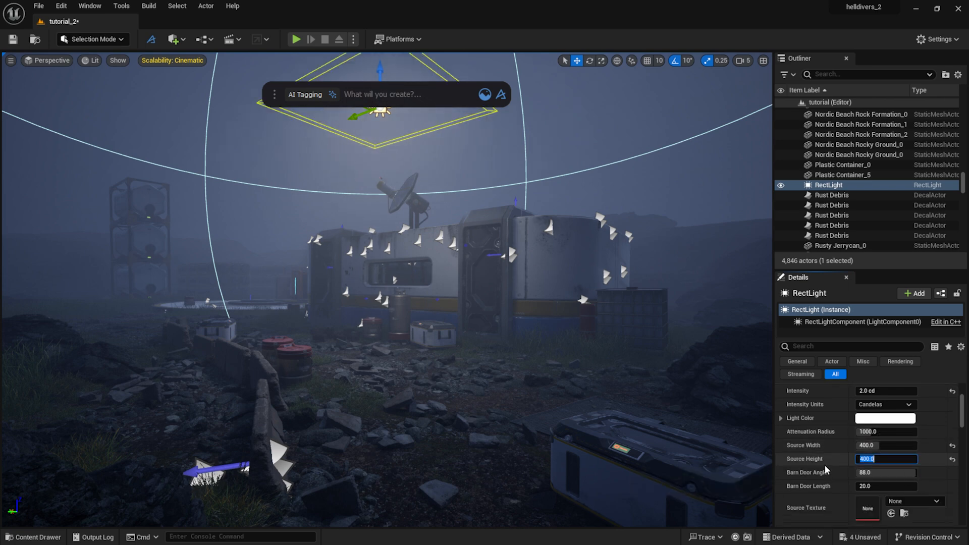
scroll(829, 469, "down", 4)
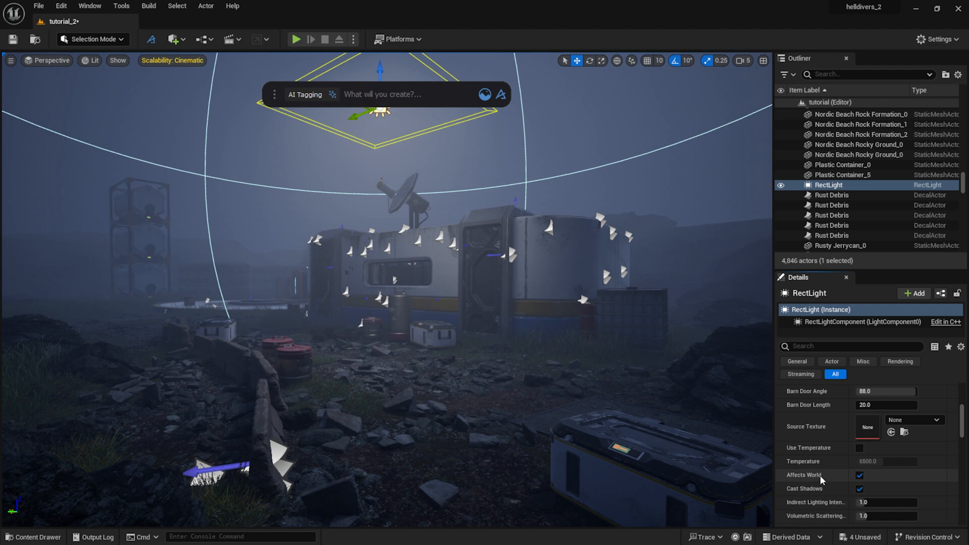
scroll(872, 518, "down", 3)
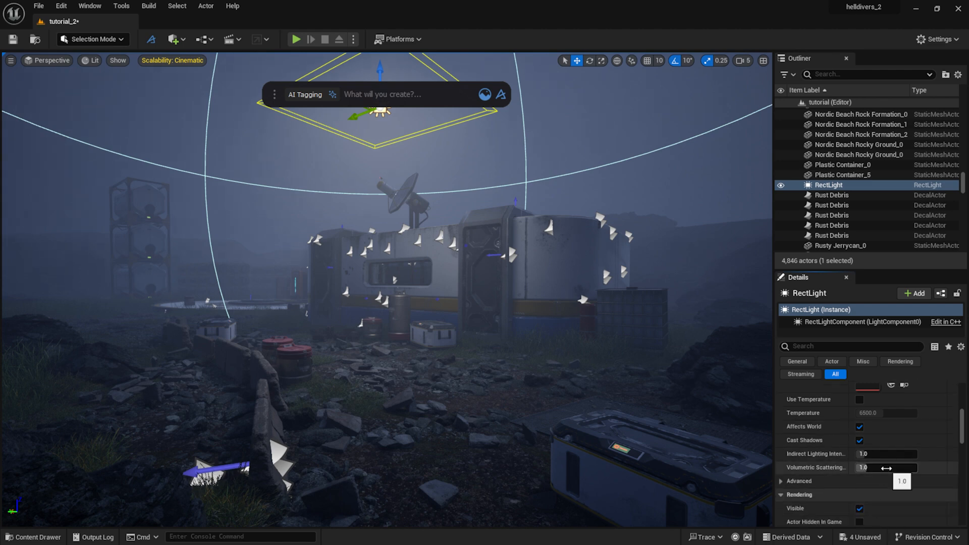
left_click_drag(886, 469, 858, 468)
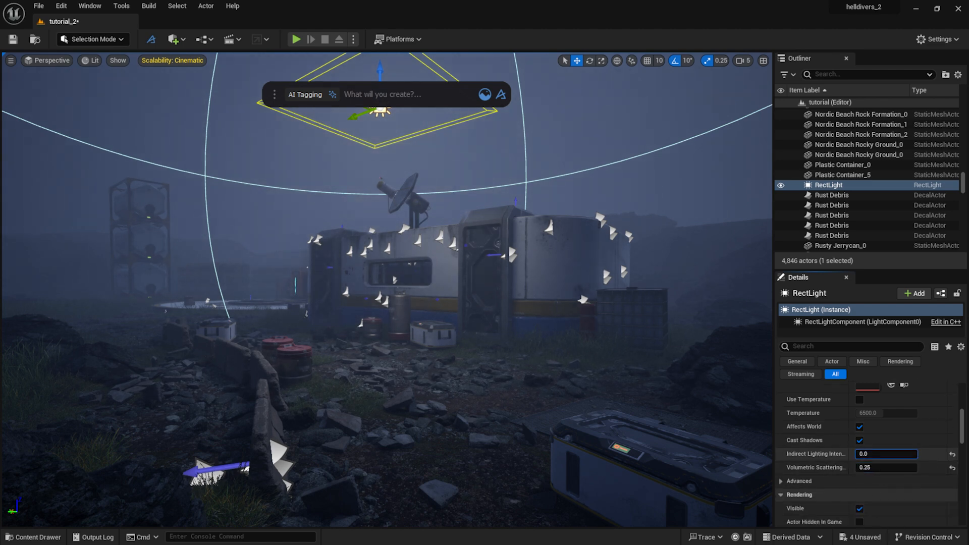
left_click(859, 441)
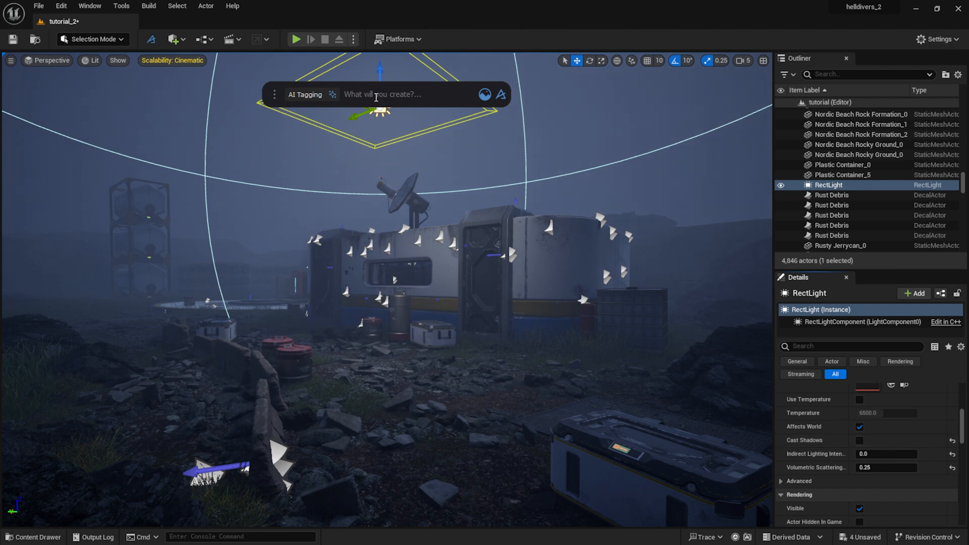
Step: Set the rect light's intensity to 1 cd and adjust its height above the outpost
scroll(834, 451, "up", 5)
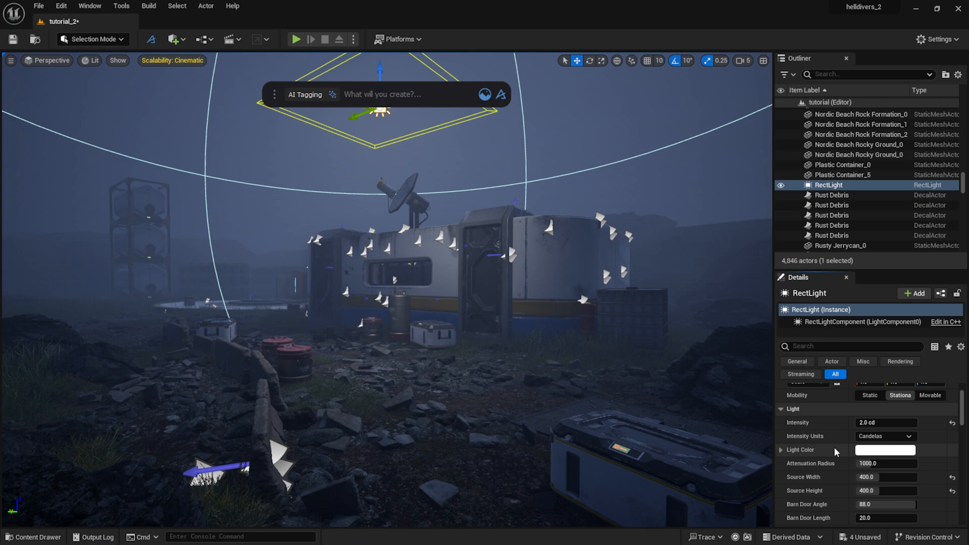
left_click(888, 422)
type("1")
key("Return")
right_click_drag(348, 171, 308, 164)
mouse_move(392, 170)
left_mouse_down()
mouse_move(393, 156)
mouse_move(393, 165)
left_mouse_up()
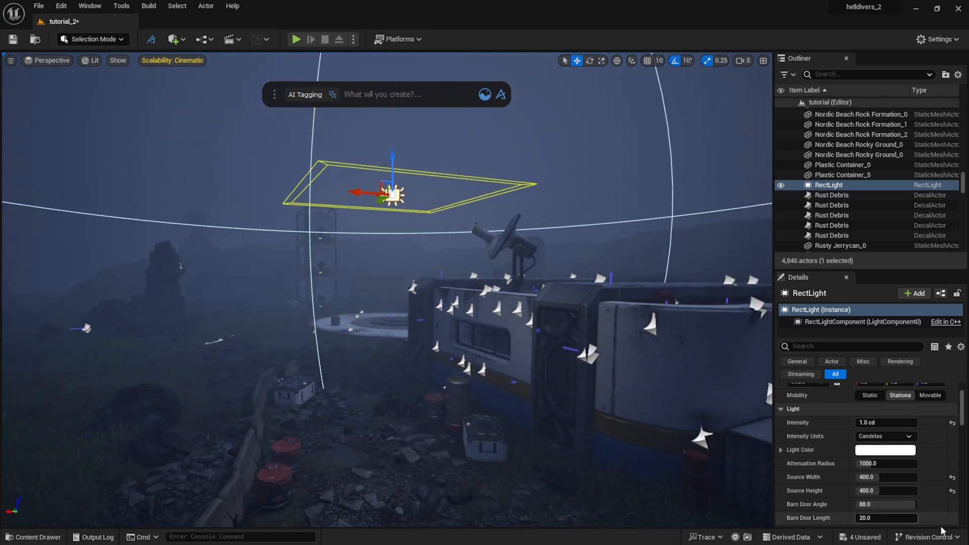
Step: Extend the rect light's attenuation radius to about 3250 and set its intensity to 2 cd
mouse_move(879, 463)
left_mouse_down()
mouse_move(909, 463)
mouse_move(898, 463)
left_mouse_up()
left_click(885, 423)
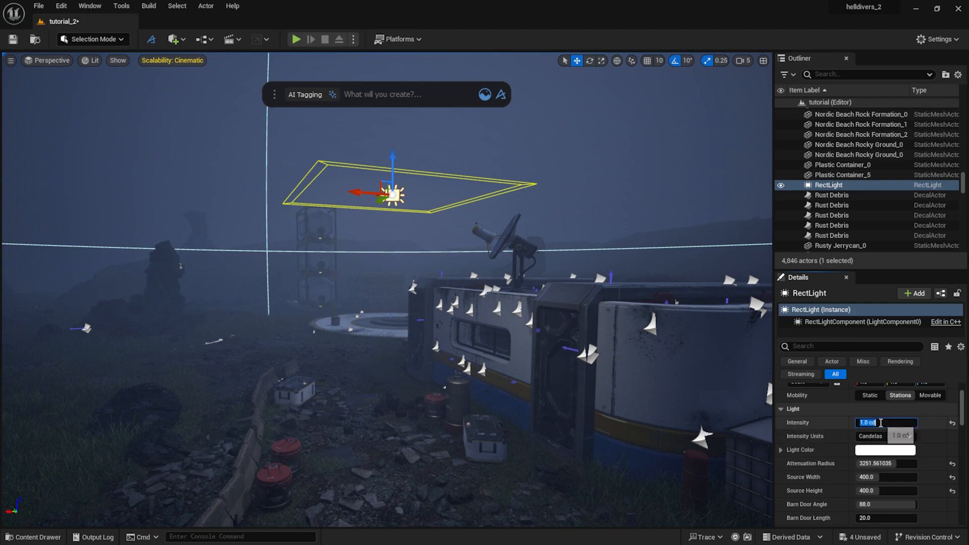
type("2")
key("Return")
Step: Center the rect light over the outpost building and widen its source width to 832
mouse_move(355, 195)
left_mouse_down()
mouse_move(320, 193)
mouse_move(351, 195)
left_mouse_up()
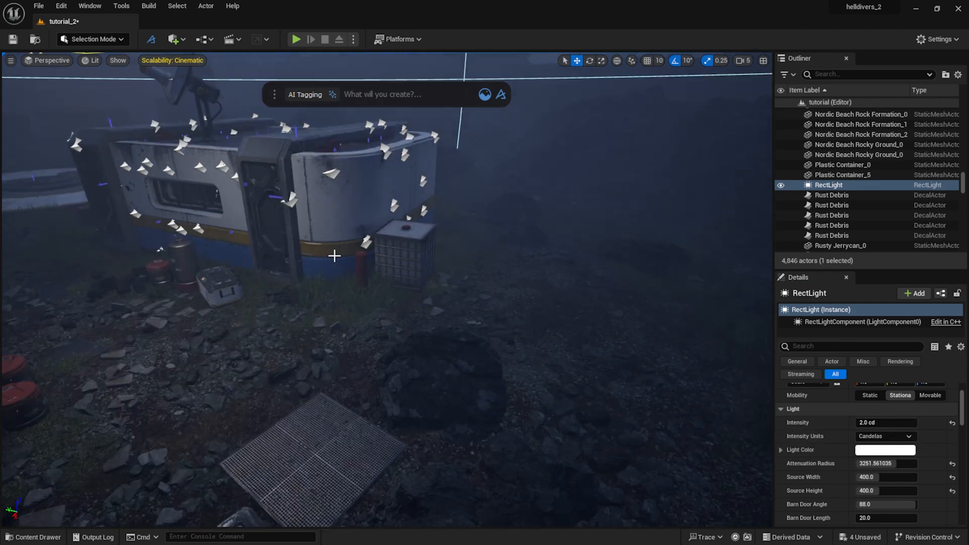
right_click_drag(335, 256, 252, 240)
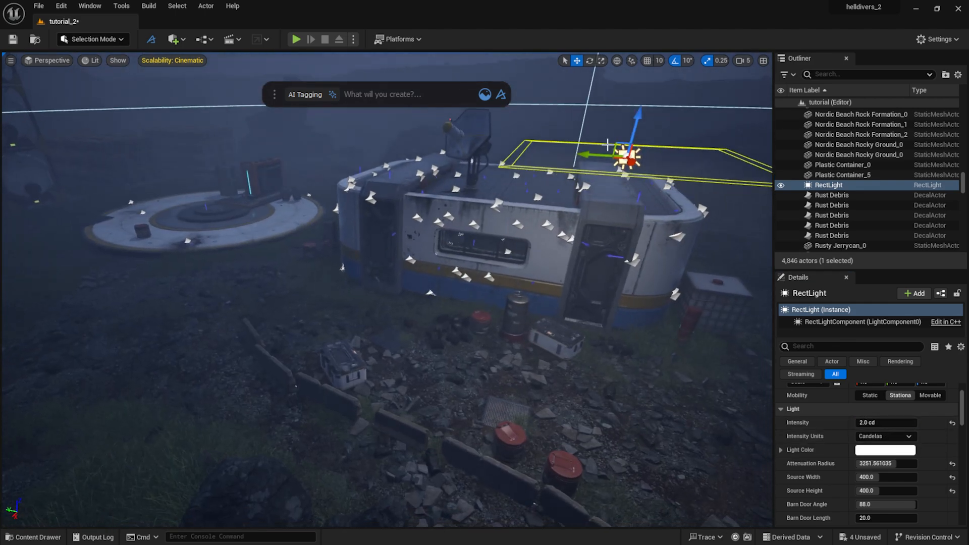
left_click_drag(587, 155, 492, 150)
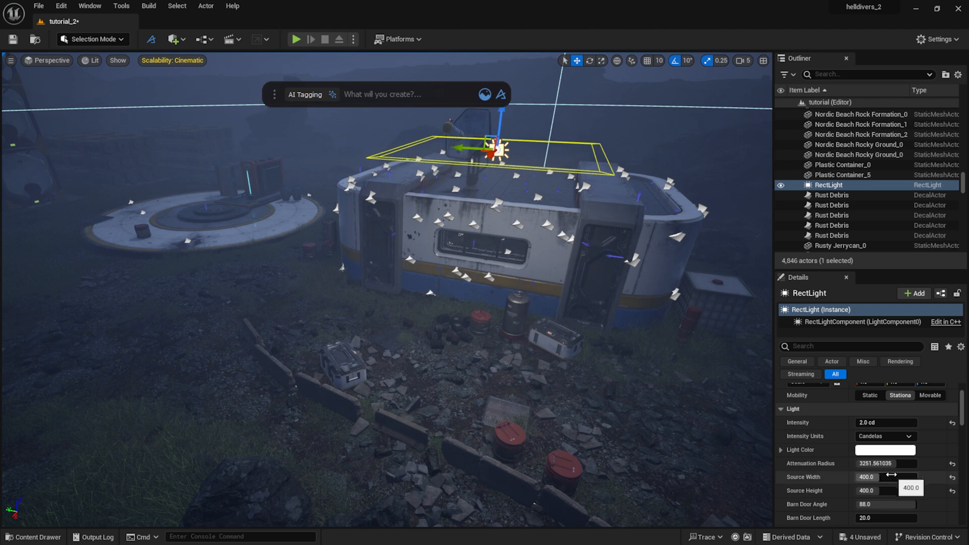
left_click_drag(866, 477, 907, 477)
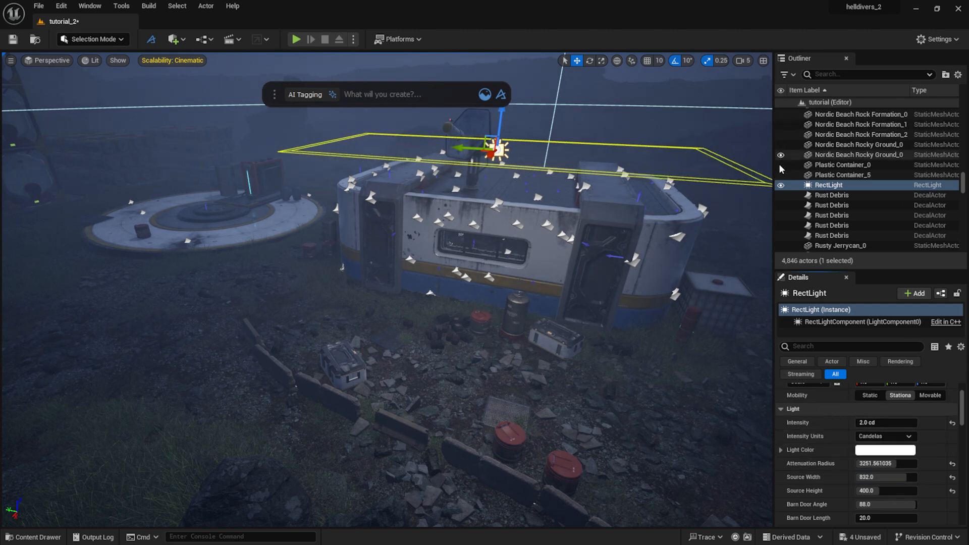
Step: Compare the scene with the rect light hidden and shown, and play the level to check the lighting in game
left_click(781, 186)
left_click(781, 185)
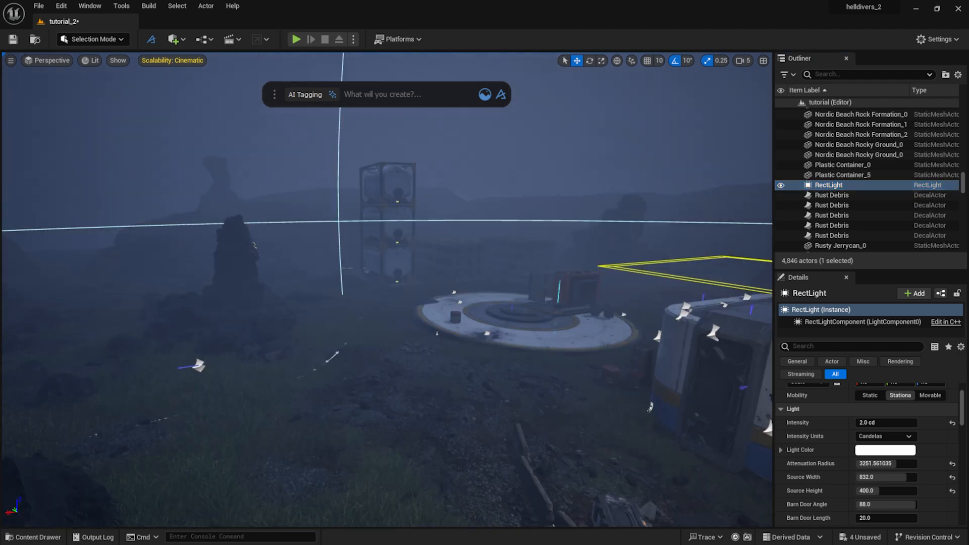
key("s")
right_click_drag(387, 290, 416, 308)
left_click(296, 39)
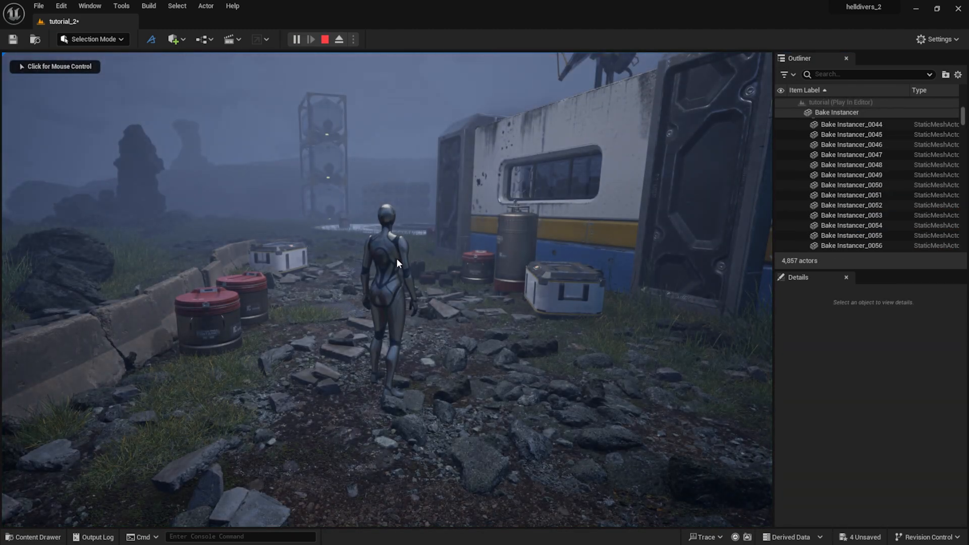
Step: Walk the character around the rocky ground beside the outpost to check the rect light in game, and end the play session
left_click(395, 258)
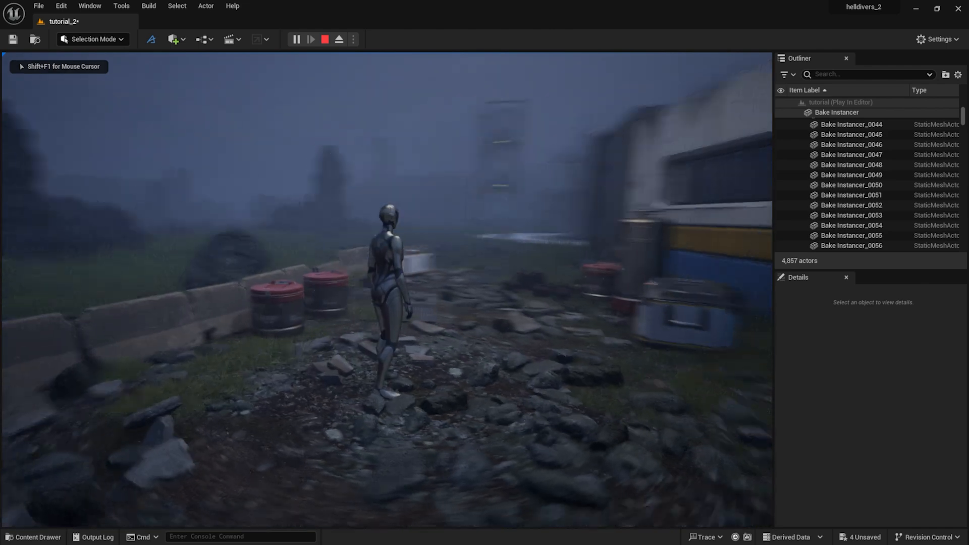
key("d")
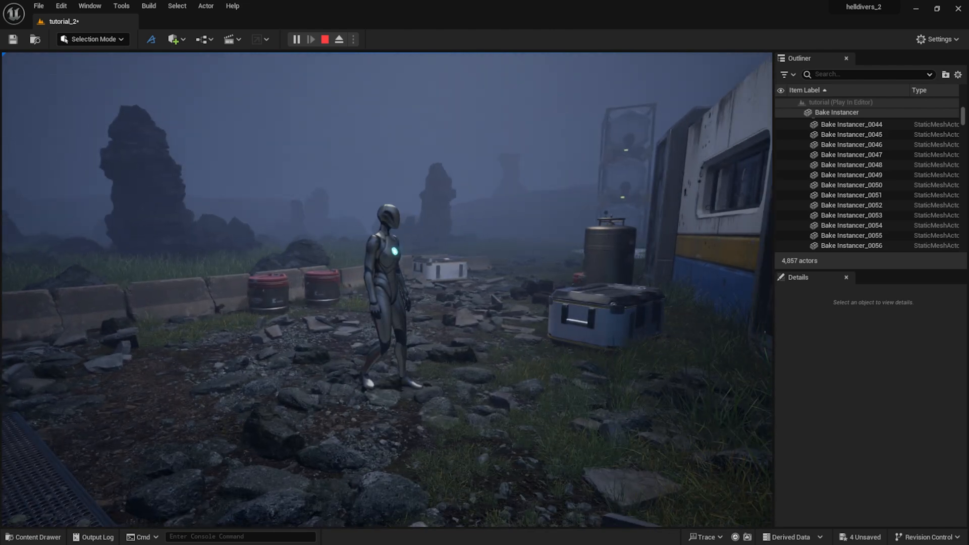
key("Escape")
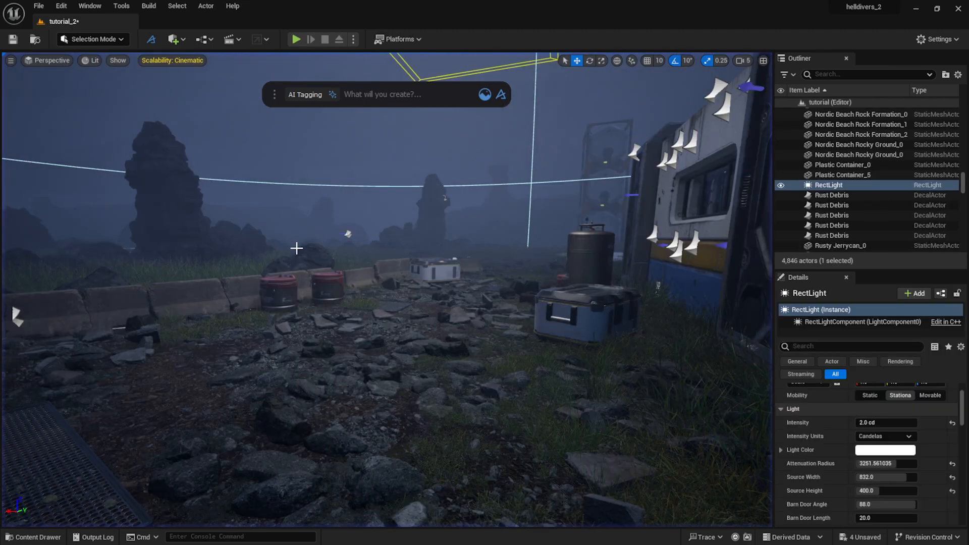
Step: Set the Ultra_Dynamic_Sky cloud coverage to 0
left_click(407, 157)
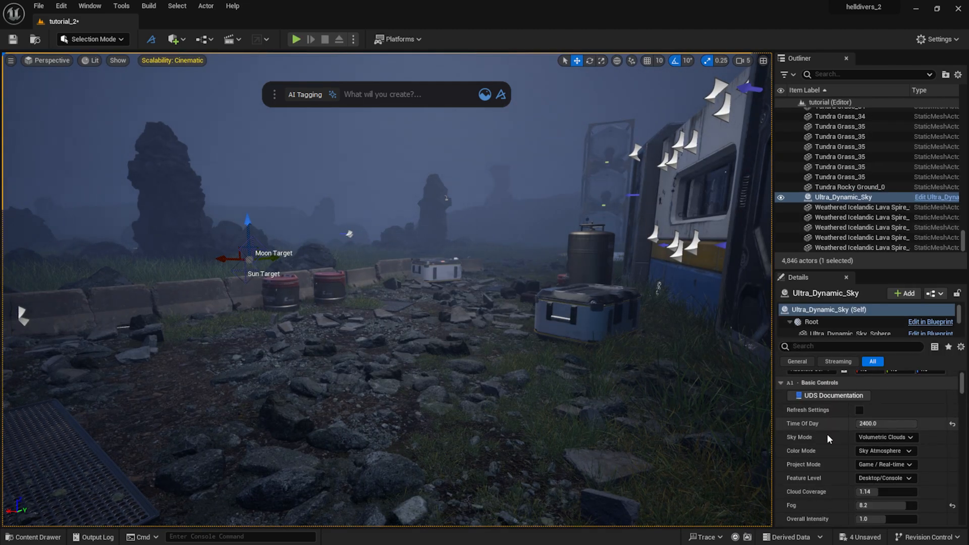
scroll(828, 463, "up", 3)
scroll(827, 464, "down", 4)
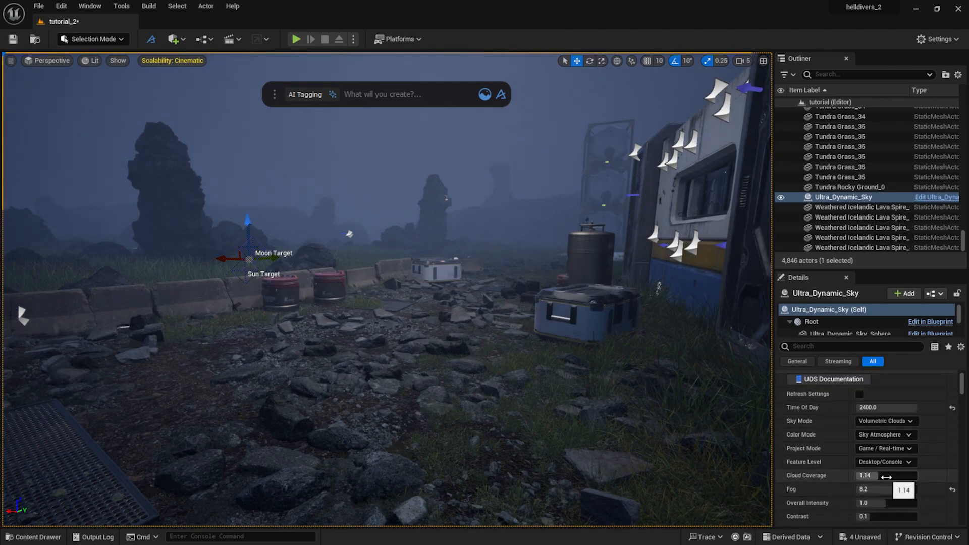
left_click_drag(887, 476, 857, 477)
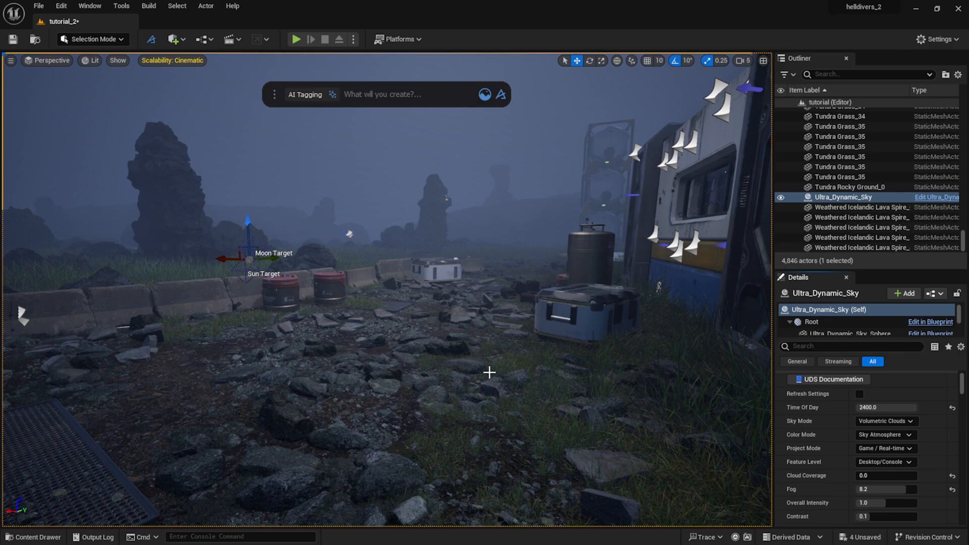
Step: Play the level and run the character around the outpost and out into the grass to check the sky and fog
left_click(296, 39)
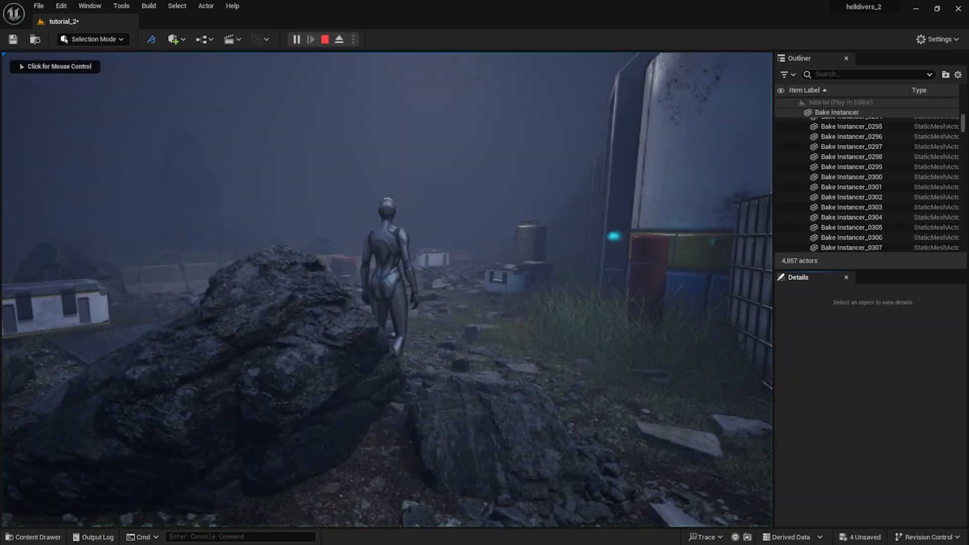
key("w")
key("a")
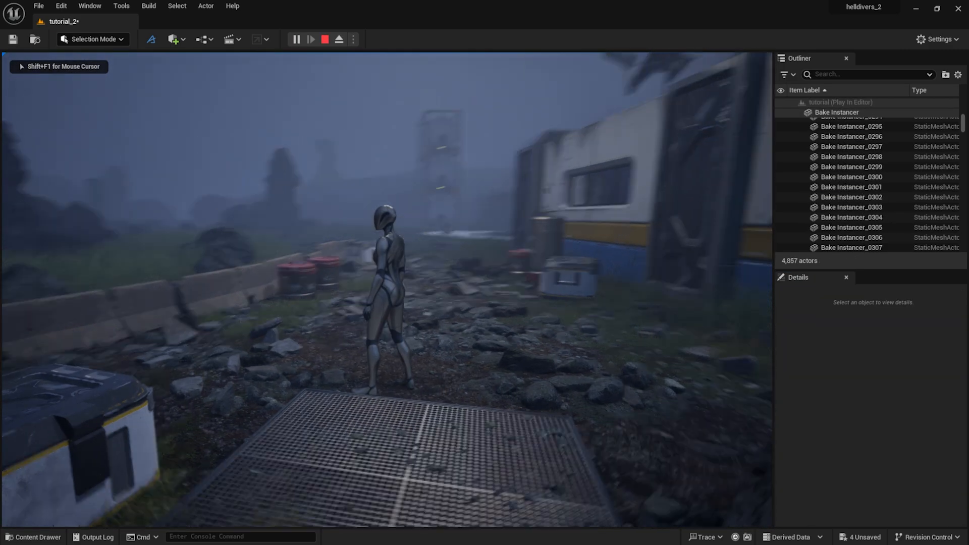
key("w")
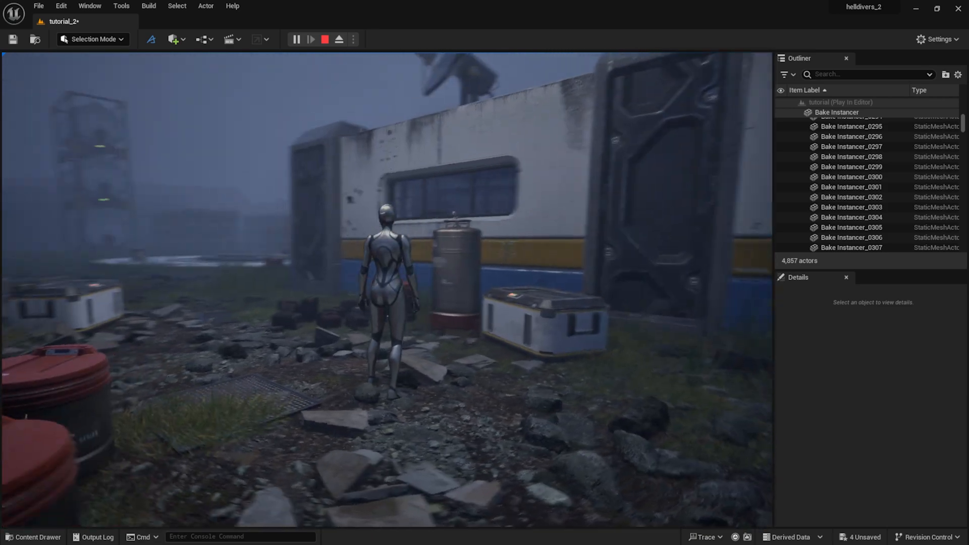
key("d")
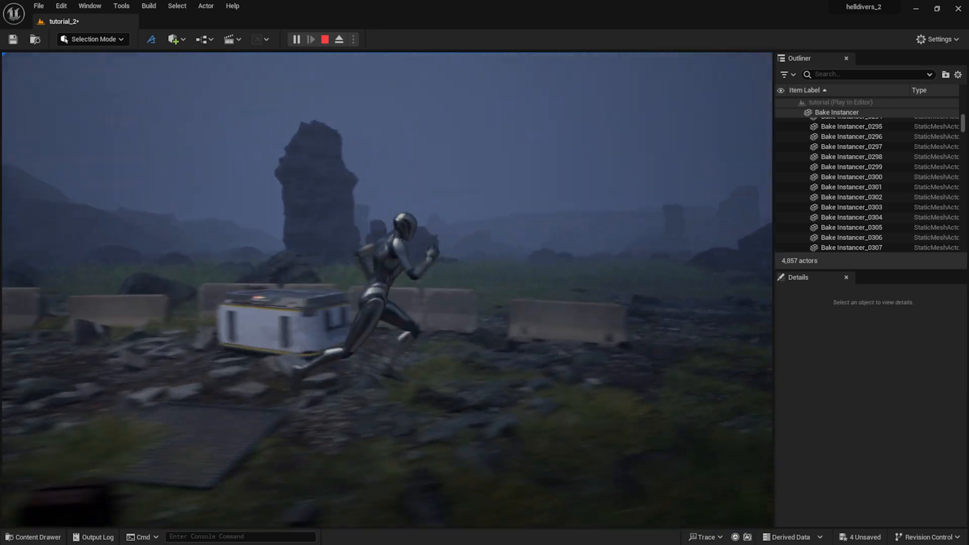
key("s")
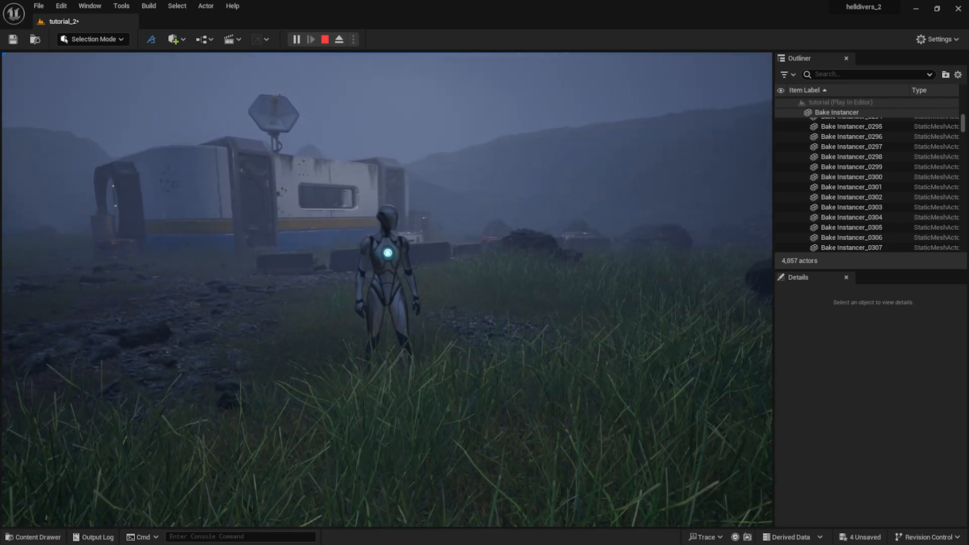
key("Escape")
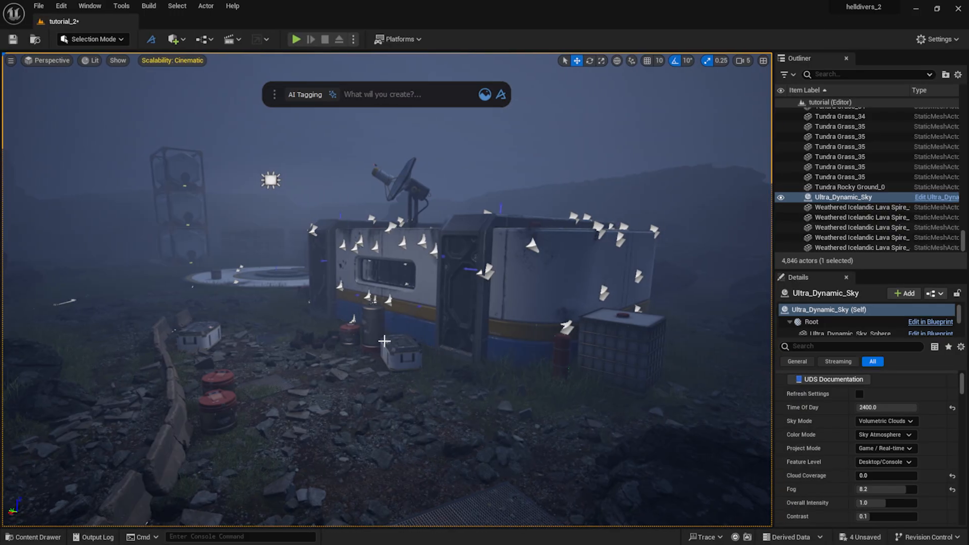
Step: Place the light_pole1 mesh from the fbx folder in the level by the concrete barriers facing the outpost
left_click(61, 536)
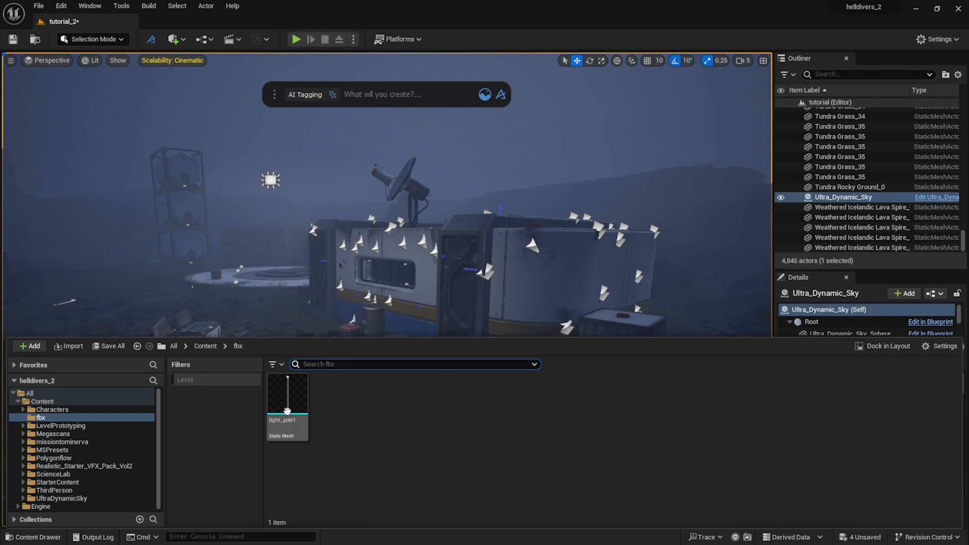
left_click_drag(281, 404, 265, 337)
left_click_drag(146, 443, 135, 408)
left_click(150, 279)
right_click_drag(149, 279, 146, 285)
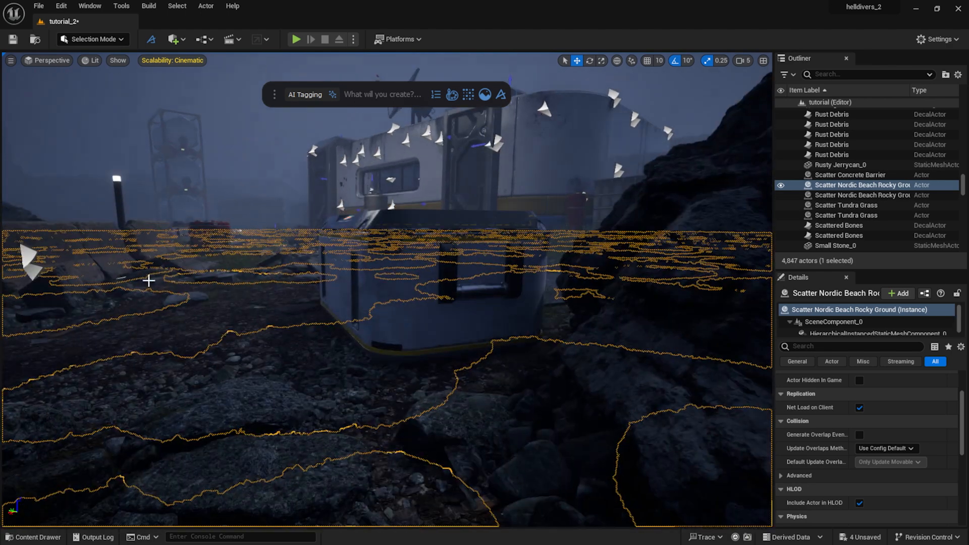
Step: Duplicate the light pole three times: in front of the outpost's doorway, near the landing pad and beyond the far end of the barriers
left_click(121, 222)
right_click_drag(176, 343, 176, 350)
left_click_drag(189, 378, 508, 353, "alt")
right_click_drag(496, 357, 480, 369)
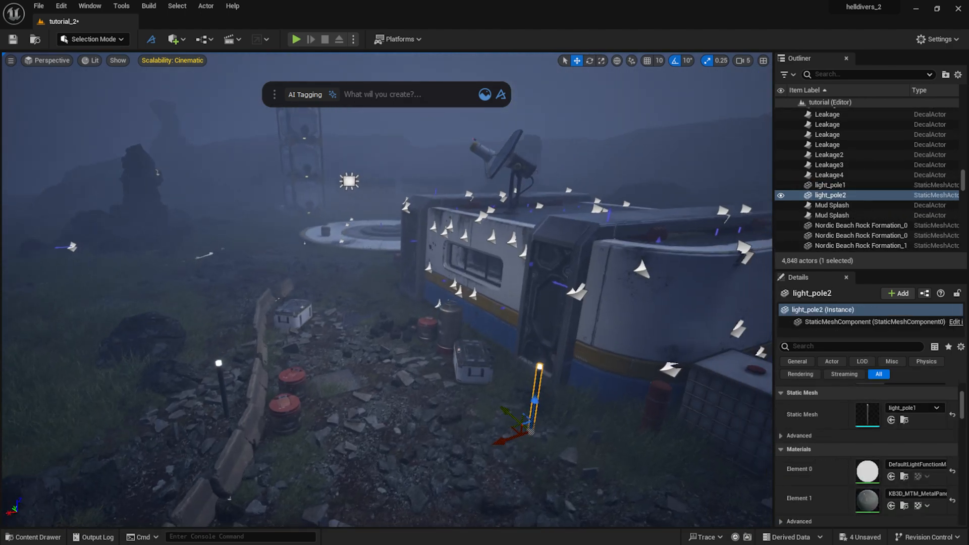
left_click_drag(506, 414, 337, 222, "alt")
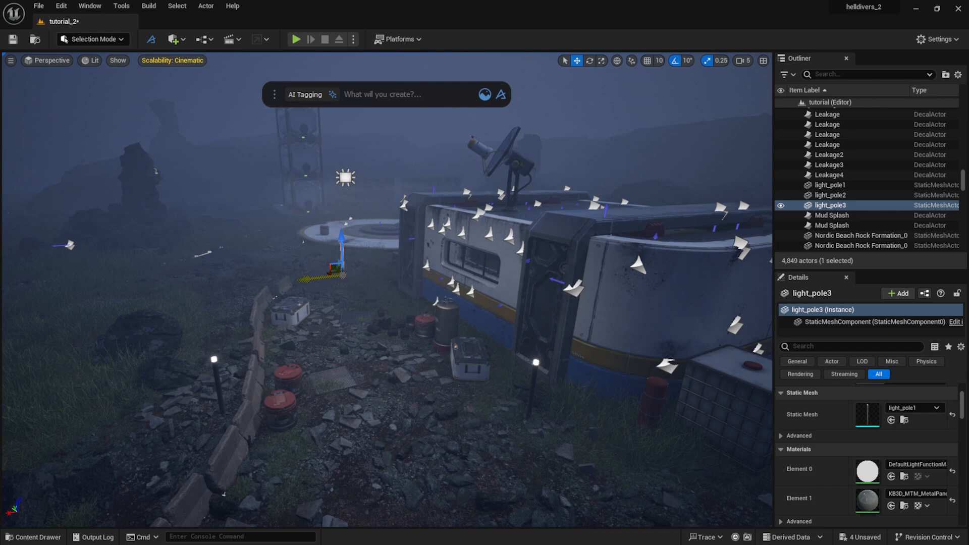
left_click_drag(364, 264, 240, 237, "alt")
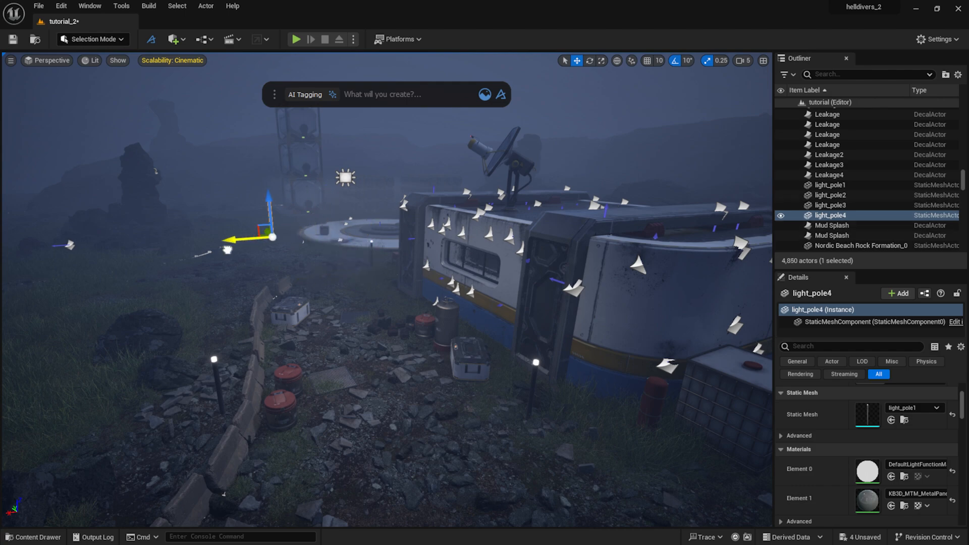
Step: Move the light pole in front of the outpost's doorway over to the large rock near the caged tank
right_click_drag(240, 238, 235, 172)
scroll(187, 224, "up", 1)
left_click(180, 369)
left_click_drag(160, 465, 72, 468)
right_click_drag(328, 404, 512, 372)
left_click_drag(378, 305, 512, 338)
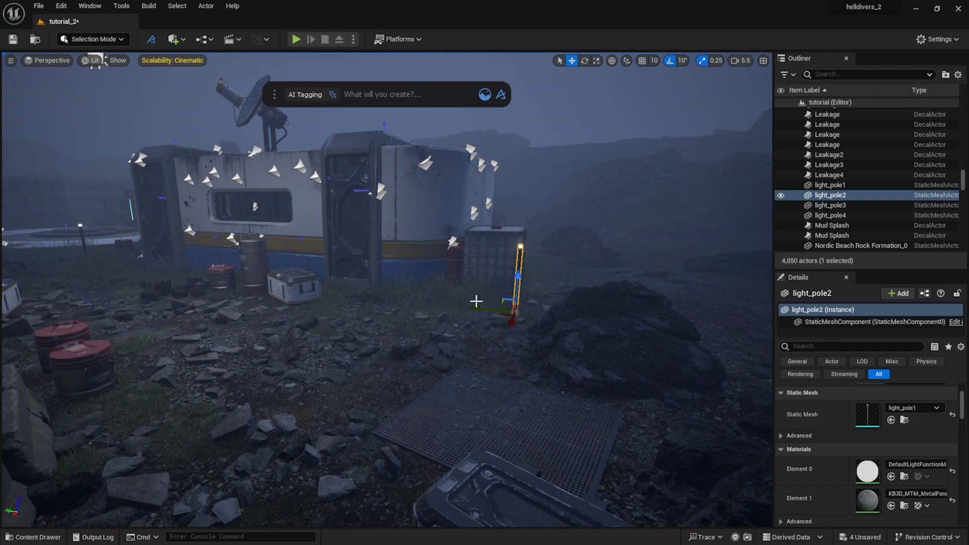
left_click_drag(474, 311, 494, 315)
right_click_drag(446, 325, 365, 300)
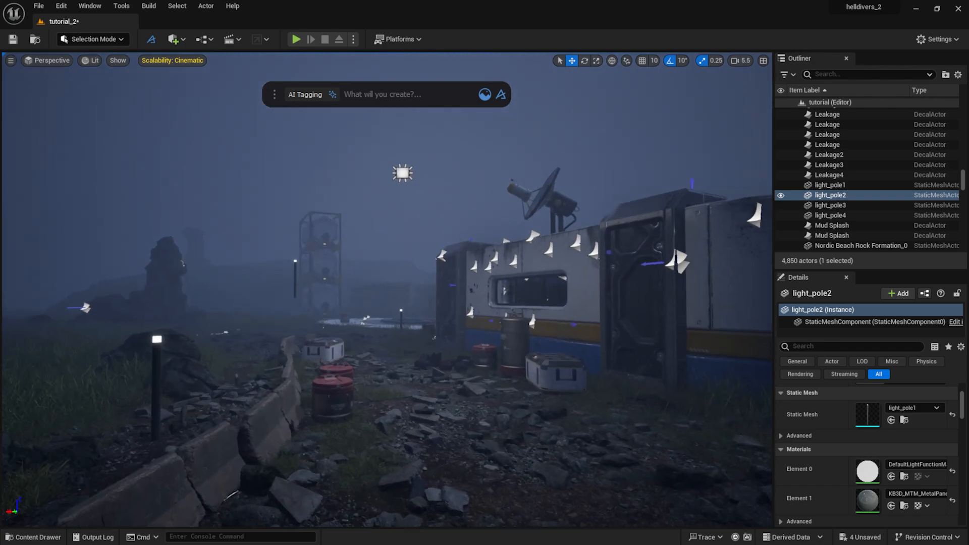
Step: Lower the floating light pole beyond the far end of the barriers down to the ground
left_click(296, 266)
left_click_drag(292, 266, 293, 299)
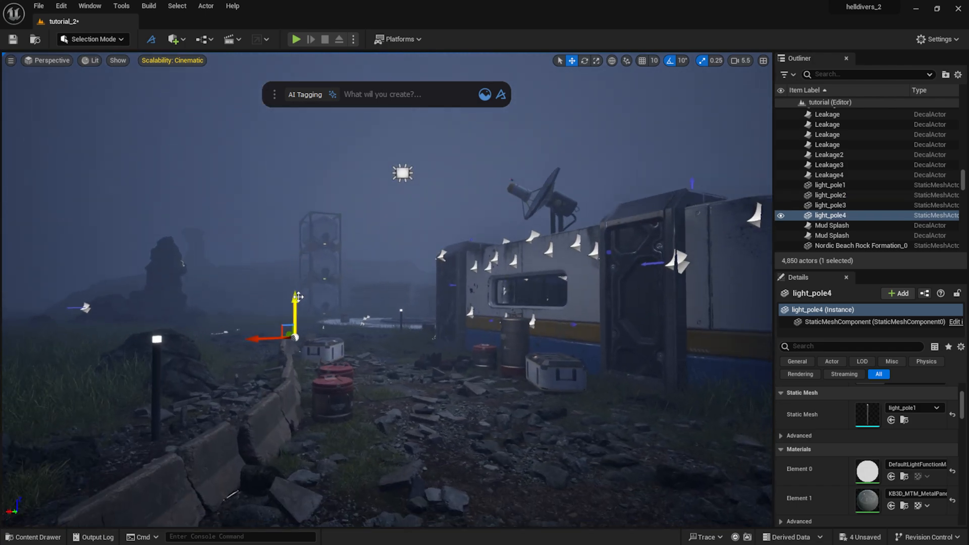
key("f")
left_click_drag(387, 353, 394, 420)
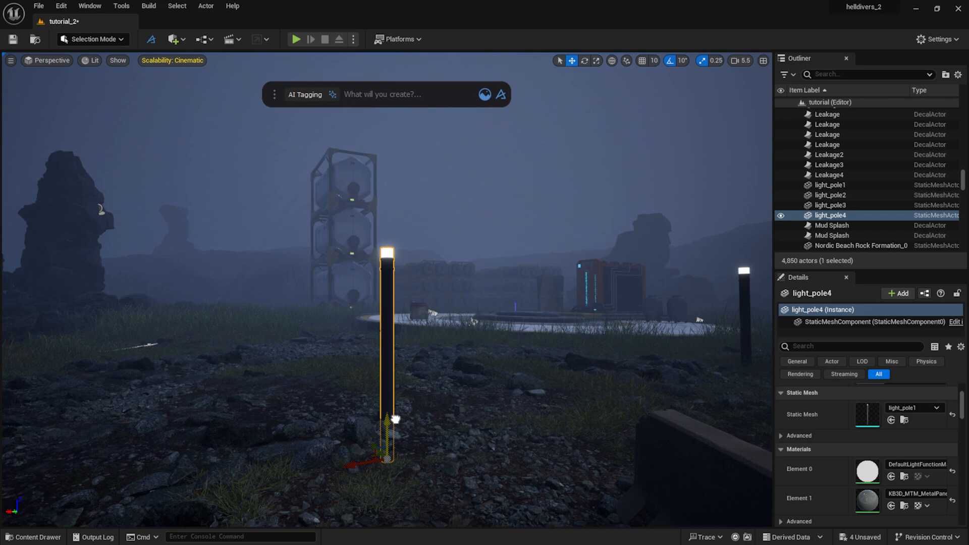
Step: Move that light pole out beside the landing pad near the container tower, and place a duplicate behind the pad
mouse_move(492, 399)
right_mouse_down()
mouse_move(525, 449)
mouse_move(492, 399)
right_mouse_up()
left_click_drag(492, 399, 222, 222)
right_click_drag(489, 311, 505, 289)
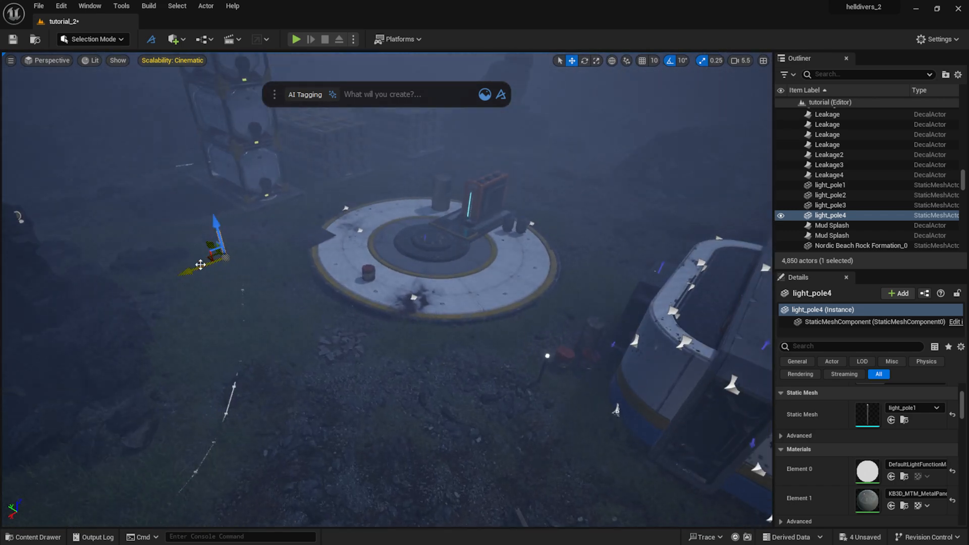
left_click_drag(201, 264, 504, 159, "alt")
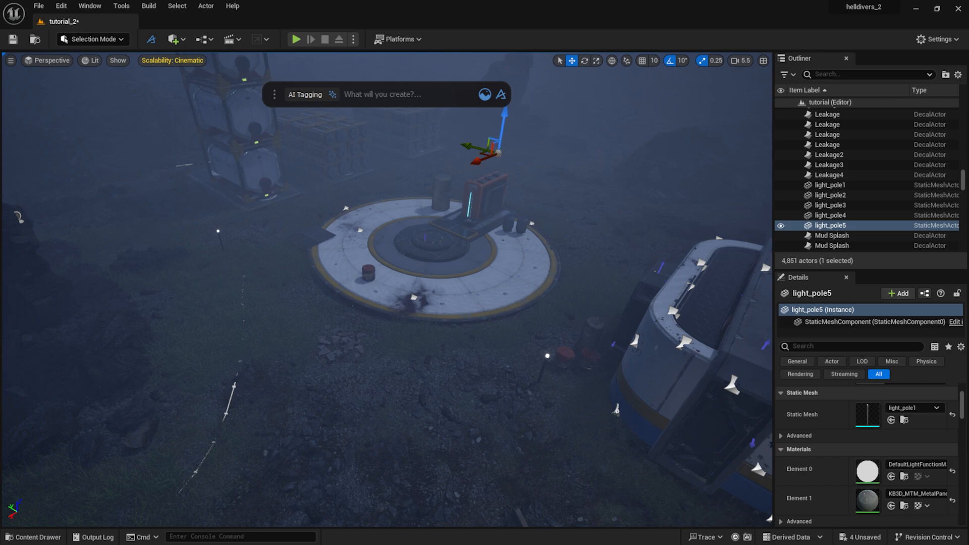
left_click(456, 257)
right_click_drag(456, 257, 494, 247)
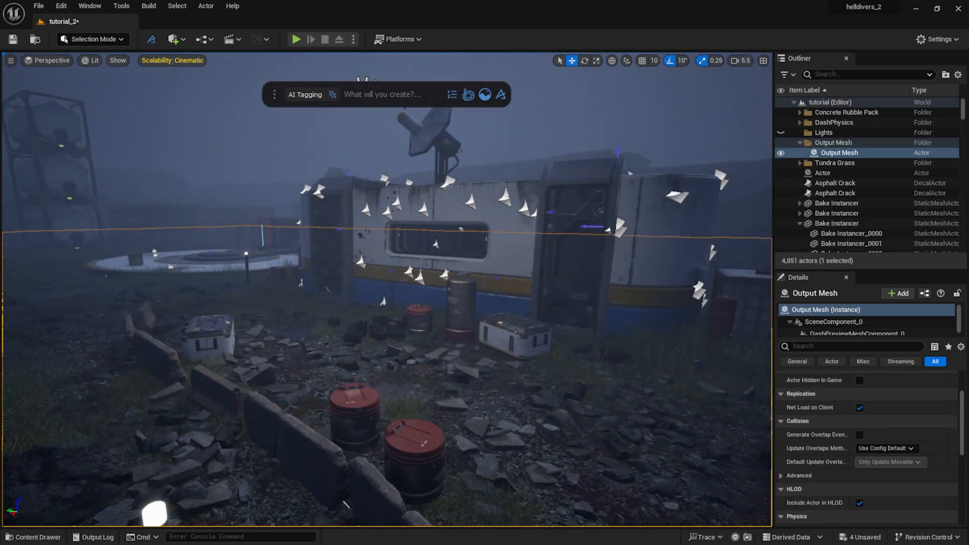
right_click_drag(430, 250, 452, 240)
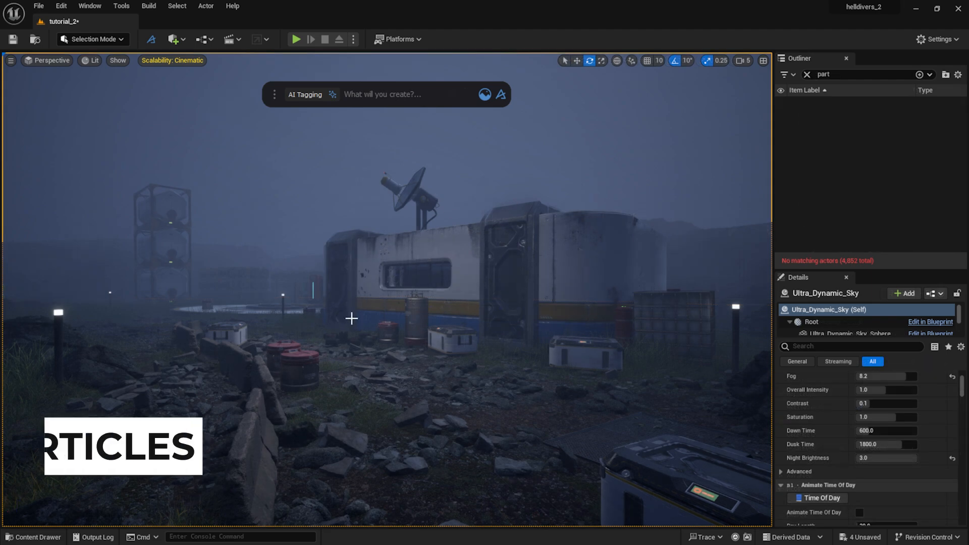
Step: Create a Dash dust particle system over the scene and set its density to 0.02
type("particle")
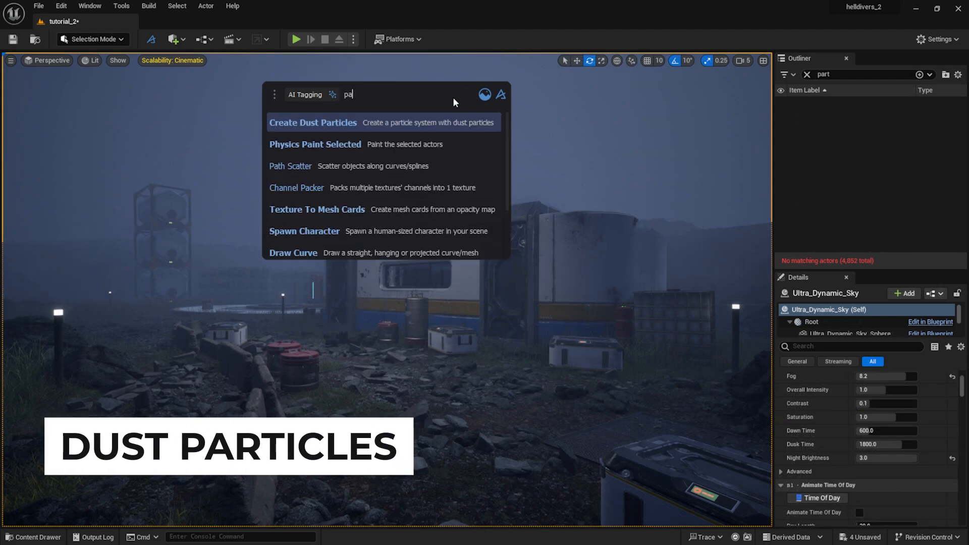
left_click(364, 123)
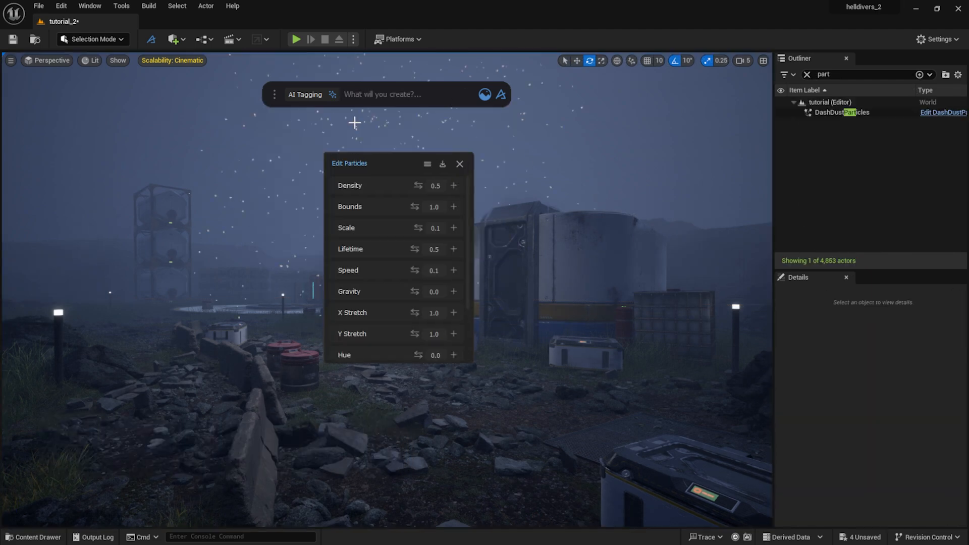
left_click_drag(404, 169, 683, 177)
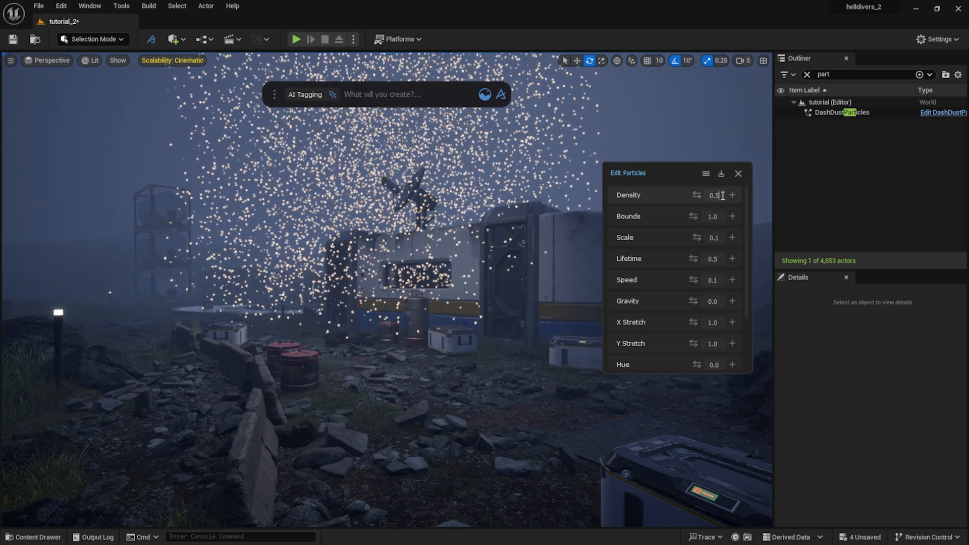
scroll(719, 201, "down", 5)
type("3")
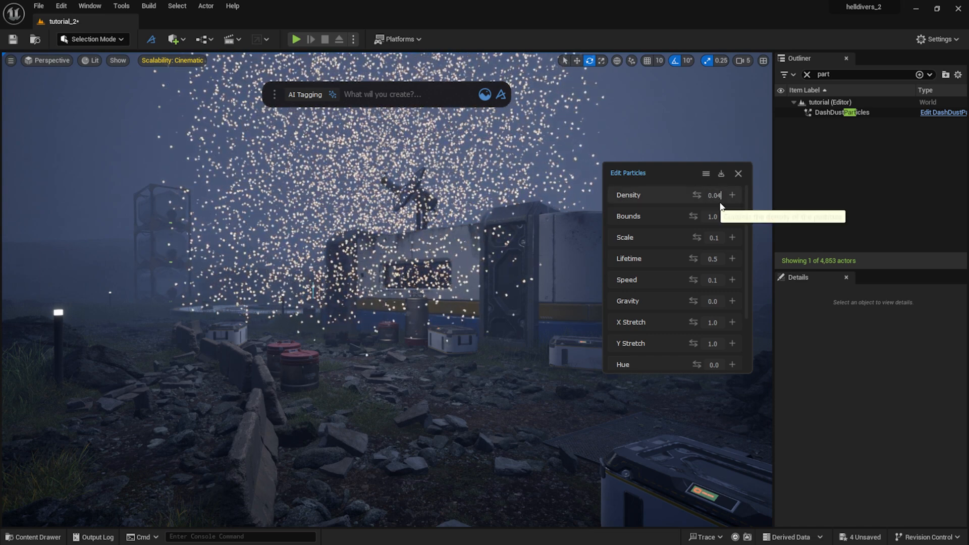
key("Return")
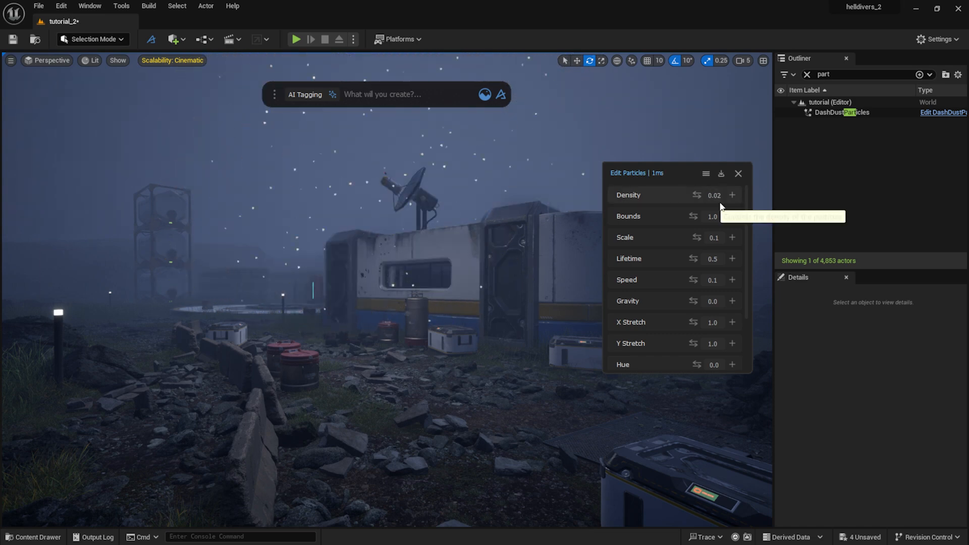
Step: Set the dust particles' brightness to 0.3 and their lifetime to 0.8
scroll(693, 260, "down", 3)
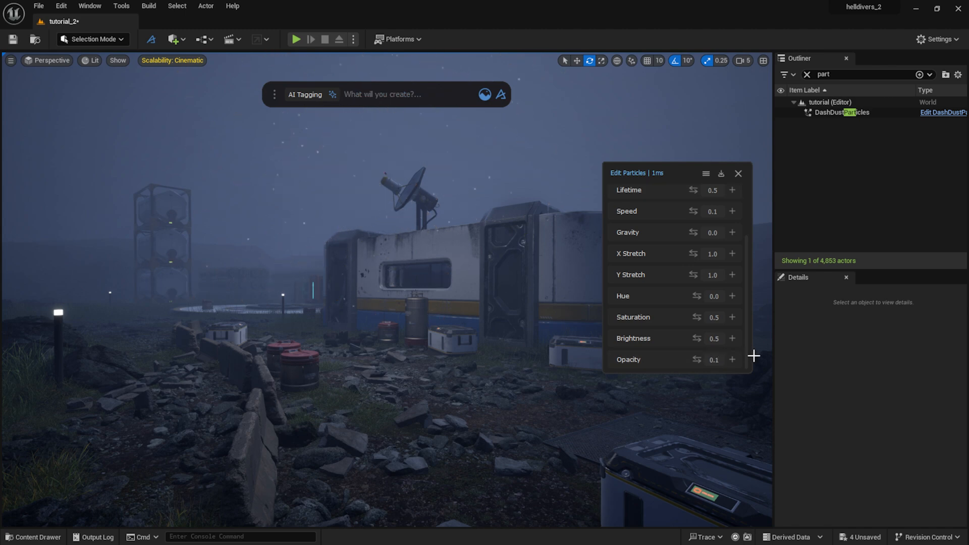
key("BackSpace")
scroll(717, 315, "up", 1)
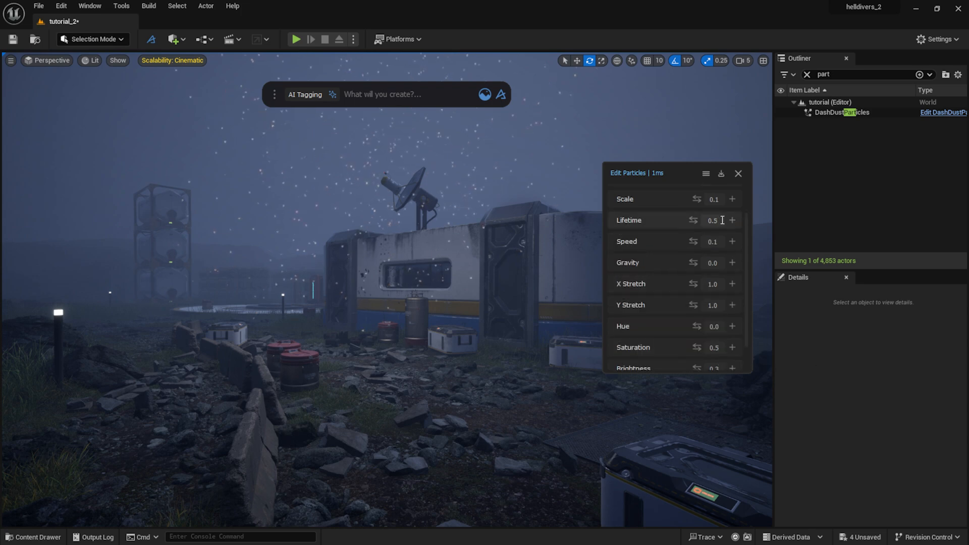
key("BackSpace")
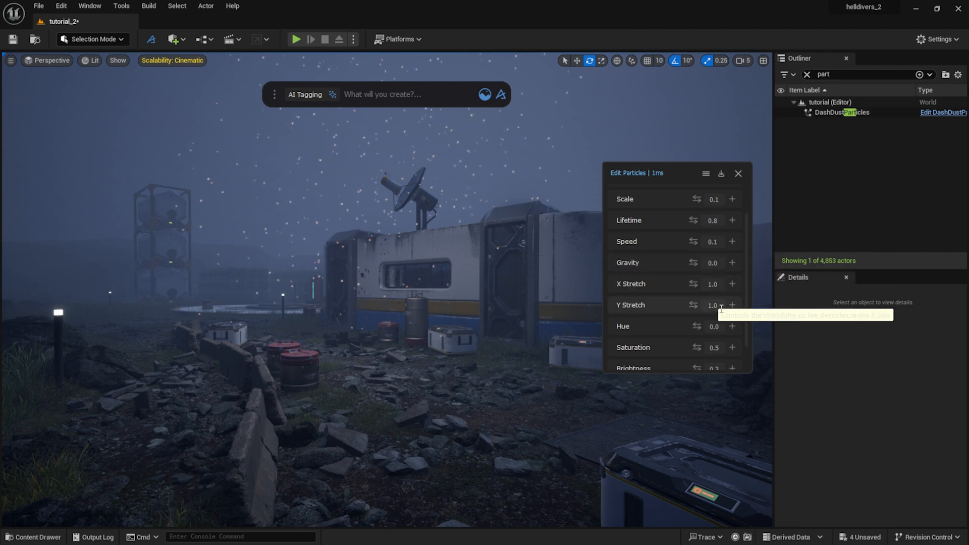
Step: Set the dust particles' speed to 0.4
left_click(720, 242)
key("BackSpace")
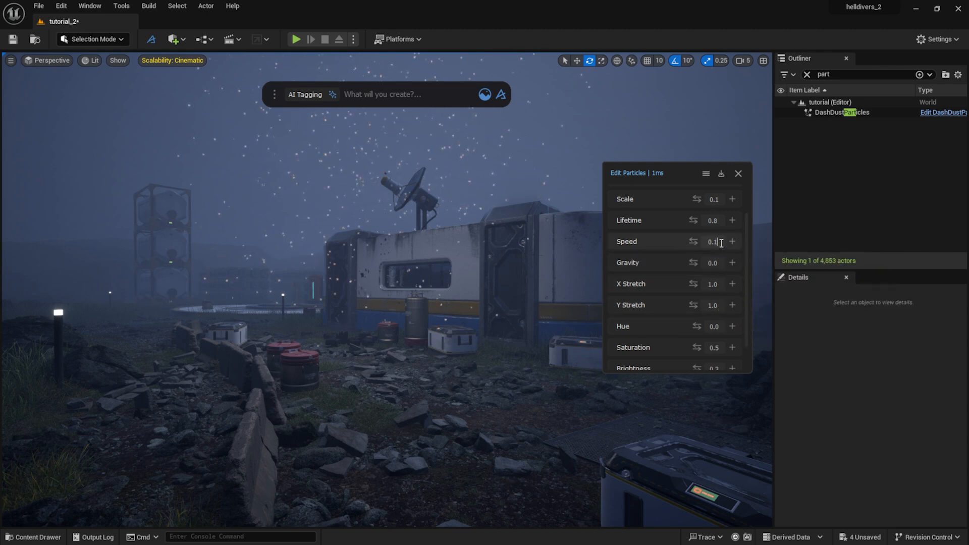
type("6")
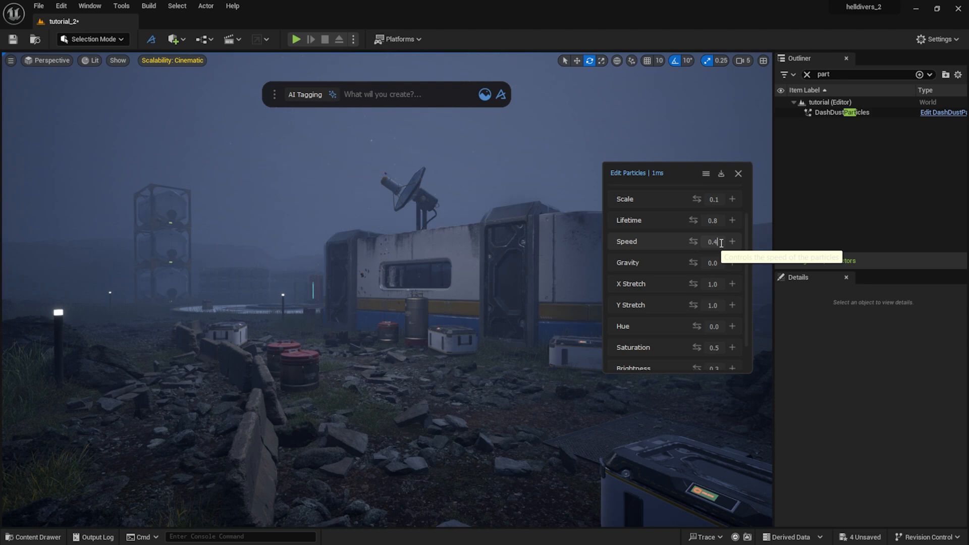
Step: Set the dust particles' scale to 0.01
left_click(719, 199)
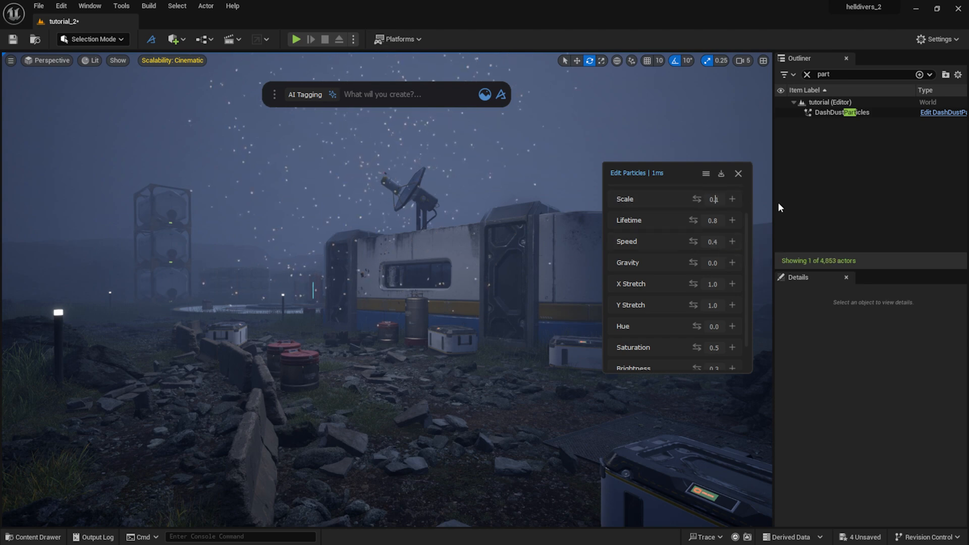
key("BackSpace")
type("01")
key("BackSpace")
type("01")
key("BackSpace")
key("BackSpace")
type("1")
scroll(703, 247, "down", 1)
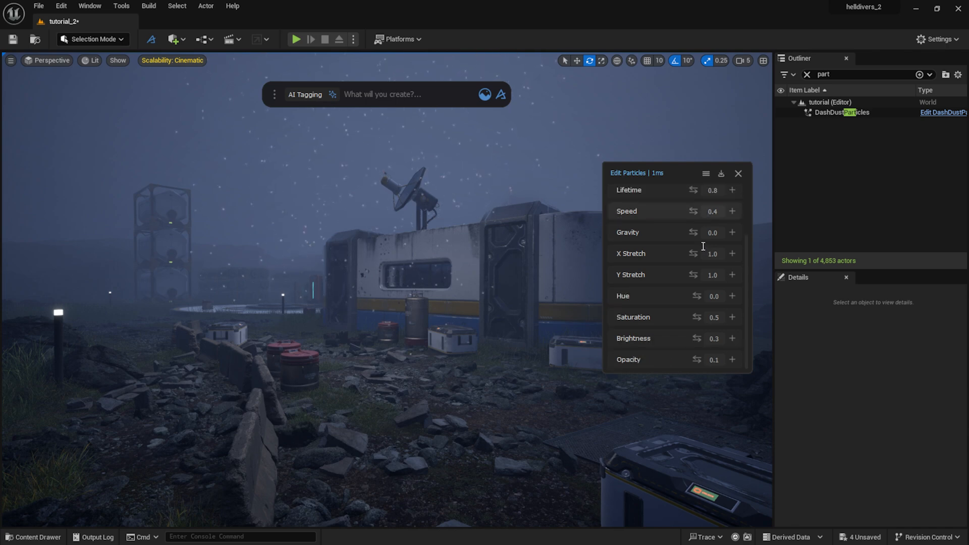
scroll(661, 272, "up", 1)
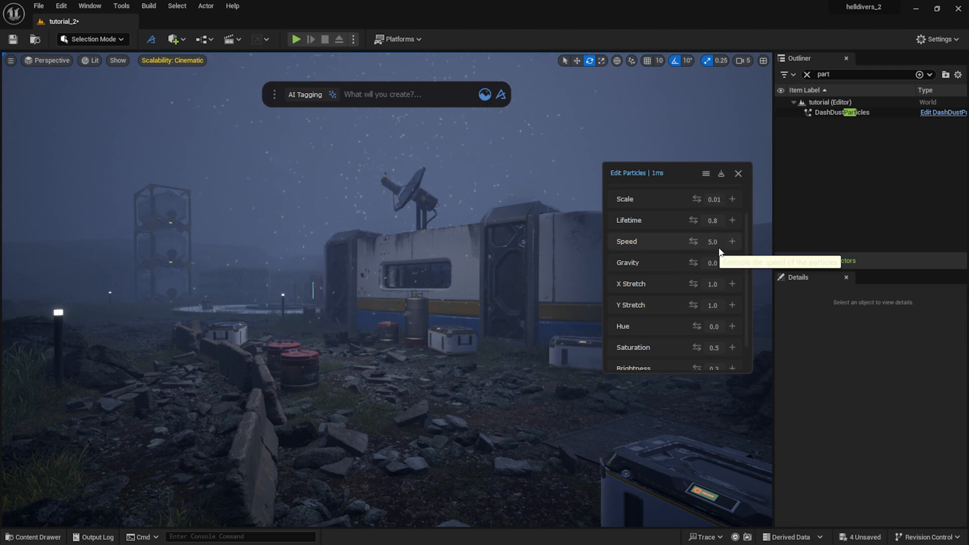
Step: Set the dust particles' speed to 0.3 and both their X and Y stretch to 0.2
double_click(717, 240)
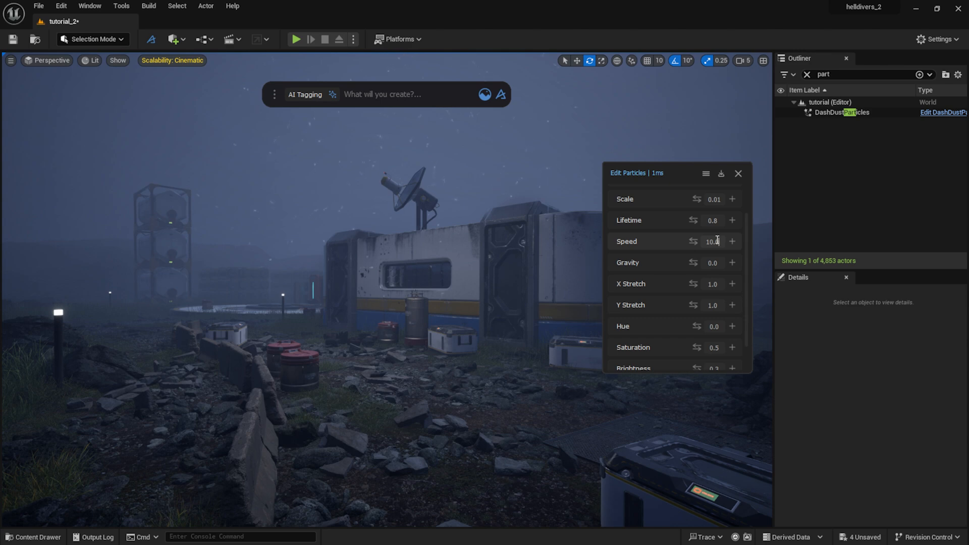
left_click(723, 283)
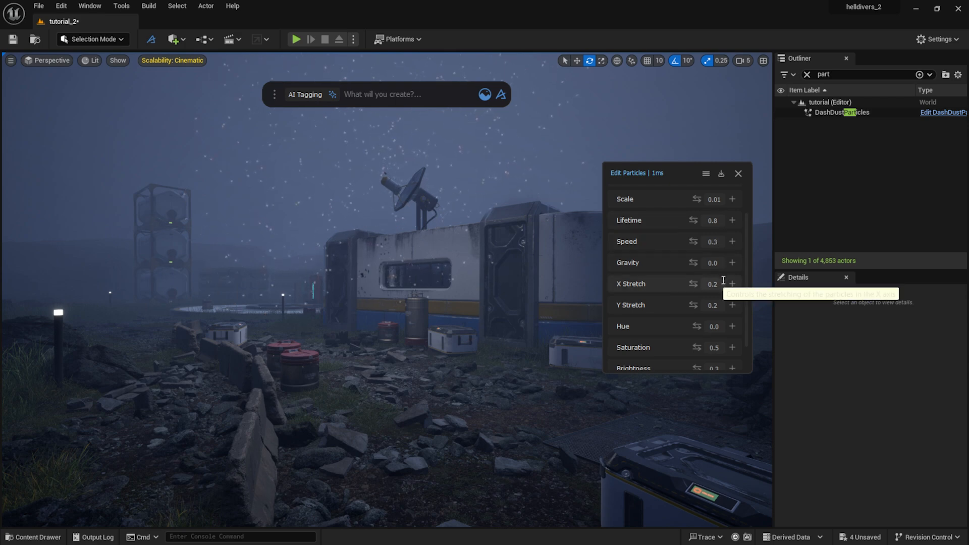
double_click(723, 245)
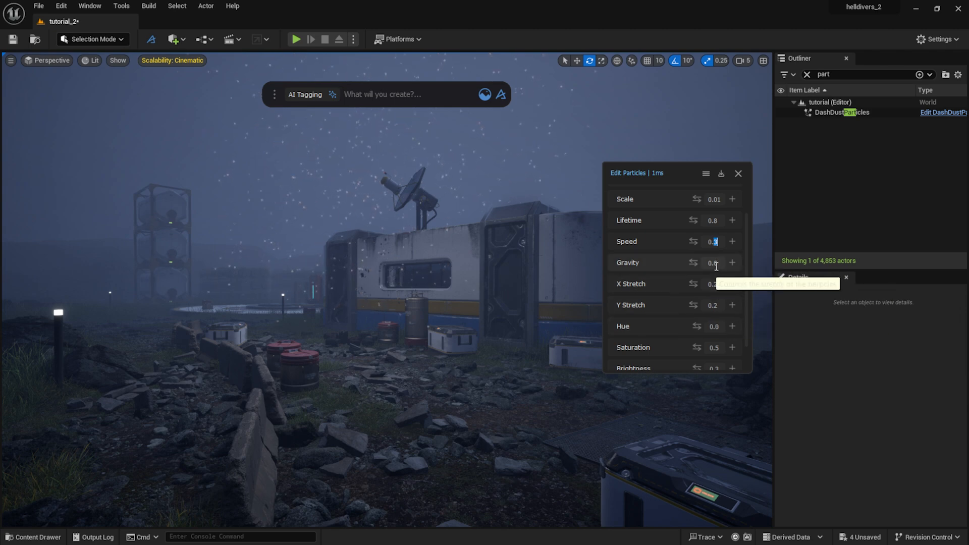
scroll(717, 257, "up", 2)
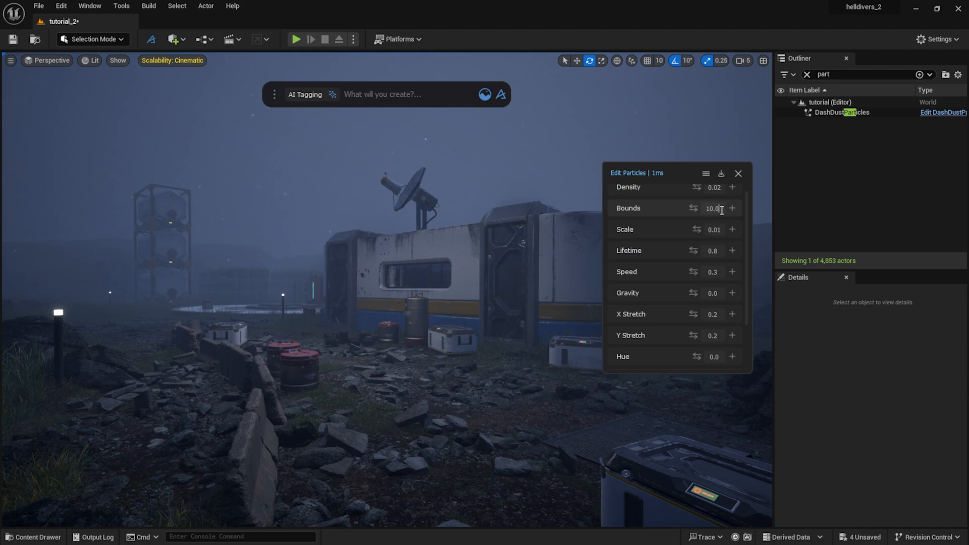
scroll(724, 214, "up", 1)
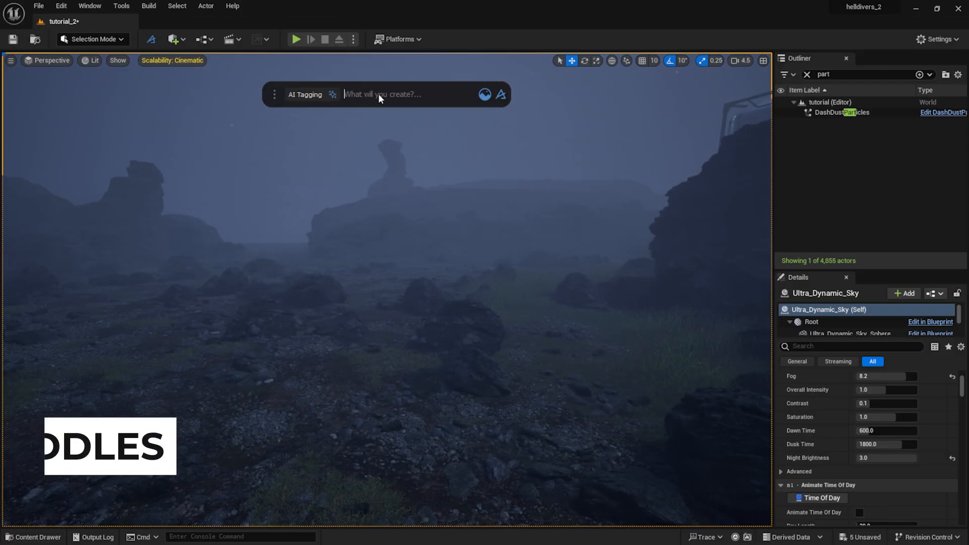
Step: Create a Dash water plane on the open rocky ground for the puddles
left_click(371, 98)
type("water")
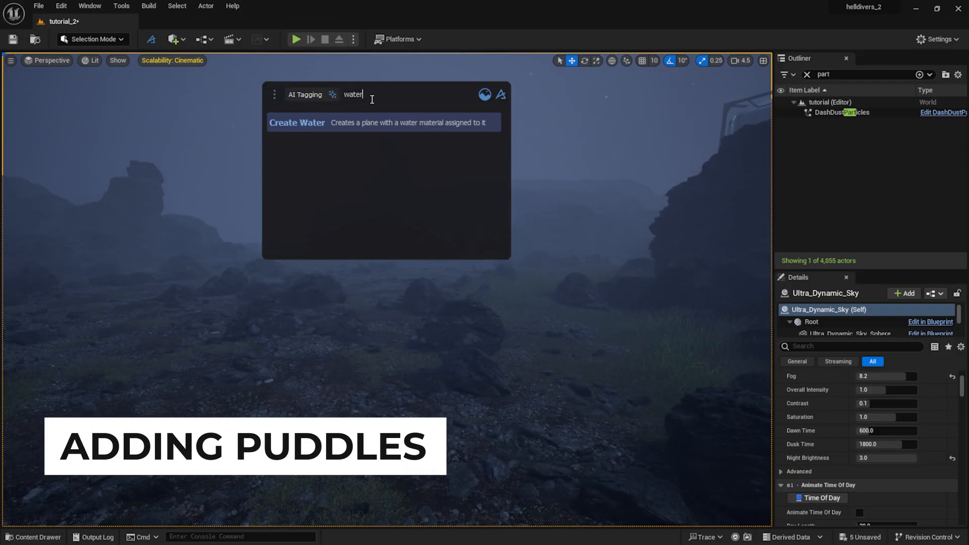
left_click(358, 124)
mouse_move(446, 299)
right_mouse_down()
mouse_move(435, 343)
mouse_move(446, 300)
right_mouse_up()
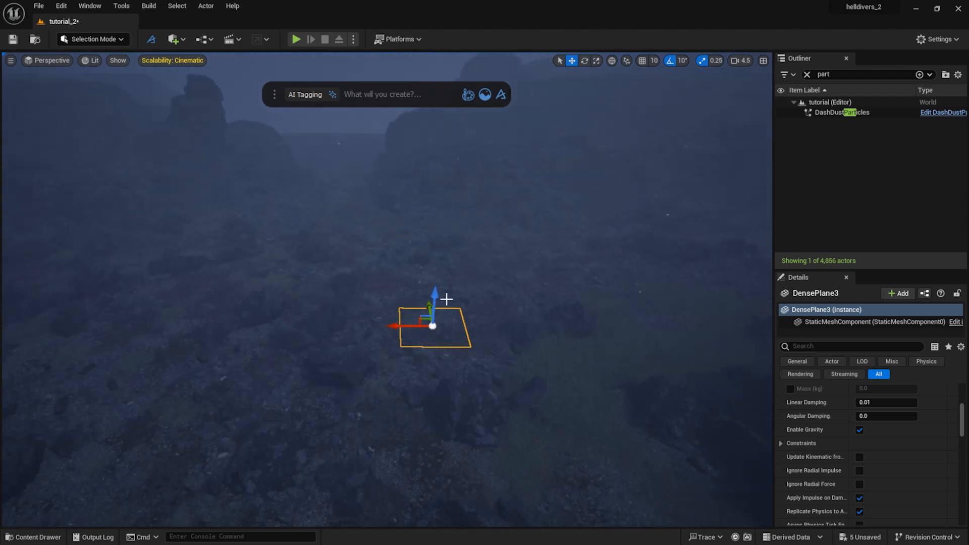
scroll(446, 299, "up", 3)
Step: Move the water plane close to the ground surface among the rocks
mouse_move(458, 319)
left_mouse_down()
mouse_move(457, 330)
mouse_move(456, 319)
left_mouse_up()
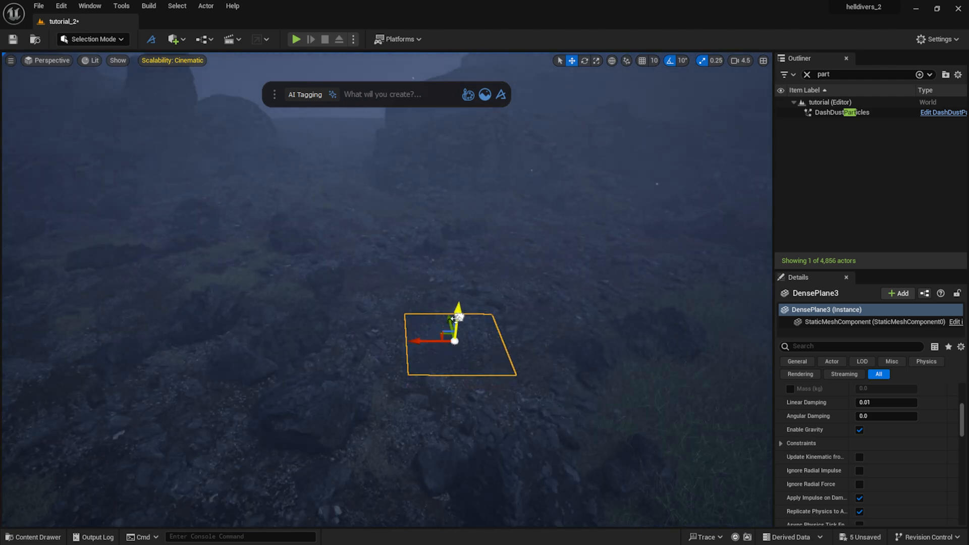
scroll(457, 321, "up", 2)
left_click_drag(455, 368, 278, 370)
right_click_drag(278, 370, 143, 377)
left_click_drag(387, 348, 575, 322)
right_click_drag(575, 322, 631, 319)
scroll(396, 317, "up", 3)
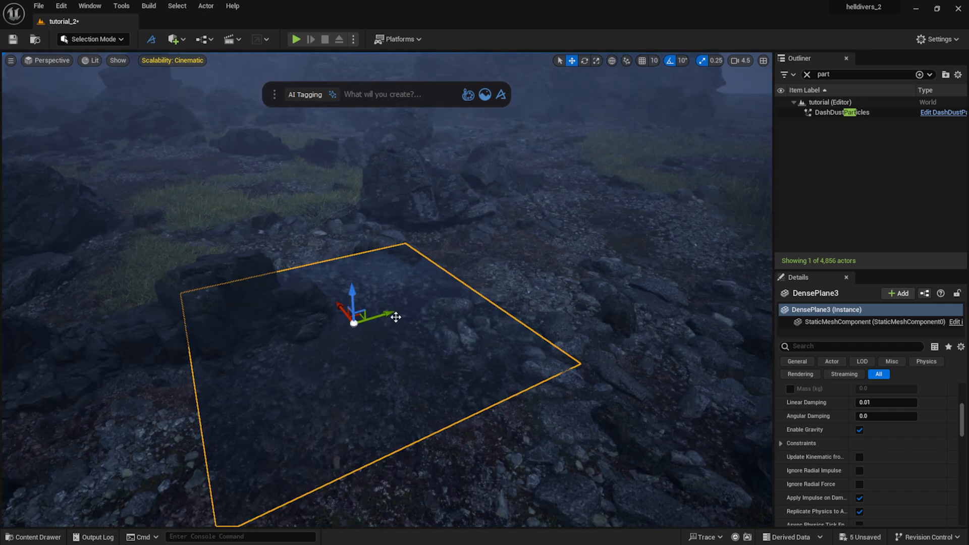
Step: Shift the water plane across the rocky ground and scale it up to cover a larger area around the rocks
left_click_drag(353, 296, 575, 241)
key("r")
key("w")
scroll(446, 258, "down", 3)
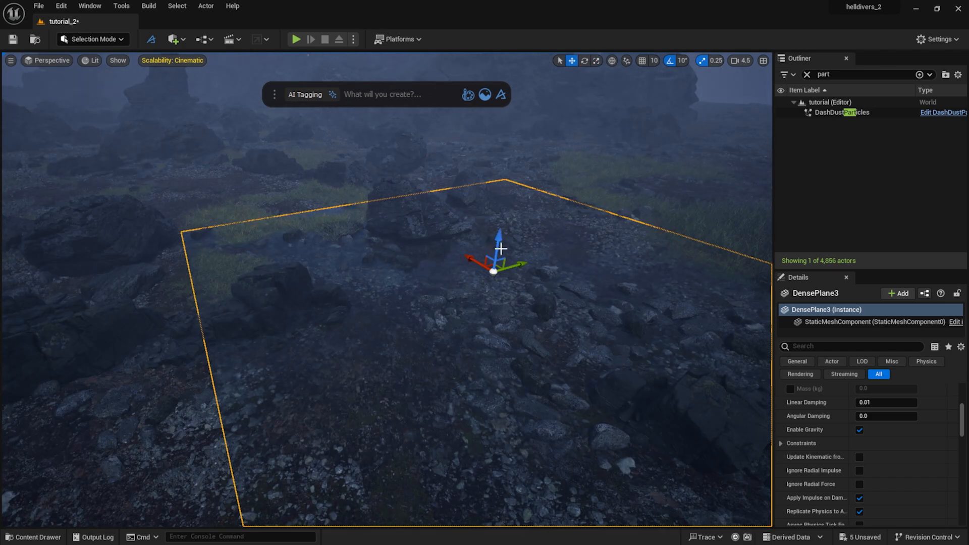
Step: Lower the DensePlane3 water plane slightly and shift it horizontally among the rocks
scroll(397, 242, "up", 2)
left_click(188, 207)
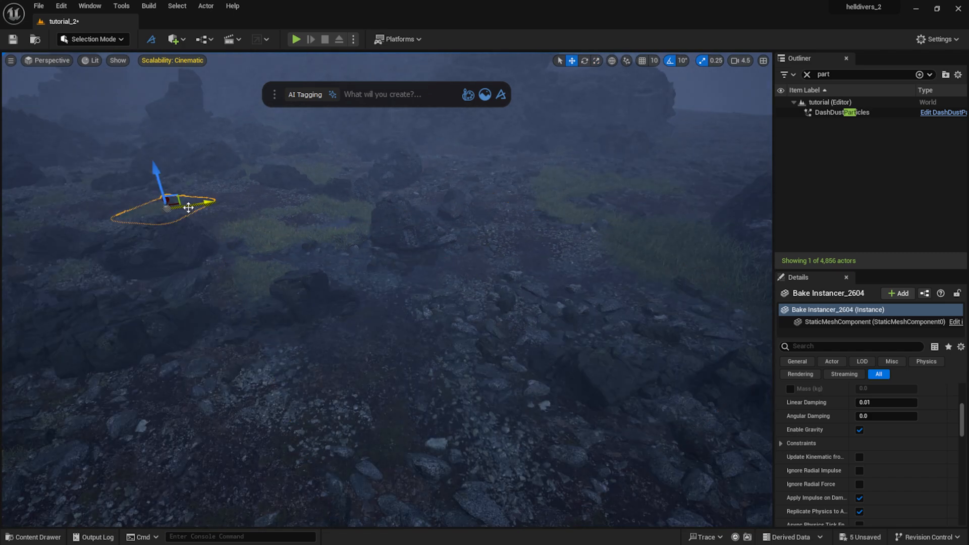
right_click_drag(188, 208, 197, 222)
key("q")
left_click(328, 211)
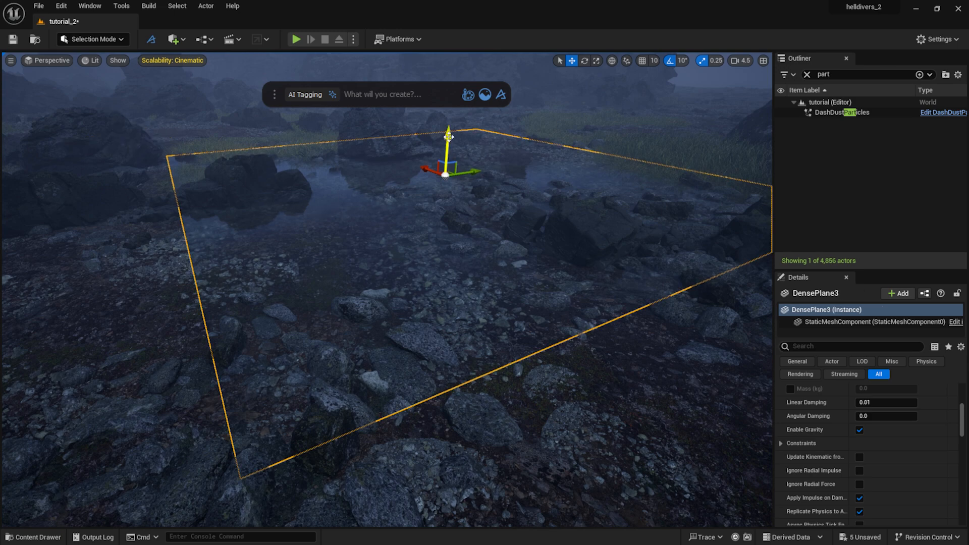
left_click_drag(451, 136, 451, 140)
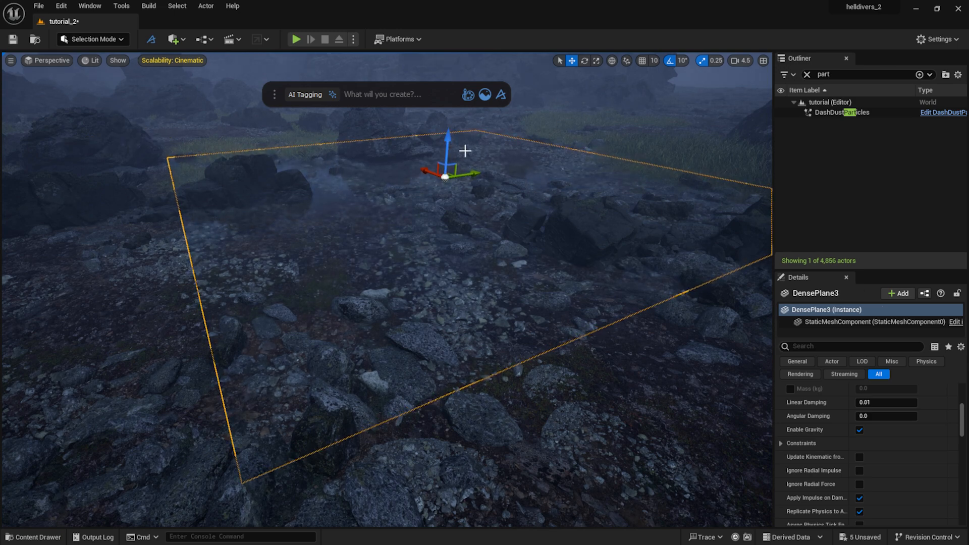
left_click_drag(474, 174, 434, 169)
Step: Reposition the dark boulder Bake Instancer_0089 on the rocky ground beside the grass patches
left_click(623, 115)
scroll(576, 147, "up", 5)
right_click_drag(575, 147, 593, 169)
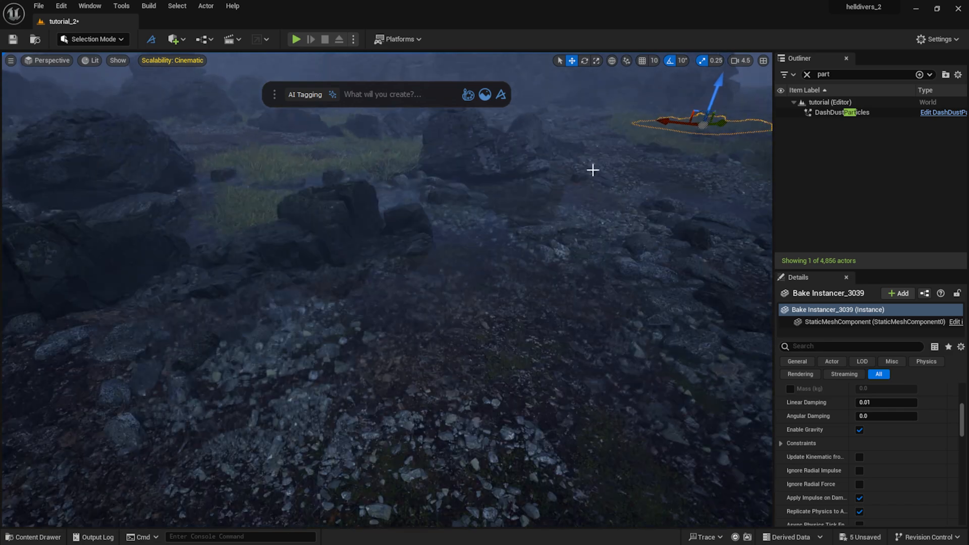
scroll(592, 169, "down", 3)
left_click(484, 320)
right_click_drag(398, 240, 528, 202)
left_click(528, 201)
right_click_drag(430, 281, 418, 253)
left_click(417, 333)
right_click_drag(418, 333, 480, 368)
left_click(522, 303)
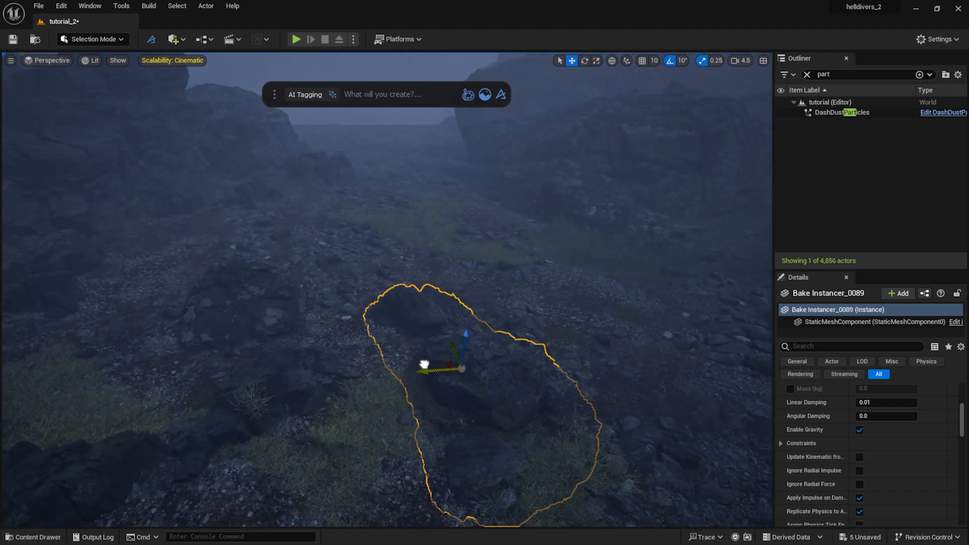
left_click_drag(438, 356, 436, 355)
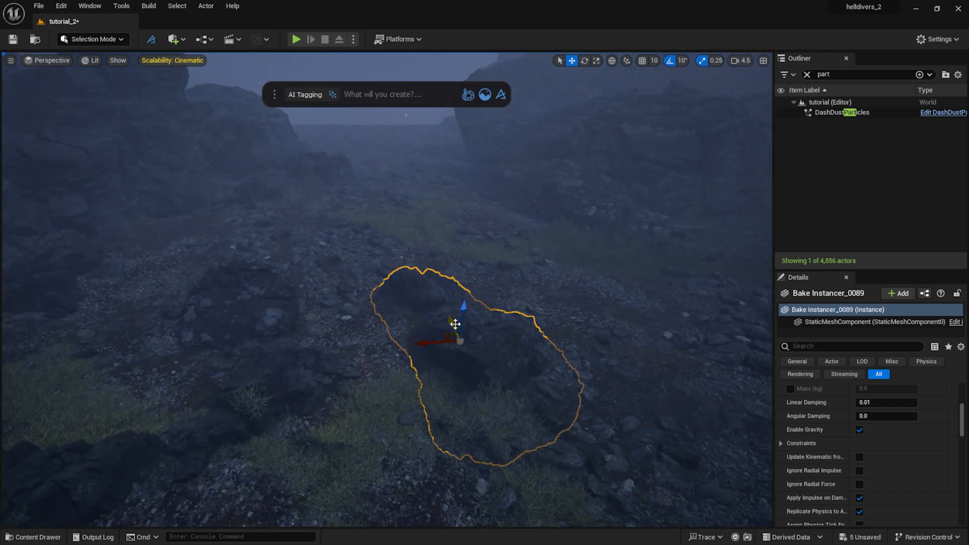
Step: Duplicate the rocky ground patch next to the grass and position the copy over the grass edge
right_click_drag(455, 327, 389, 389)
left_click(531, 346)
left_click(283, 368)
left_click(494, 476)
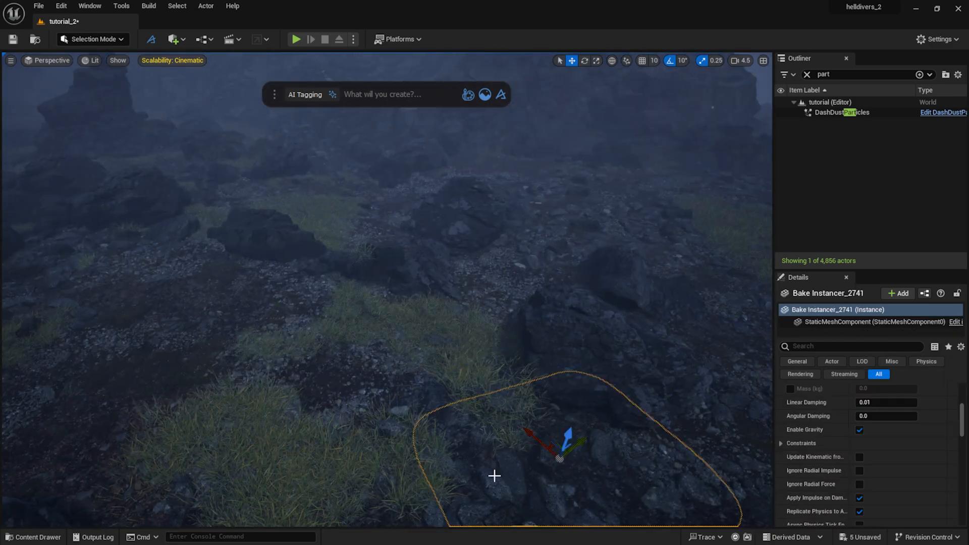
key("e")
scroll(485, 392, "down", 3)
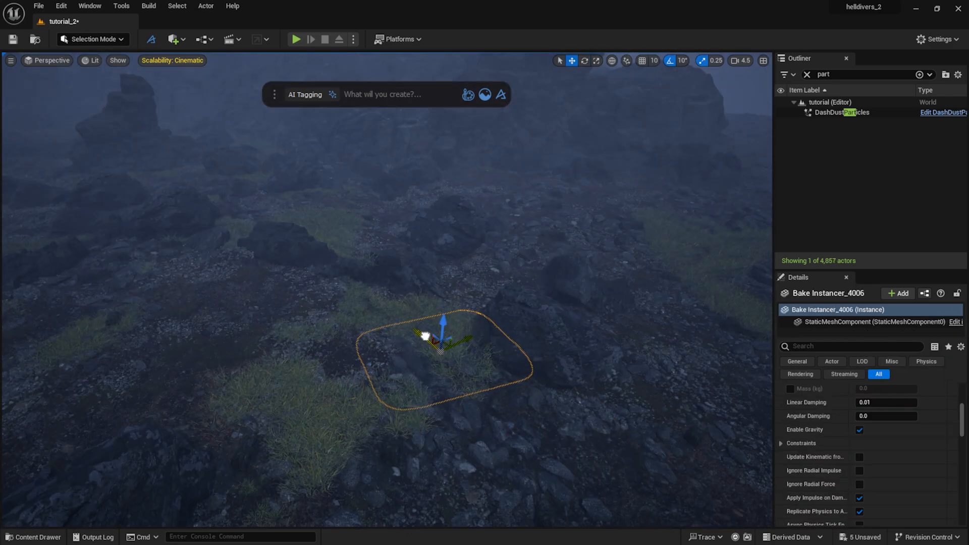
scroll(426, 337, "up", 3)
Step: Duplicate a rock piece beside the DensePlane3 water plane and position the copy along the plane's edge
left_click(605, 292)
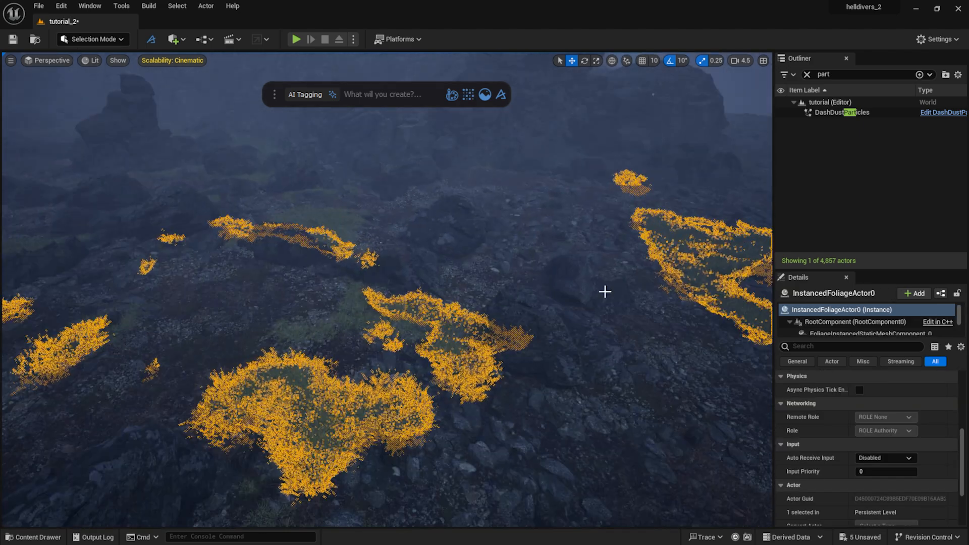
left_click(604, 292)
right_click_drag(605, 291, 579, 313)
left_click(580, 308)
scroll(579, 313, "down", 3)
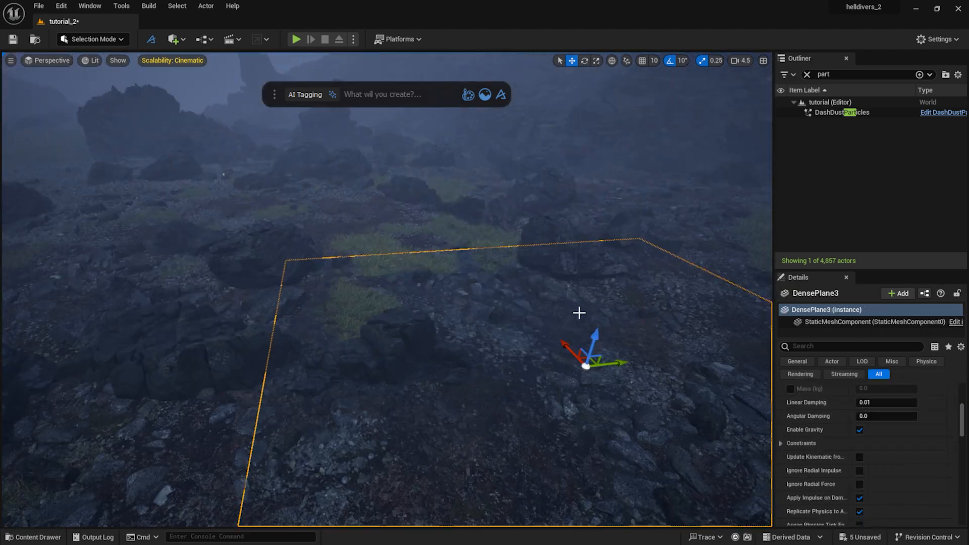
middle_click_drag(579, 313, 456, 348)
left_click(326, 328)
scroll(328, 330, "up", 2)
left_click_drag(280, 285, 268, 315, "alt")
left_click_drag(294, 331, 343, 327)
key("e")
key("w")
Step: Duplicate another rock piece and place the copy in the foreground next to the water plane
left_click(597, 262)
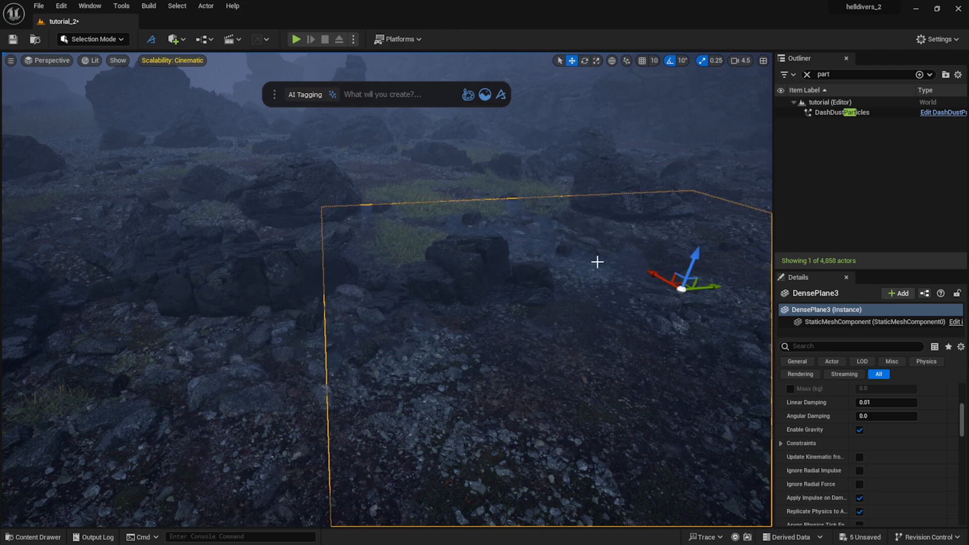
left_click(326, 364)
left_click_drag(292, 290, 276, 422, "alt")
left_click(549, 377)
mouse_move(550, 377)
right_mouse_down()
mouse_move(536, 353)
mouse_move(550, 377)
right_mouse_up()
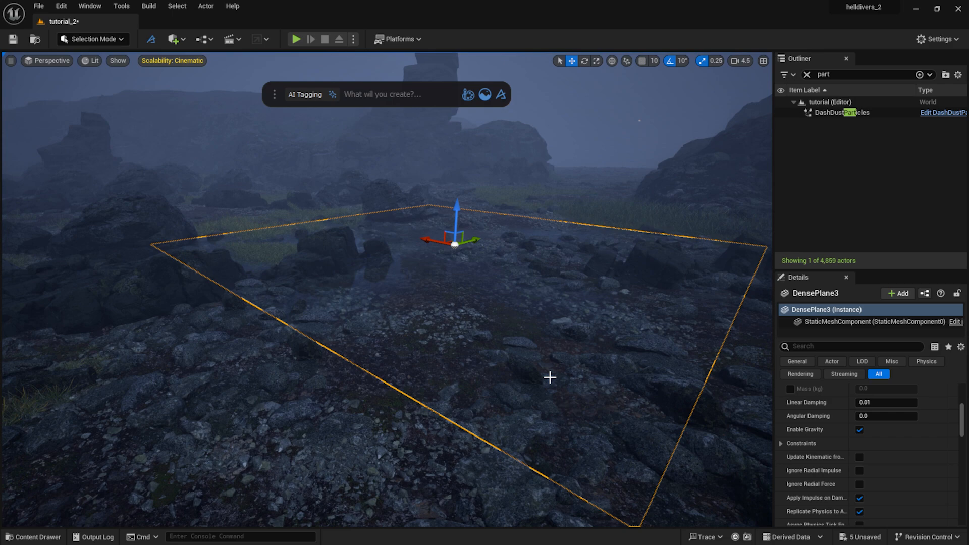
Step: Go to the base building area and open the Smoke particles folder of Realistic_Starter_VFX_Pack_Vol2
left_click(641, 255)
right_click_drag(416, 288, 393, 283)
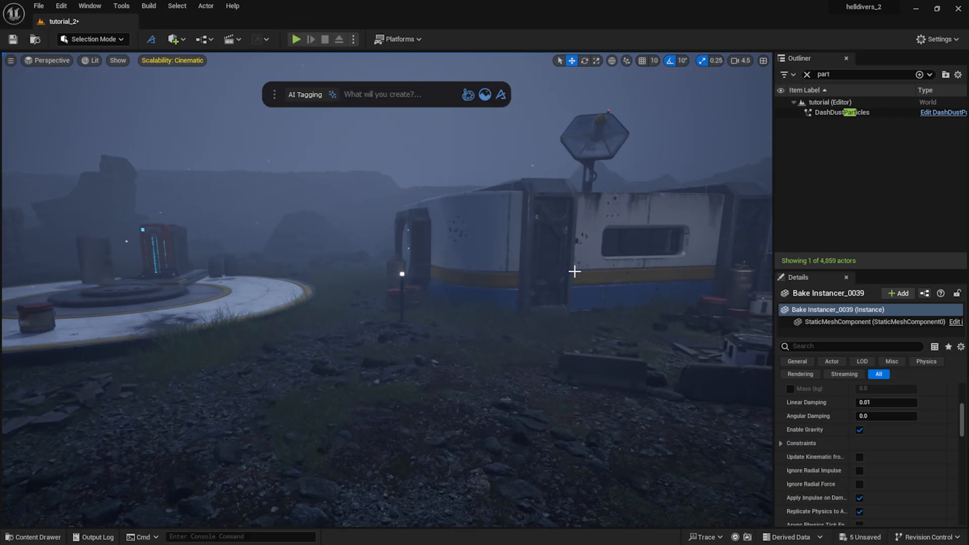
left_click_drag(573, 270, 237, 412)
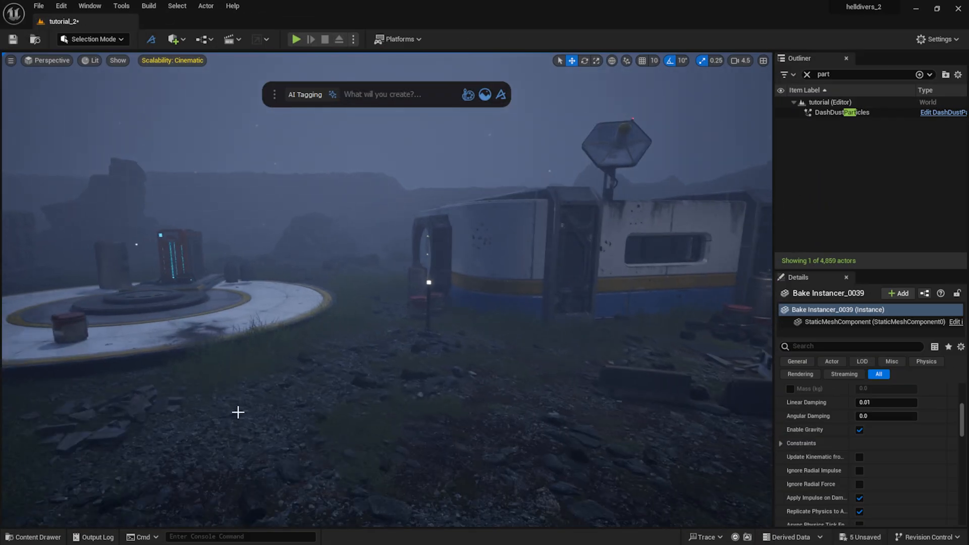
left_click(33, 537)
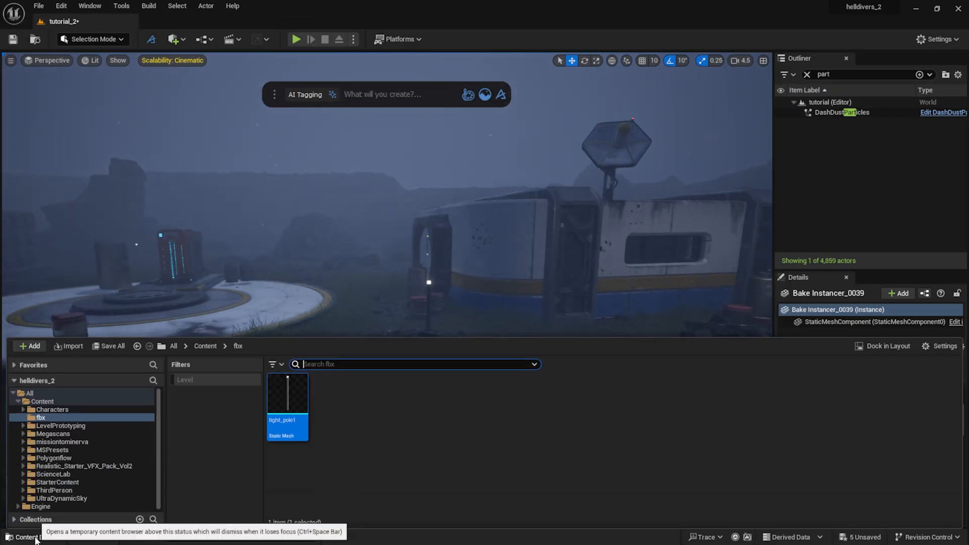
left_click(205, 346)
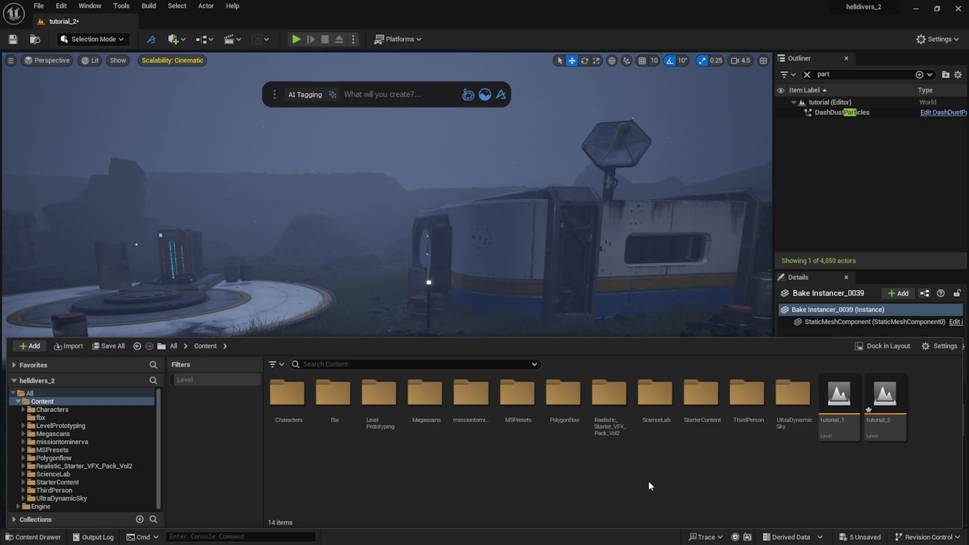
double_click(621, 425)
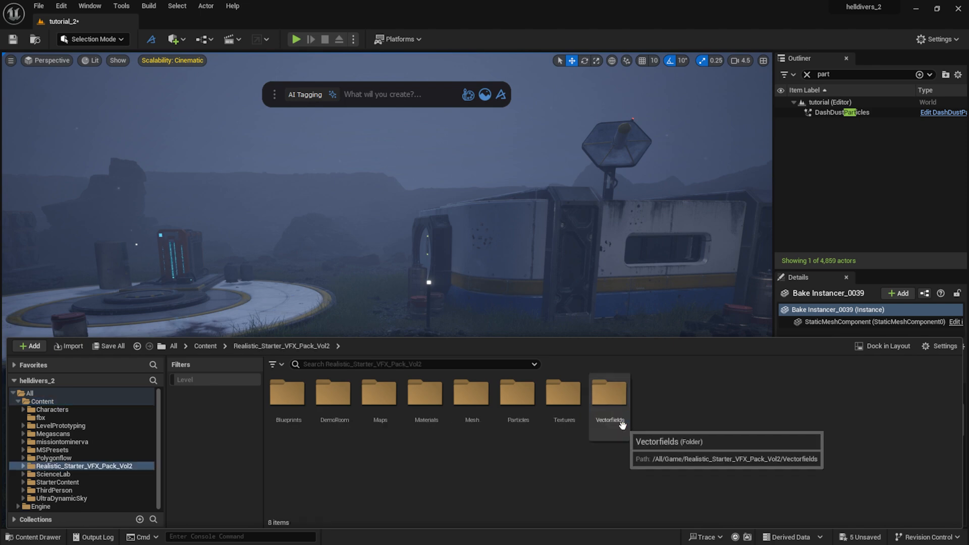
double_click(518, 396)
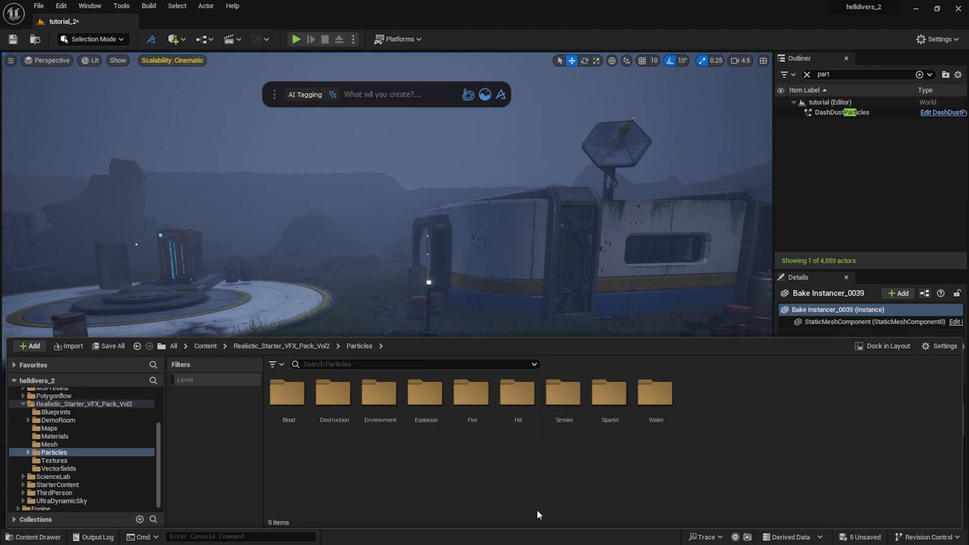
double_click(564, 395)
Step: Place a P_Smoke_A emitter on the ground between the landing pad and the base building and scale it up uniformly
right_click_drag(525, 242, 525, 263)
left_click(46, 537)
left_click_drag(291, 398, 388, 297)
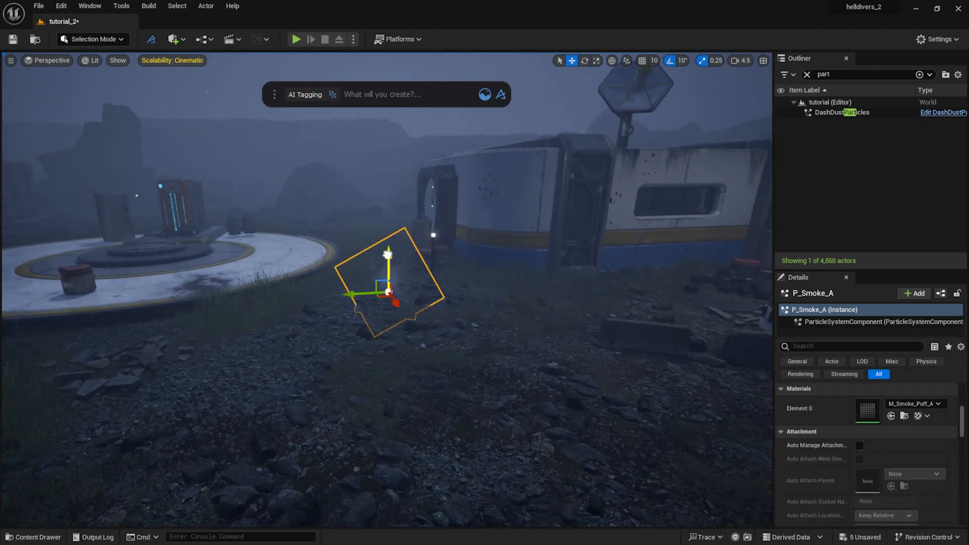
key("r")
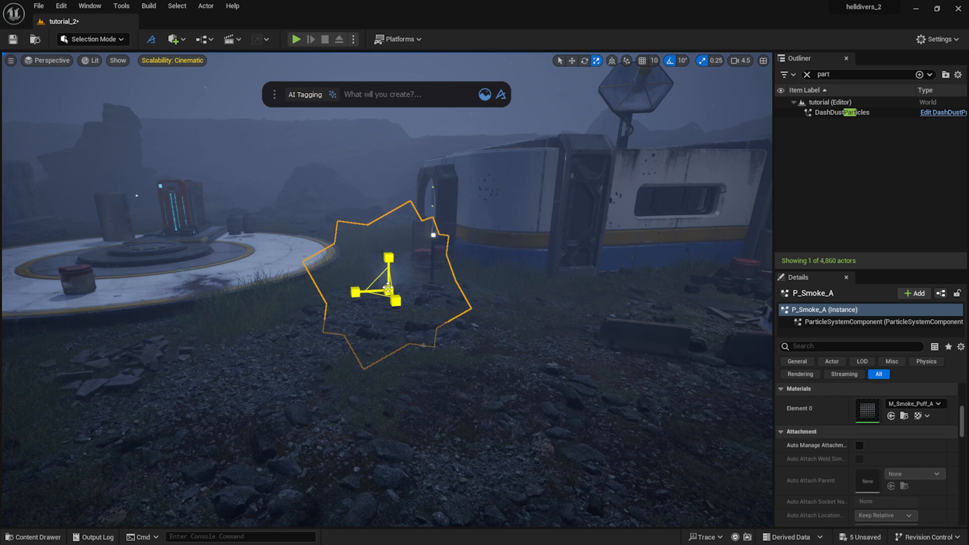
left_click_drag(389, 291, 424, 261)
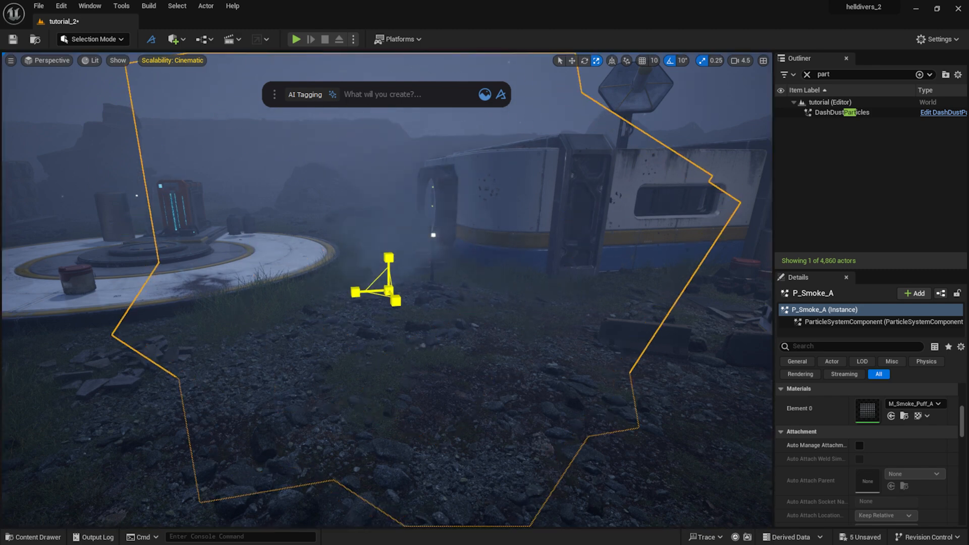
Step: Place a P_Smoke_B emitter on the rocky hillside
key("s")
right_click_drag(424, 293, 435, 379)
key("w")
left_click_drag(519, 440, 392, 280)
key("w")
right_click_drag(392, 279, 561, 278)
left_click(679, 190)
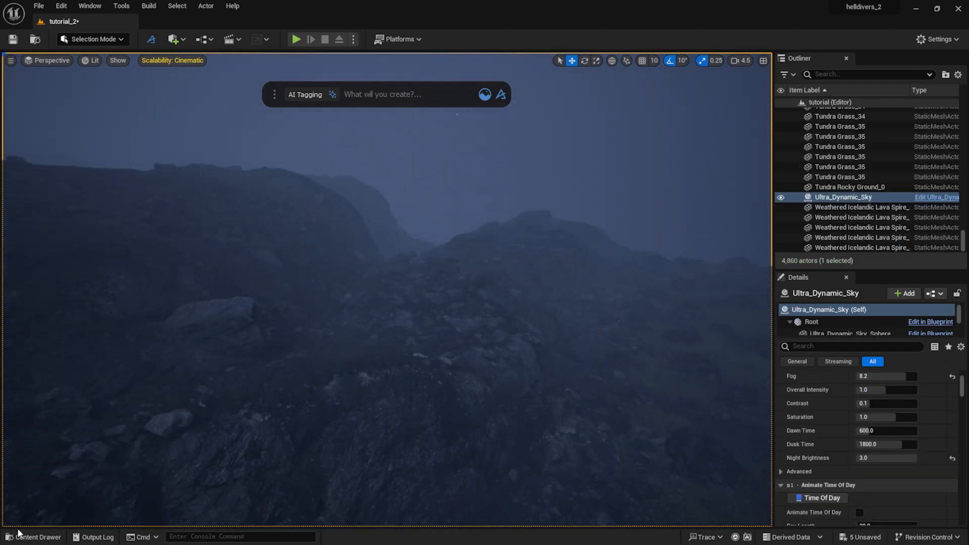
left_click(20, 535)
left_click_drag(331, 404, 422, 280)
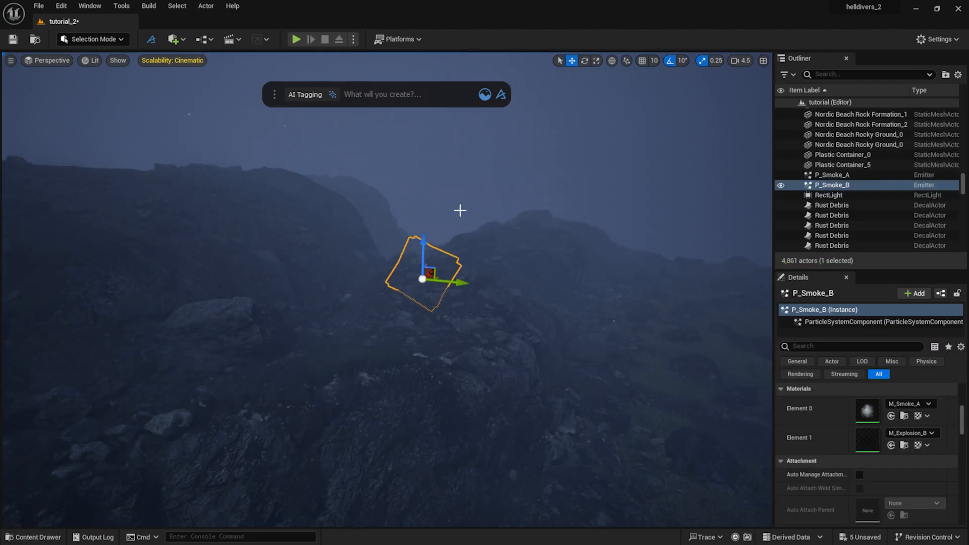
Step: Lower the P_Smoke_B emitter toward the ground and move it farther back among the hills
scroll(459, 224, "up", 4)
left_click_drag(430, 242, 434, 272)
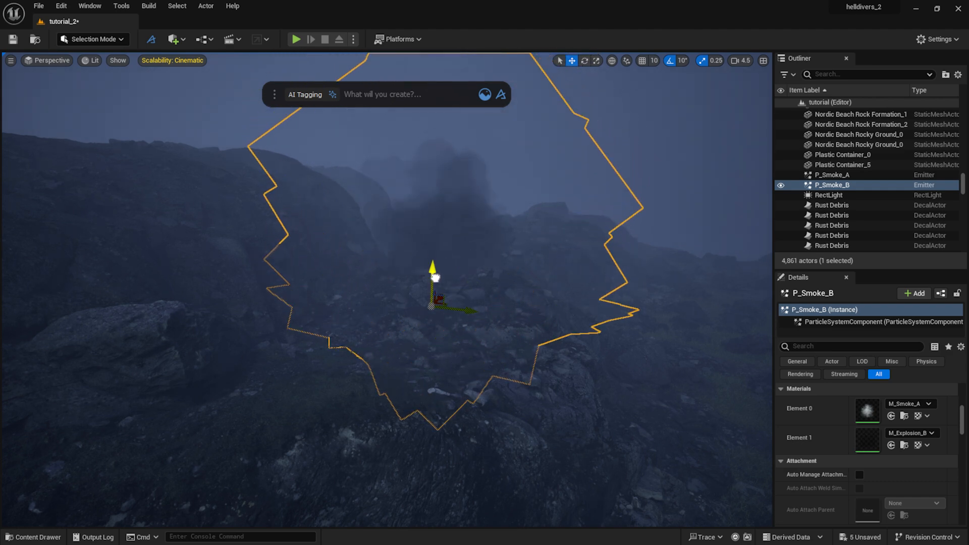
right_click_drag(434, 272, 385, 335)
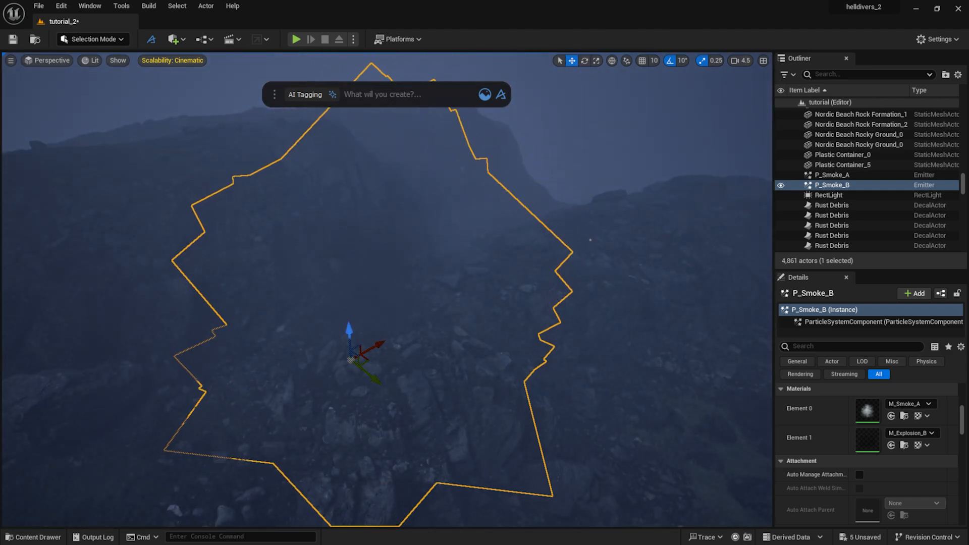
left_click_drag(380, 345, 597, 193)
left_click_drag(618, 238, 511, 185)
key("r")
Step: Place a P_Steam_A emitter in the open rocky valley beyond the water planes
left_click(512, 310)
mouse_move(513, 309)
right_mouse_down()
mouse_move(561, 252)
mouse_move(505, 326)
right_mouse_up()
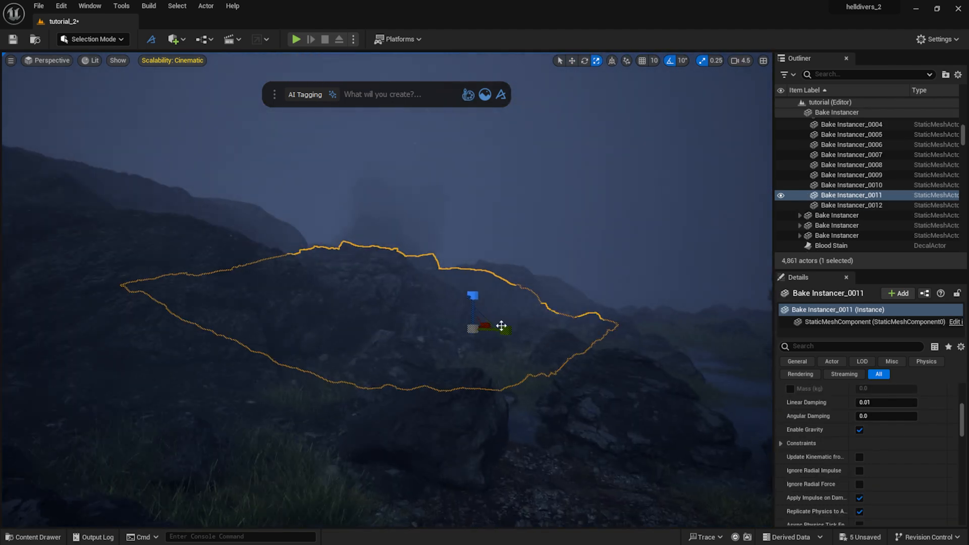
left_click(645, 363)
right_click_drag(645, 363, 689, 355)
scroll(638, 361, "down", 3)
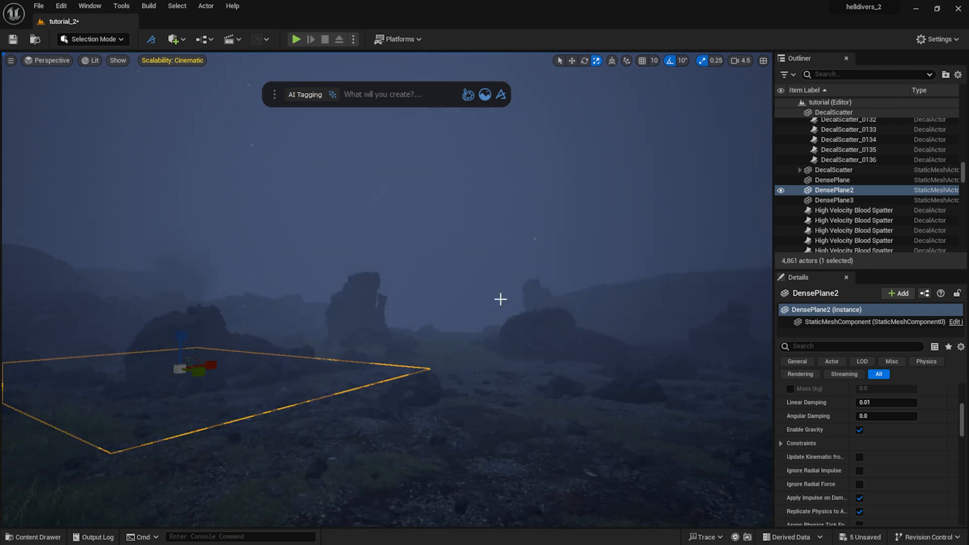
left_click(481, 277)
right_click_drag(470, 290, 535, 326)
left_click(33, 538)
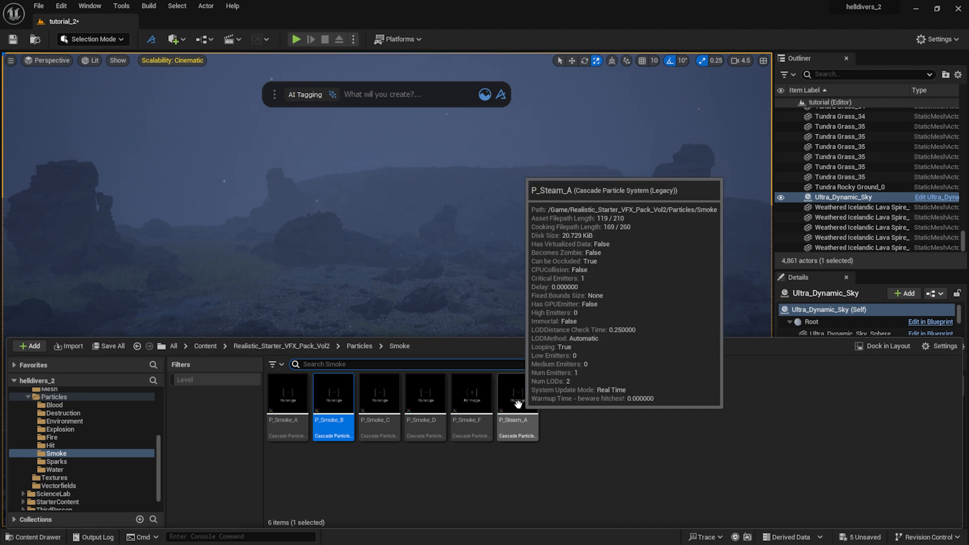
left_click(375, 273)
left_click_drag(382, 271, 382, 271)
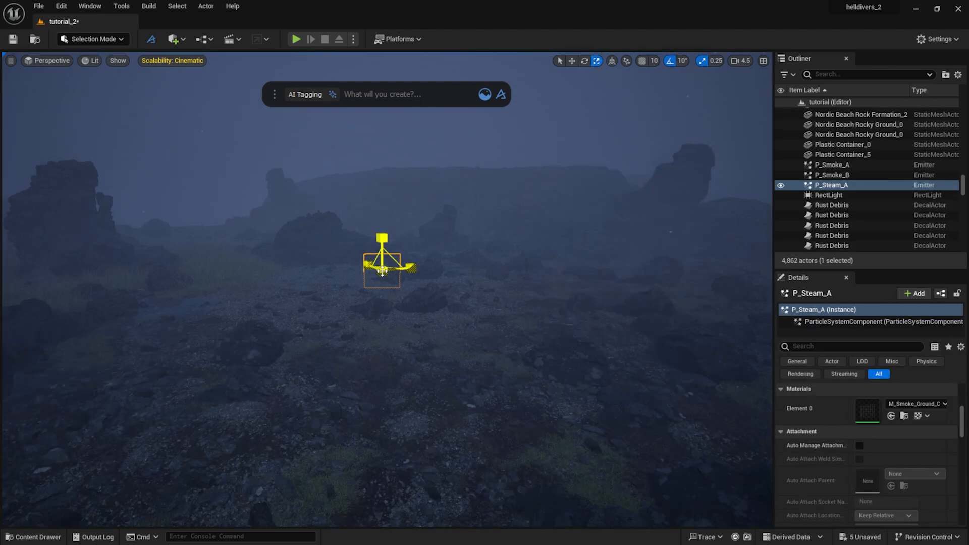
Step: Raise the P_Steam_A emitter above the rocky ground and adjust its scale
key("w")
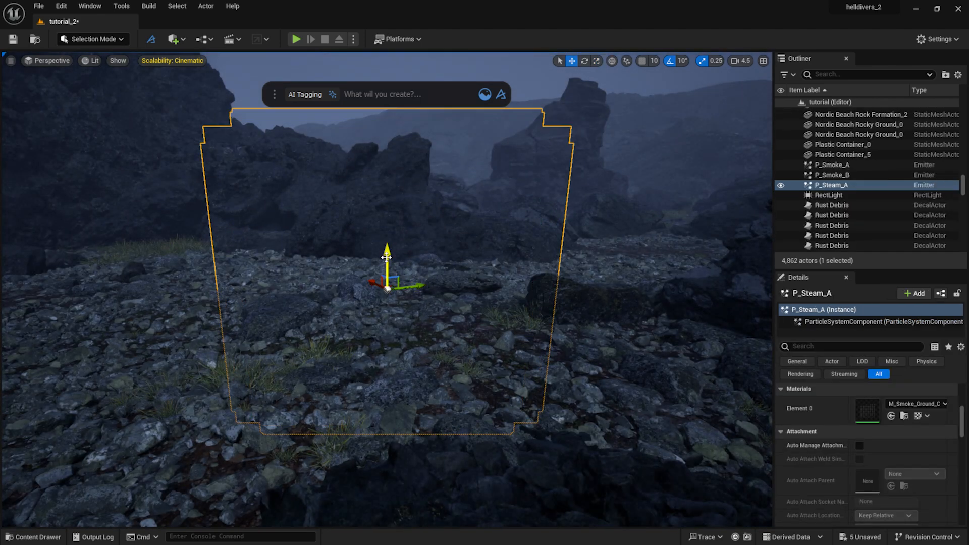
left_click_drag(388, 228, 388, 190)
key("r")
left_click_drag(387, 225, 391, 229)
key("s")
right_click_drag(391, 228, 441, 301)
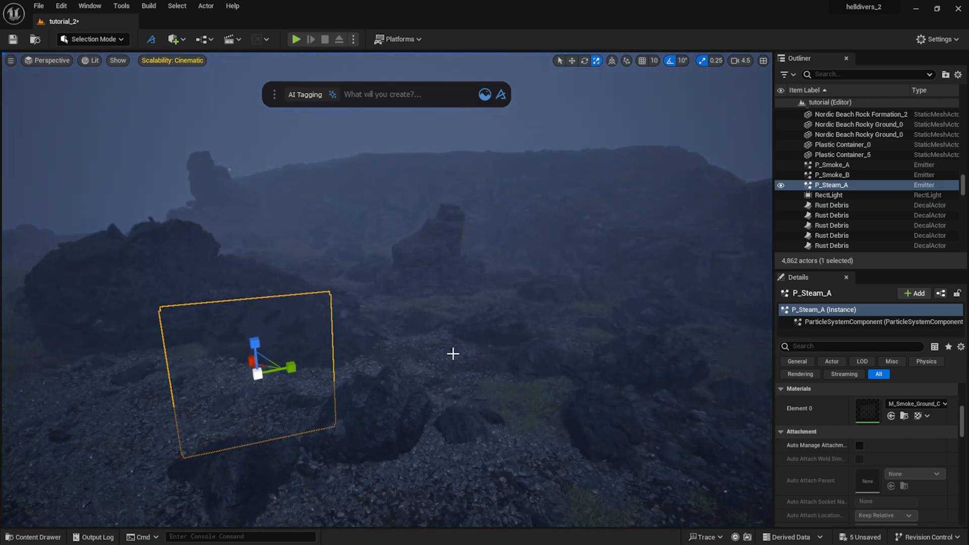
Step: Place a second P_Smoke_A emitter in the grassy valley near the tall rock and enlarge it uniformly
left_click(453, 353)
key("w")
right_click_drag(453, 353, 238, 144)
scroll(453, 353, "down", 1)
left_click(39, 537)
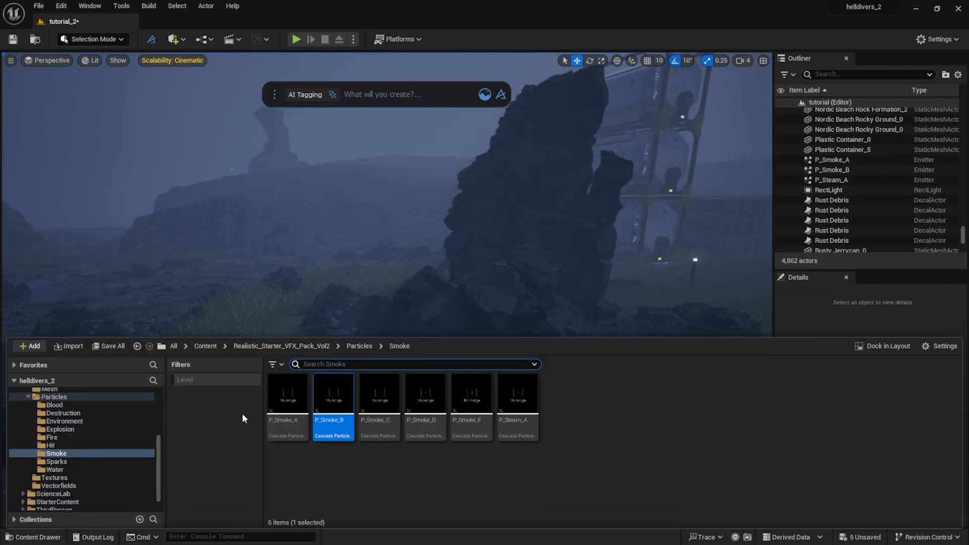
left_click_drag(333, 424, 144, 266)
key("r")
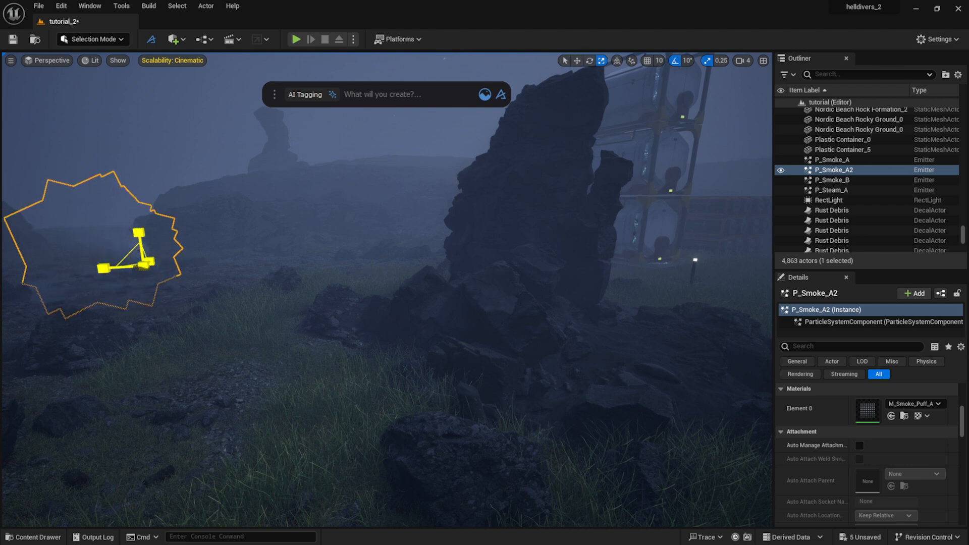
Step: Move the P_Smoke_A2 emitter farther back into the valley and adjust its height above the rocky ground
key("w")
key("f")
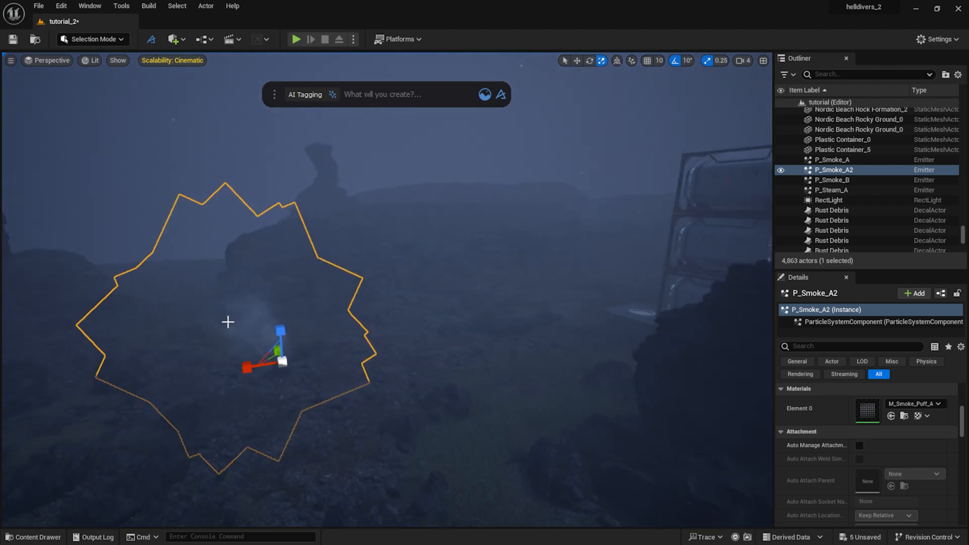
left_click_drag(274, 348, 255, 309)
left_click_drag(252, 252, 253, 223)
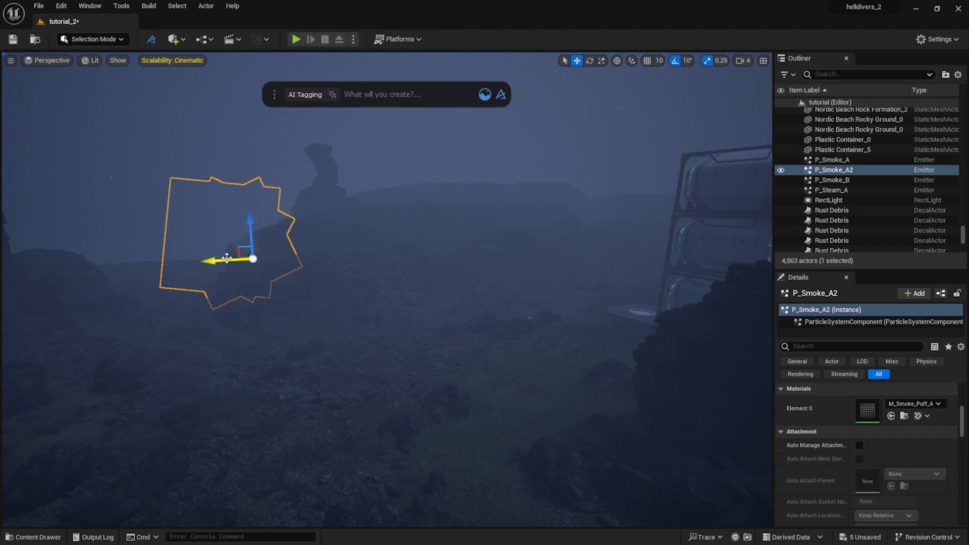
left_click_drag(219, 261, 188, 263)
left_click_drag(218, 234, 220, 283)
right_click_drag(444, 294, 386, 283)
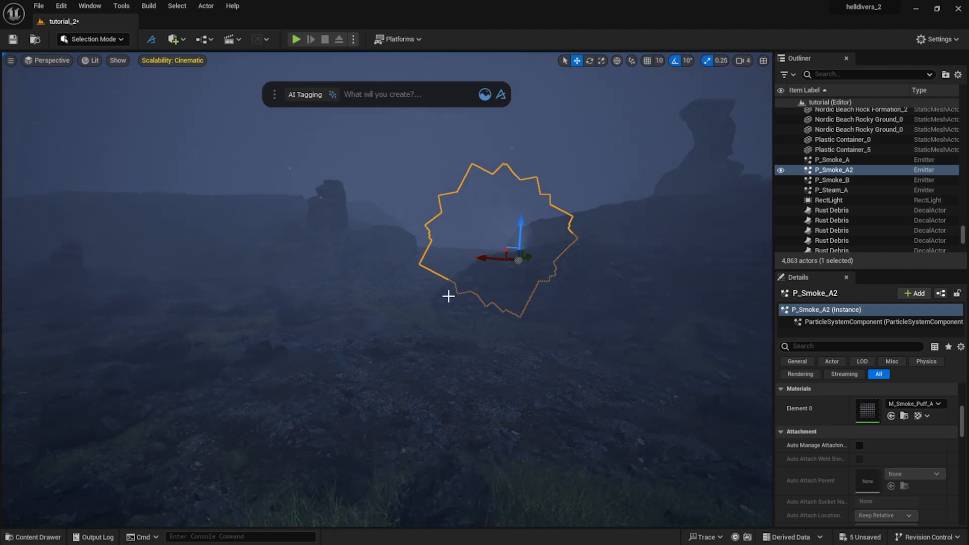
Step: Place a third P_Smoke_A emitter just behind the stacked yellow-framed canisters, enlarge it uniformly and raise it slightly
left_click(397, 361)
scroll(413, 363, "down", 6)
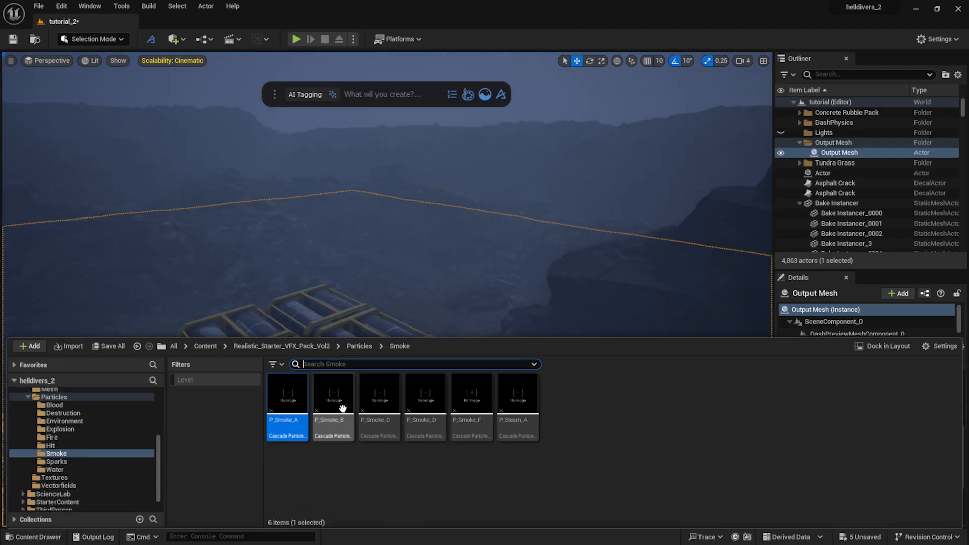
left_click_drag(342, 403, 426, 301)
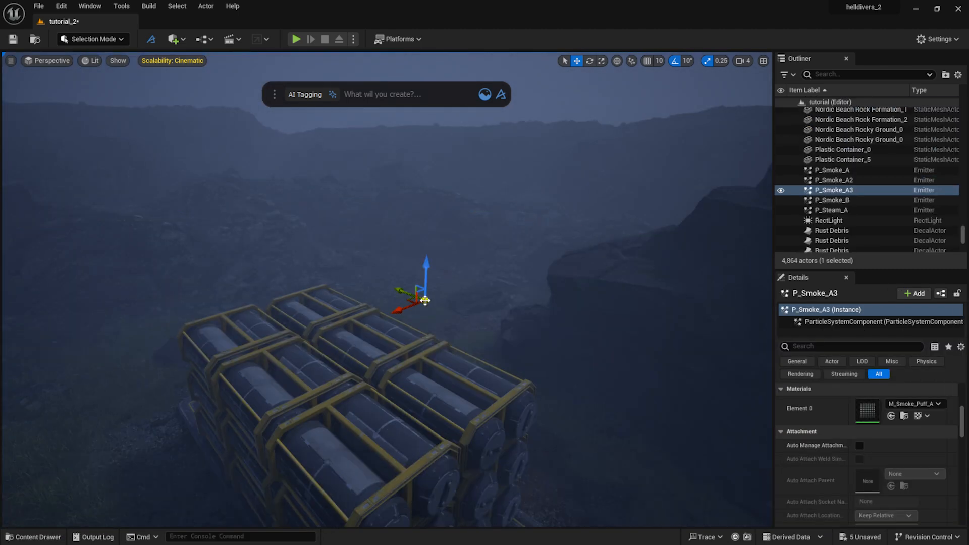
key("r")
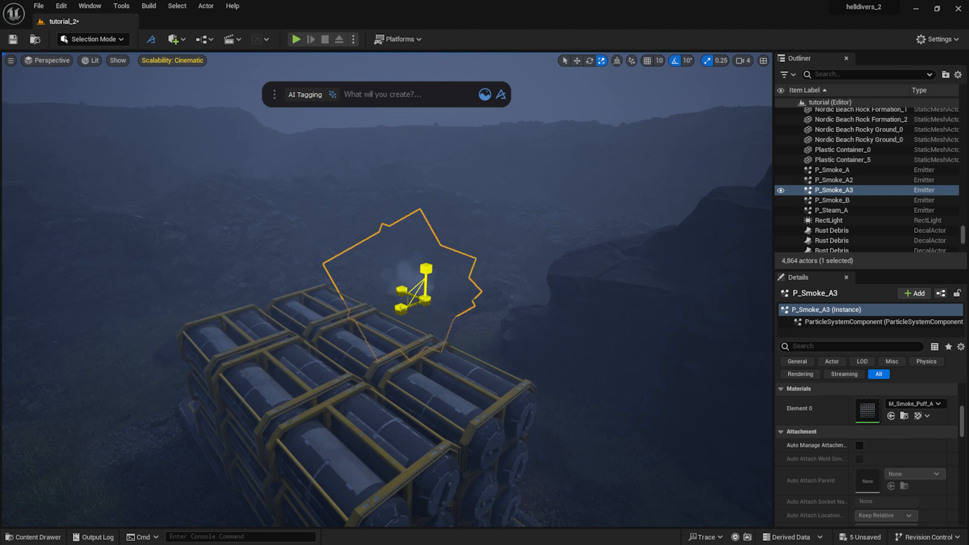
key("w")
left_click_drag(427, 260, 427, 257)
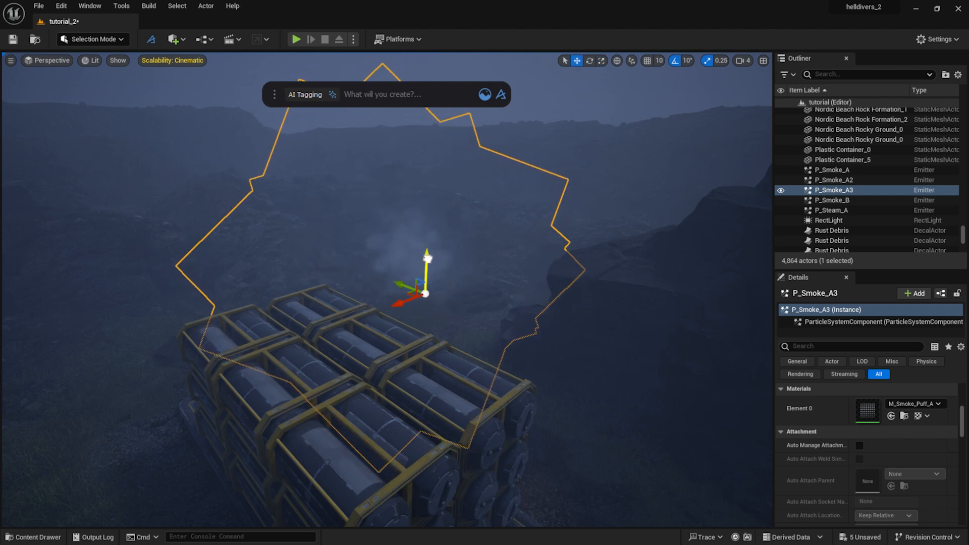
right_click_drag(428, 257, 441, 242)
left_click(441, 278)
Step: Place a High Velocity Blood Spatter decal from the Megascans decals on the open rocky ground and adjust its size
key("s")
mouse_move(450, 287)
right_mouse_down()
mouse_move(453, 275)
mouse_move(450, 288)
right_mouse_up()
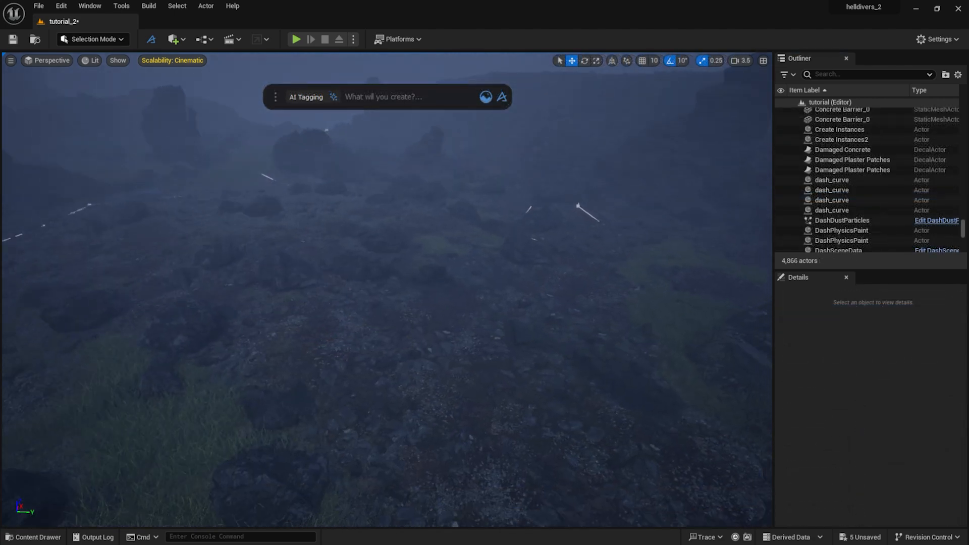
right_click_drag(502, 281, 502, 284)
key("w")
left_click(485, 97)
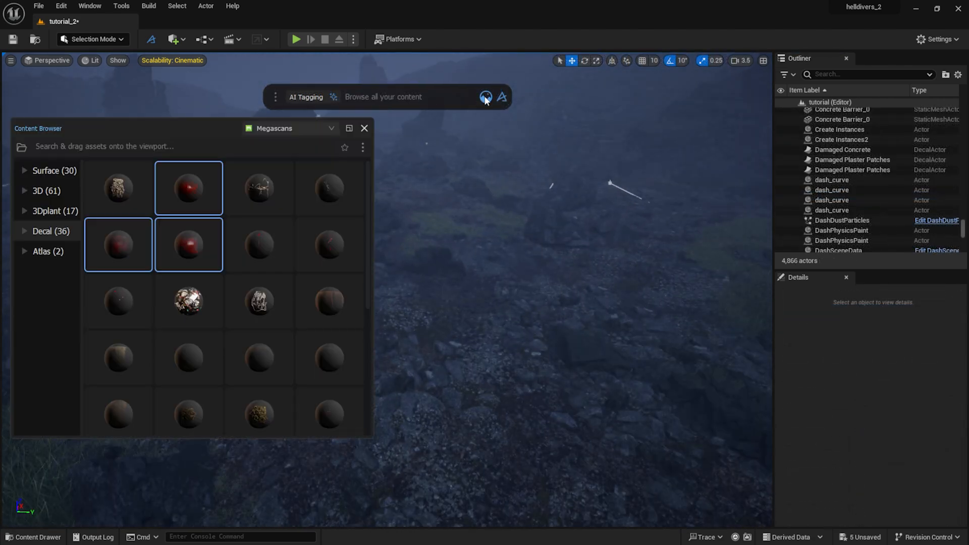
left_click_drag(203, 251, 599, 318)
scroll(528, 364, "up", 3)
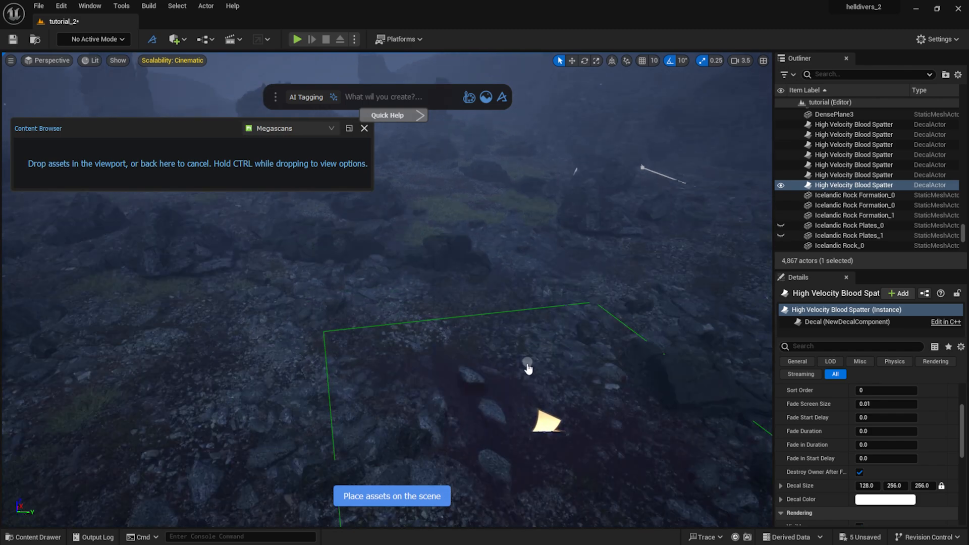
scroll(527, 373, "down", 3)
Step: Place a second High Velocity Blood Spatter decal farther back on the rocky ground, beyond the first one
mouse_move(137, 242)
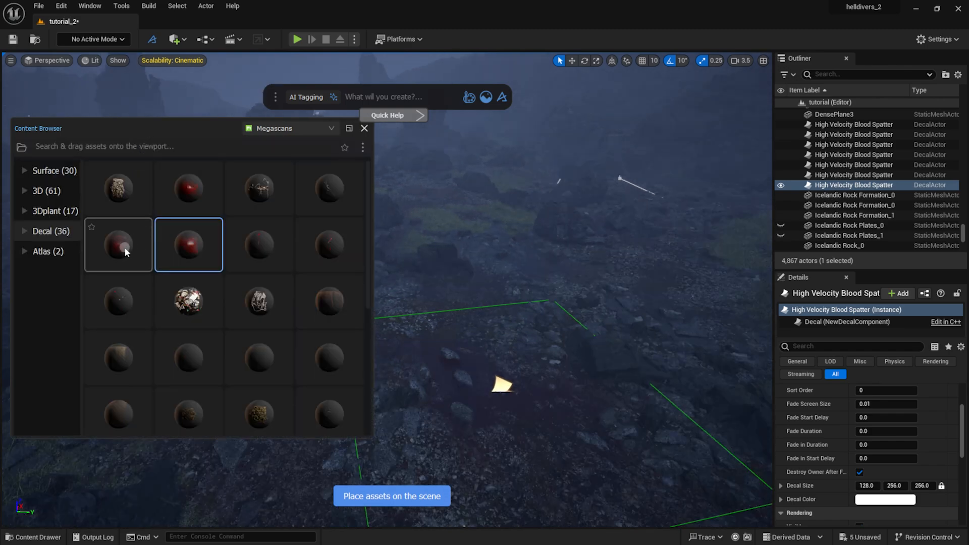
left_click_drag(207, 202, 435, 212)
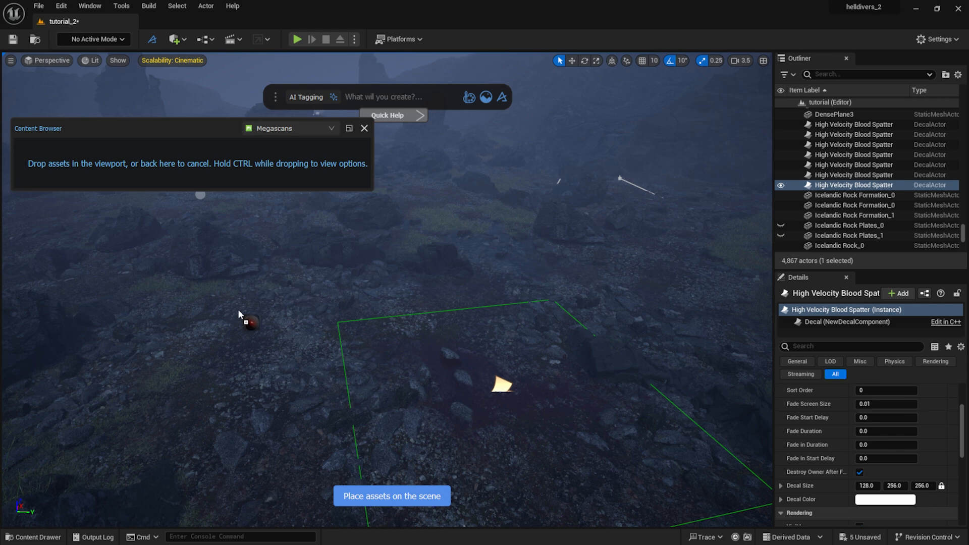
left_click_drag(238, 313, 235, 316)
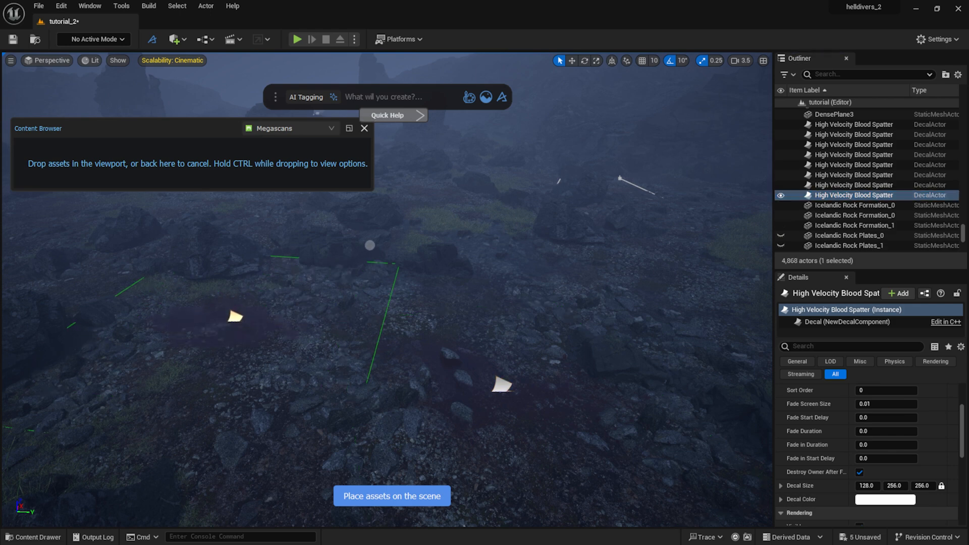
left_click_drag(423, 281, 537, 277)
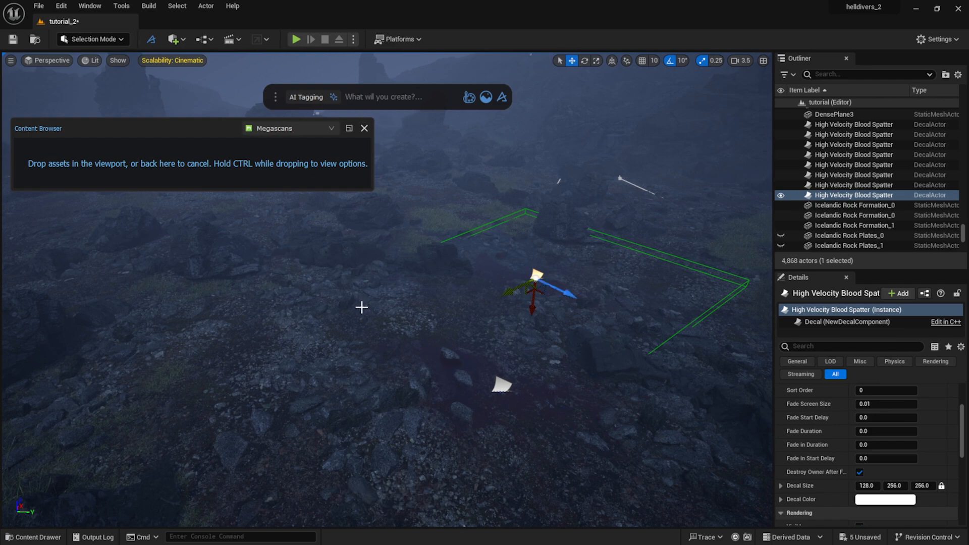
mouse_move(349, 333)
right_mouse_down()
mouse_move(367, 329)
mouse_move(324, 331)
mouse_move(403, 318)
mouse_move(334, 325)
right_mouse_up()
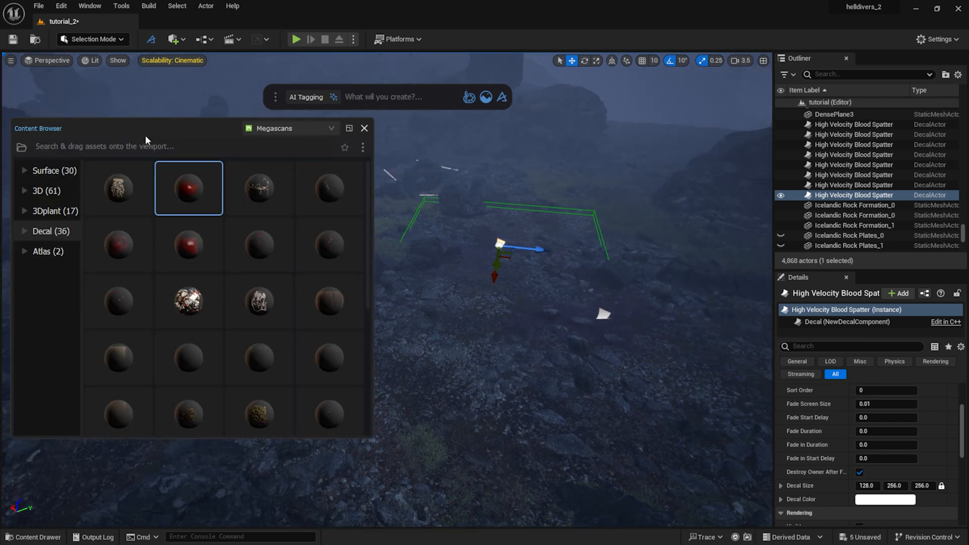
Step: Add another High Velocity Blood Spatter decal on the mossy, stony ground in the foreground, away from the previous two
left_click_drag(195, 252, 307, 449)
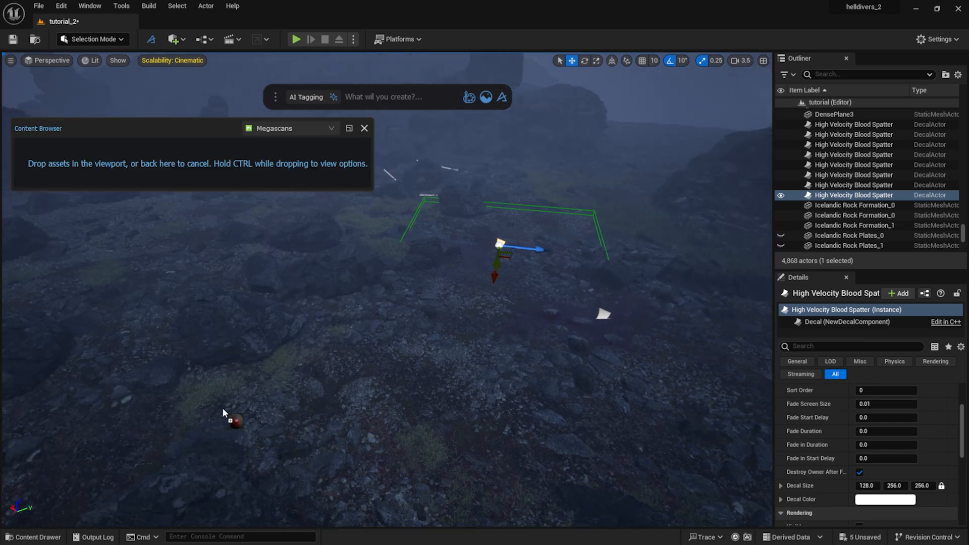
left_click_drag(222, 410, 256, 397)
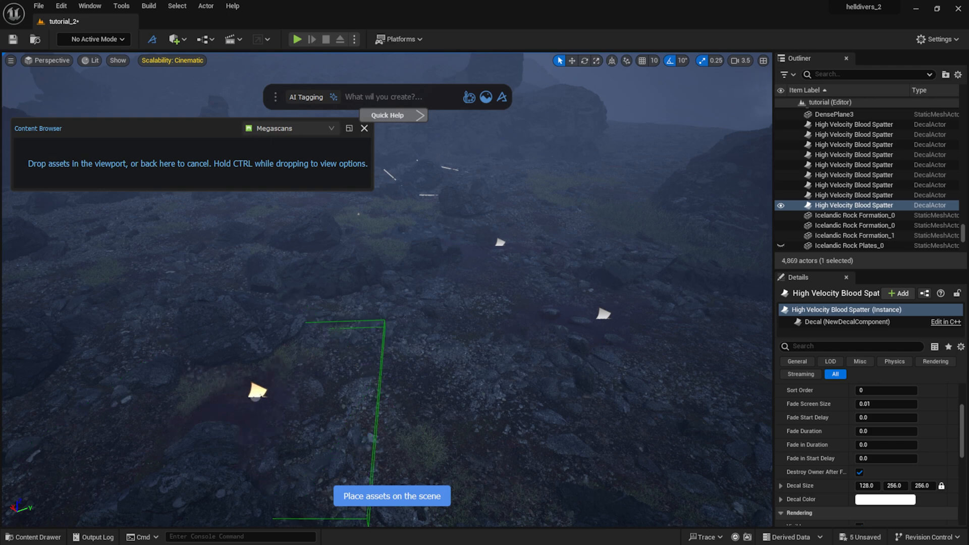
key("Escape")
left_click(429, 354)
right_click_drag(429, 354, 389, 404)
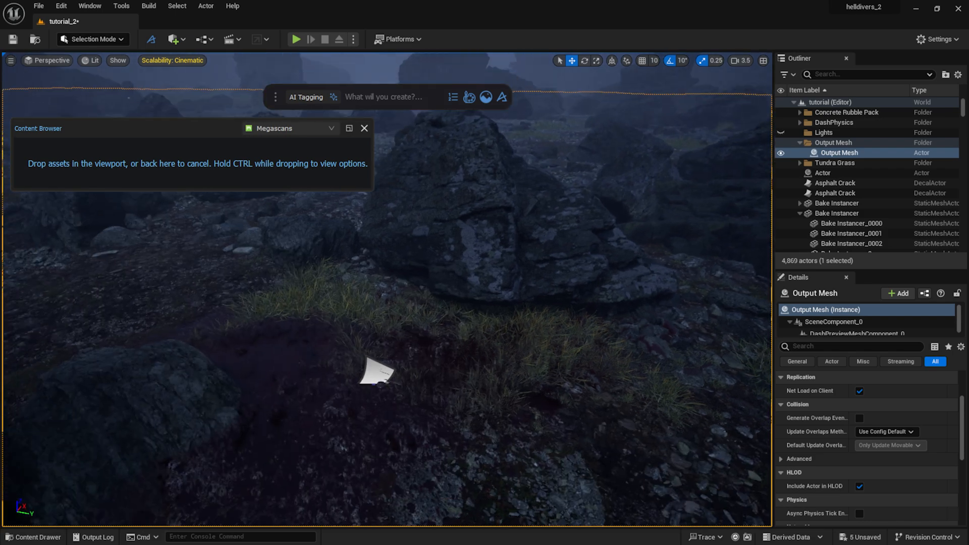
Step: Edit the material of the blood spatter decal beside the grassy boulder: hue 0.1, saturation 2.0, brightness 3.0
left_click(369, 375)
left_click(364, 128)
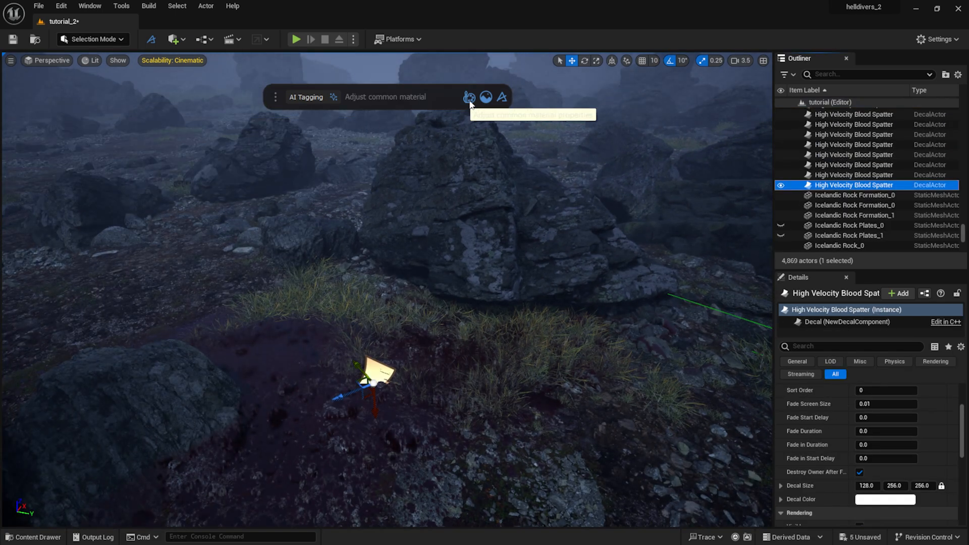
left_click(469, 98)
left_click_drag(410, 157, 551, 172)
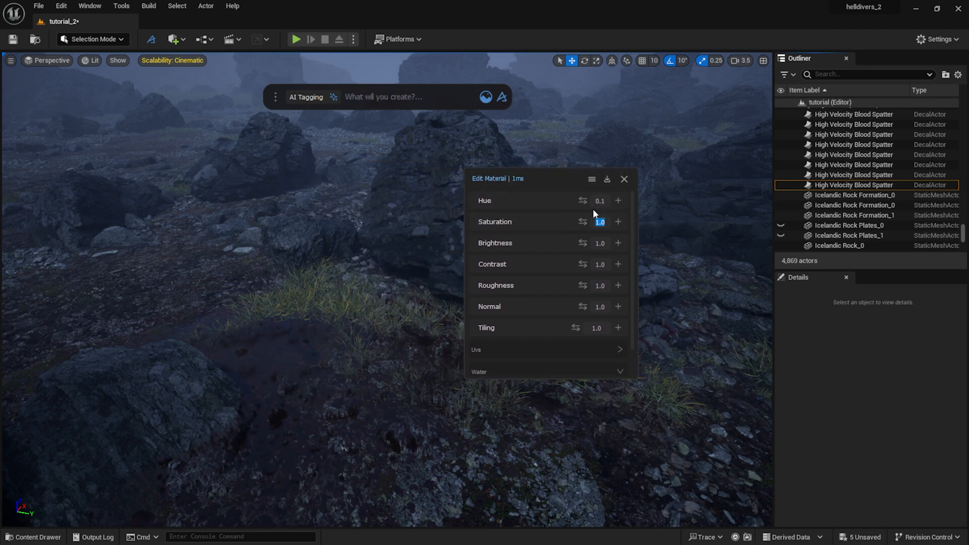
left_click(601, 243)
type("3.0")
key("Return")
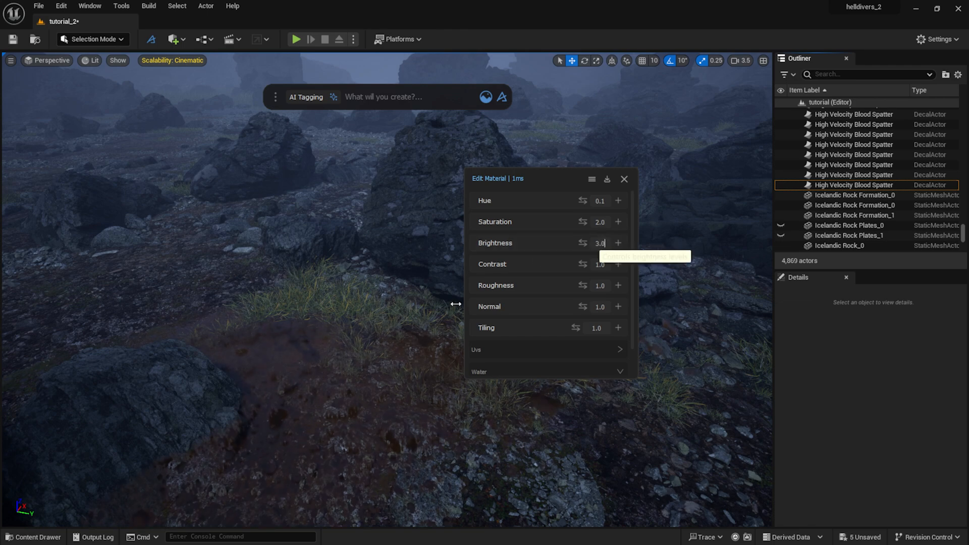
Step: Place and scale a recoloured High Velocity Blood Spatter decal on the rocky ground among the grass patches
scroll(421, 304, "down", 4)
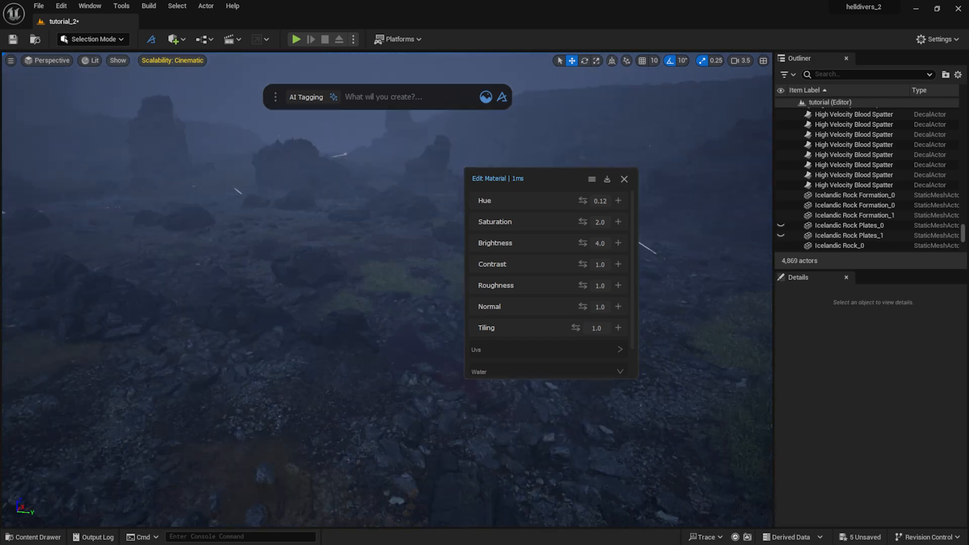
key("w")
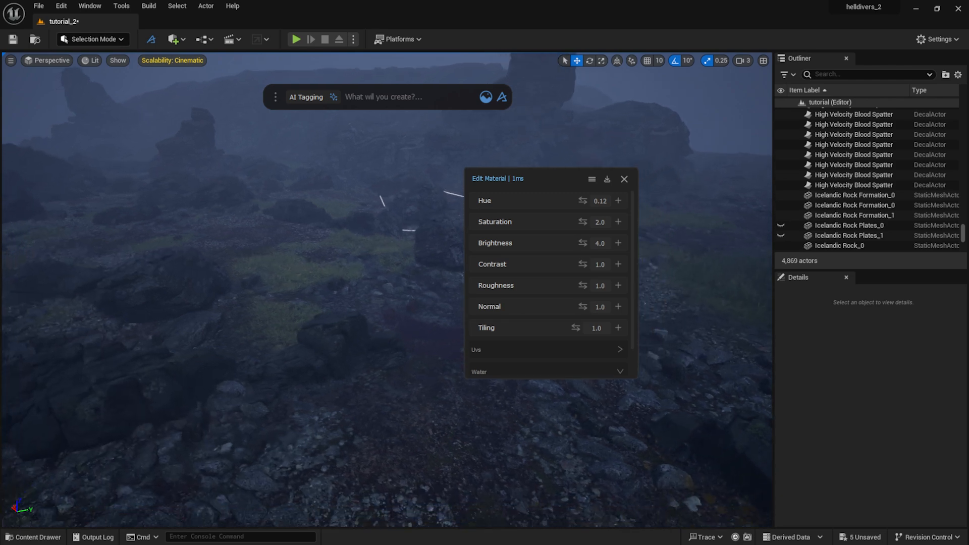
key("w")
right_click_drag(334, 375, 422, 276)
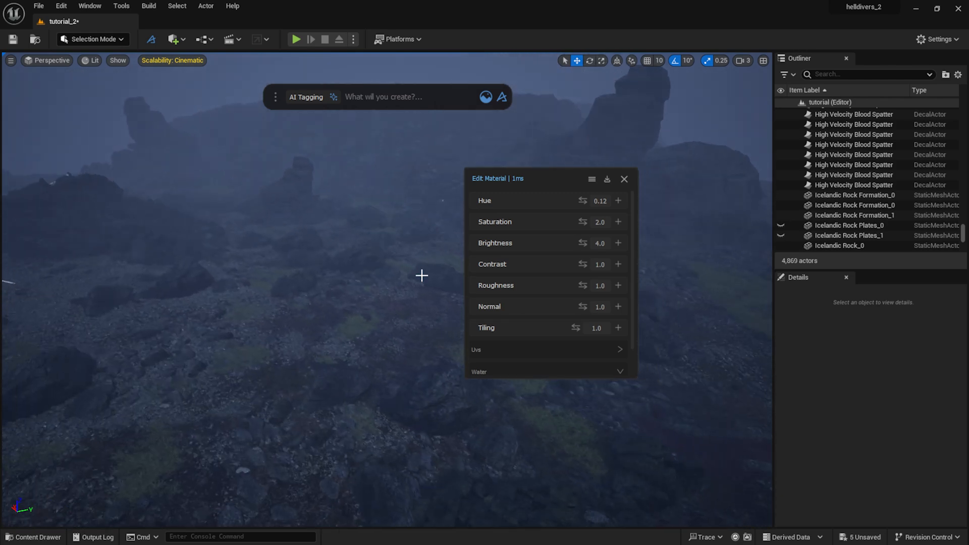
left_click(484, 99)
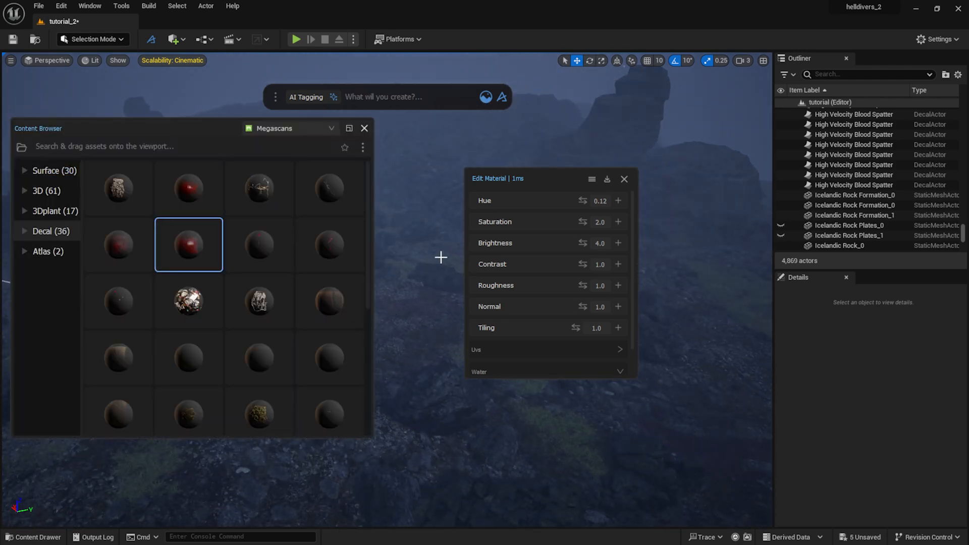
left_click_drag(190, 267, 451, 346)
left_click_drag(235, 391, 339, 336)
scroll(302, 344, "up", 5)
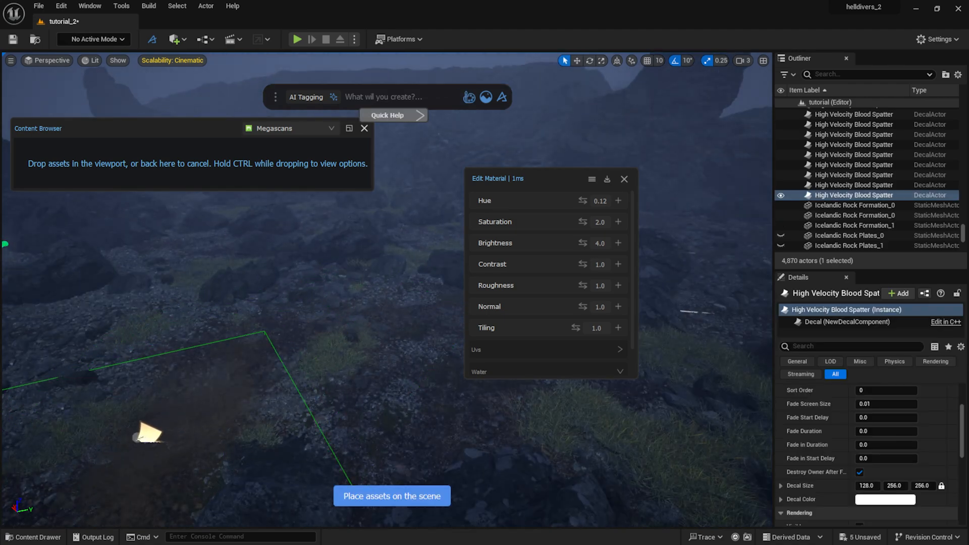
left_click(264, 367)
Step: Place one more recoloured blood spatter decal on the stony ground farther along the terrain
key("w")
right_click_drag(232, 388, 212, 385)
mouse_move(231, 200)
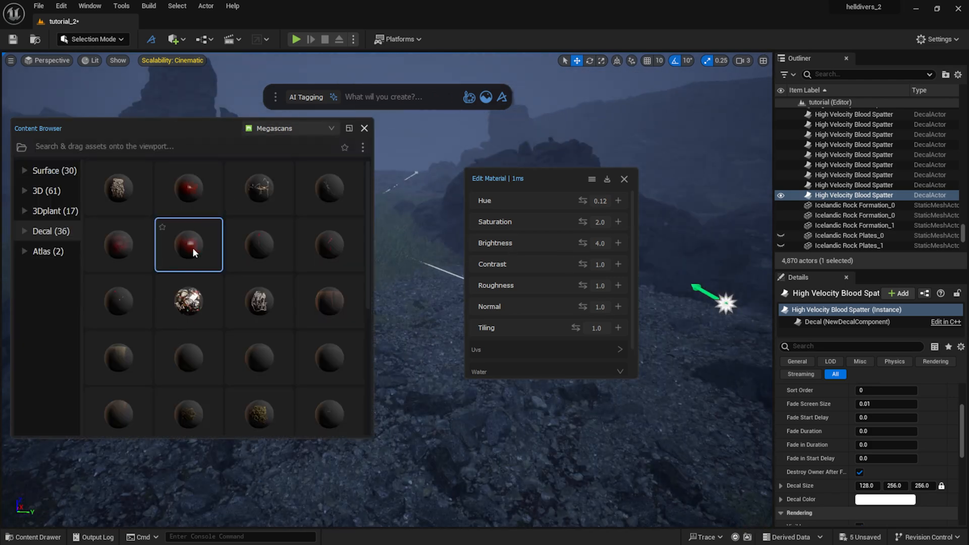
left_click_drag(193, 247, 339, 358)
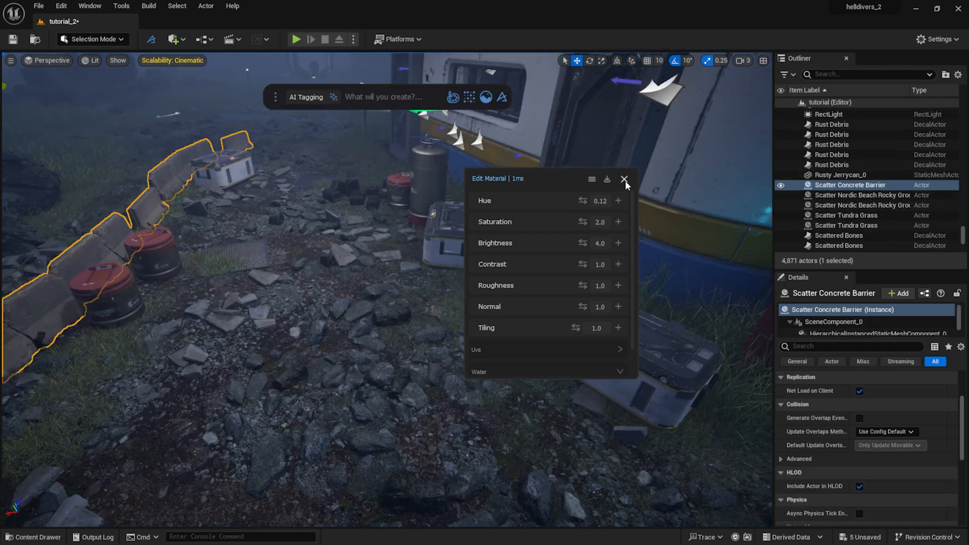
Step: Close the material editor and place two blood spatter decals on the rubble path between the concrete barriers and the crates
left_click(625, 179)
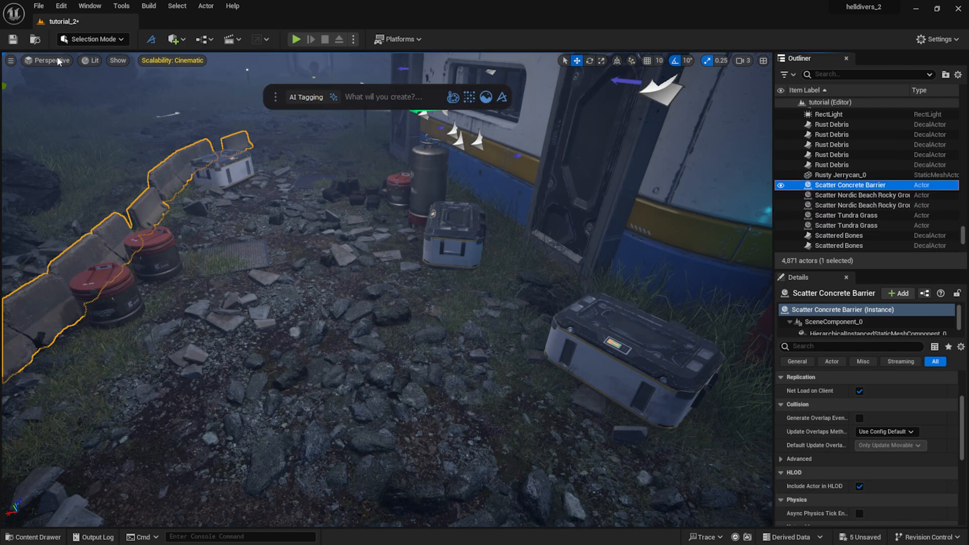
left_click(488, 98)
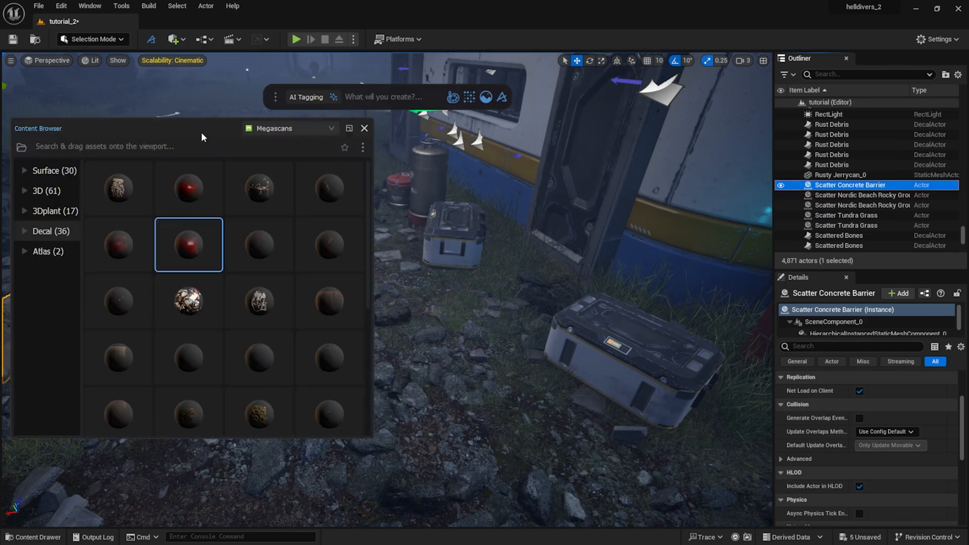
left_click_drag(201, 131, 620, 124)
left_click_drag(610, 238, 231, 335)
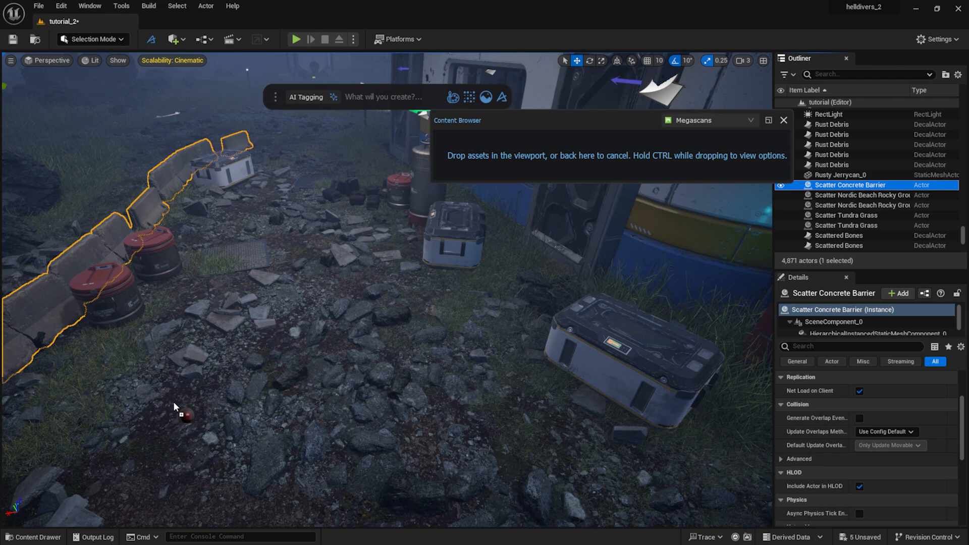
left_click_drag(174, 401, 204, 415)
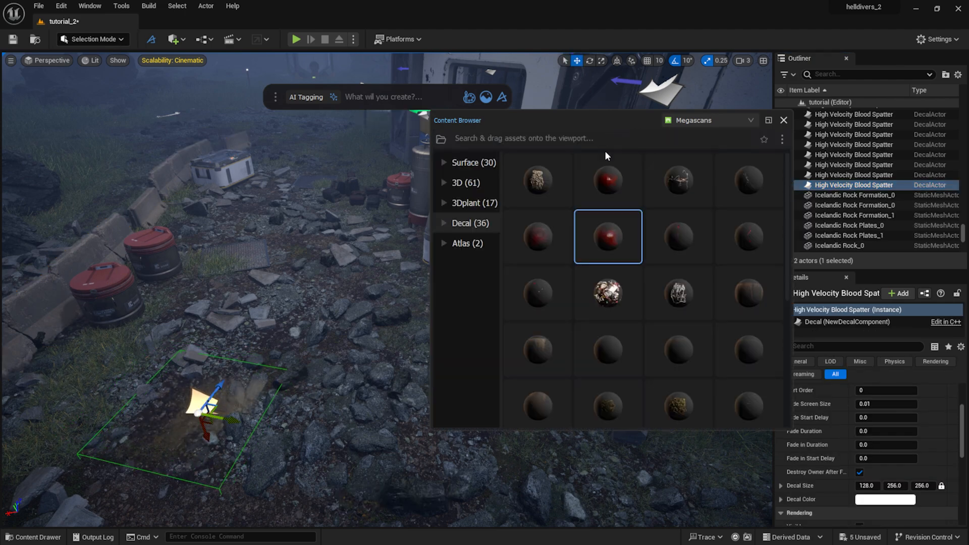
left_click_drag(625, 240, 392, 260)
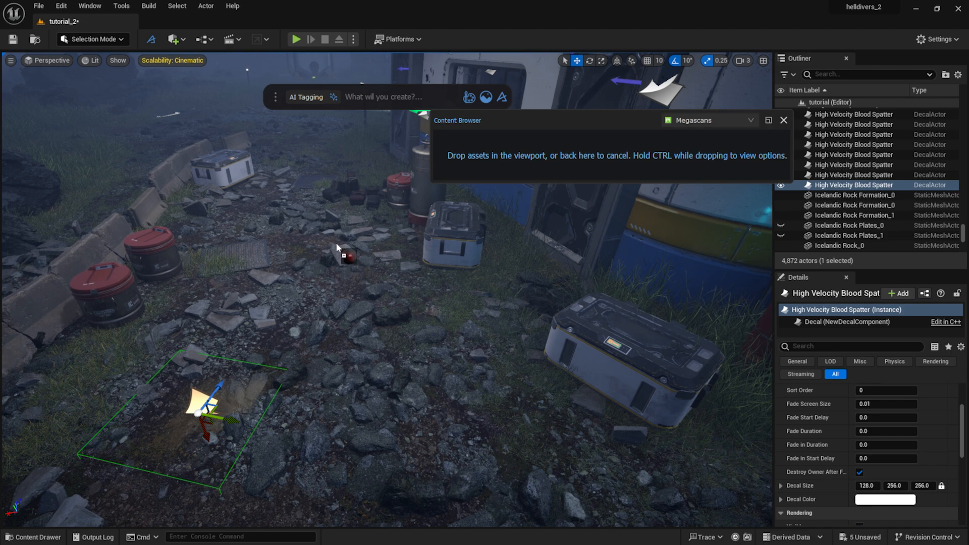
left_click_drag(336, 244, 315, 237)
key("w")
mouse_move(357, 264)
right_mouse_down()
mouse_move(360, 288)
mouse_move(354, 260)
right_mouse_up()
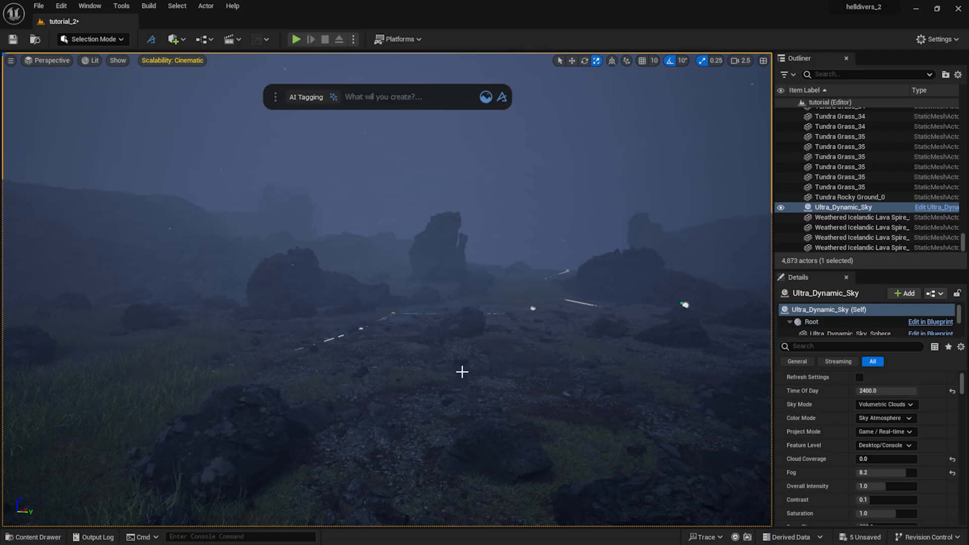
left_click(519, 360)
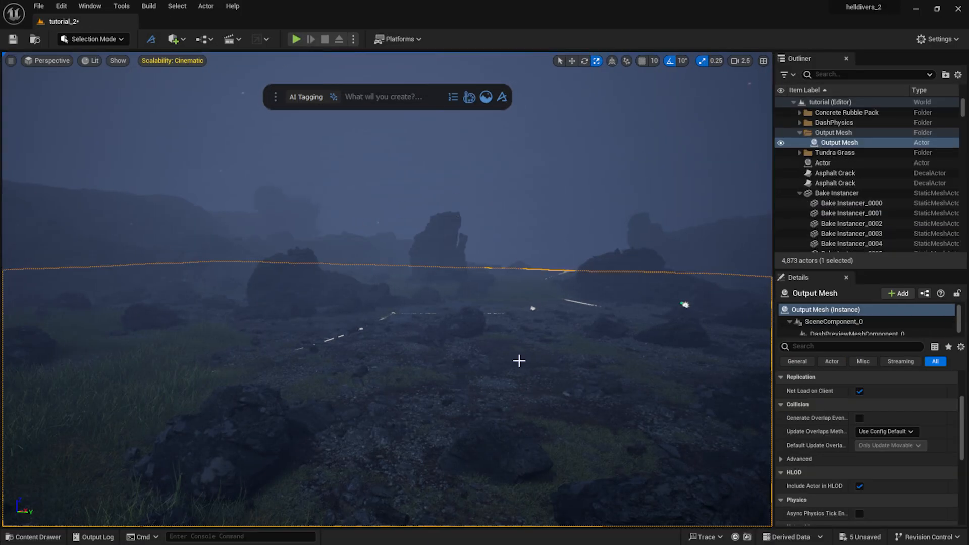
Step: Scatter the Megascans puffball mushrooms across the selected terrain Output Mesh using Scatter on Selection
left_click(487, 99)
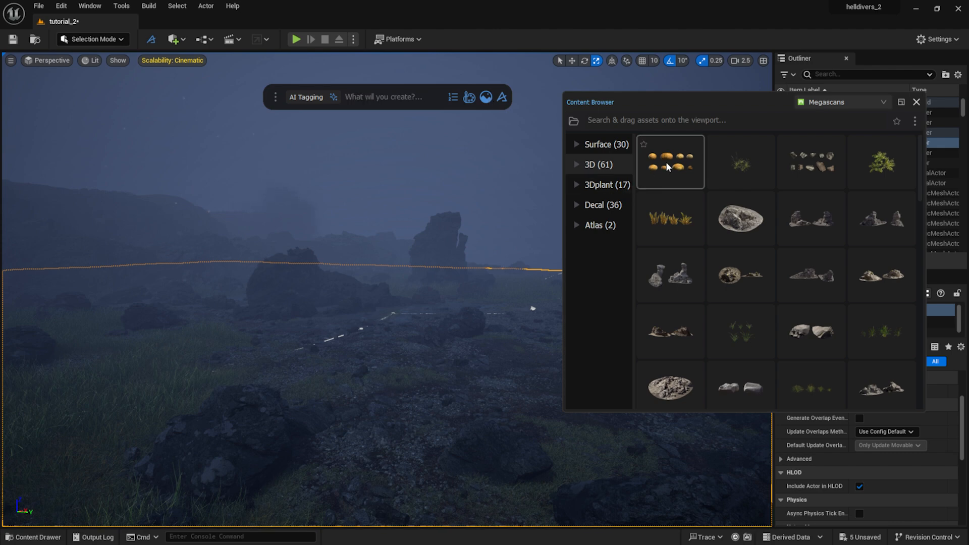
left_click_drag(668, 162, 494, 395)
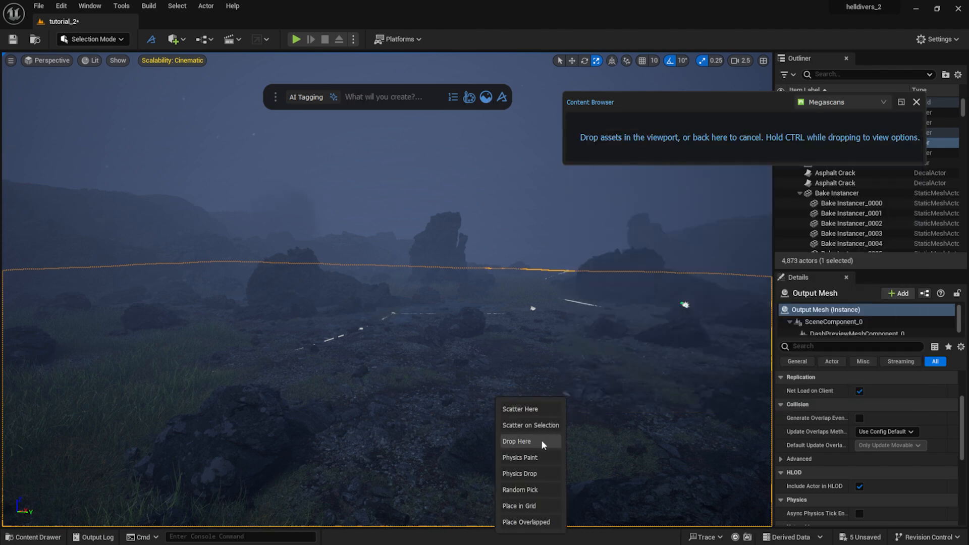
left_click(540, 425)
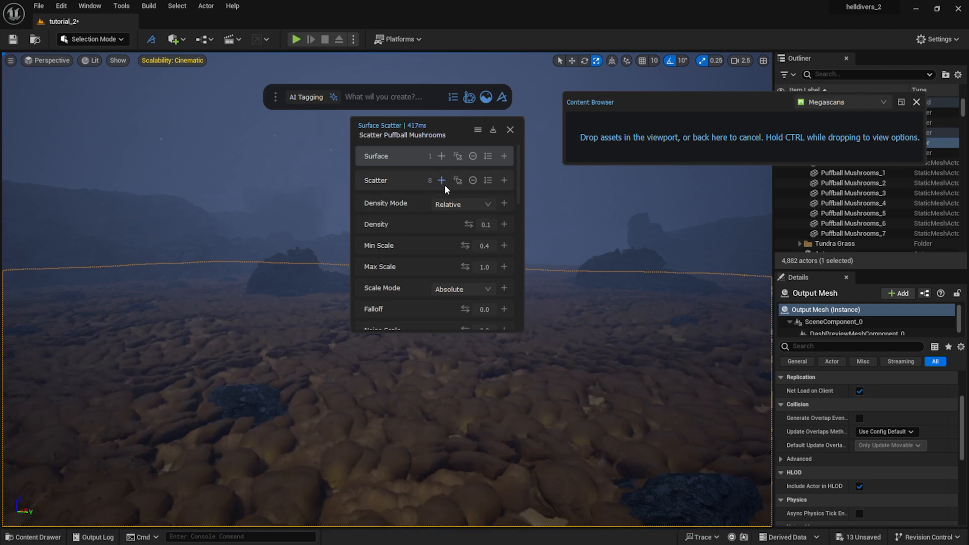
Step: Remove Puffball Mushrooms_2 to Puffball Mushrooms_7 from the scatter's object list, leaving only variants 0 and 1
left_click(488, 181)
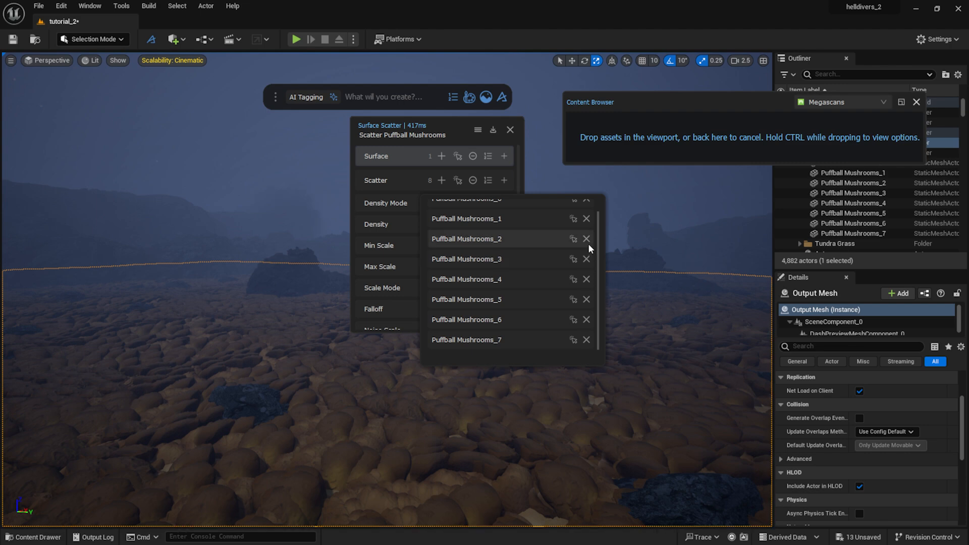
left_click(588, 243)
left_click(588, 248)
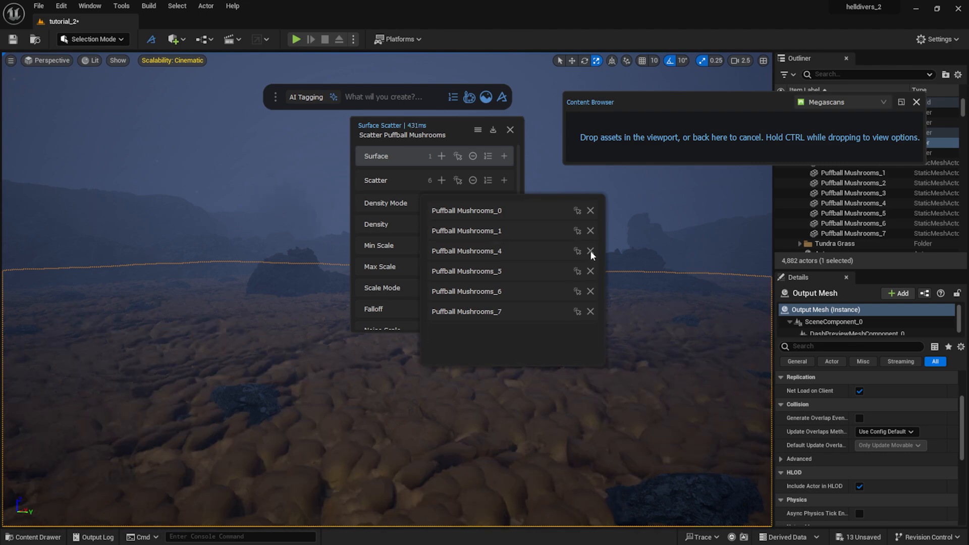
left_click(590, 251)
left_click(590, 251)
left_click(590, 251)
left_click(591, 251)
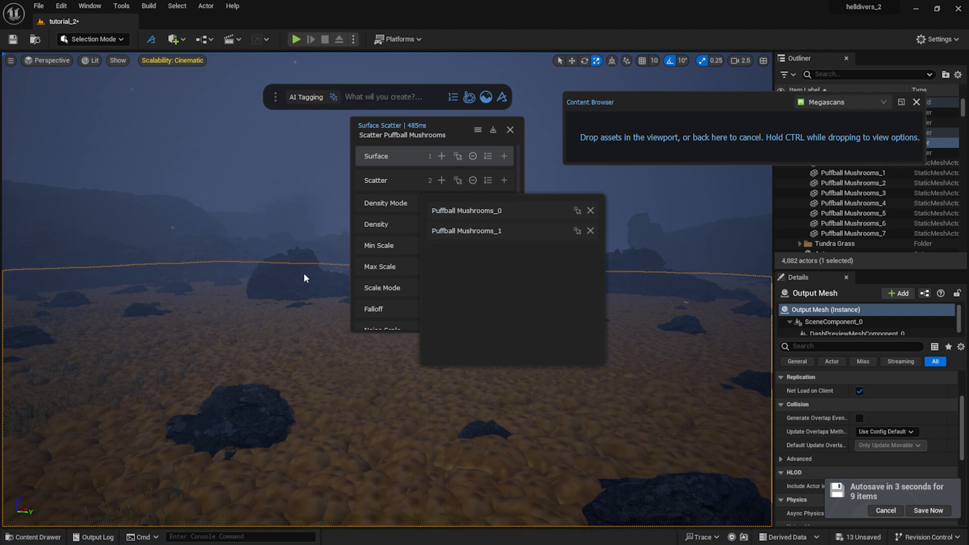
left_click(451, 119)
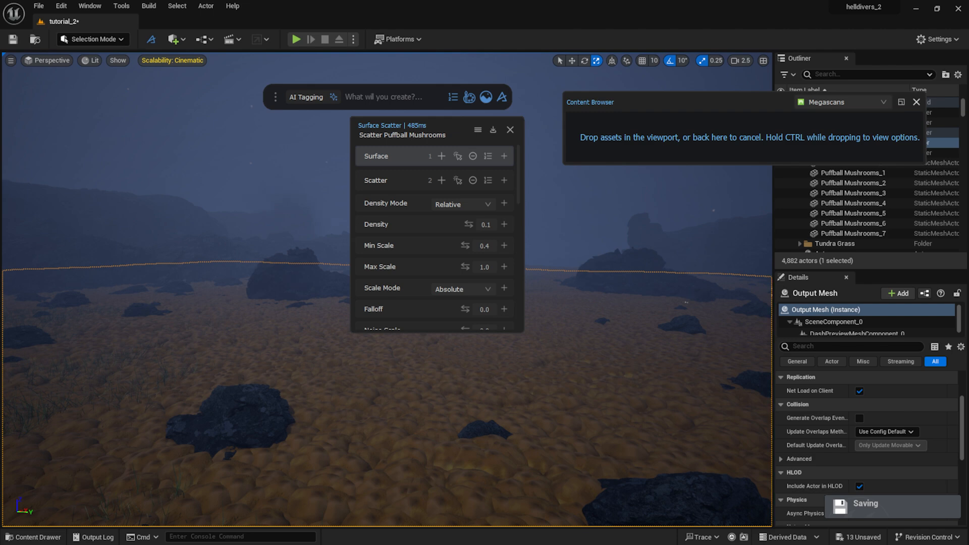
Step: Select seven boulders as the scatter's Proximity Mask objects and invert the distance mask to keep mushrooms only around them
left_click(293, 282)
left_click(249, 401, "ctrl")
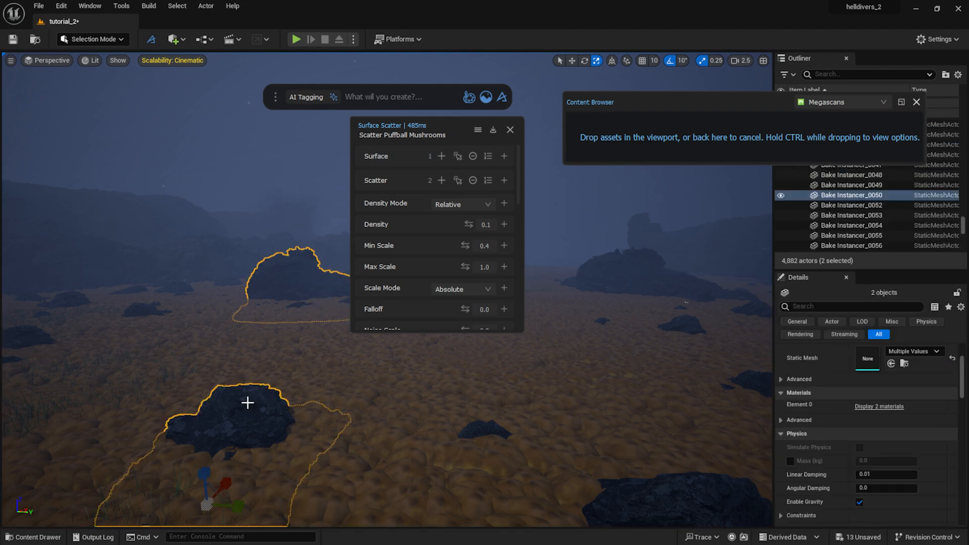
left_click(690, 323, "ctrl")
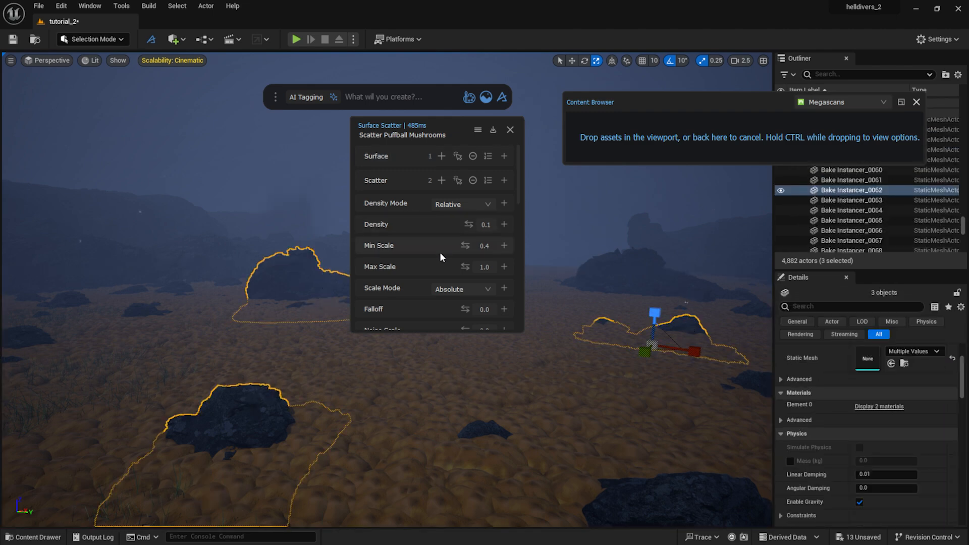
scroll(441, 255, "down", 5)
left_click(35, 334, "ctrl")
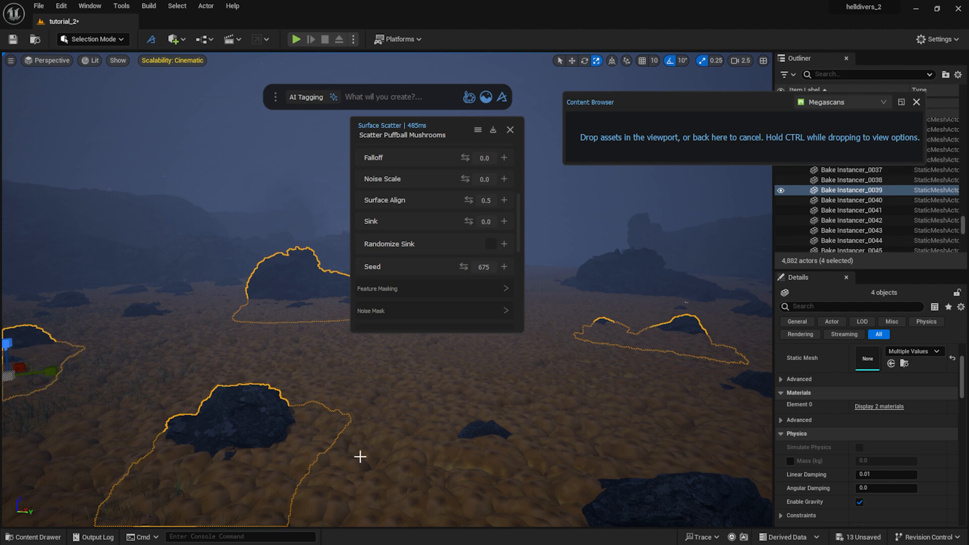
left_click(682, 498, "ctrl")
left_click(705, 306, "ctrl")
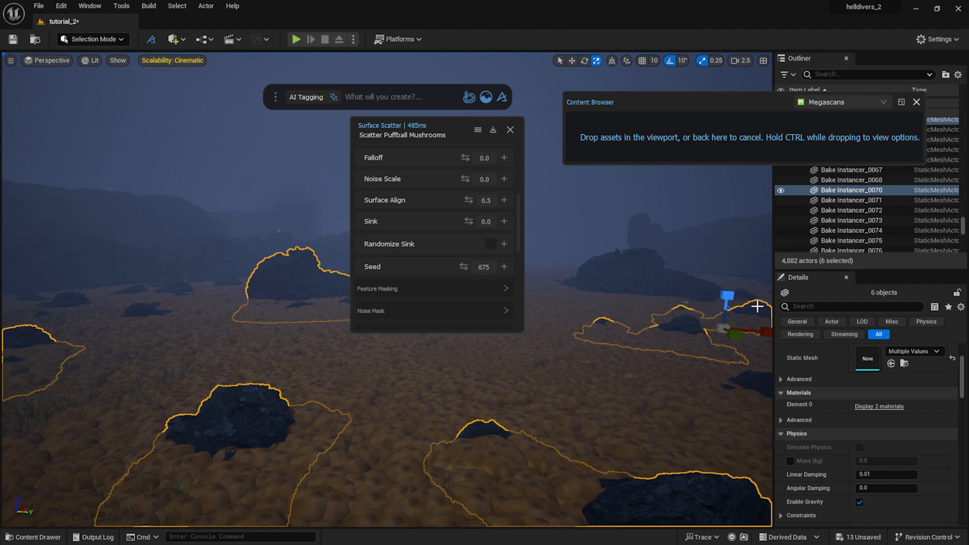
left_click(173, 286, "ctrl")
scroll(422, 208, "down", 4)
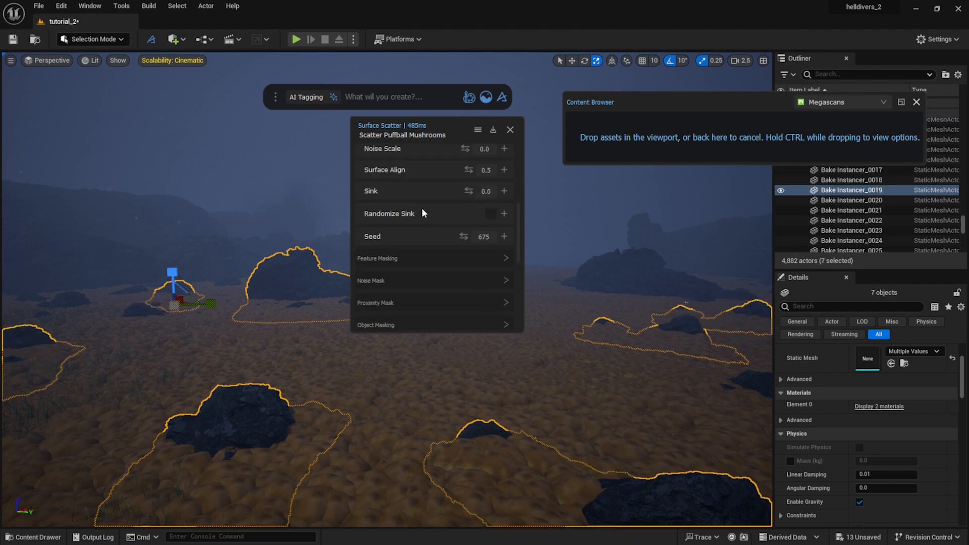
left_click(392, 242)
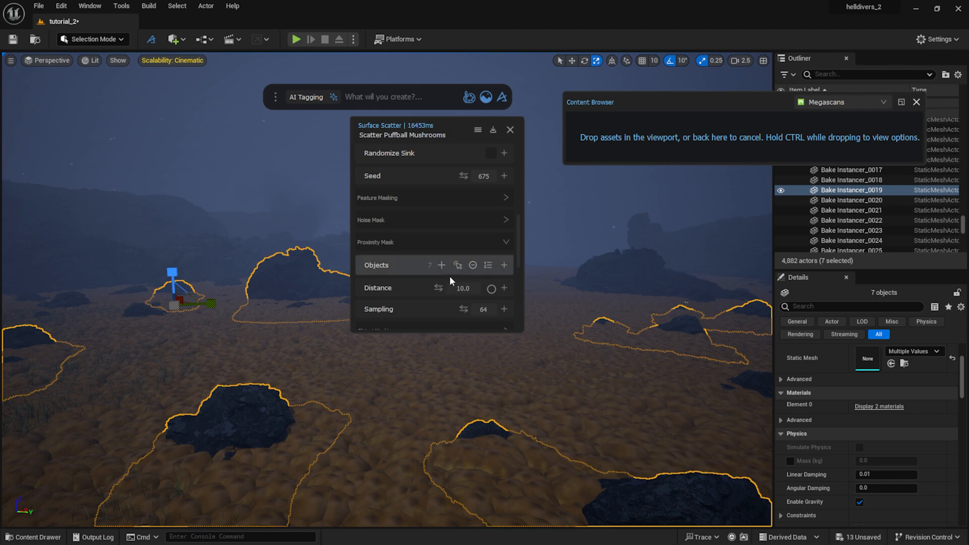
left_click(492, 290)
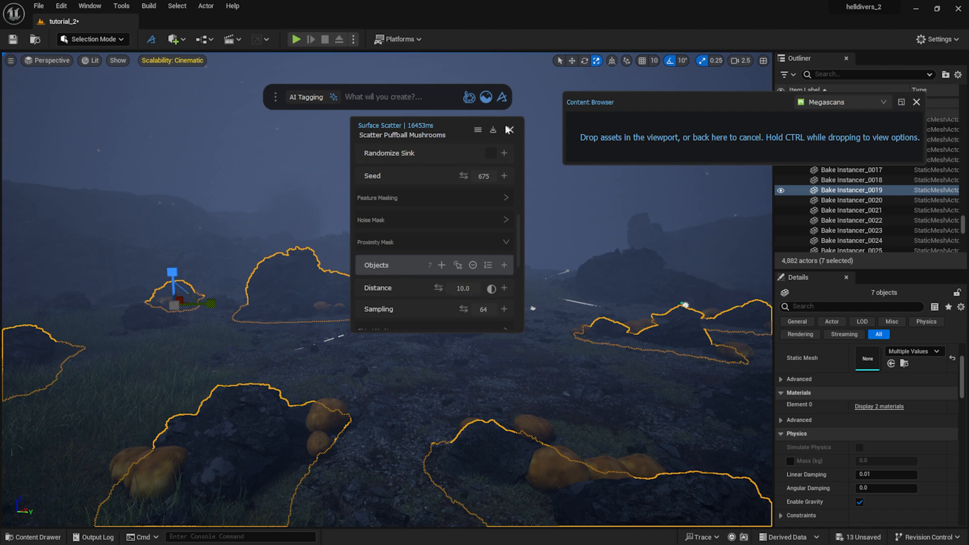
Step: Set the puffball mushroom scatter's Max Scale to 0.6 and check the mushrooms around the boulders
left_click_drag(458, 129, 597, 228)
right_click_drag(359, 329, 265, 384)
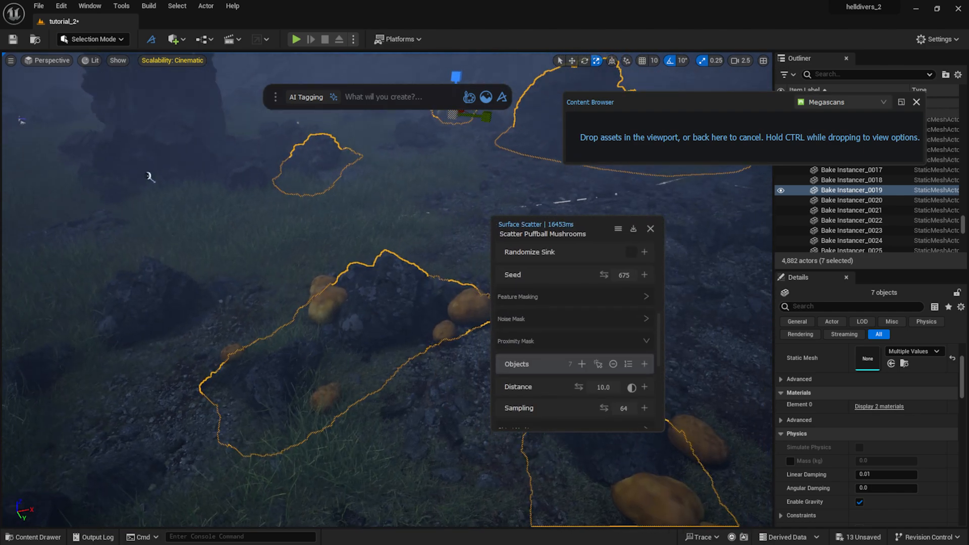
right_click_drag(461, 228, 470, 223)
scroll(564, 333, "up", 5)
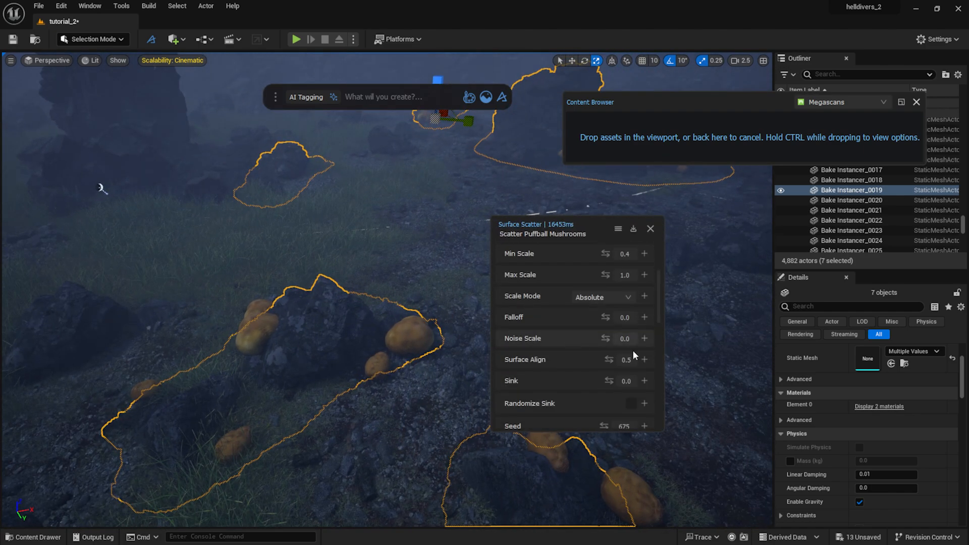
scroll(632, 350, "up", 2)
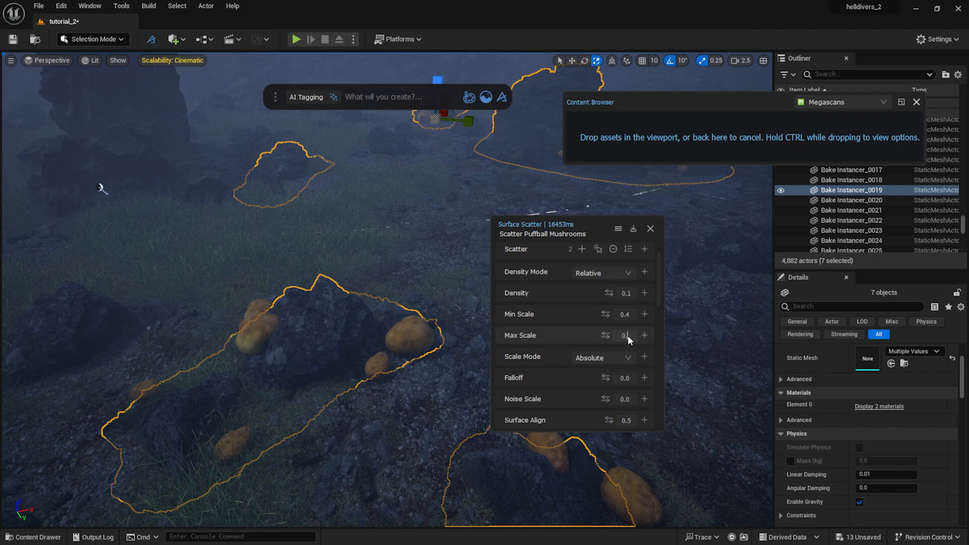
key("Return")
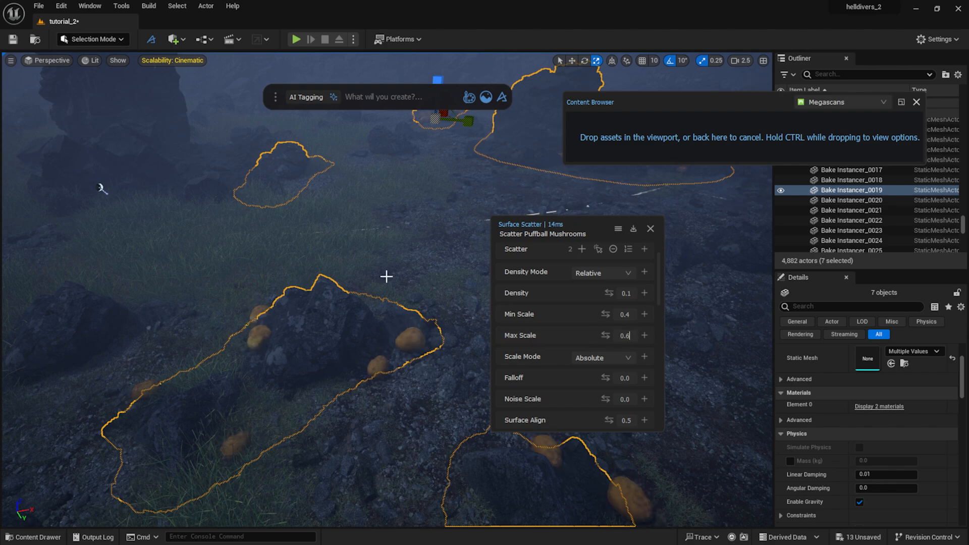
right_click_drag(385, 275, 319, 279)
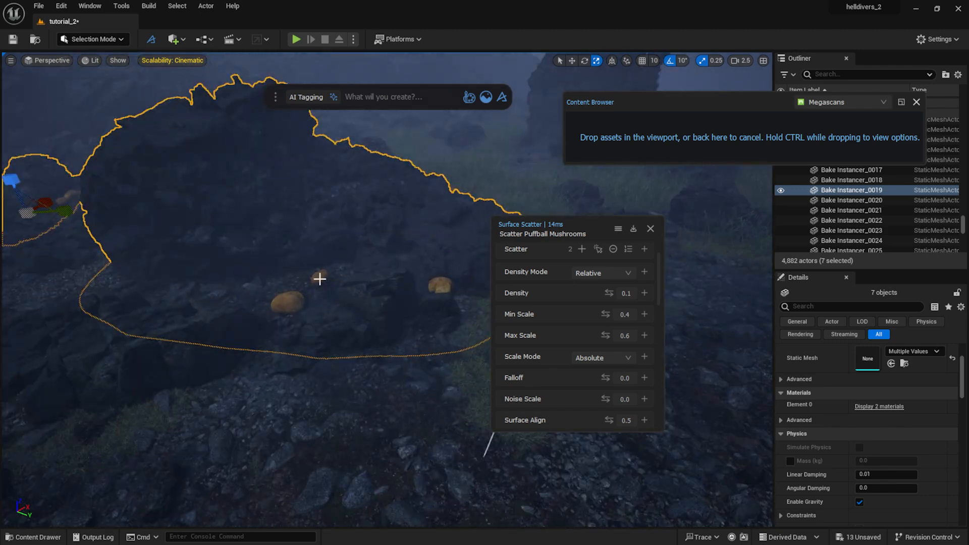
Step: Change the mushroom scatter's seed and try densities of 0.15 and 0.2
scroll(572, 327, "down", 5)
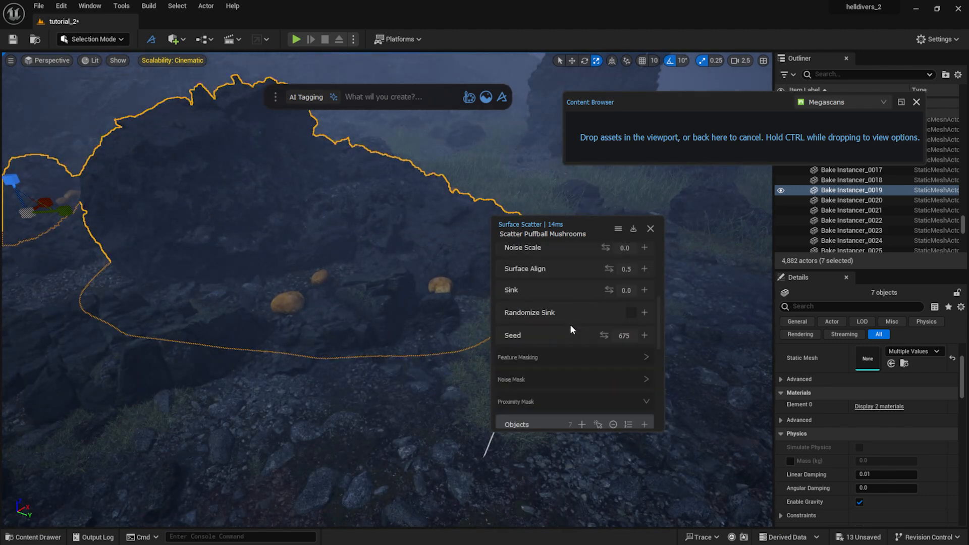
left_click_drag(604, 335, 609, 335)
scroll(522, 336, "up", 5)
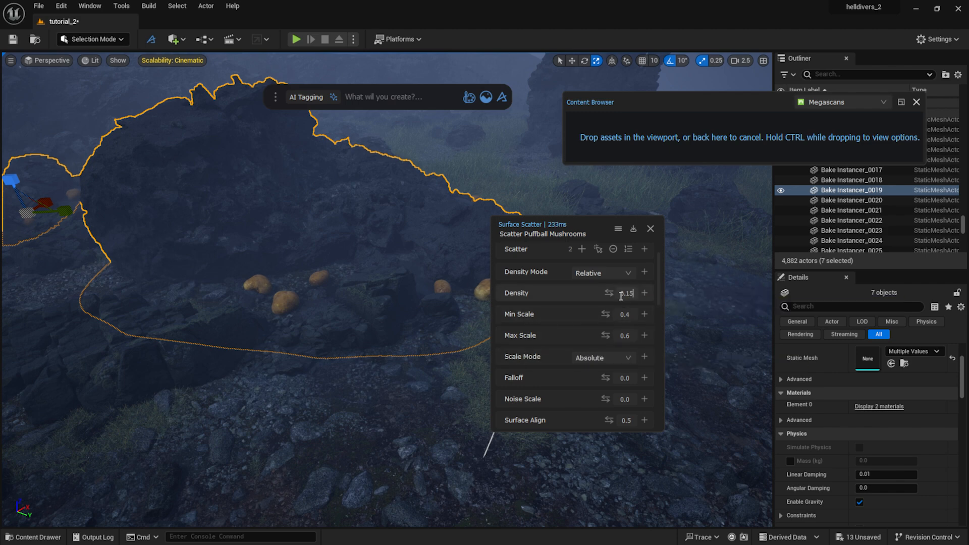
key("BackSpace")
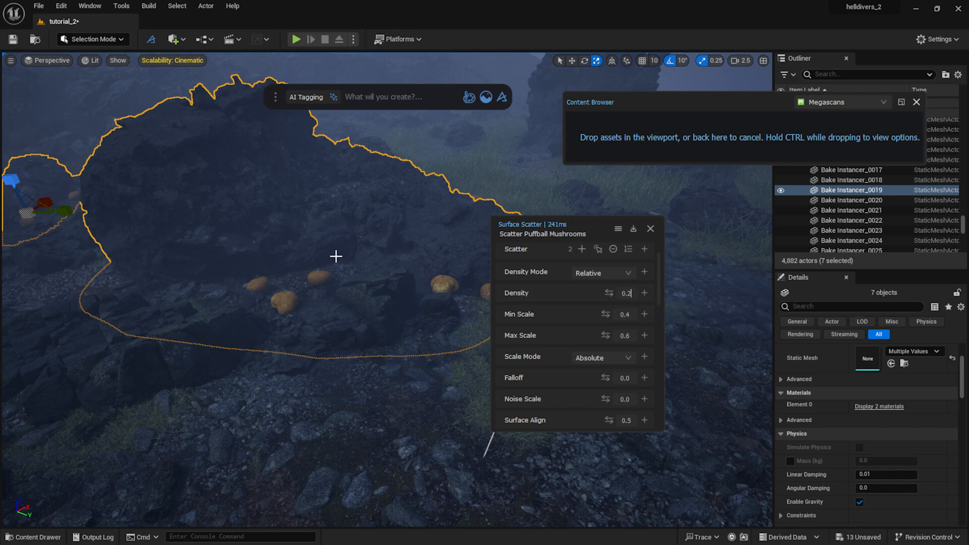
type("1")
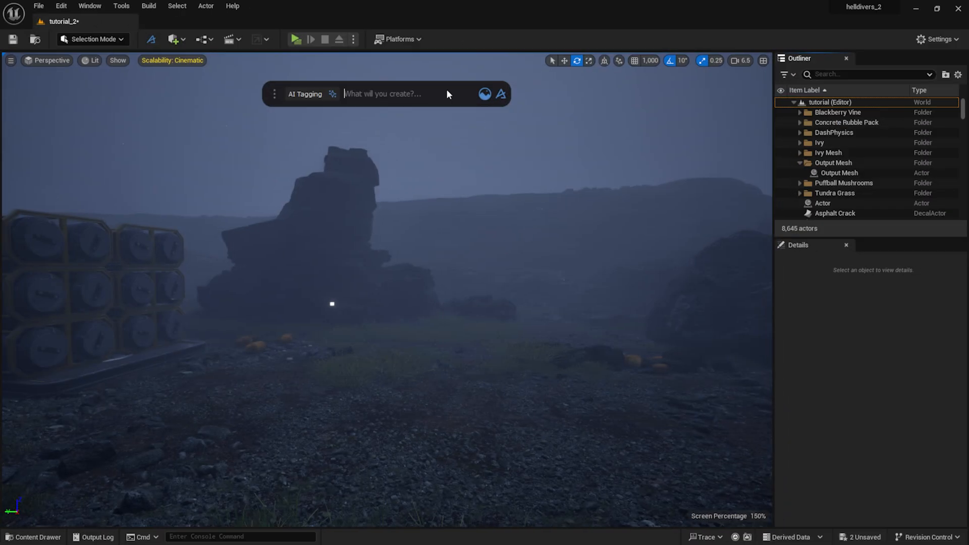
Step: Place a Megascans Rusty Metal Barrel on the stony ground beside the stacked container rack
left_click(484, 94)
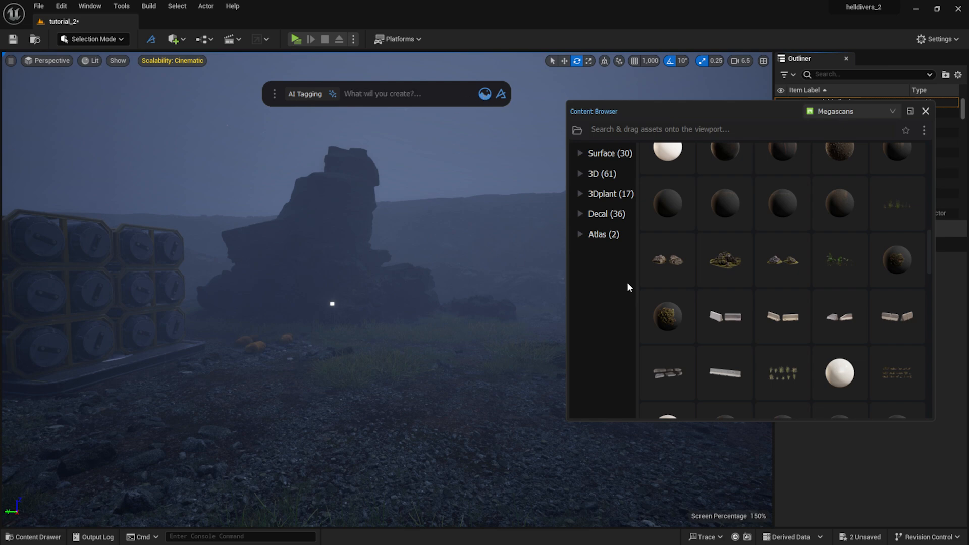
left_click(601, 174)
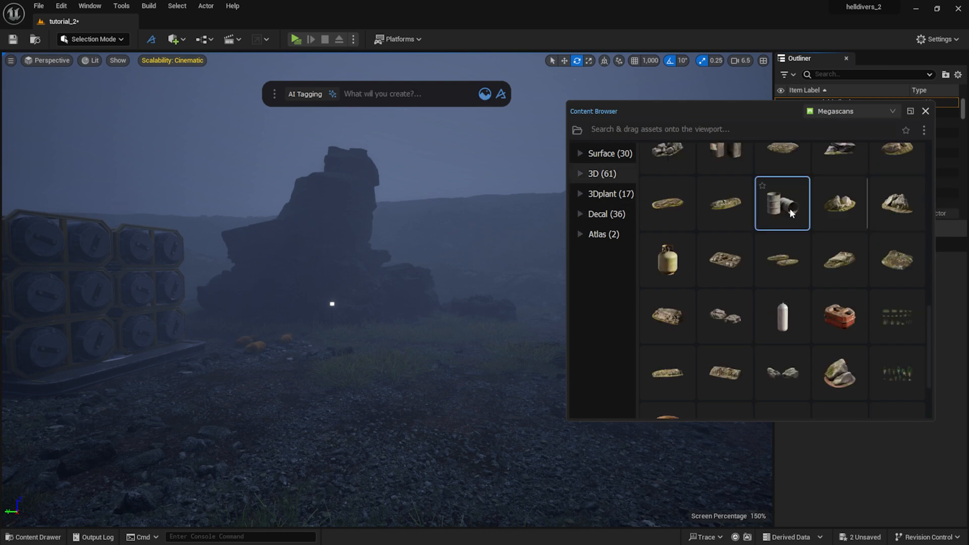
left_click_drag(791, 213, 467, 414)
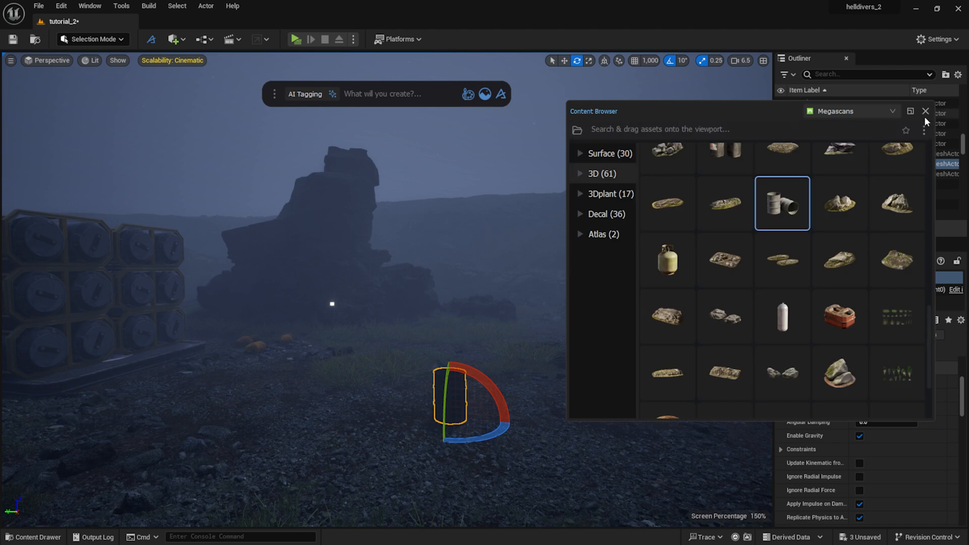
left_click(925, 111)
Step: Physics-paint several randomly rotated copies of the rusty metal barrel over the surrounding ground with the Physics Tool, then close the tool
type("phys")
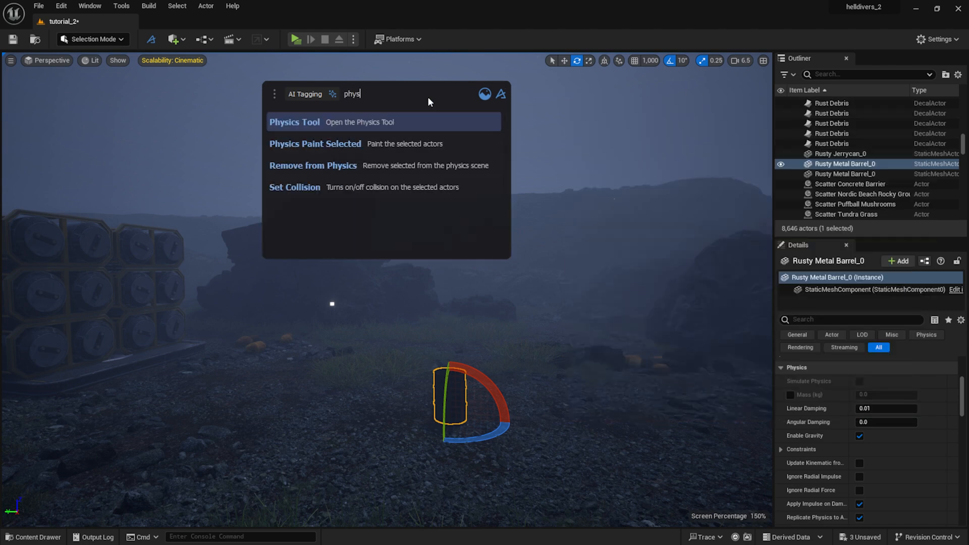
left_click(381, 118)
left_click(699, 68)
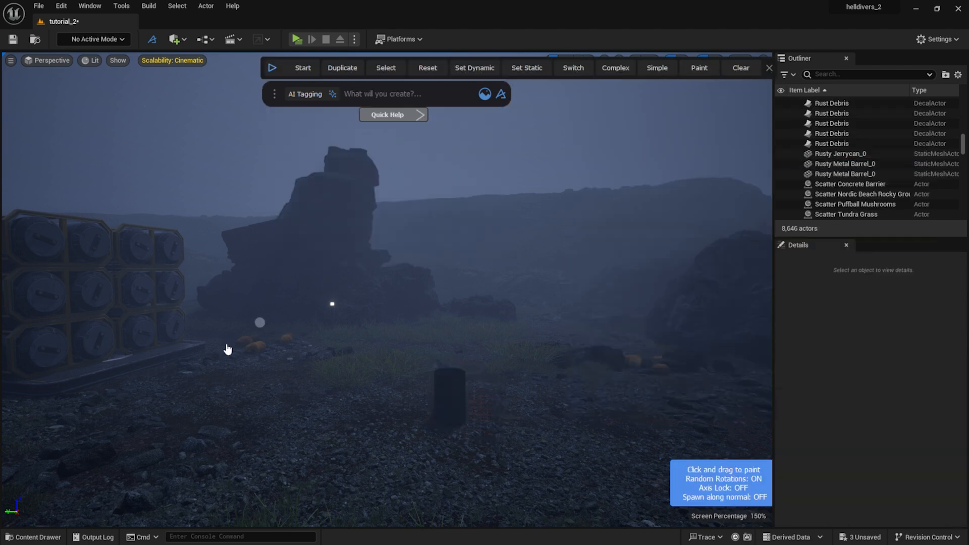
left_click(388, 359)
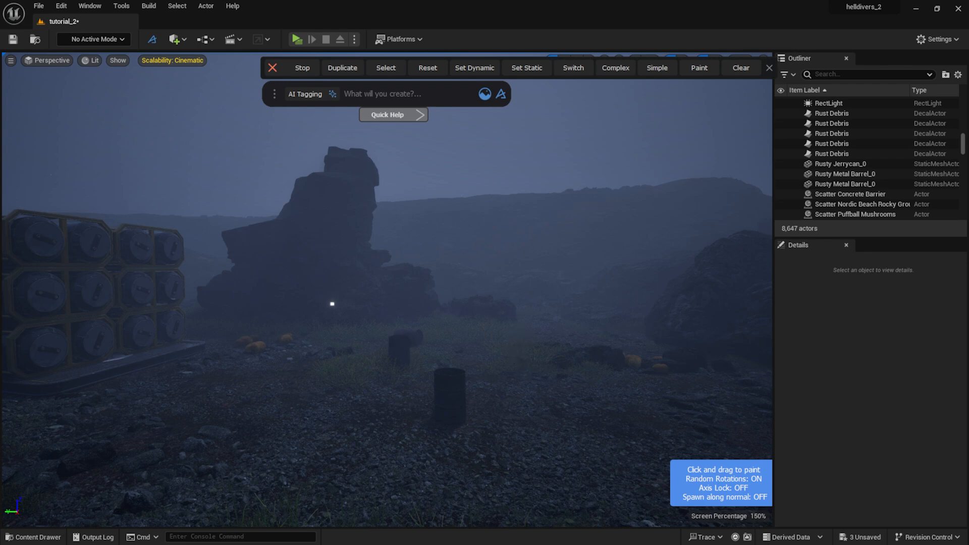
left_click_drag(454, 333, 503, 351)
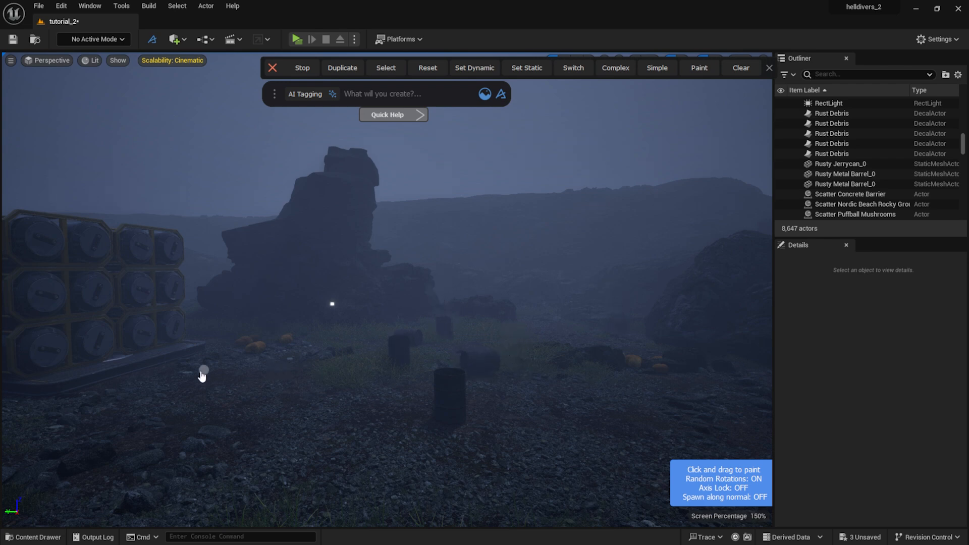
left_click(146, 418)
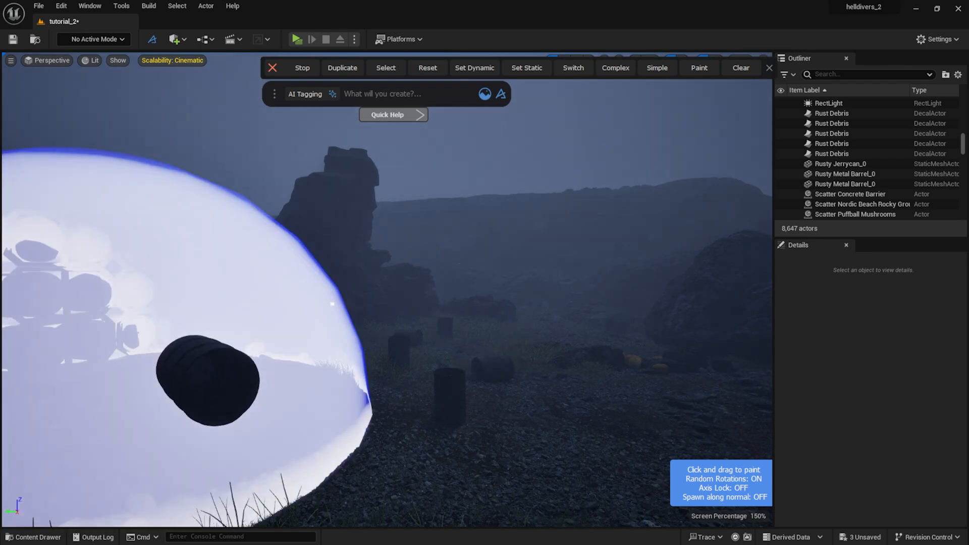
key("Escape")
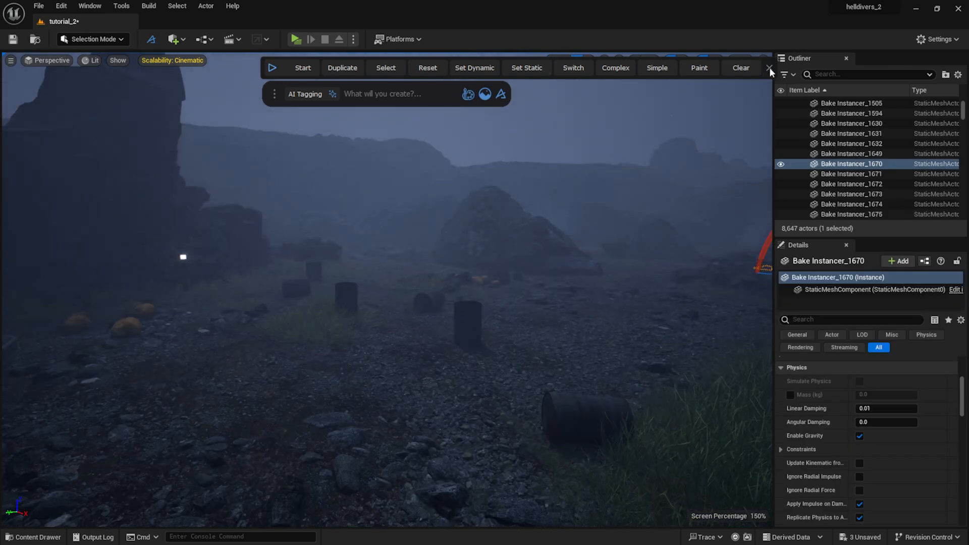
left_click(769, 68)
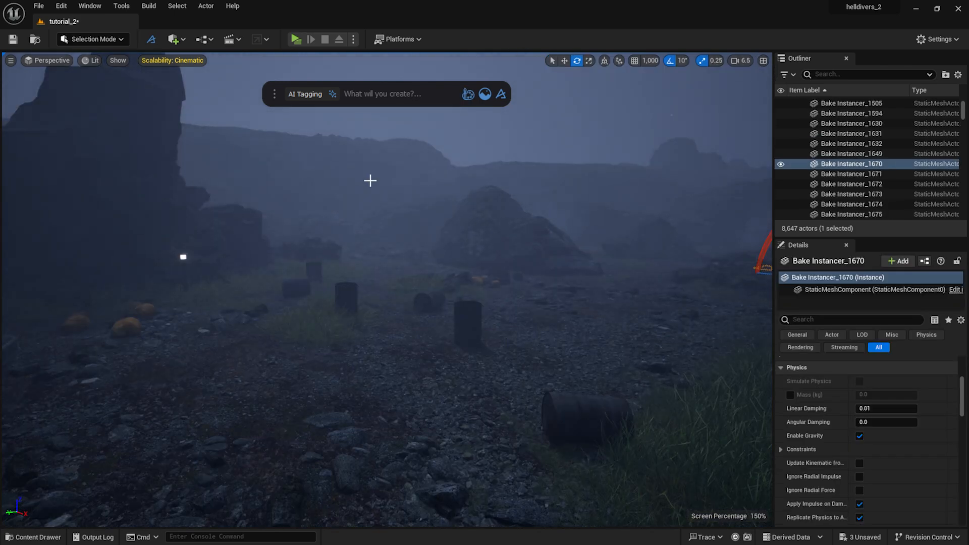
Step: Place a Megascans debris decal and the Small Garbage Pile decal on the stony ground near the scattered barrels
left_click(485, 94)
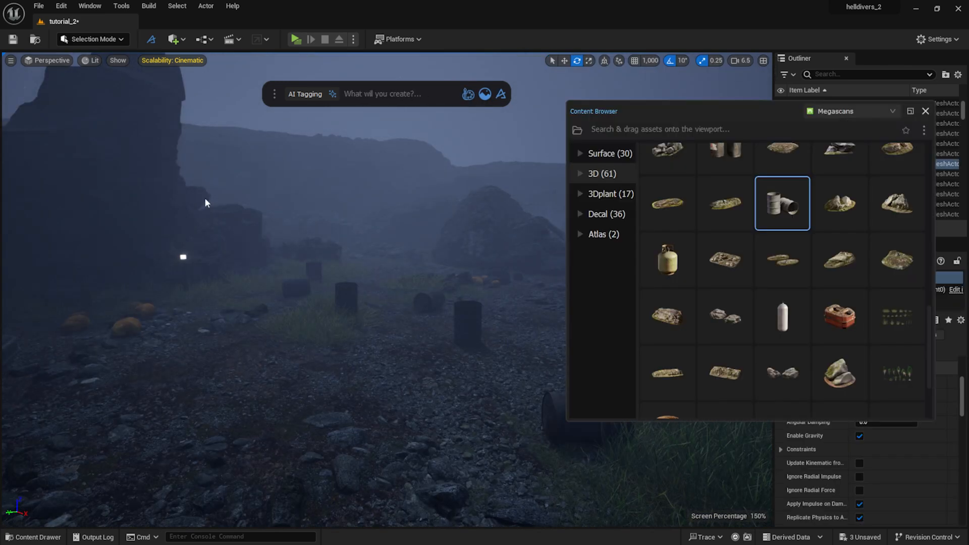
left_click(605, 219)
scroll(843, 279, "up", 1)
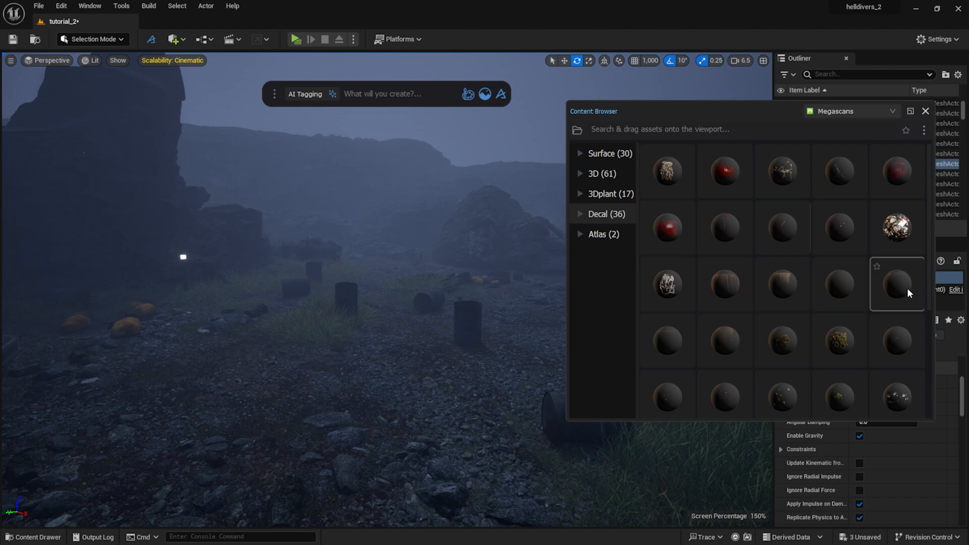
left_click_drag(907, 287, 247, 399)
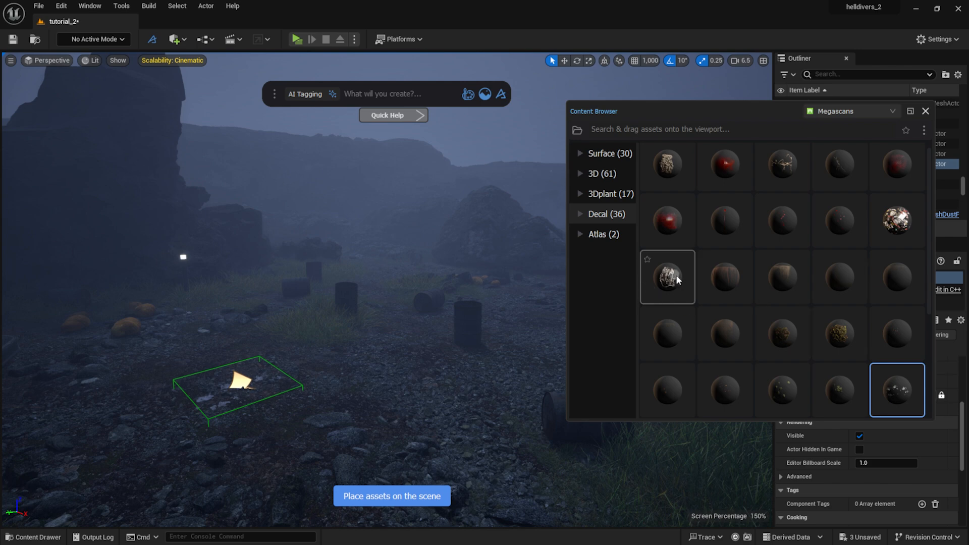
left_click_drag(897, 220, 544, 326)
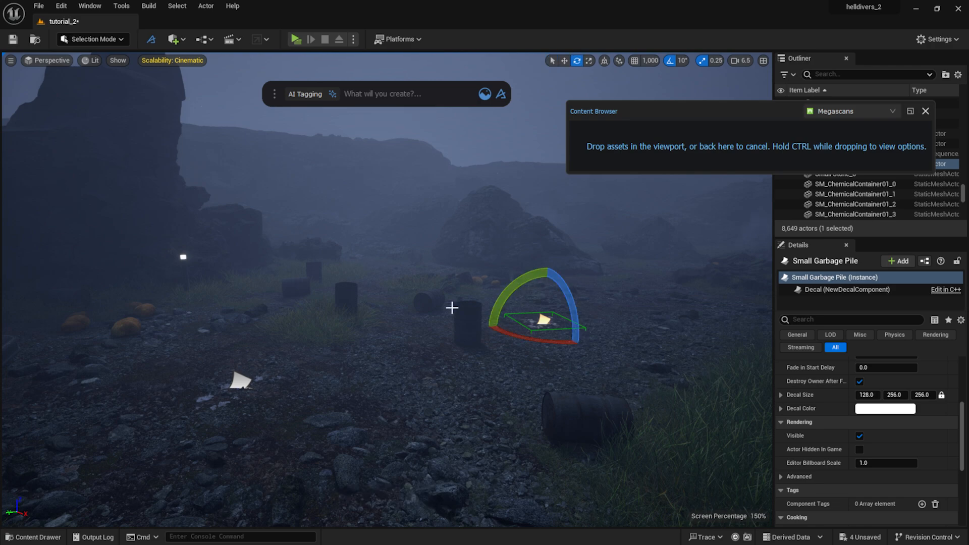
Step: Place a red blood decal and a High Velocity Blood Spatter decal on the ground beside the stacked container rack
key("w")
right_click_drag(452, 307, 2, 217)
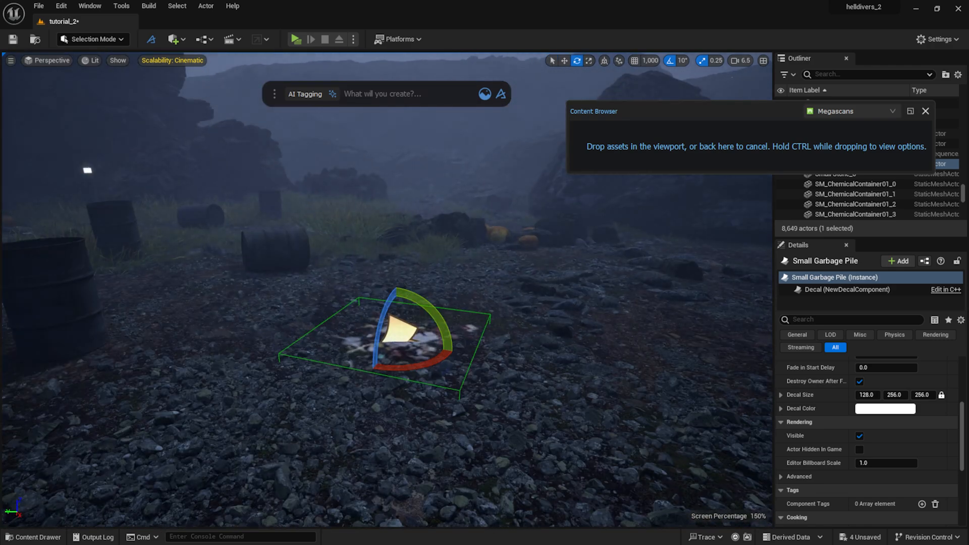
key("w")
right_click_drag(479, 281, 348, 268)
left_click_drag(639, 201, 706, 147)
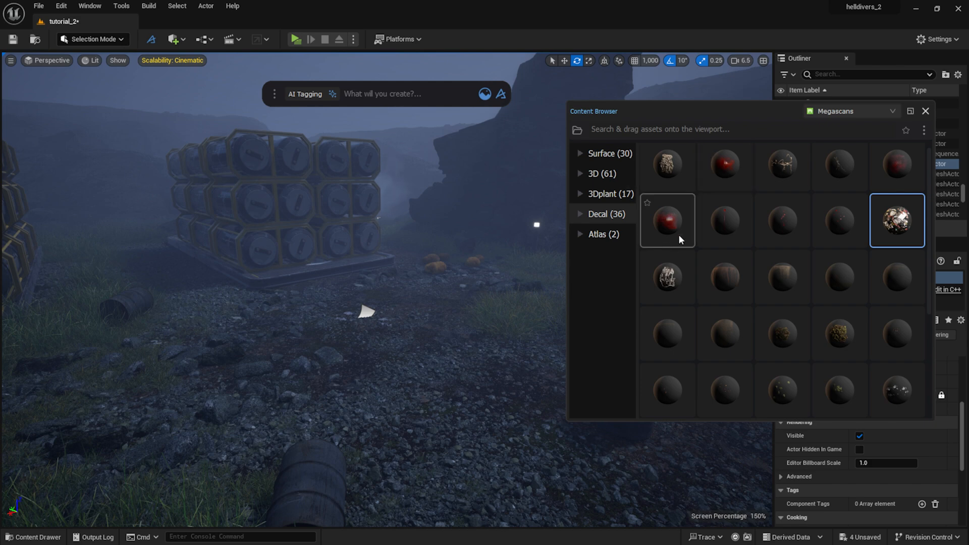
left_click_drag(682, 221, 495, 338)
left_click_drag(470, 279, 445, 398)
right_click_drag(472, 326, 503, 336)
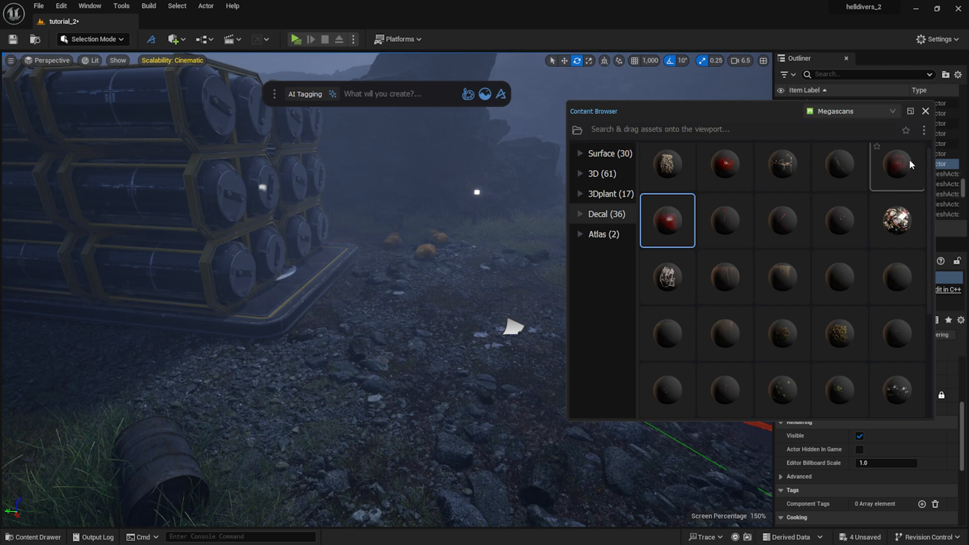
left_click_drag(910, 159, 476, 302)
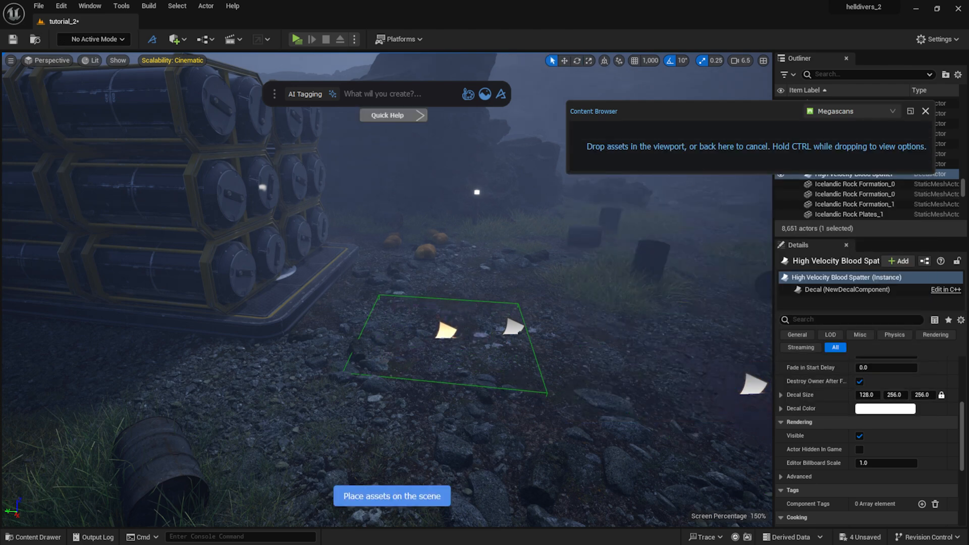
left_click_drag(446, 330, 457, 301)
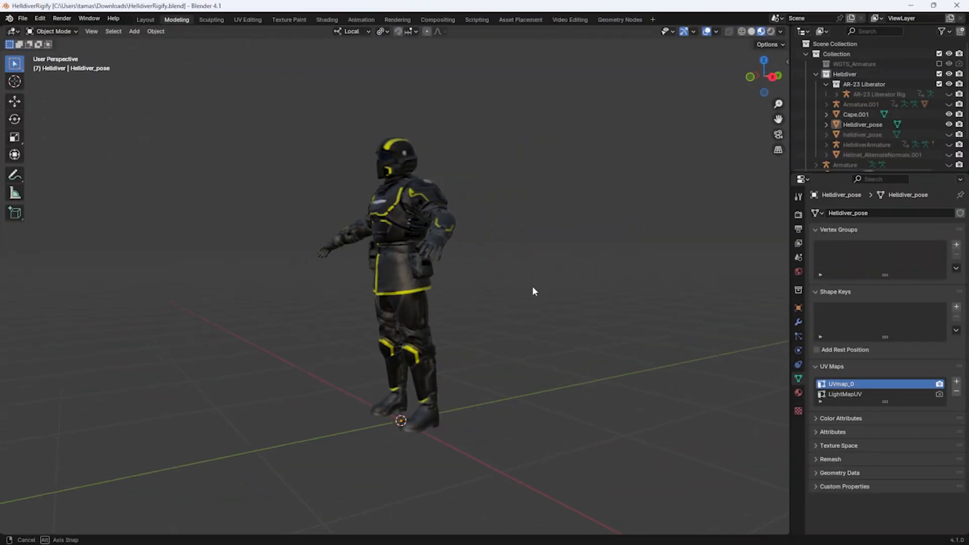
Step: Switch to Blender to inspect the Helldiver model, and read the Helldiver Rigify rig post on Discord
middle_click_drag(532, 286, 410, 292)
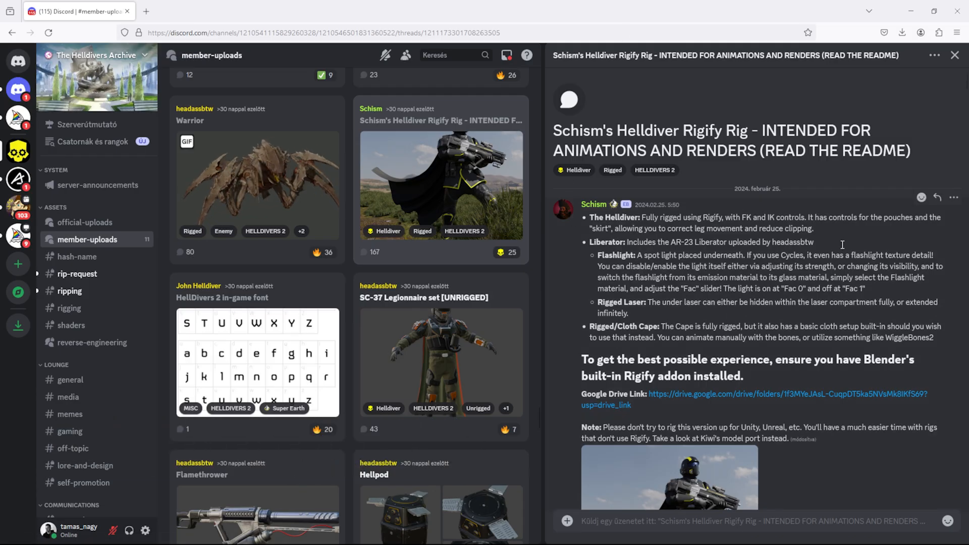
scroll(818, 159, "down", 5)
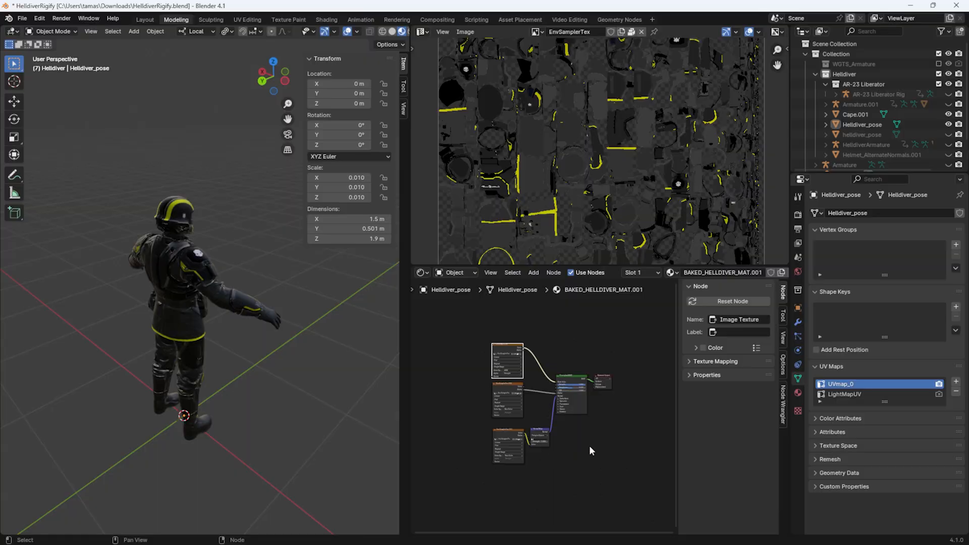
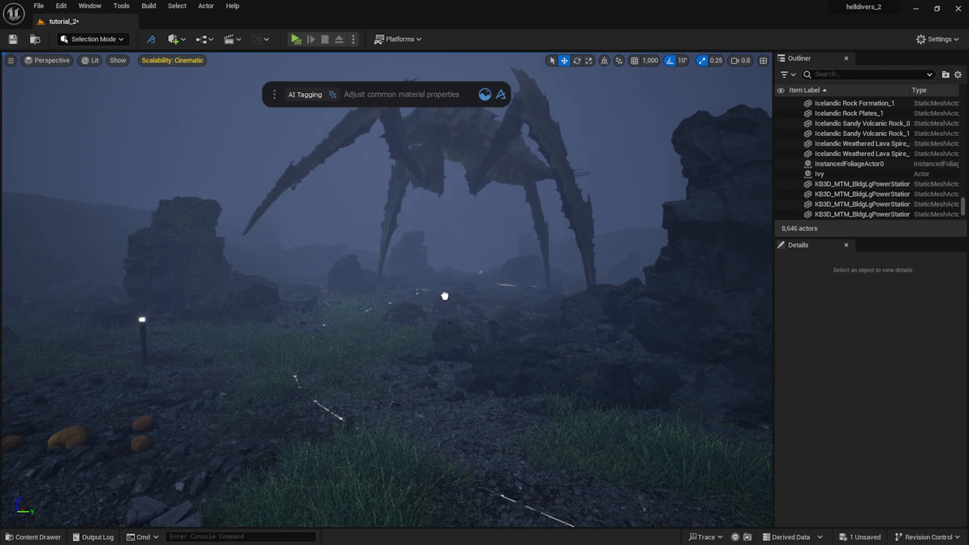
Step: Place the animated bile titan skeletal mesh in the foggy level, rotate it about -80° around Z and reposition it near the rocks
left_click(425, 303)
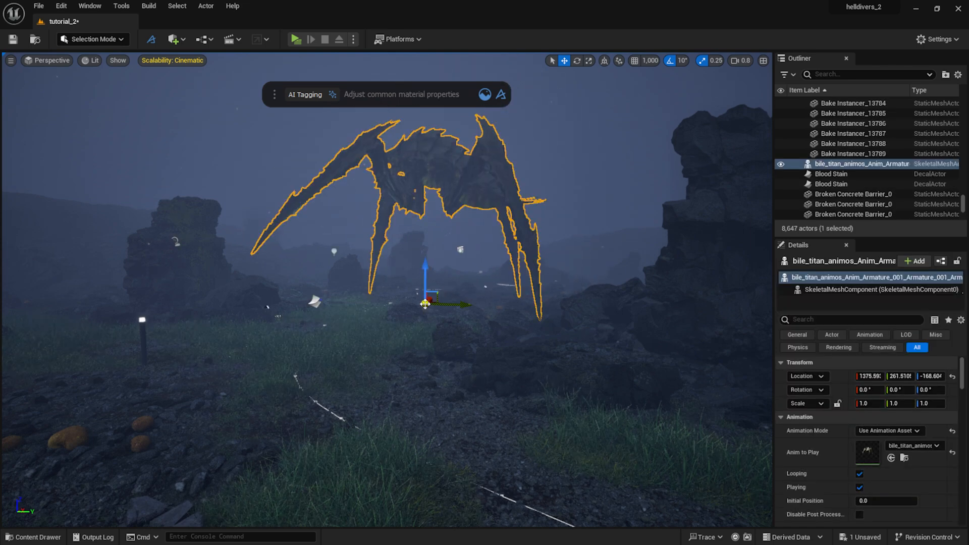
key("e")
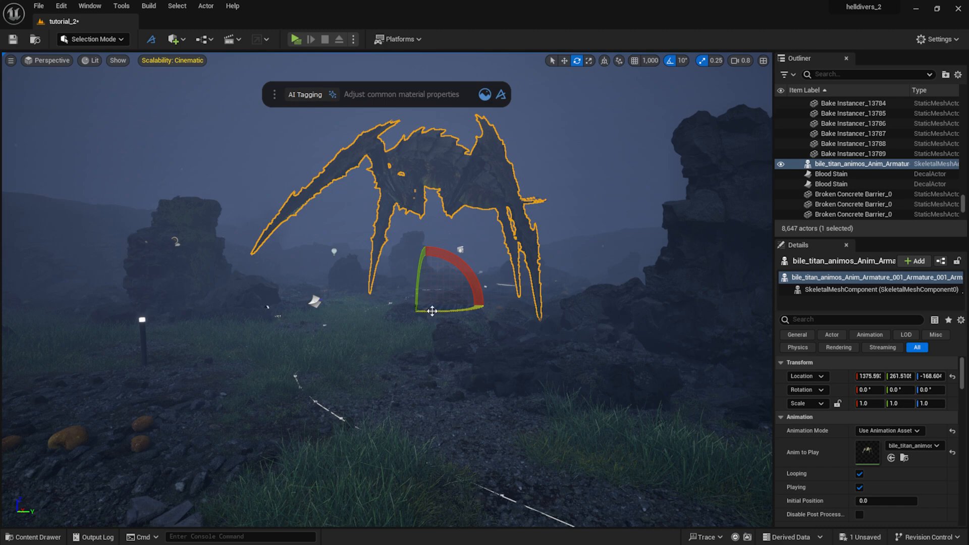
mouse_move(430, 310)
left_mouse_down()
mouse_move(359, 308)
mouse_move(445, 303)
mouse_move(436, 303)
left_mouse_up()
key("w")
right_click_drag(433, 305, 431, 284)
key("d")
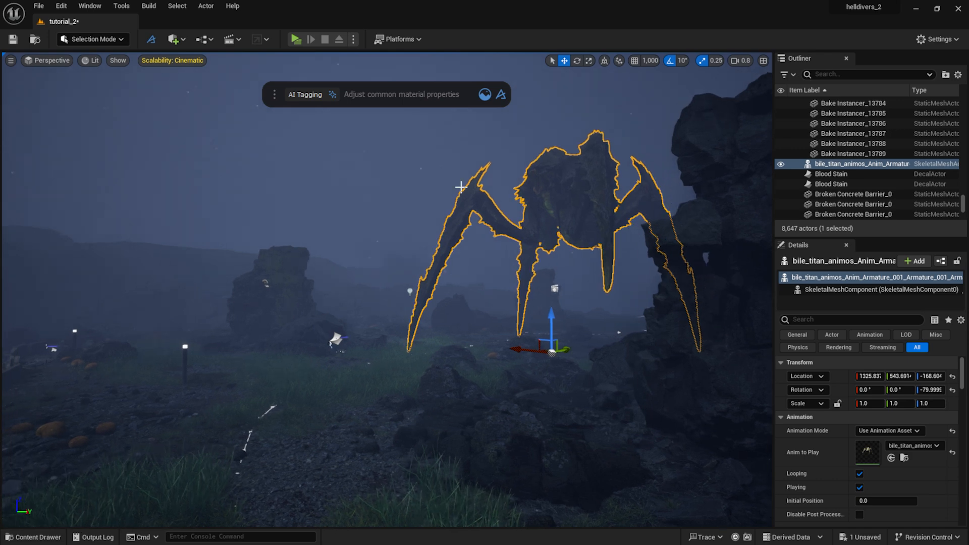
left_click(388, 156)
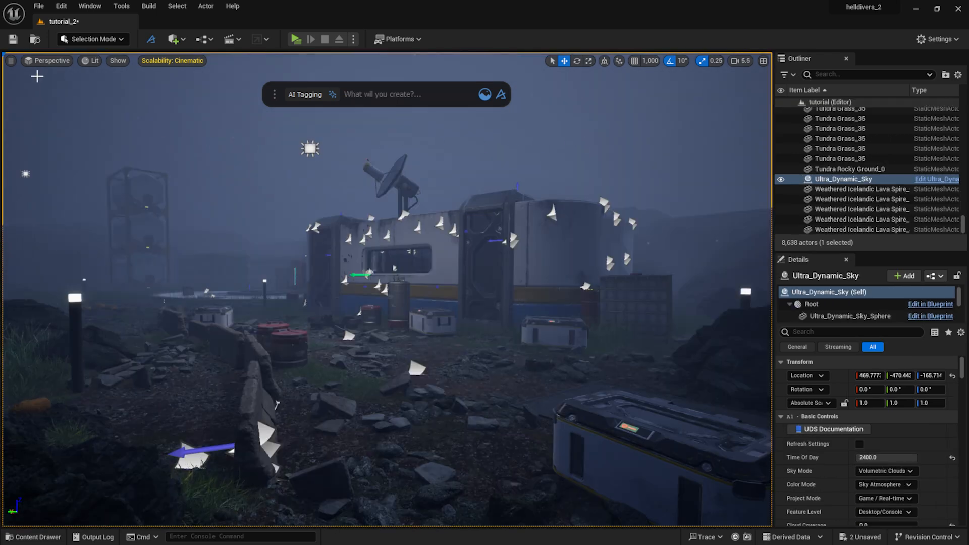
Step: Add a Post Process Volume near the base building and enable Infinite Extent (Unbound) for it
left_click(175, 39)
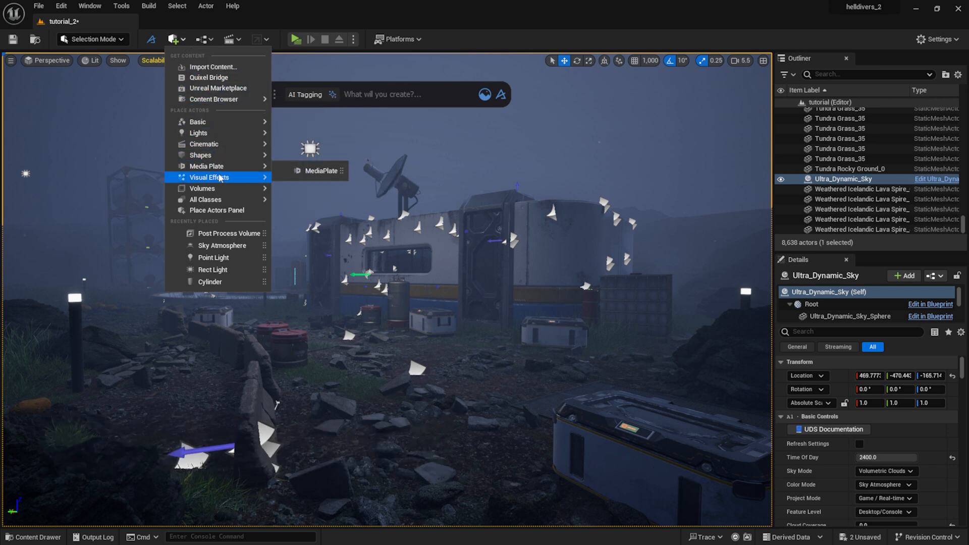
mouse_move(220, 178)
left_click(326, 182)
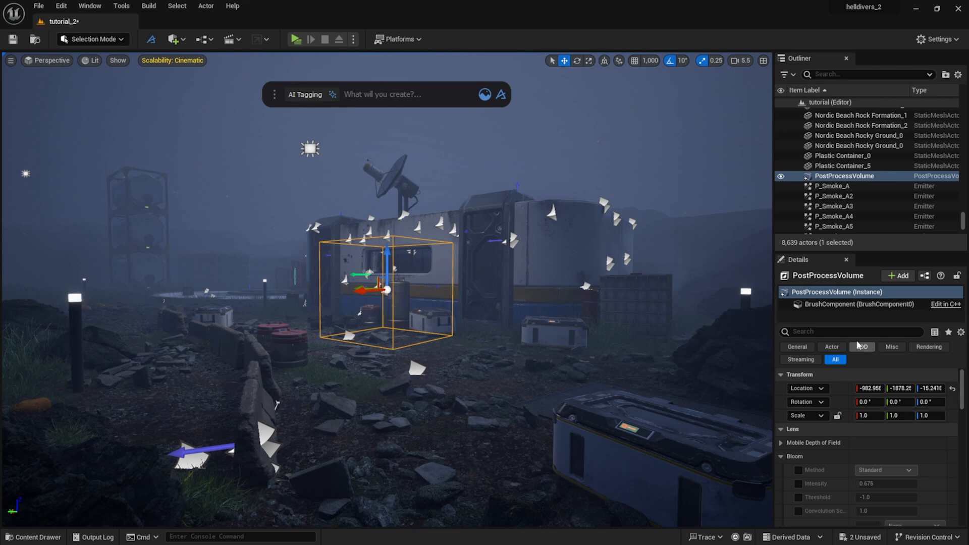
left_click(856, 333)
type("unbound")
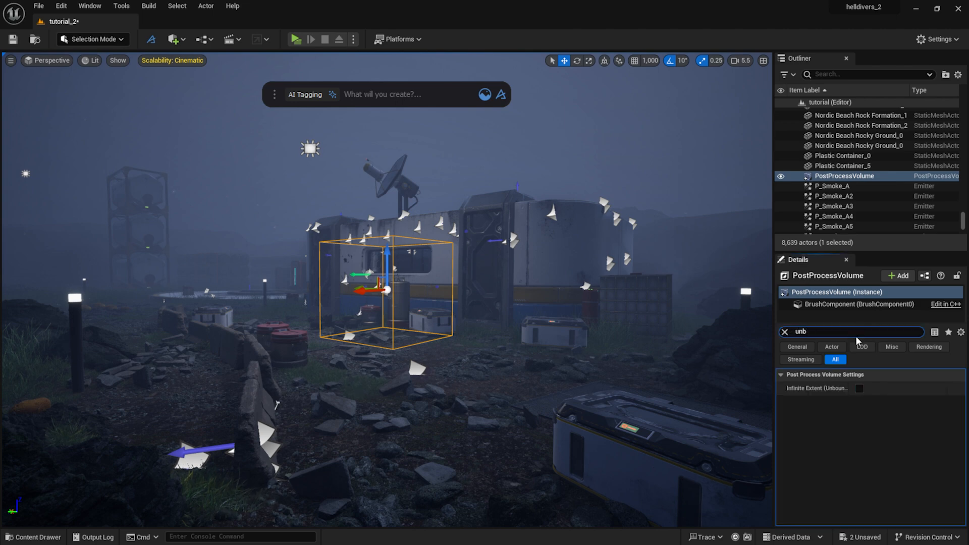
left_click(859, 388)
left_click(785, 332)
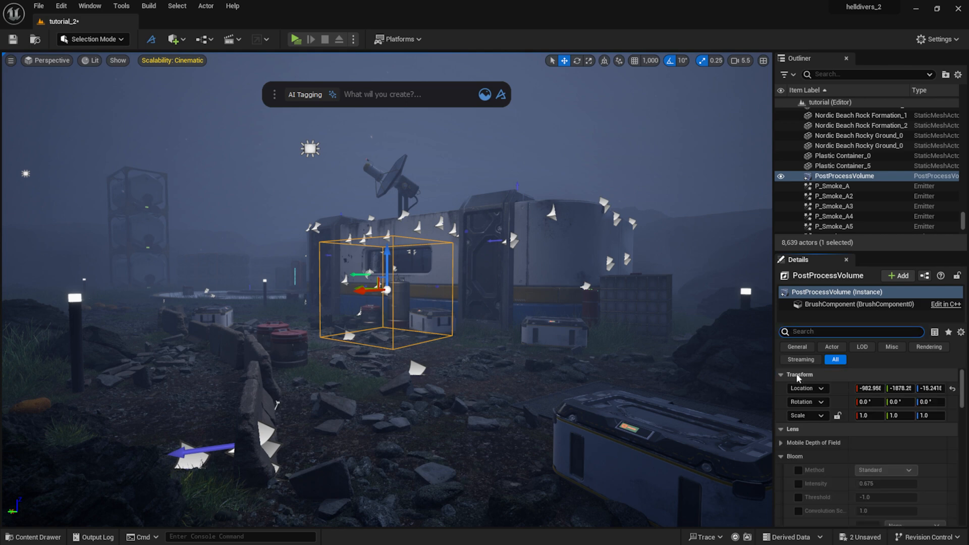
Step: Enable the volume's Bloom Method override with Standard and set Bloom Intensity to 1.123
left_click_drag(878, 255, 878, 151)
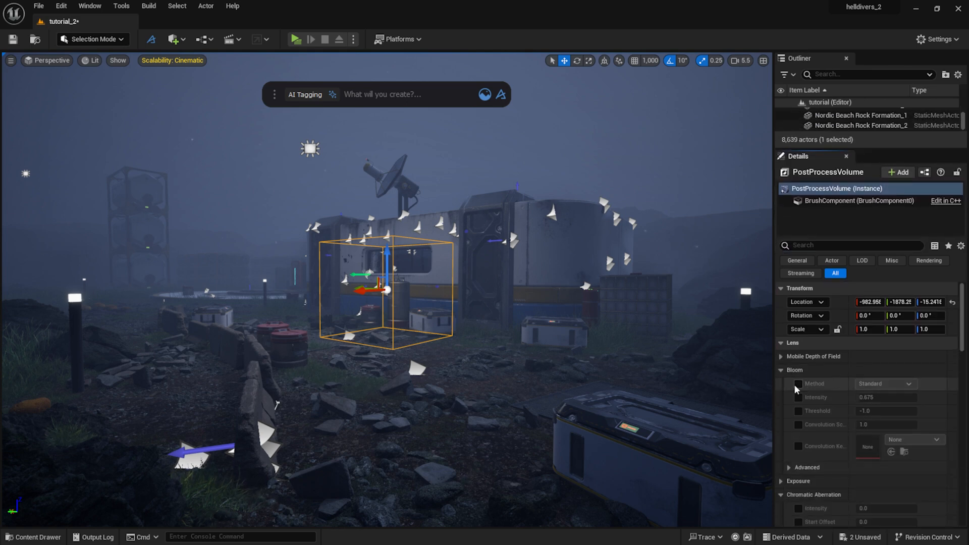
left_click(798, 385)
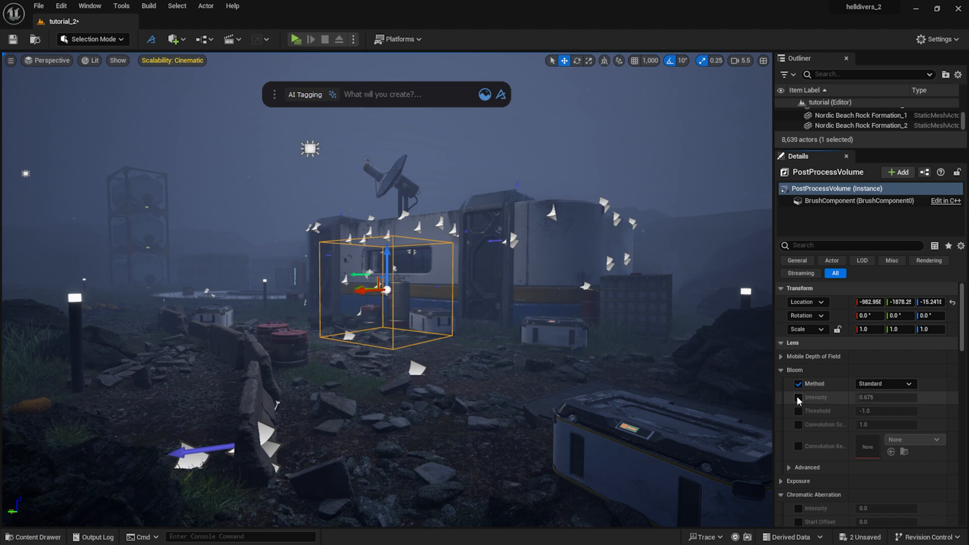
left_click(798, 399)
mouse_move(878, 399)
left_mouse_down()
mouse_move(891, 400)
mouse_move(882, 399)
left_mouse_up()
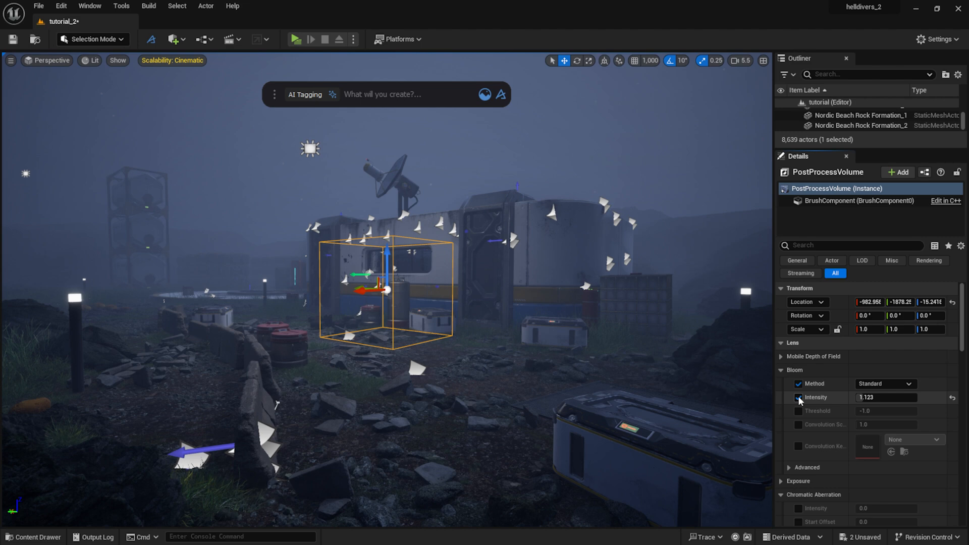
Step: Enable the Chromatic Aberration Intensity override in the Post Process Volume and set it to 0.28
scroll(793, 407, "down", 3)
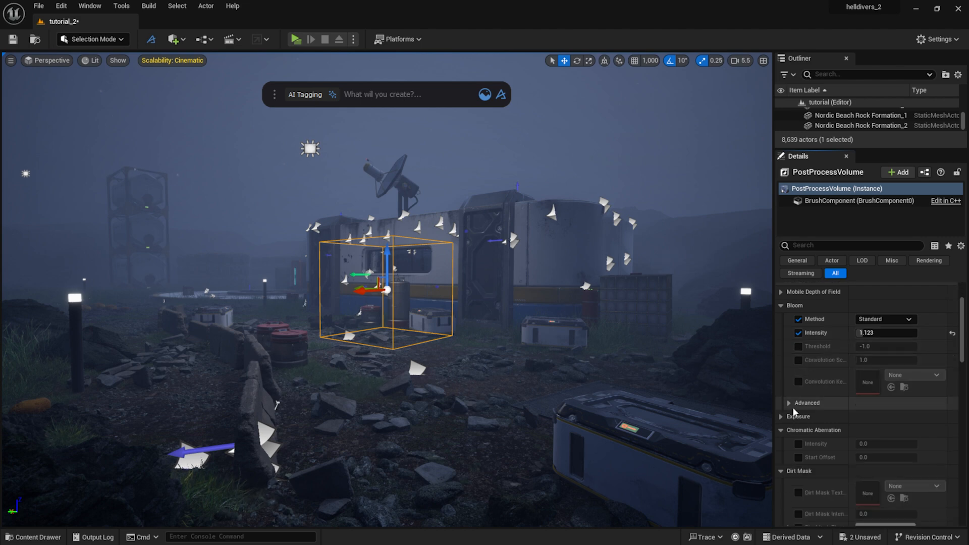
scroll(793, 407, "down", 1)
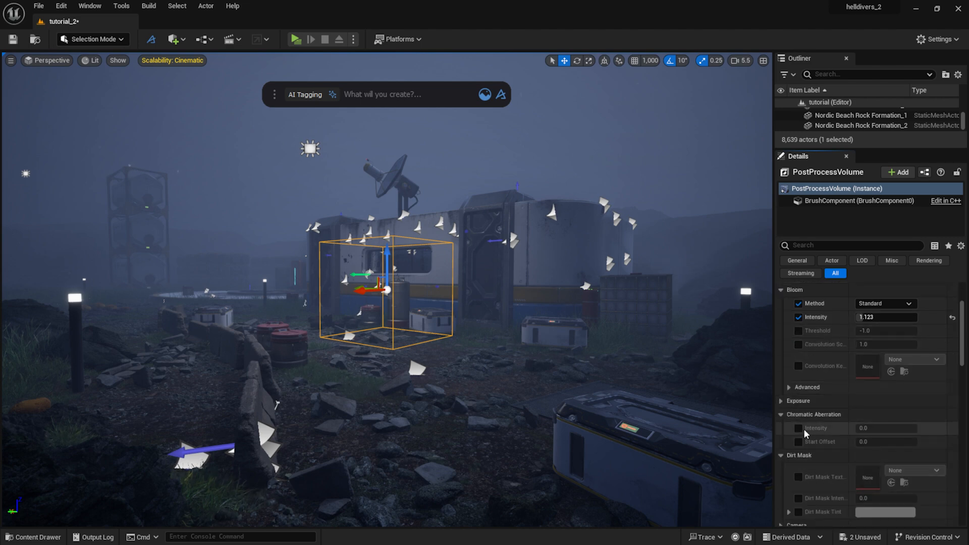
left_click(798, 428)
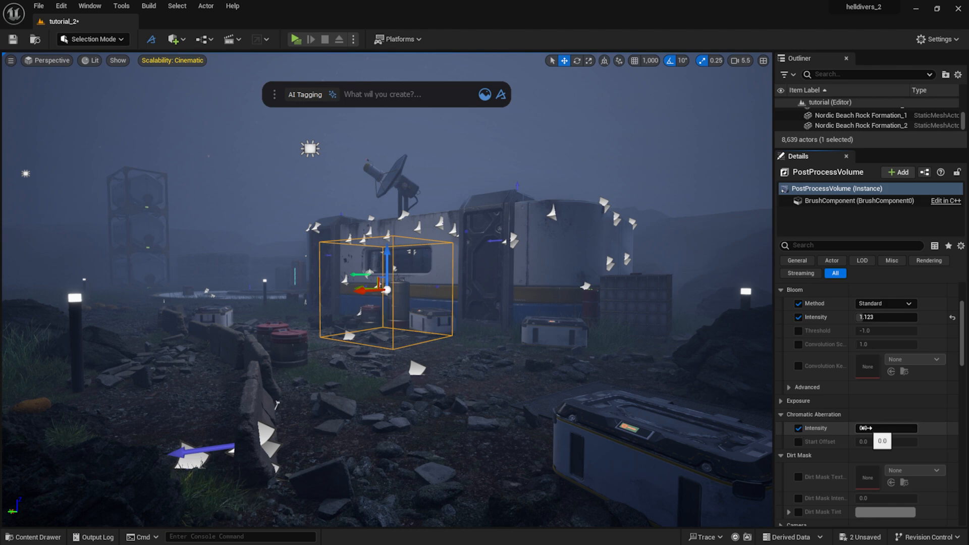
left_click_drag(867, 428, 872, 428)
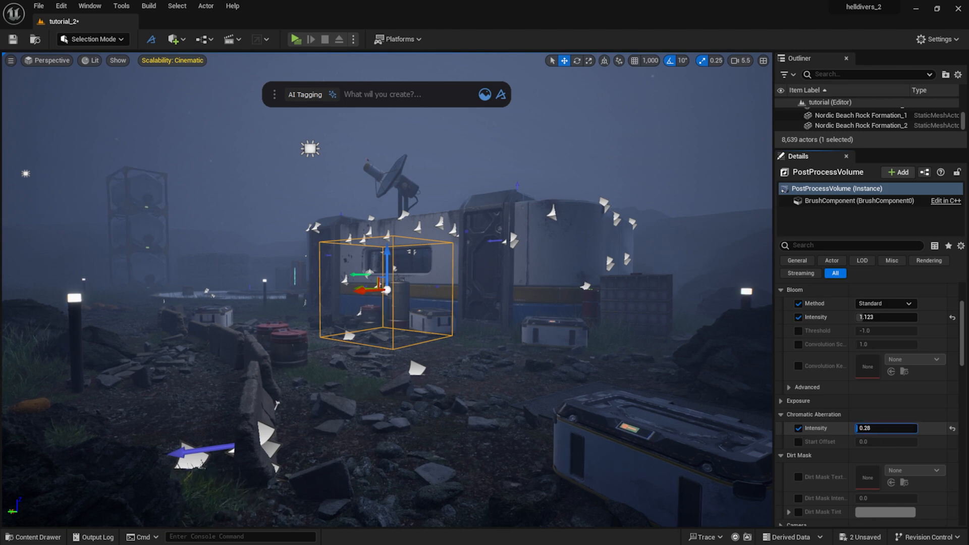
Step: Enable the Lens Flares Intensity and BokehSize overrides, setting Intensity to 1.256 and BokehSize to 6.328
scroll(817, 412, "down", 5)
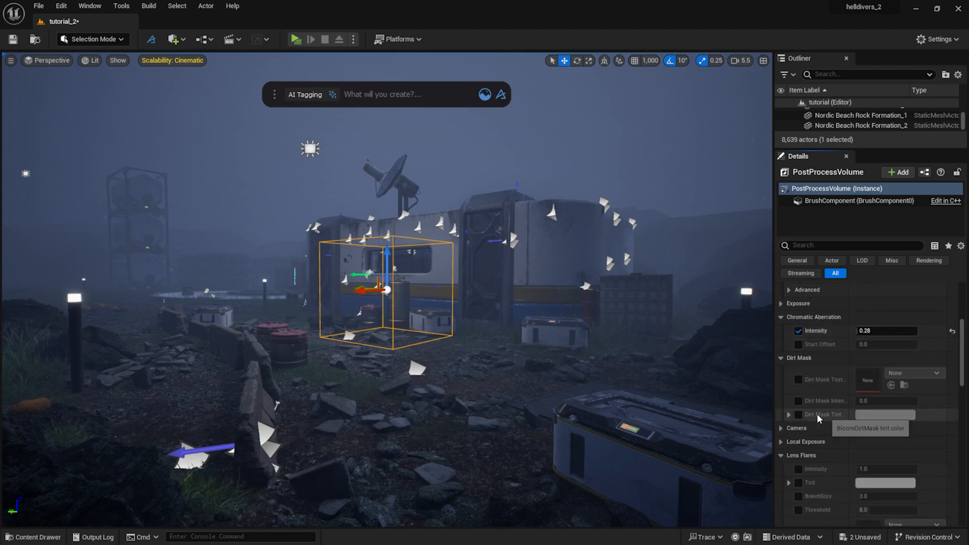
scroll(817, 415, "down", 3)
left_click(798, 404)
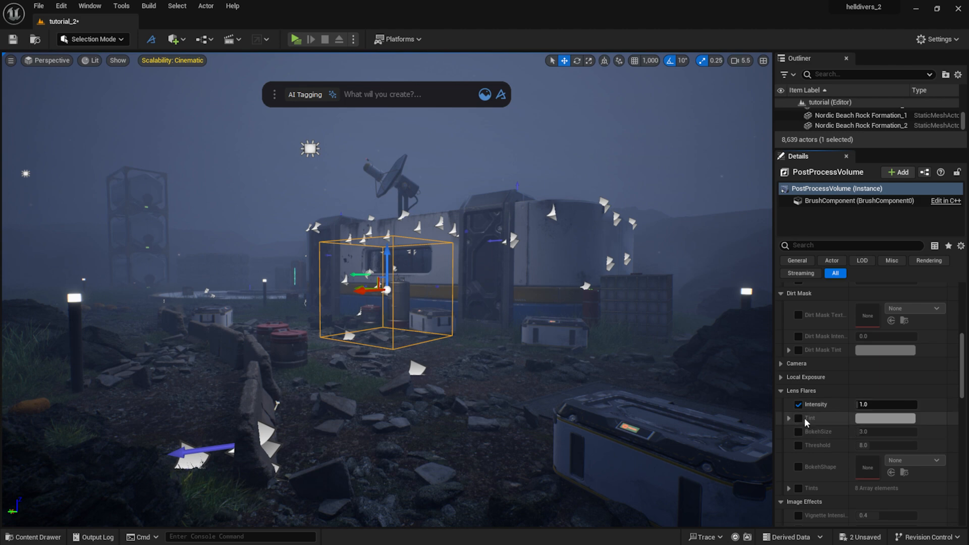
right_click_drag(586, 339, 537, 343)
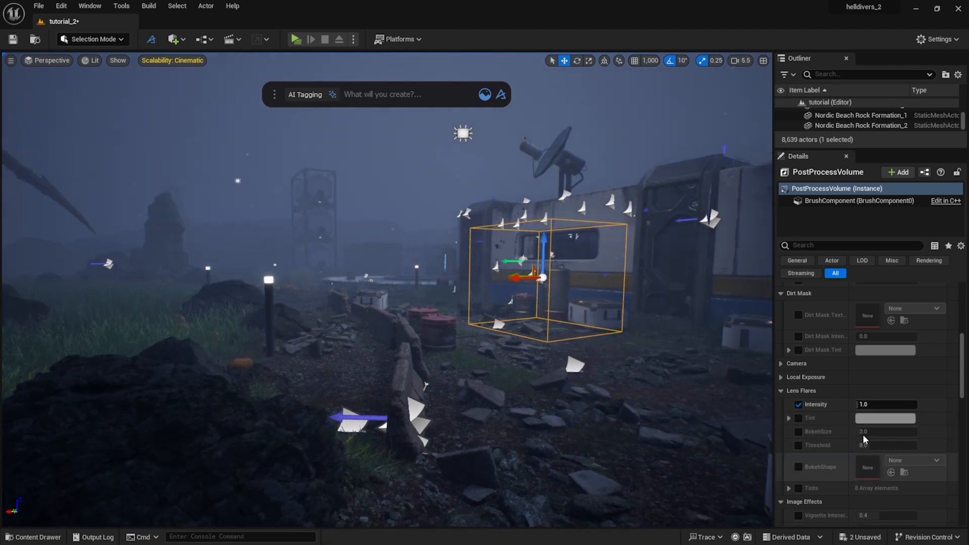
left_click(799, 432)
left_click_drag(864, 432, 891, 432)
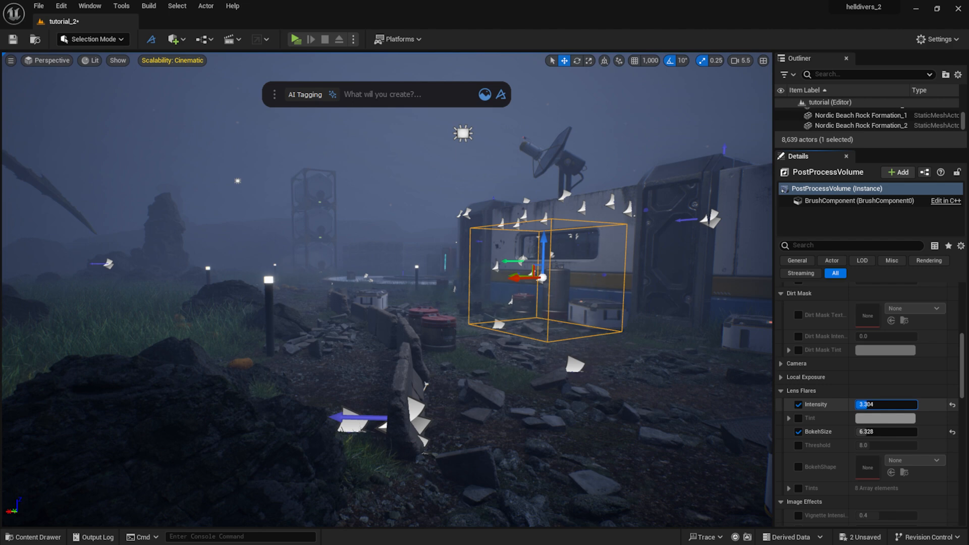
mouse_move(573, 309)
right_mouse_down()
mouse_move(606, 309)
mouse_move(573, 308)
right_mouse_up()
key("Return")
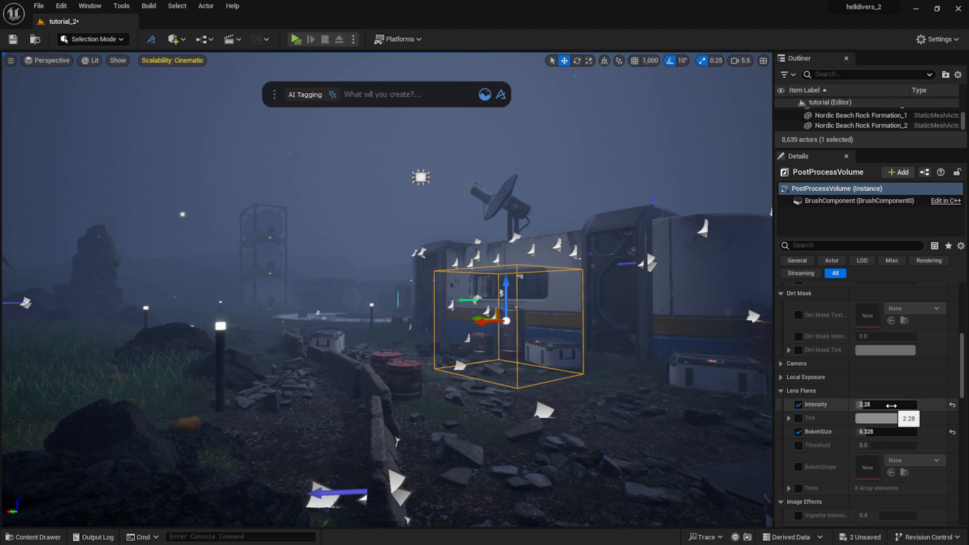
left_click_drag(892, 405, 882, 405)
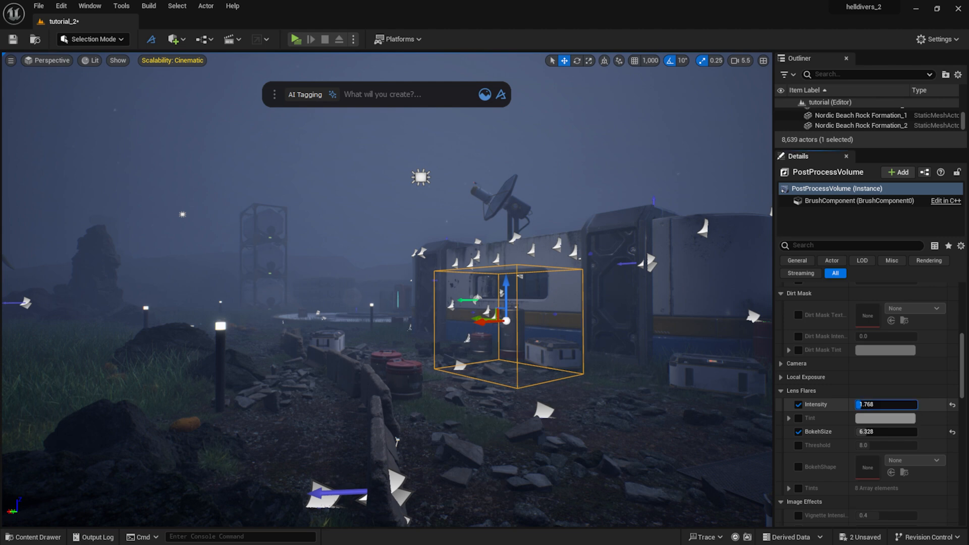
right_click_drag(447, 329, 482, 340)
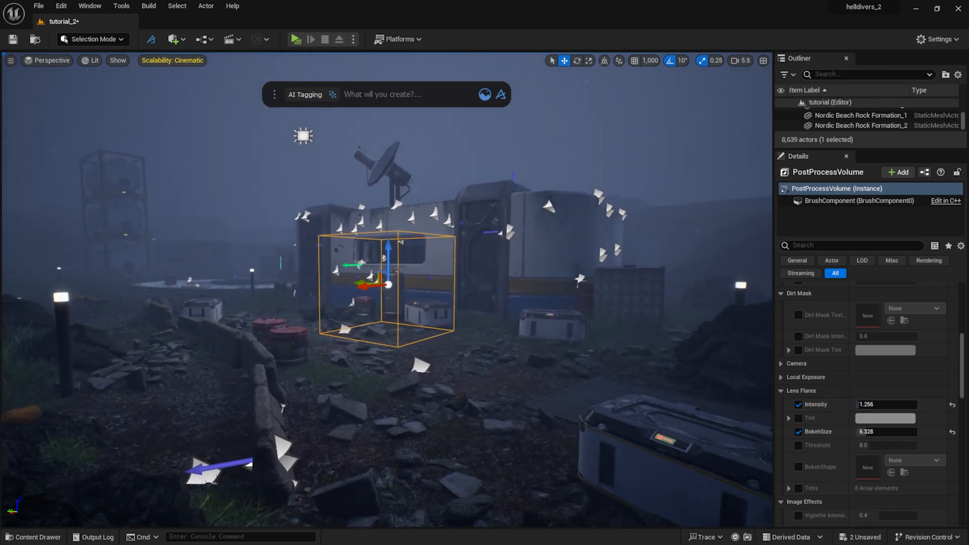
Step: Enable the Vignette Intensity override in the Post Process Volume and set it to 0.368
scroll(858, 429, "down", 3)
left_click(798, 451)
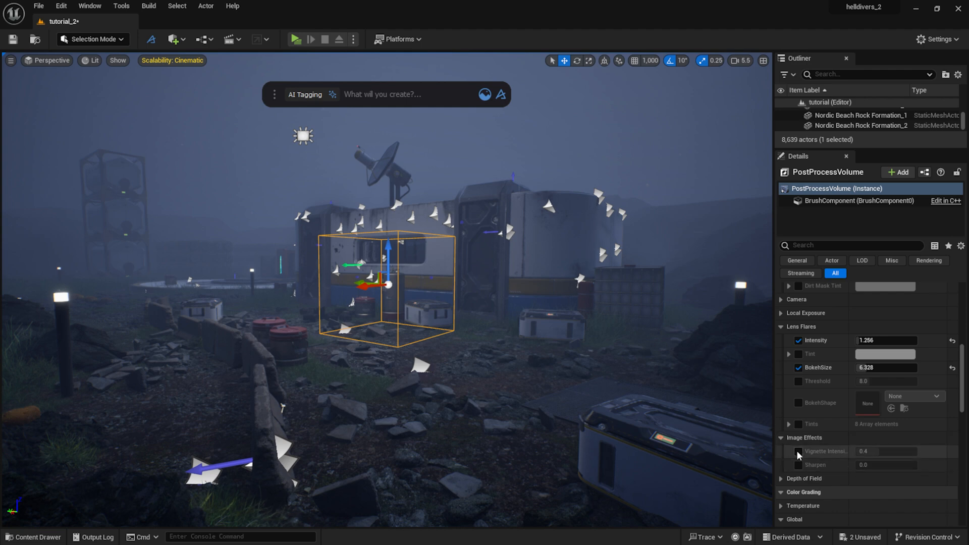
left_click_drag(869, 451, 864, 451)
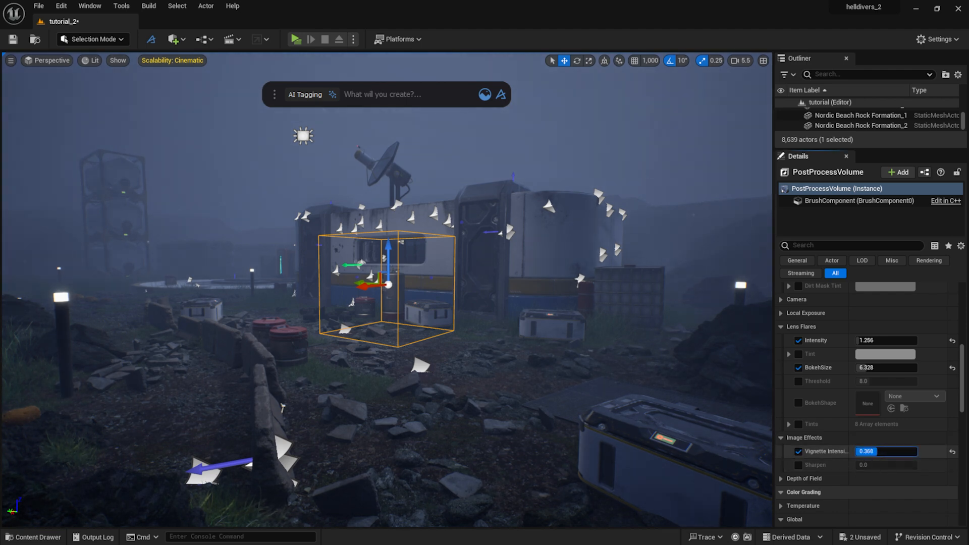
Step: Enable the global Contrast override under Color Grading and raise its master value to 1.14
scroll(838, 404, "down", 7)
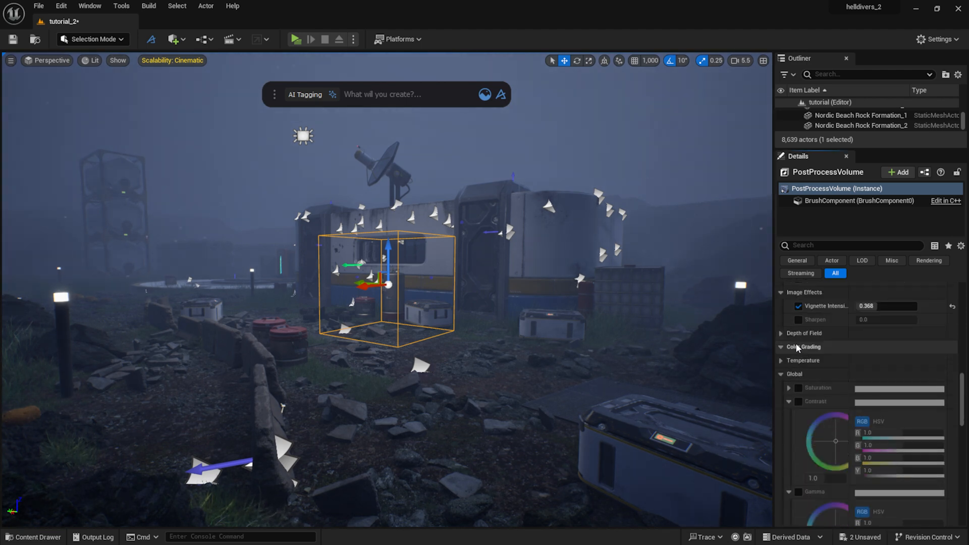
left_click(781, 374)
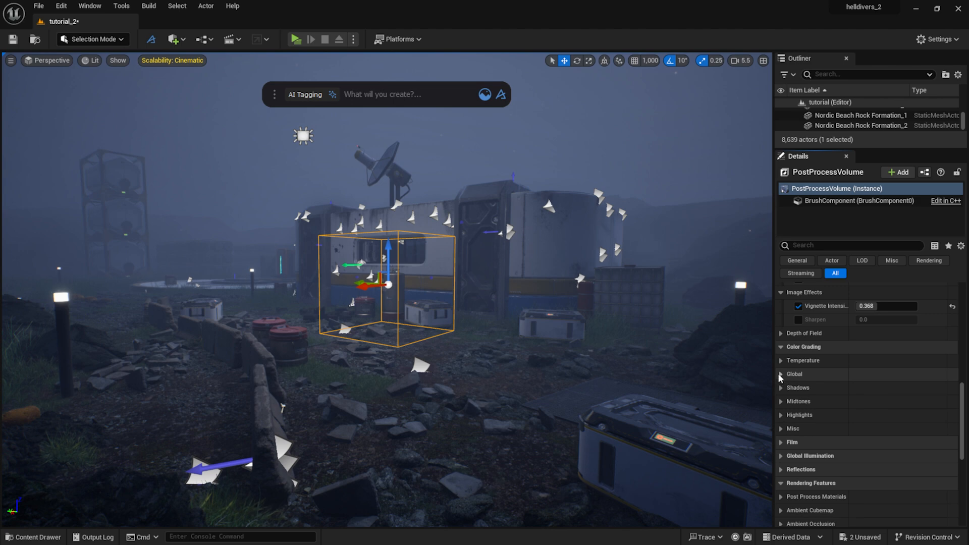
left_click(780, 374)
scroll(808, 379, "down", 3)
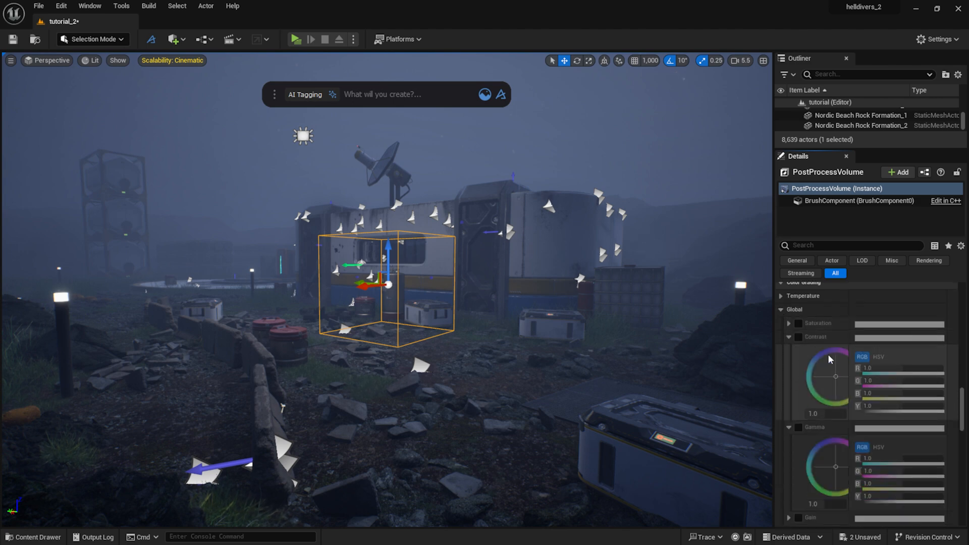
left_click(799, 337)
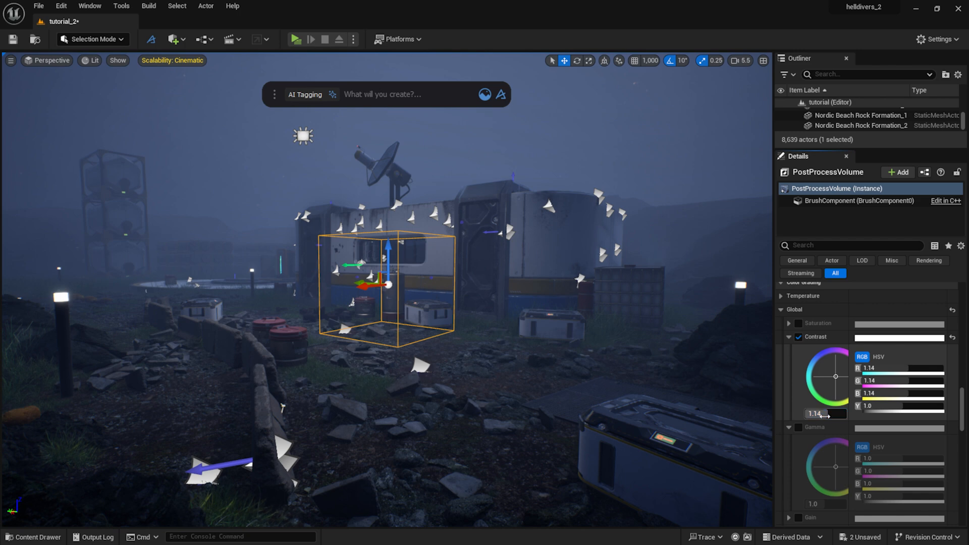
Step: Enable the global Gamma override and tint it slightly blue, with R at 0.978356, G at 0.984075 and B at 1.0
scroll(800, 432, "down", 2)
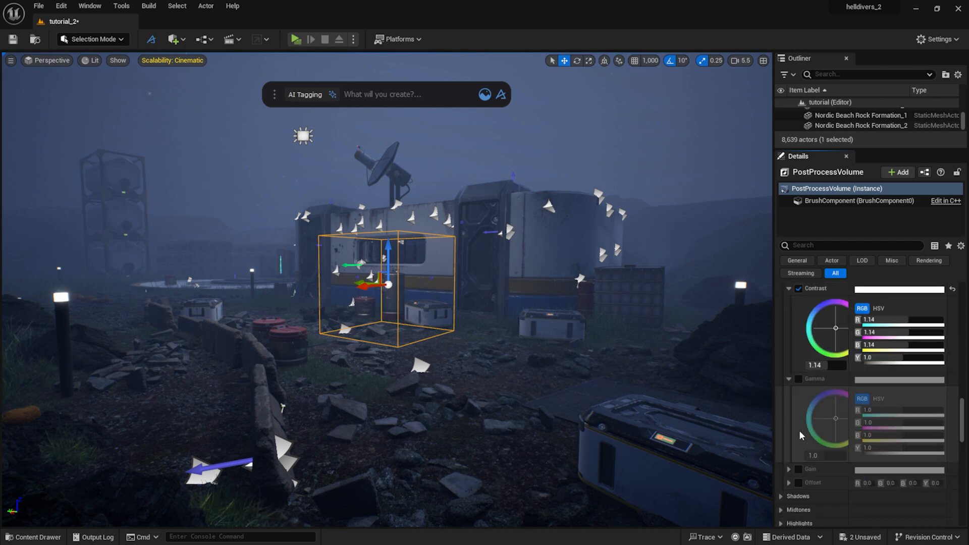
left_click(798, 469)
left_click(799, 469)
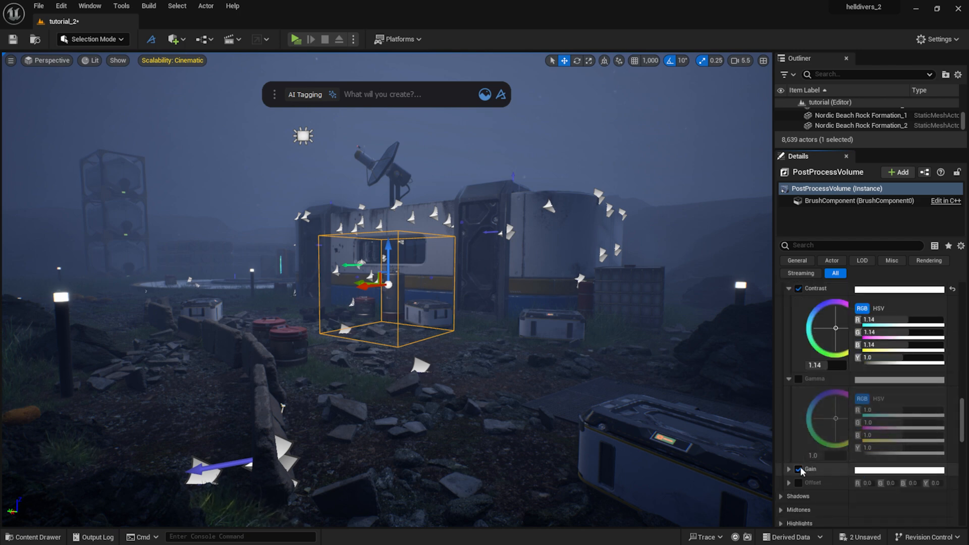
left_click(798, 379)
mouse_move(823, 456)
left_mouse_down()
mouse_move(813, 456)
mouse_move(825, 456)
left_mouse_up()
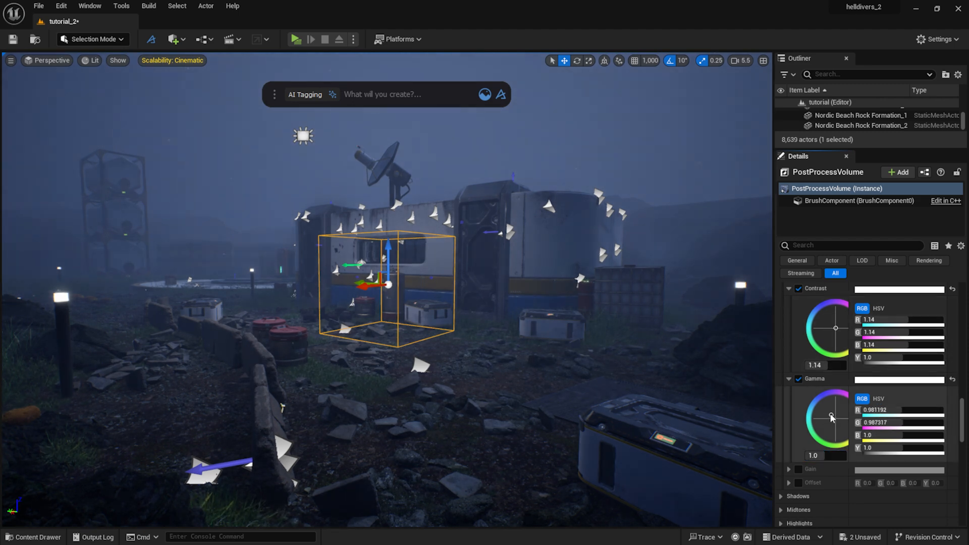
left_click_drag(829, 413, 831, 413)
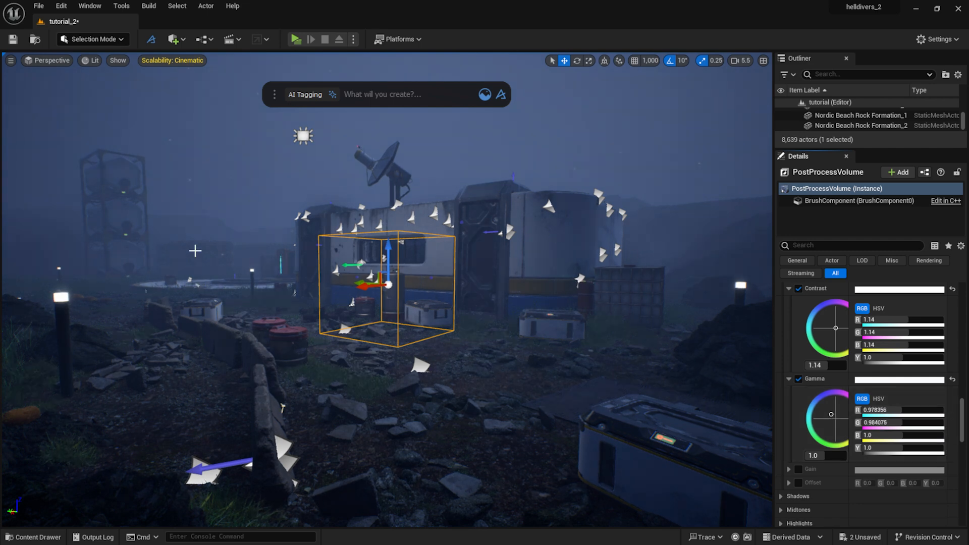
Step: Enable the Film Grain Intensity override under Rendering Features and set it to 0.152
scroll(809, 320, "down", 3)
scroll(809, 320, "down", 4)
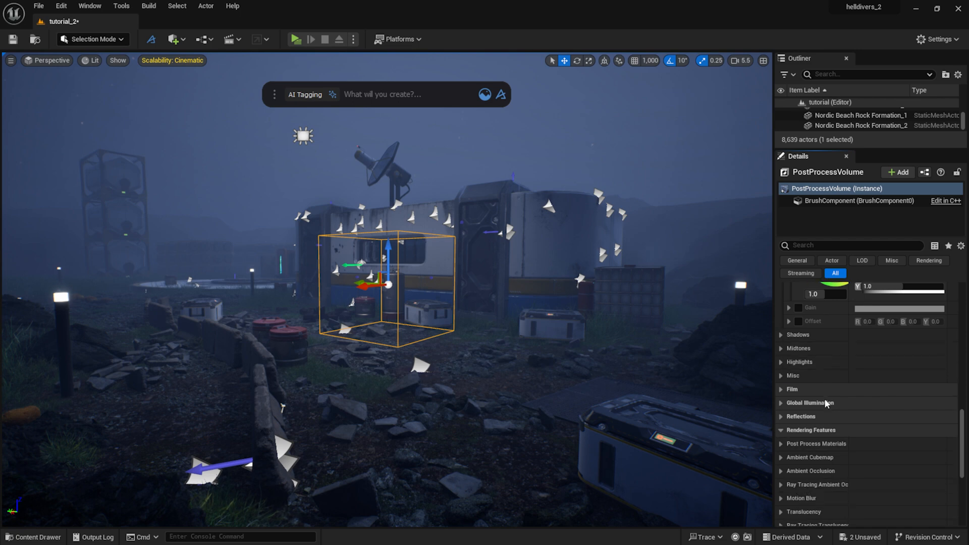
left_click(781, 426)
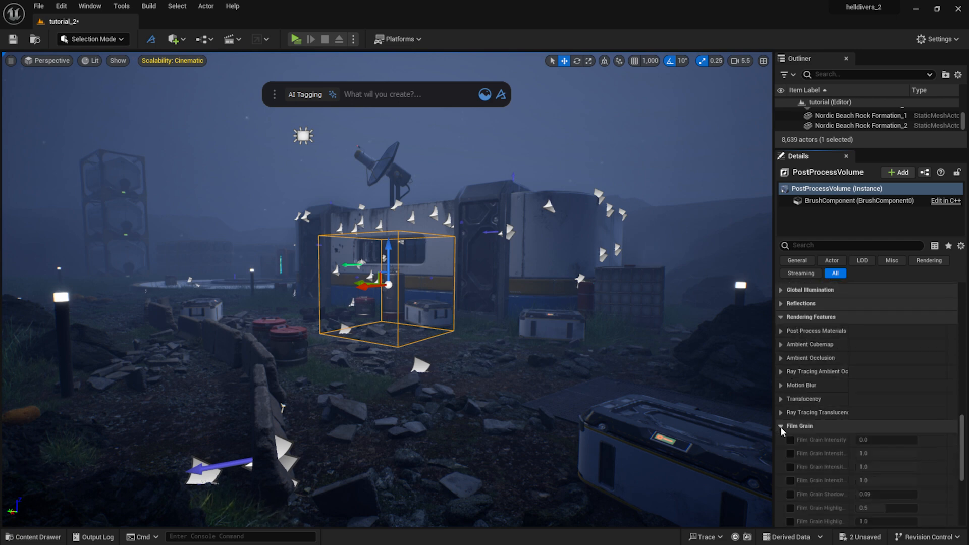
scroll(785, 414, "down", 1)
left_click(790, 407)
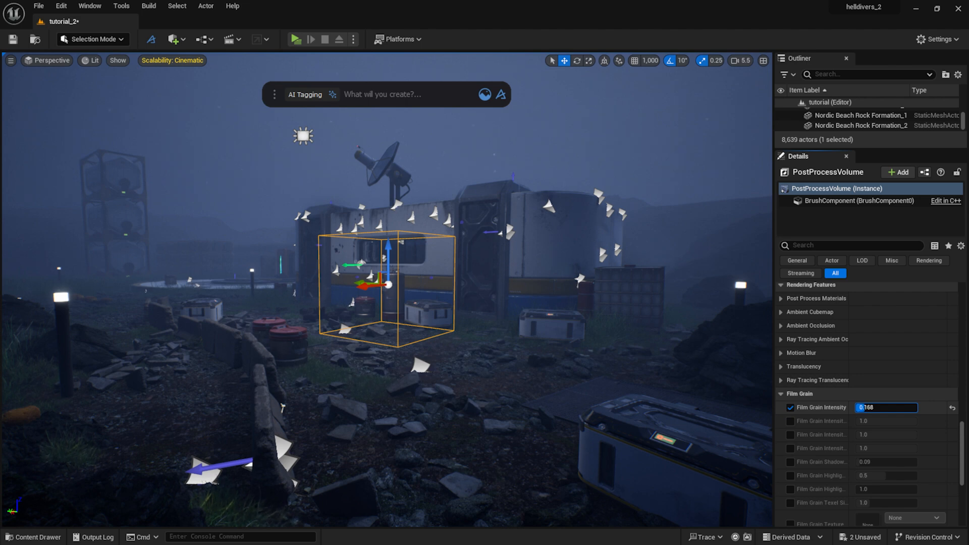
scroll(807, 351, "down", 4)
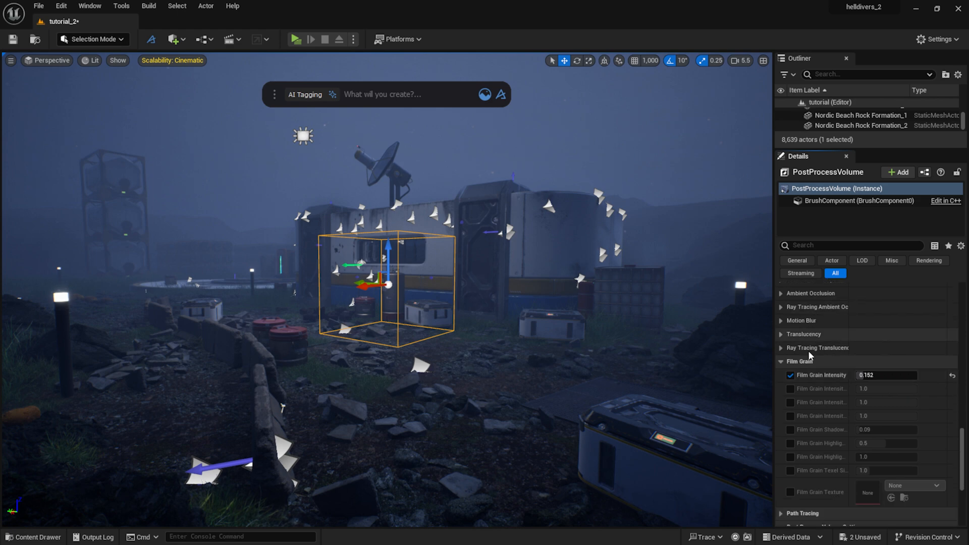
scroll(823, 384, "down", 2)
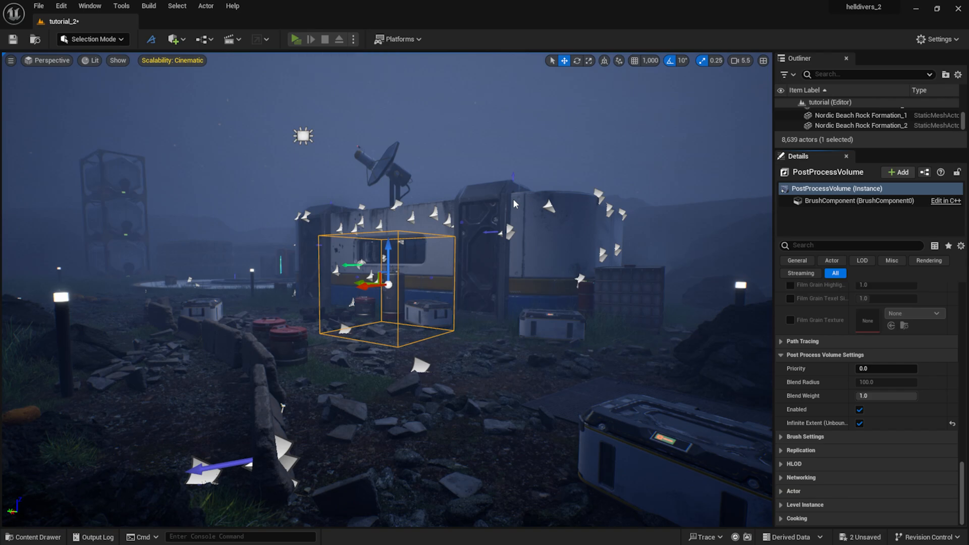
Step: Play the level in a standalone preview and run the character around the base, creature and landing pad to check the graded look
key("w")
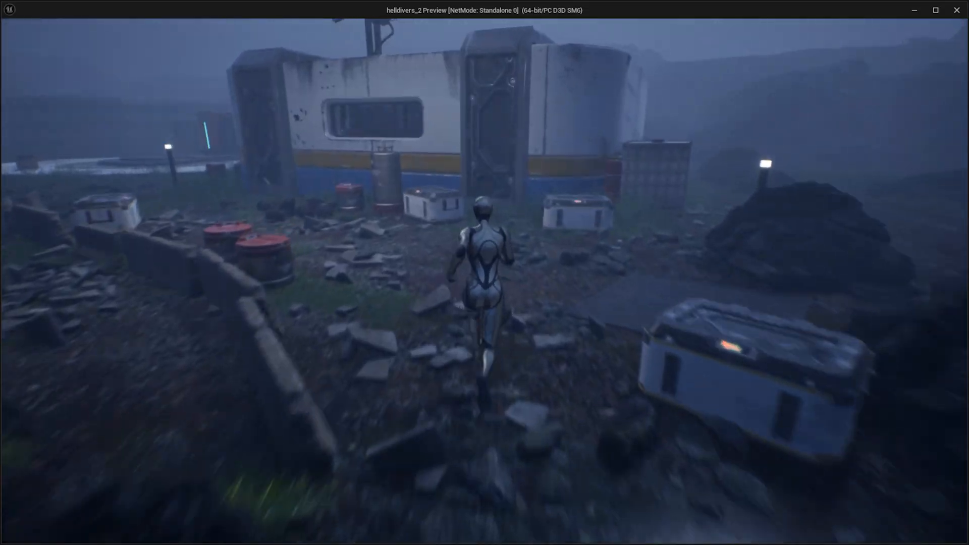
key("w")
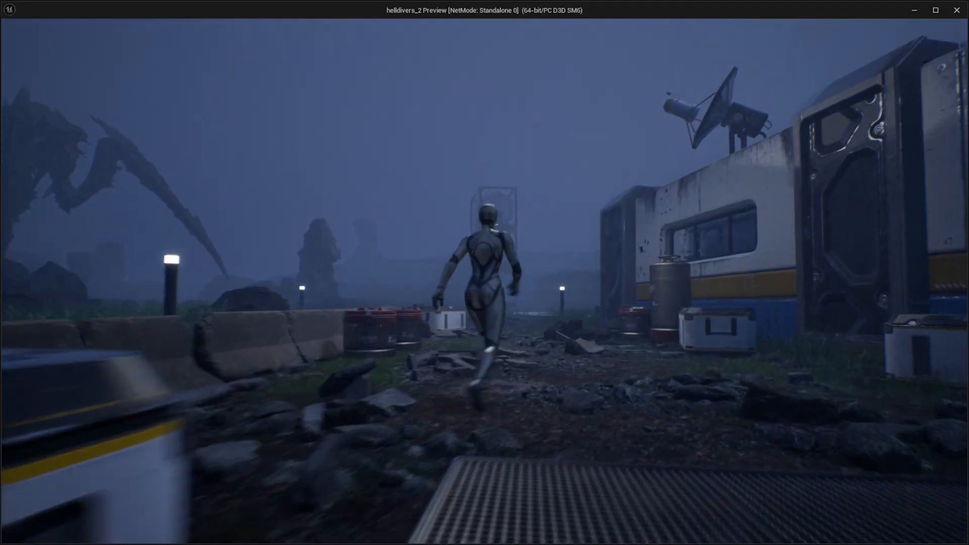
key("d")
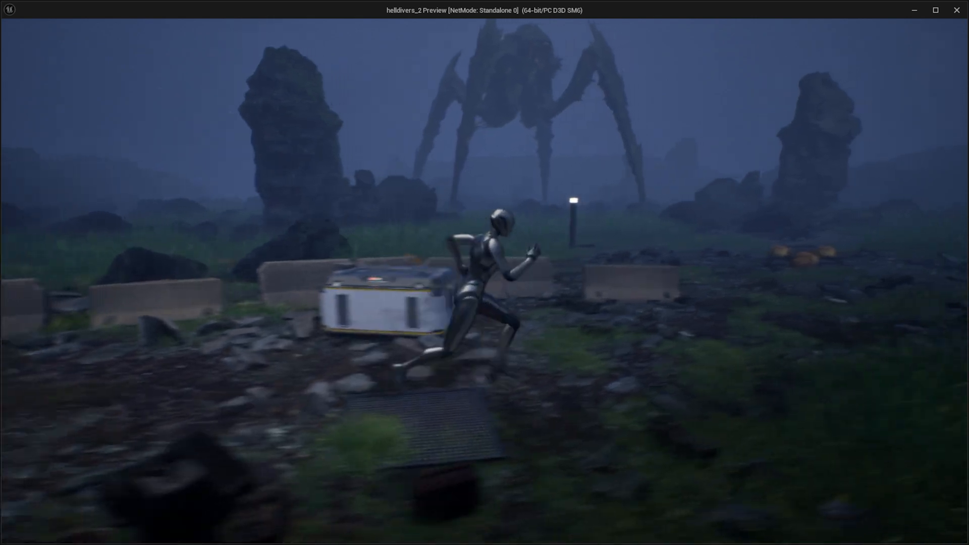
key("s")
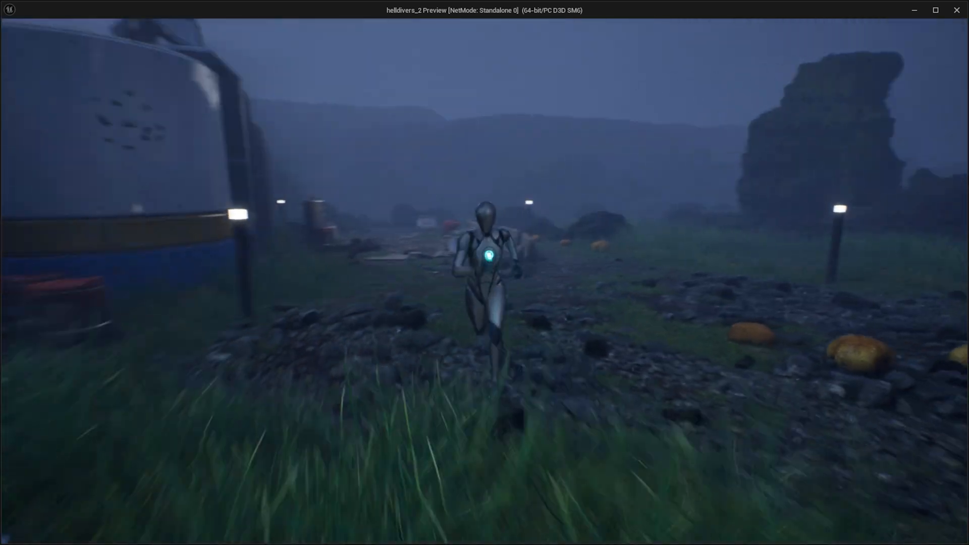
key("w")
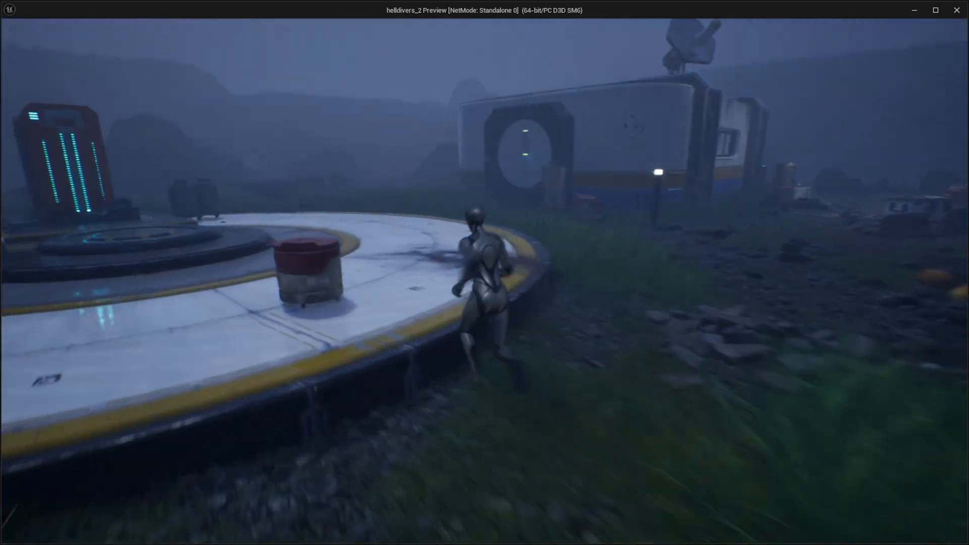
key("space")
key("s")
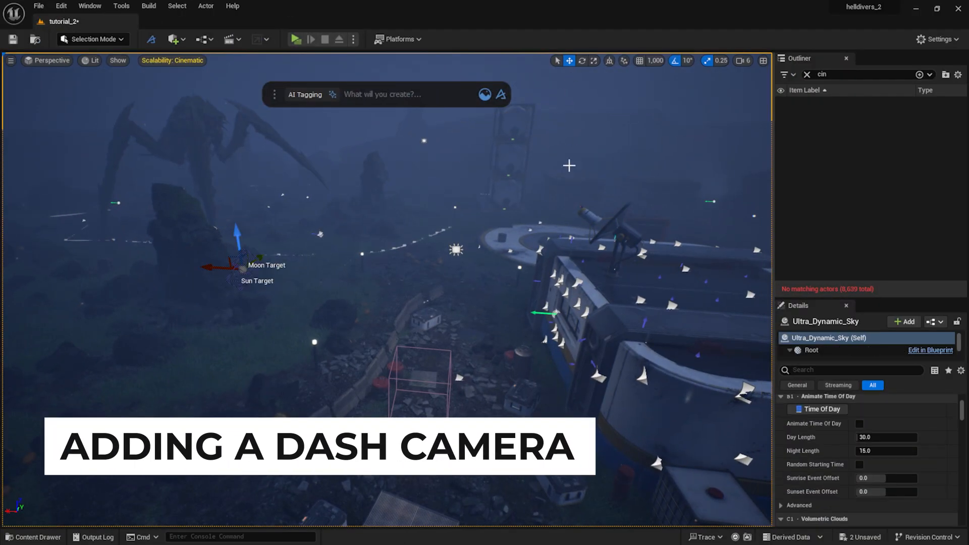
Step: Move the view over the base area and create a Dash cine camera there by searching the Dash prompt for "camera"
right_click_drag(387, 290, 378, 308)
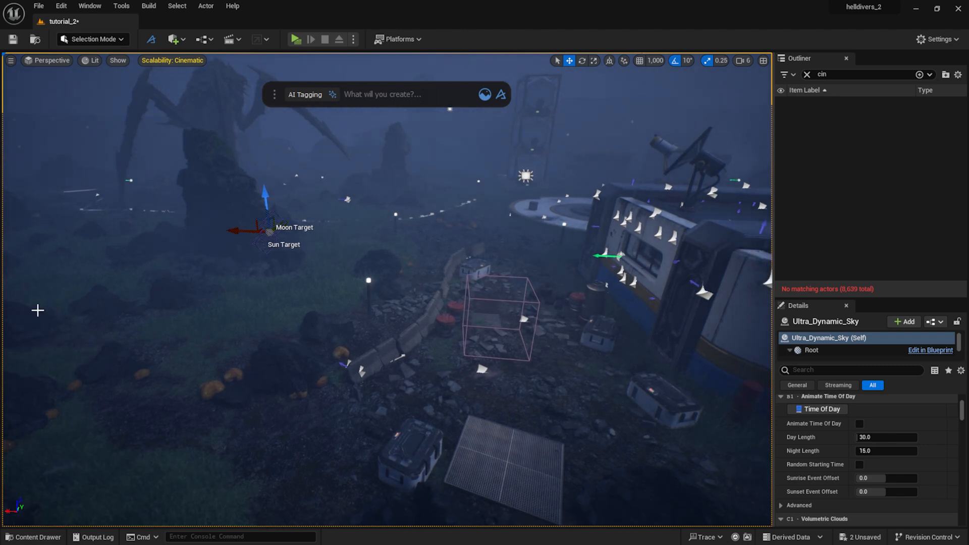
left_click(445, 98)
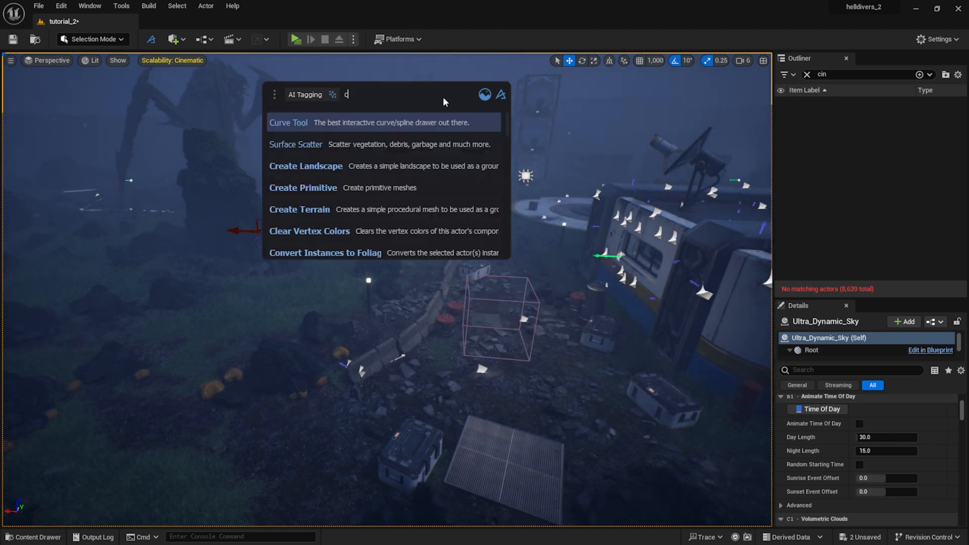
type("camera")
left_click(417, 124)
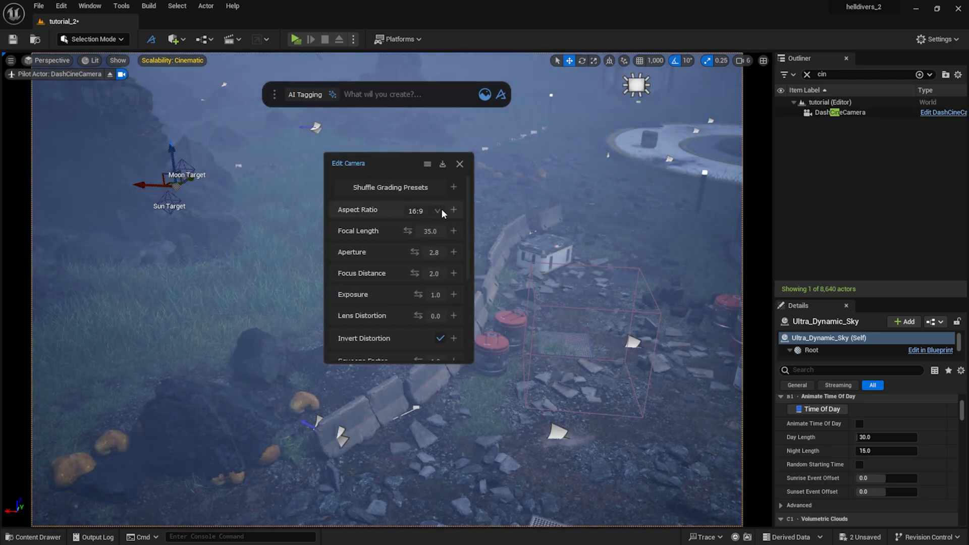
Step: Set the Dash camera's aspect ratio to 2.35:1 and its focal length to 20.0, aiming it at the base building
left_click(440, 210)
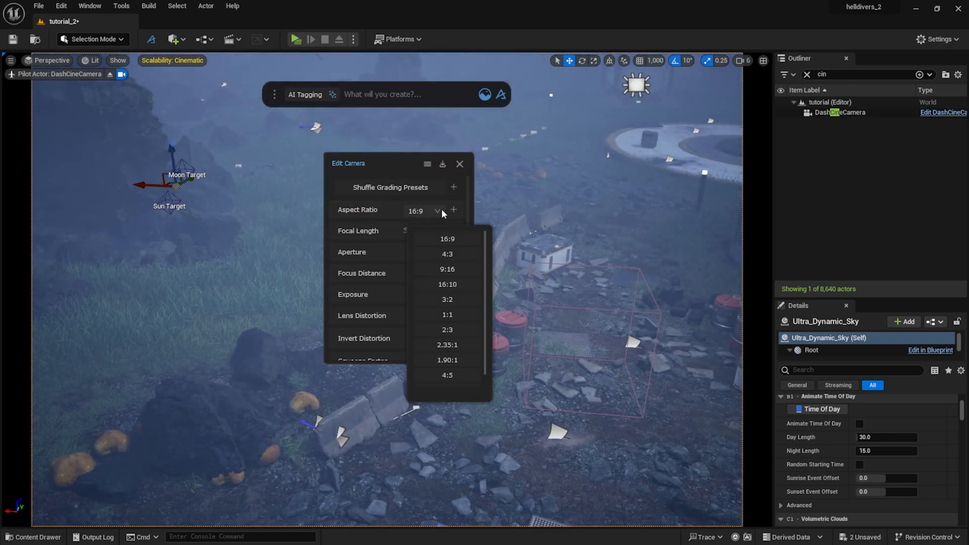
left_click(462, 344)
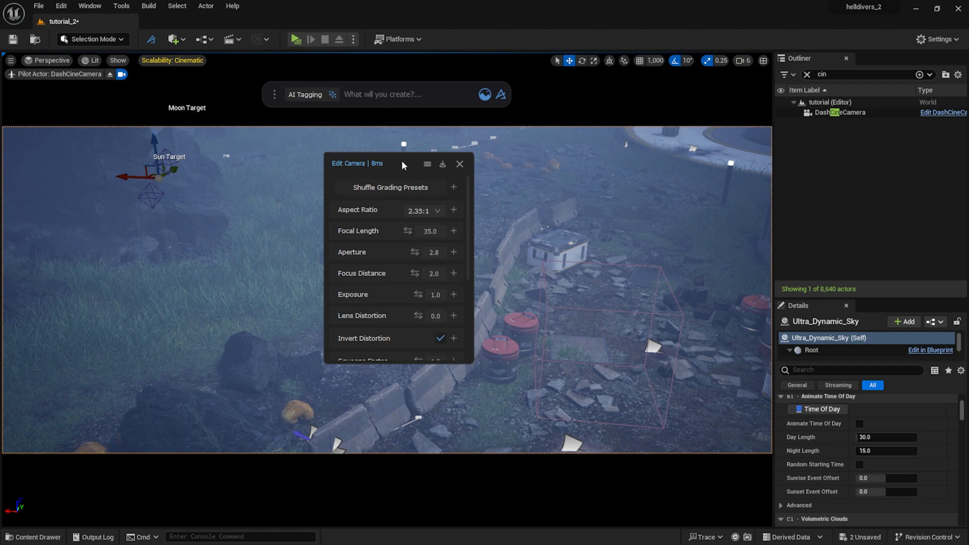
left_click_drag(402, 166, 866, 197)
mouse_move(462, 268)
right_mouse_down()
mouse_move(436, 282)
mouse_move(446, 276)
right_mouse_up()
key("s")
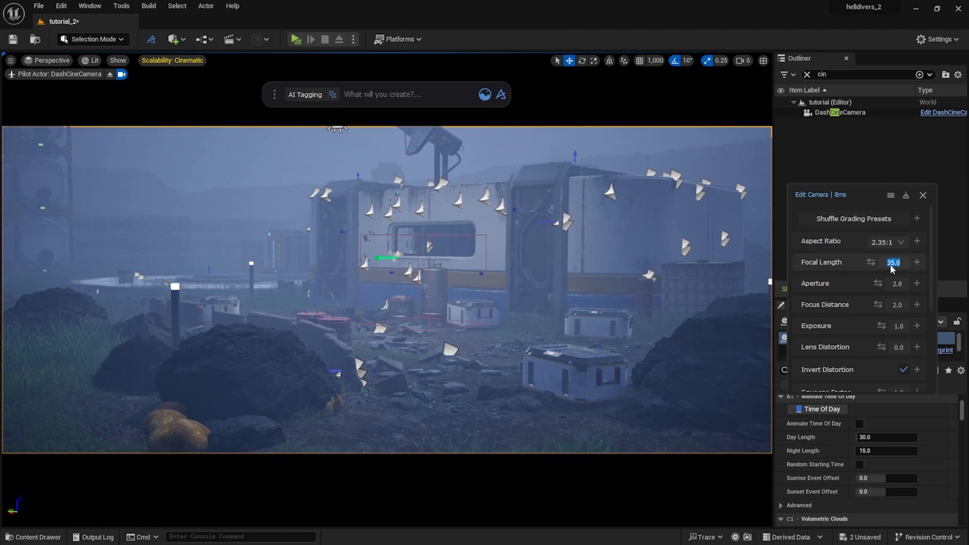
type("20.0")
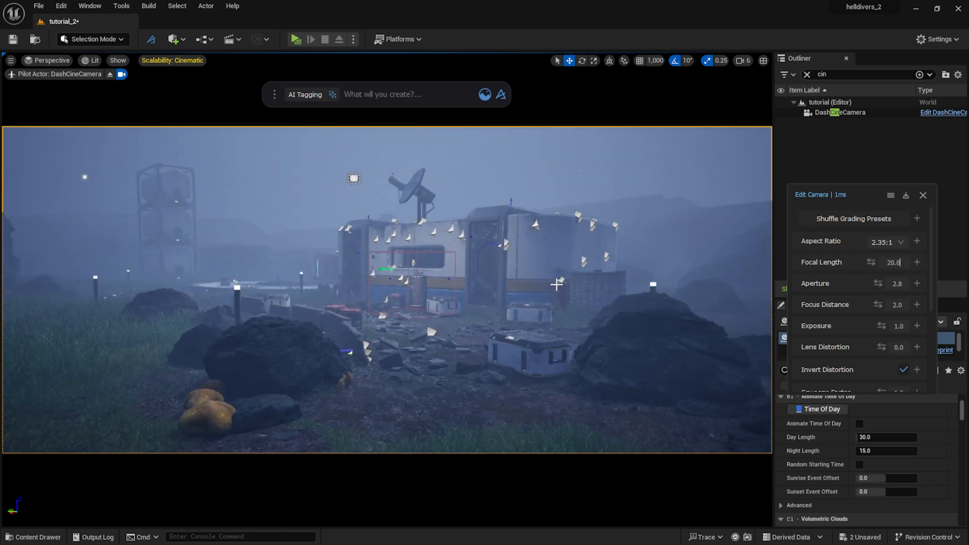
Step: Move the piloted camera closer to frame the base building, with the barrier wall and supply crate in the foreground
scroll(554, 287, "up", 3)
scroll(546, 292, "up", 3)
right_click_drag(546, 293, 550, 293)
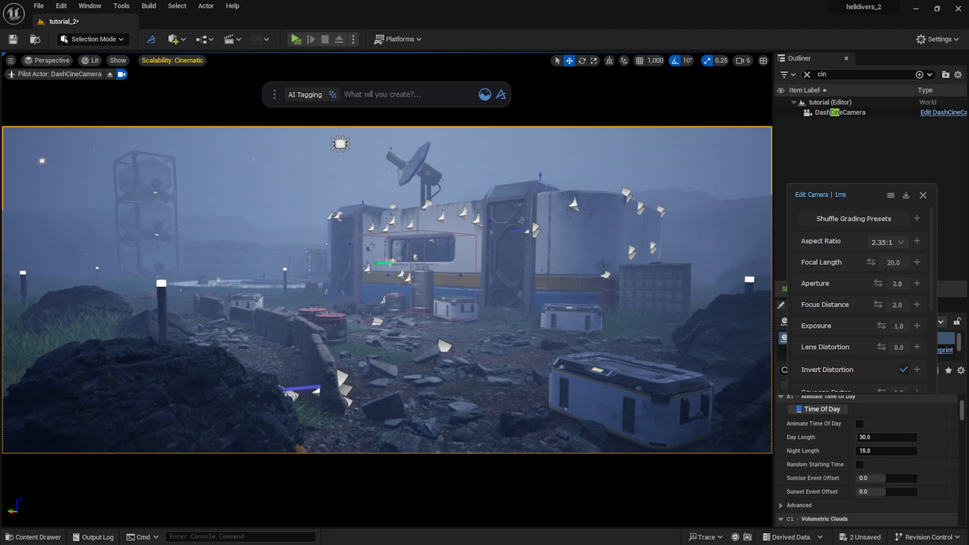
scroll(545, 292, "down", 2)
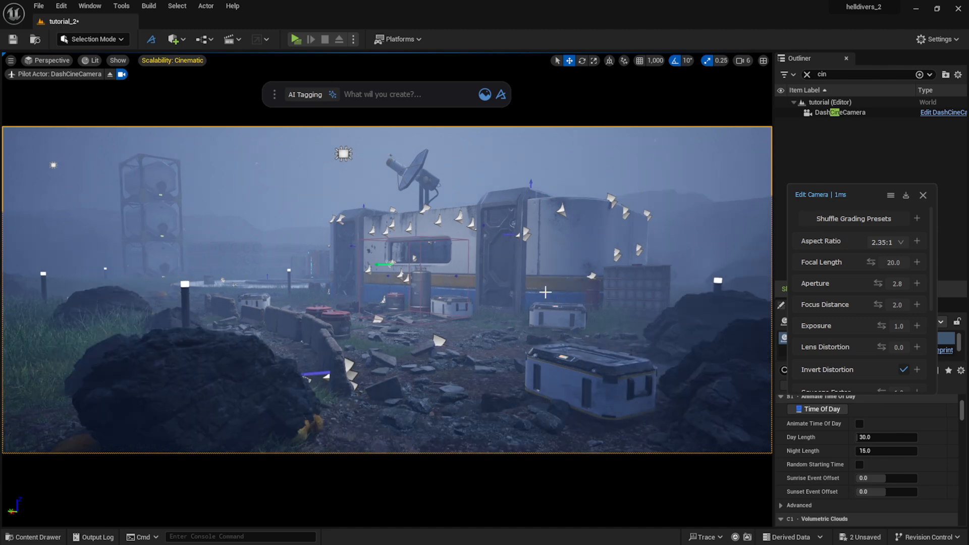
scroll(545, 292, "up", 2)
scroll(545, 291, "down", 1)
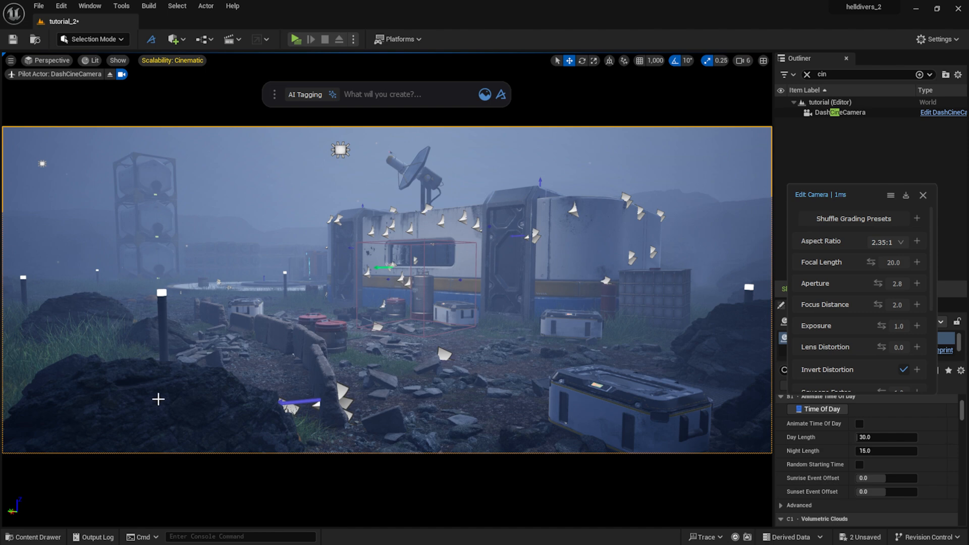
Step: Delete the large rock blocking the camera's foreground and reposition small ground rocks toward the area near the light post
left_click(158, 399)
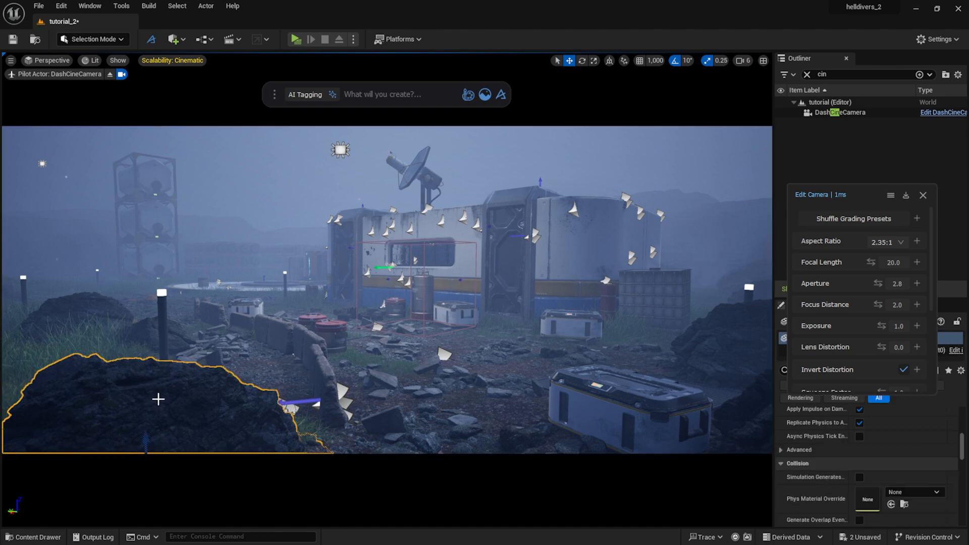
key("Delete")
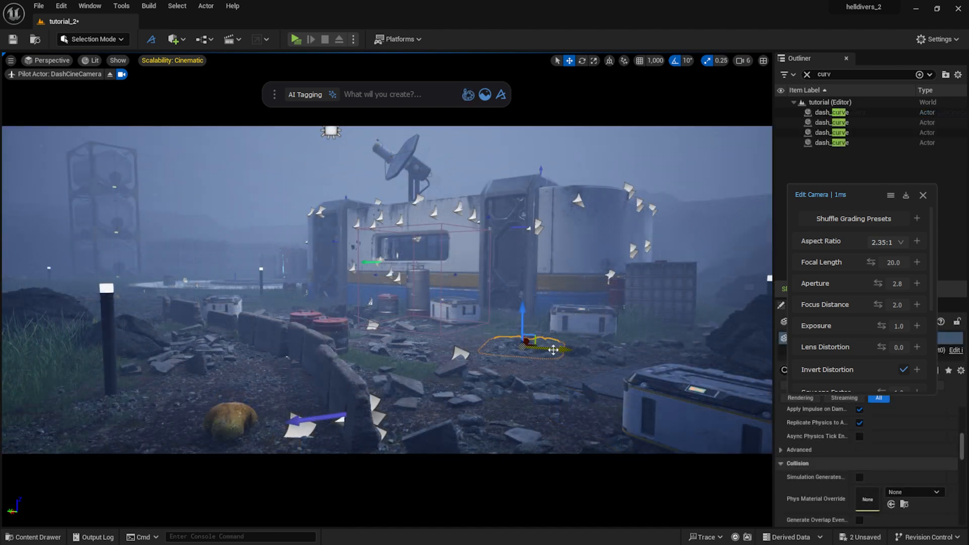
left_click(473, 403)
left_click_drag(474, 403, 159, 432)
key("e")
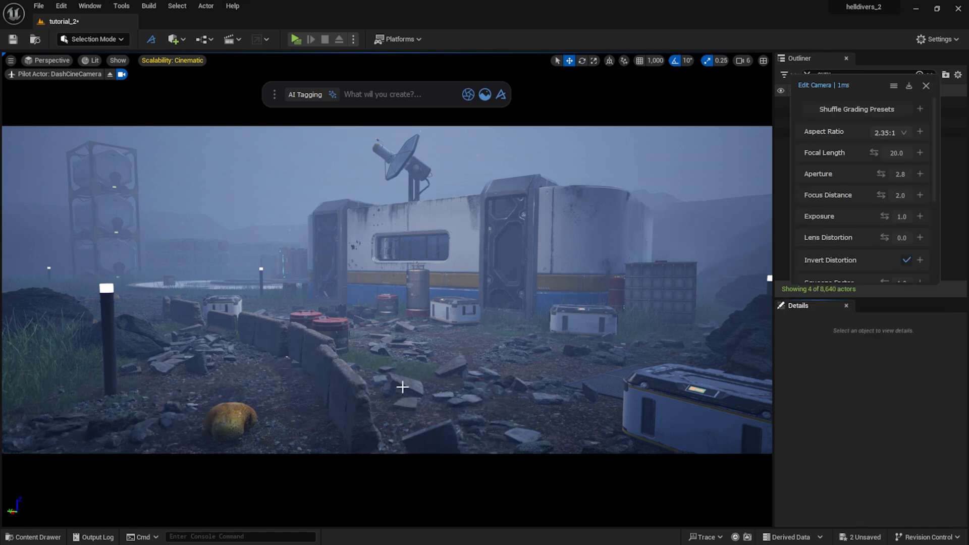
left_click(754, 300)
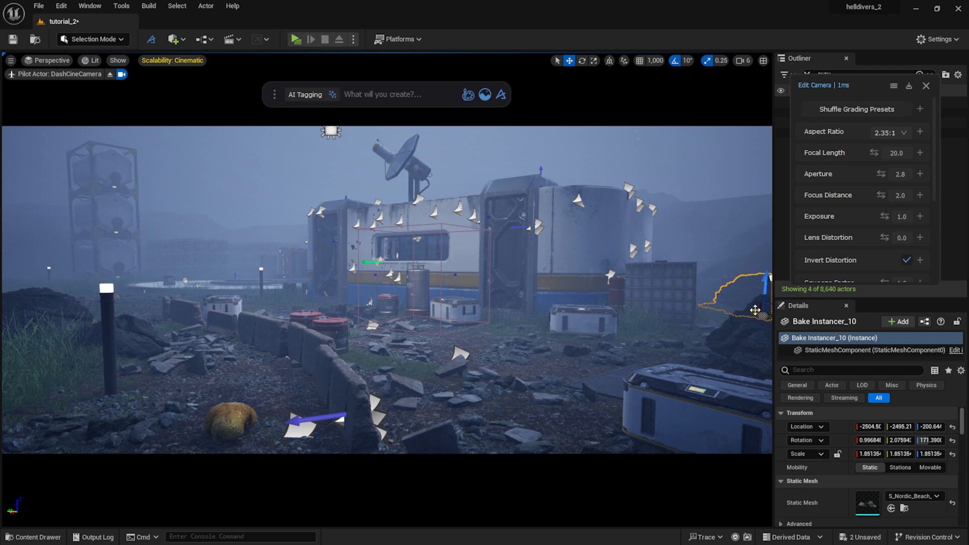
left_click_drag(755, 309, 607, 301)
key("ctrl+z")
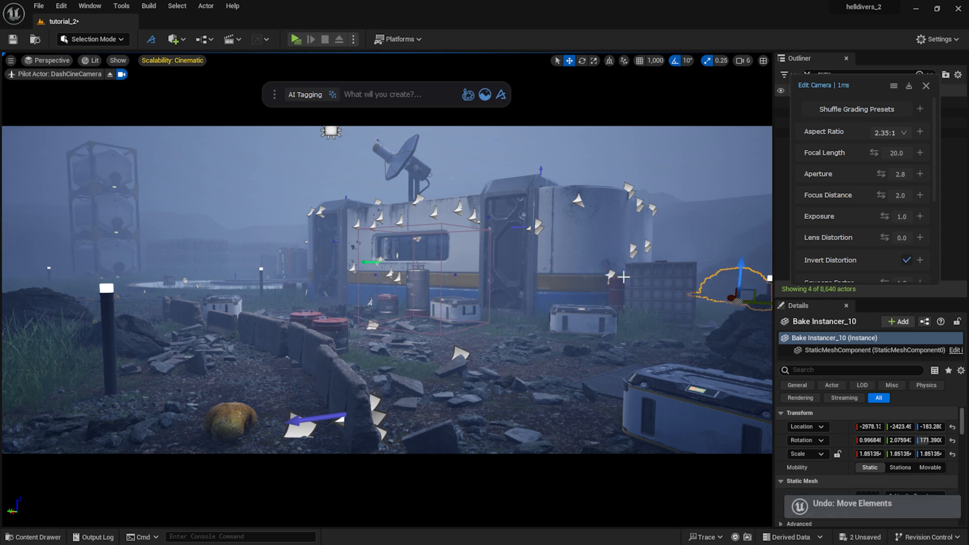
key("ctrl+z")
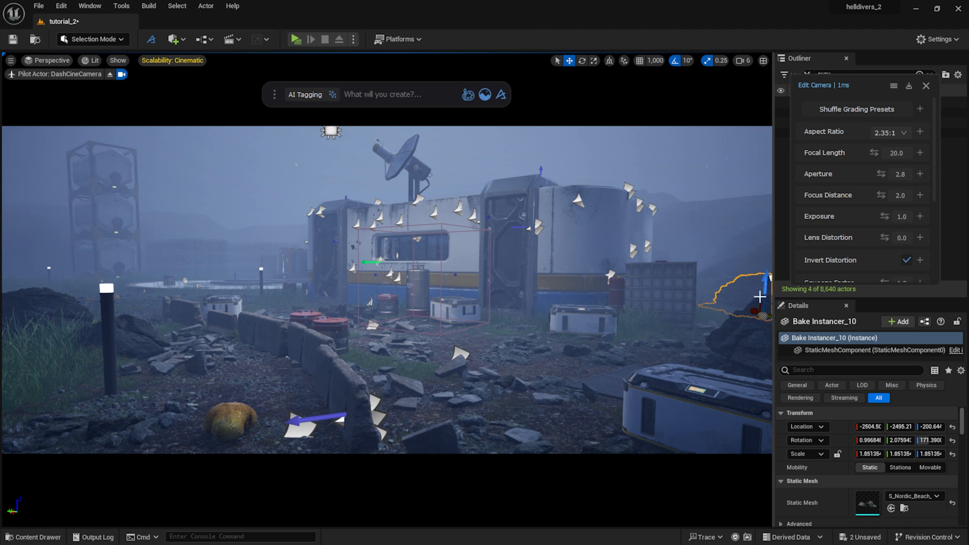
Step: Duplicate the rock formation behind the foreground crate and place the copy beside the light post on the opposite side of the shot
left_click_drag(771, 316, 480, 413, "alt")
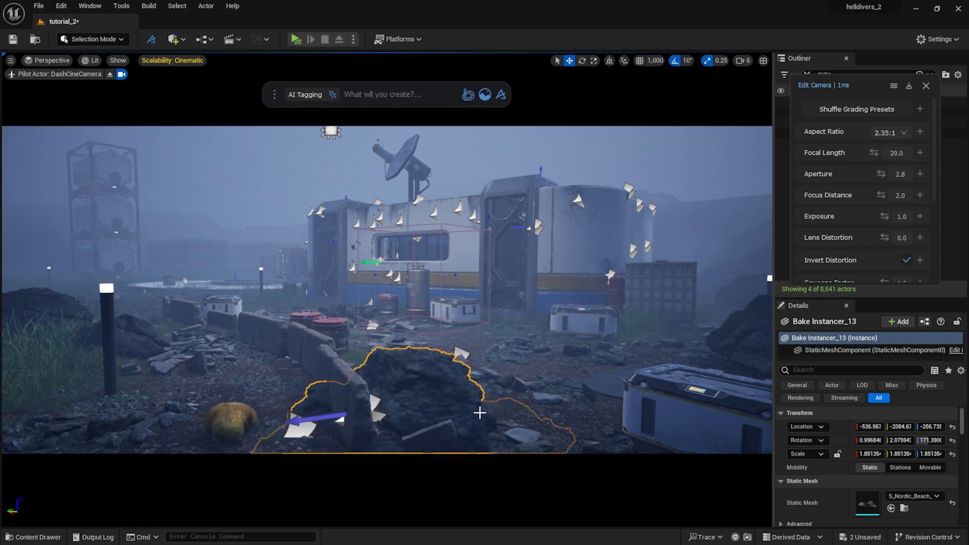
left_click_drag(891, 427, 888, 428)
left_click_drag(866, 427, 953, 427)
left_click(687, 182)
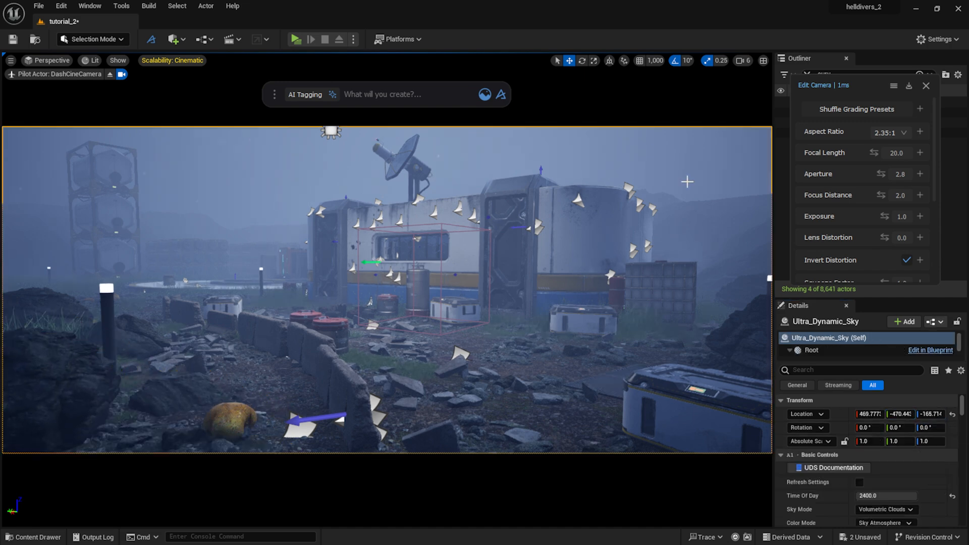
Step: Move the large foreground supply crate slightly lower and farther toward the edge of the camera frame
left_click(669, 410)
left_click_drag(709, 433, 706, 455)
left_click(649, 371)
left_click(646, 372)
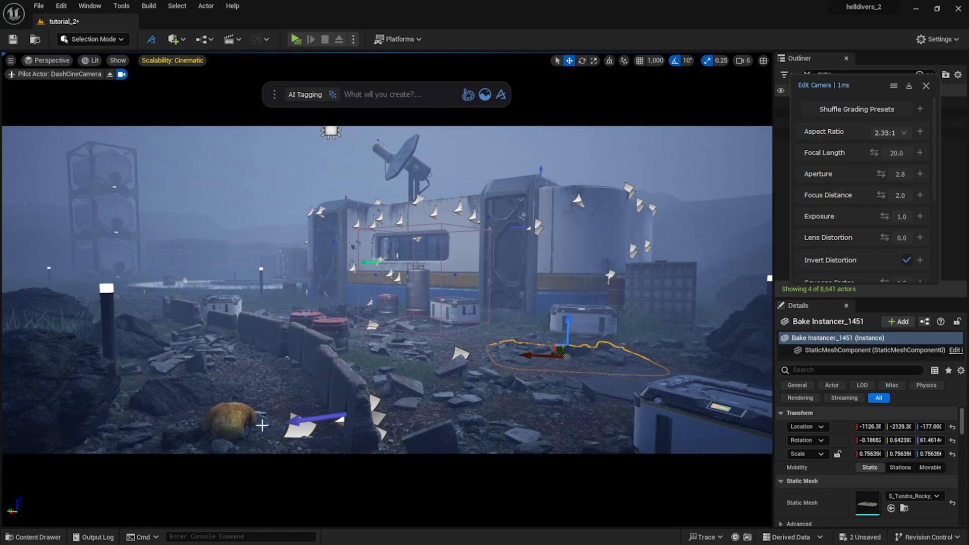
Step: Duplicate small ground rocks around the foreground light pole and set the pole's Y location to -1723.0
left_click(290, 442)
left_click_drag(270, 450, 104, 414, "alt")
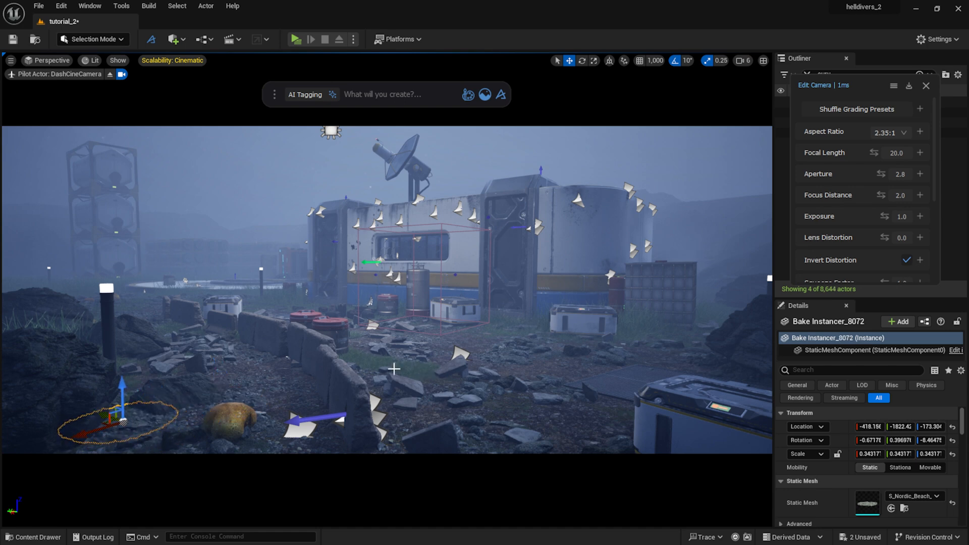
left_click(100, 323)
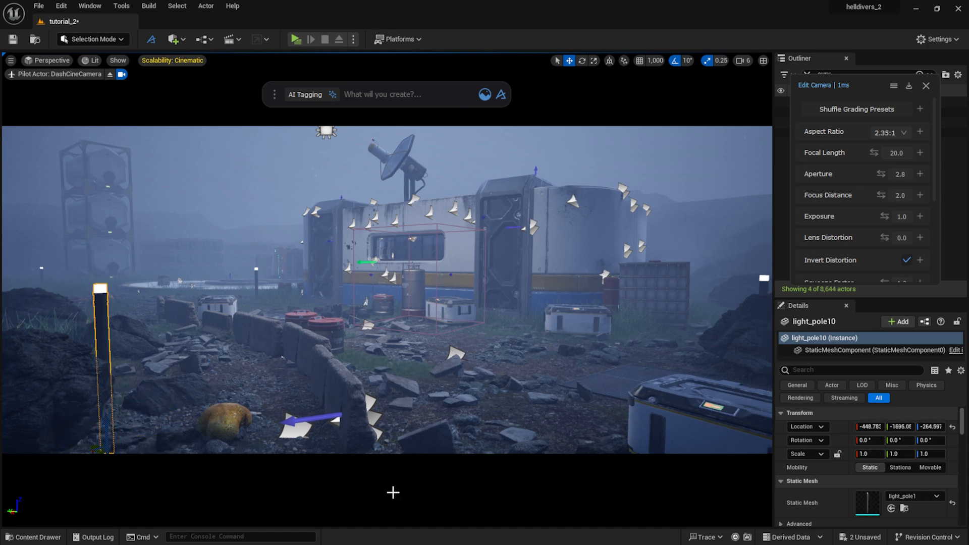
mouse_move(901, 427)
left_mouse_down()
mouse_move(909, 427)
mouse_move(853, 427)
mouse_move(887, 427)
left_mouse_up()
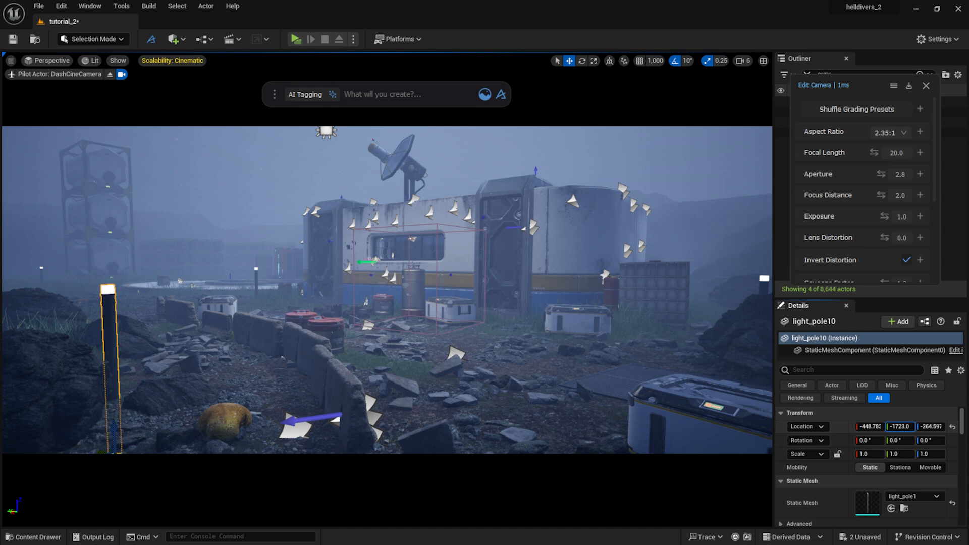
left_click(636, 175)
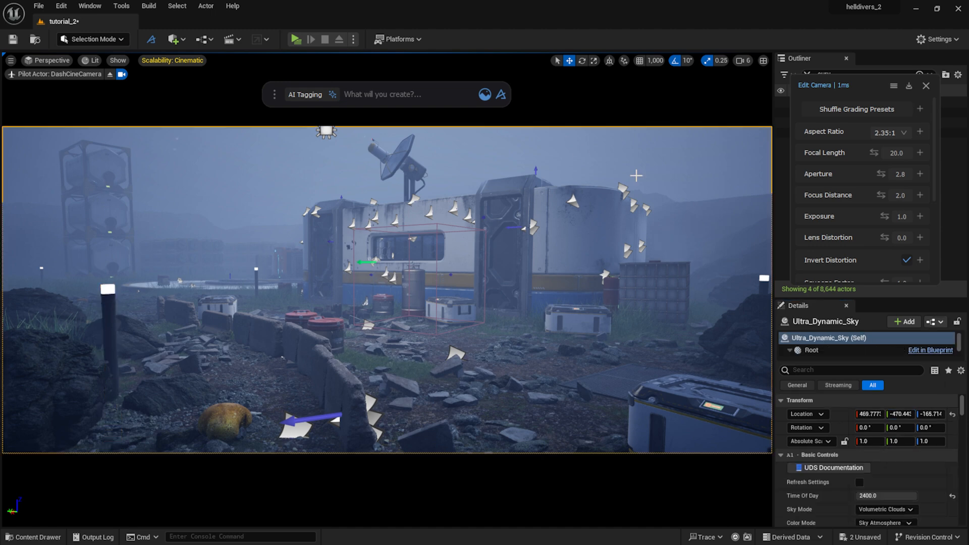
Step: Rotate the supply crate in front of the building's rounded end by about 20° around its vertical axis
left_click(578, 322)
key("e")
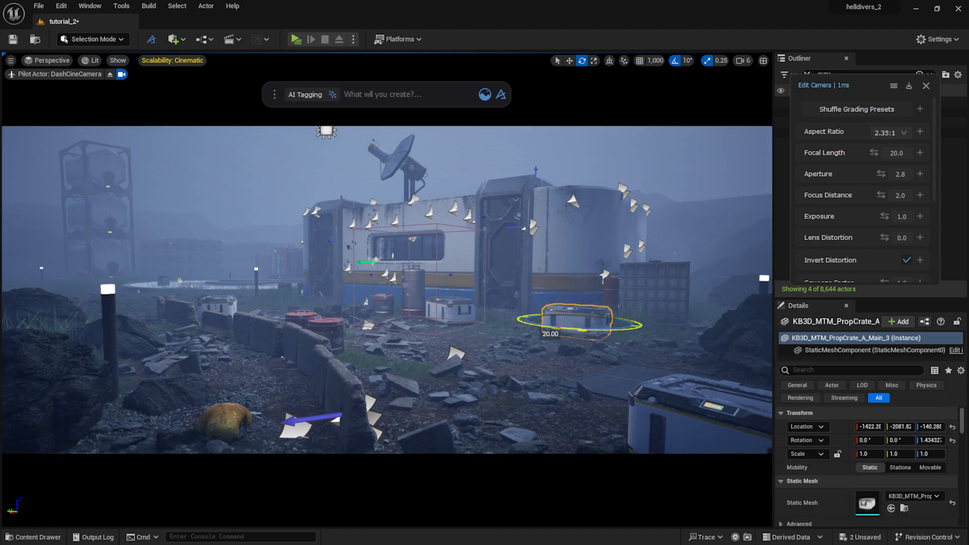
left_click(162, 394)
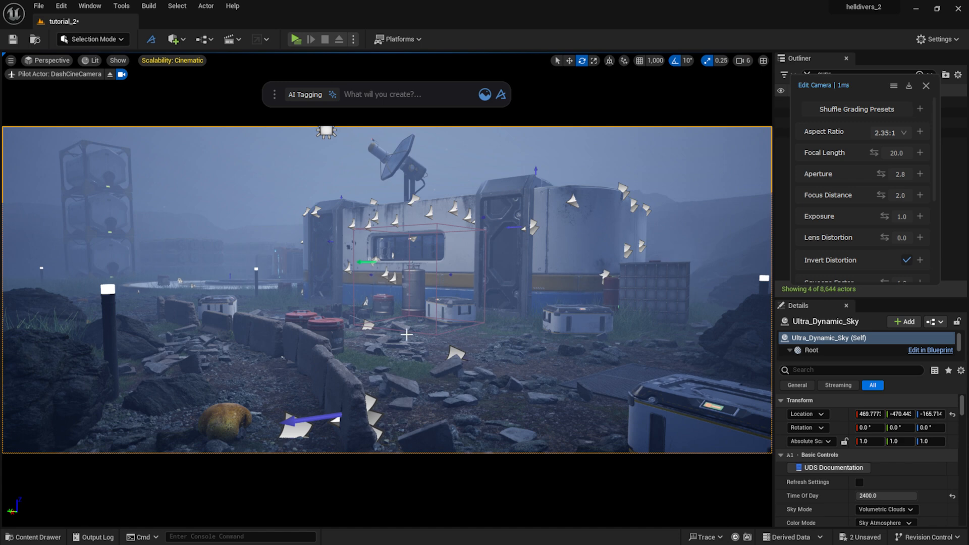
Step: Set the Dash camera's bloom to 0.0, vignette to 0.51, film grain to 0.14, detail strength to 1.08 and fringe to 0.31
left_click_drag(869, 90, 779, 75)
scroll(763, 185, "down", 3)
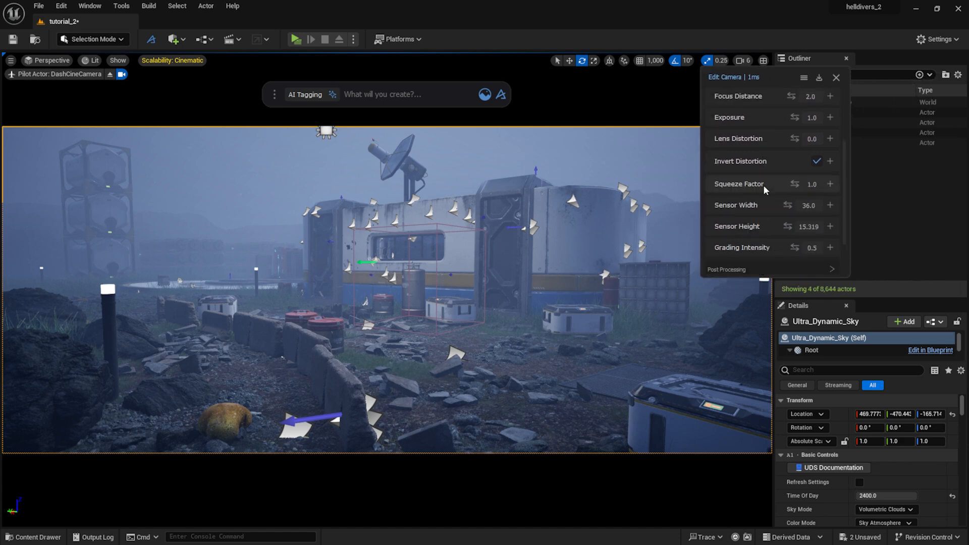
scroll(762, 185, "down", 2)
left_click(745, 219)
scroll(745, 219, "down", 3)
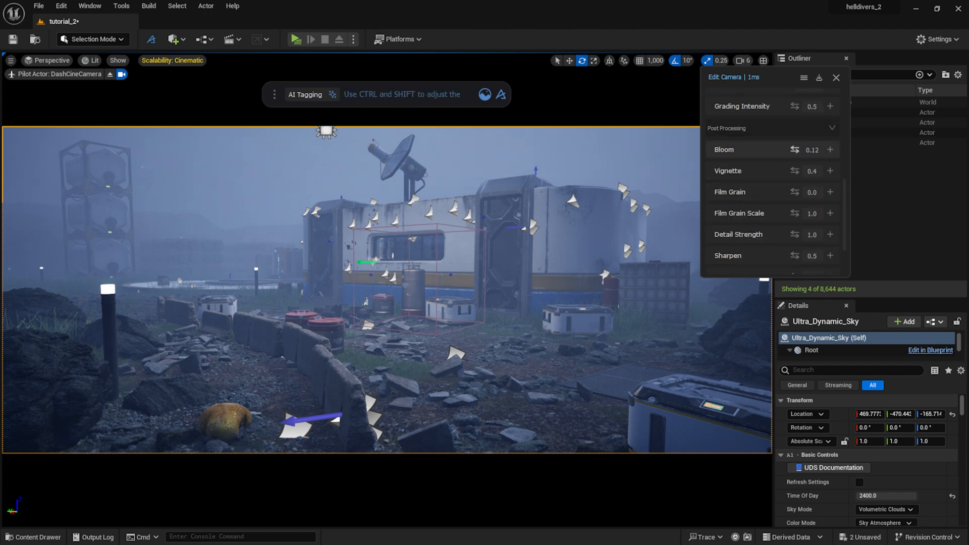
left_click_drag(798, 150, 757, 146)
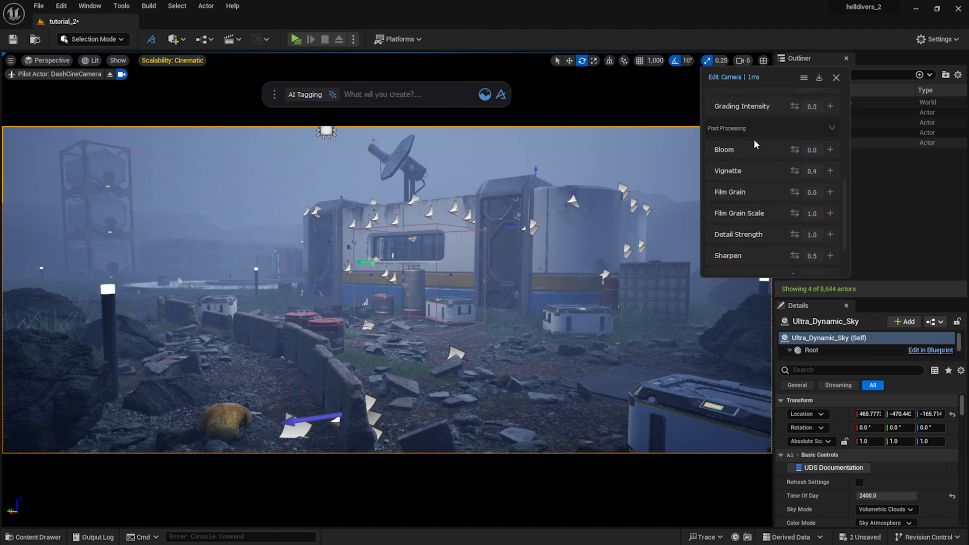
left_click_drag(802, 171, 797, 192)
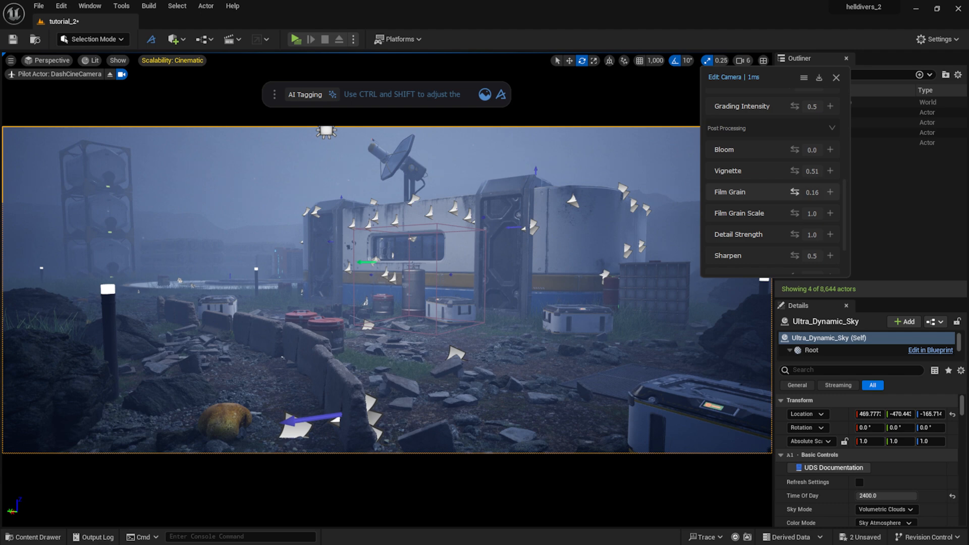
scroll(795, 191, "down", 3)
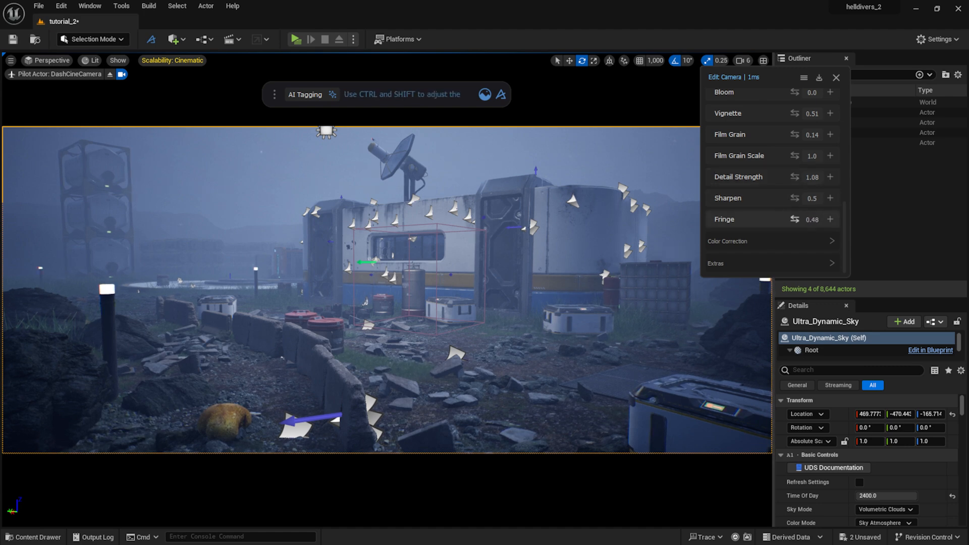
left_click_drag(795, 219, 772, 219)
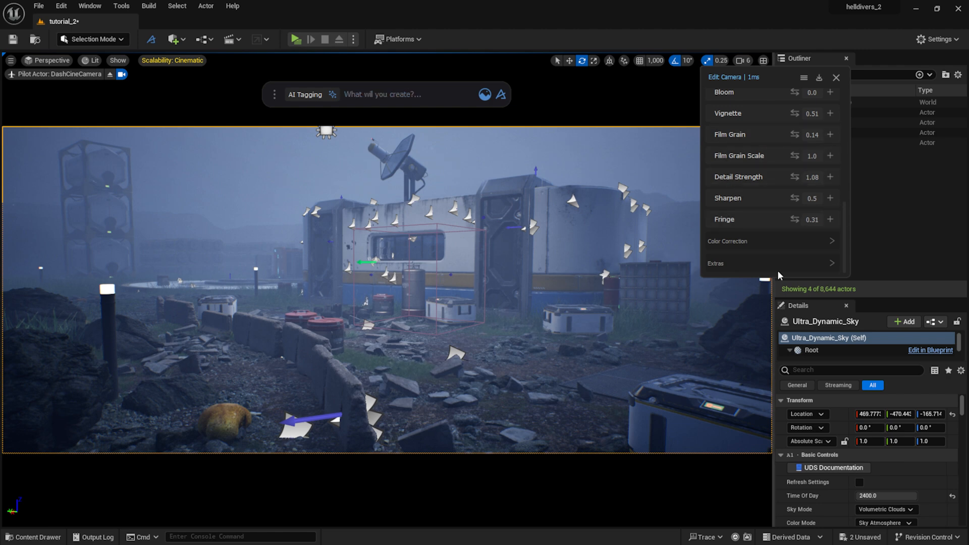
Step: Set the Dash camera's color correction to brightness 0.94 and contrast 0.04, with saturation at 0.0
left_click(774, 242)
scroll(773, 237, "down", 4)
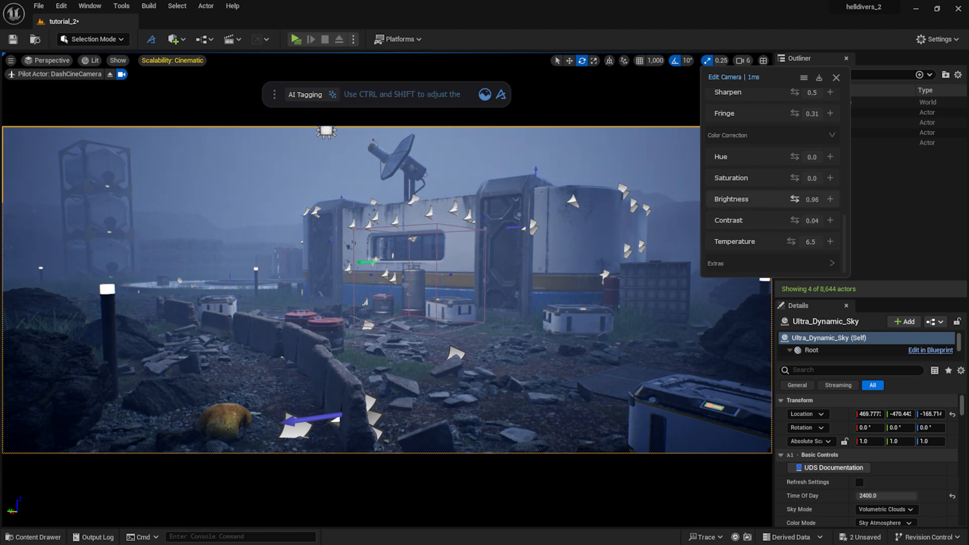
left_click_drag(794, 199, 788, 199)
left_click_drag(795, 178, 802, 178)
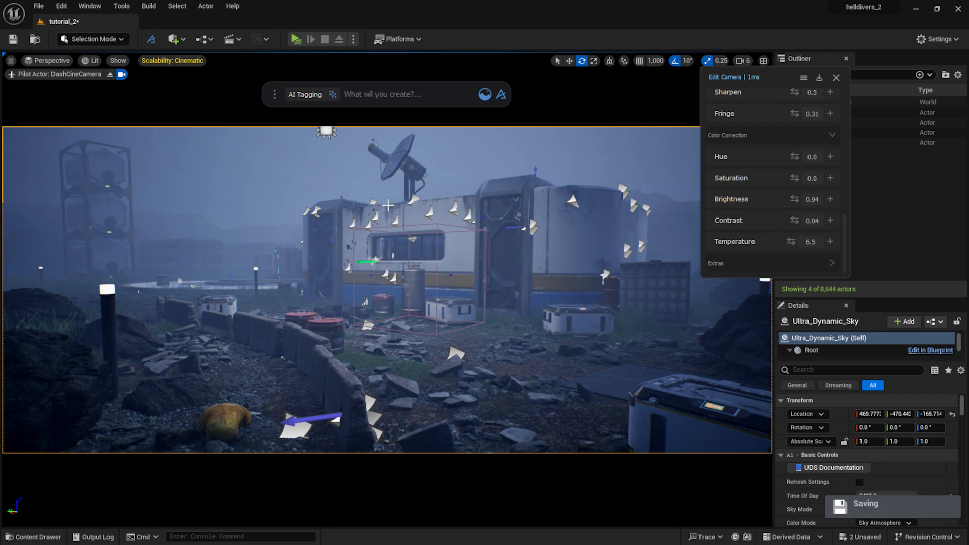
Step: Nudge the piloted camera to reframe the base building slightly lower in the shot
mouse_move(387, 206)
middle_mouse_down()
mouse_move(378, 182)
mouse_move(387, 187)
middle_mouse_up()
middle_click_drag(457, 217, 467, 228)
right_click_drag(457, 217, 457, 208)
middle_click_drag(457, 217, 464, 225)
Step: Find DashCineCamera by filtering the level's actors for "cam", and set its Y rotation to 0 and Z location to -9.0
left_click(836, 77)
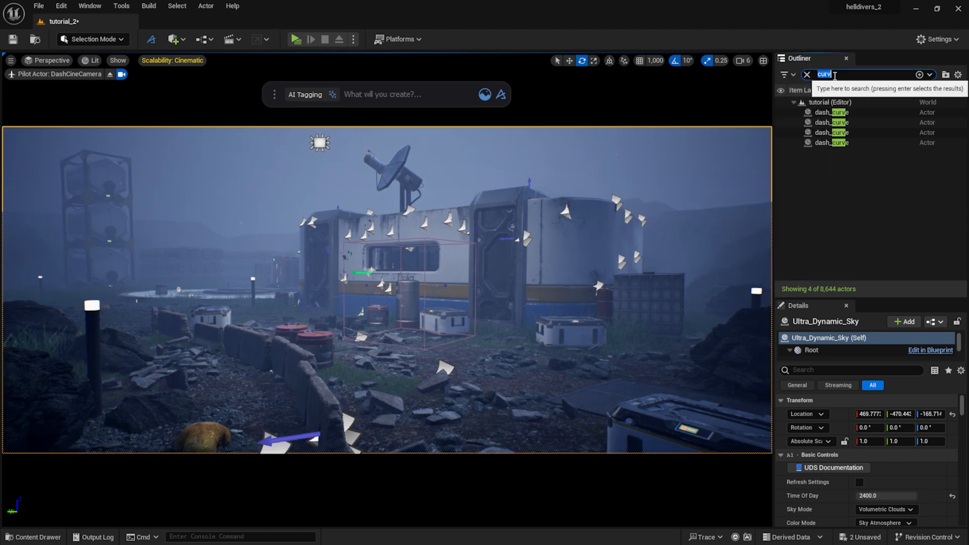
left_click(838, 77)
type("cam")
left_click(840, 112)
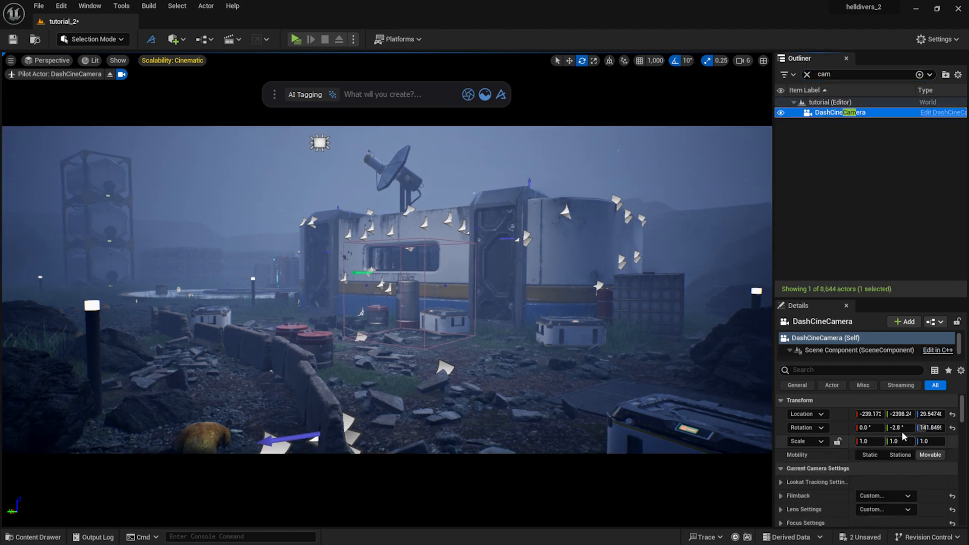
left_click(901, 427)
type("0")
key("Return")
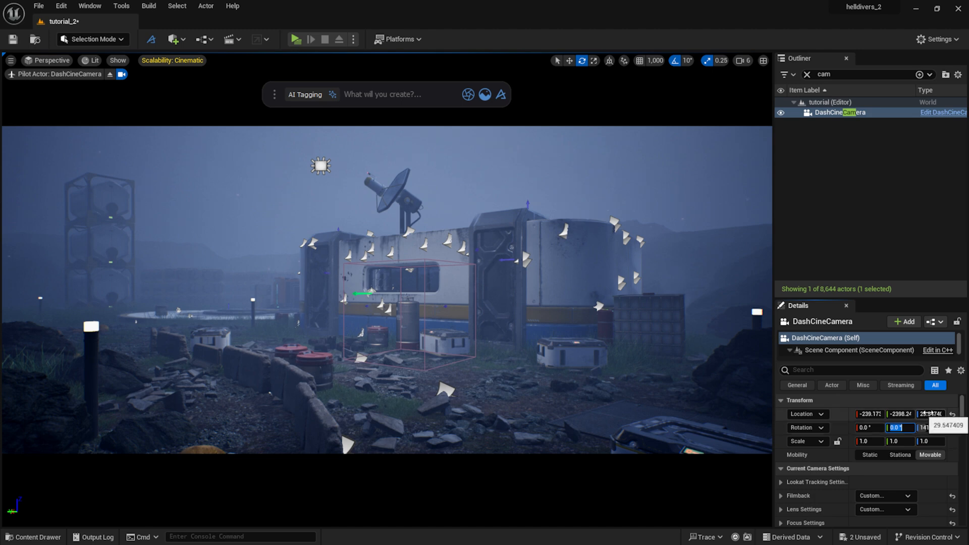
left_click_drag(930, 414, 907, 414)
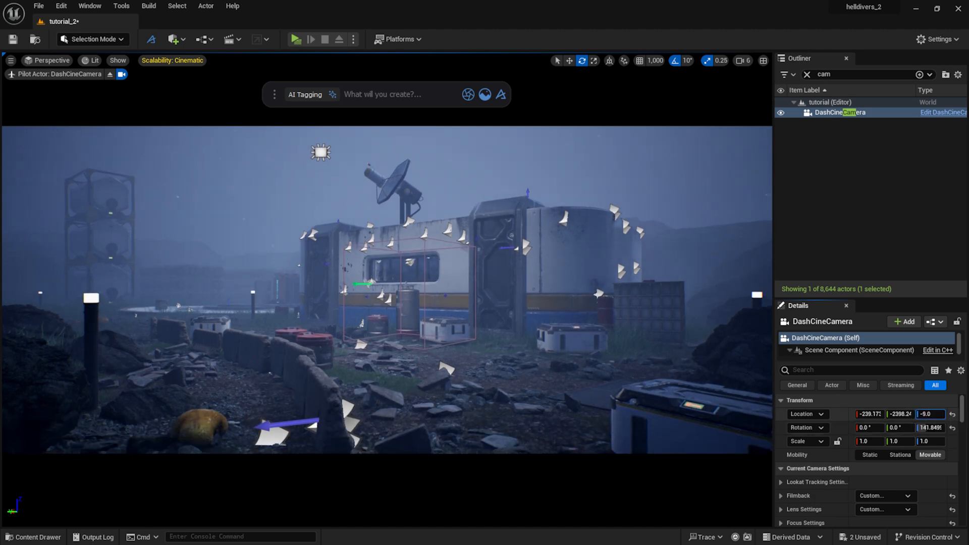
Step: Move the light pole behind the foreground crate to about Y -2370, and the foreground light pole to Y -1740.0, Z -289.0
left_click(756, 299)
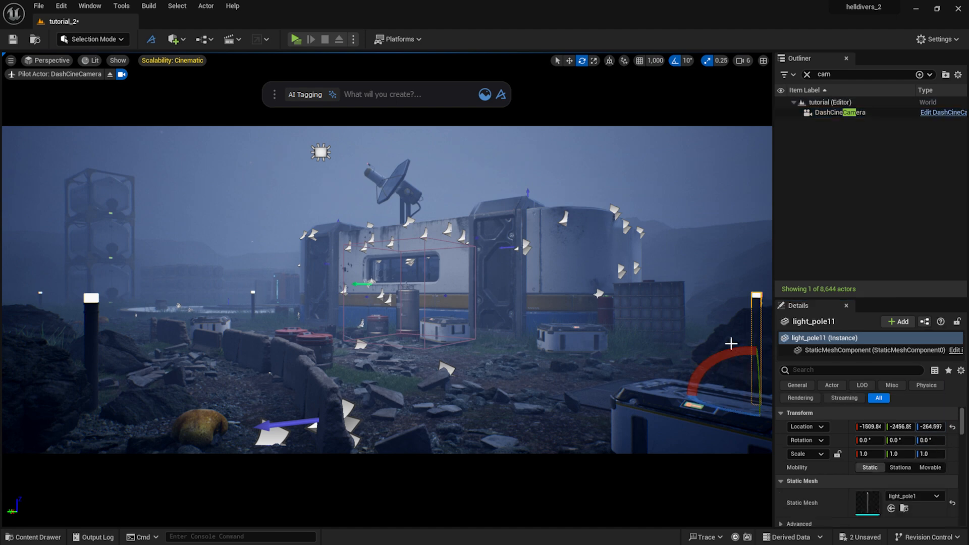
key("w")
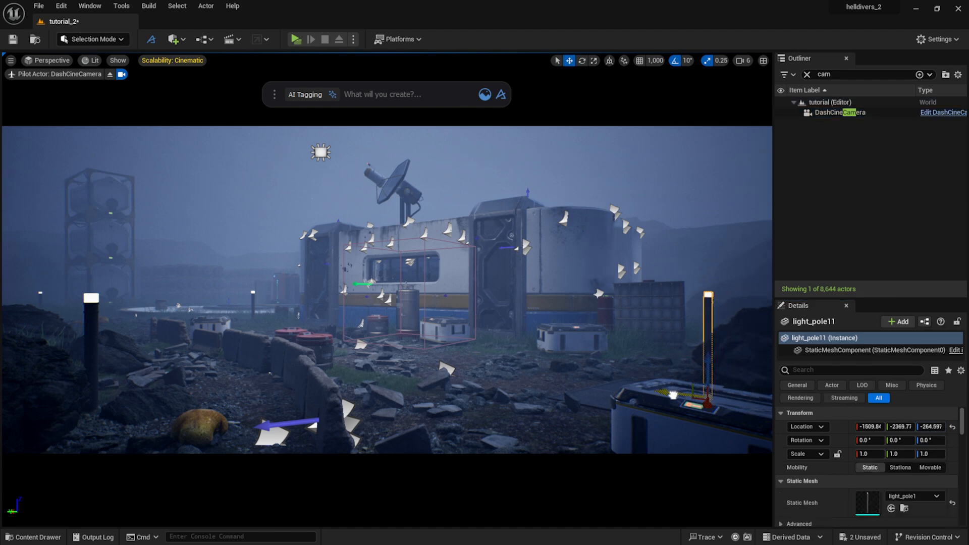
left_click(697, 197)
left_click(87, 332)
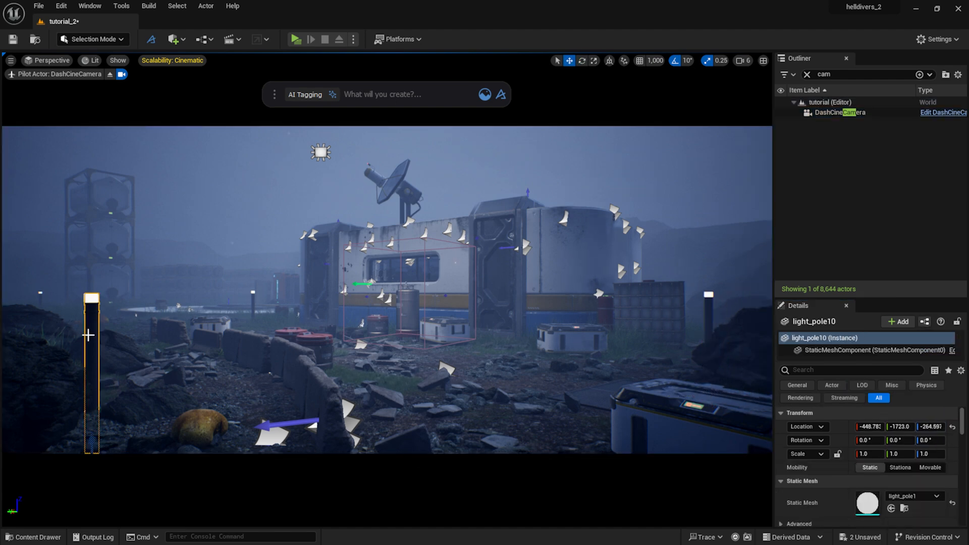
mouse_move(904, 427)
left_mouse_down()
mouse_move(881, 428)
mouse_move(952, 427)
mouse_move(917, 428)
left_mouse_up()
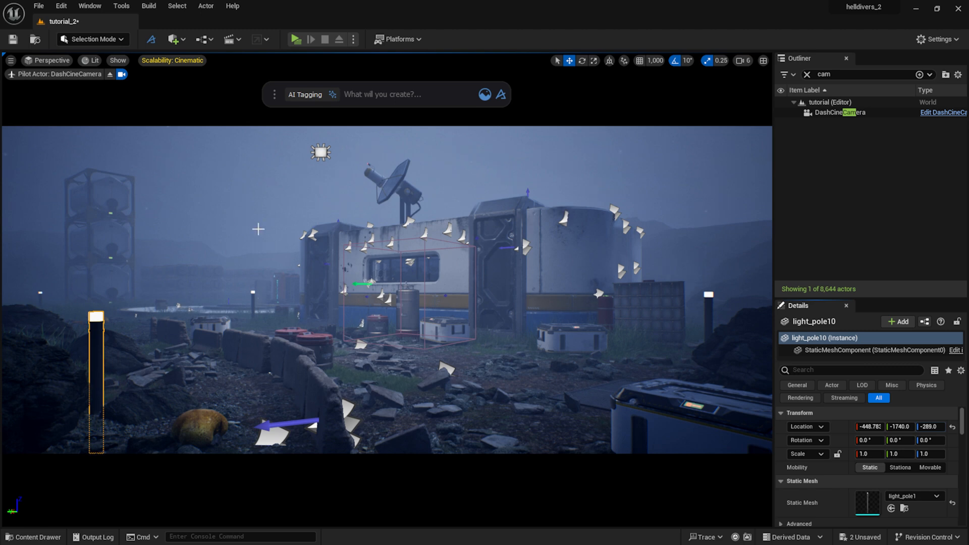
Step: Shift the piloted camera slightly and turn on Game View to hide the editor icons
mouse_move(387, 229)
middle_mouse_down()
mouse_move(375, 223)
mouse_move(396, 233)
middle_mouse_up()
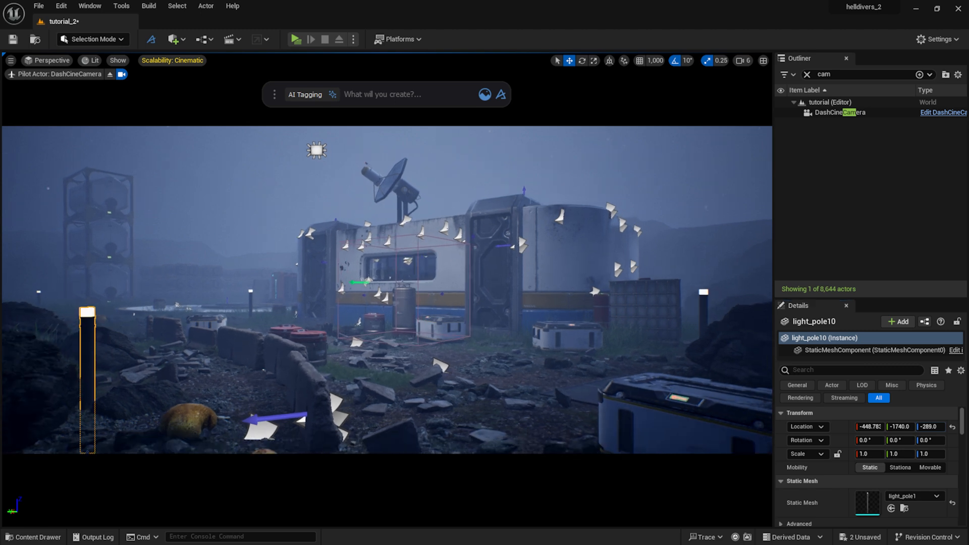
left_click(10, 60)
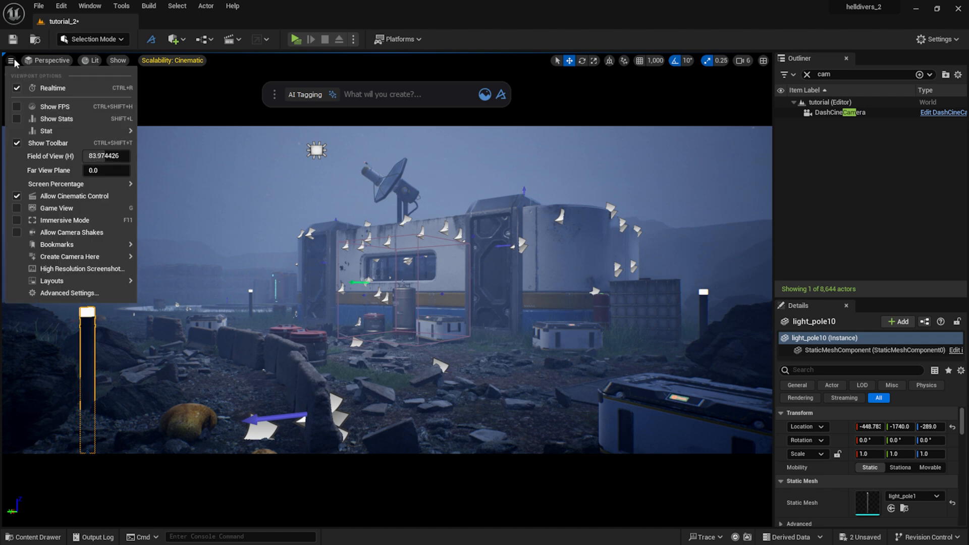
left_click(45, 211)
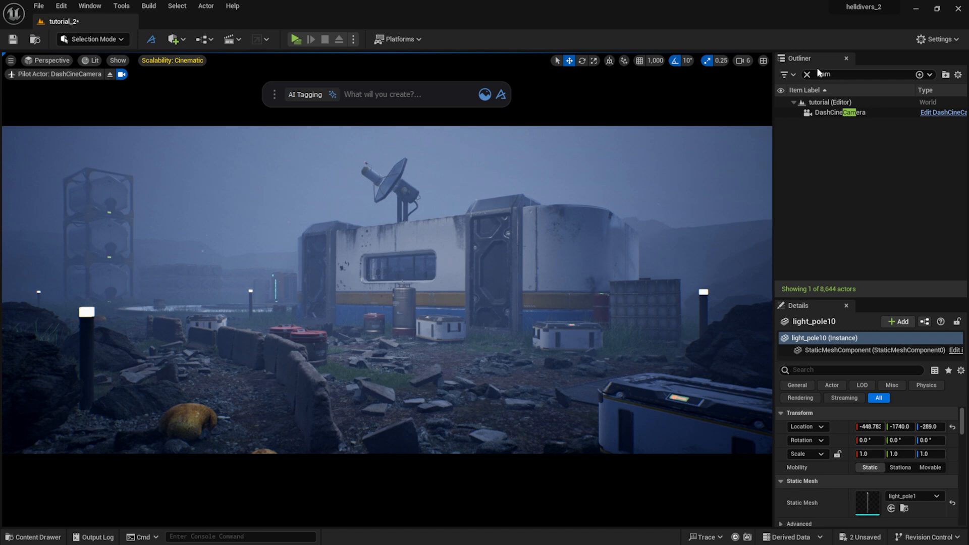
Step: Reopen the Dash camera editing tool for DashCineCamera and shuffle its grading preset to a teal look
left_click(813, 114)
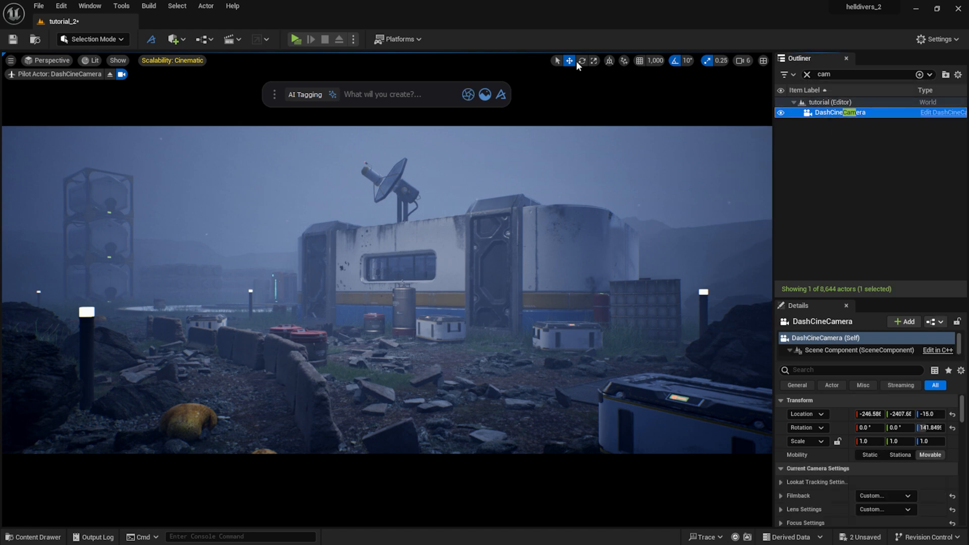
left_click(468, 95)
left_click_drag(382, 164, 682, 117)
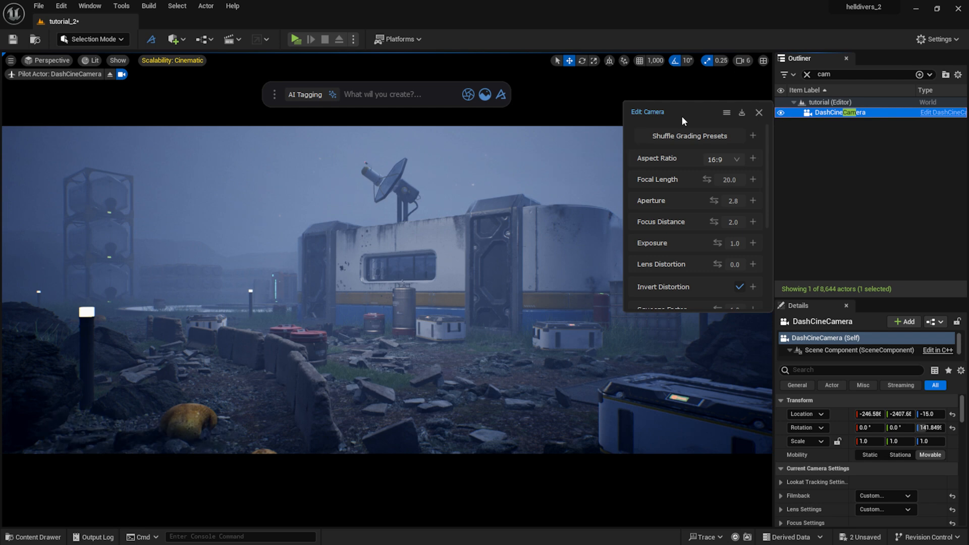
left_click(719, 138)
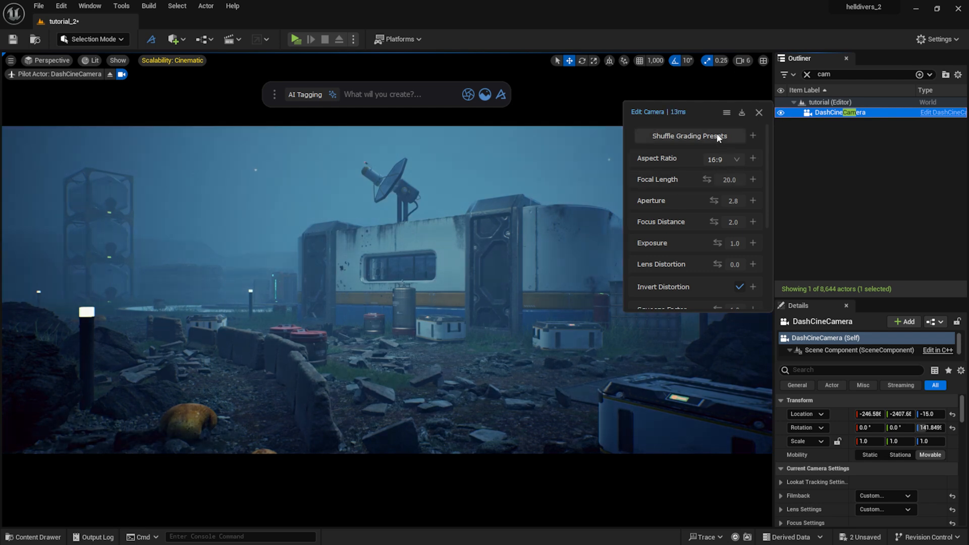
left_click_drag(701, 105, 810, 118)
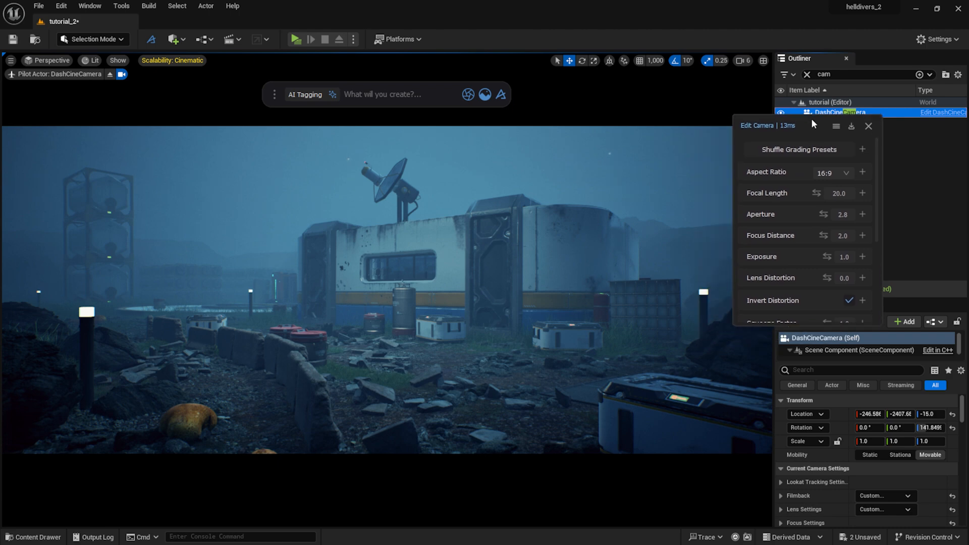
Step: Shuffle the Dash camera's grading preset several more times to find a muted blue look
left_click(805, 153)
left_click(804, 151)
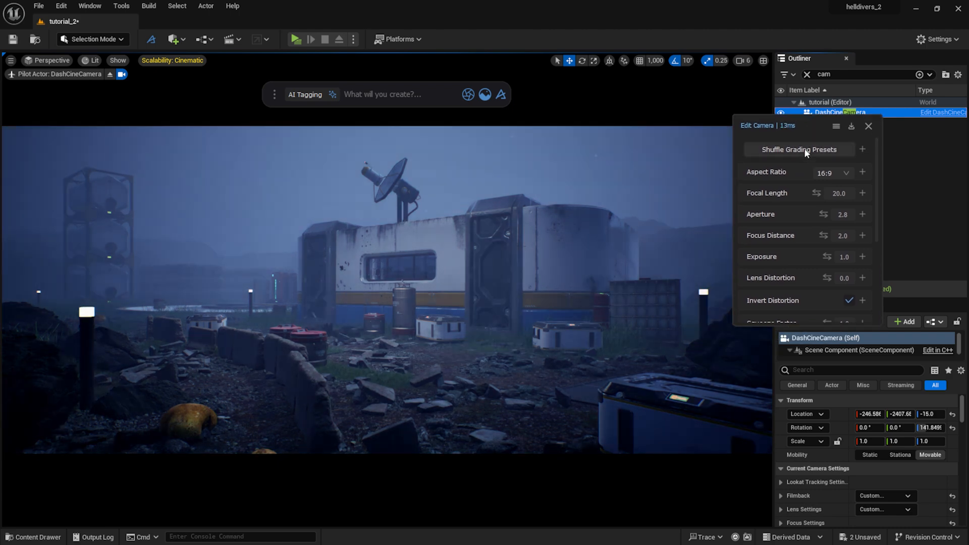
left_click(805, 150)
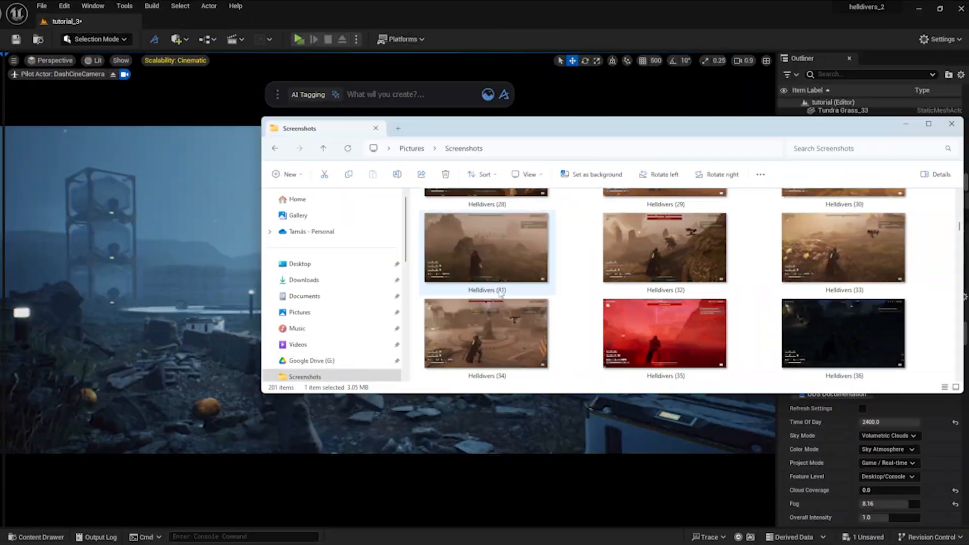
Step: Examine the Helldivers reference screenshots 31, 32 and 35 for their color grading and compare them with the scene
double_click(544, 256)
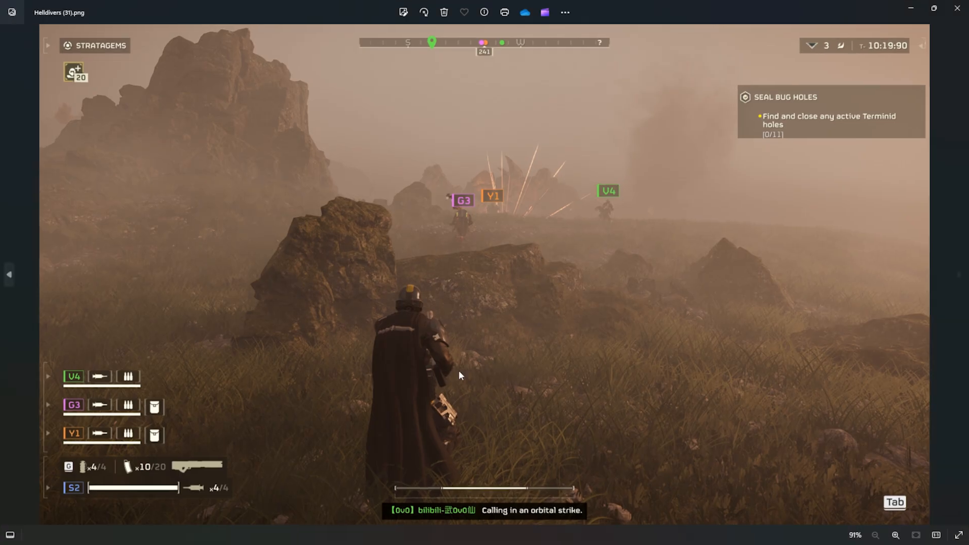
key("Right")
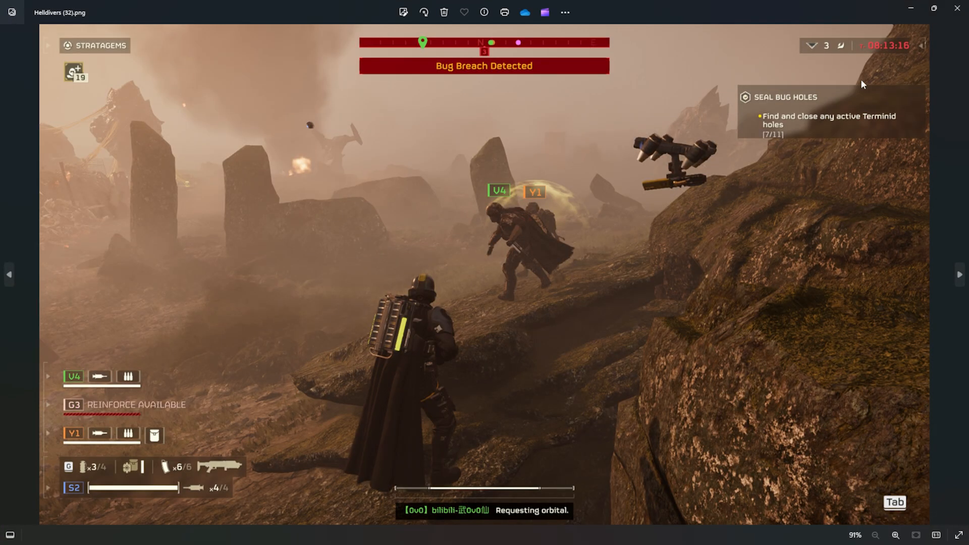
left_click(957, 8)
left_click(370, 95)
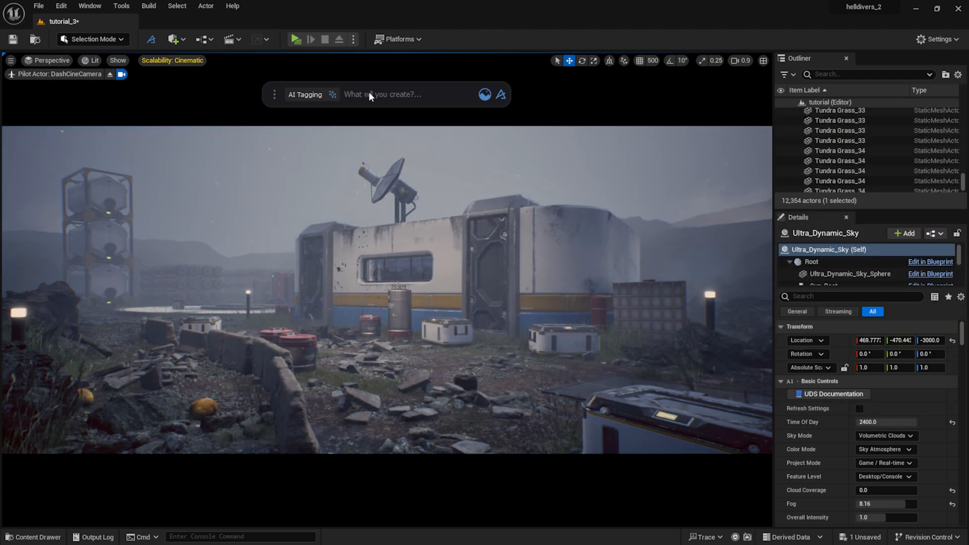
key("alt+Tab")
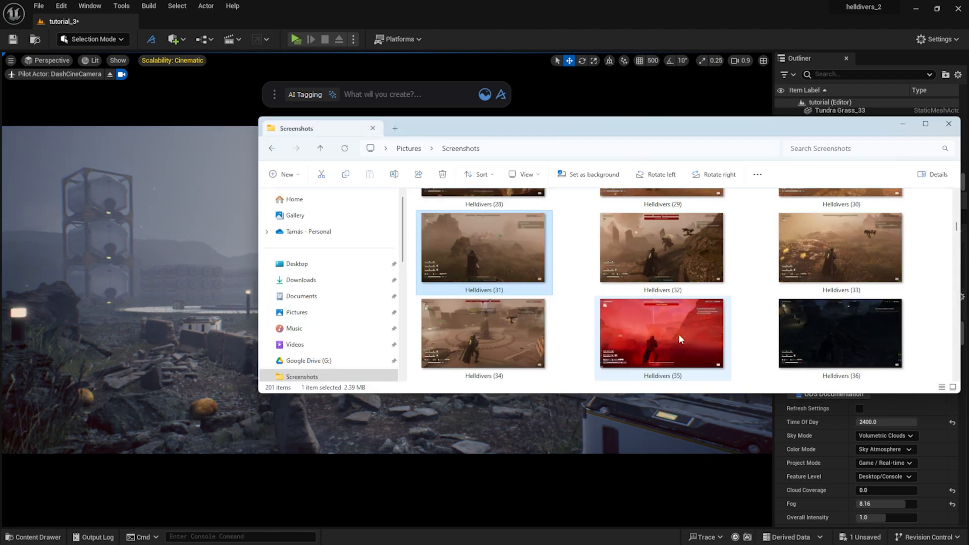
double_click(678, 334)
left_click(957, 8)
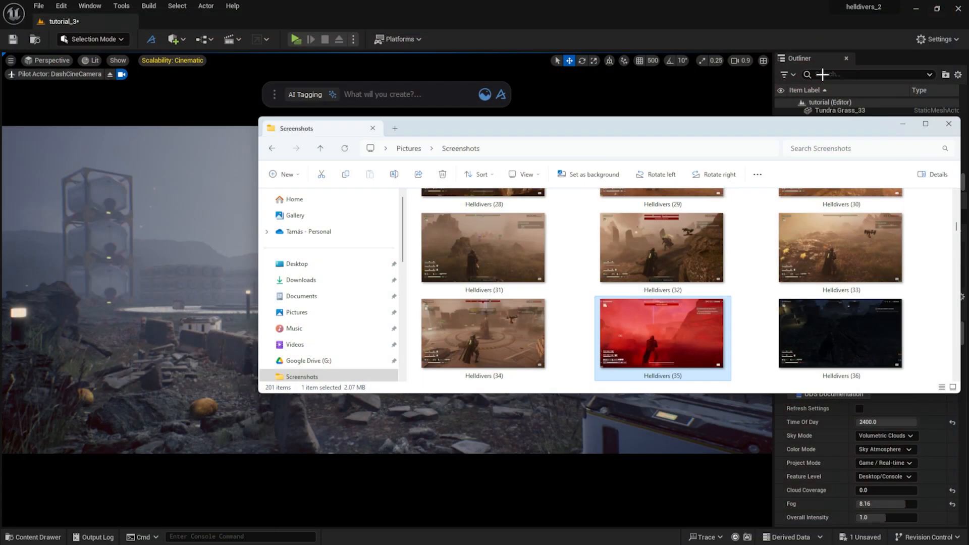
left_click_drag(407, 163, 379, 97)
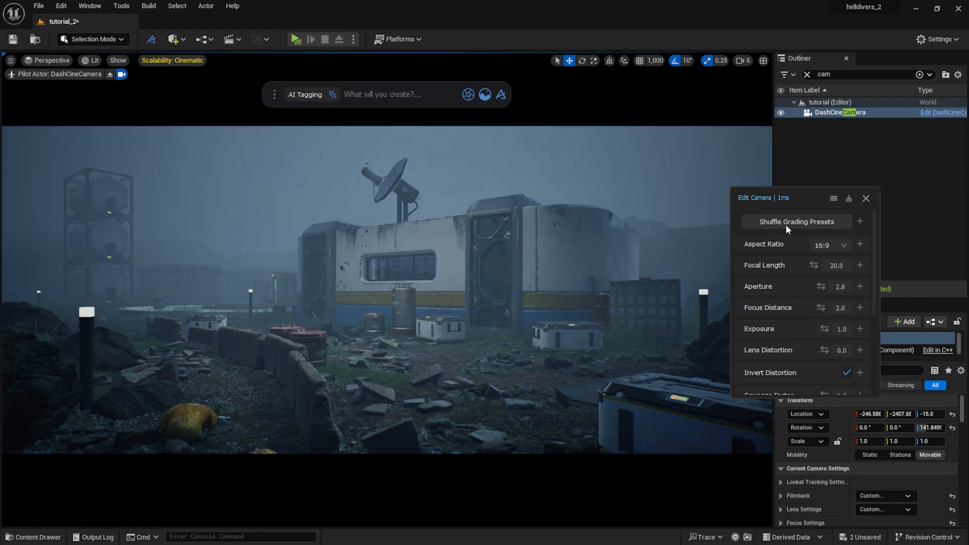
Step: Close the camera tool, stop piloting DashCineCamera, move to a view beside the main module and create a second Dash camera there
left_click(866, 199)
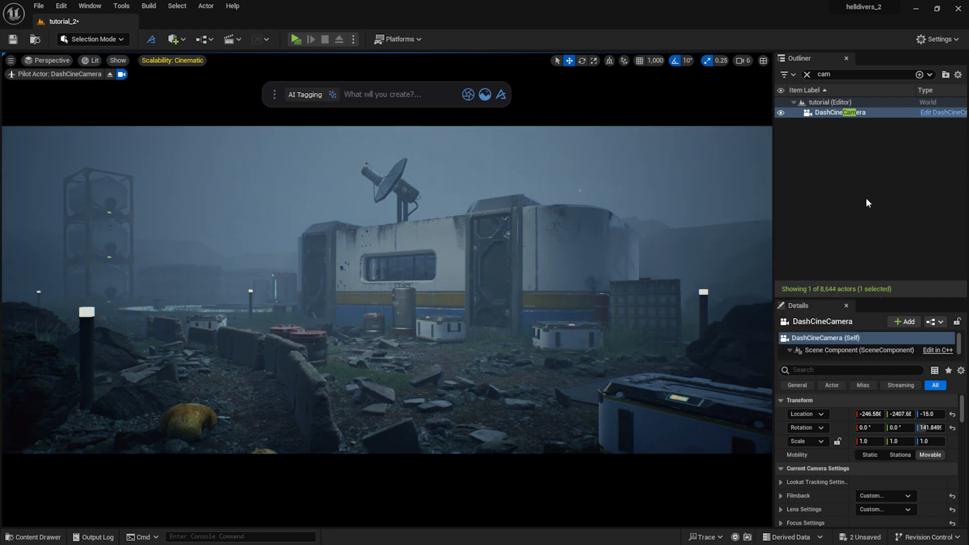
left_click(109, 74)
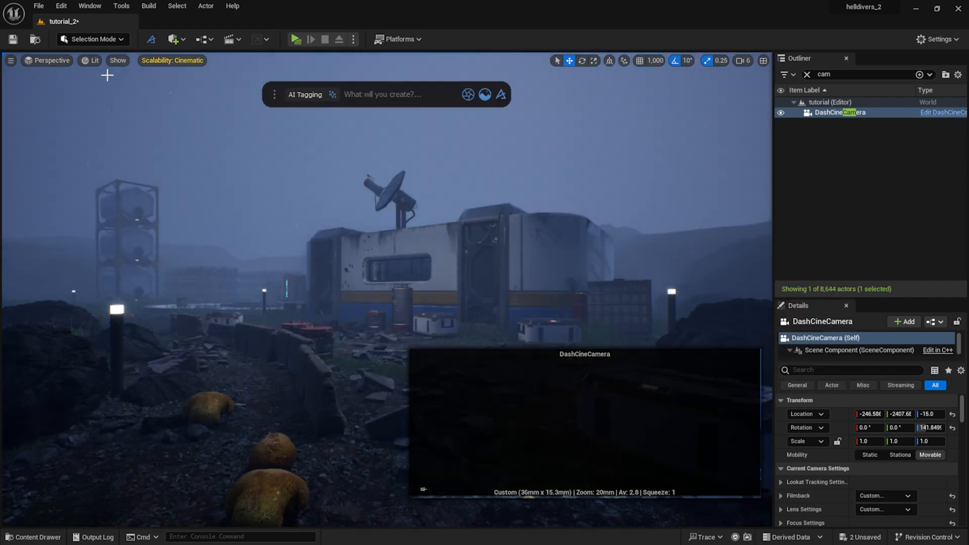
left_click(561, 254)
mouse_move(562, 254)
right_mouse_down()
mouse_move(454, 252)
mouse_move(540, 253)
mouse_move(553, 240)
right_mouse_up()
key("s")
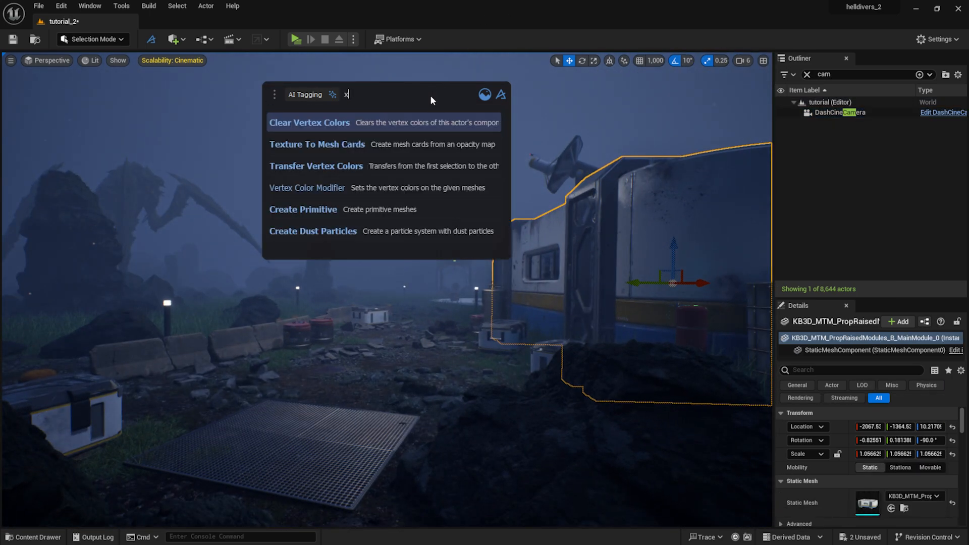
type("camer")
left_click(425, 129)
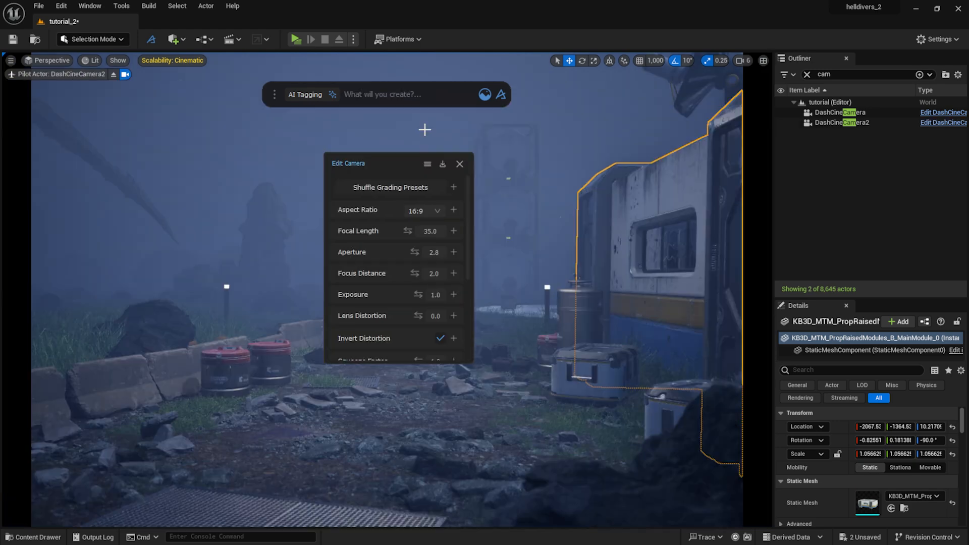
Step: Set the new Dash camera's aspect ratio to 2.35:1 and its focal length to 20.0, and close the editing tool
left_click(422, 211)
left_click(447, 345)
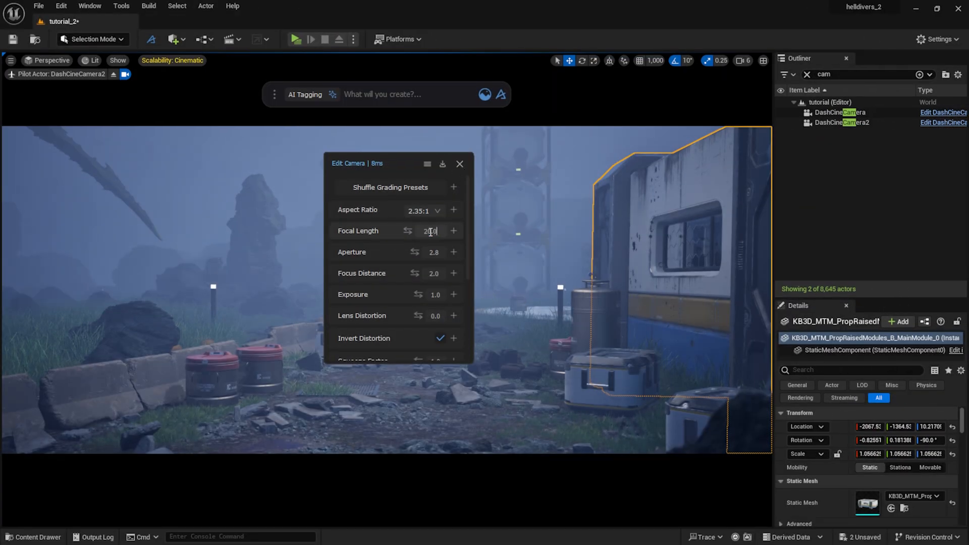
key("Return")
left_click(459, 165)
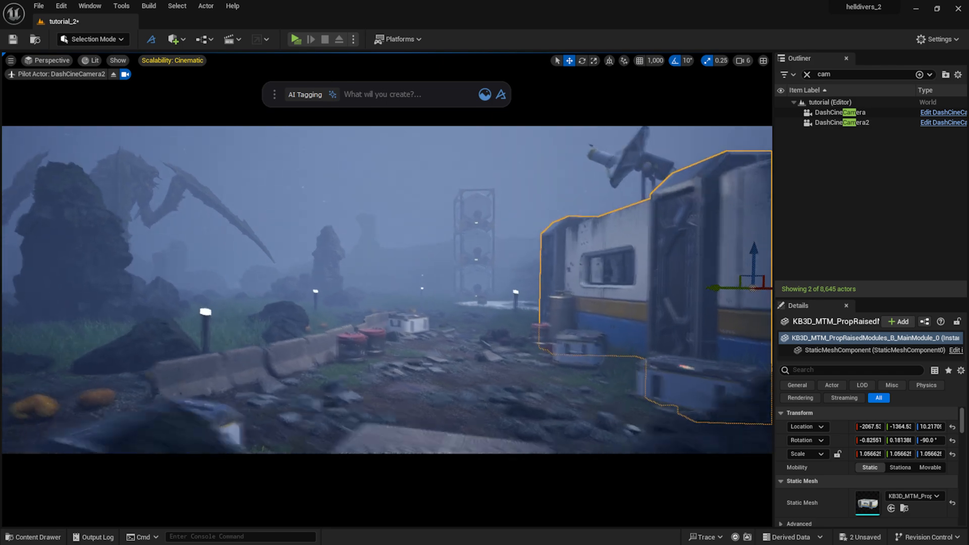
Step: Fly the piloted second camera past the base to frame the bile titan behind the rock formation
key("w")
mouse_move(519, 302)
right_mouse_down()
mouse_move(504, 302)
mouse_move(528, 297)
mouse_move(505, 296)
right_mouse_up()
scroll(511, 303, "down", 1)
key("s")
key("q")
key("e")
Step: Set DashCineCamera2's Y rotation to 0 and move the camera down to grass level, at about X -1542, Y 1238, Z -4.5
left_click(868, 125)
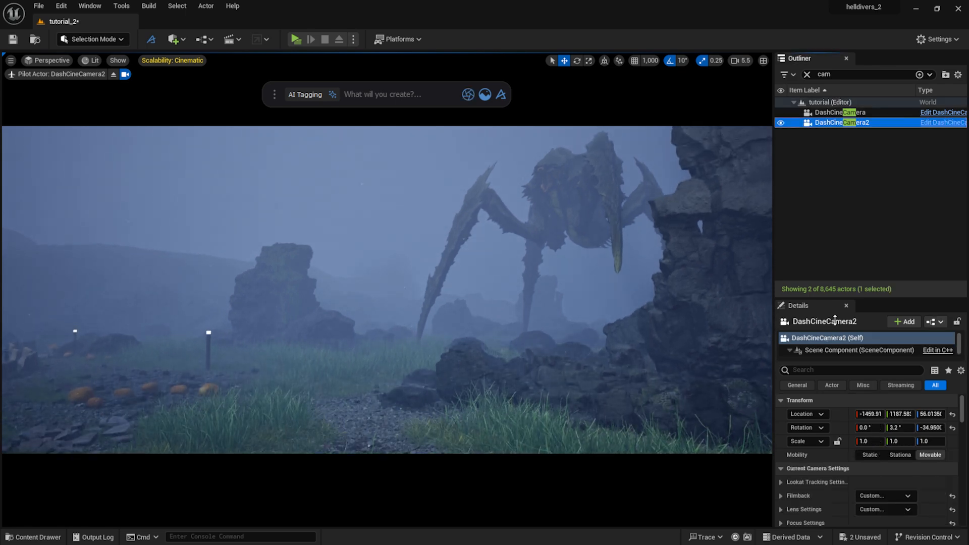
left_click(898, 427)
type("0")
key("Return")
scroll(385, 358, "down", 3)
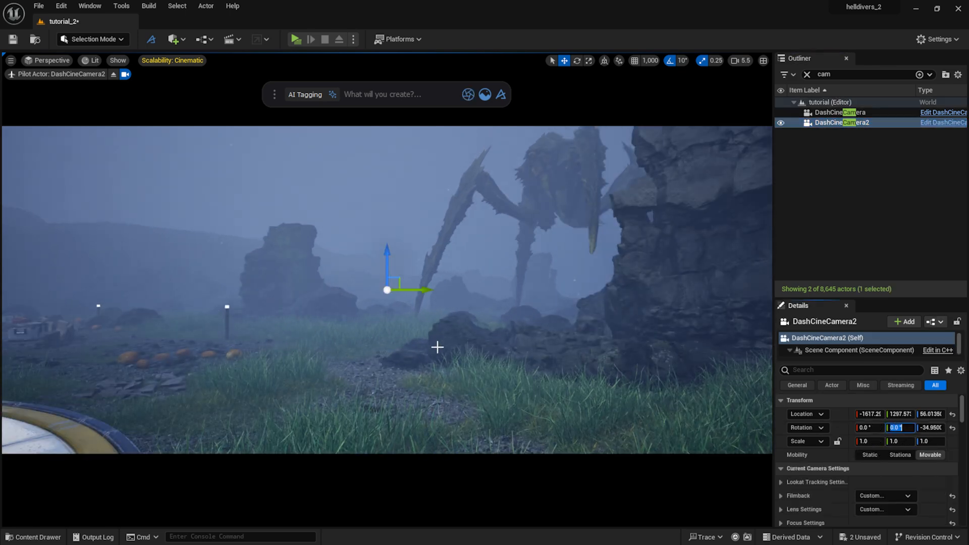
scroll(437, 348, "up", 2)
mouse_move(432, 354)
middle_mouse_down()
mouse_move(425, 349)
mouse_move(431, 359)
middle_mouse_up()
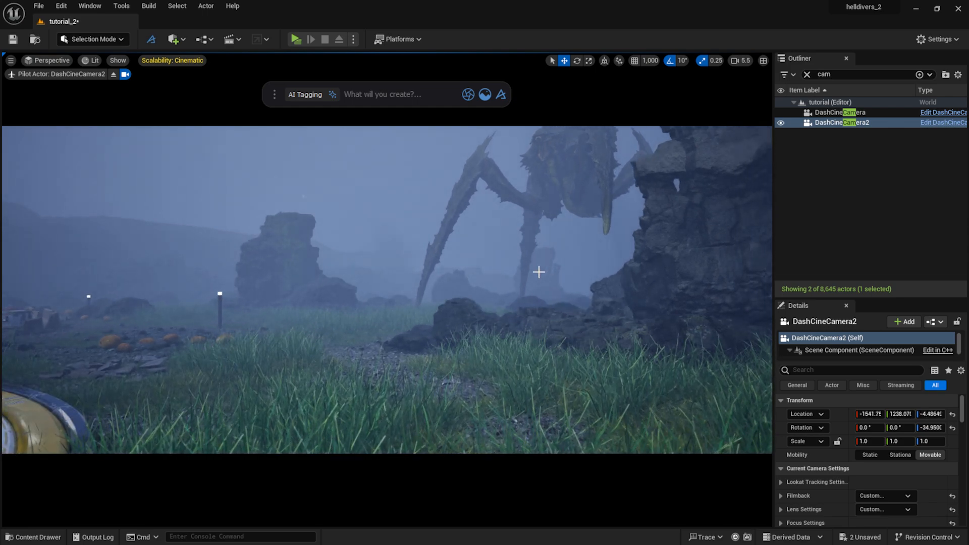
left_click(931, 427)
type("0")
key("Return")
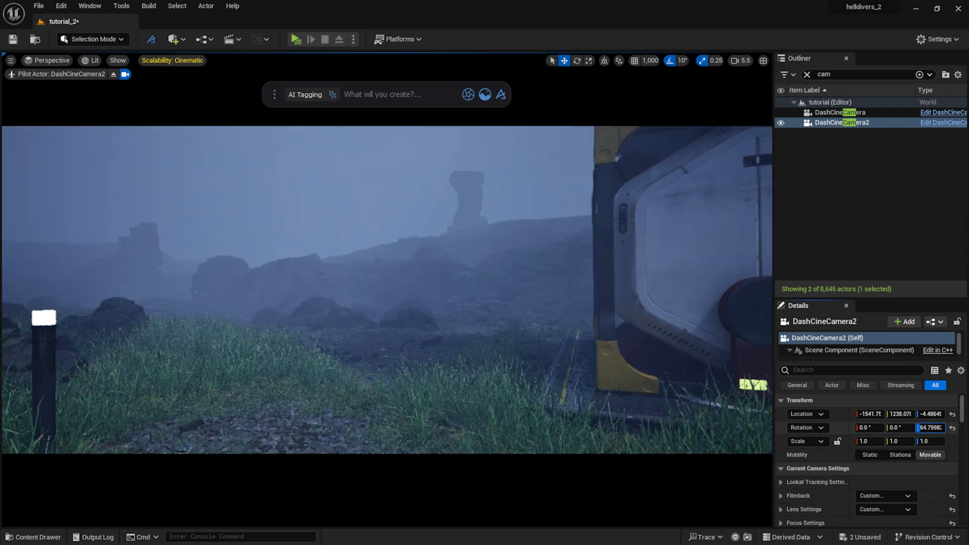
key("ctrl+z")
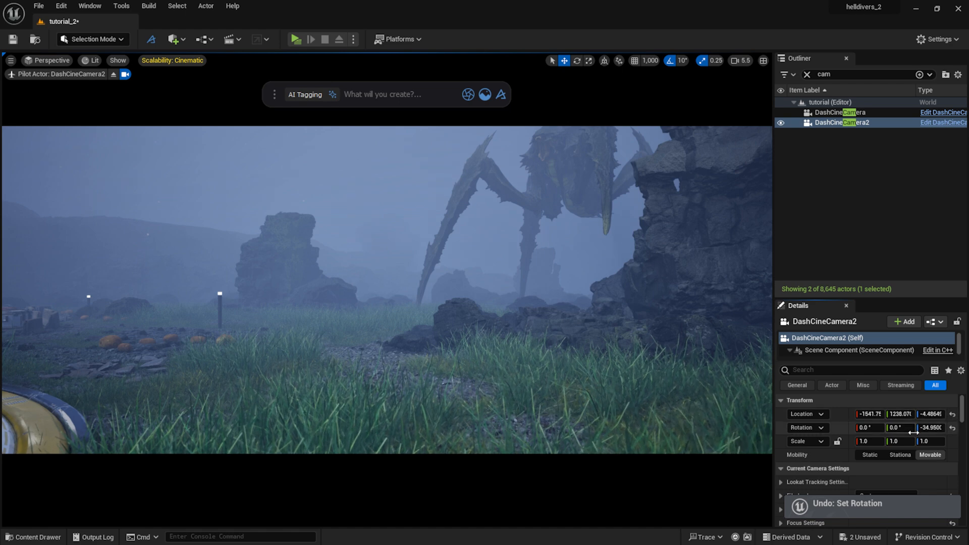
Step: Raise DashCineCamera2 to a Z location of 47.0
left_click(931, 414)
type("54")
key("Return")
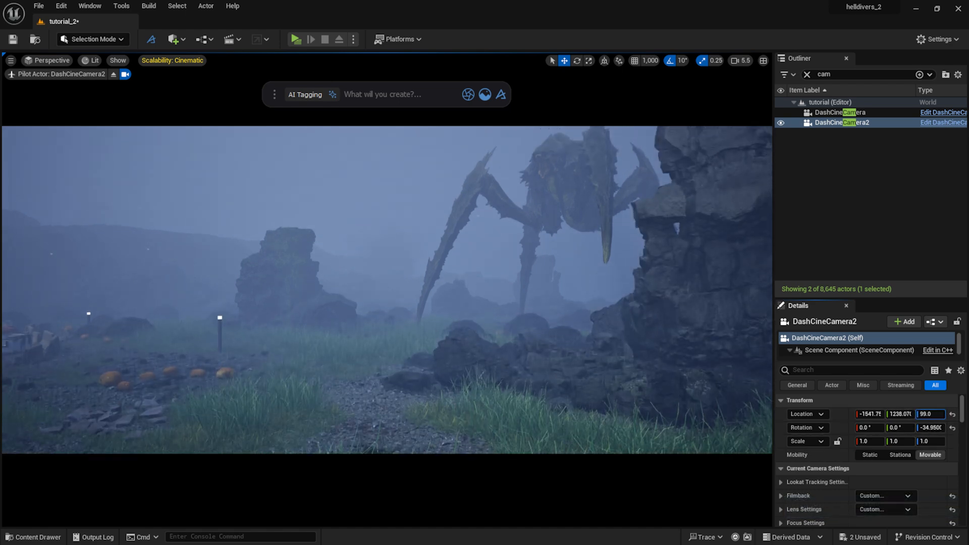
left_click(541, 188)
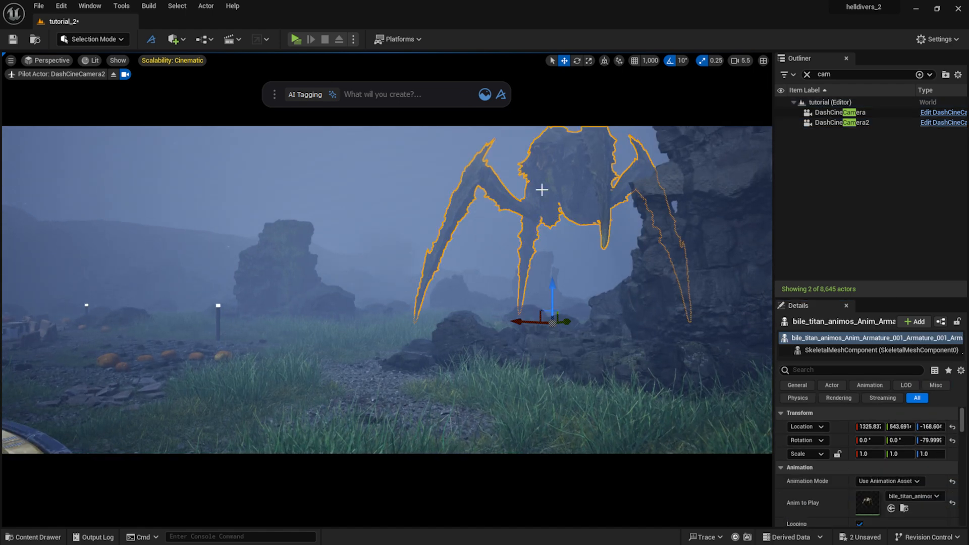
Step: Open the Dash camera editing tool for DashCineCamera2 and set its focal length to 15.0
left_click(803, 123)
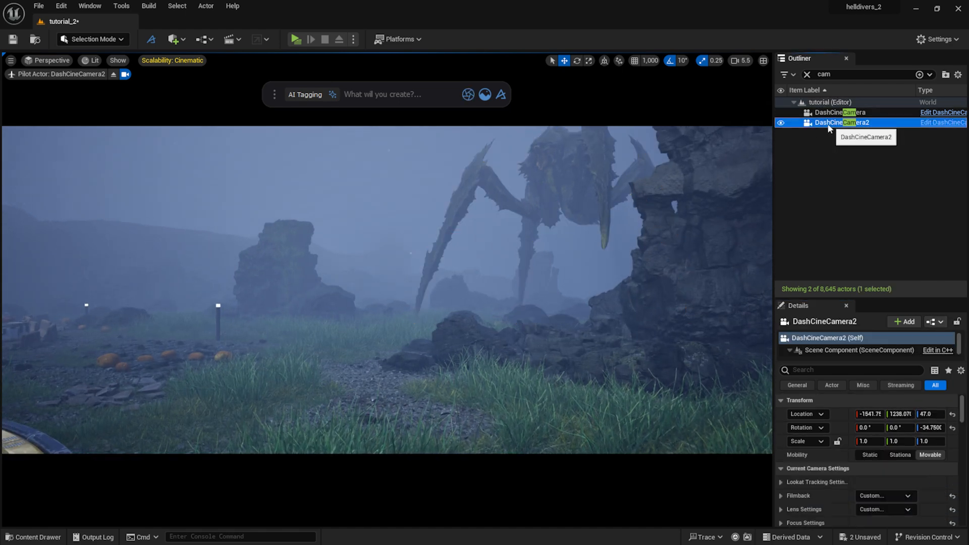
left_click(465, 96)
left_click_drag(398, 165, 845, 181)
key("Return")
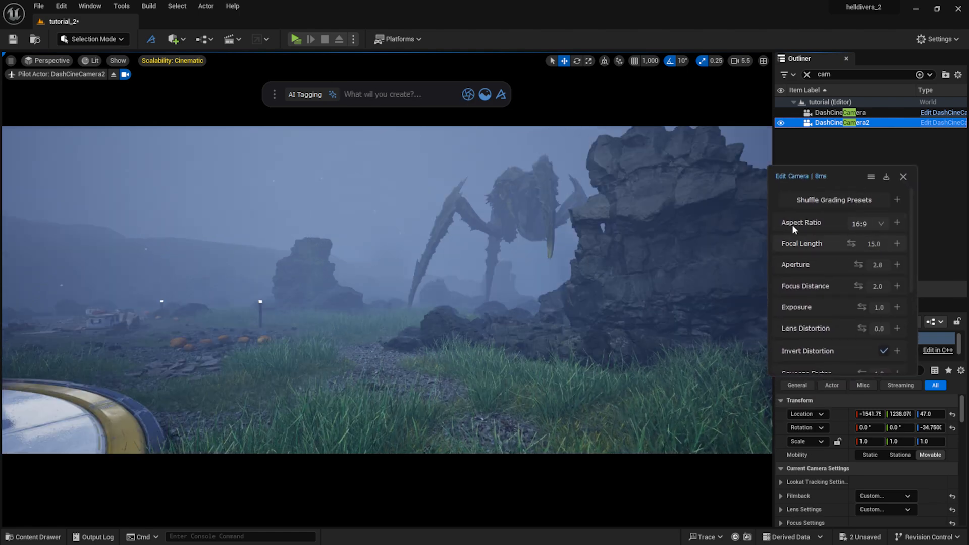
Step: Move the piloted camera closer to the bile titan, to about X -1264, Y 1133, Z 11
scroll(568, 301, "up", 4)
middle_click_drag(569, 305, 578, 263)
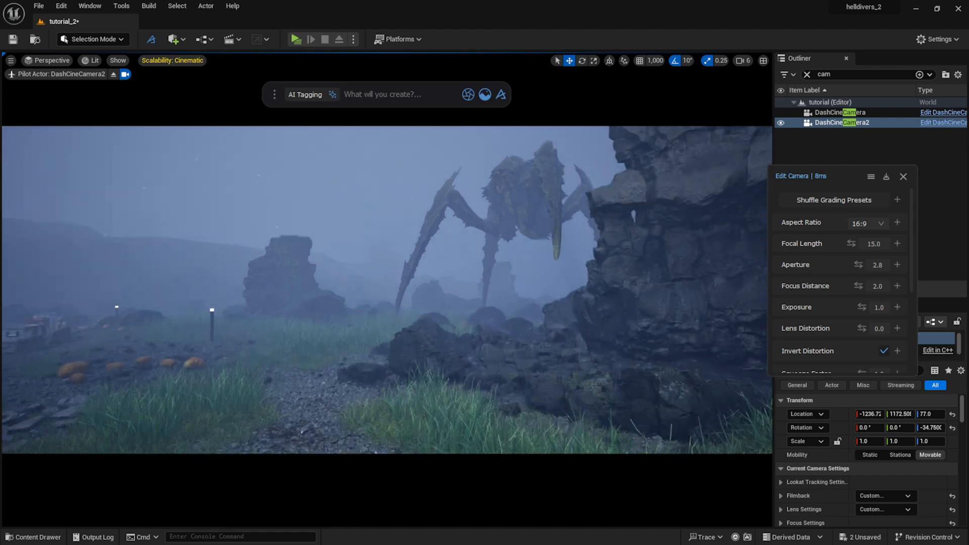
scroll(569, 306, "up", 3)
middle_click_drag(570, 306, 575, 332)
scroll(569, 306, "down", 3)
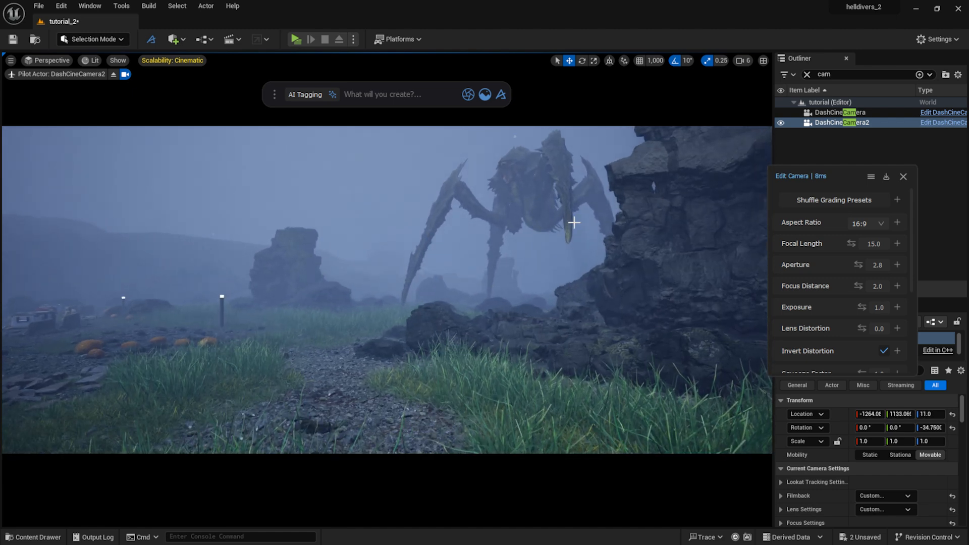
Step: Turn off scale snapping, scale the bile titan to about 1.02 and move it to about X 928, Y 474, Z -247
left_click(552, 219)
key("r")
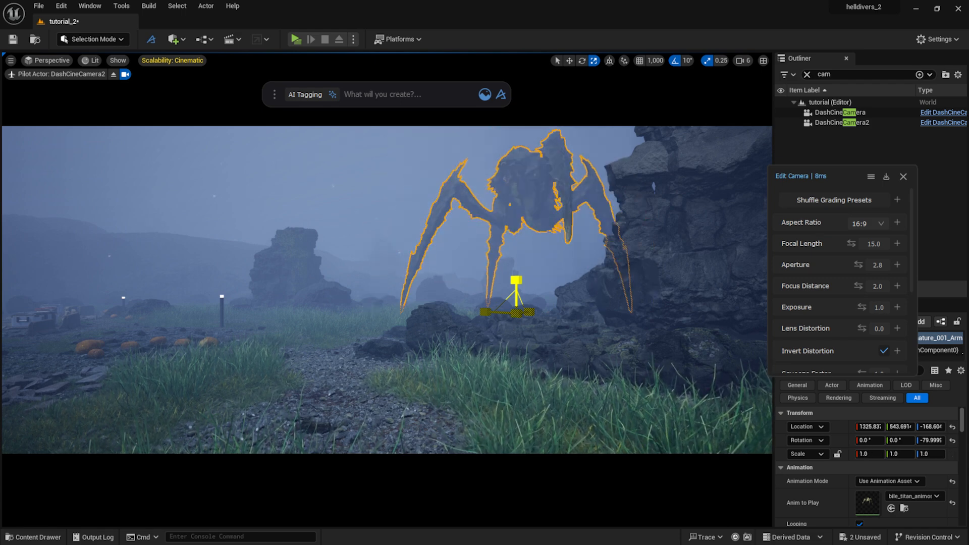
left_click(707, 60)
left_click_drag(517, 308, 492, 315)
key("w")
left_click_drag(491, 281, 494, 292)
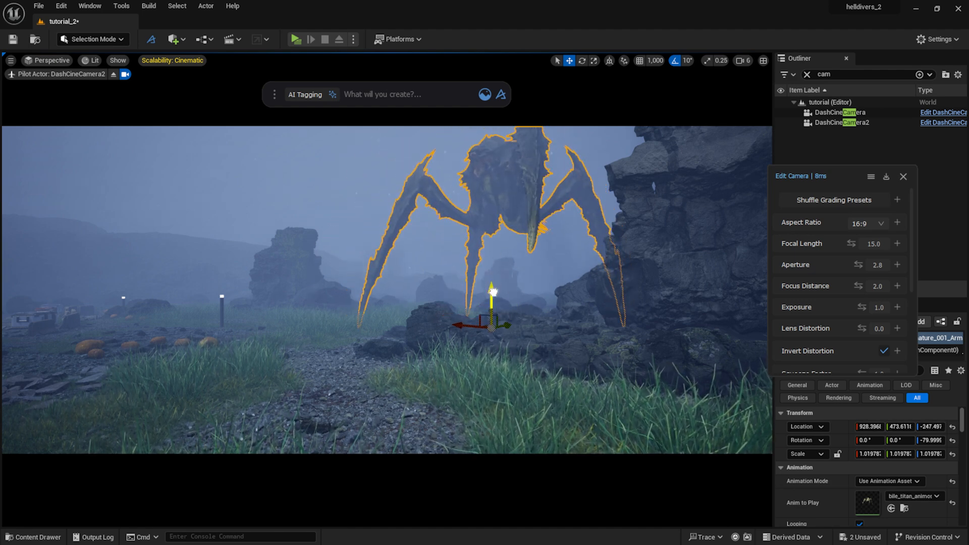
Step: Shift the piloted camera slightly back from the titan and close the camera editing tool
left_click(602, 142)
middle_click_drag(539, 246, 530, 236)
scroll(539, 246, "down", 1)
left_click(903, 178)
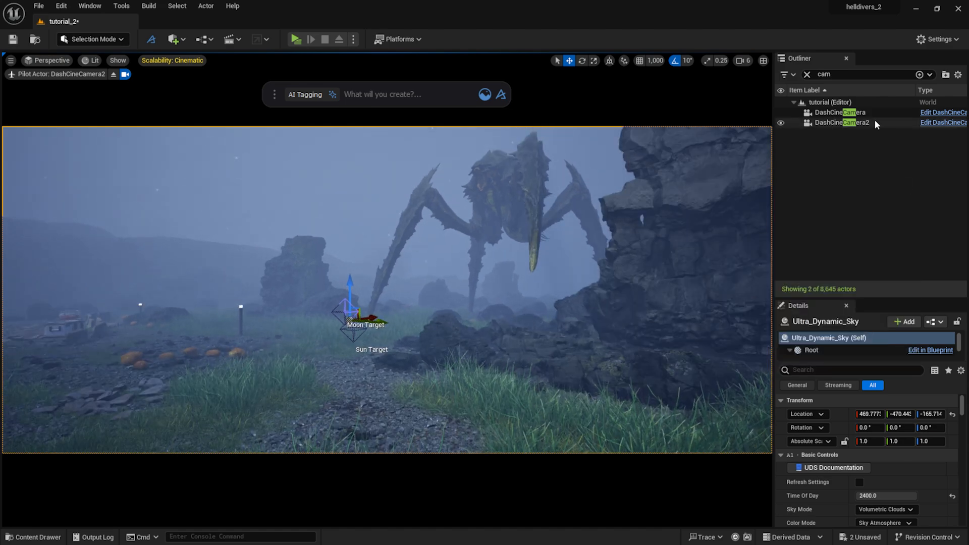
Step: Select DashCineCamera2 and reframe the titan from about X -1221, Y 945, Z 10, with the camera's Z rotation at about -27
left_click(868, 122)
mouse_move(516, 266)
middle_mouse_down()
mouse_move(541, 275)
mouse_move(520, 247)
middle_mouse_up()
right_click_drag(519, 264, 554, 264)
middle_click_drag(521, 261, 454, 278)
scroll(521, 261, "up", 1)
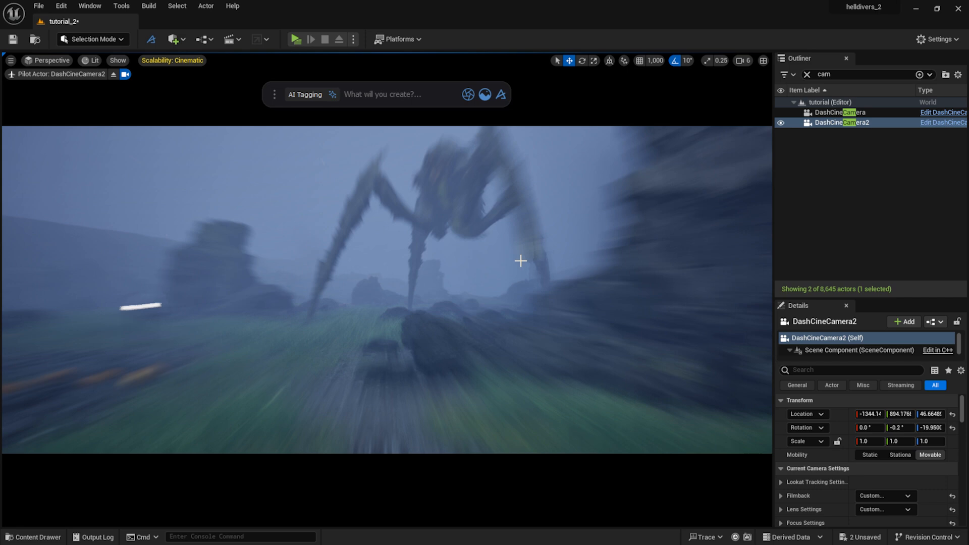
scroll(520, 261, "up", 2)
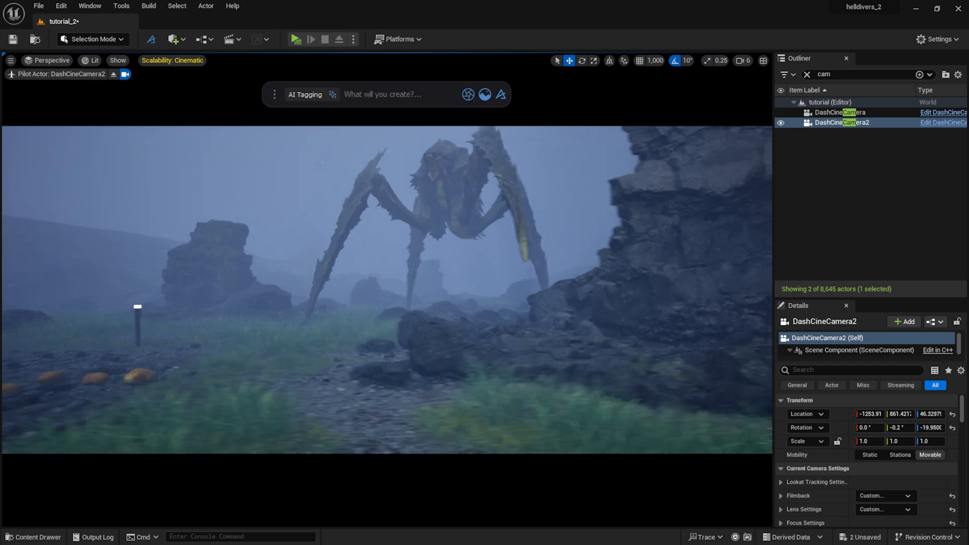
middle_click_drag(521, 261, 542, 275)
right_click_drag(525, 260, 509, 256)
middle_click_drag(525, 259, 536, 260)
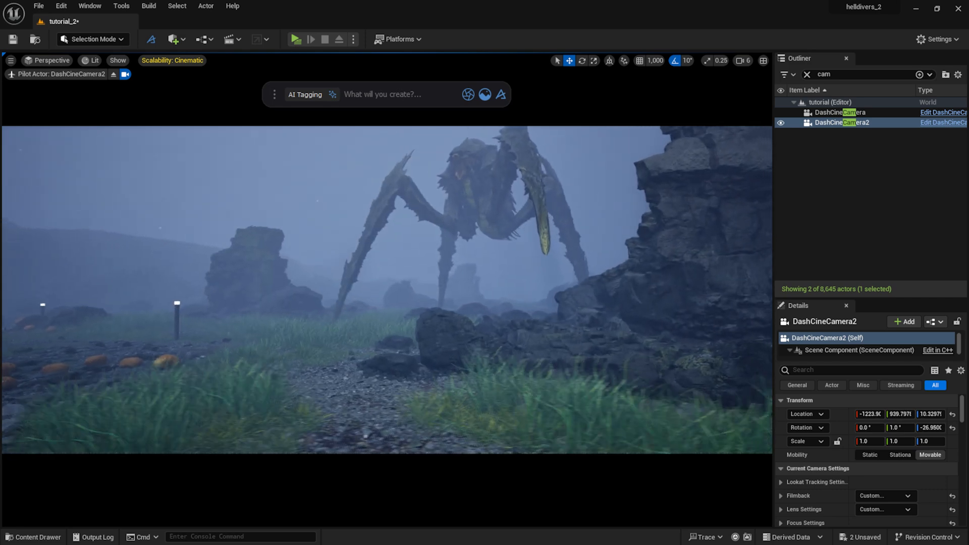
Step: Reopen the camera editing tool for DashCineCamera2, set the focal length to 20.0 and close the tool
left_click(848, 123)
left_click(498, 96)
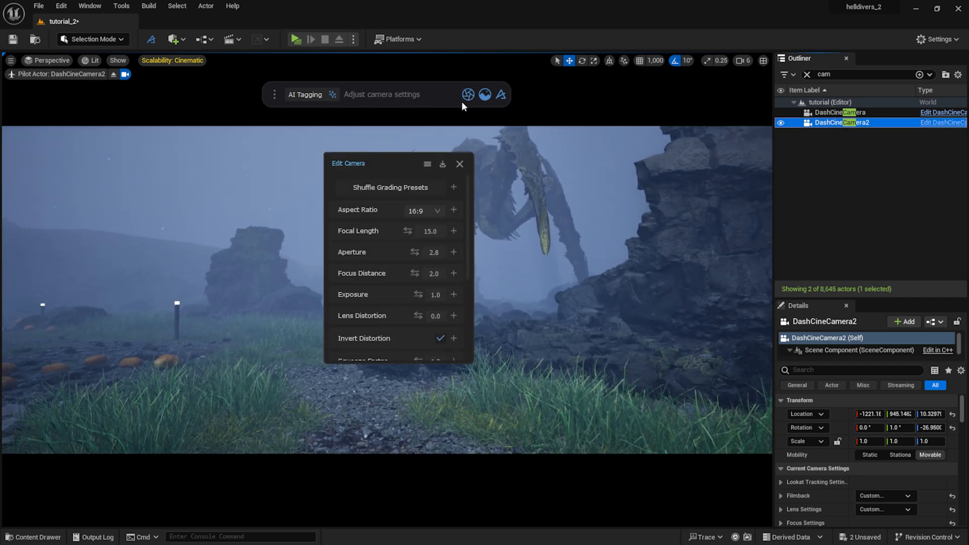
type("20")
key("Return")
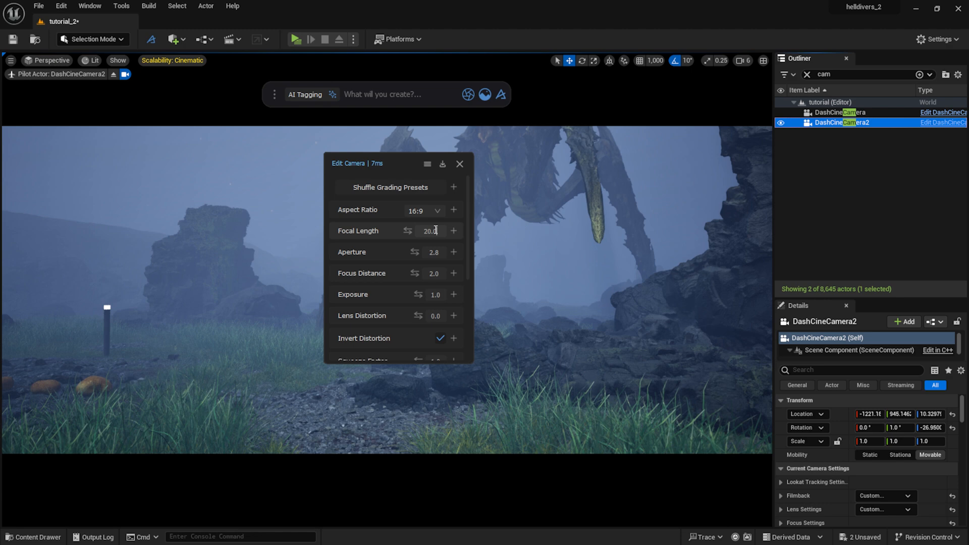
left_click(460, 164)
Step: Pull DashCineCamera2 back to about X -1472, Y 1086, Z 149 and set its Y rotation to 0
scroll(521, 244, "down", 4)
middle_click_drag(522, 243, 530, 207)
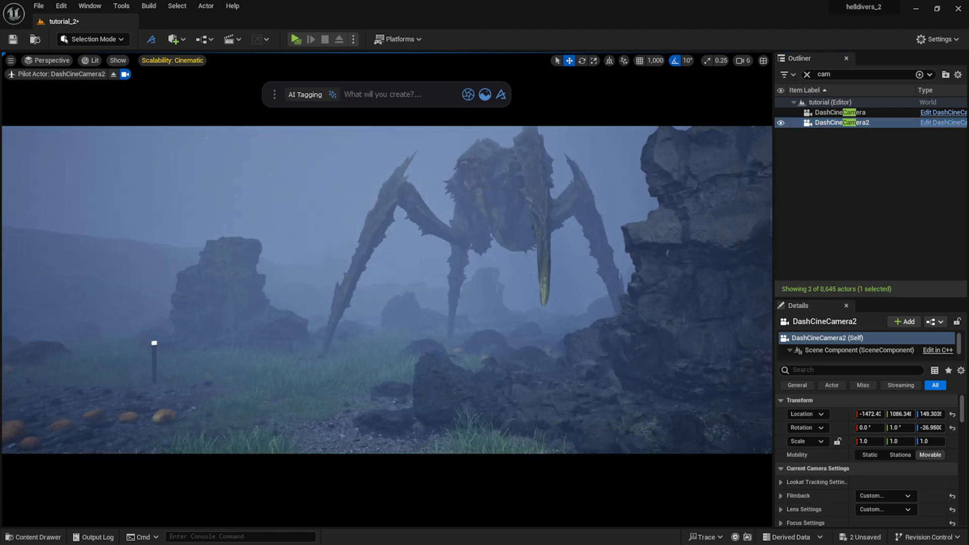
right_click(548, 276)
left_click(928, 419)
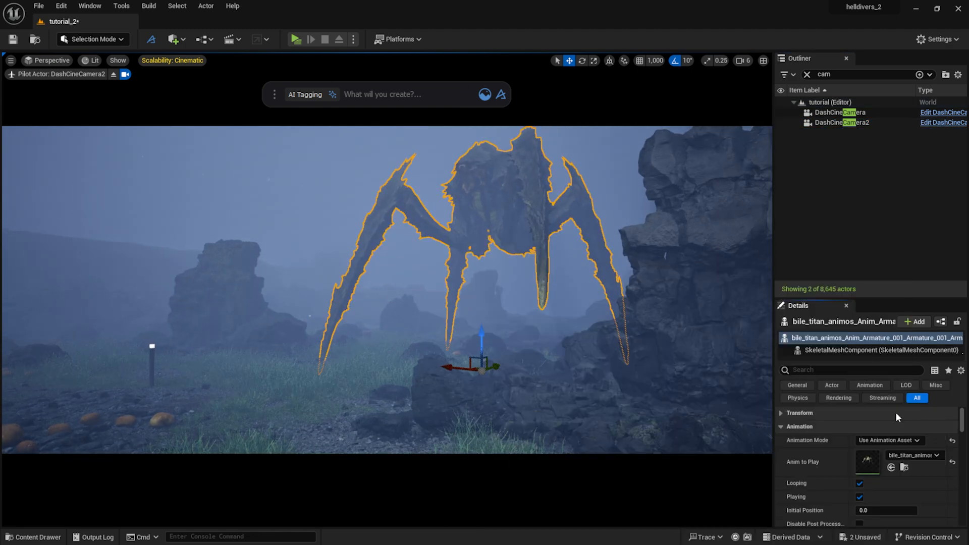
left_click(831, 123)
left_click(898, 428)
type("0")
key("Return")
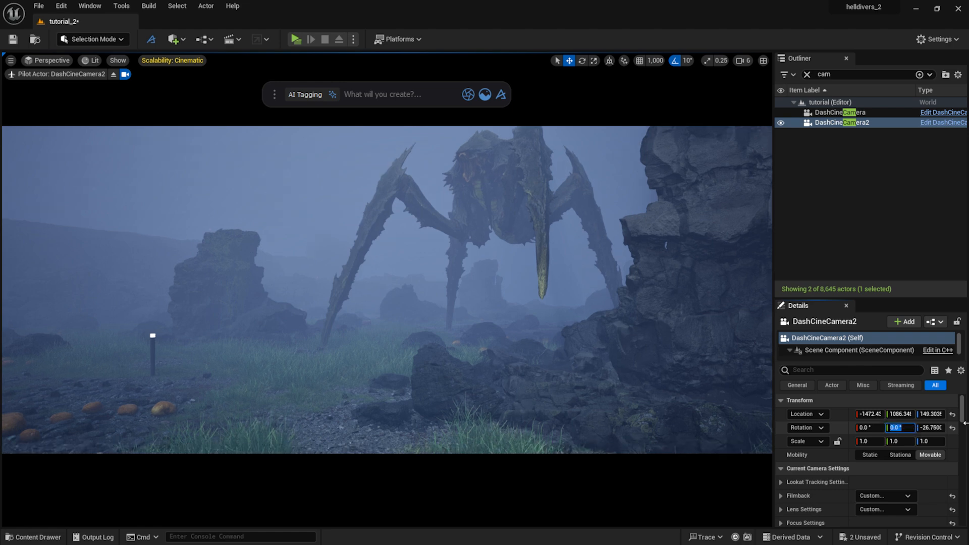
Step: Reframe the bile titan and foreground cliff with DashCineCamera2 at about X -1334, Y 1169, Z 118, Z rotation about -28
scroll(451, 279, "down", 3)
middle_click_drag(451, 280, 439, 291)
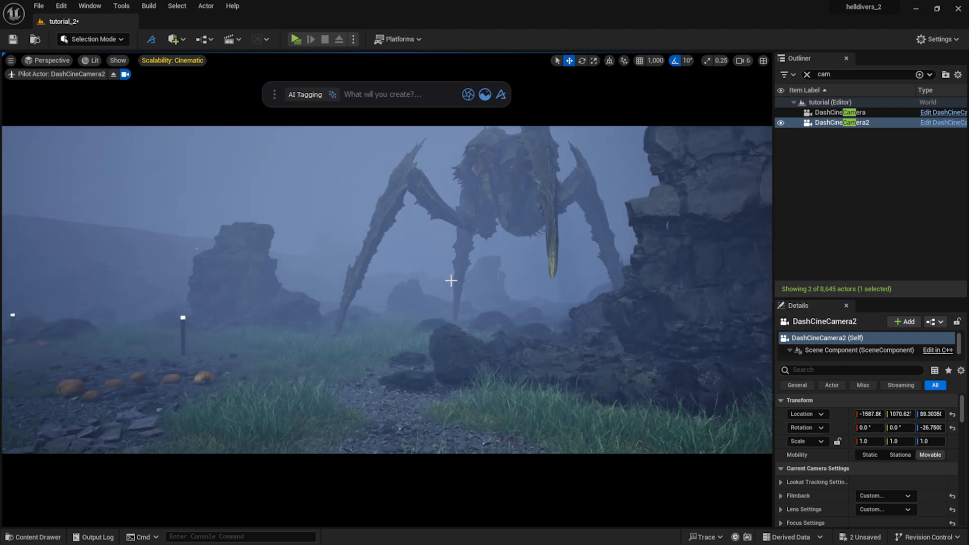
scroll(451, 281, "up", 3)
right_click_drag(455, 313, 453, 296)
middle_click_drag(456, 313, 471, 329)
scroll(465, 318, "up", 3)
mouse_move(471, 329)
right_mouse_down()
mouse_move(464, 321)
mouse_move(488, 328)
right_mouse_up()
middle_click_drag(464, 321, 441, 318)
mouse_move(435, 303)
right_mouse_down()
mouse_move(414, 317)
mouse_move(434, 303)
right_mouse_up()
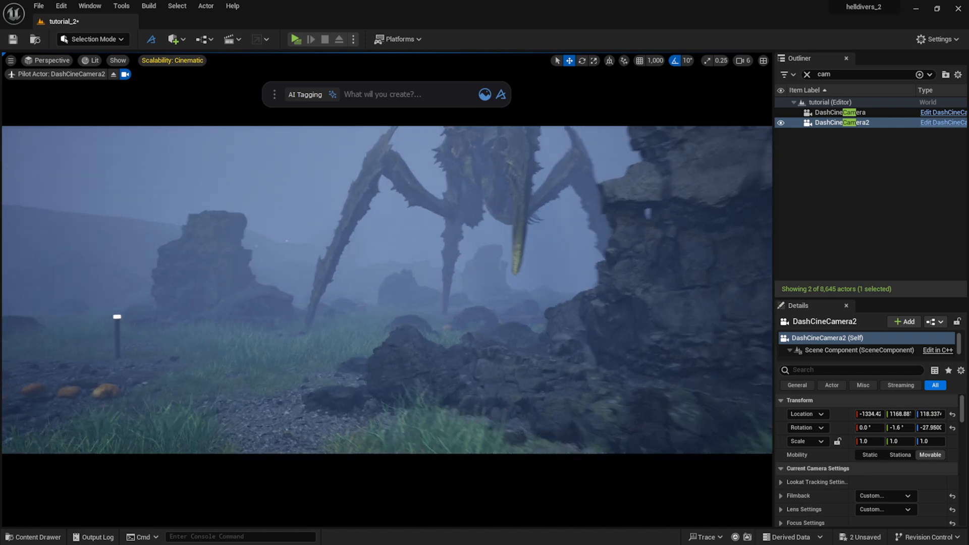
Step: Move the bile titan farther from the camera and closer to the large foreground cliff
left_click(439, 313)
left_click_drag(442, 339, 491, 322)
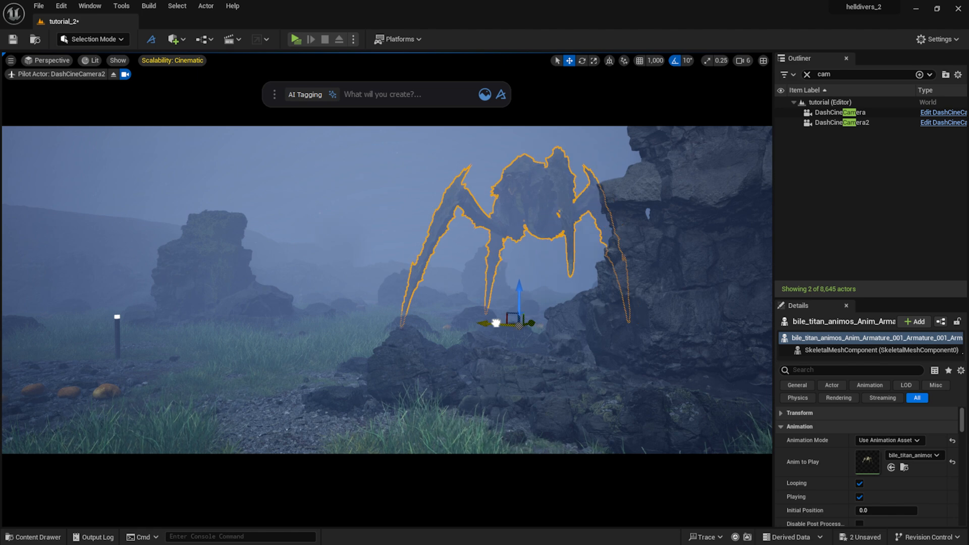
Step: Turn DashCineCamera2 slightly to a Z rotation of about -27.35, level its Y rotation at 0 and set its Z location to 80.0
right_click_drag(460, 316, 482, 318)
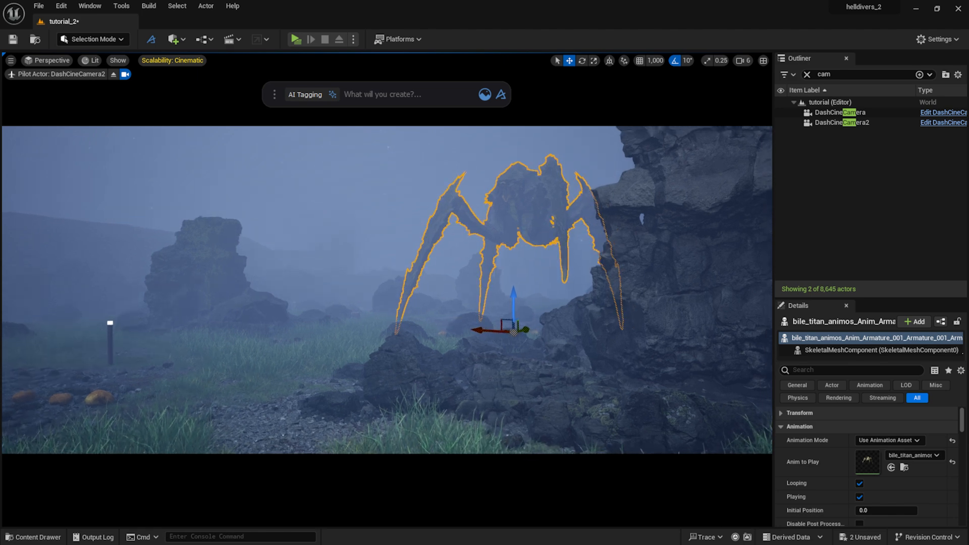
left_click(368, 201)
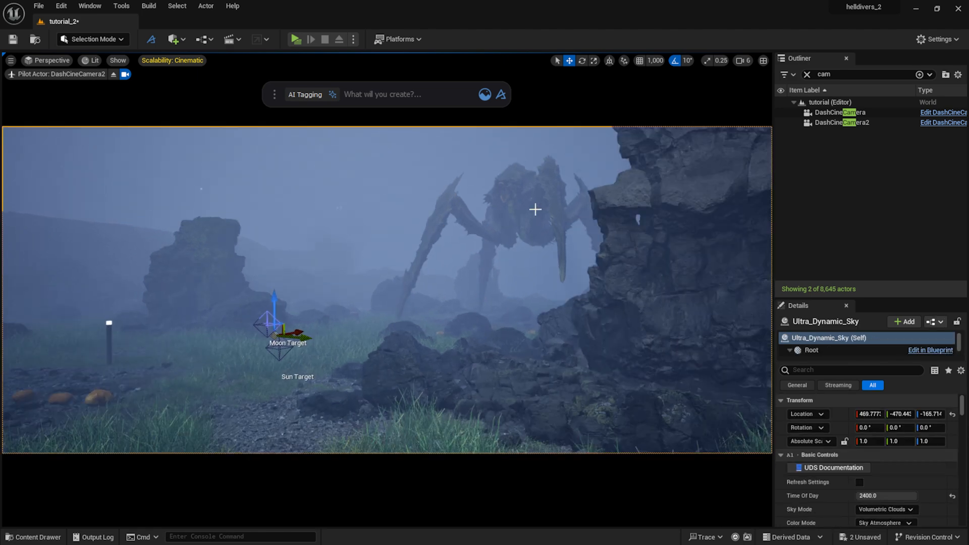
left_click(842, 122)
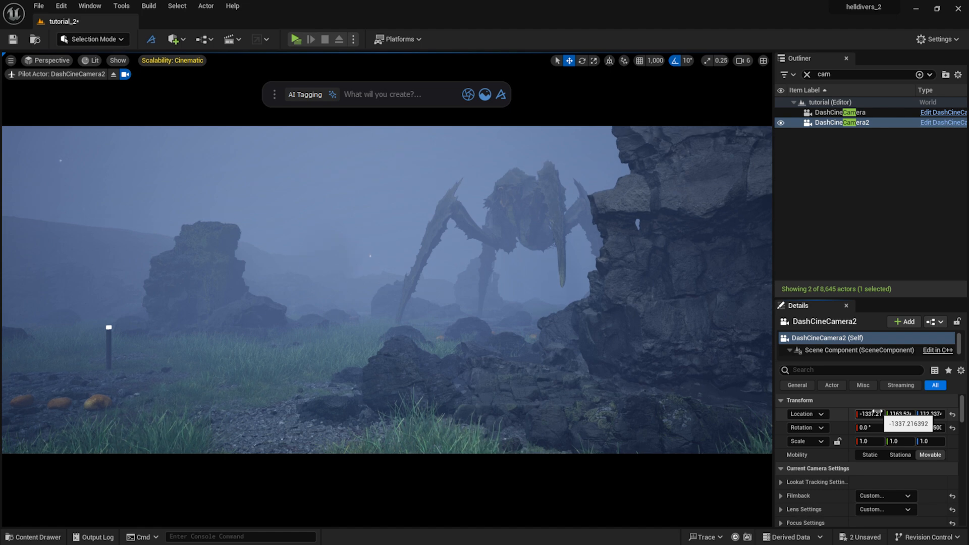
mouse_move(932, 414)
left_mouse_down()
mouse_move(911, 414)
mouse_move(935, 415)
left_mouse_up()
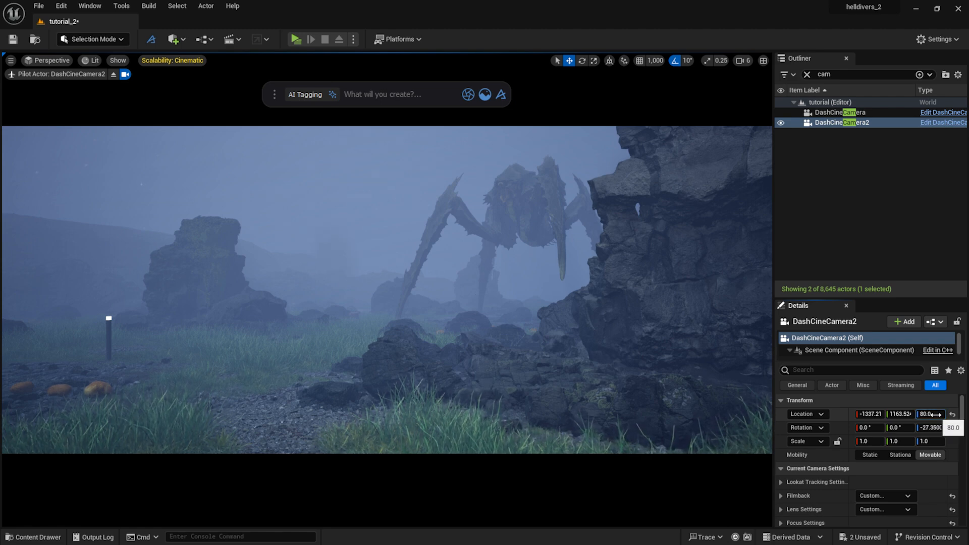
Step: Open the camera editing tool for DashCineCamera2, set aperture to 10.0 and lens distortion to 0.03, and turn off Invert Distortion
left_click(486, 94)
left_click_drag(395, 162, 794, 161)
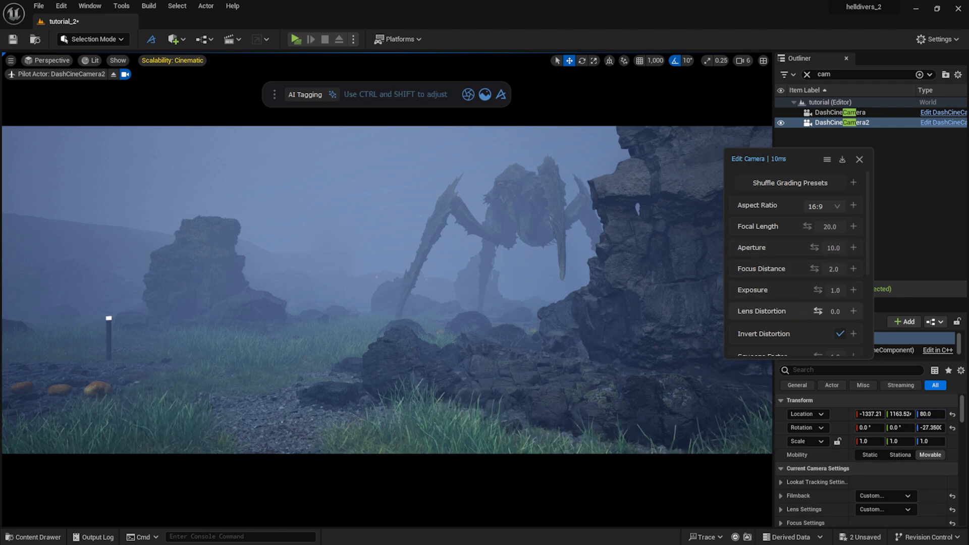
scroll(758, 263, "down", 2)
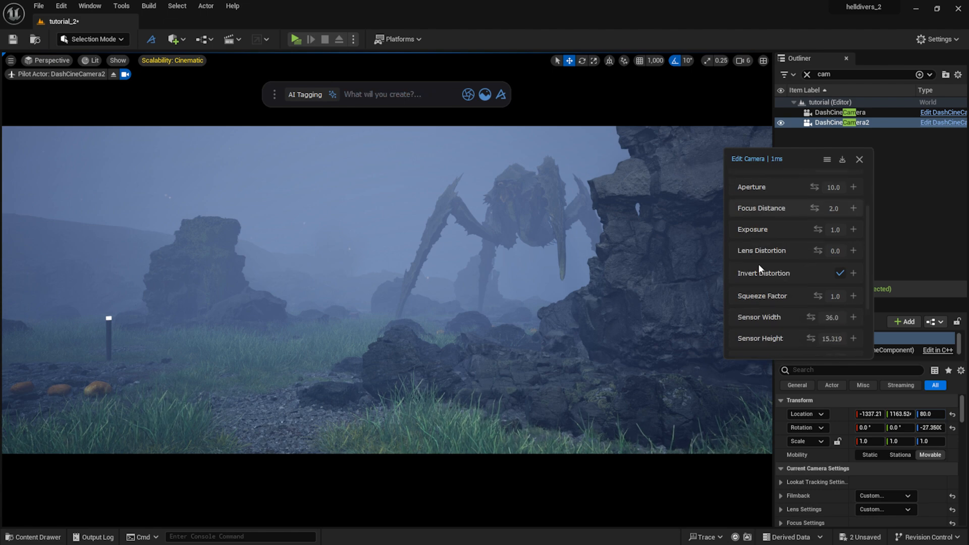
scroll(758, 264, "down", 2)
scroll(798, 241, "up", 2)
left_click_drag(818, 250, 821, 250)
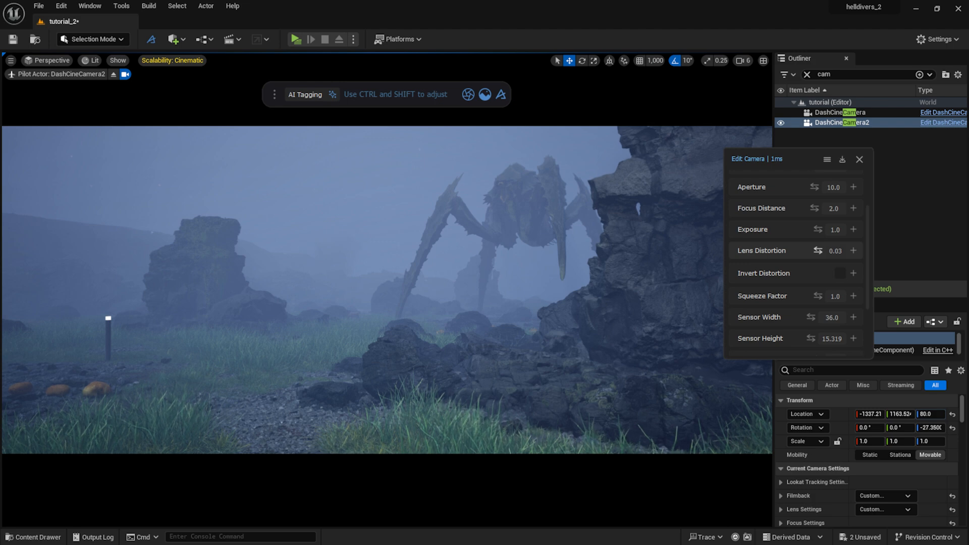
Step: Shuffle the camera's grading presets until the shot has a cold teal-blue look
scroll(787, 303, "down", 5)
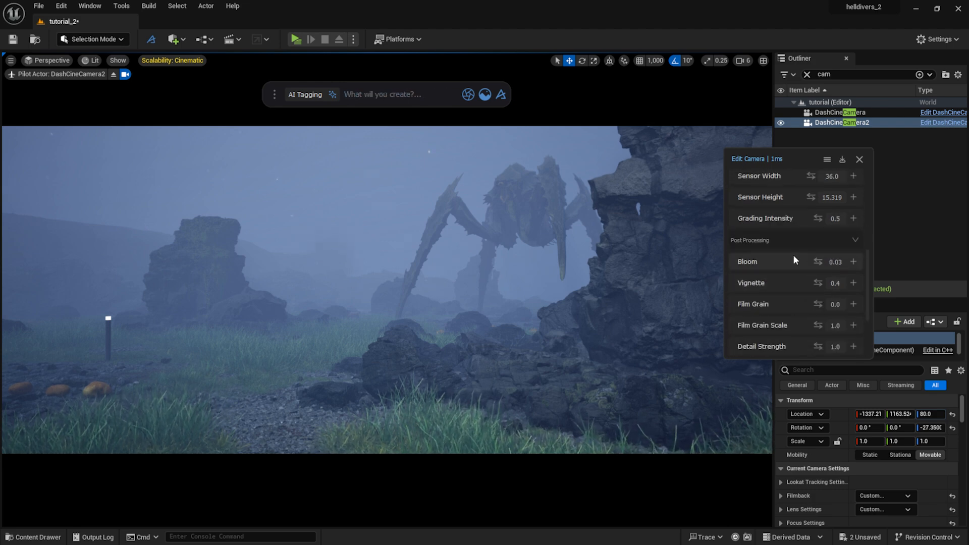
scroll(793, 255, "up", 5)
left_click(810, 184)
left_click(809, 184)
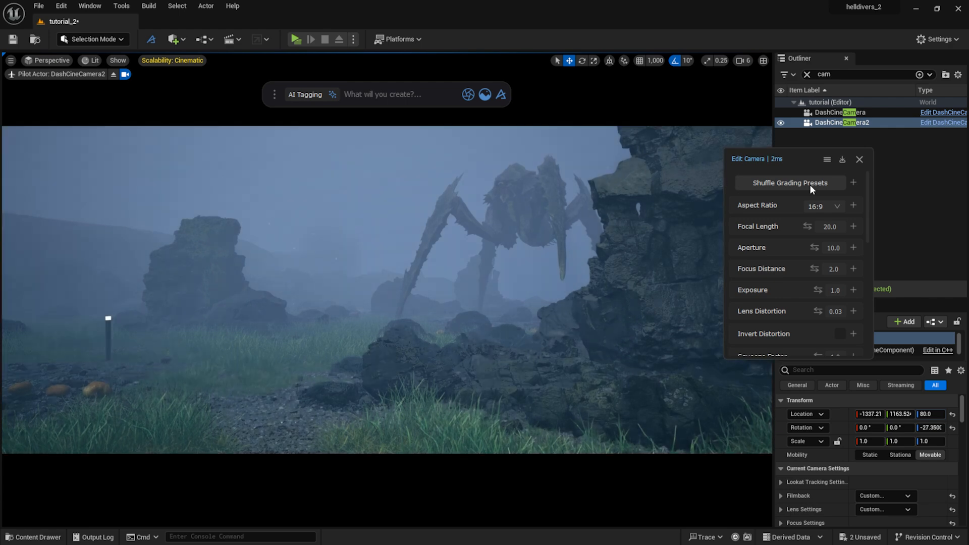
left_click(810, 184)
left_click(810, 184)
left_click(810, 184)
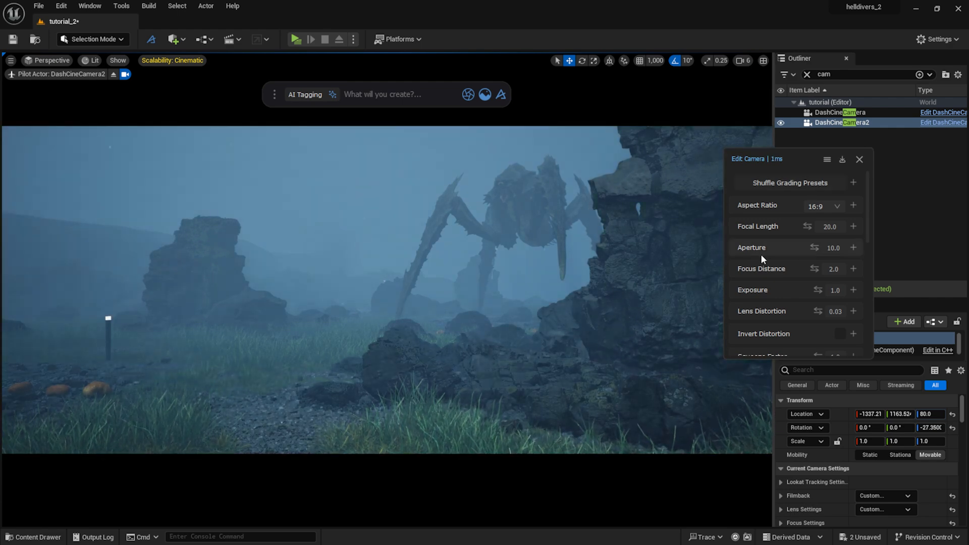
Step: Set the camera's vignette to 0.47, film grain to 0.08, detail strength to 1.1 and fringe to 0.17
scroll(761, 253, "down", 5)
left_click_drag(817, 273, 826, 274)
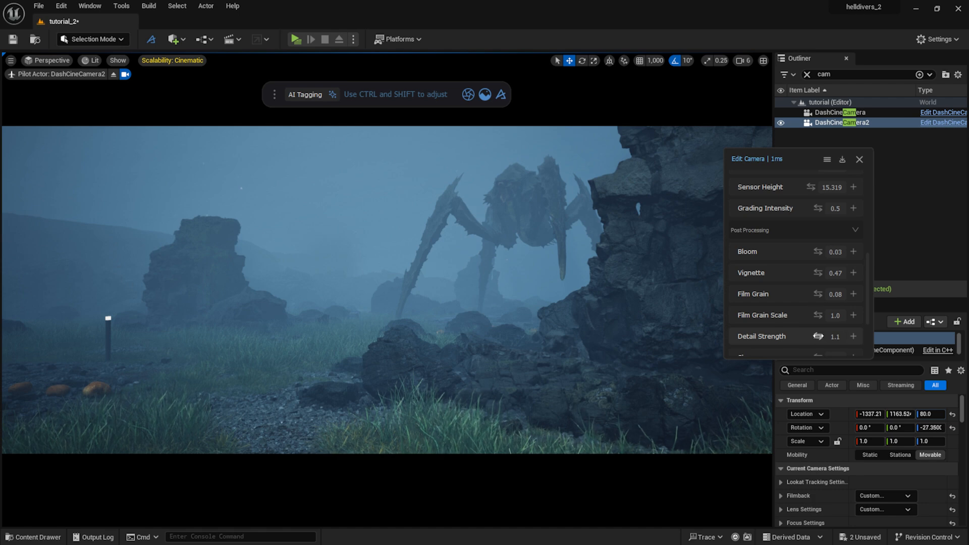
scroll(788, 255, "down", 3)
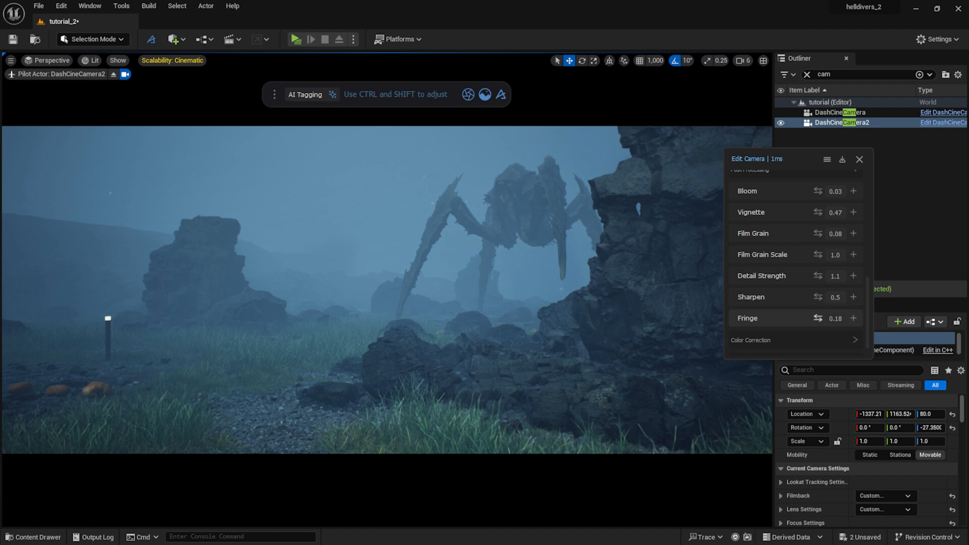
left_click_drag(818, 319, 816, 319)
scroll(778, 232, "down", 1)
left_click(800, 341)
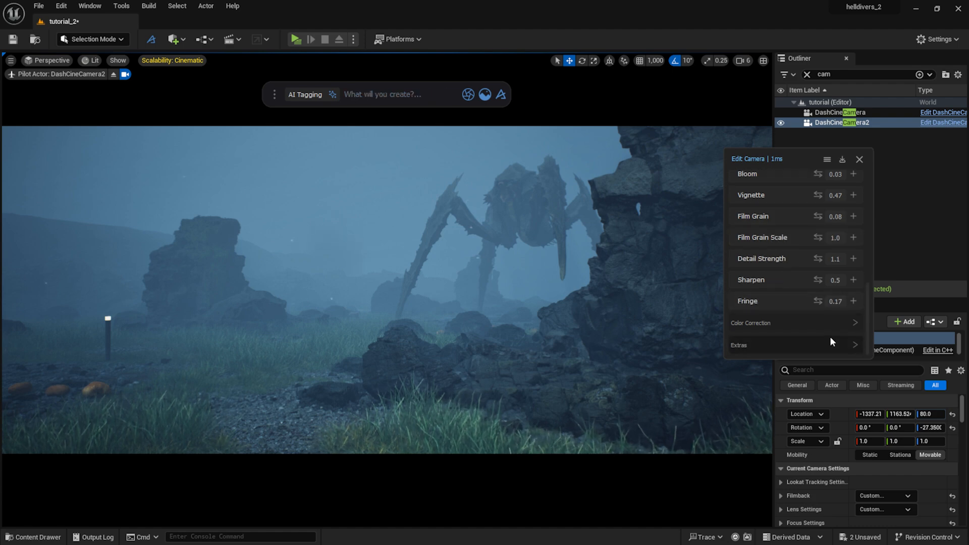
Step: Expand the camera's color correction settings and adjust the contrast slightly
left_click(826, 323)
scroll(808, 288, "down", 4)
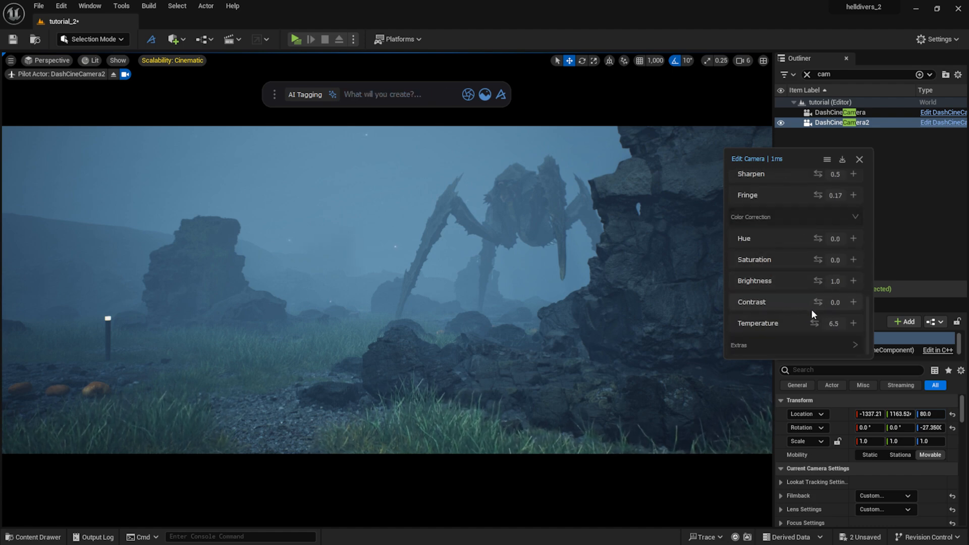
left_click_drag(818, 302, 819, 302)
Step: Add an Icelandic Mossy Rock from the Megascans 3D assets and place it over the orange plants at about X -618, Y -297
scroll(139, 288, "down", 1)
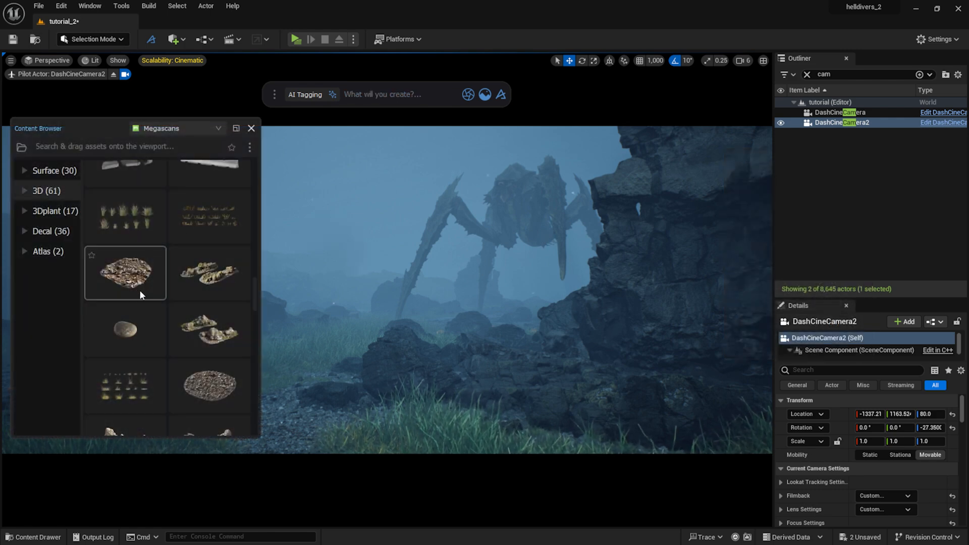
scroll(145, 305, "up", 4)
left_click_drag(135, 273, 259, 437)
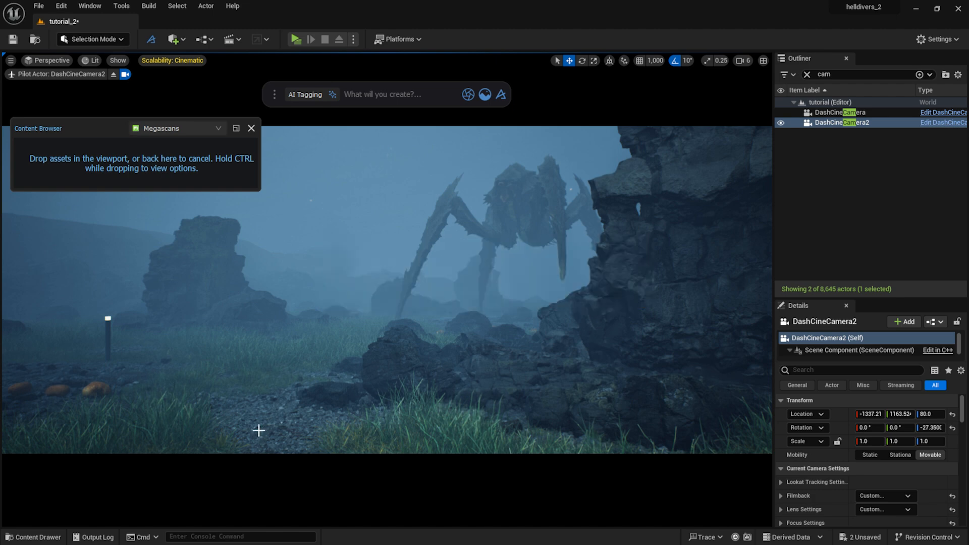
left_click_drag(280, 431, 62, 366)
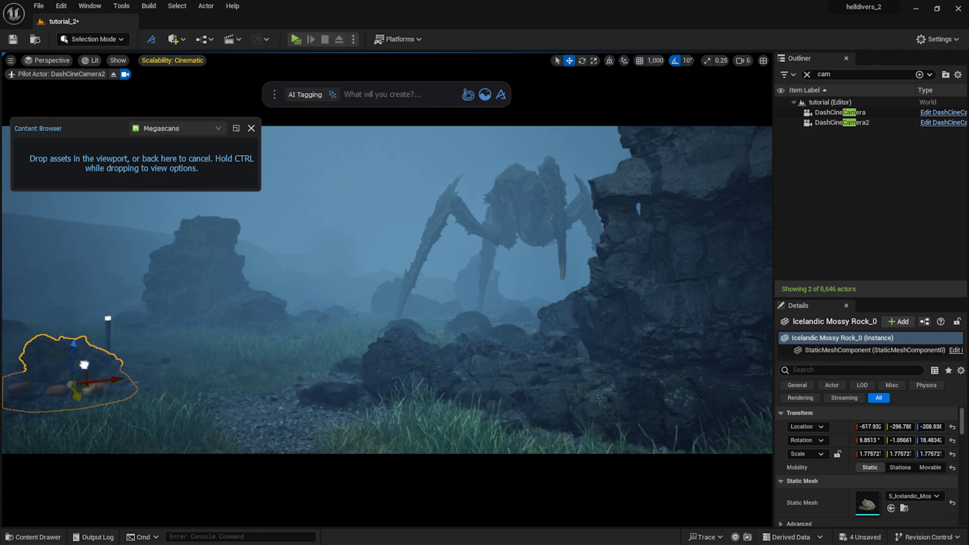
Step: Set the mossy rock's X and Y rotation to 0
left_click(875, 443)
type("0")
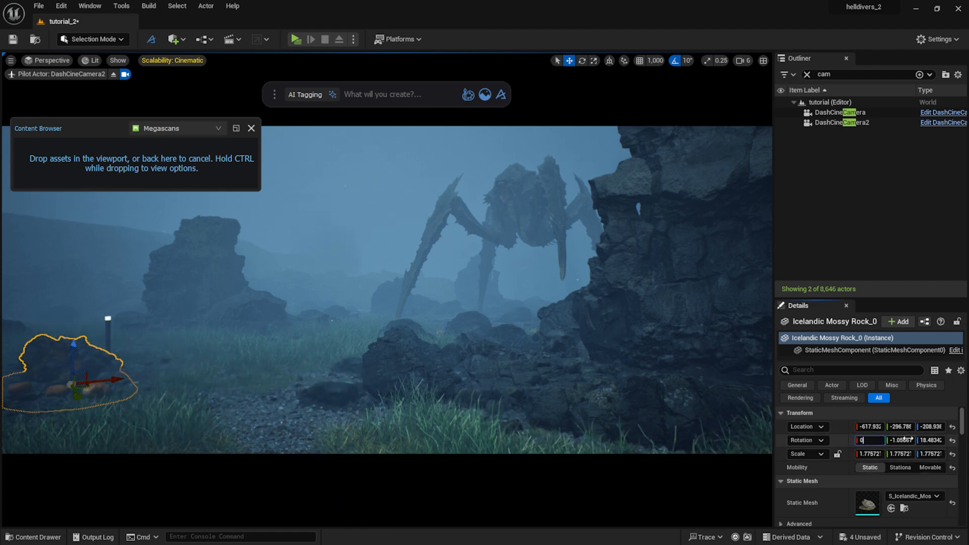
left_click(906, 441)
type("0")
key("Return")
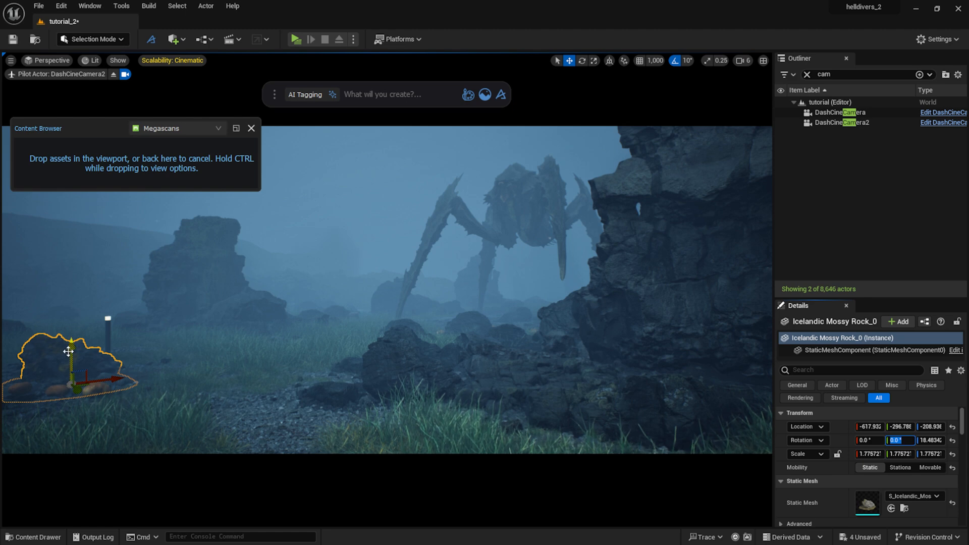
Step: Scale the mossy rock up to about 2.24 and move it to about X -685, Y -319, Z -176
left_click_drag(69, 351, 69, 340)
key("r")
mouse_move(69, 374)
left_mouse_down()
mouse_move(86, 367)
mouse_move(77, 373)
left_mouse_up()
key("w")
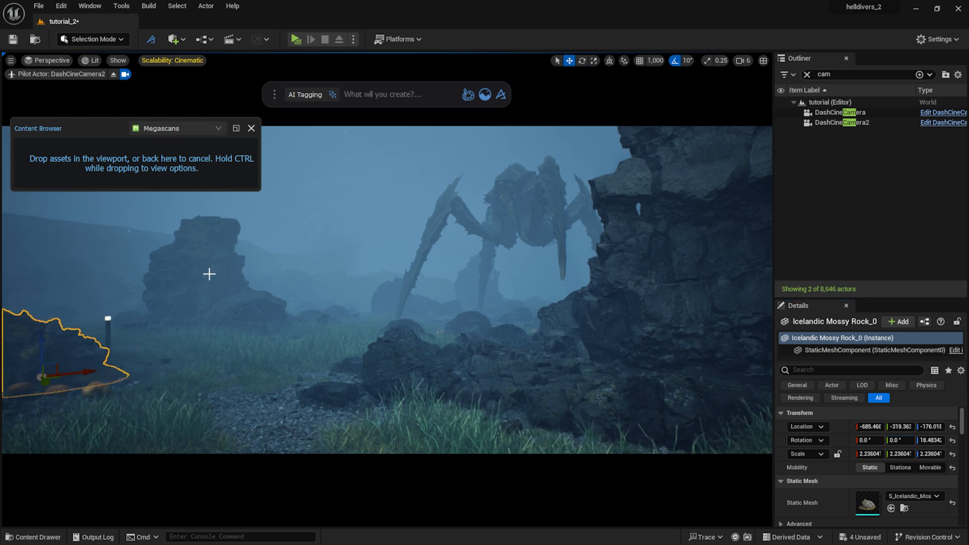
Step: Duplicate the mossy rock to about X -113, Y -1067 and rotate the copy to about -271.5 on Z
left_click(299, 210)
left_click(59, 372)
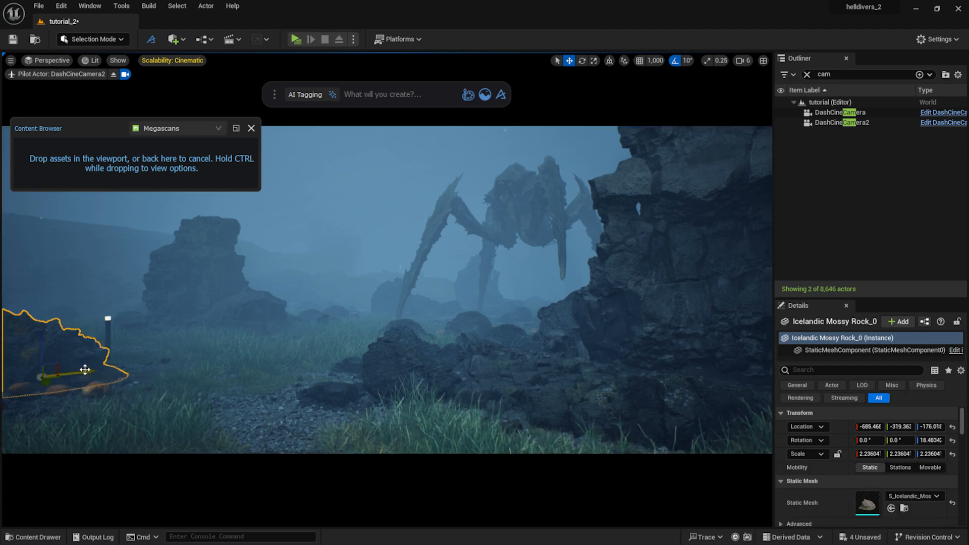
left_click_drag(85, 370, 238, 340, "alt")
key("e")
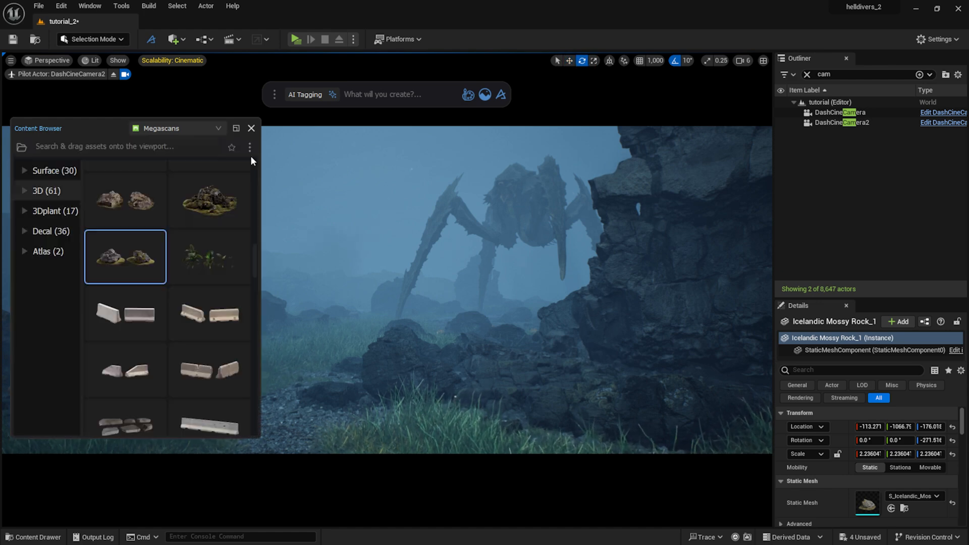
Step: Close the asset browser, scale the duplicated rock down to about 1.93 and deselect it
left_click(250, 128)
key("r")
left_click_drag(98, 337, 212, 249)
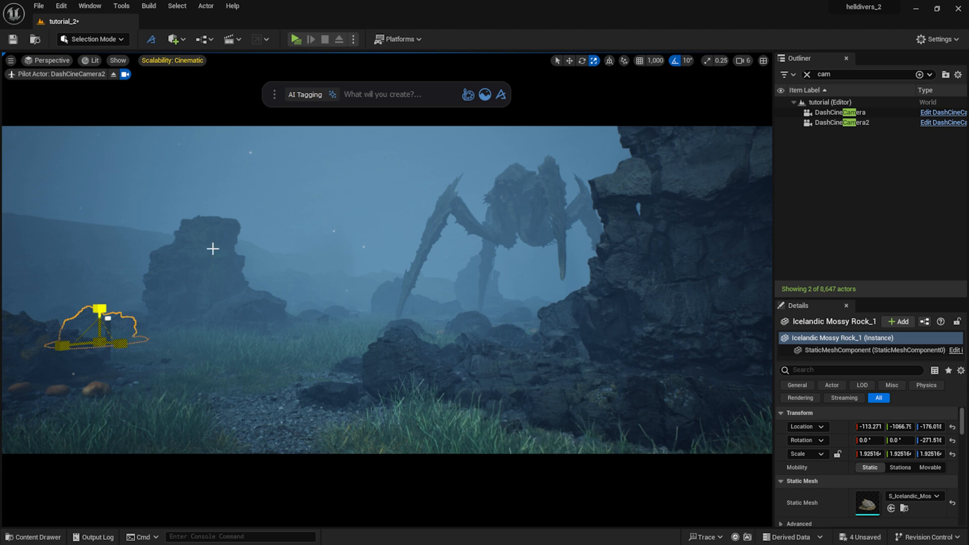
left_click(322, 196)
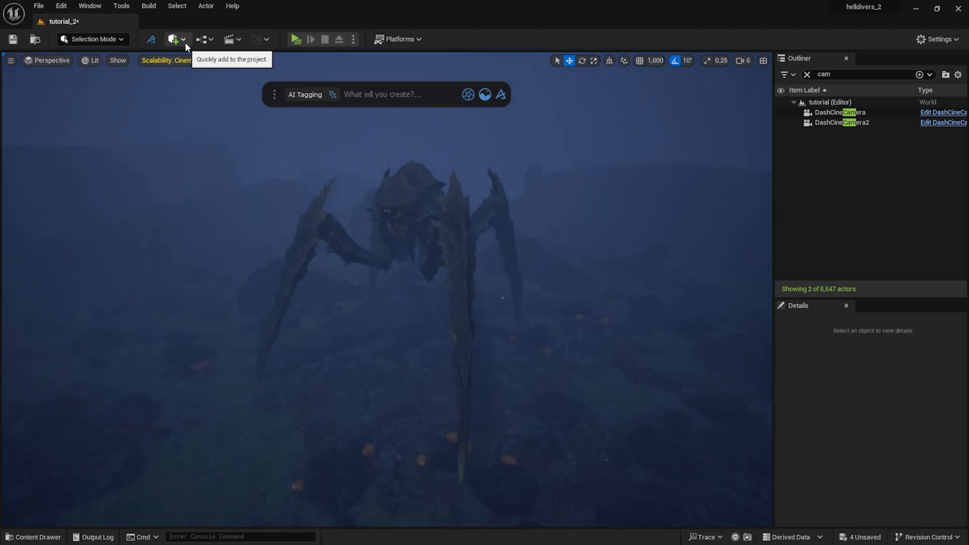
Step: Add a rect light above the bile titan at about X 652, Y 781, Z 1070
left_click(173, 39)
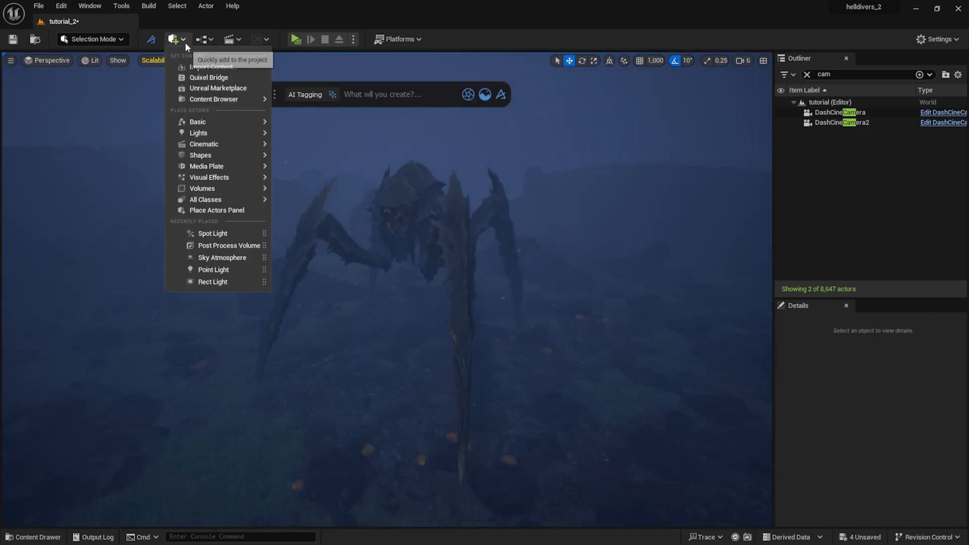
mouse_move(212, 147)
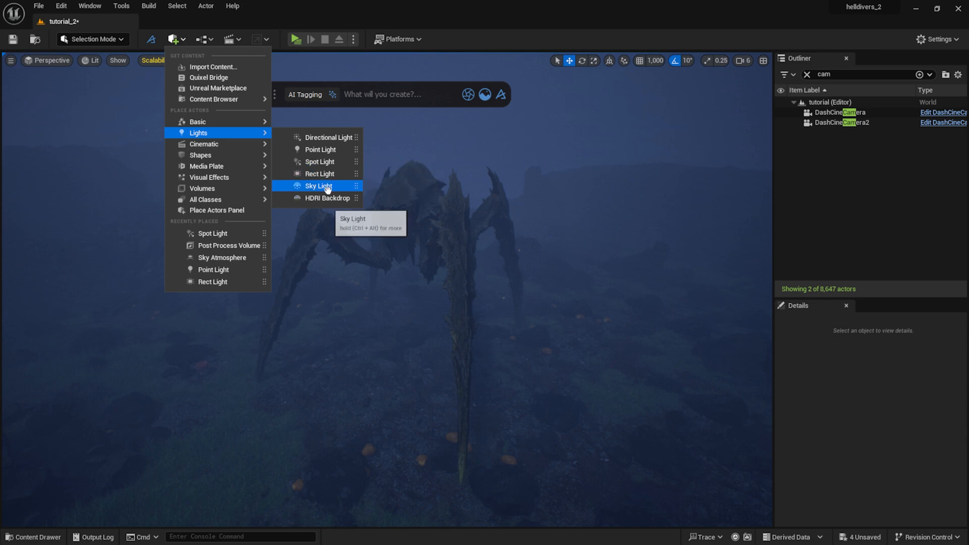
left_click(330, 174)
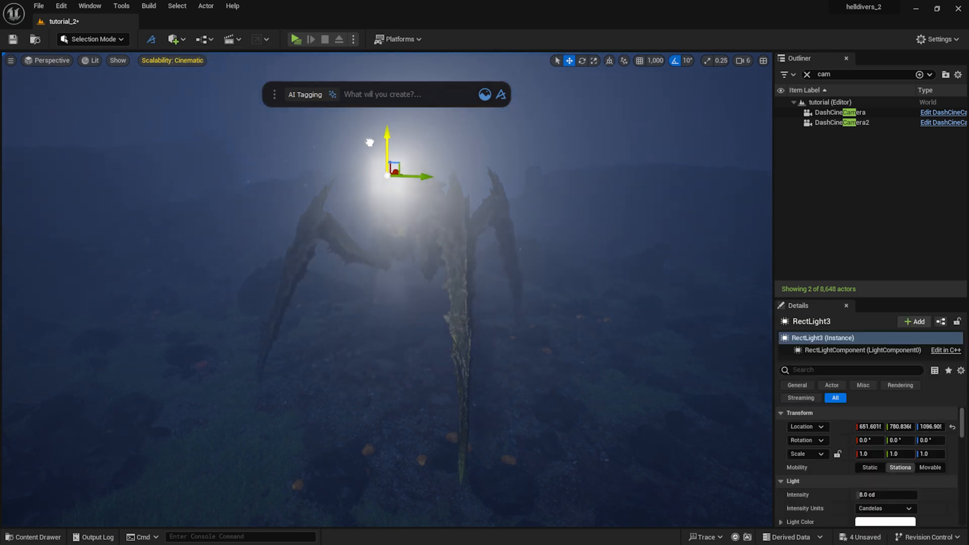
Step: Tilt the new rect light downward and move it closer to the bile titan's head
key("d")
right_click_drag(399, 227, 323, 212)
key("e")
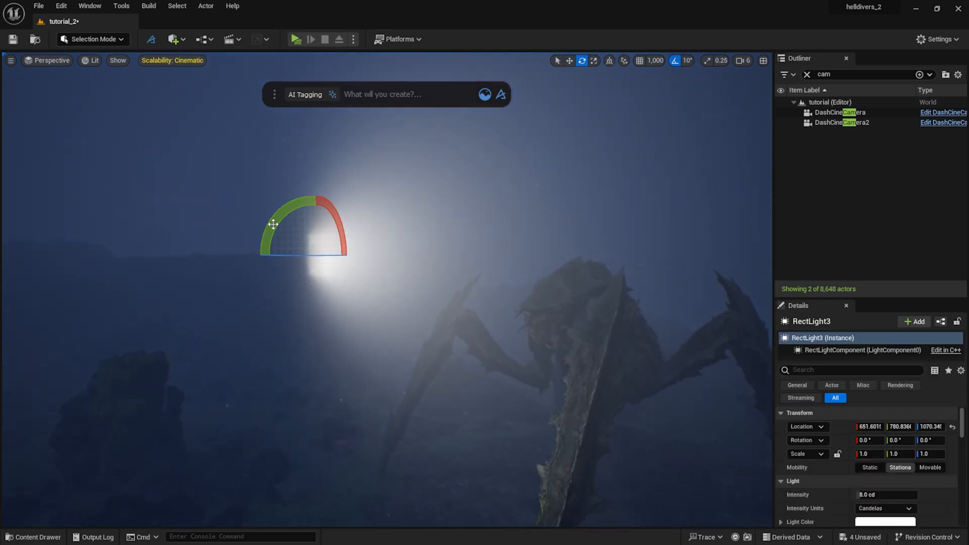
left_click_drag(273, 223, 299, 204)
key("w")
left_click_drag(341, 277, 459, 304)
scroll(878, 495, "down", 2)
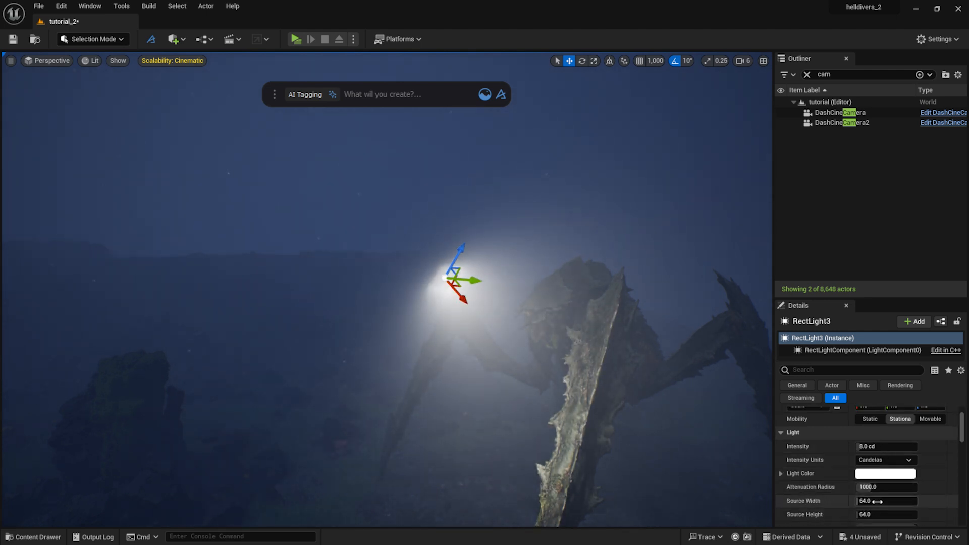
Step: Set the new rect light's source width and source height both to 200
left_click(876, 501)
type("200")
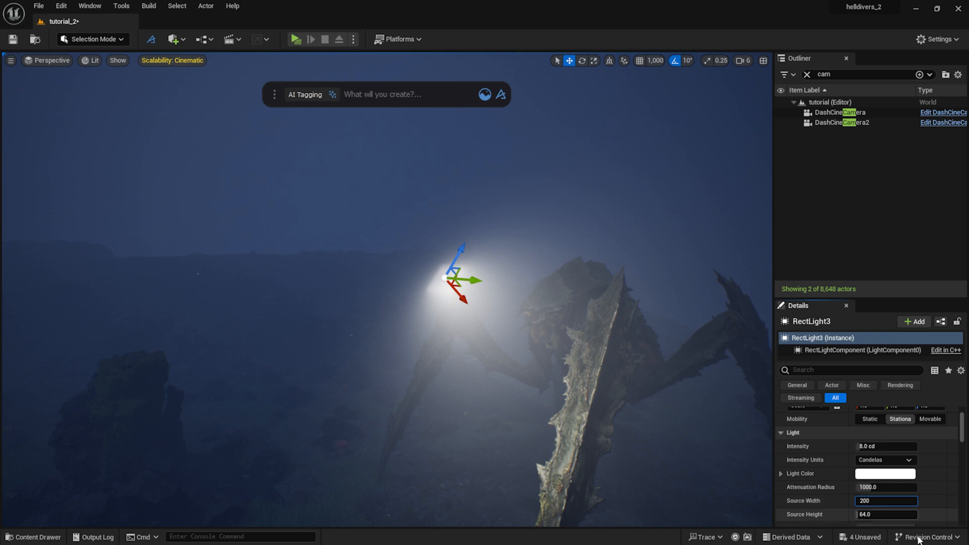
scroll(875, 480, "down", 3)
left_click(874, 451)
type("200")
key("Return")
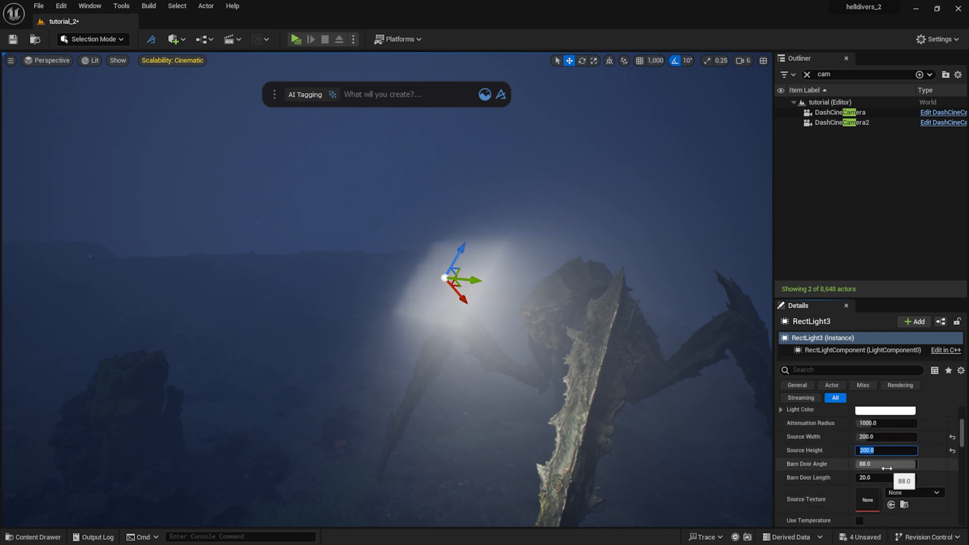
Step: Shift the rect light slightly up and away from the bile titan and tint its light colour a warm pale orange
left_click_drag(459, 297, 434, 267)
left_click(869, 410)
left_click_drag(720, 373, 730, 380)
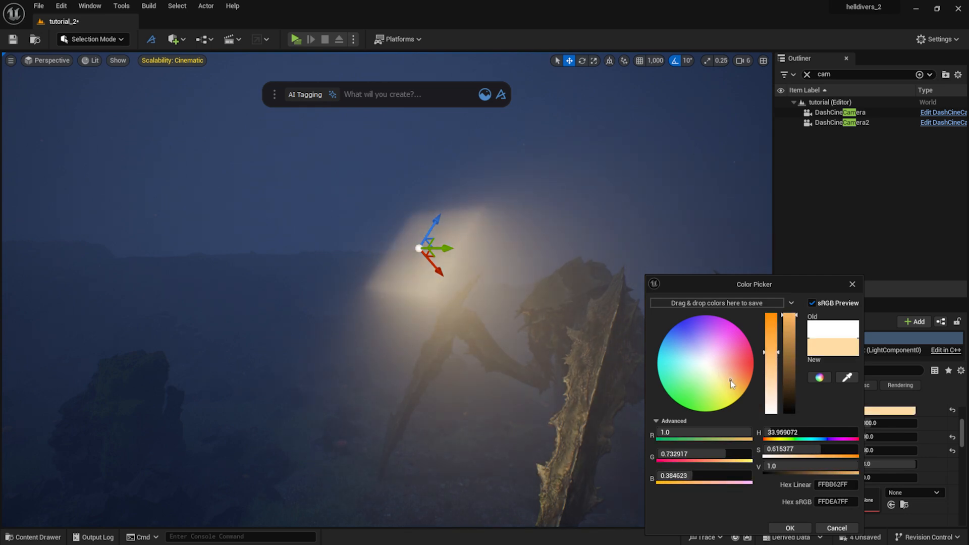
right_click_drag(550, 345, 588, 335)
left_click_drag(731, 381, 735, 381)
left_click(791, 528)
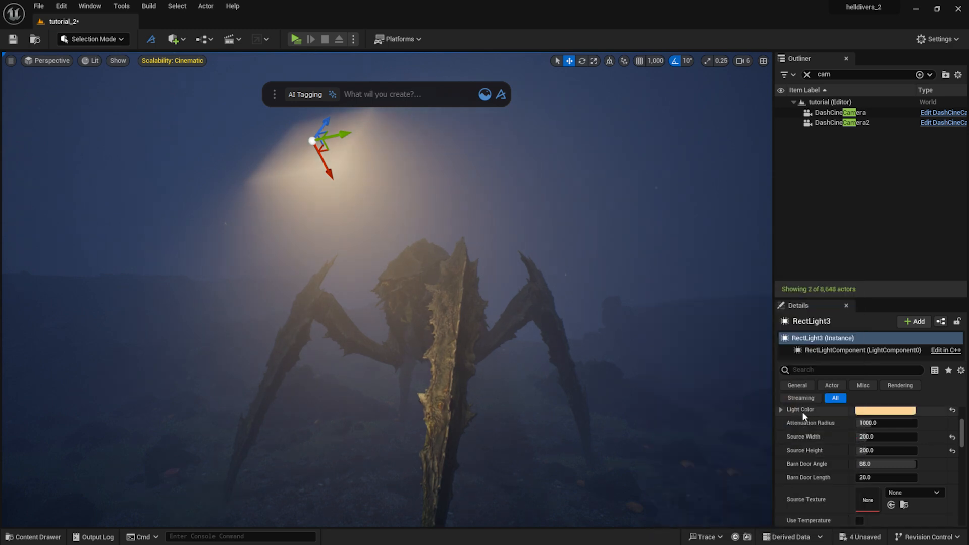
Step: Set the rect light's indirect lighting intensity and volumetric scattering intensity both to 0
scroll(829, 446, "down", 4)
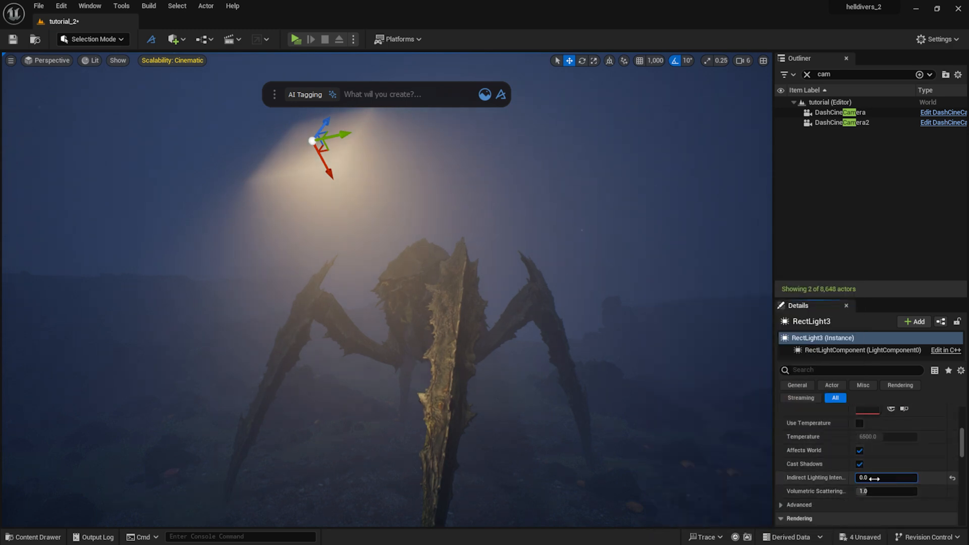
left_click_drag(882, 492, 869, 492)
left_click(887, 494)
type("0")
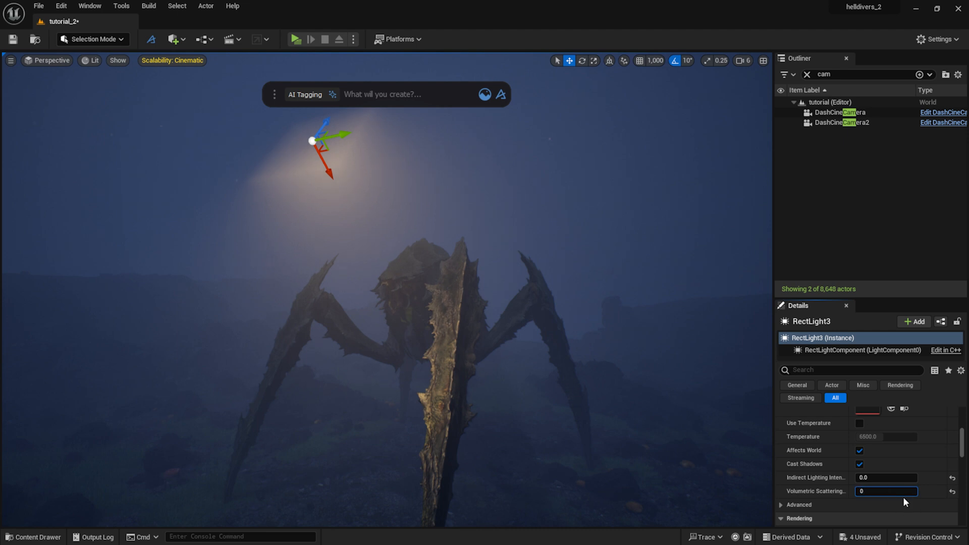
key("Return")
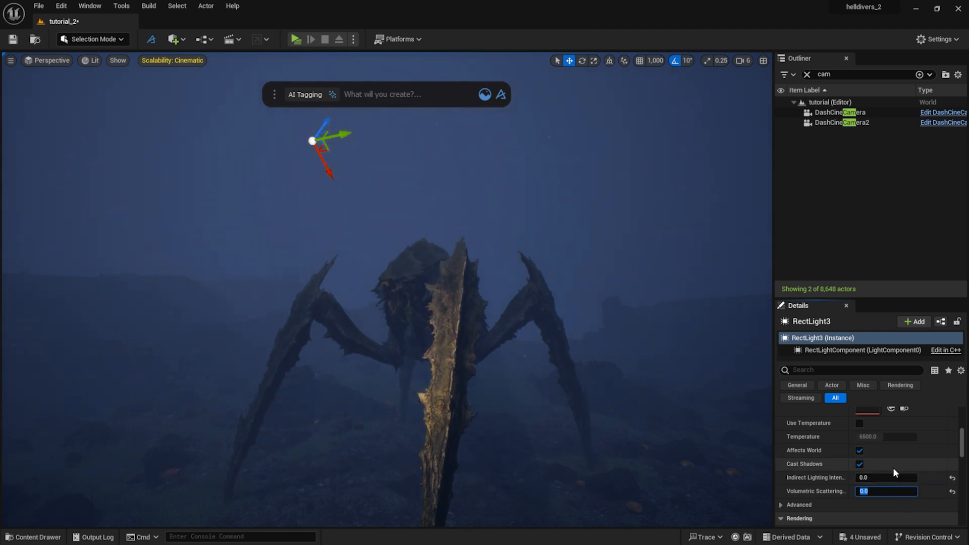
Step: Raise the rect light's intensity to about 35.4 cd and move it in front of the bile titan's head
scroll(858, 446, "up", 4)
left_click(887, 430)
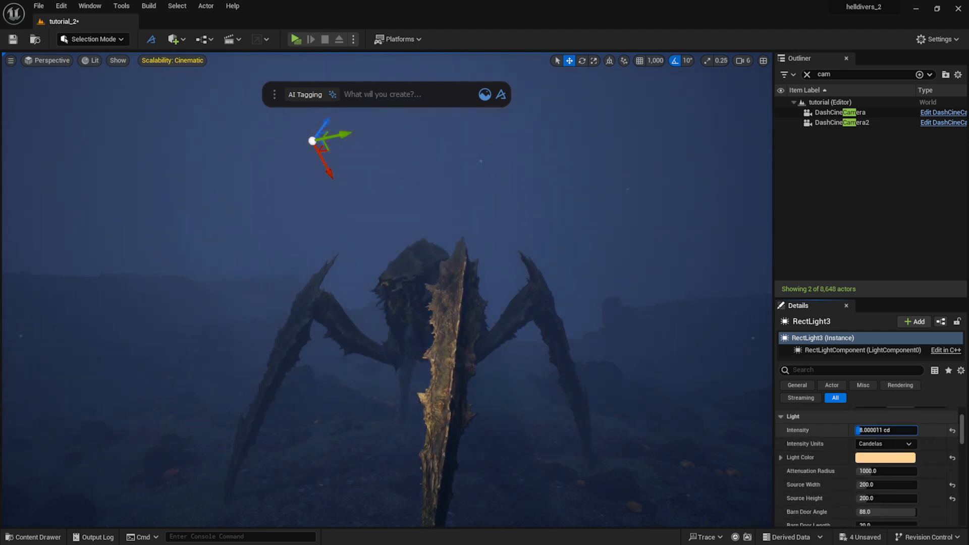
left_click_drag(859, 430, 880, 430)
mouse_move(442, 201)
right_mouse_down()
mouse_move(510, 201)
mouse_move(442, 200)
right_mouse_up()
key("a")
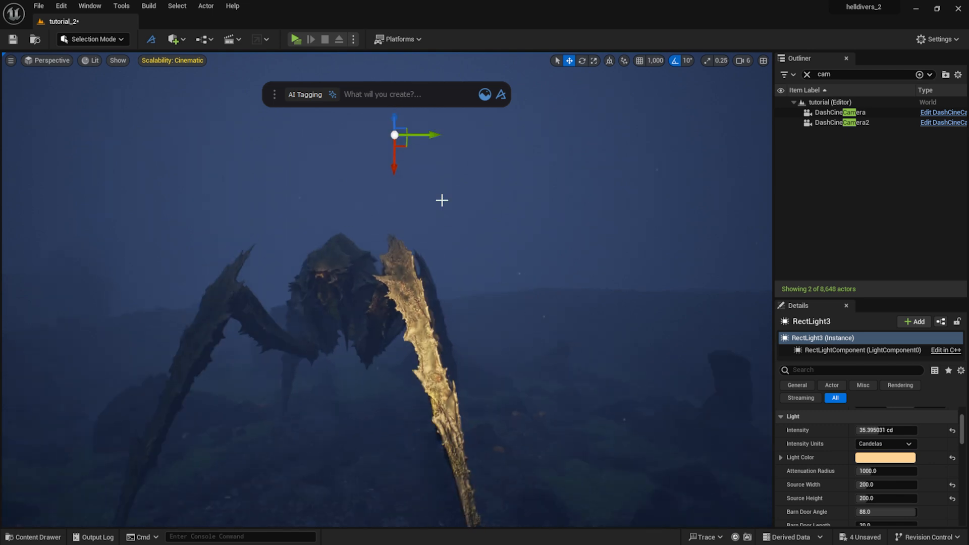
left_click_drag(428, 142, 268, 200)
scroll(877, 470, "up", 3)
scroll(877, 484, "down", 2)
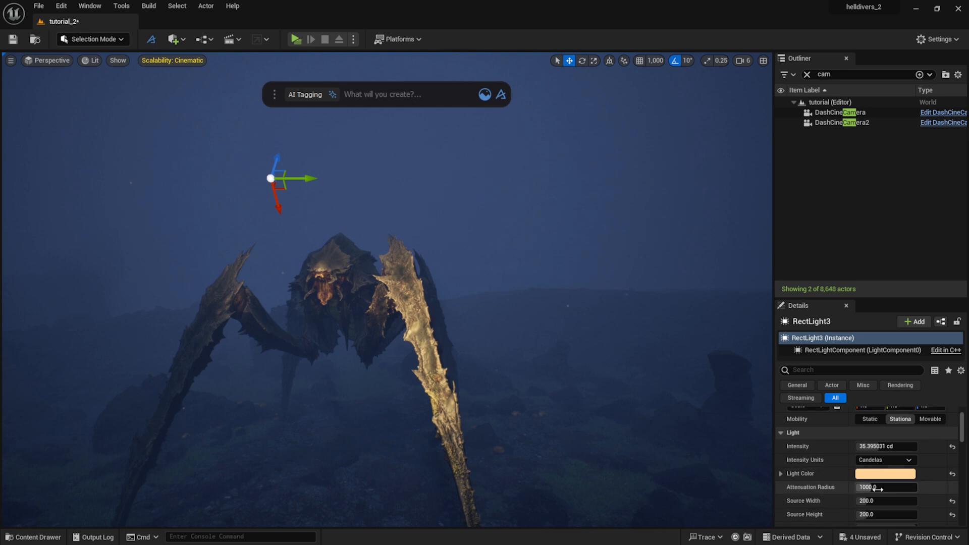
Step: Increase the rect light's attenuation radius to about 1279 and set its intensity to 20 cd
mouse_move(877, 488)
left_mouse_down()
mouse_move(890, 489)
mouse_move(881, 488)
left_mouse_up()
left_click(895, 446)
type("20")
key("Return")
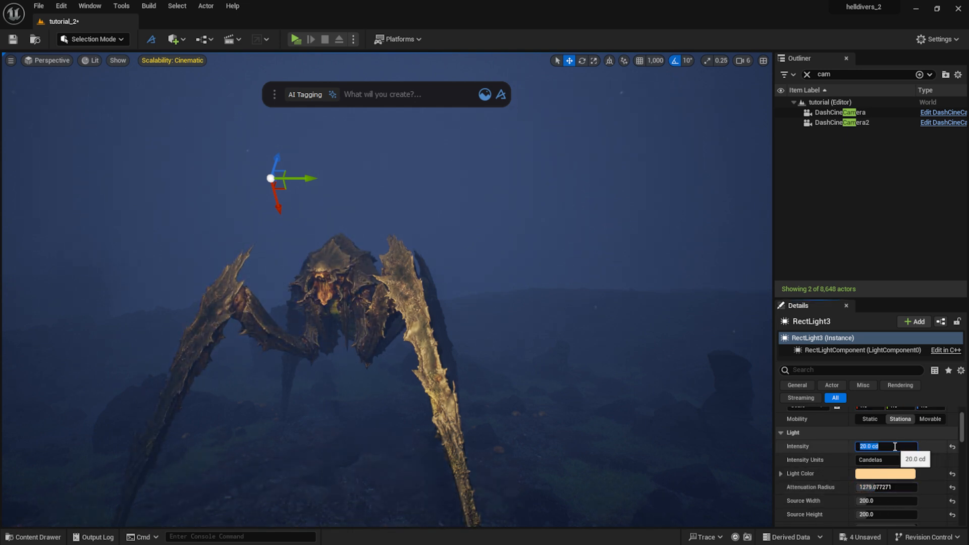
Step: View the shot through DashCineCamera2 and move the rect light to X 863, Y 362
left_click(48, 60)
left_click(89, 183)
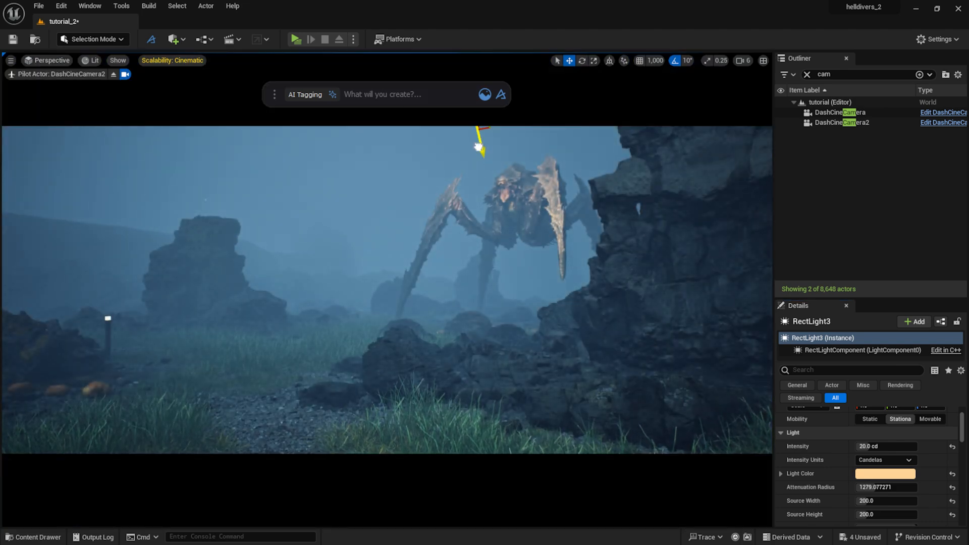
mouse_move(478, 146)
left_mouse_down()
mouse_move(481, 169)
mouse_move(462, 138)
mouse_move(469, 145)
left_mouse_up()
scroll(871, 500, "up", 2)
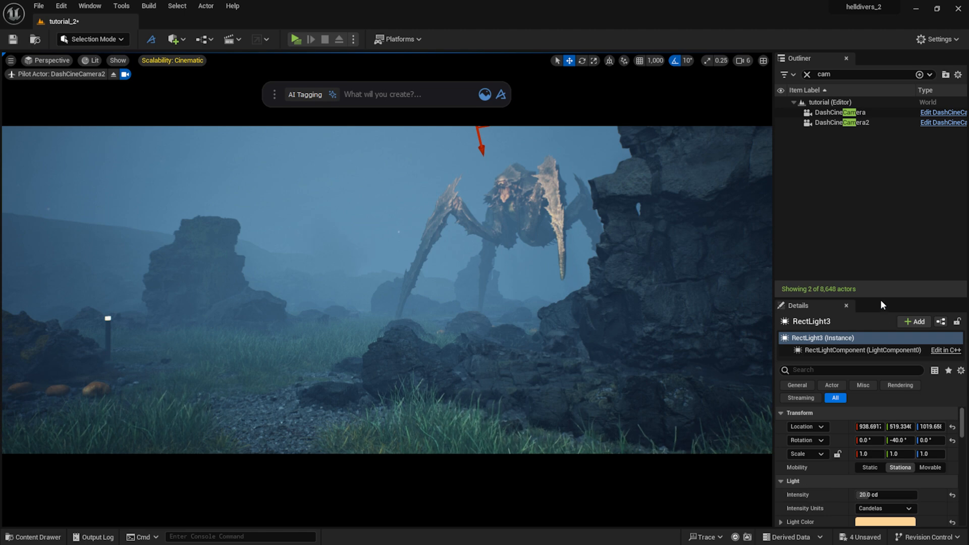
left_click_drag(878, 298, 879, 200)
left_click_drag(901, 346, 840, 345)
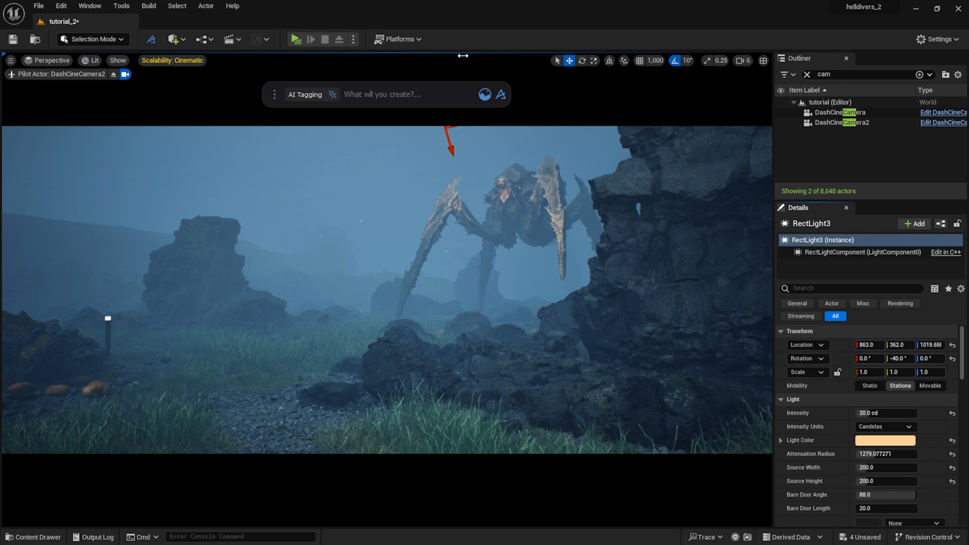
Step: Open the Dash camera settings for DashCineCamera2, set the focus distance to 0 and raise it from there
left_click(836, 123)
left_click(467, 95)
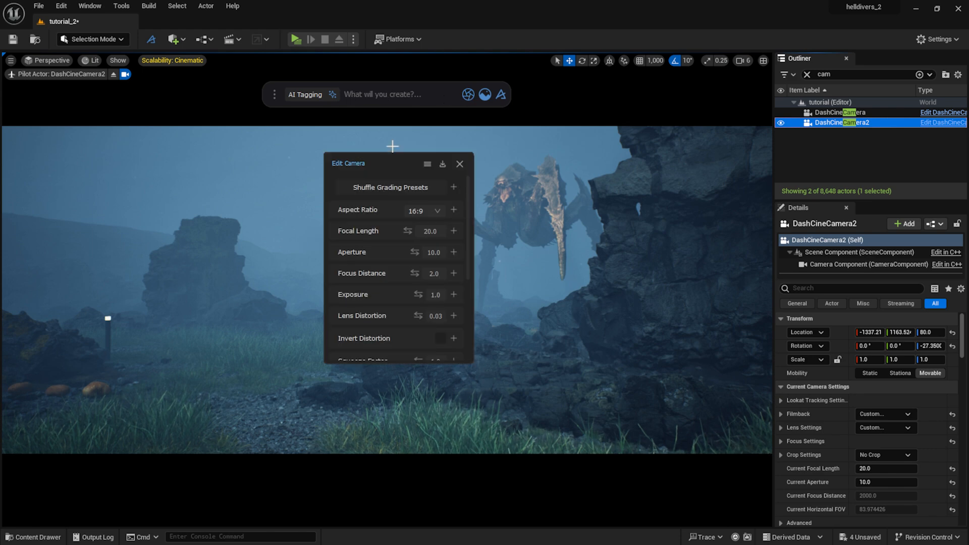
left_click_drag(388, 160, 815, 174)
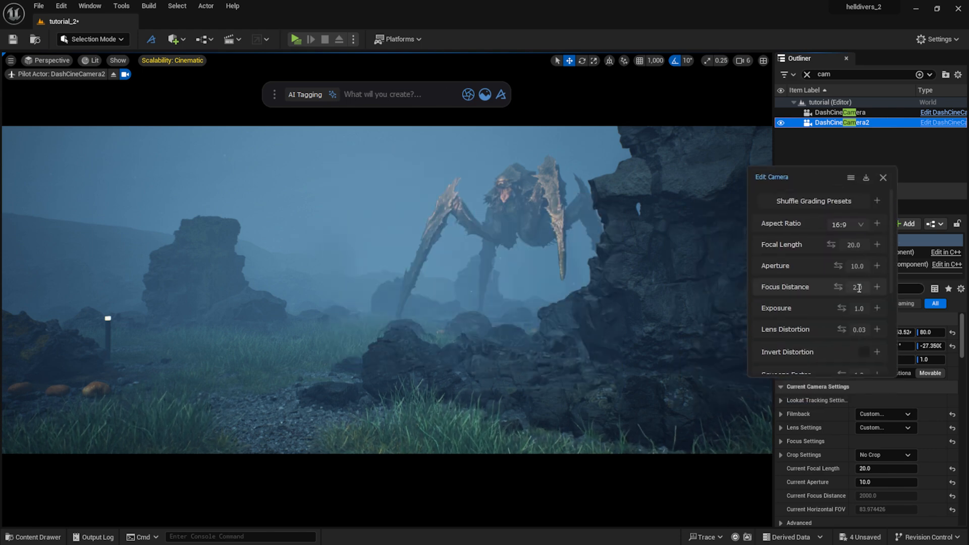
type("0")
key("Return")
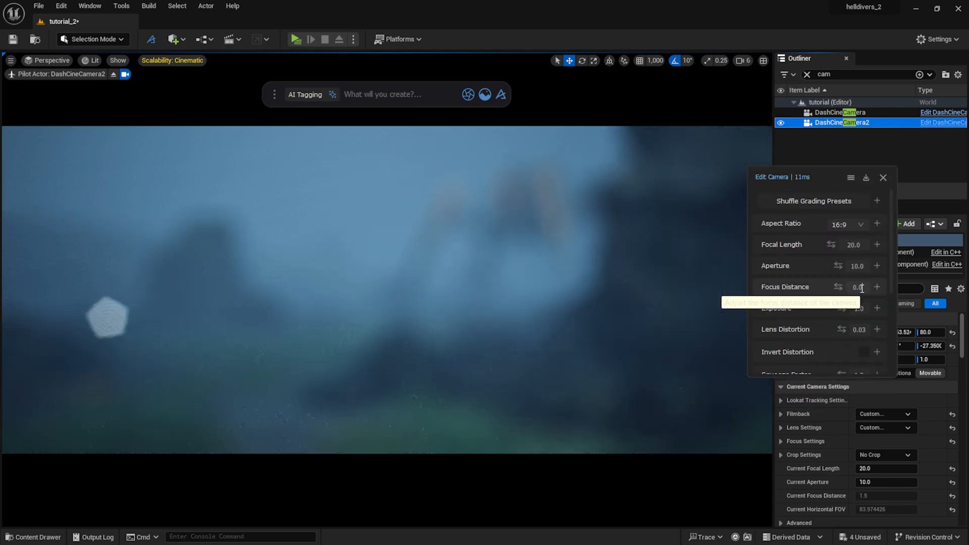
left_click_drag(838, 287, 853, 287)
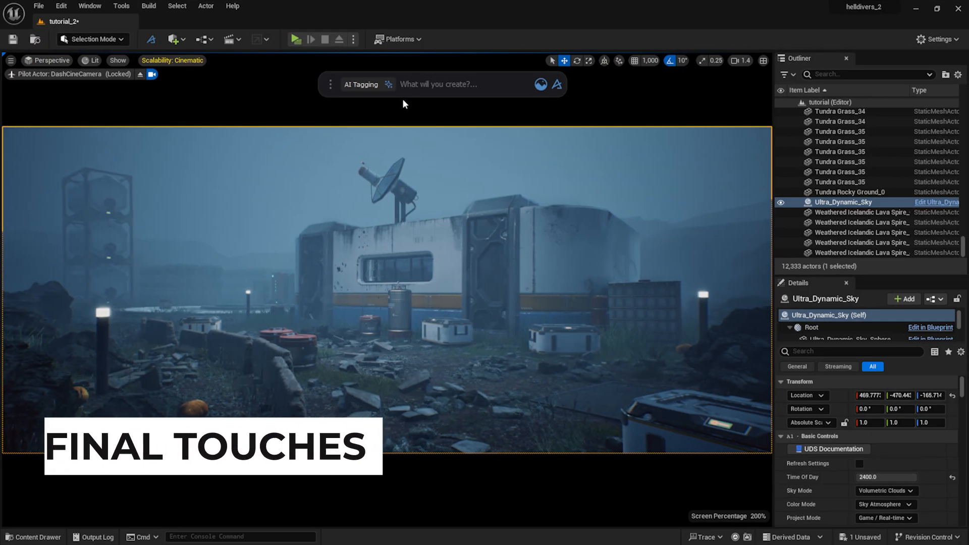
Step: Duplicate the foreground light pole and place the copy behind the low wall at about X -838, Z -102
left_click(107, 337)
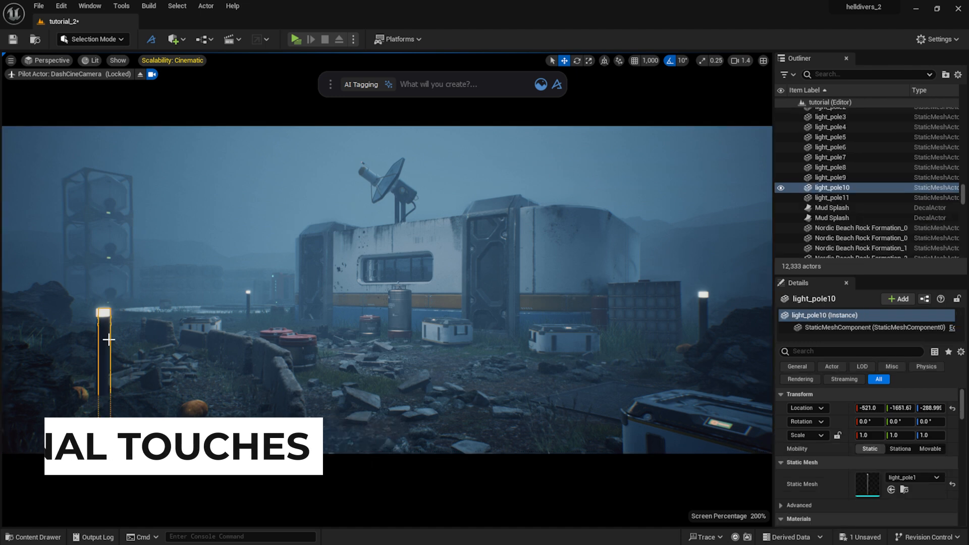
left_click_drag(106, 429, 101, 311, "alt")
left_click_drag(78, 350, 299, 332)
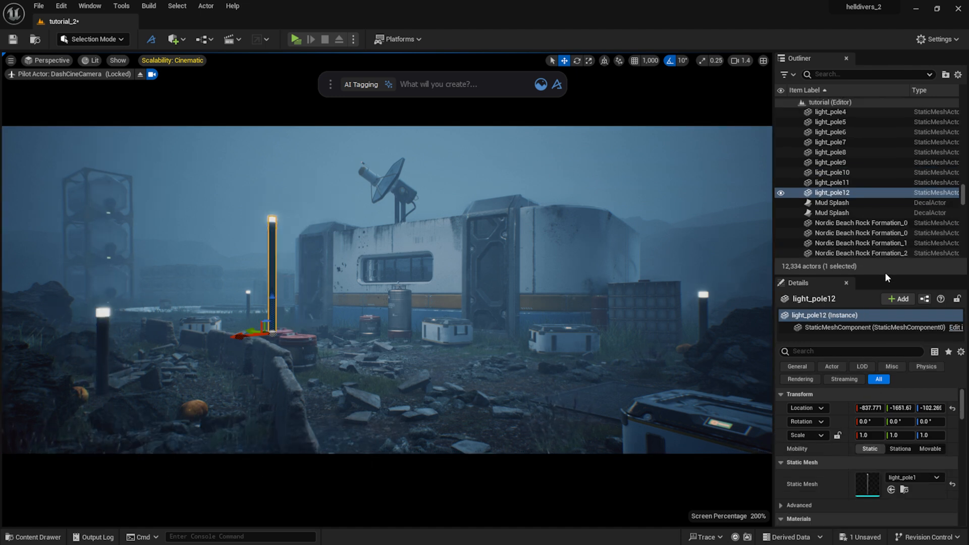
left_click_drag(886, 277, 885, 173)
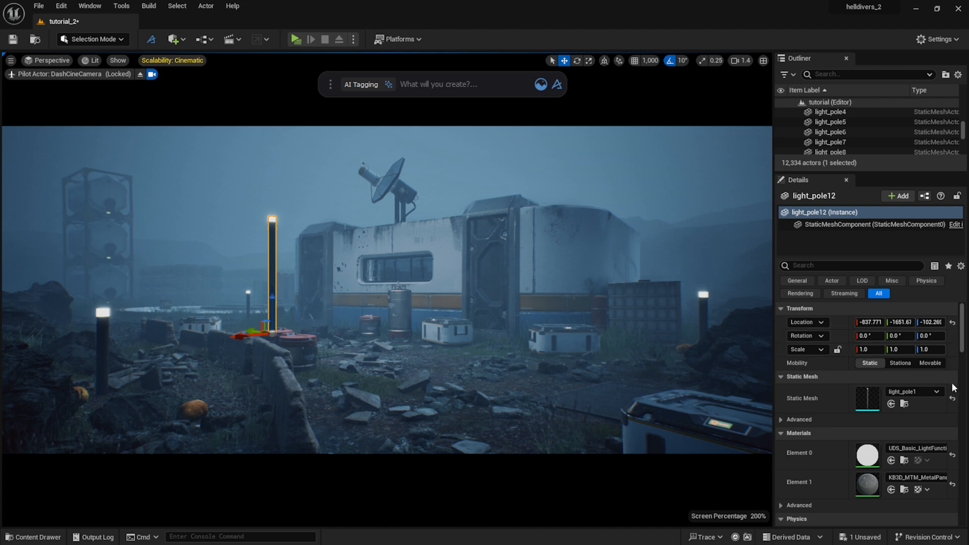
Step: Stretch the copied light pole into a tall beam by scaling it to 1.5 on X, 1.5 on Y and 1000 on Z
type("100")
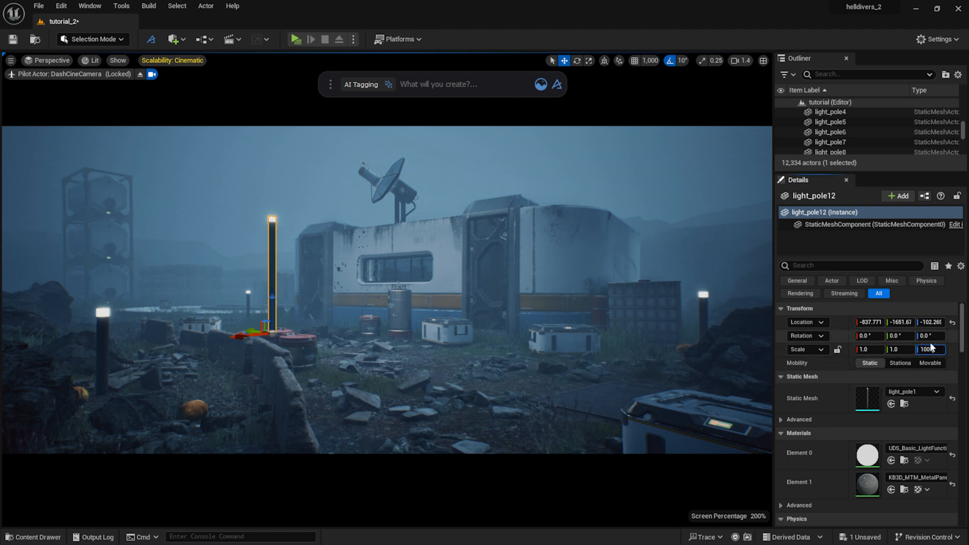
key("Return")
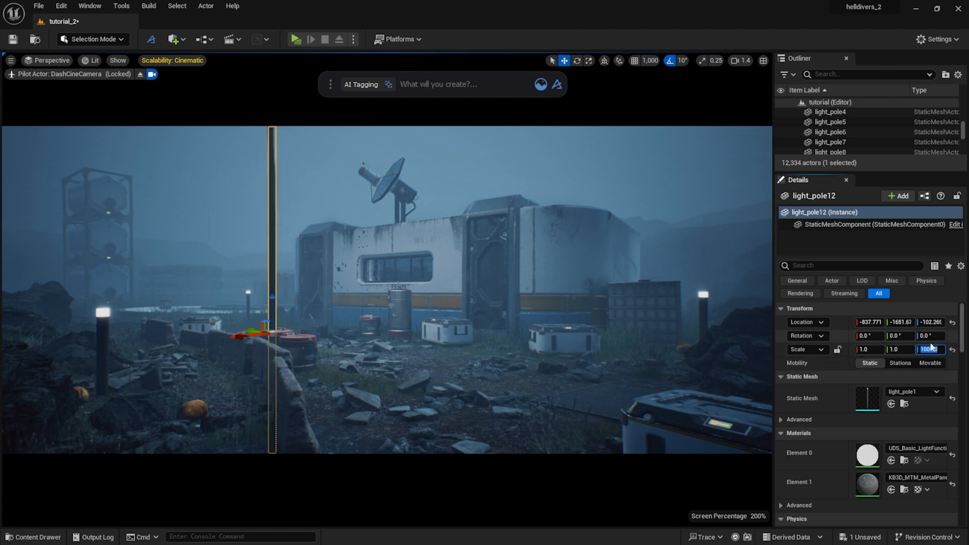
left_click(878, 351)
type("1.5")
key("Return")
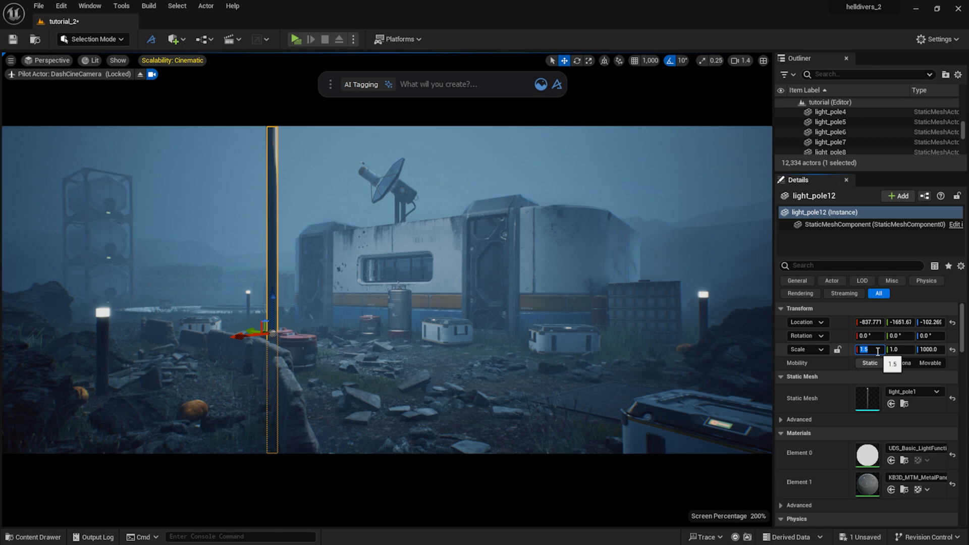
left_click(905, 350)
type("1.5")
key("Return")
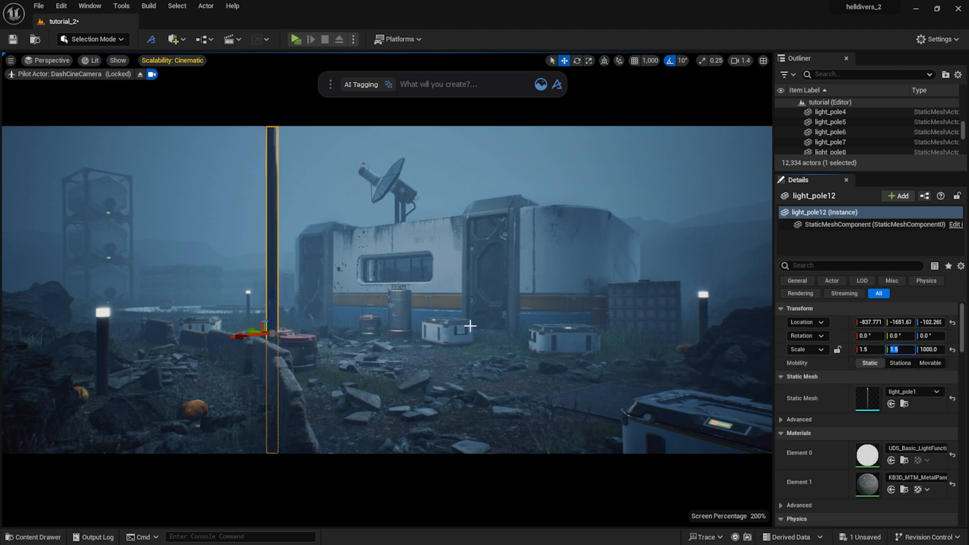
Step: Find the light_pole_1 material and assign it to the stretched pole's Element 0 slot
left_click(914, 449)
type("light")
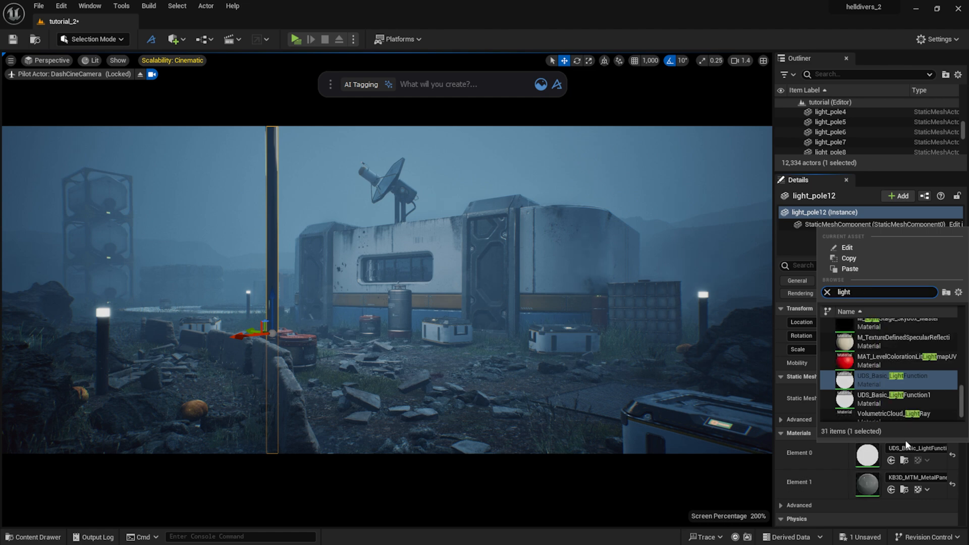
scroll(894, 374, "up", 5)
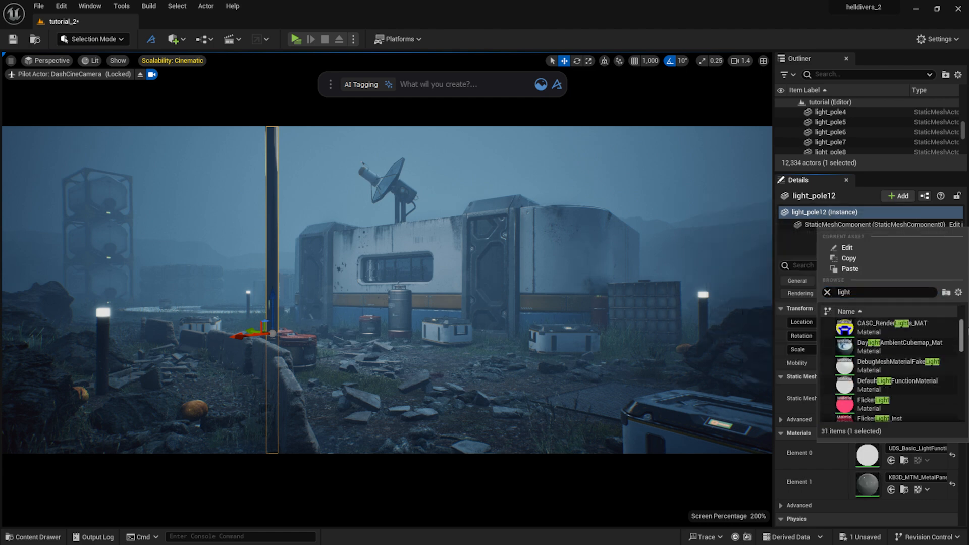
key("Escape")
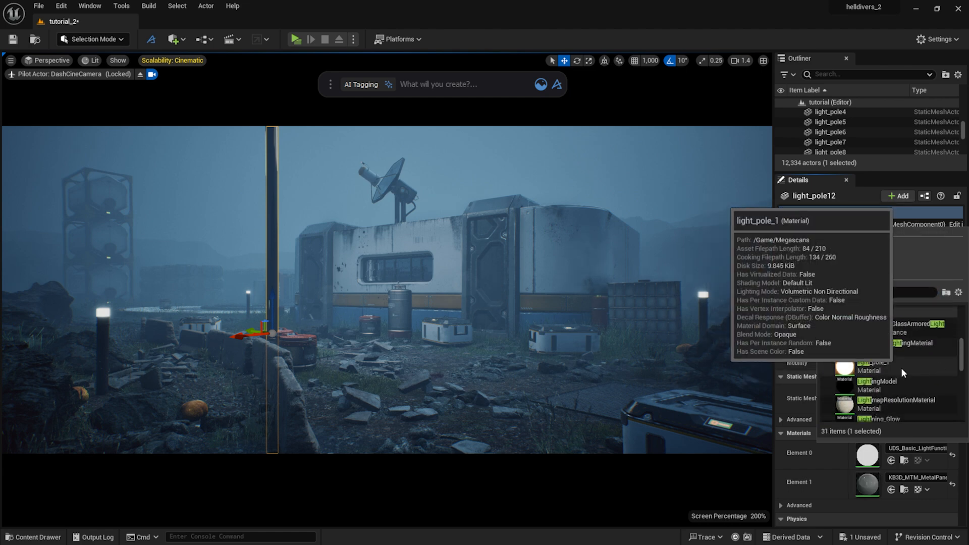
Step: Open the light_pole_1 material and examine how its colour and strength parameters drive the emissive colour, then close it
double_click(867, 454)
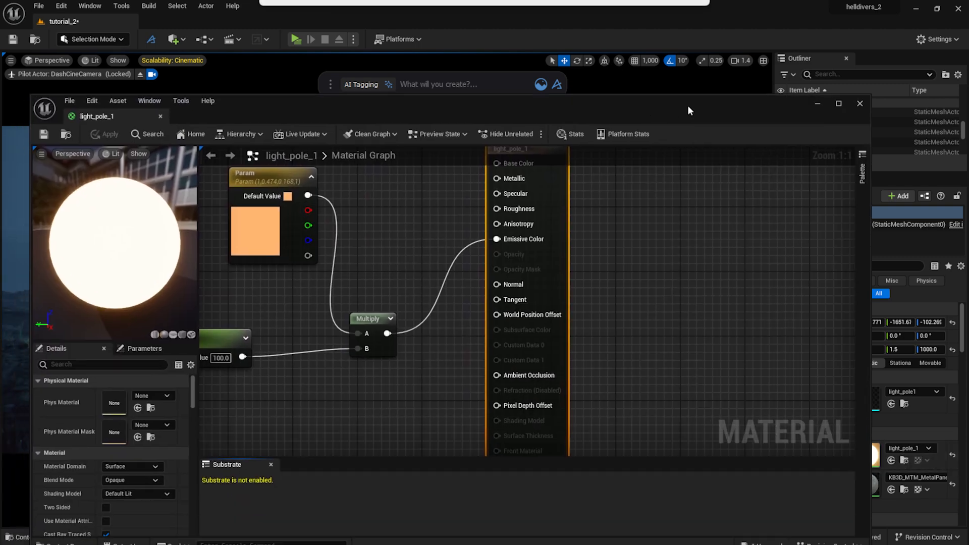
scroll(417, 216, "down", 4)
scroll(352, 232, "up", 4)
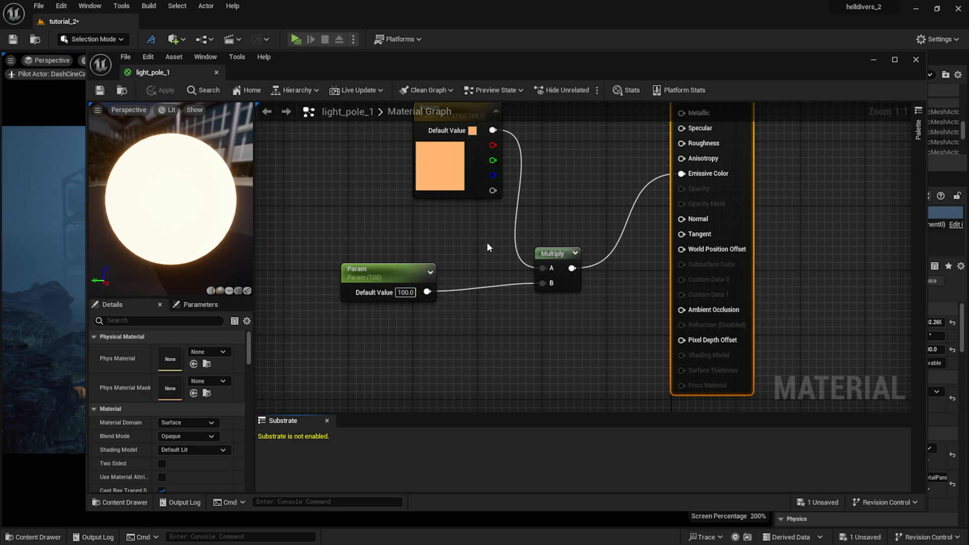
right_click_drag(474, 241, 423, 304)
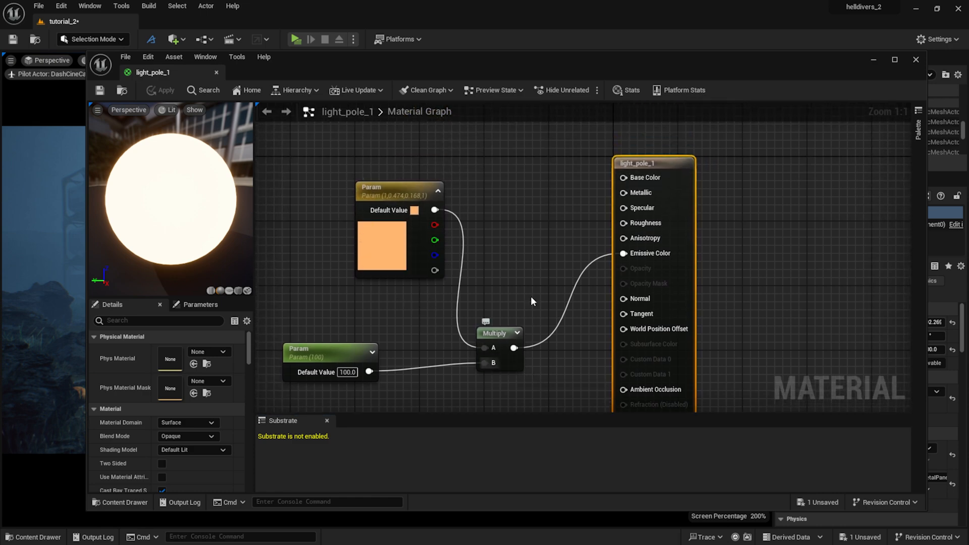
right_click_drag(527, 252, 554, 216)
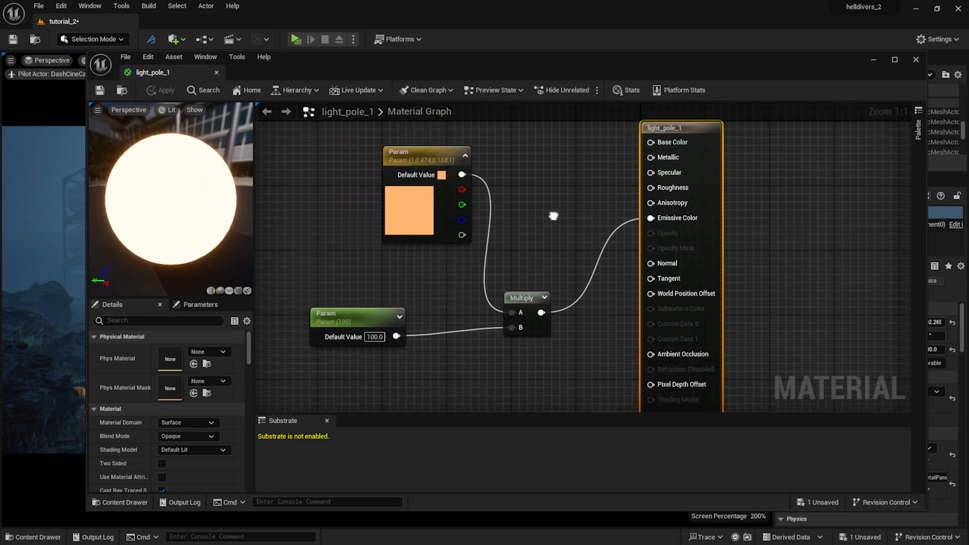
left_click(915, 60)
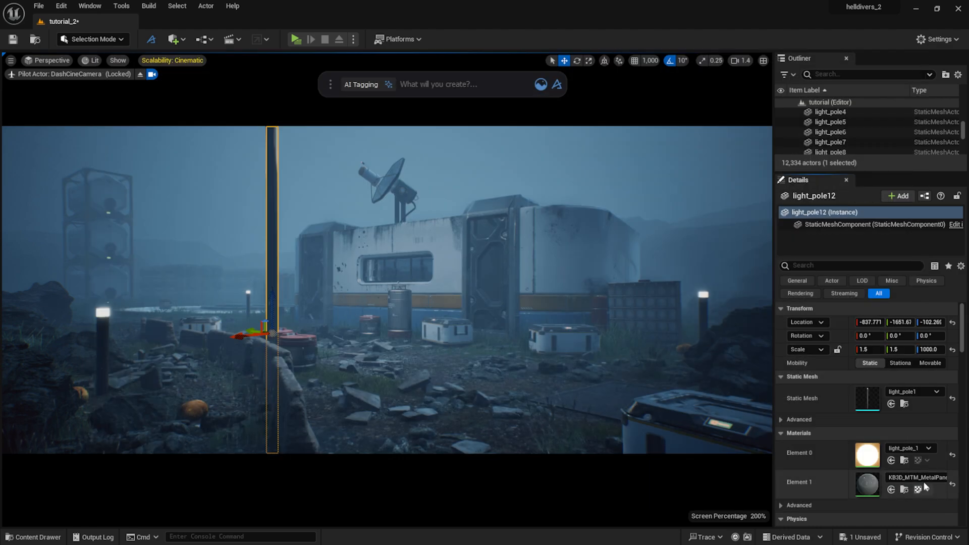
Step: Locate light_pole_1 in the project content and apply it to the stretched pole's metal body, Element 1
left_click(908, 461)
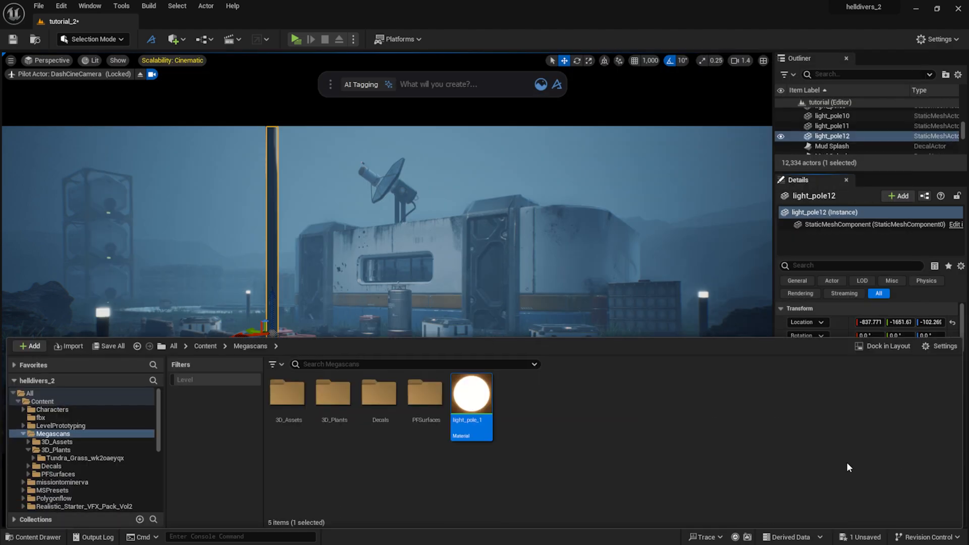
left_click_drag(472, 422, 273, 254)
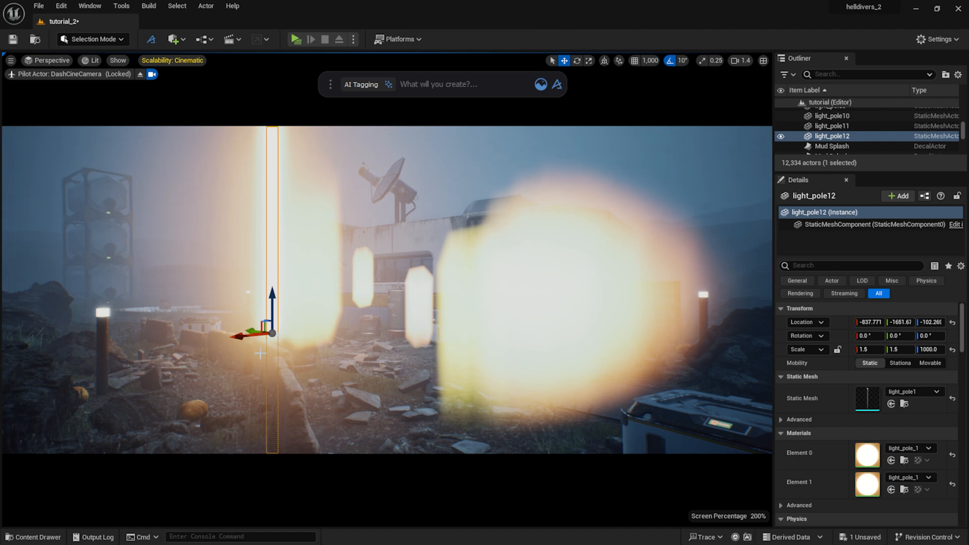
Step: Move the glowing light pole beam far into the background so it rises as a thin sky beam beyond the base's stone wall
left_click_drag(235, 336, 706, 323)
left_click_drag(676, 292, 274, 284)
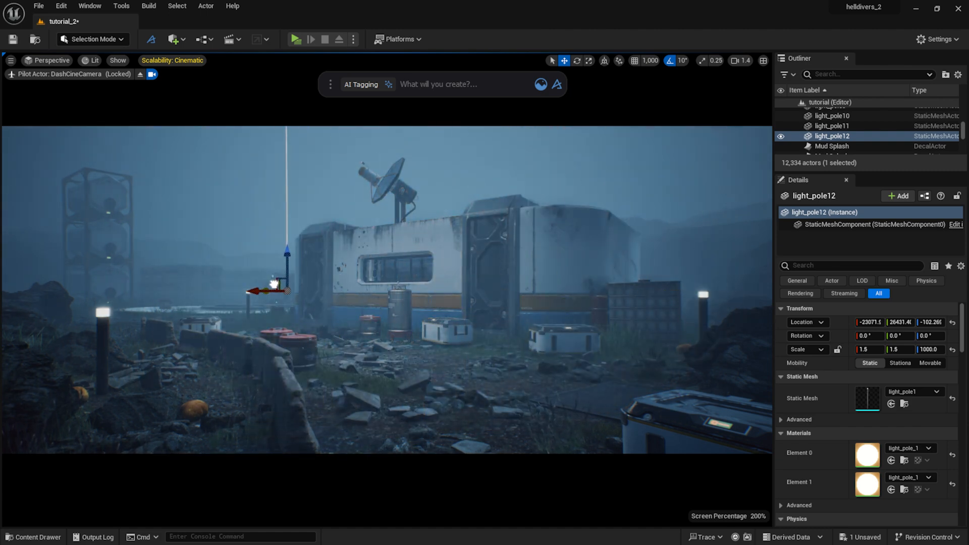
left_click_drag(900, 323, 929, 323)
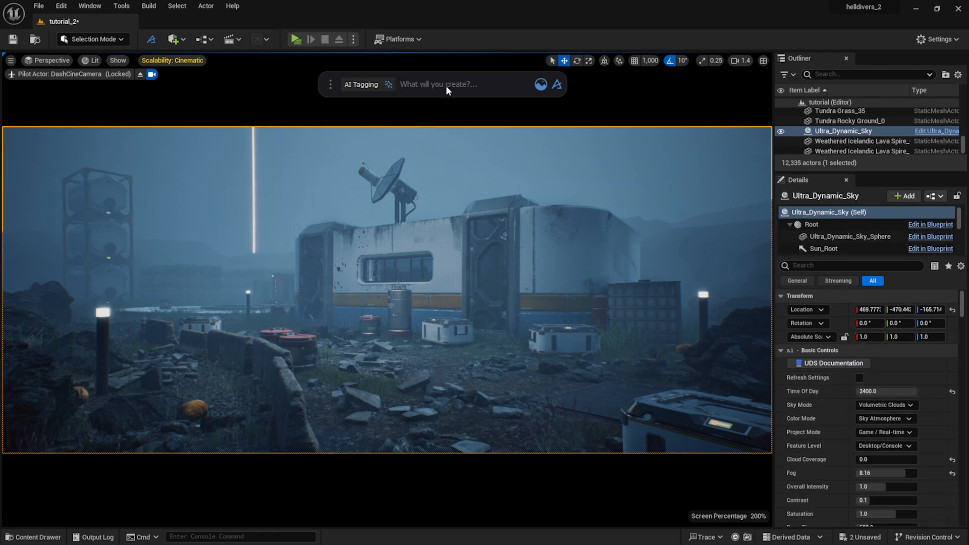
Step: Create a fog plane, scale it uniformly to about -15.7, and place it behind the base near the large storage container
type("fog")
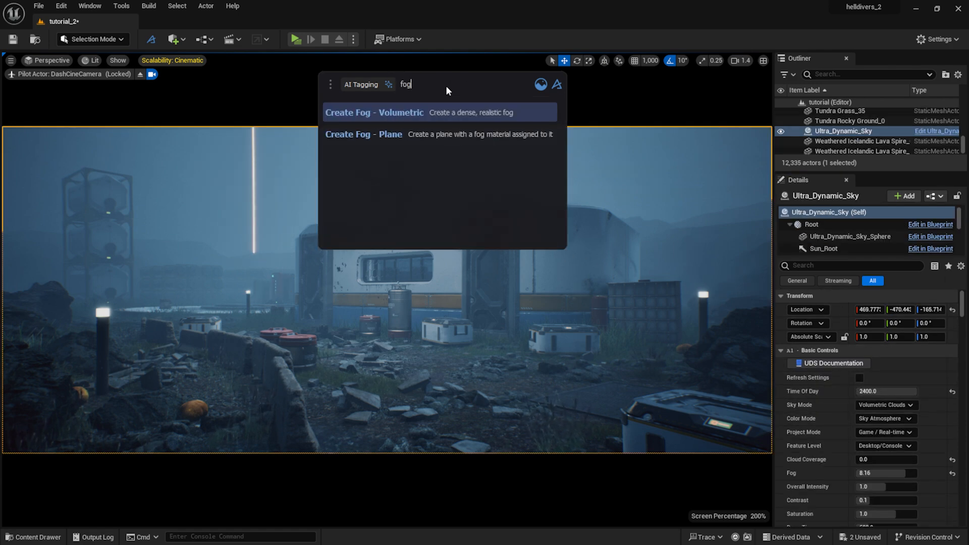
left_click(373, 136)
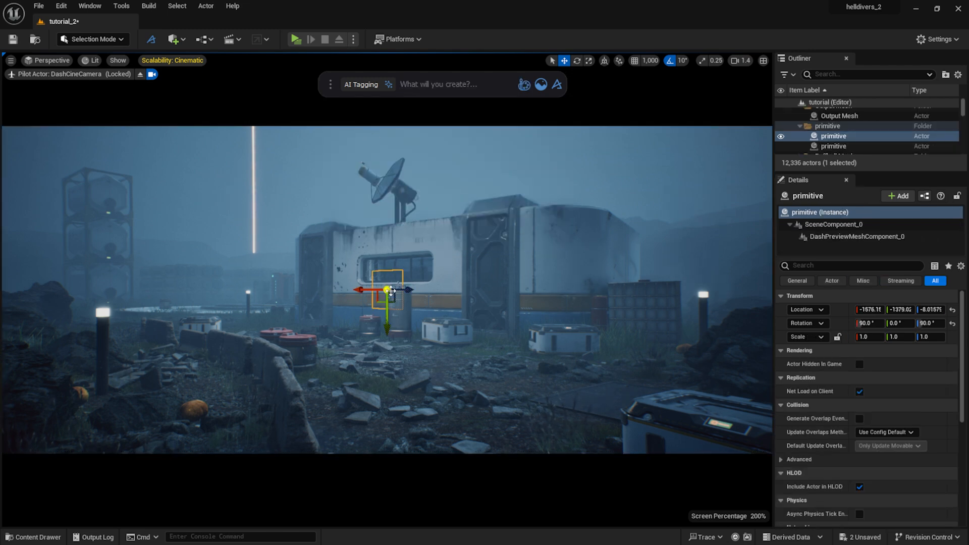
key("e")
key("r")
left_click_drag(387, 291, 678, 219)
key("w")
key("r")
key("w")
left_click_drag(717, 256, 663, 235)
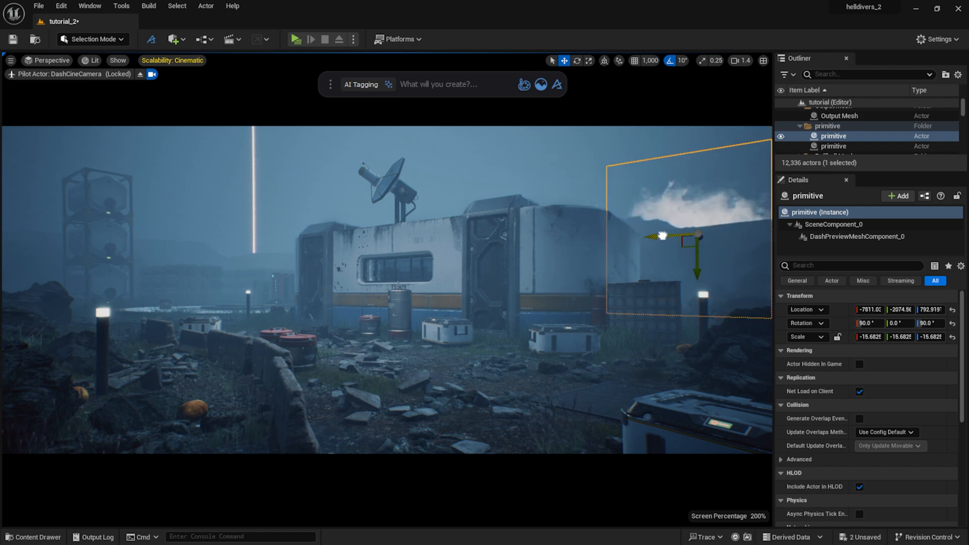
Step: Edit the fog plane's material to brightness 0.6, opacity 0.04 and UV rotation 0.02, and close the material editor
left_click(525, 85)
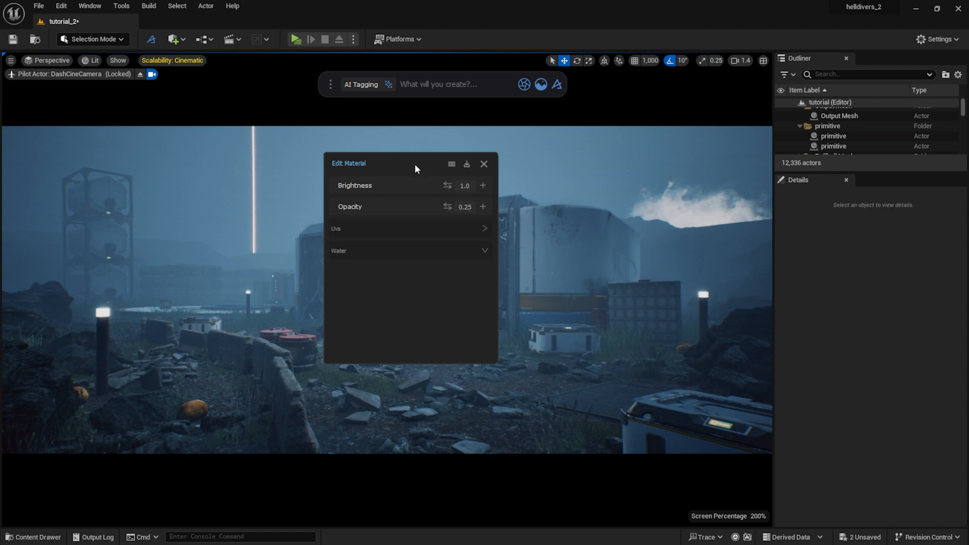
left_click_drag(414, 164, 217, 154)
left_click_drag(251, 203, 244, 202)
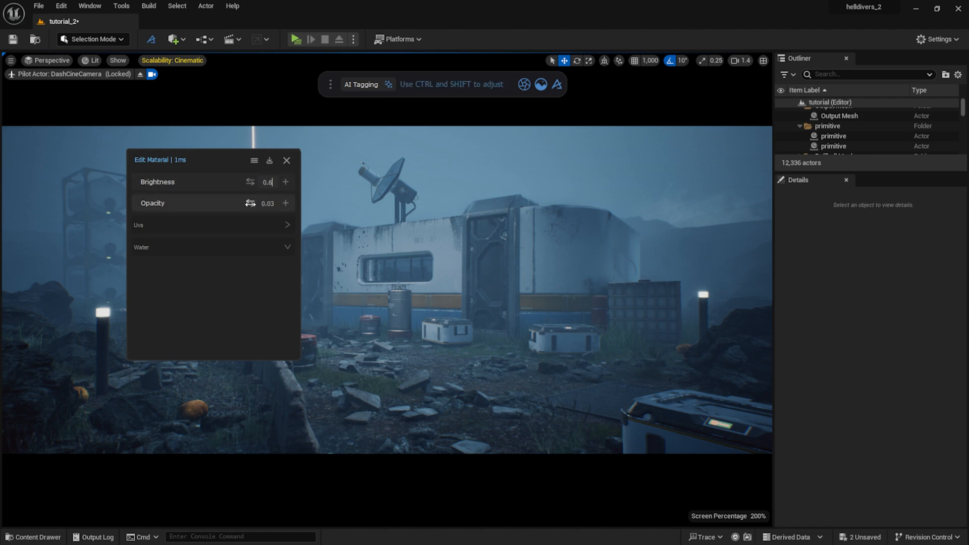
left_click_drag(250, 203, 252, 203)
left_click(226, 232)
left_click_drag(250, 247, 252, 247)
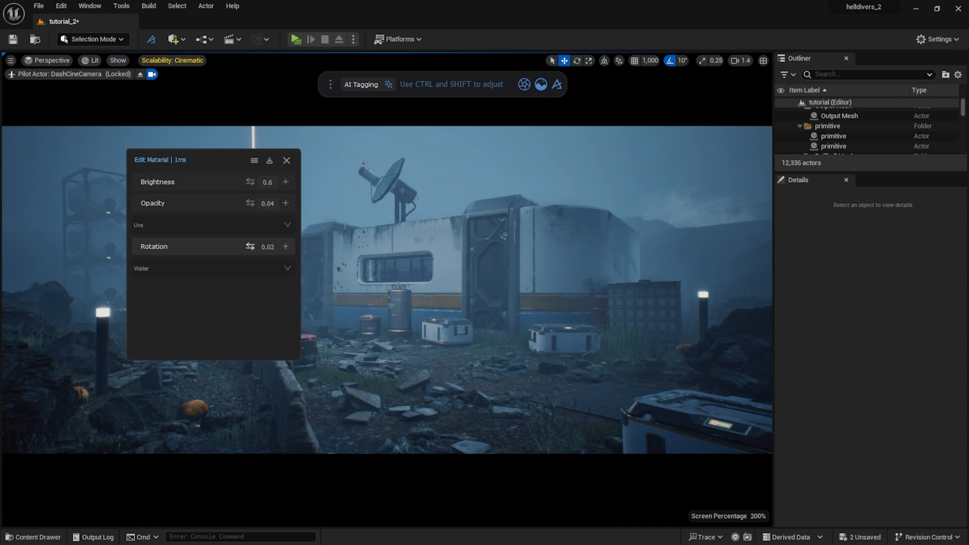
left_click(285, 162)
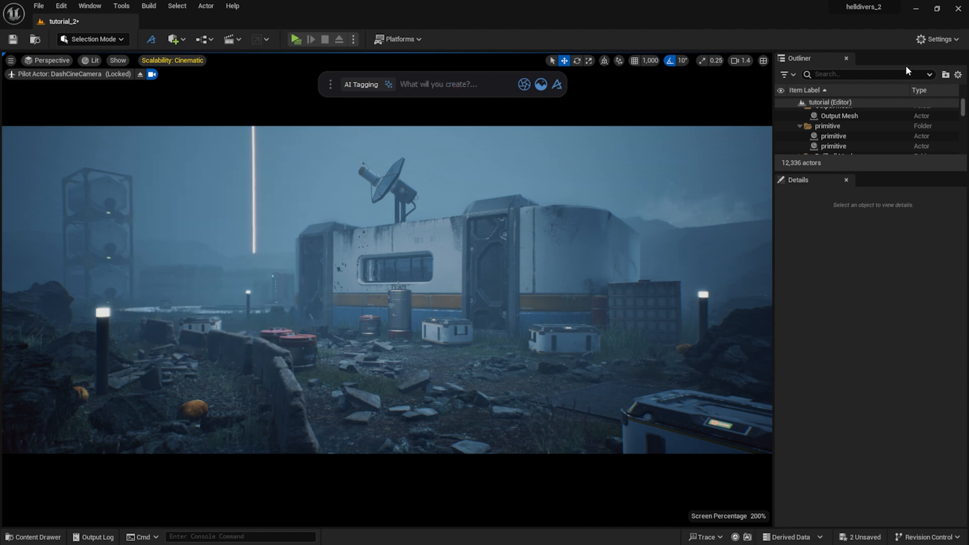
Step: Duplicate the fog plane to the sky beam's side of the base and rotate the copy by -70° about the vertical axis
left_click(853, 136)
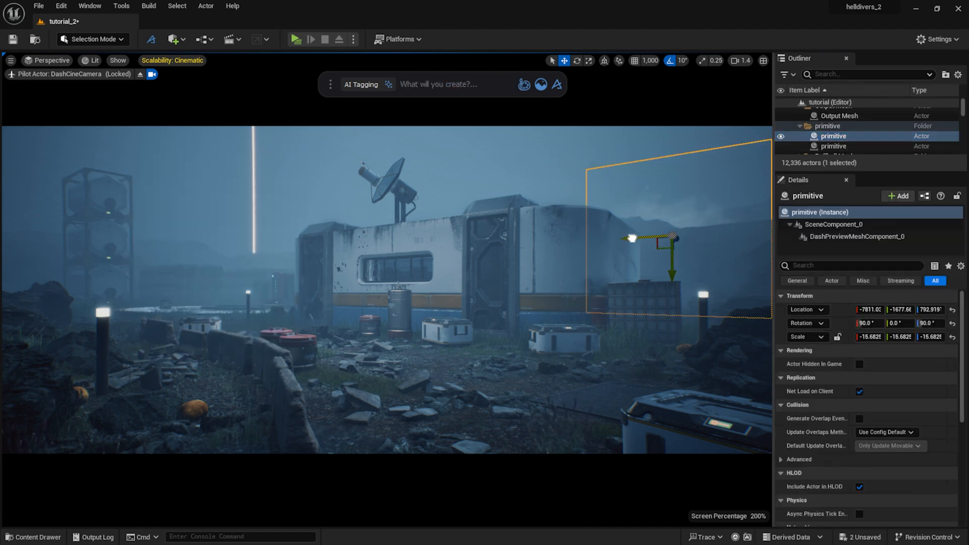
left_click_drag(632, 238, 192, 264, "alt")
key("e")
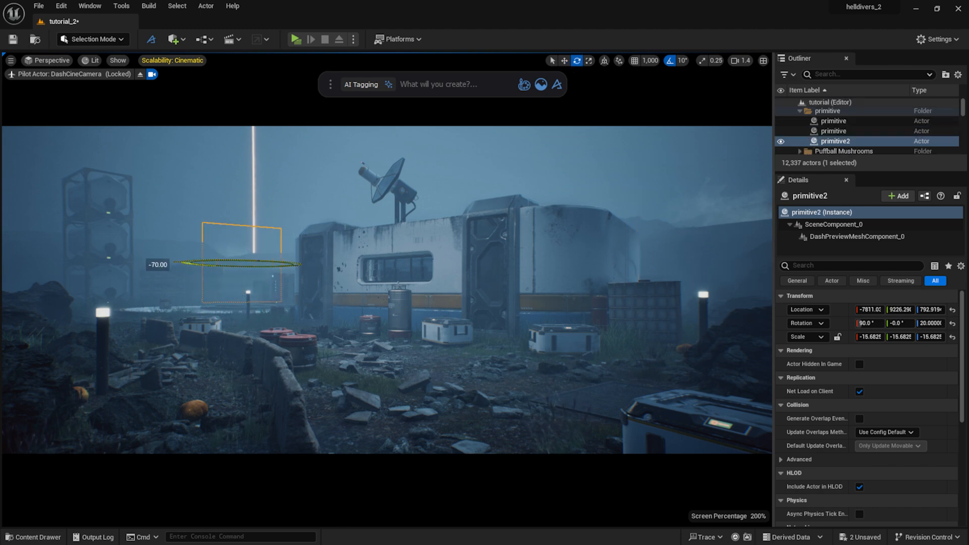
key("r")
key("e")
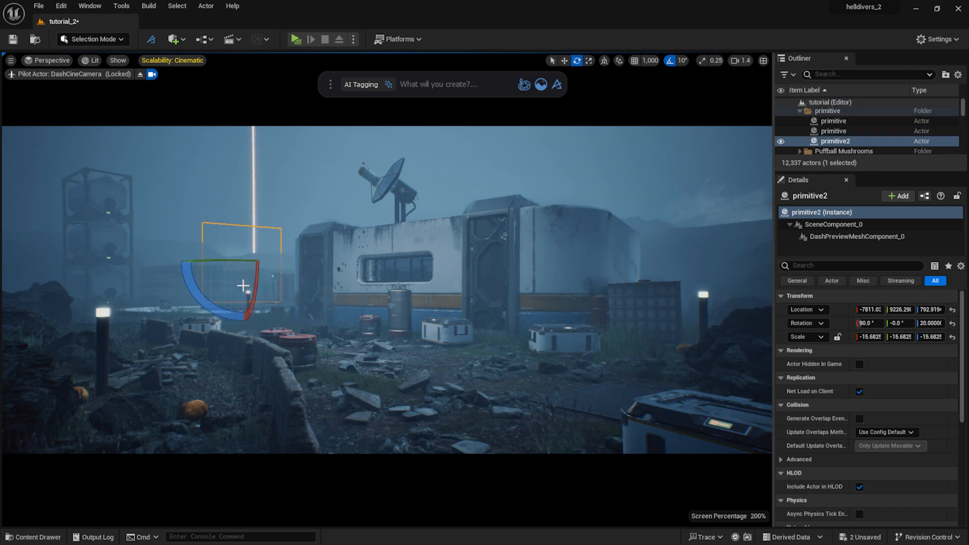
Step: Move the copied fog plane closer to the camera, over the stacked tank tower, and fine-tune its Y location
key("w")
left_click_drag(231, 265, 79, 239)
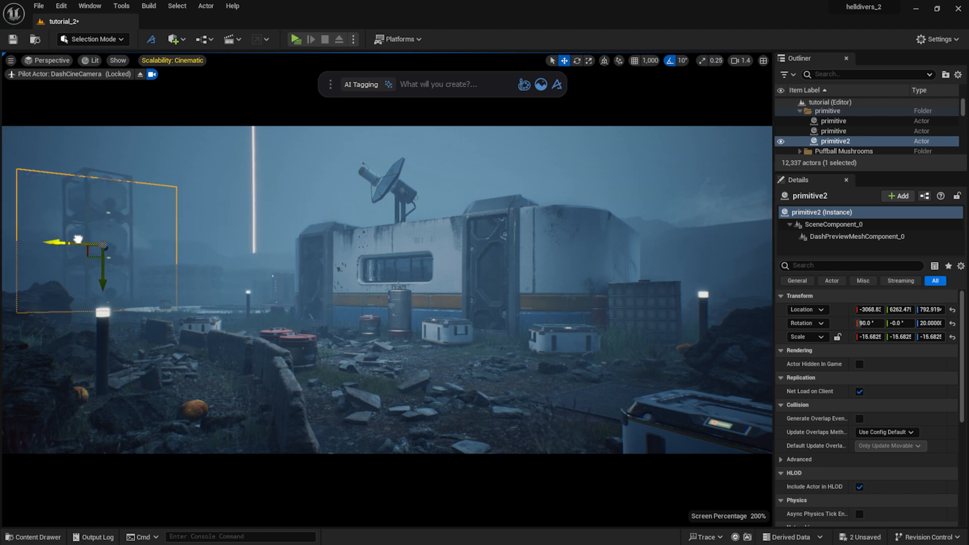
left_click_drag(899, 309, 946, 310)
left_click(524, 157)
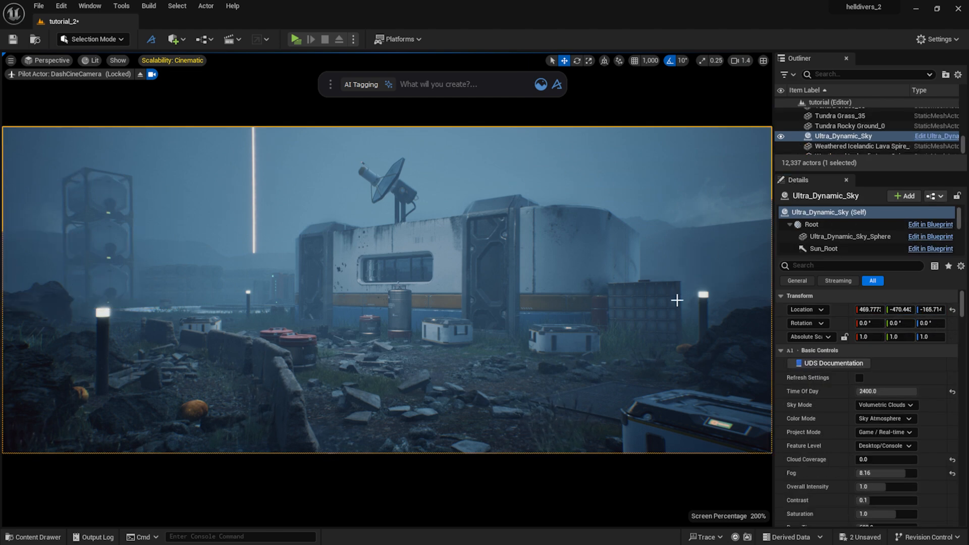